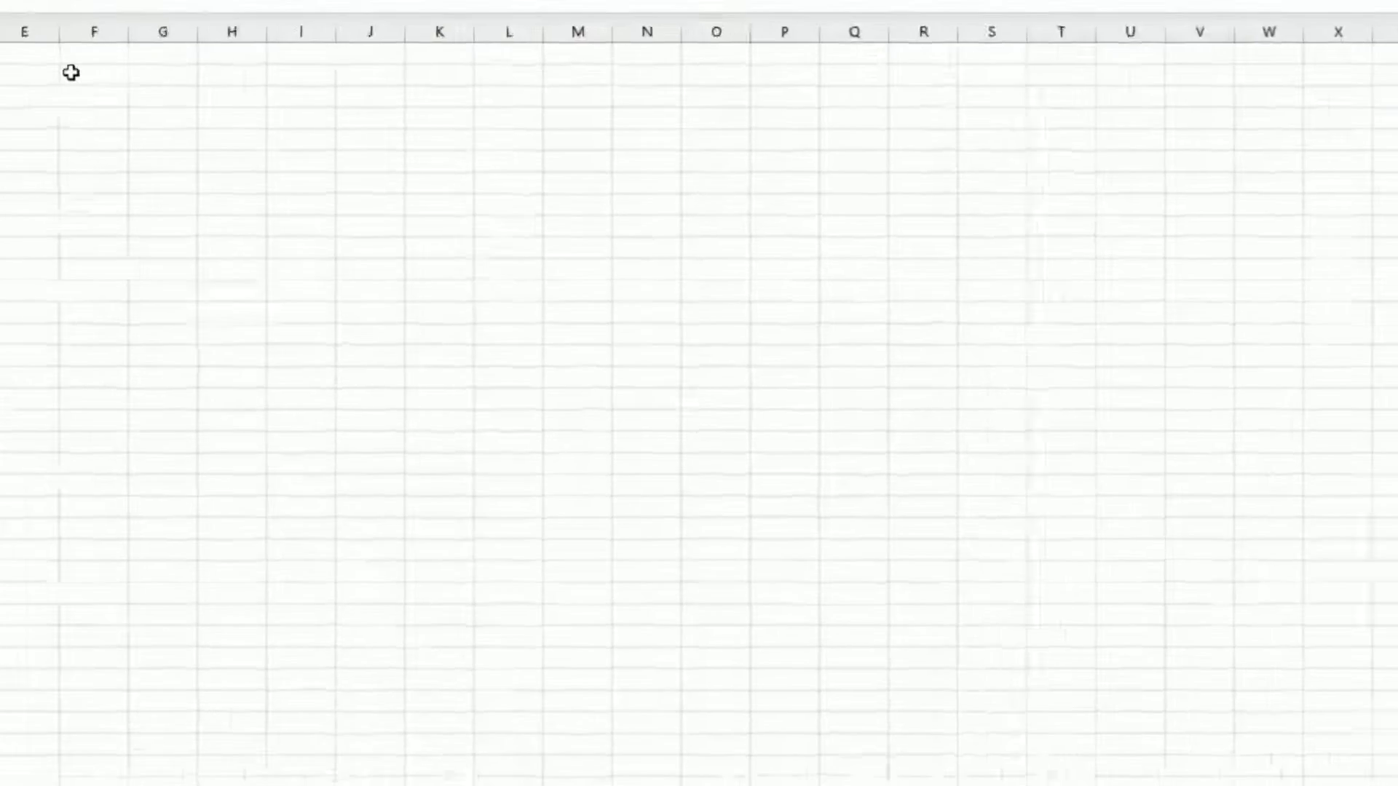
- Enter the labels "Target 1", "Target 2" and "Target 3" in cells E2 to E4
key(Down)
key(Right)
key(Right)
key(Right)
key(Right)
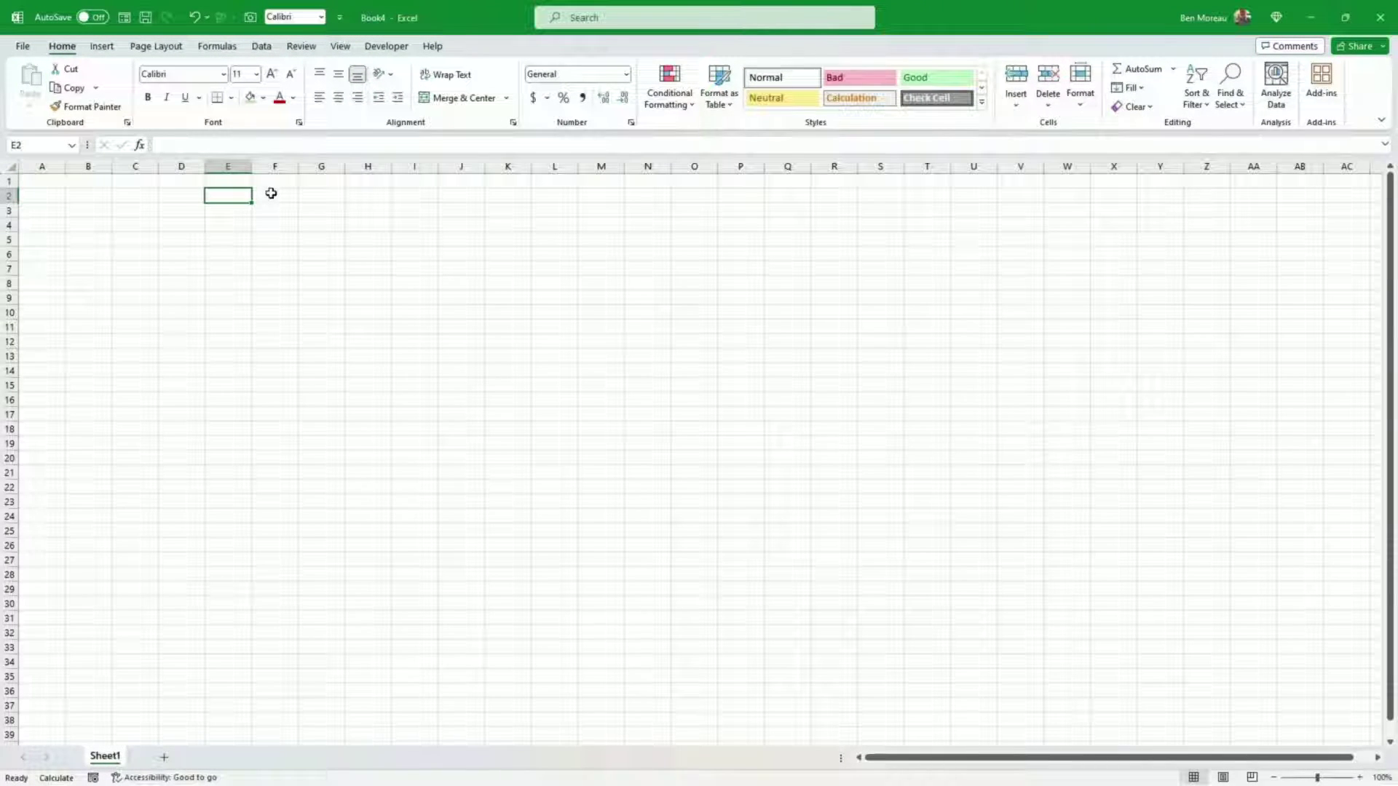
text(Targe)
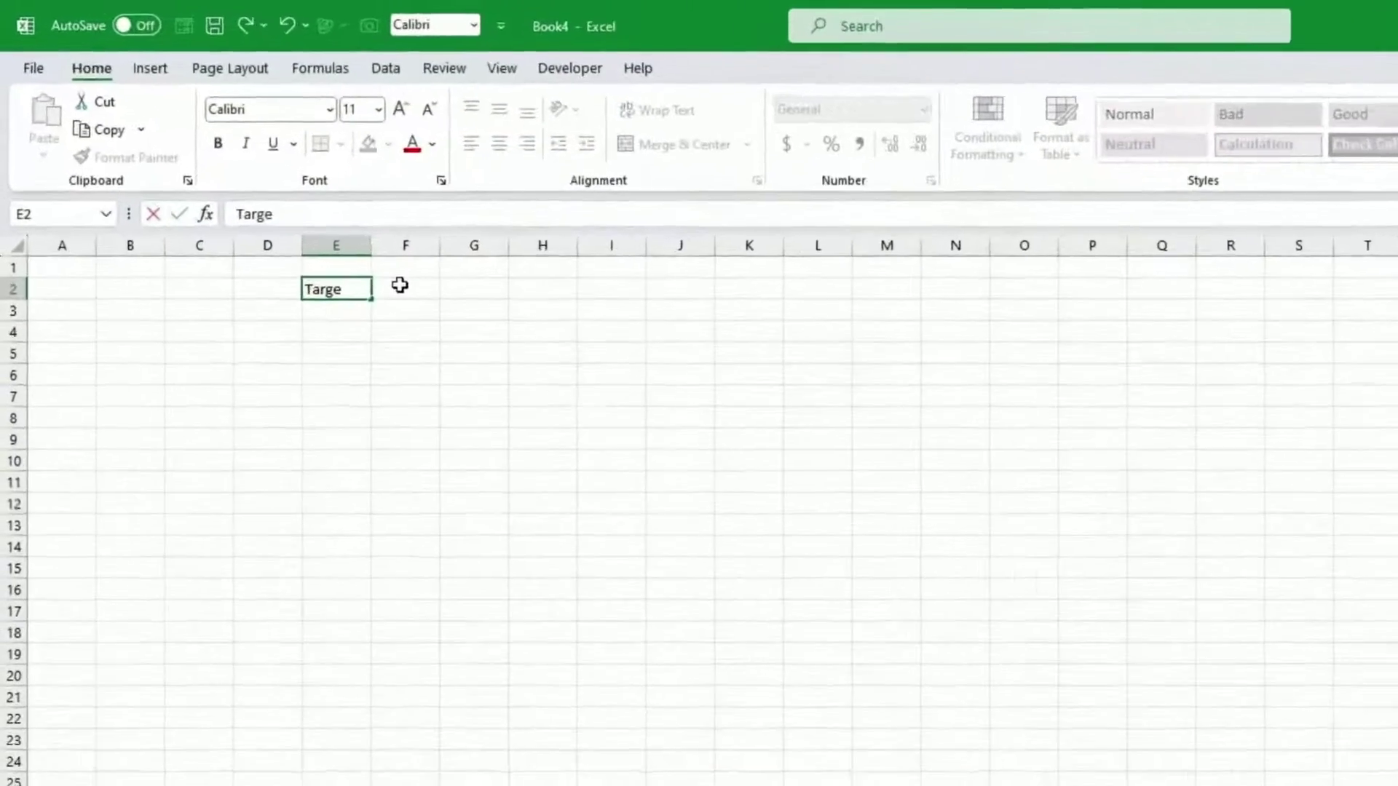
text(t 1)
key(Return)
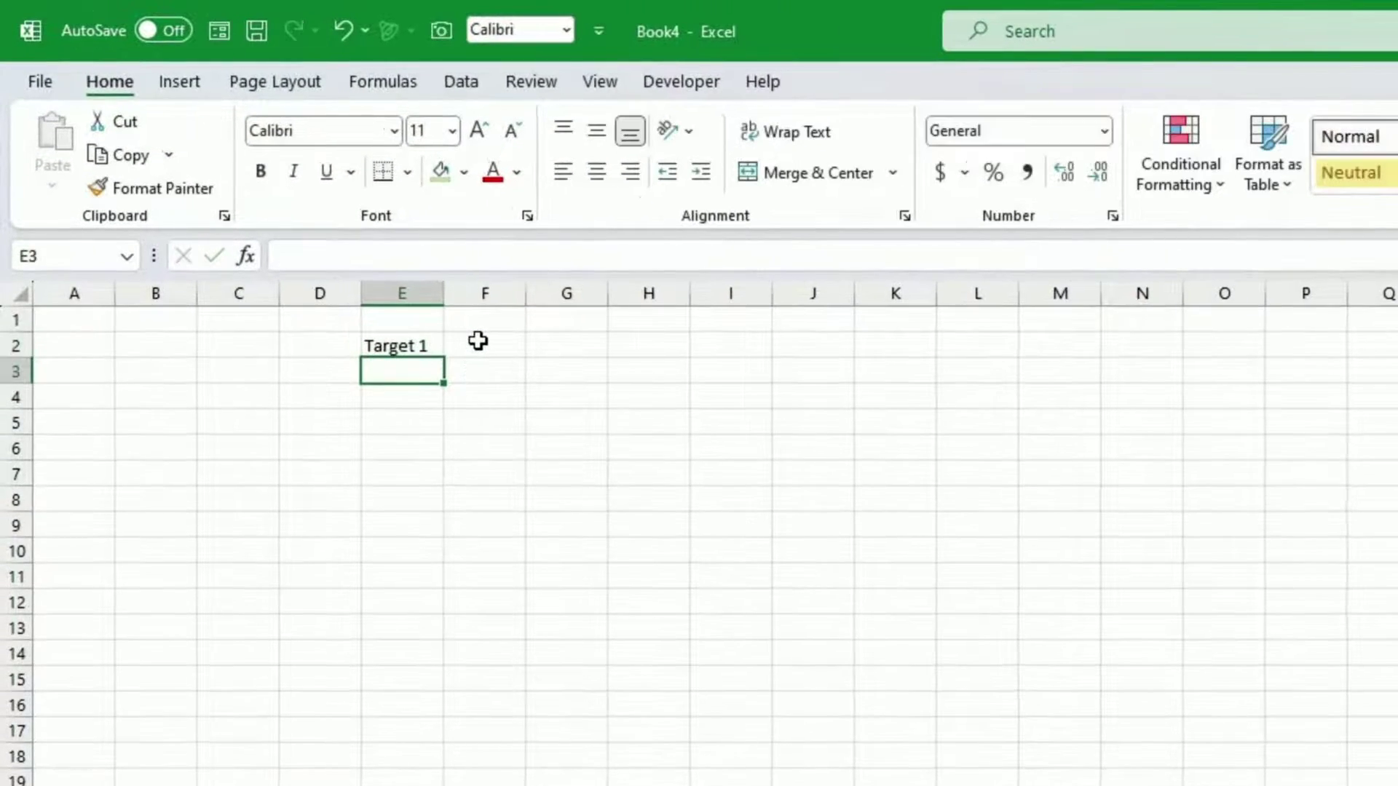
text(Target 2)
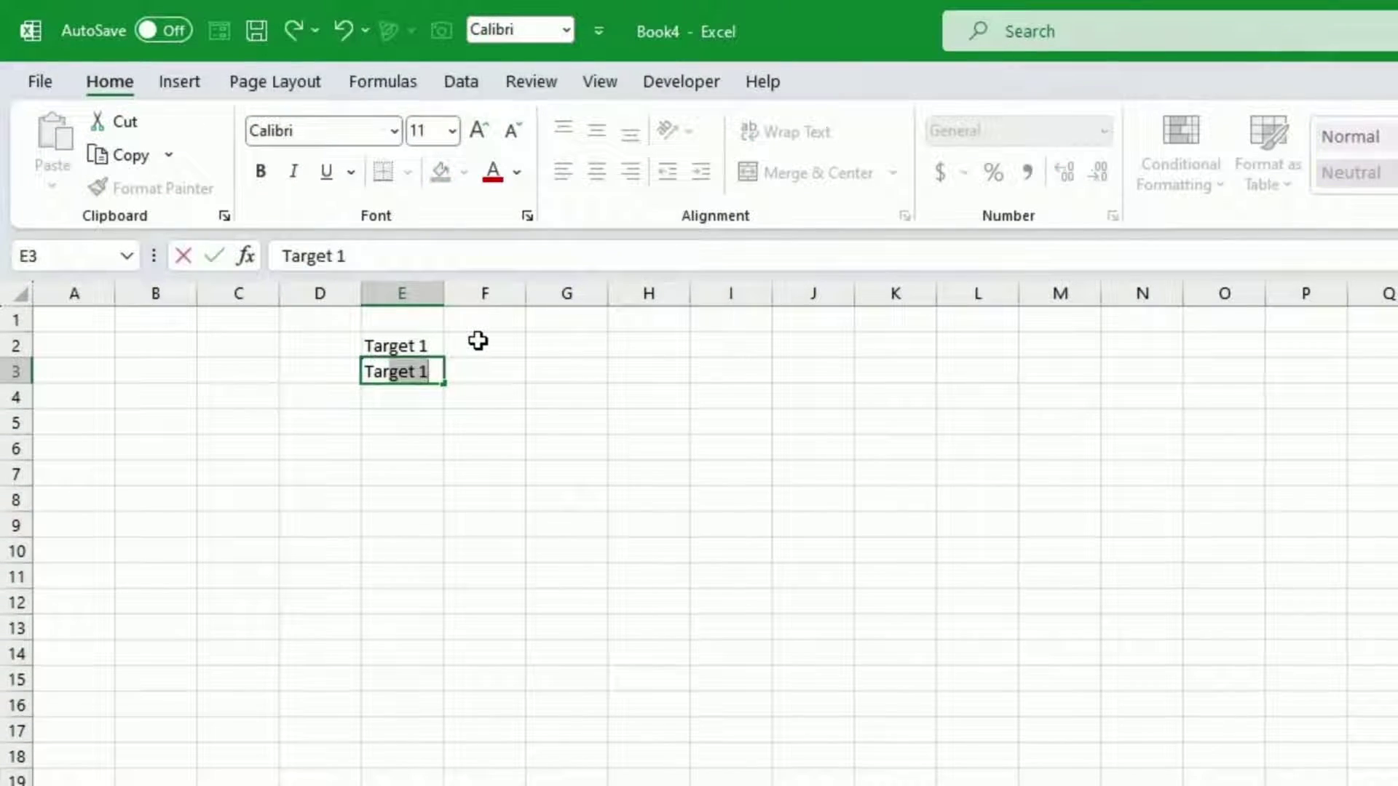
key(Return)
text(Tar)
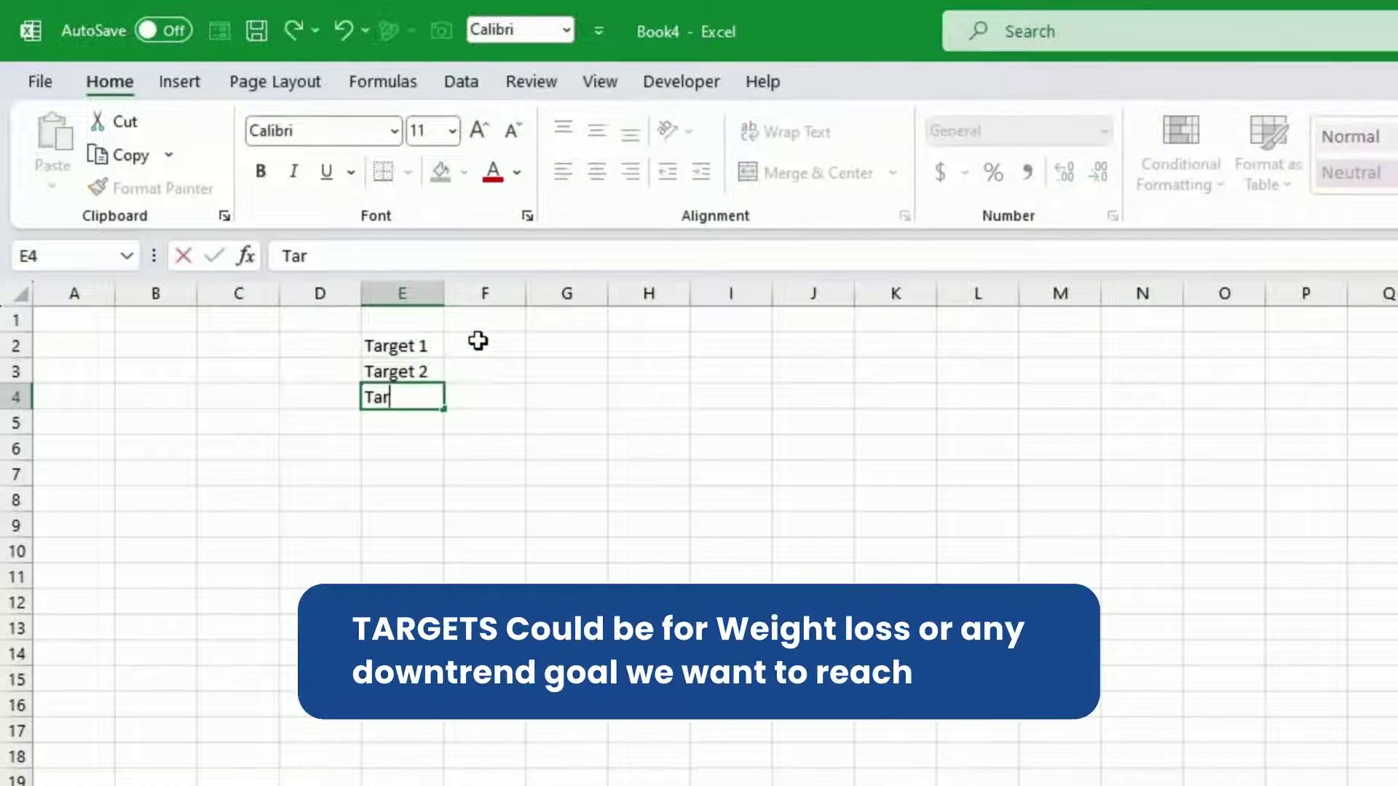
text(get 3)
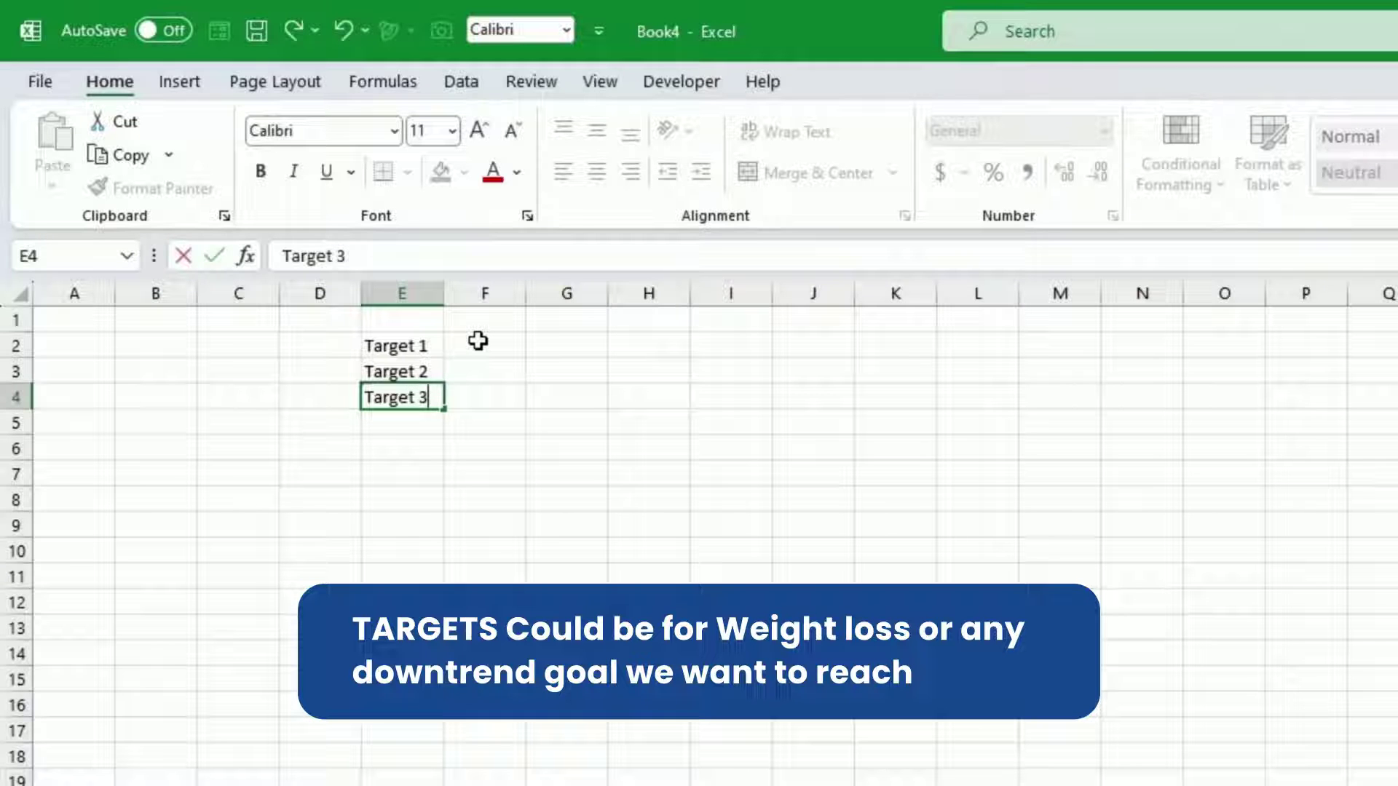
- Enter the label "Goal" in D4, beside the Target 3 label
key(Up)
key(Down)
key(Left)
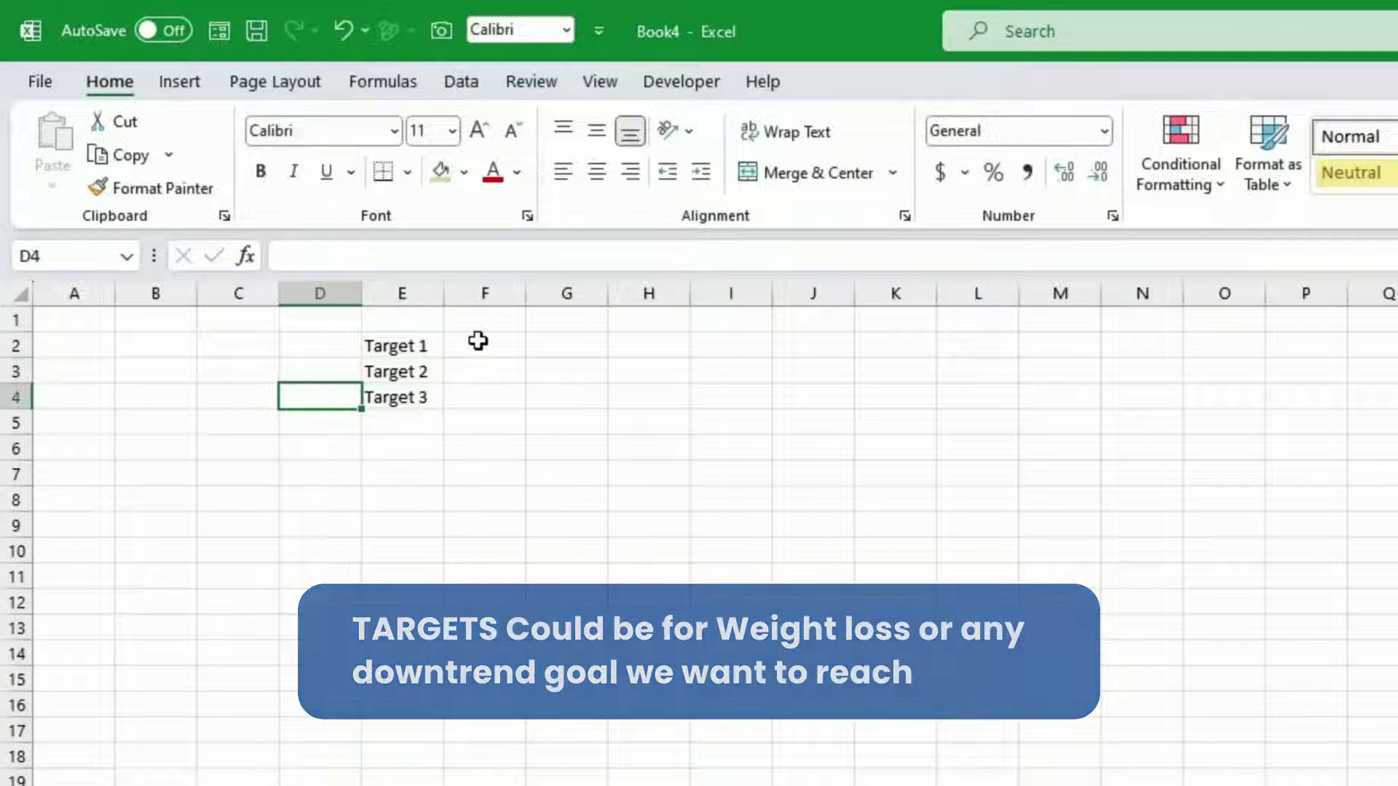
text(Goal)
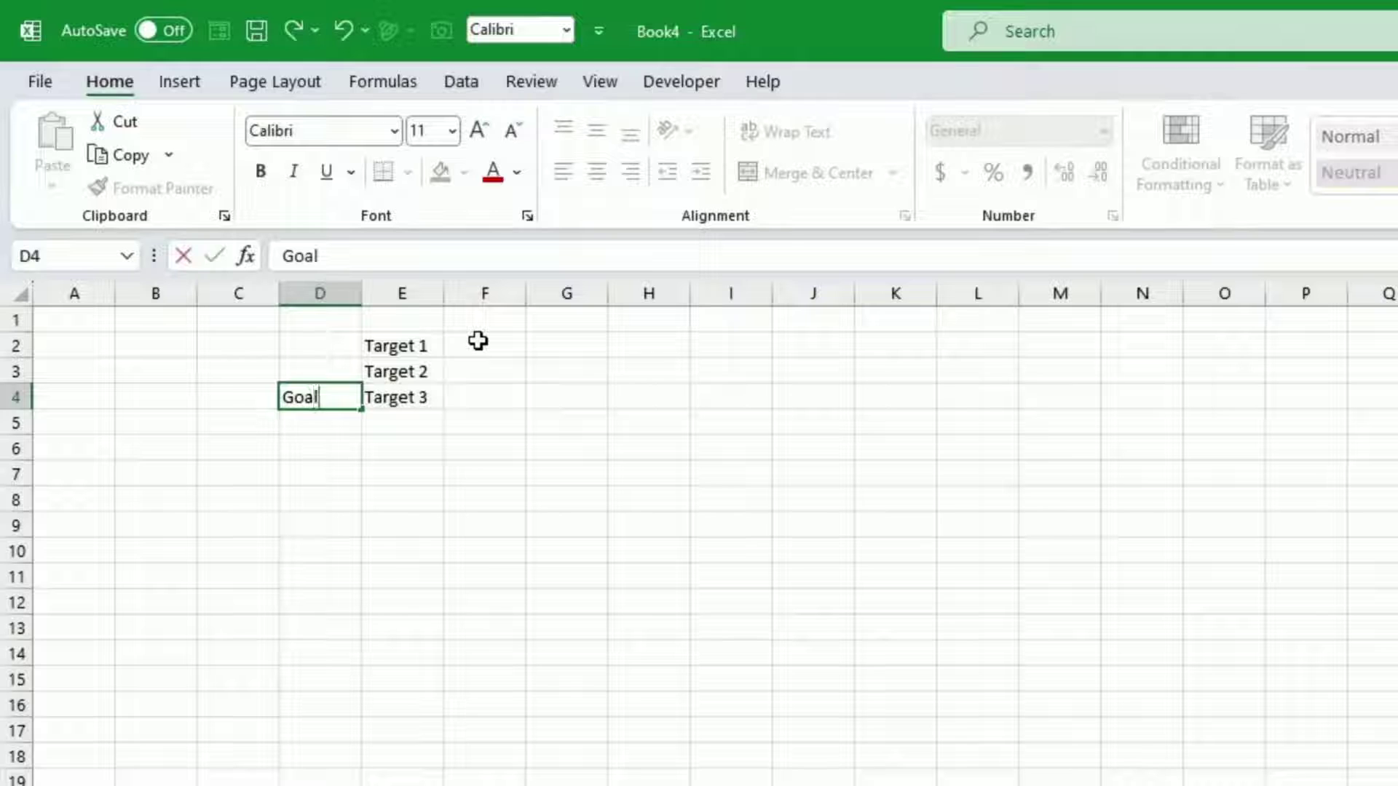
- Enter the target values 70, 65 and 60 in F2 to F4 beside their labels
key(Up)
key(Up)
key(Right)
key(Right)
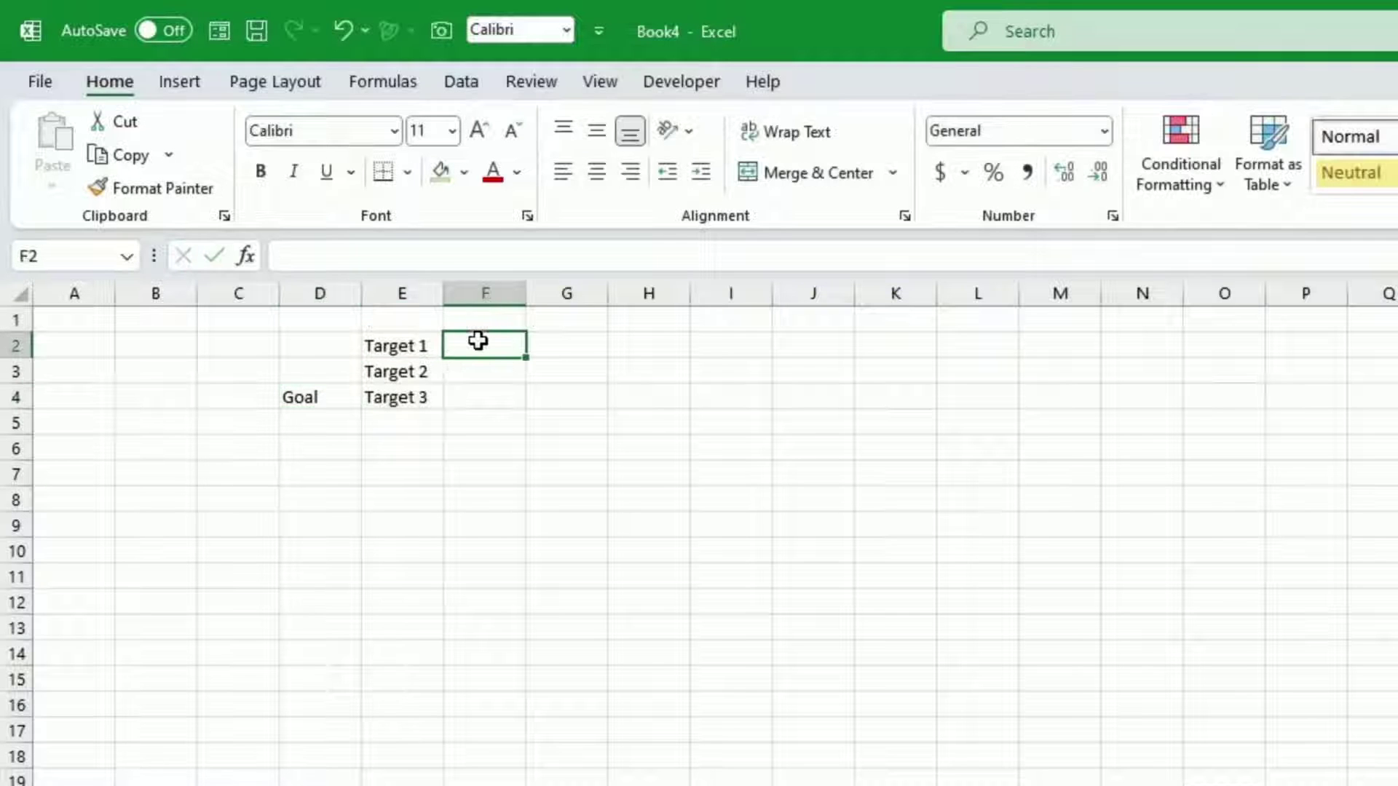
text(70)
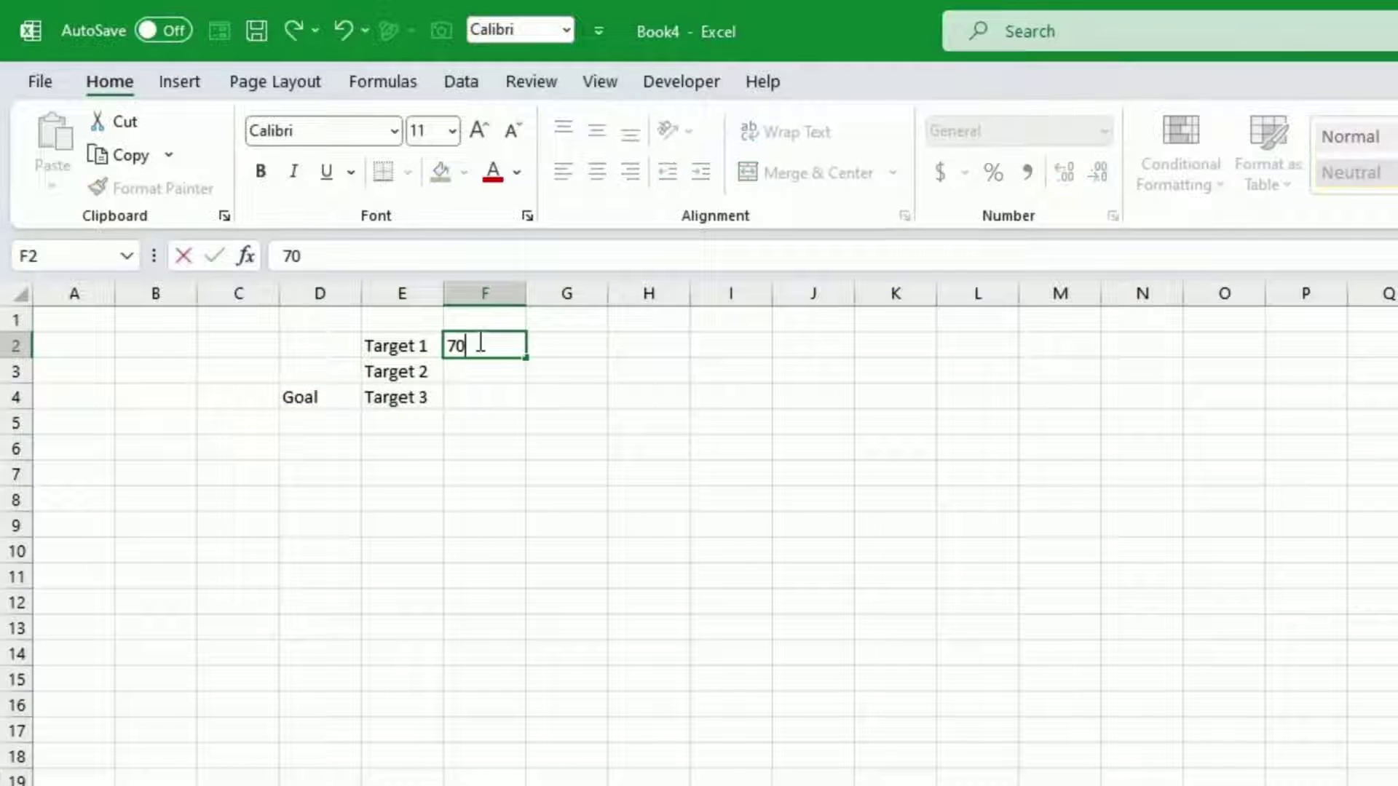
key(Return)
text(65)
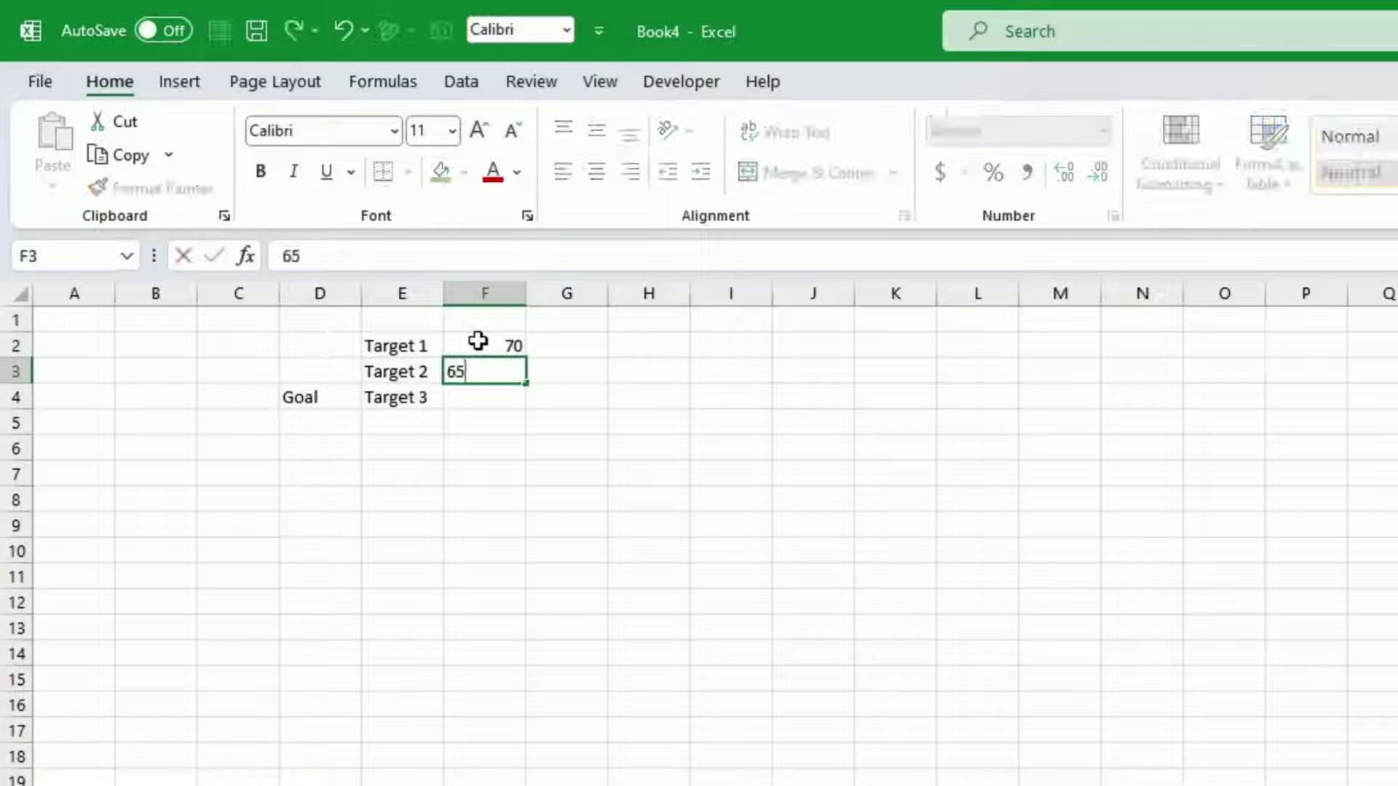
key(Return)
text(60)
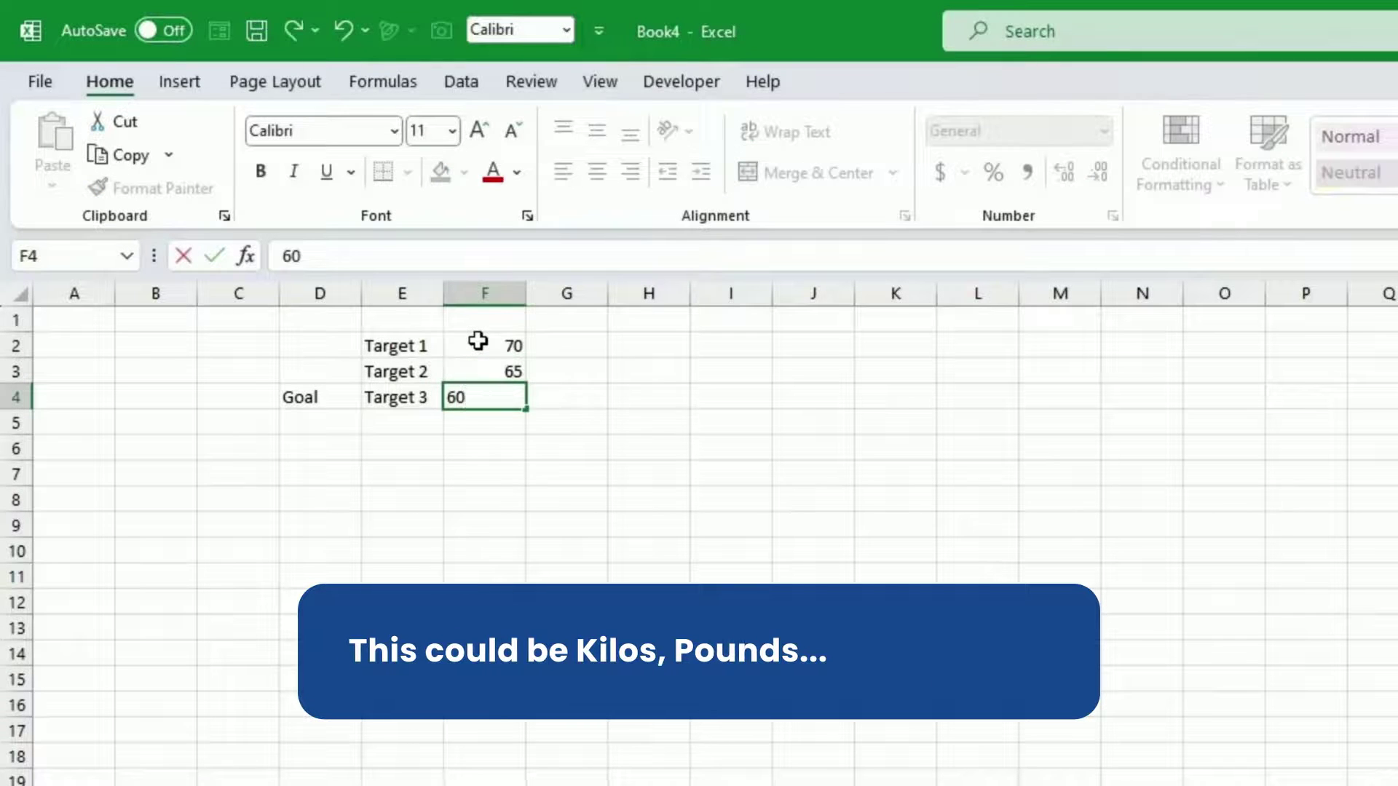
key(Return)
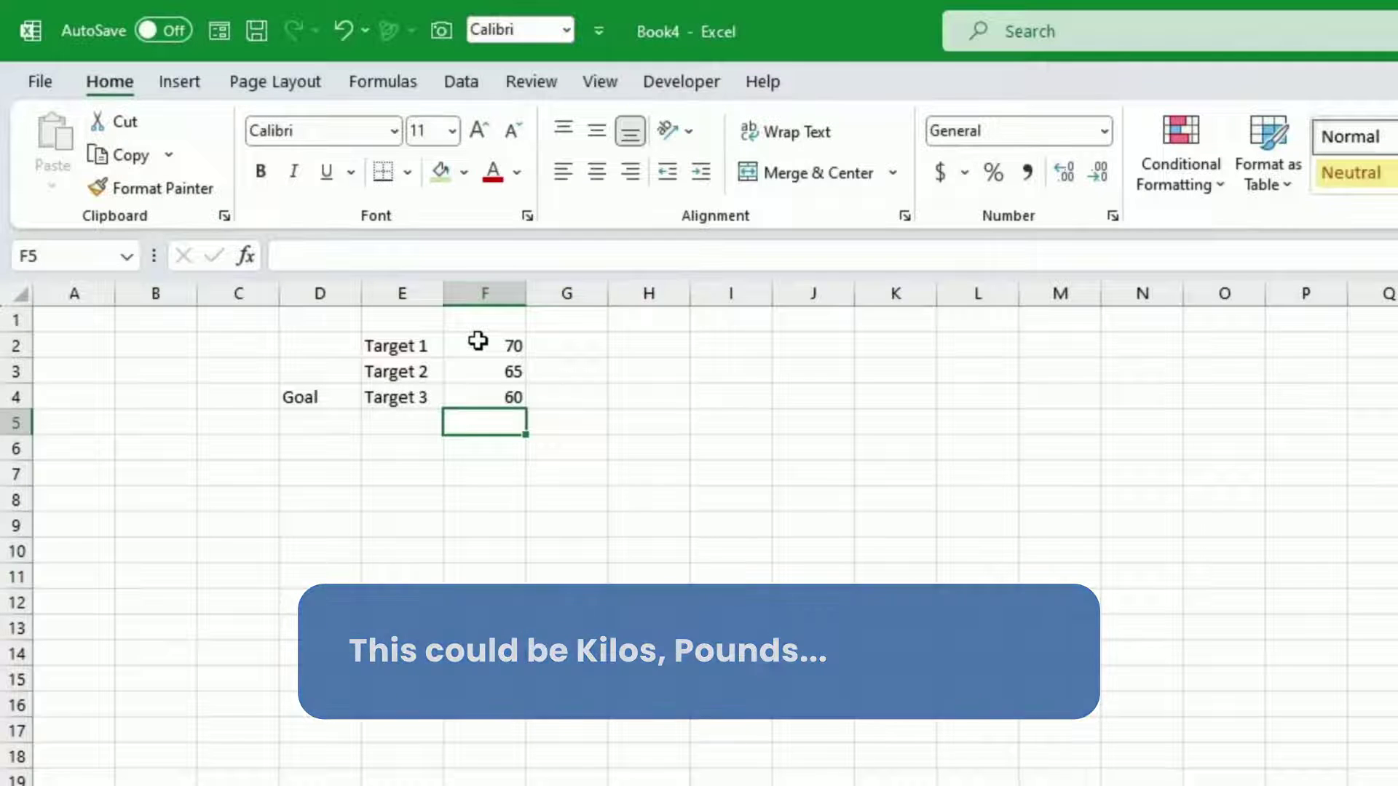
- Give the Target 1 value cell F2 the defined name Target1
click(478, 341)
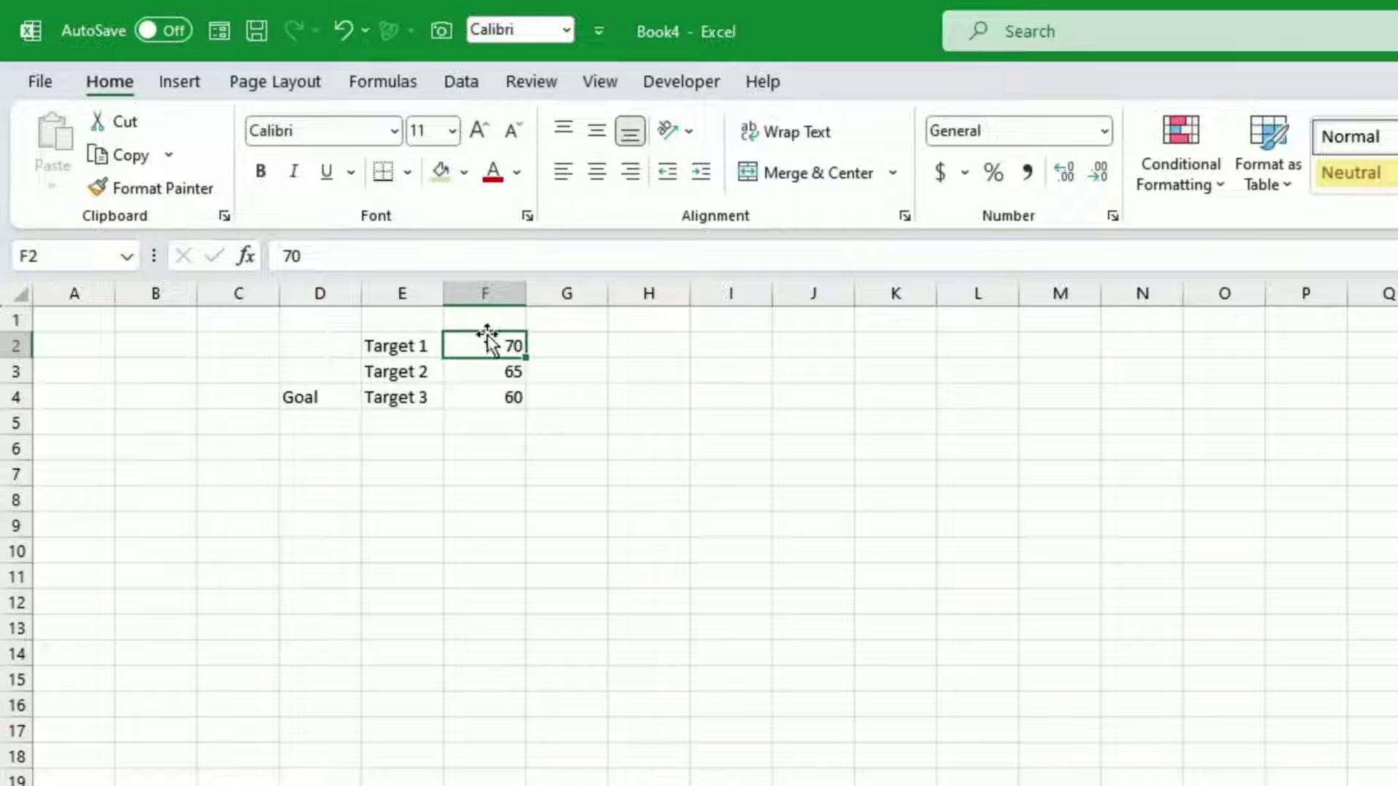
click(67, 258)
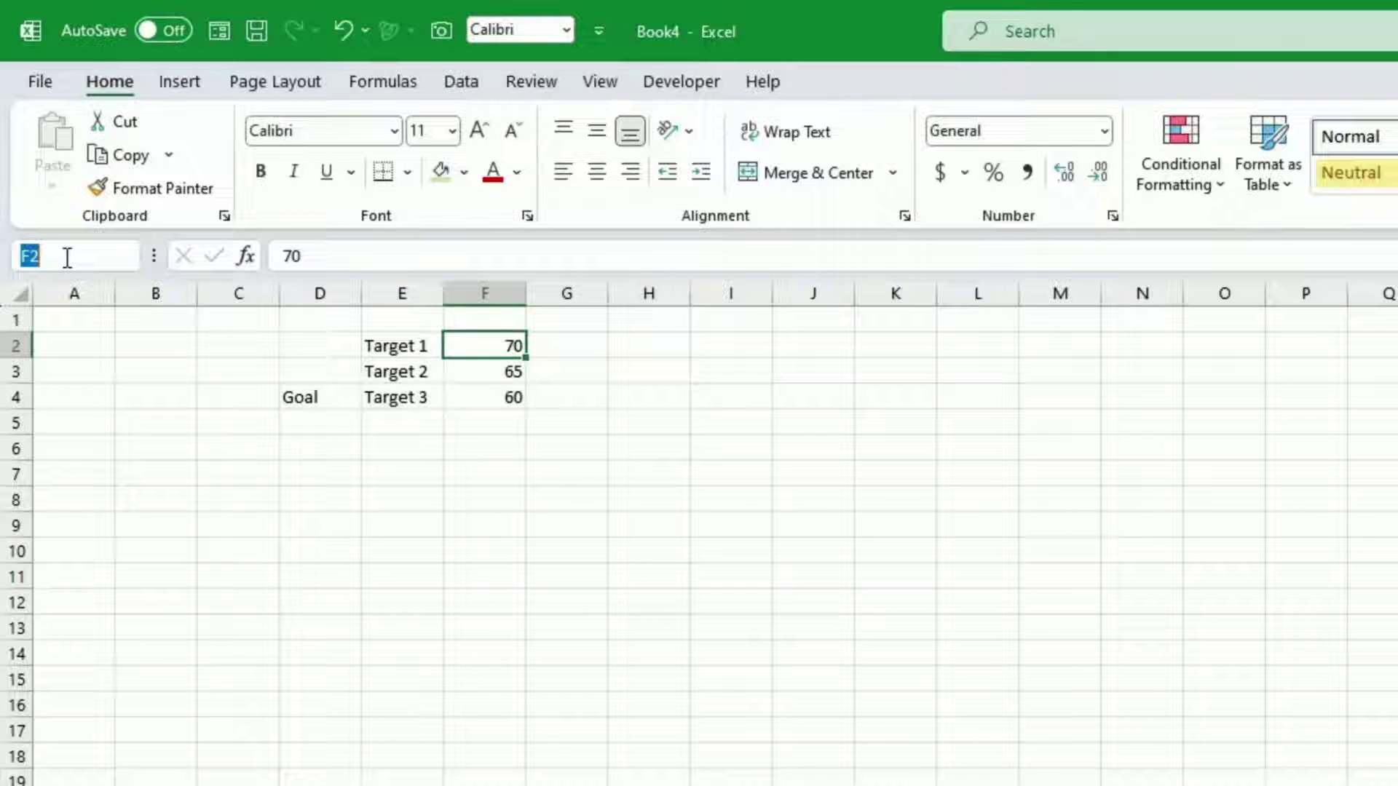
text(T)
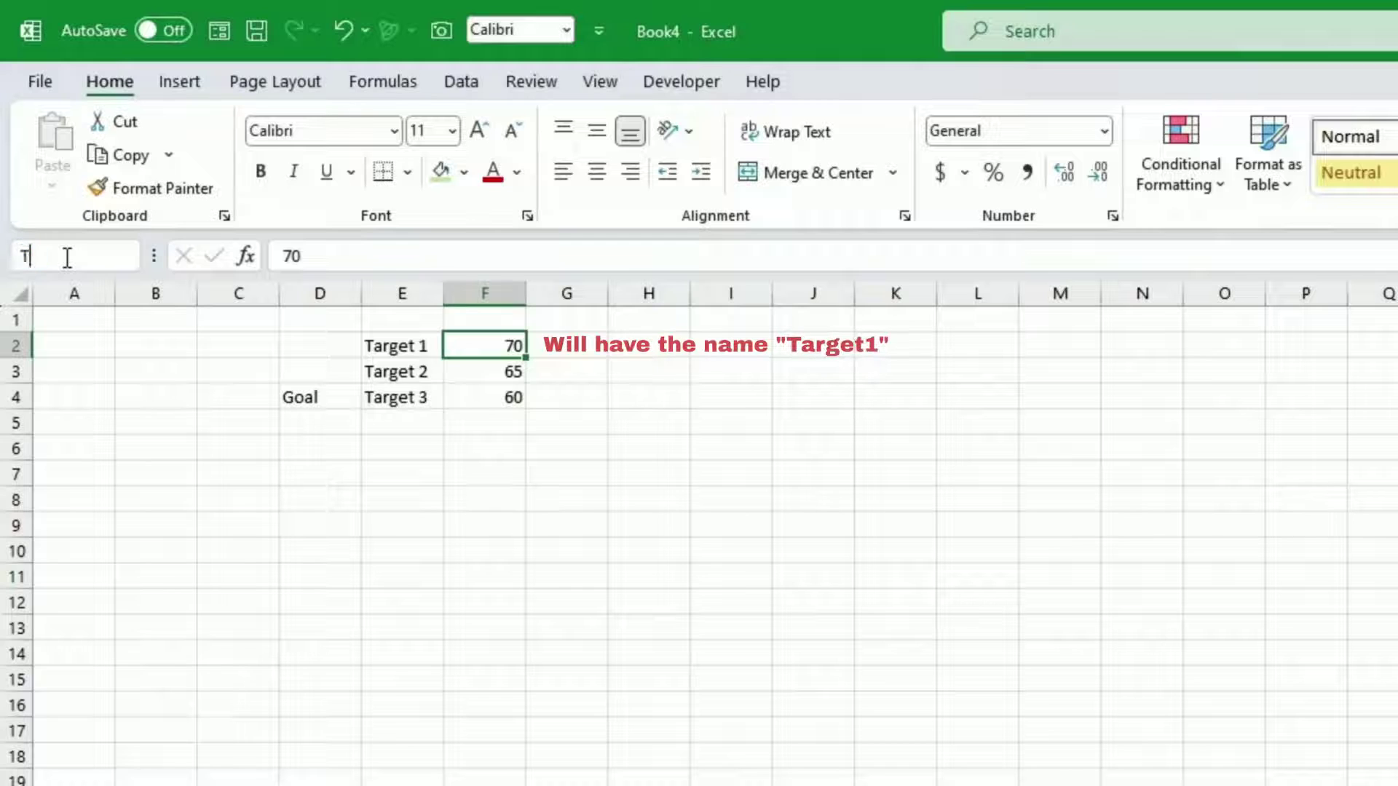
text(arget1)
key(Return)
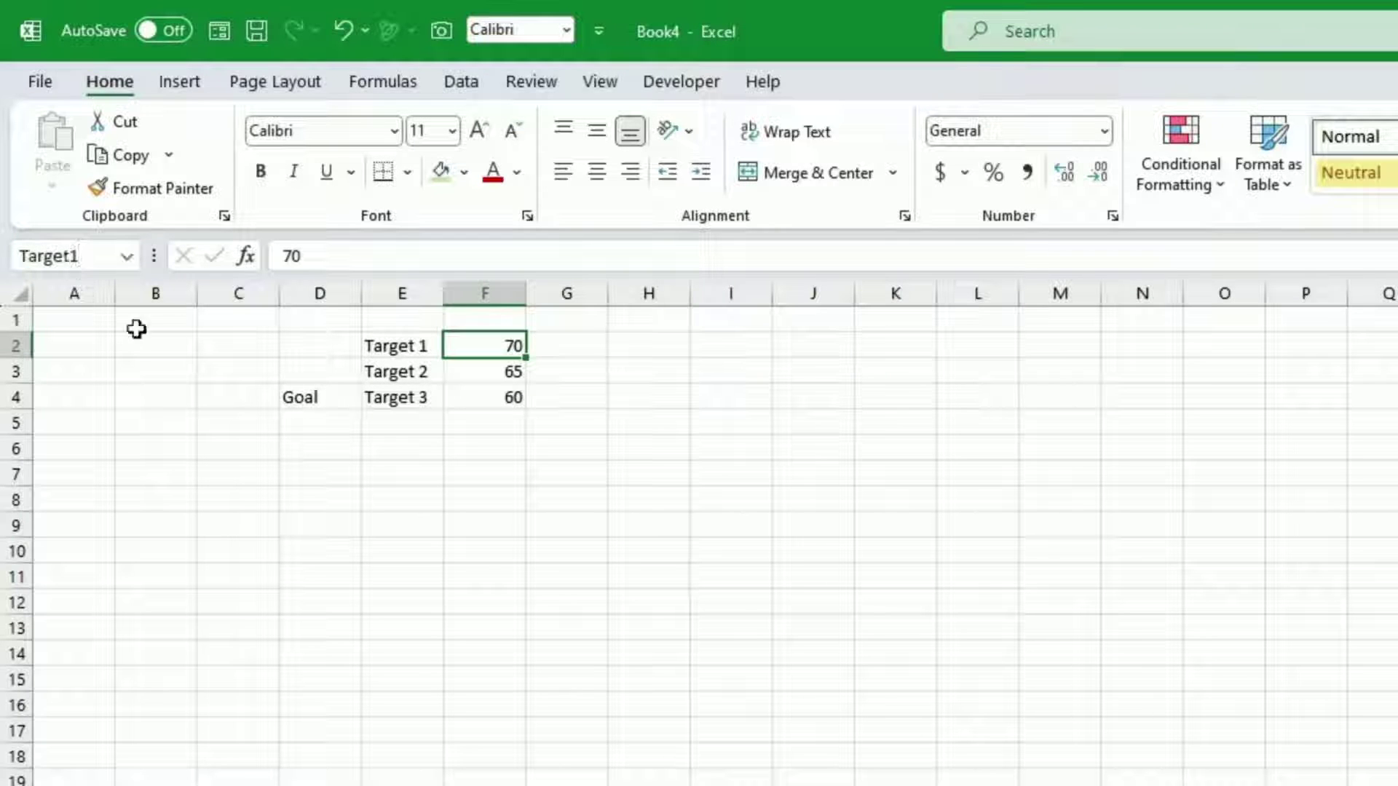
- Give the Target 2 value cell F3 the defined name Target2
click(518, 373)
click(90, 259)
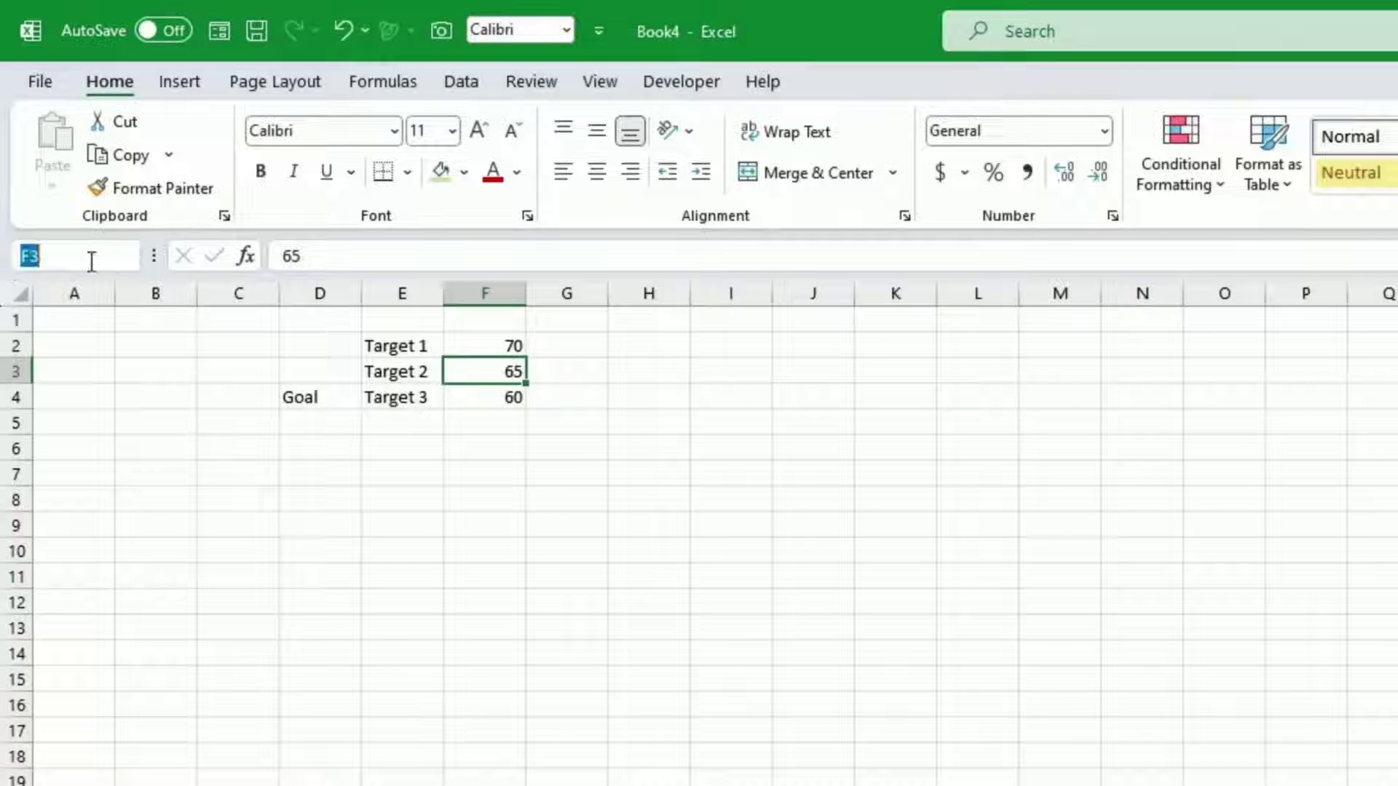
text(Target2)
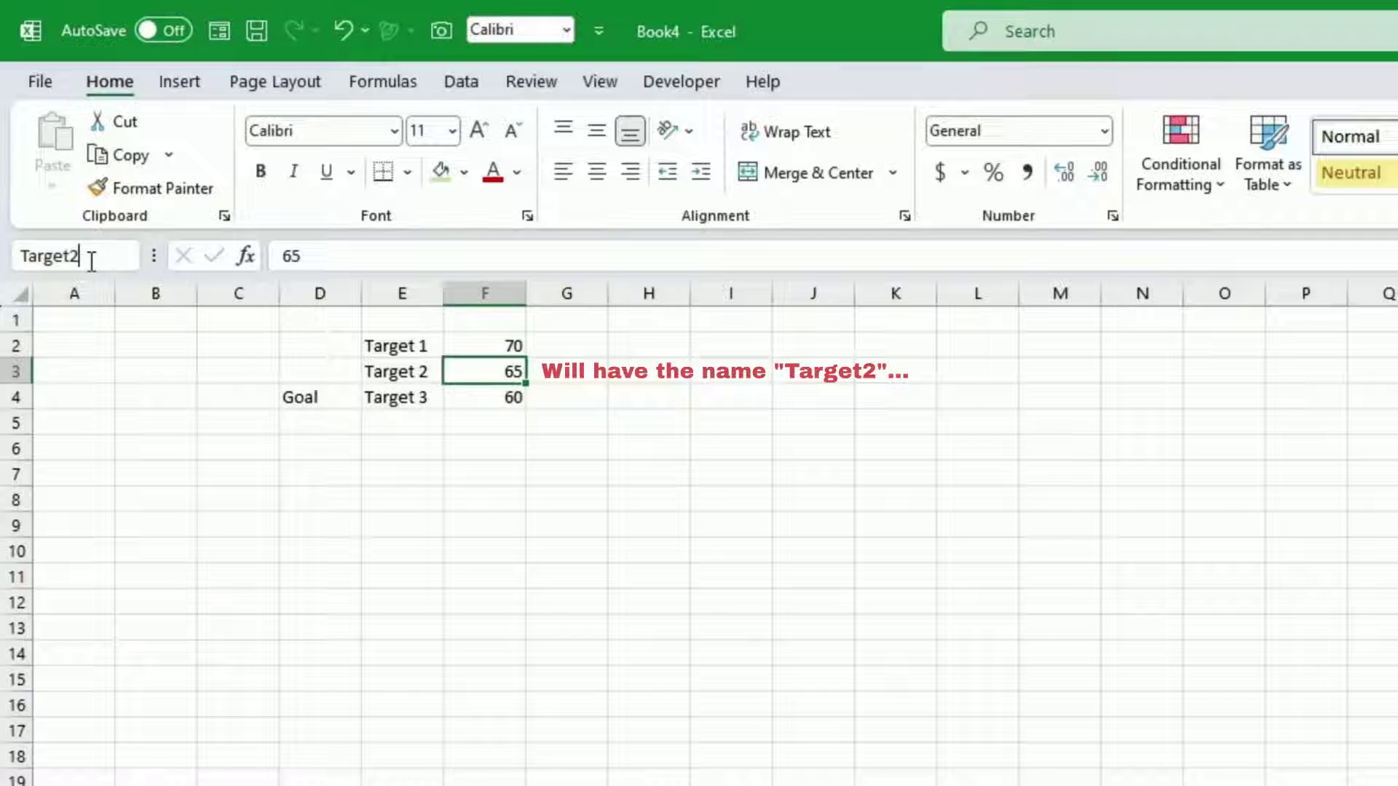
key(Return)
- Give the Target 3 value cell F4 the defined name Target3
click(463, 397)
click(71, 255)
text(Target3)
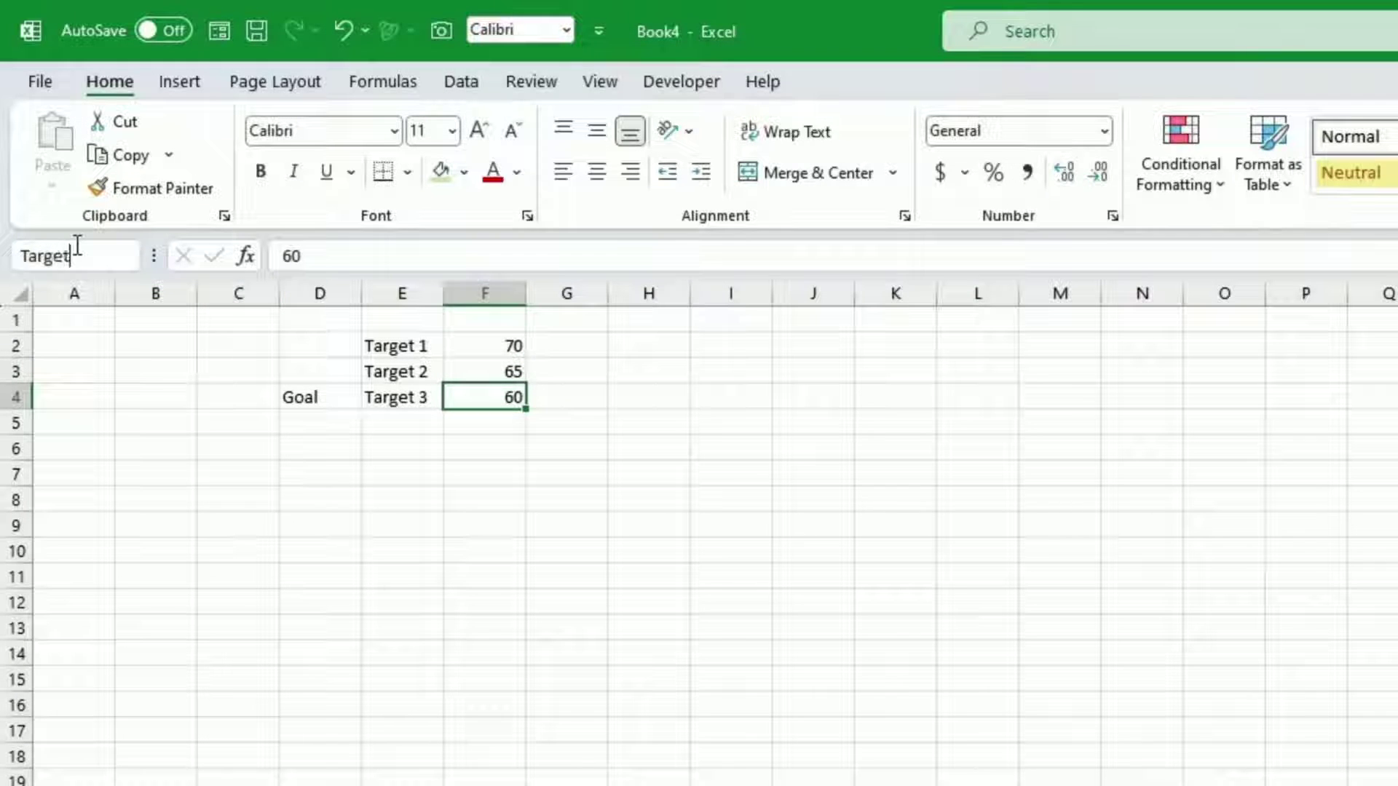
key(Return)
- Add the label "Start Date" in E5 with the date 1/01/2024 in F5
click(391, 415)
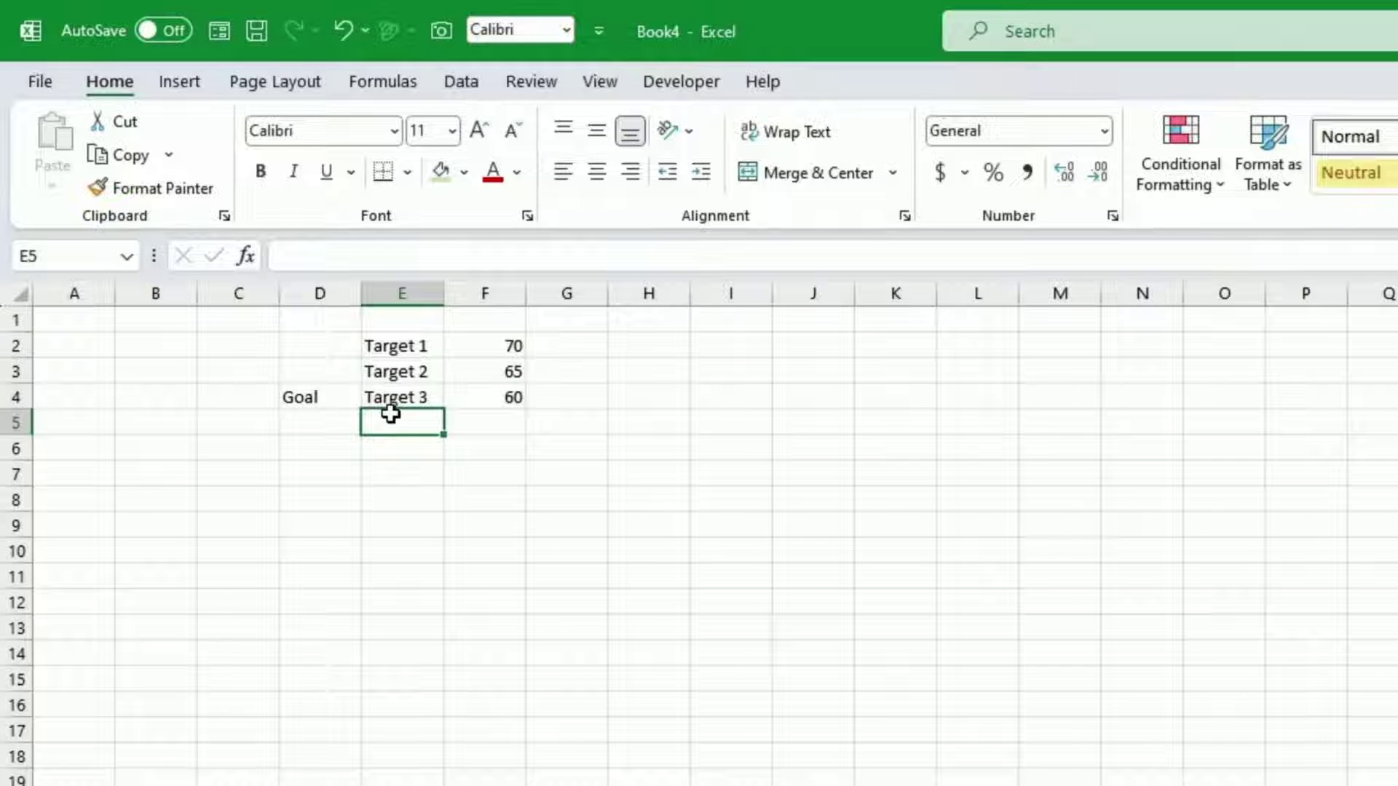
text(Start Date)
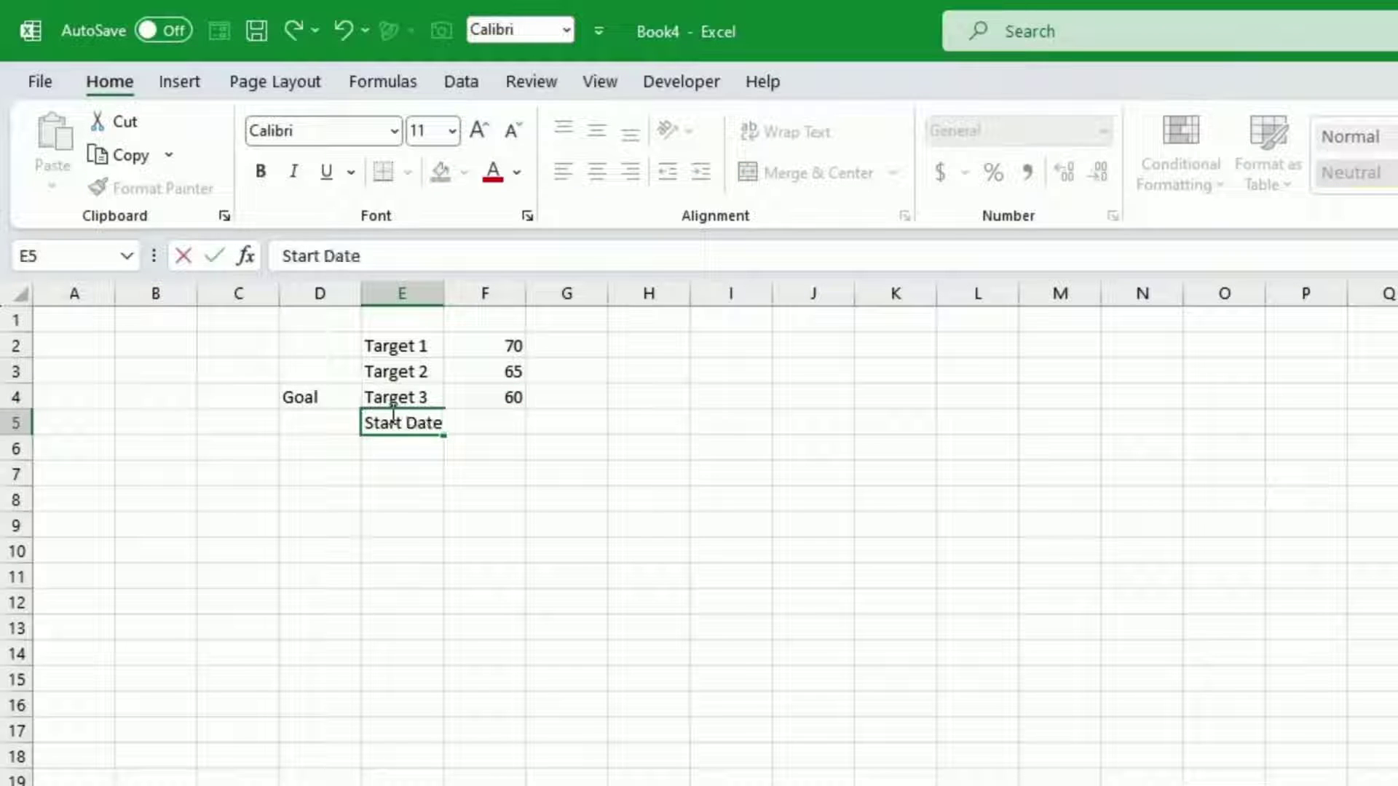
key(ctrl+Return)
key(Right)
text(1)
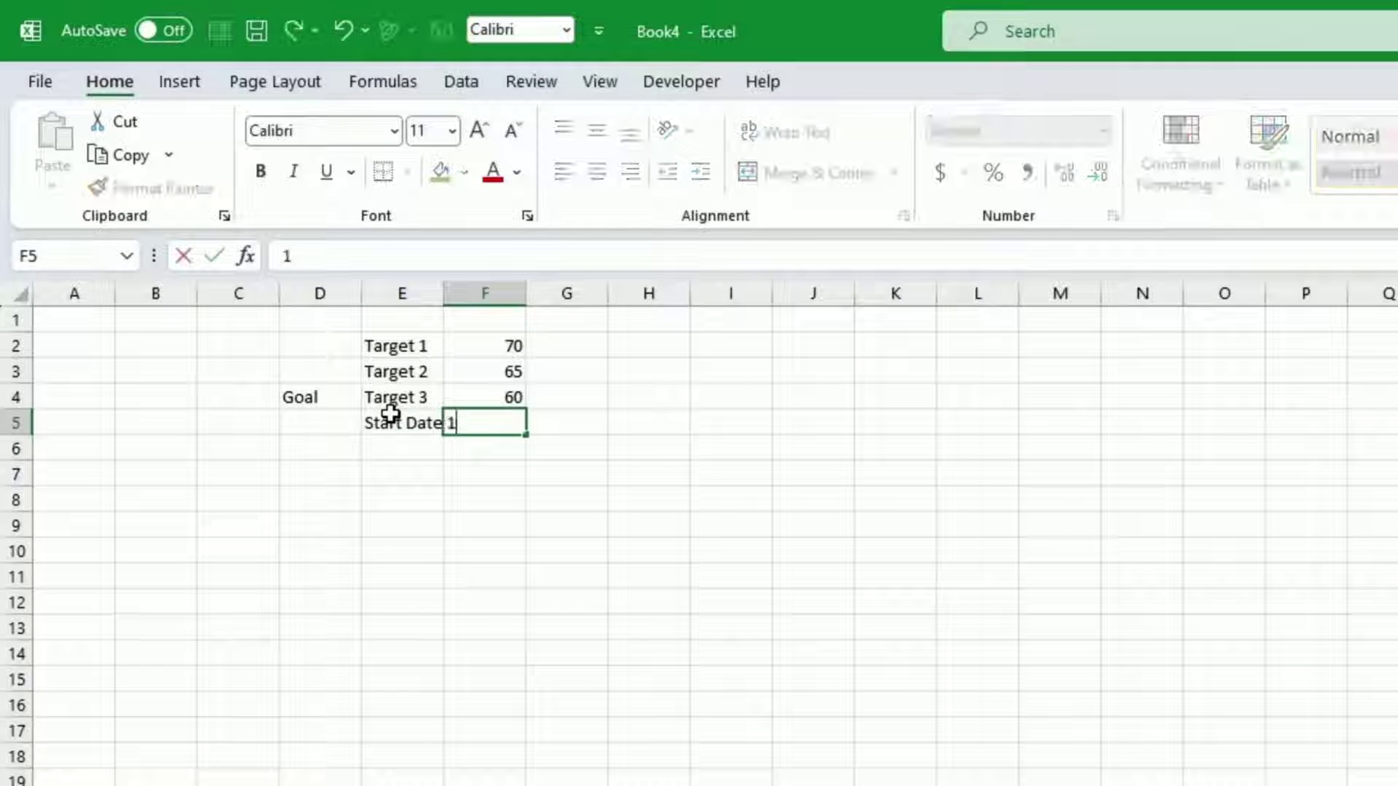
text(/01/2024)
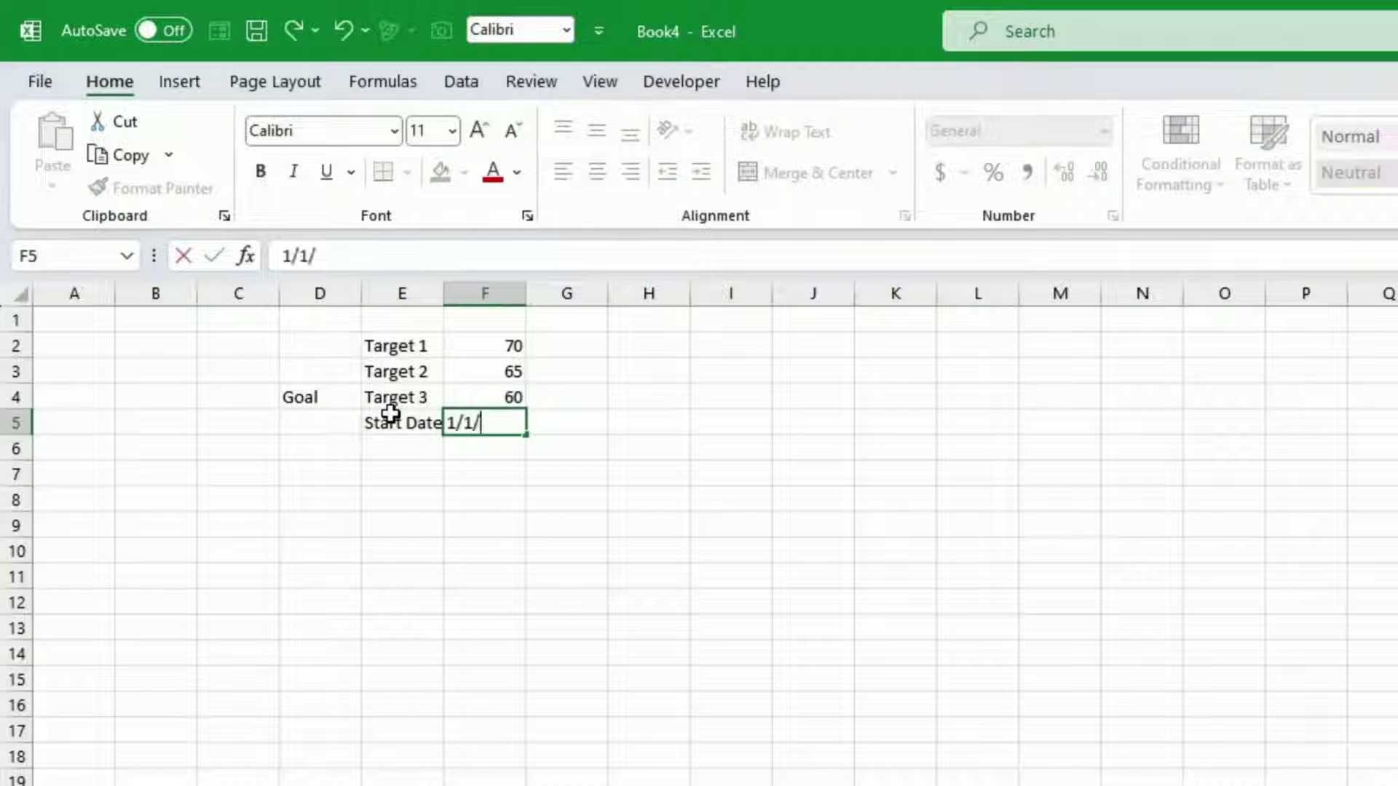
key(Return)
key(Return)
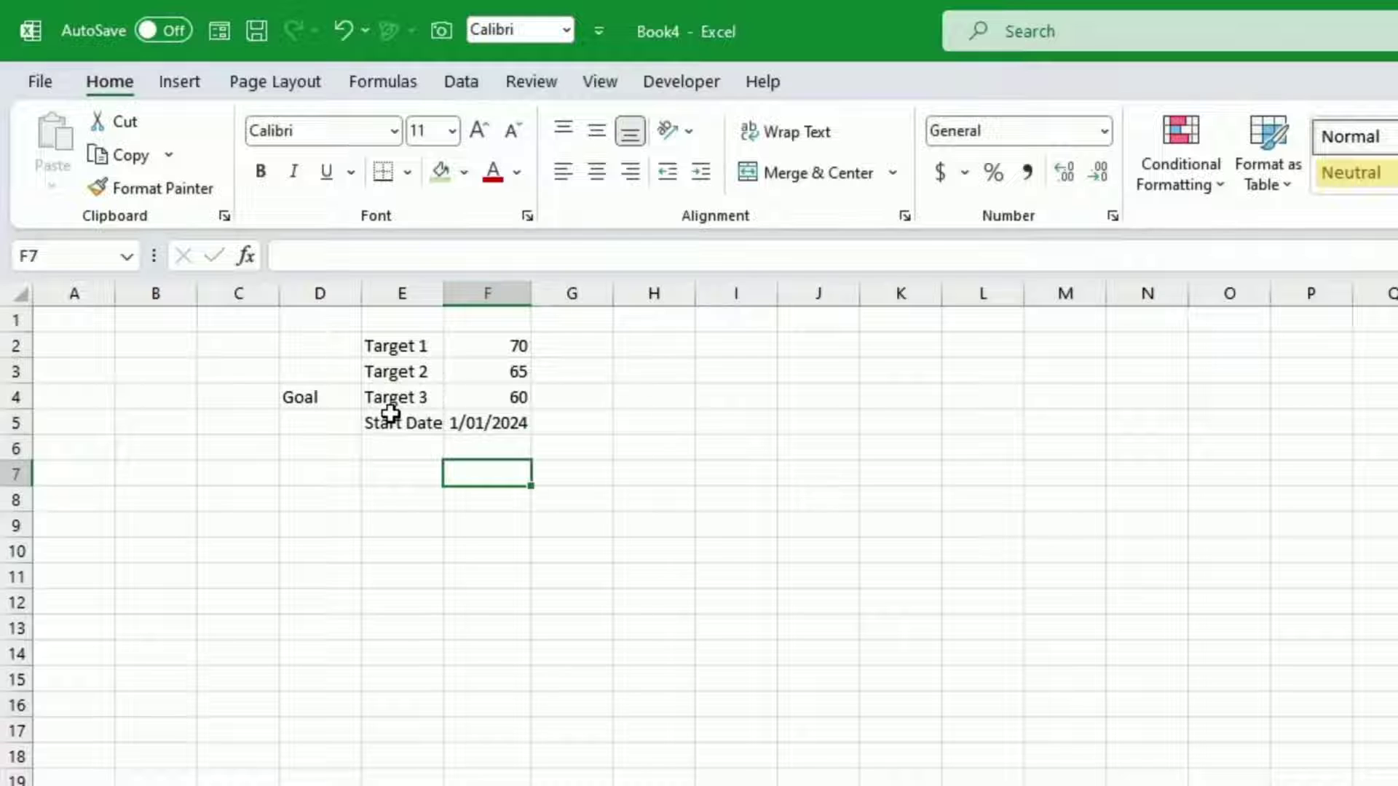
- Enter the column header "Date" in D7
key(Left)
key(Left)
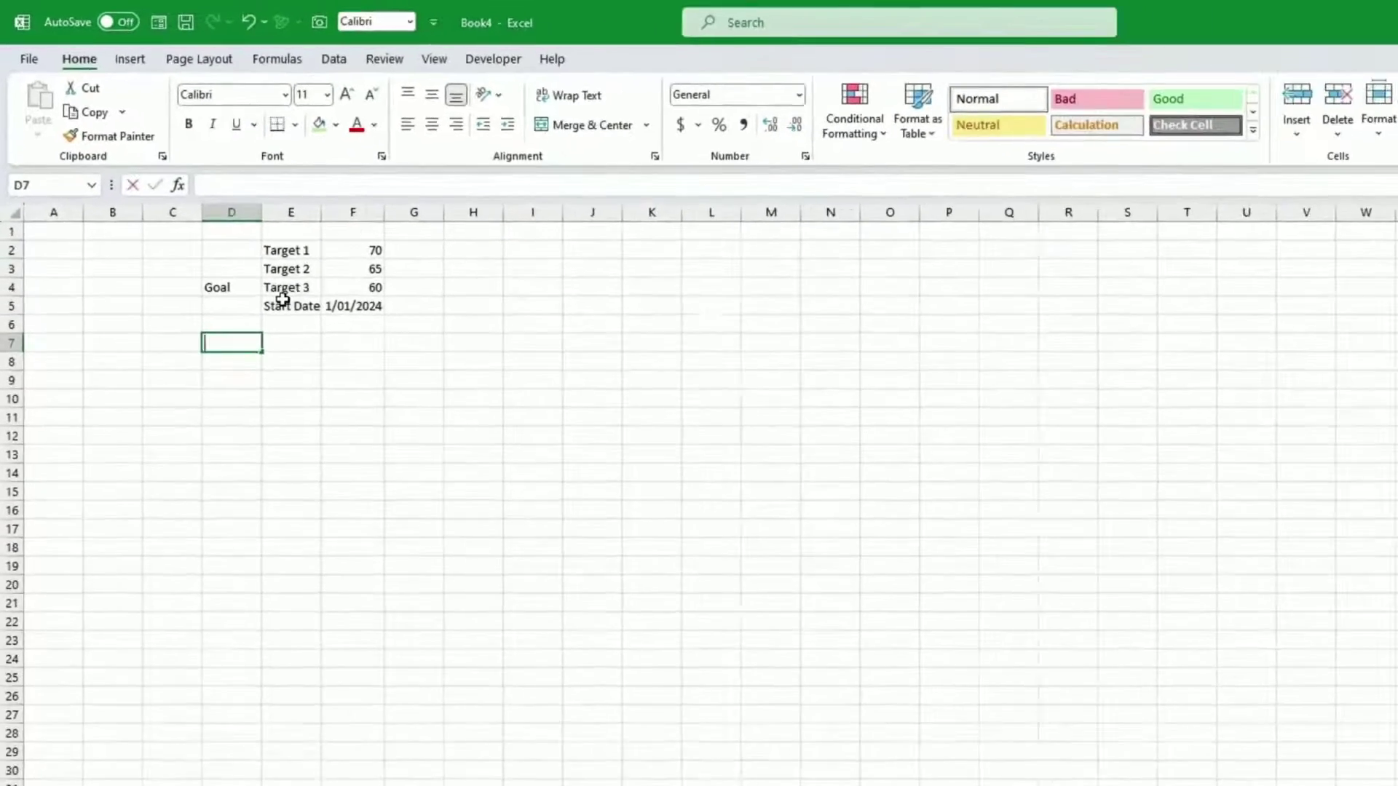
text(Date)
key(Return)
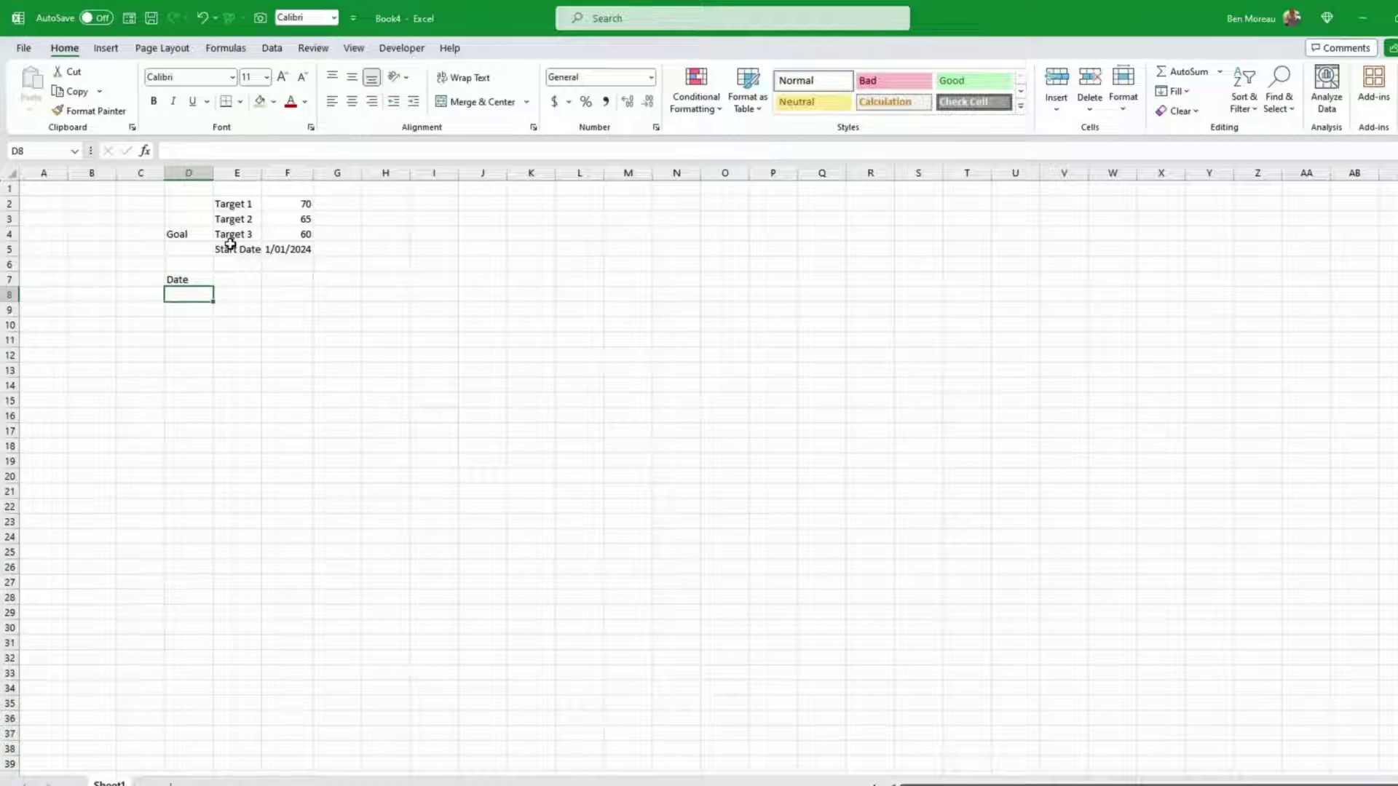
- Link the first date cell D8 to the start date in F5 with a formula
text(=)
key(Up)
key(Up)
key(Up)
key(Right)
key(Right)
key(Return)
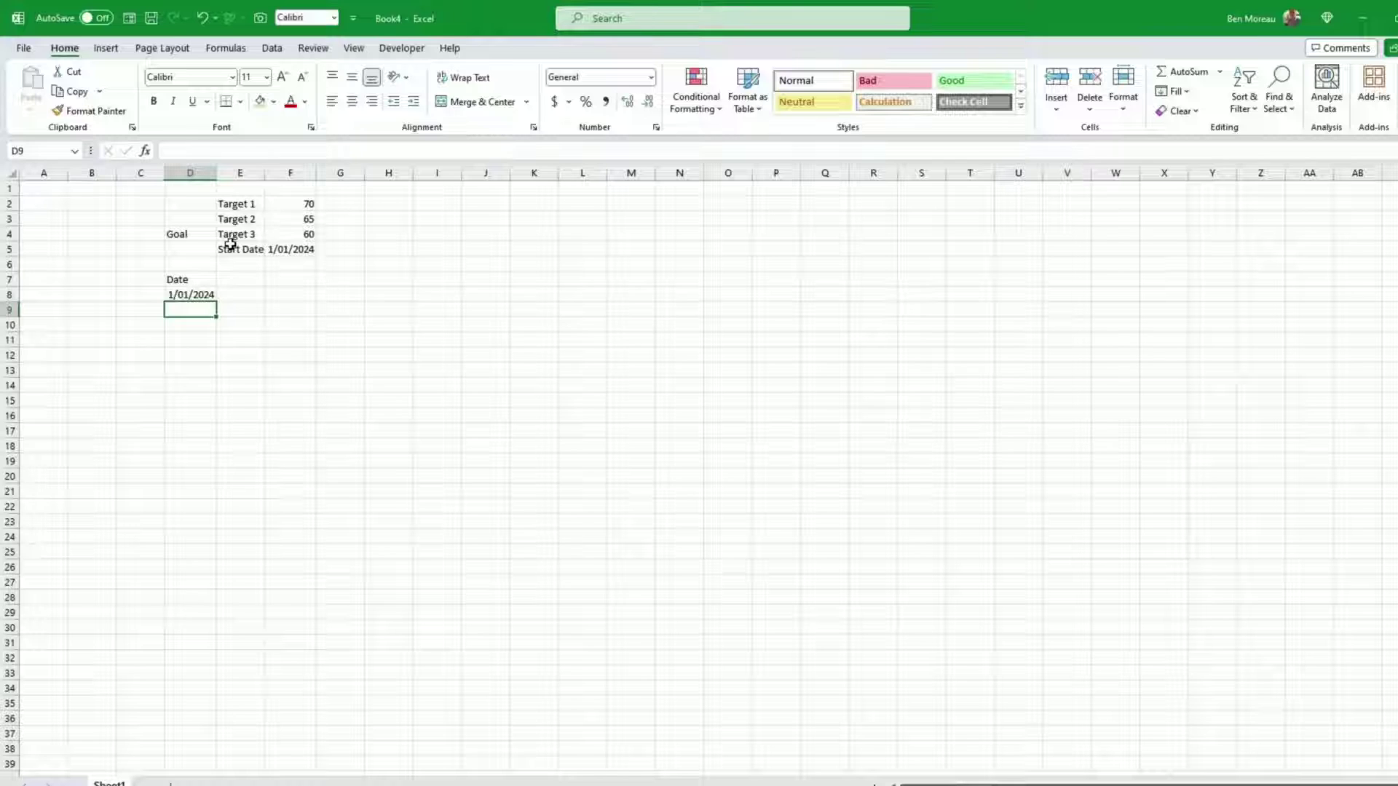
- Enter the formula =D8+7 in D9 to calculate the date one week after the first
text(=)
key(Up)
text(+7)
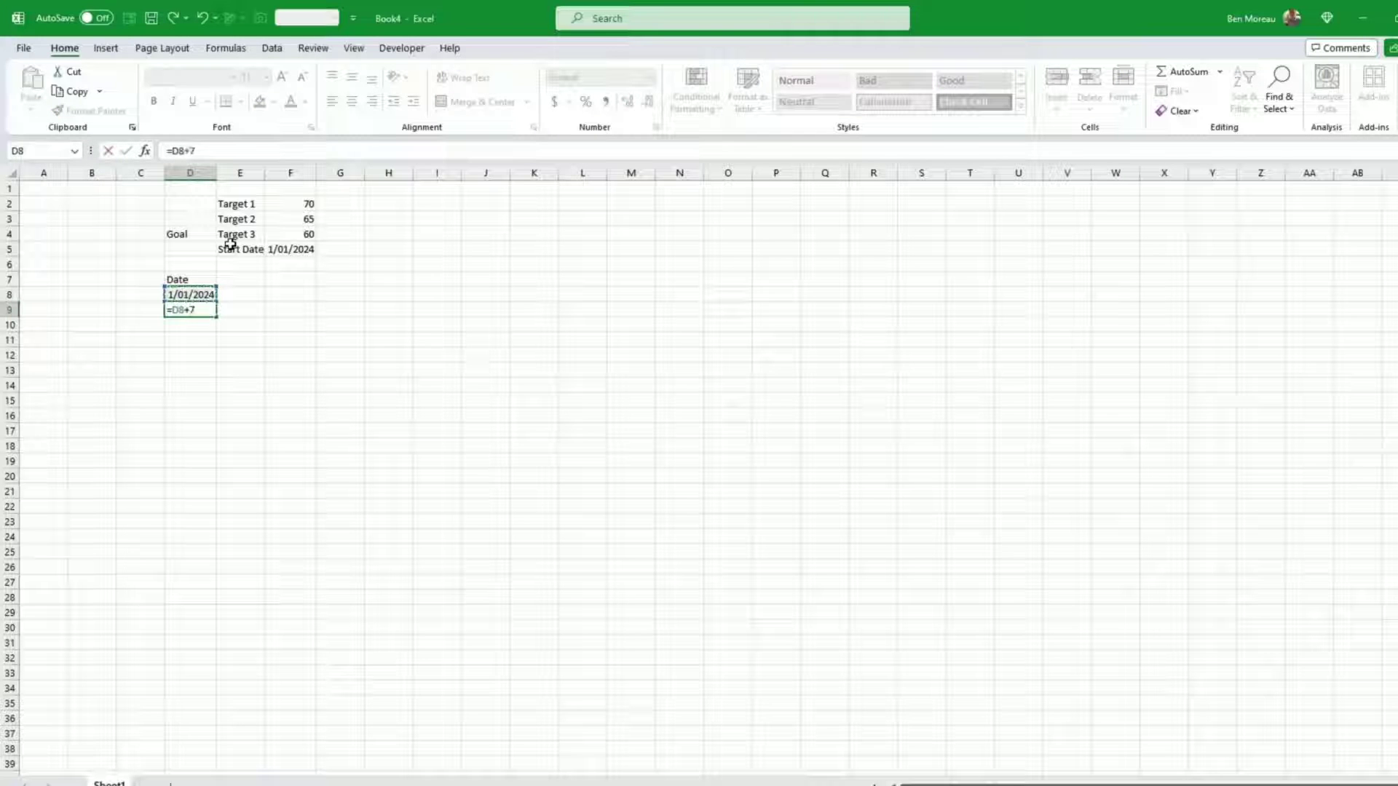
key(Return)
- Fill the weekly date formula from D9 down column D to about row 60
scroll(324, 381, down, 1)
click(207, 264)
drag(216, 272, 236, 781)
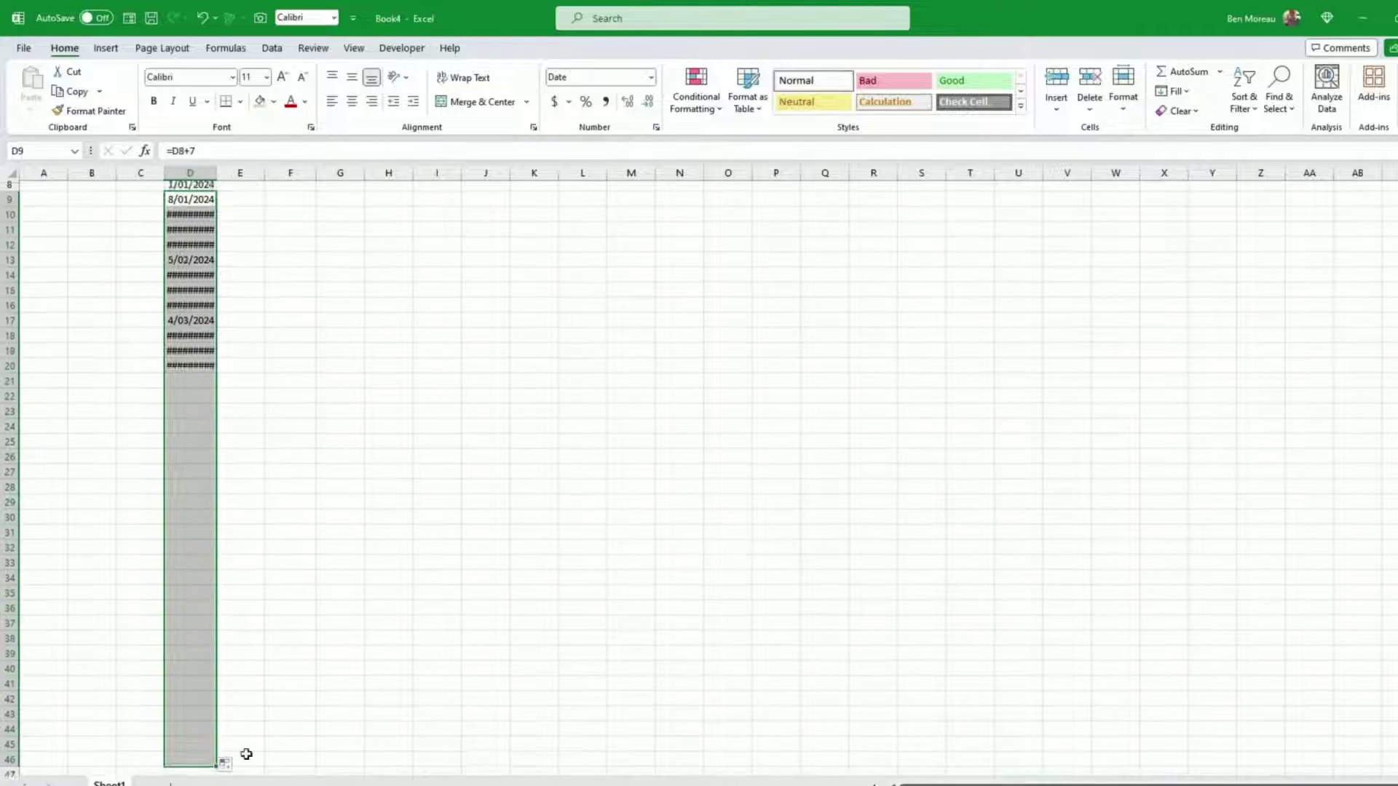
scroll(321, 609, down, 3)
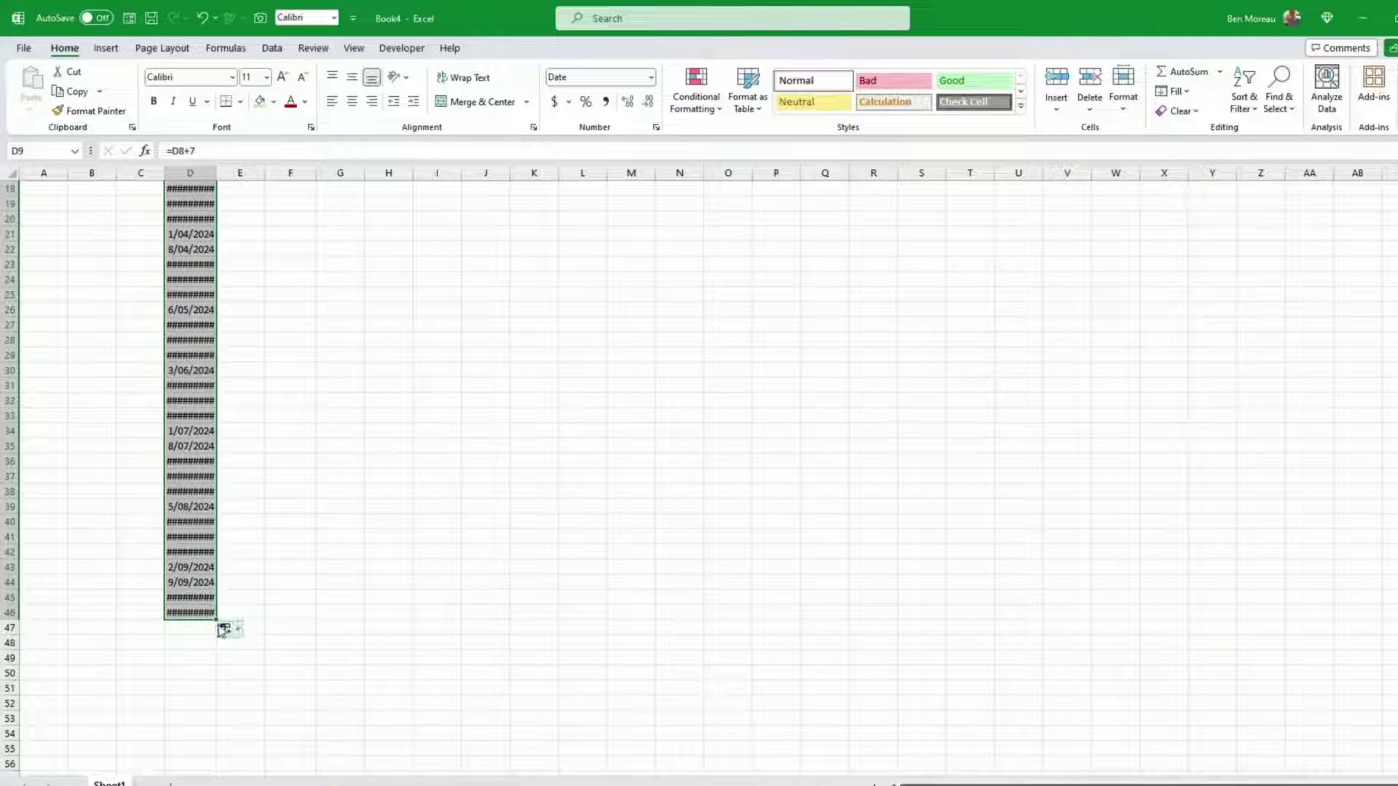
drag(217, 619, 223, 734)
scroll(251, 619, down, 4)
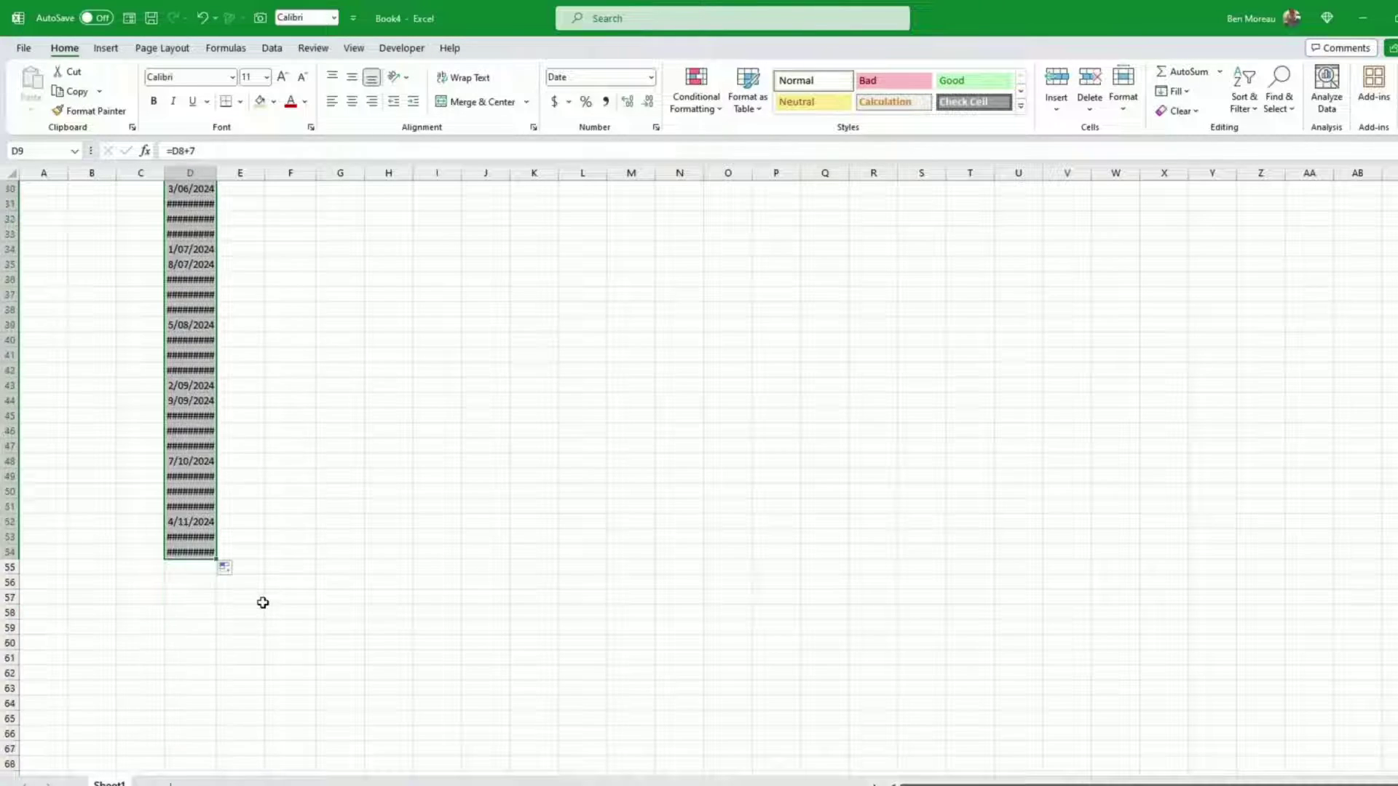
drag(216, 559, 217, 650)
- Widen column D so that all the dates fit in their cells
drag(216, 176, 234, 176)
click(306, 338)
scroll(350, 366, up, 10)
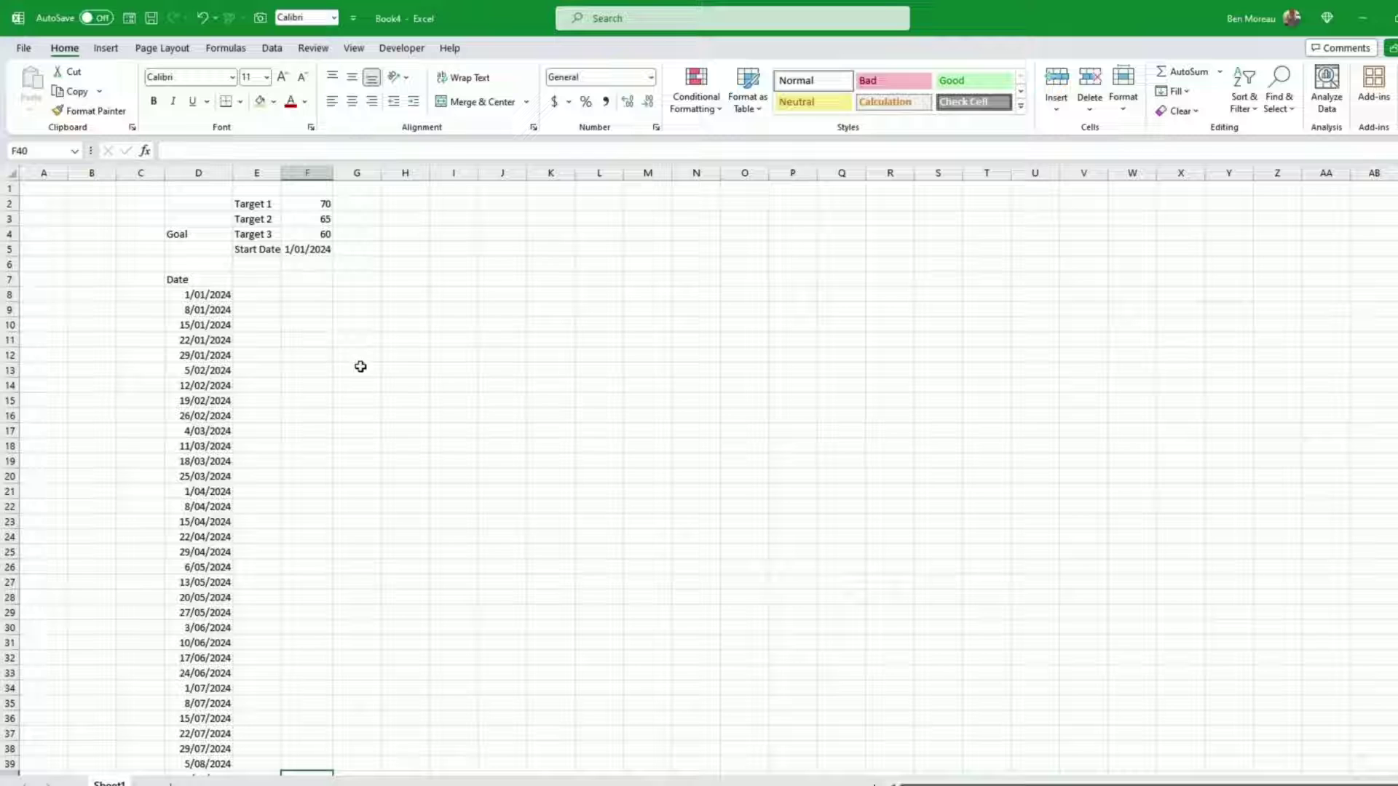
- Enter the heading Input in E7, above the empty cells beside the dates
click(248, 292)
drag(248, 292, 263, 780)
scroll(334, 549, up, 3)
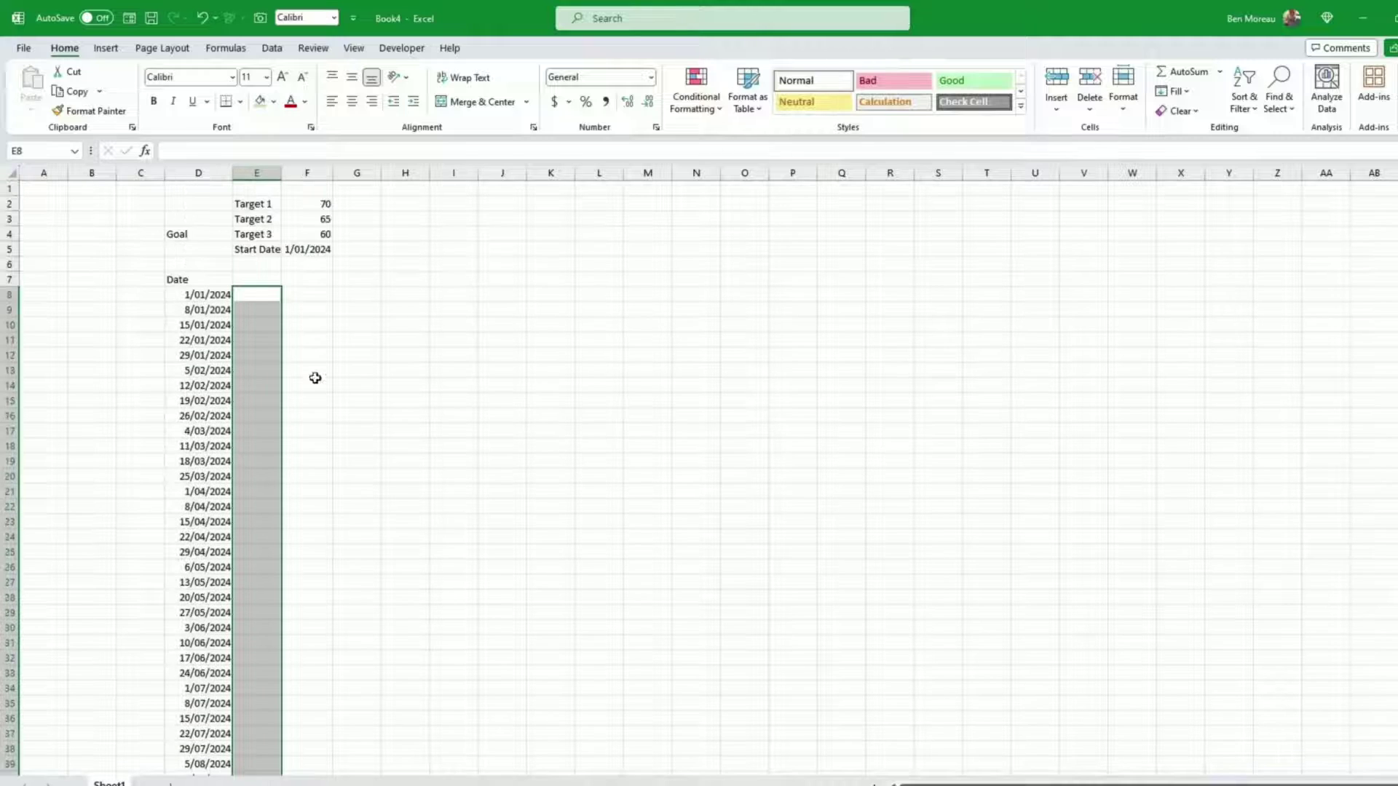
click(257, 282)
text(Input)
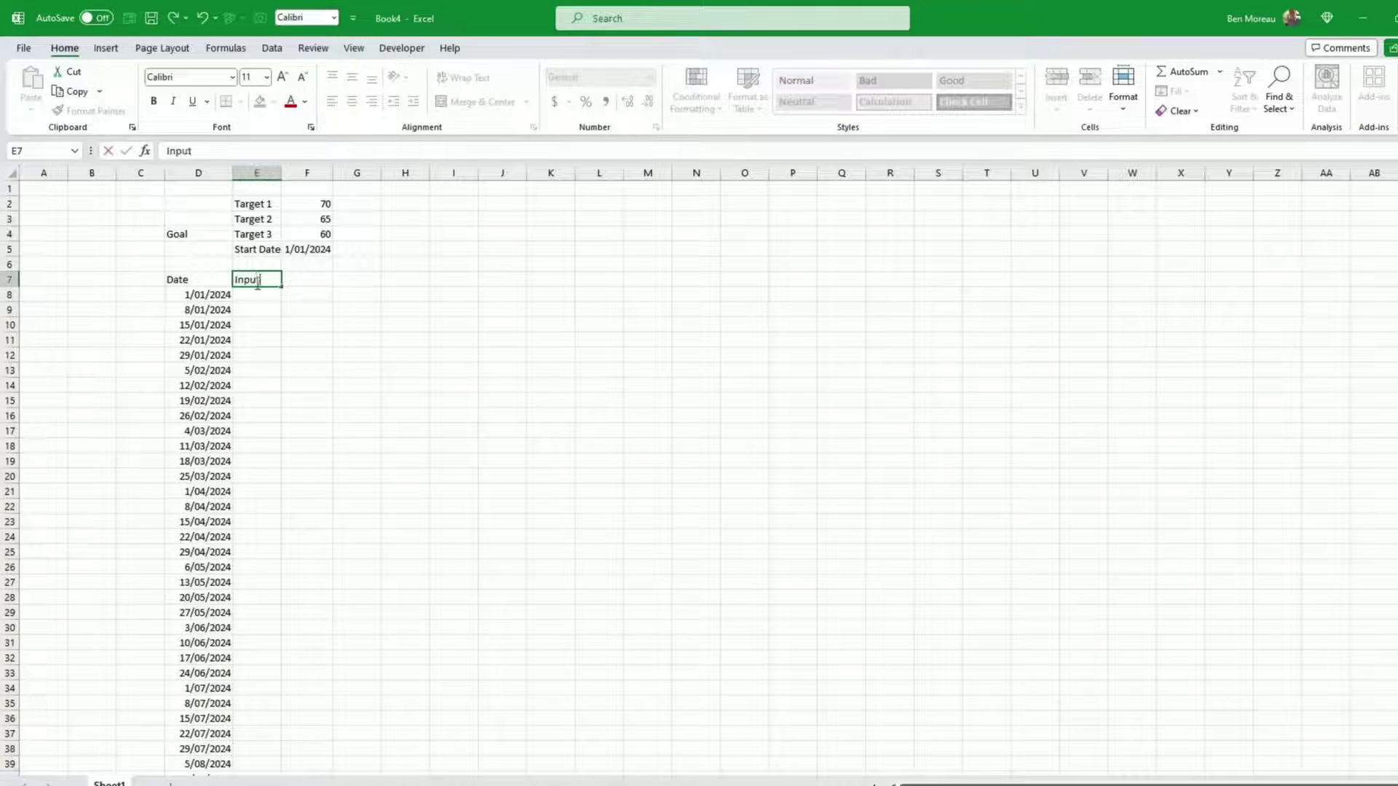
key(Tab)
key(Tab)
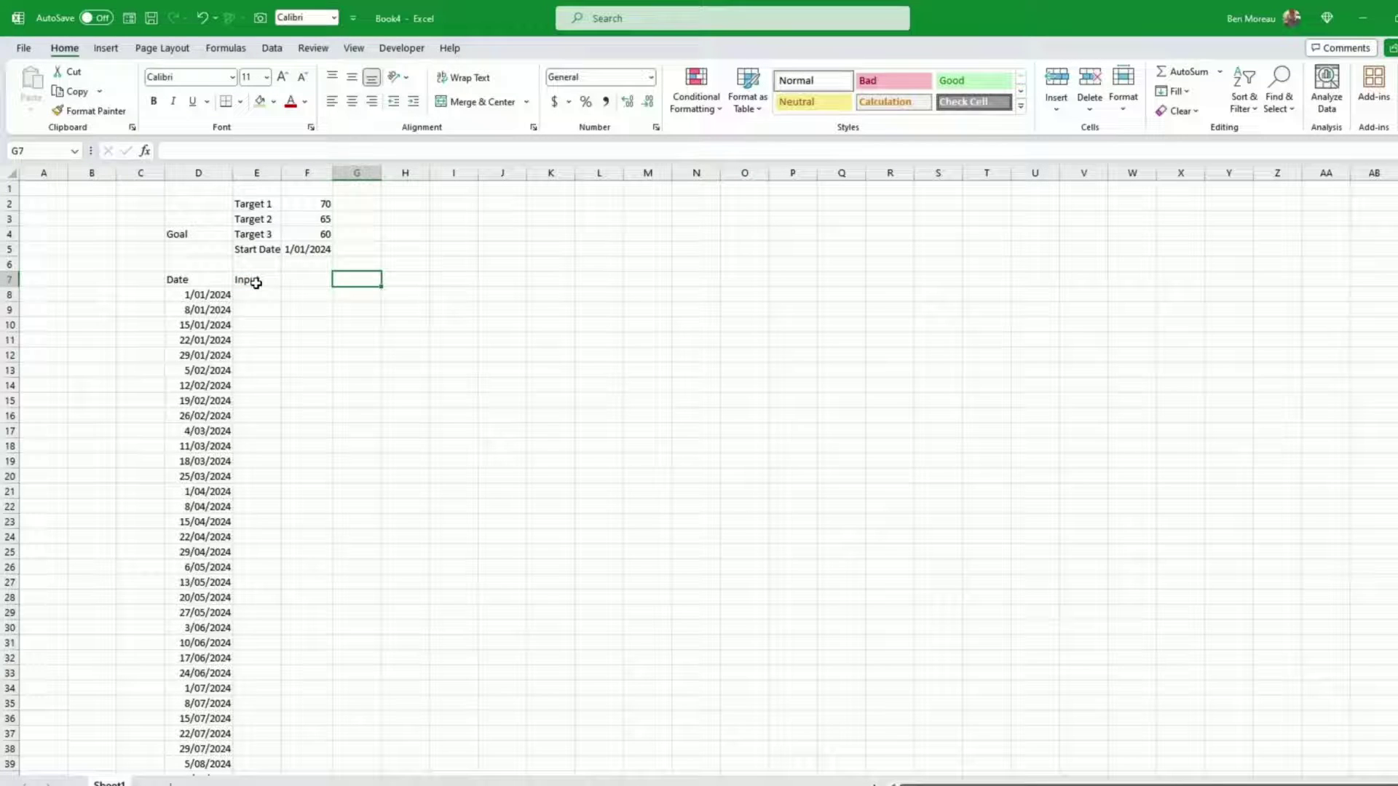
- Enter the sample values 75, 74, 73, 74, 72, 75 and 74 in E8 to E14 of the Input column
key(Return)
text(75)
key(Return)
text(74)
key(Return)
text(73)
key(Return)
text(74)
key(Return)
text(72)
key(Return)
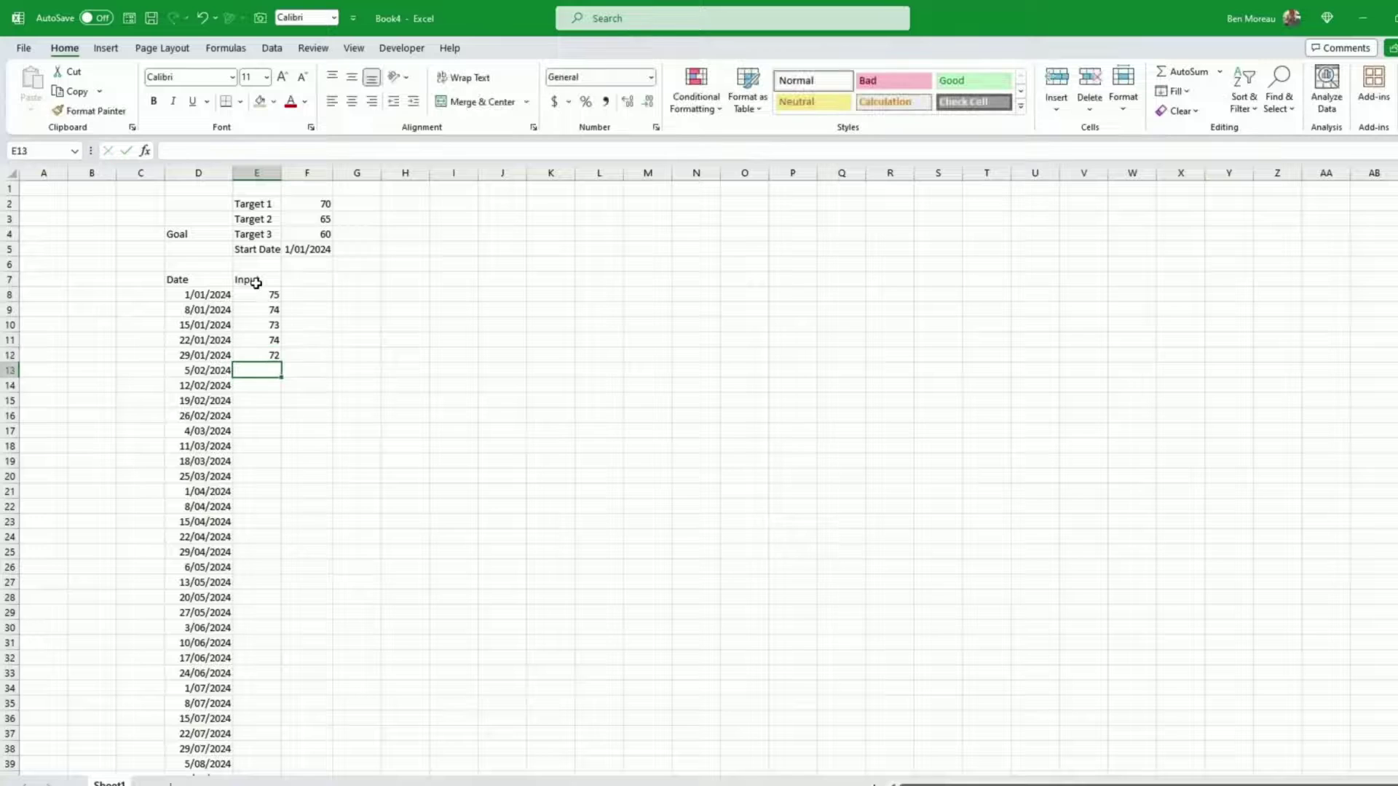
text(75)
key(Return)
text(74)
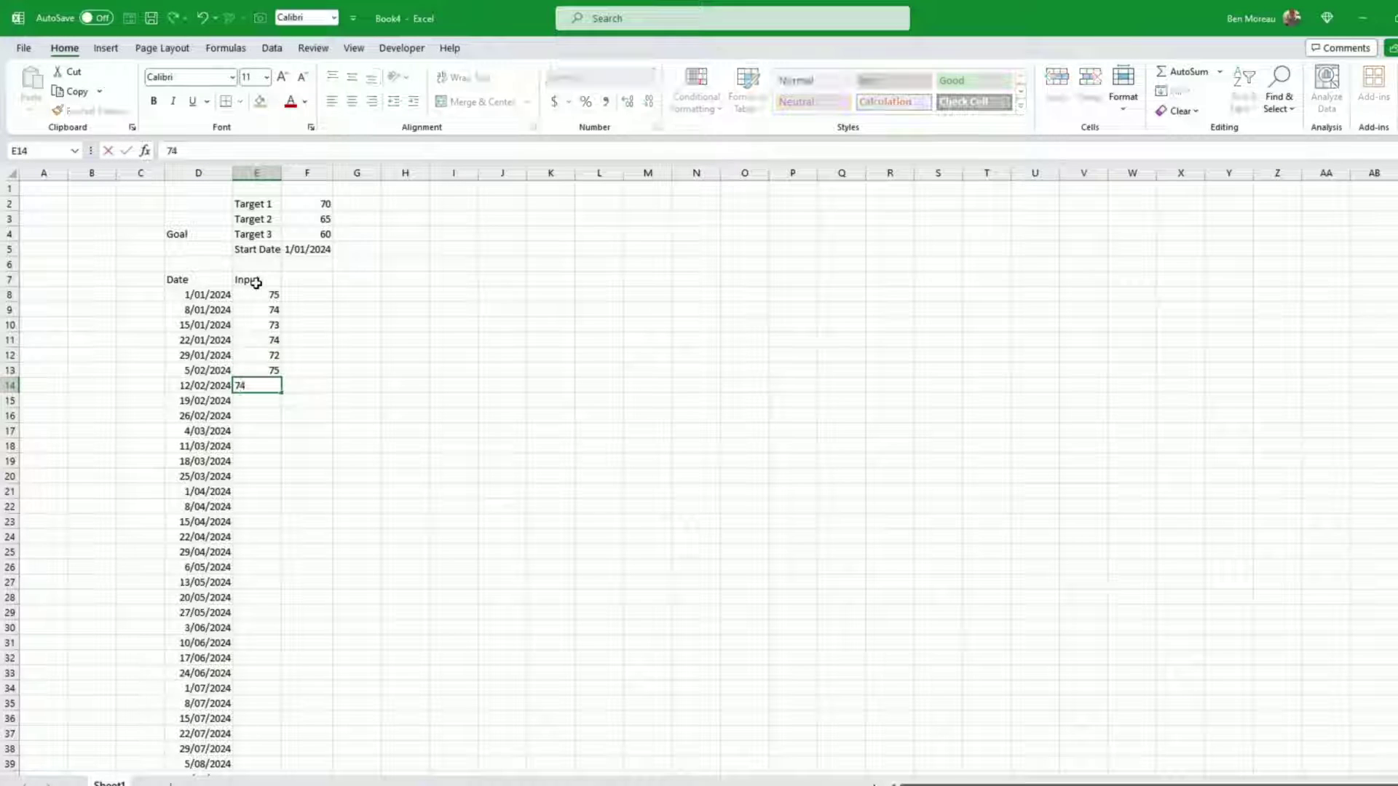
key(Return)
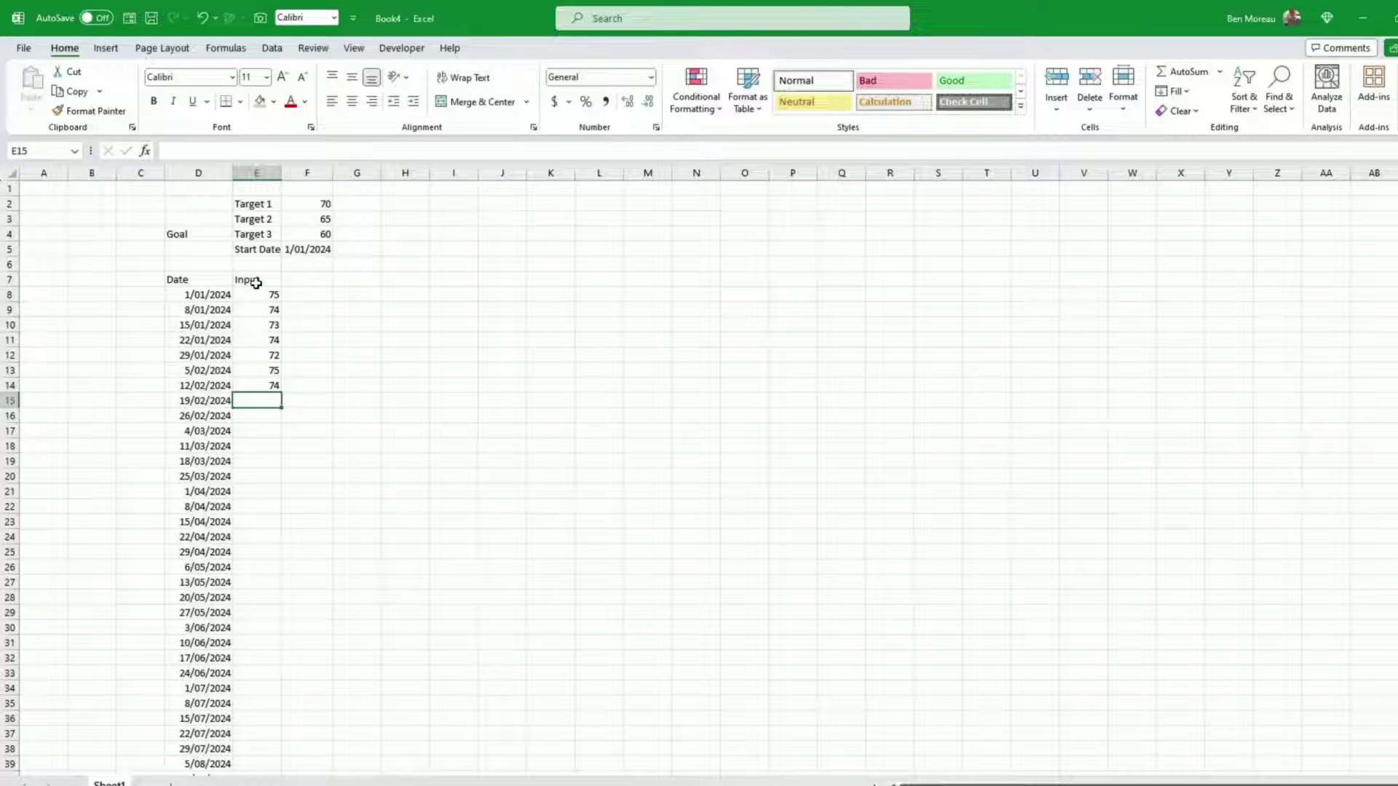
- Add the column heading Goal in J7, beside the Target 3 heading
key(Up)
key(Up)
key(Up)
key(Up)
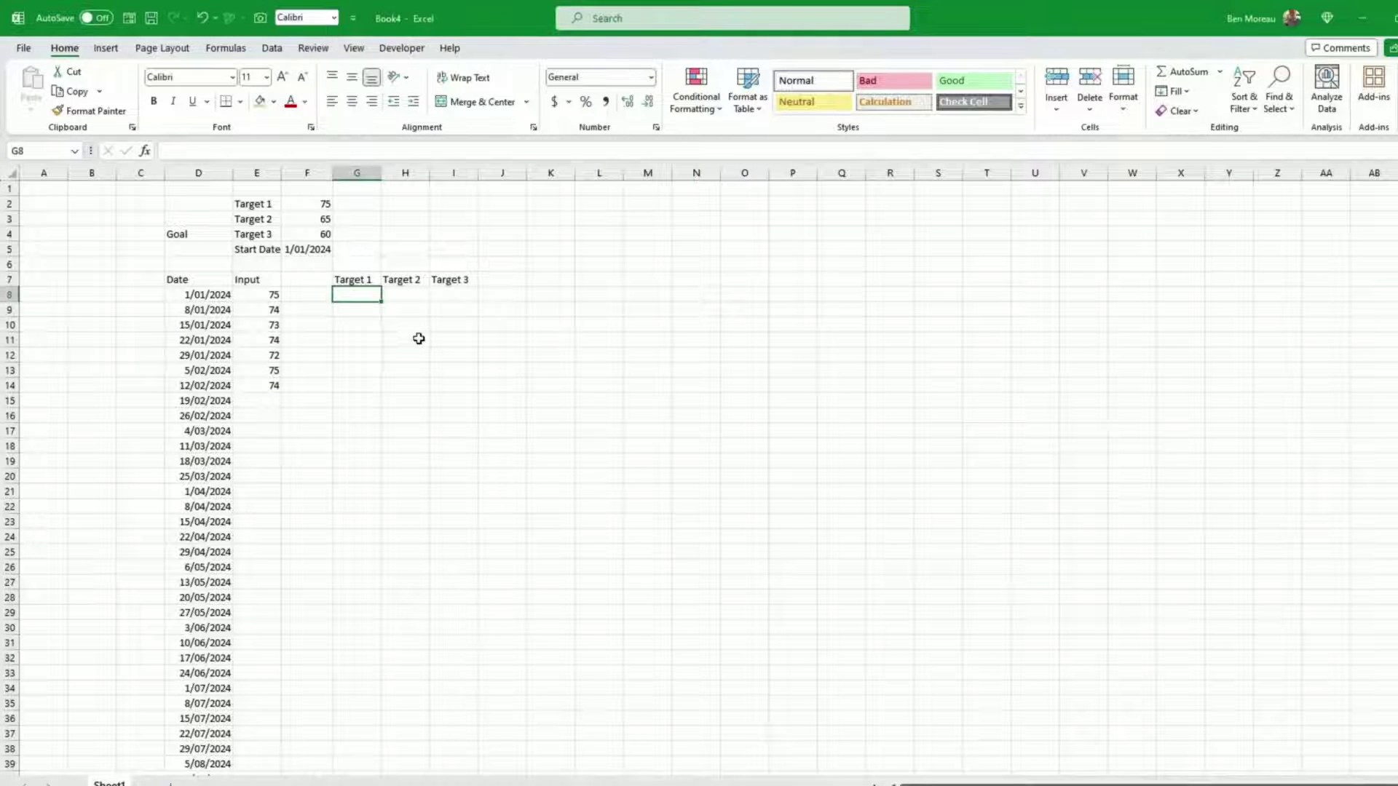
key(Up)
key(Right)
key(Right)
key(Right)
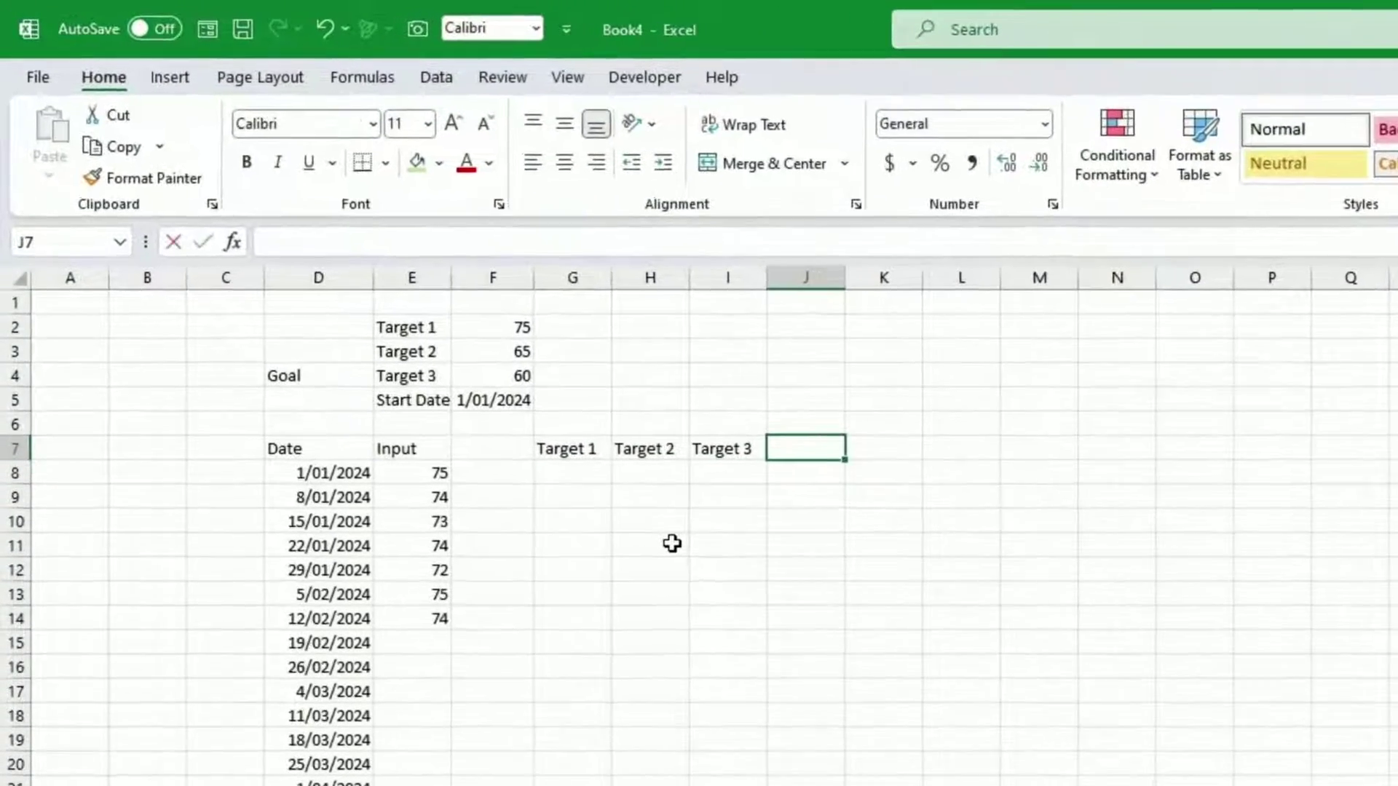
text(Goal)
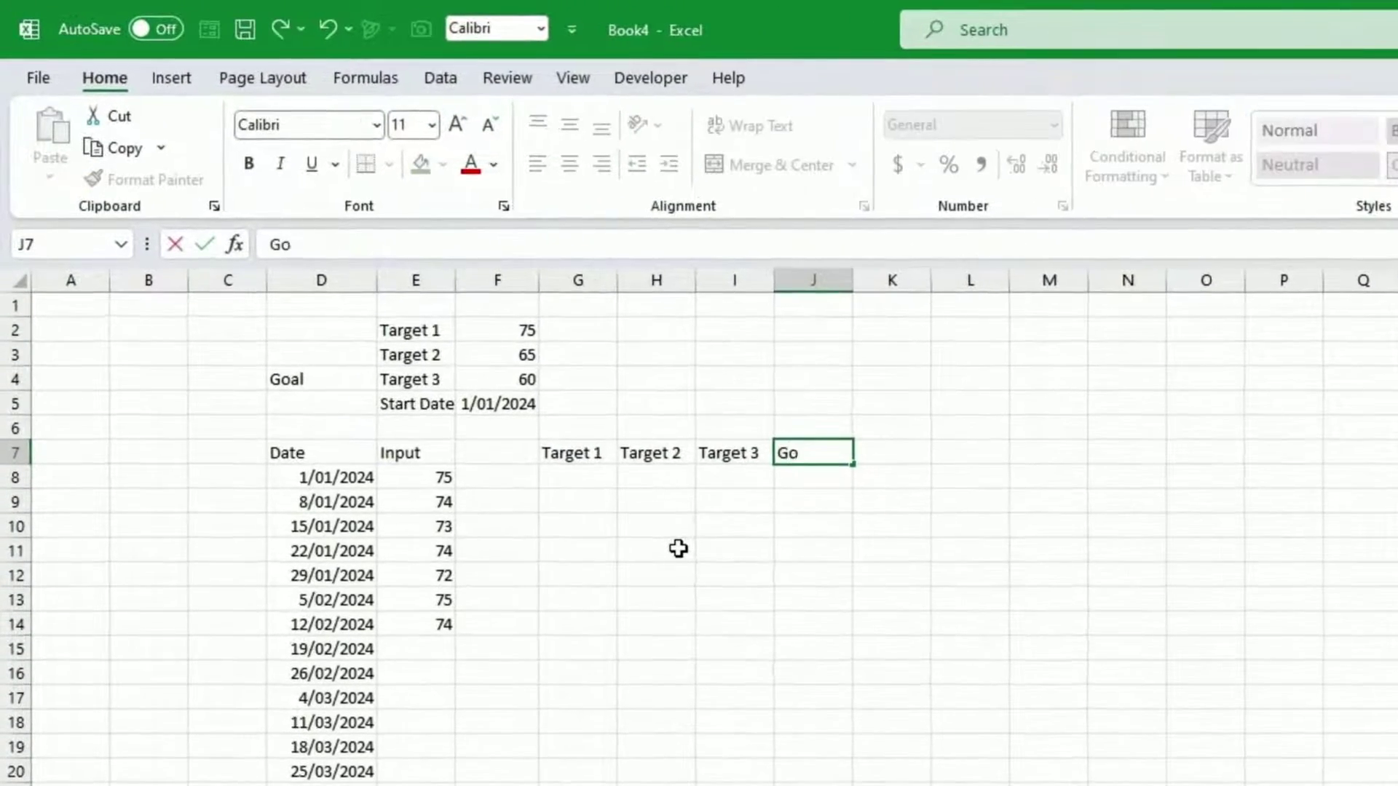
key(Up)
- Enter the label above in G6, H6 and I6, over the three Target headings
key(Left)
key(Left)
key(Left)
text(a)
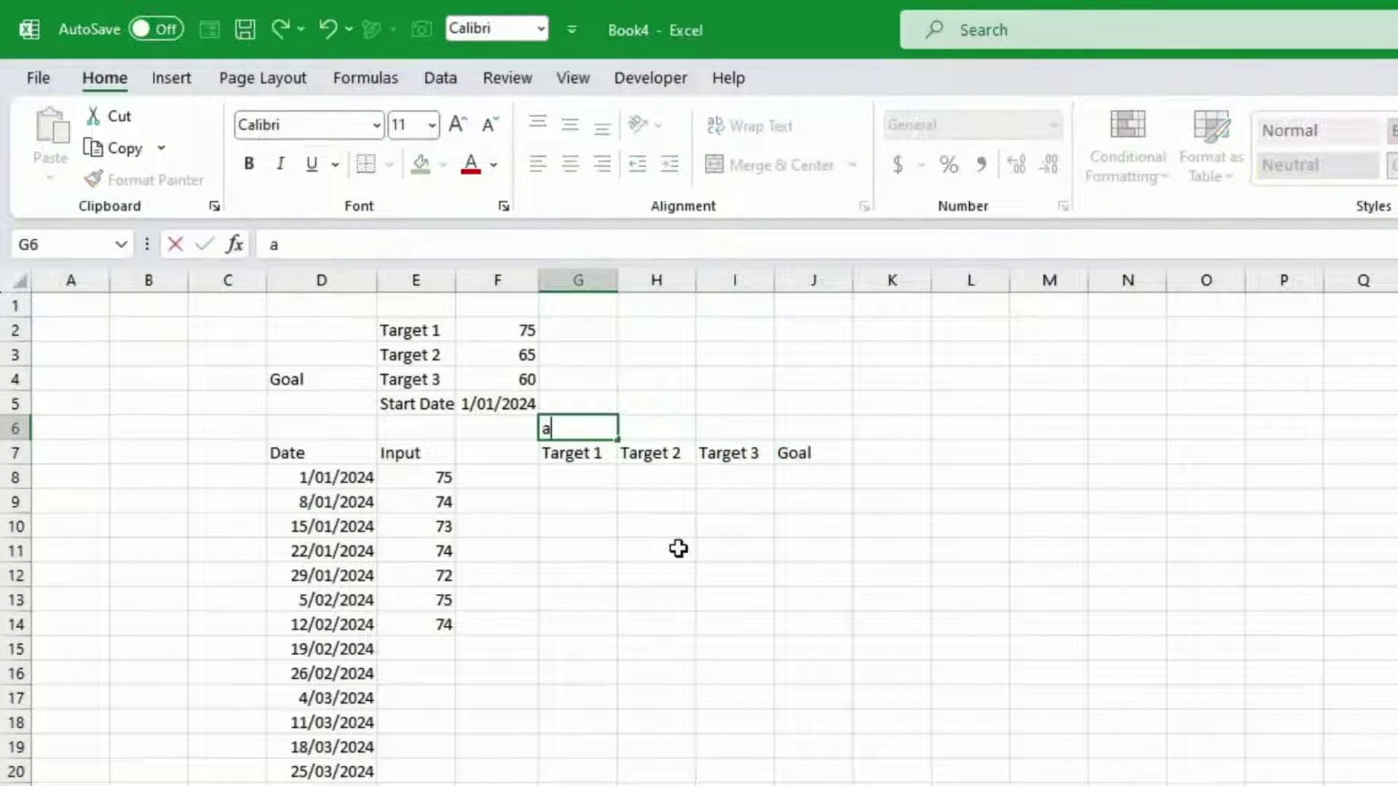
text(bove)
key(Right)
text(above)
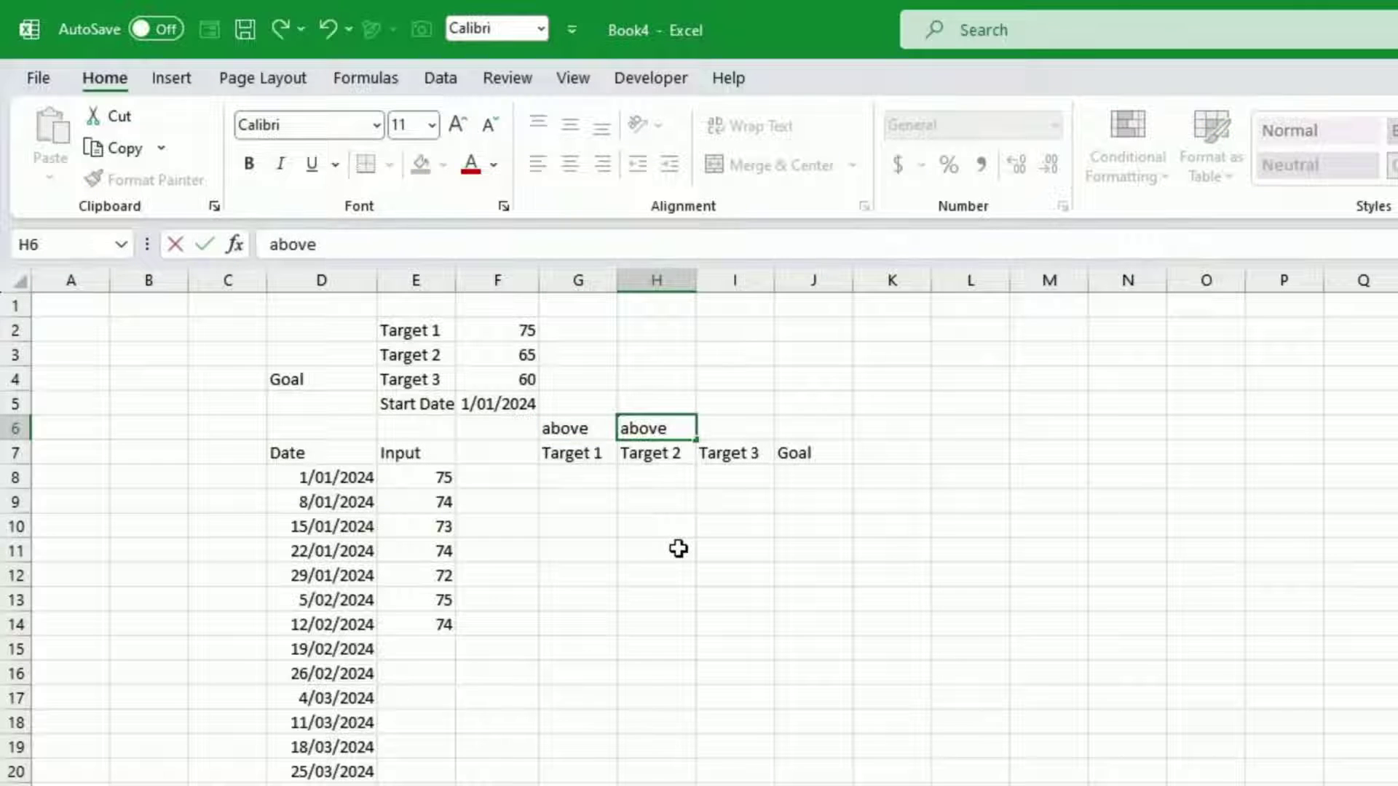
key(Right)
text(above)
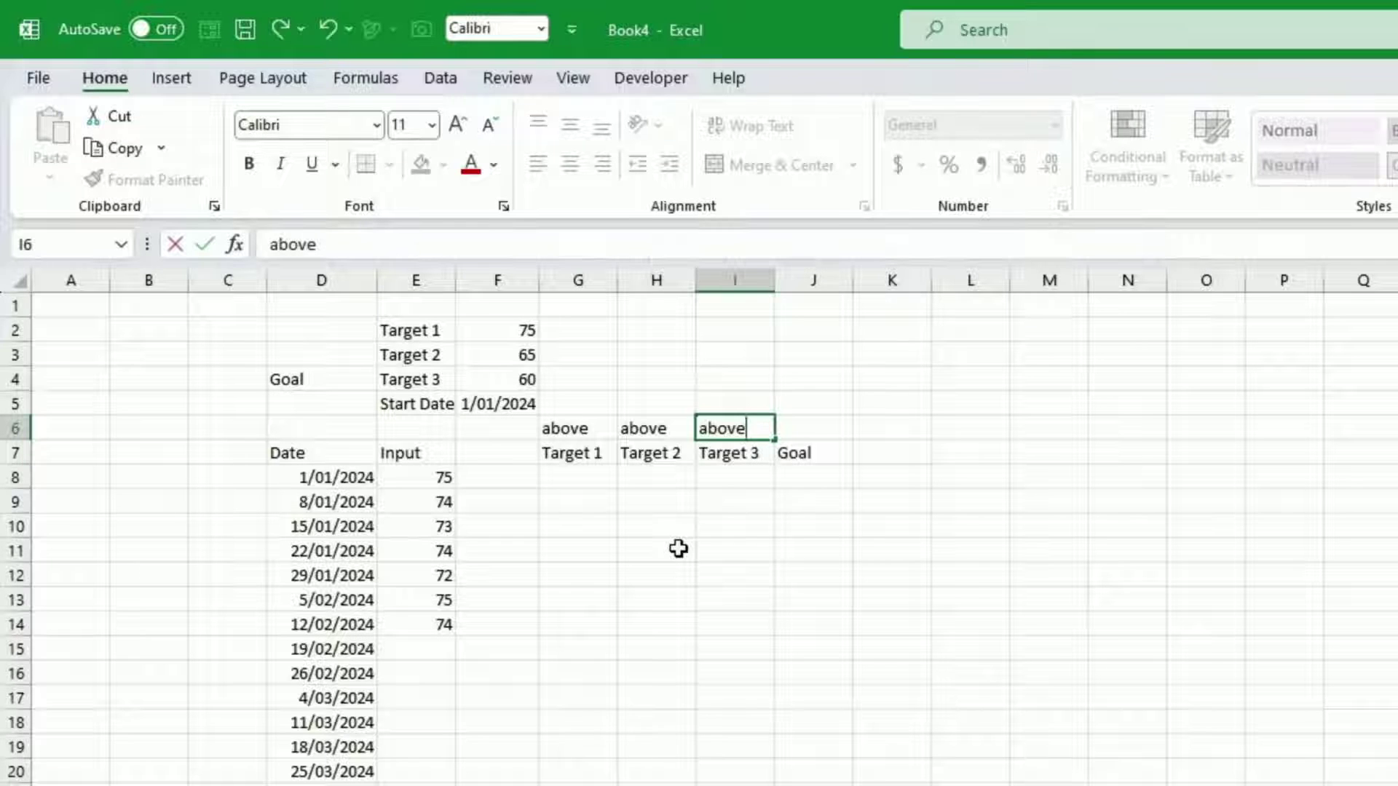
key(Right)
- Enter the formula =IF(E8>Target1,E8,NA()) in G8 and fill it down to G14
key(Down)
key(Down)
key(Left)
key(Left)
key(Left)
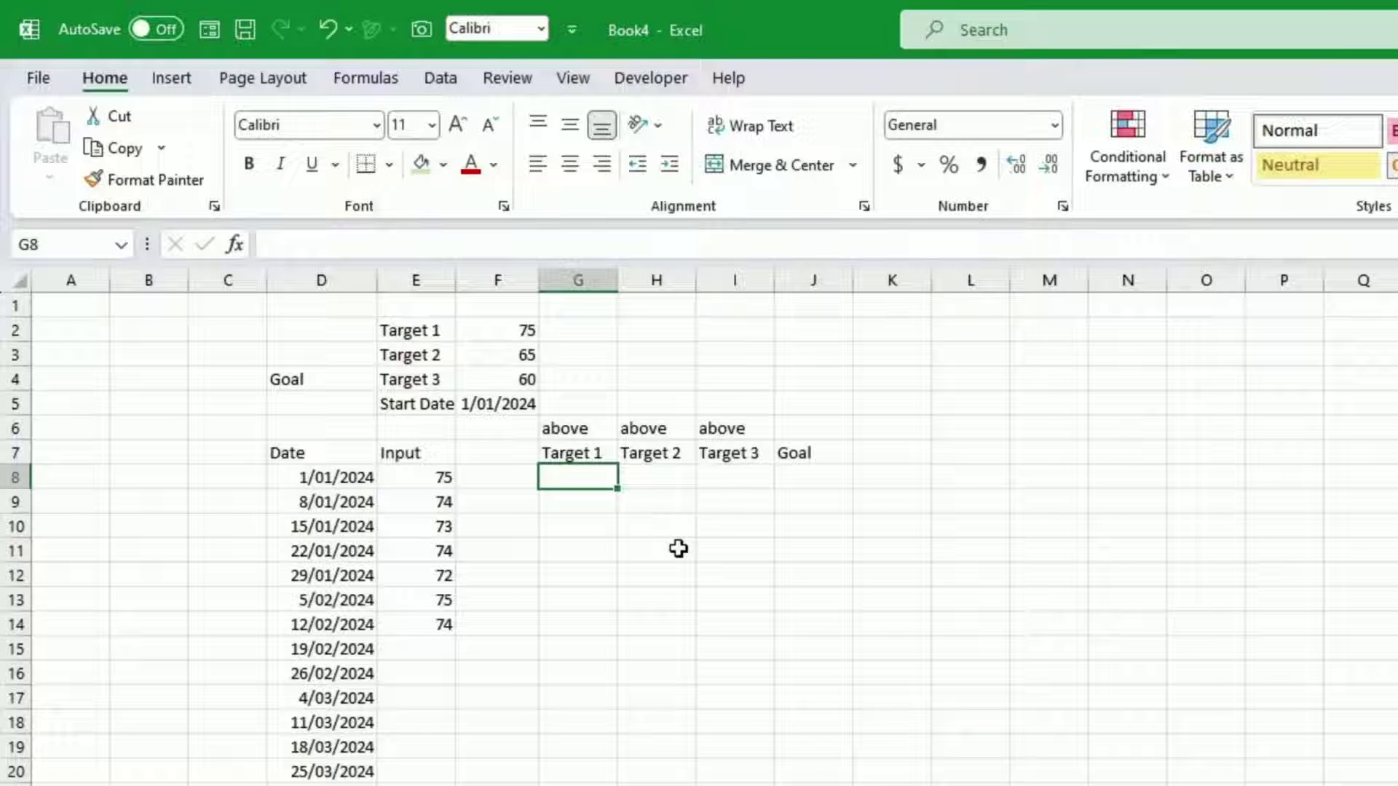
text(=)
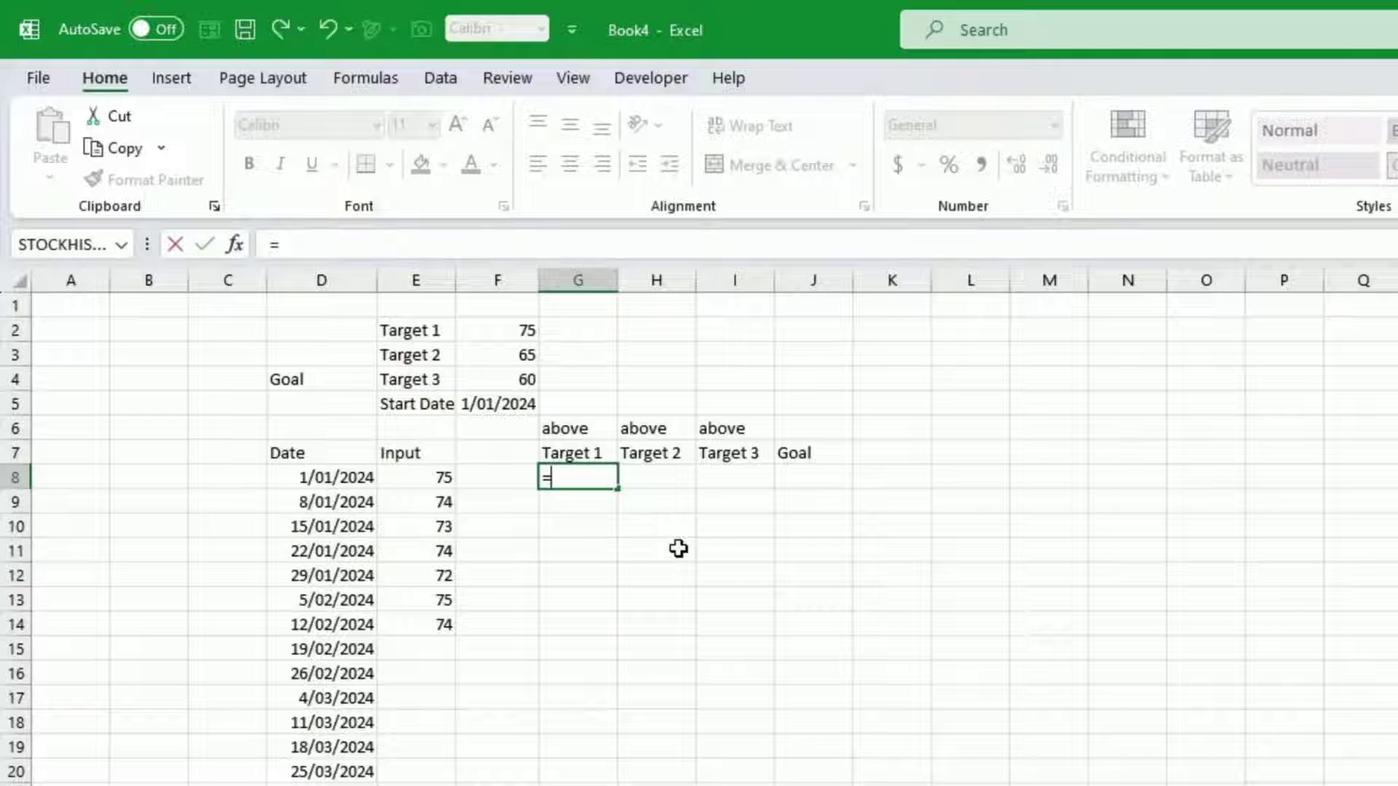
text(if()
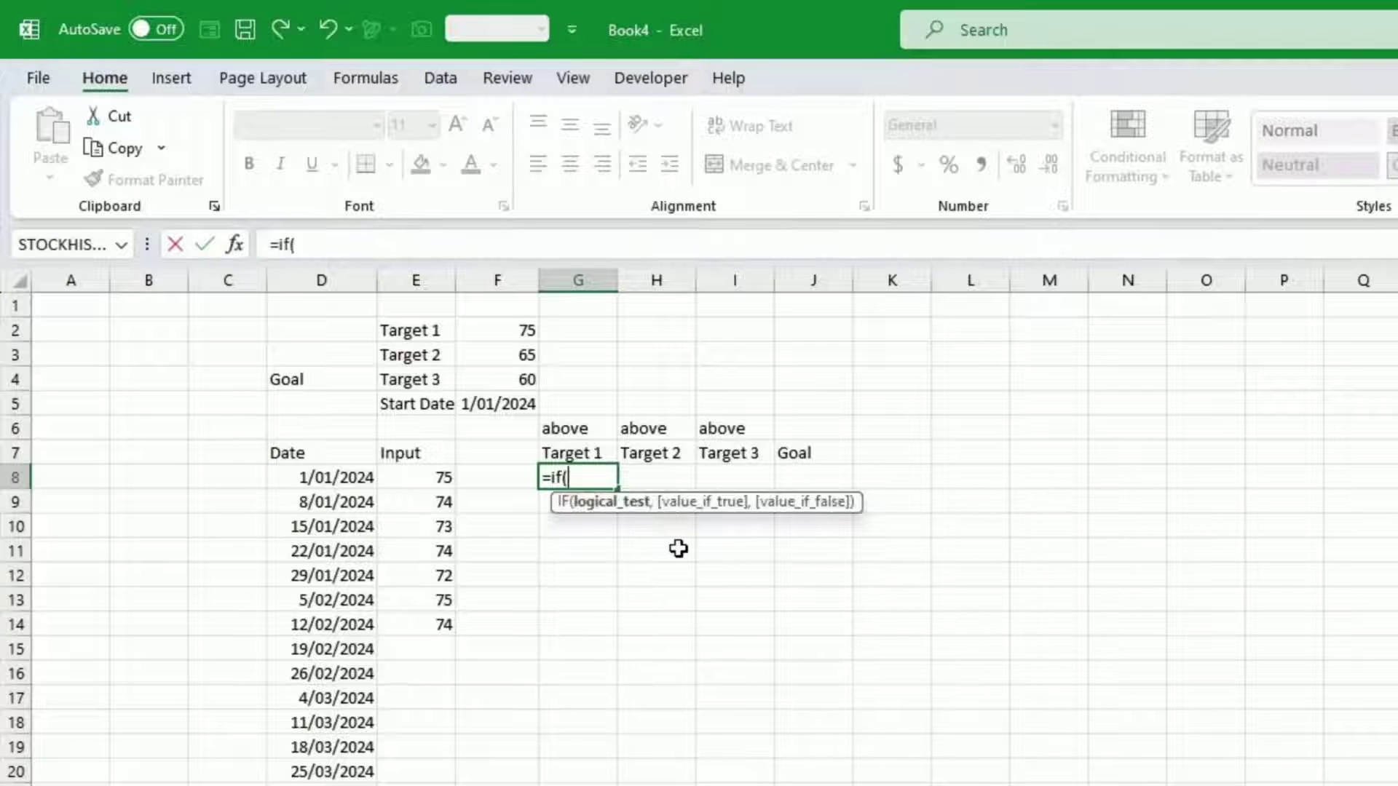
key(Left)
key(Left)
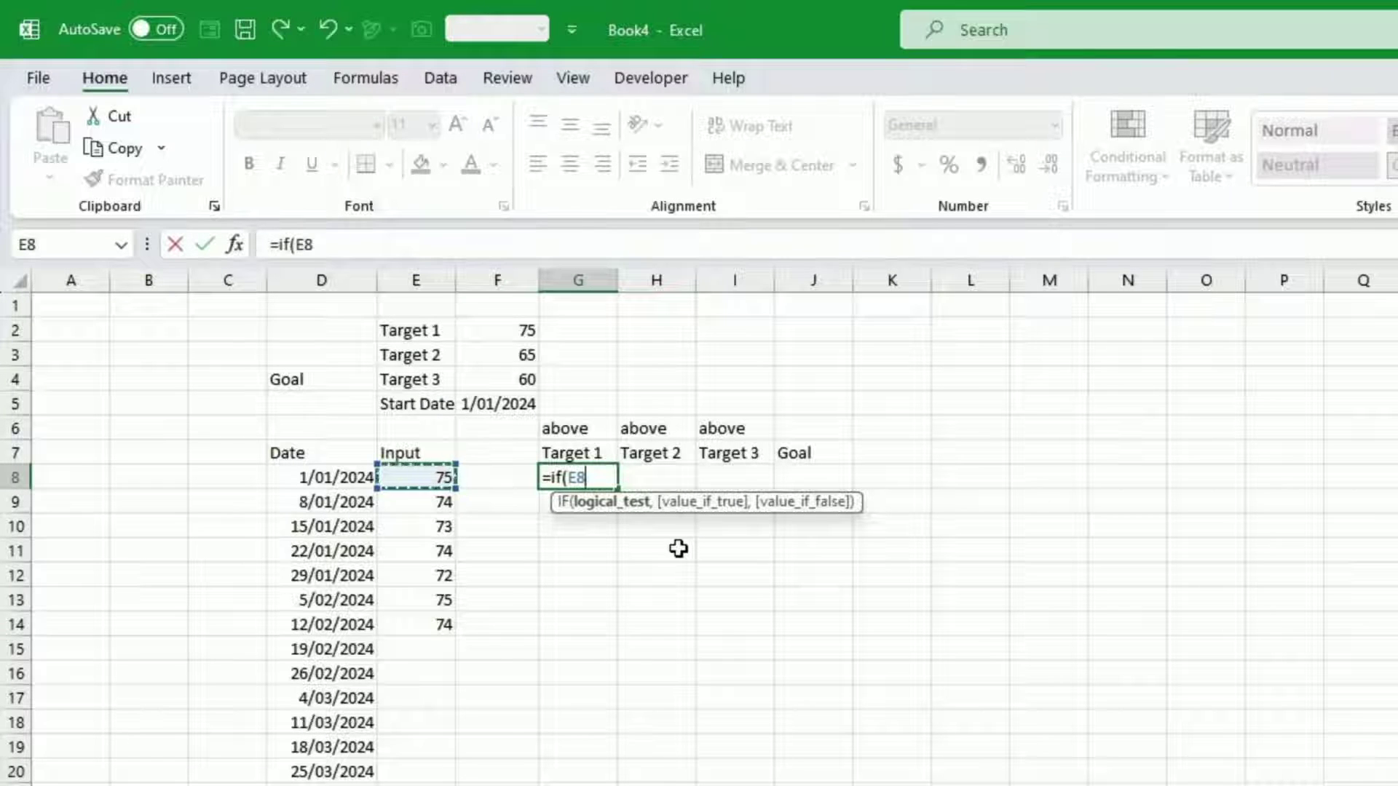
text(>target1)
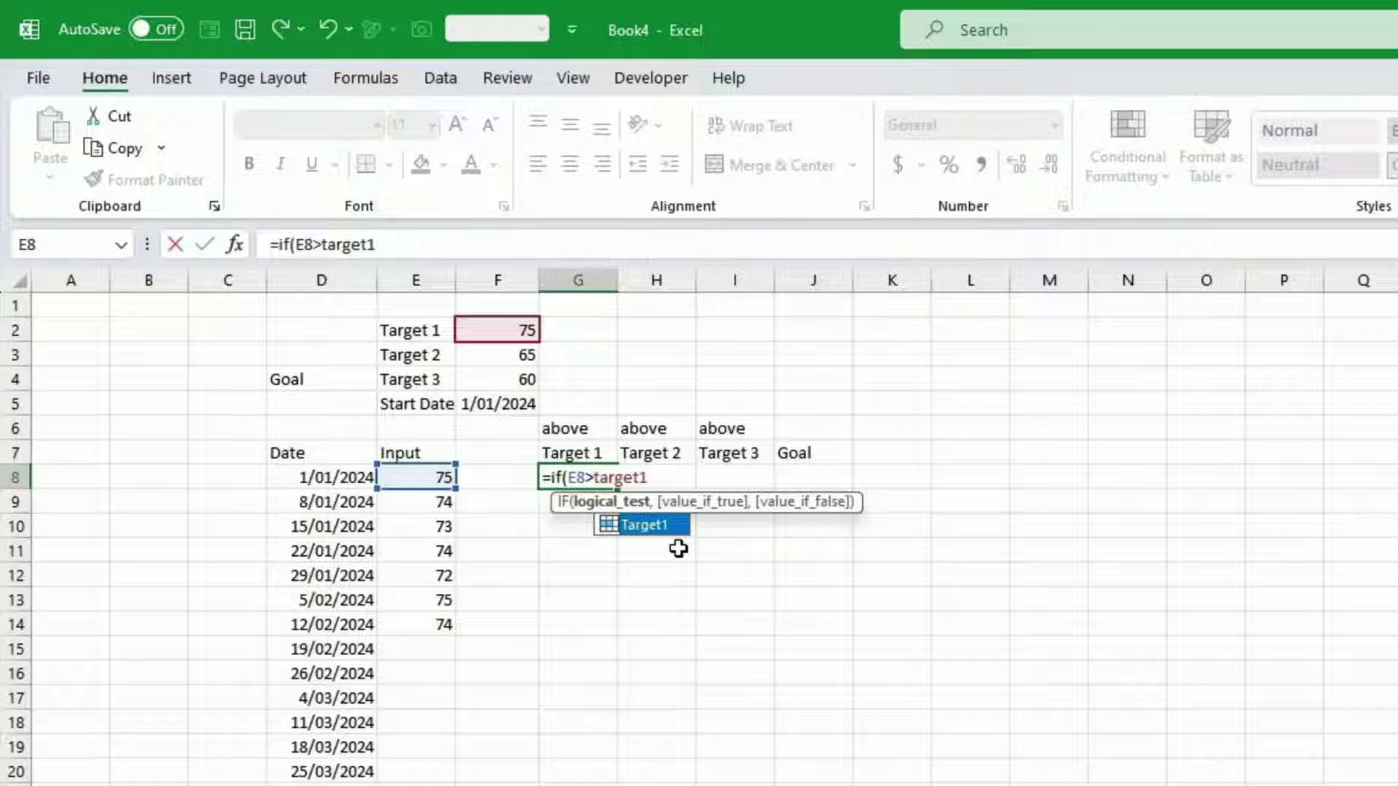
text(,)
key(Left)
key(Left)
text(,)
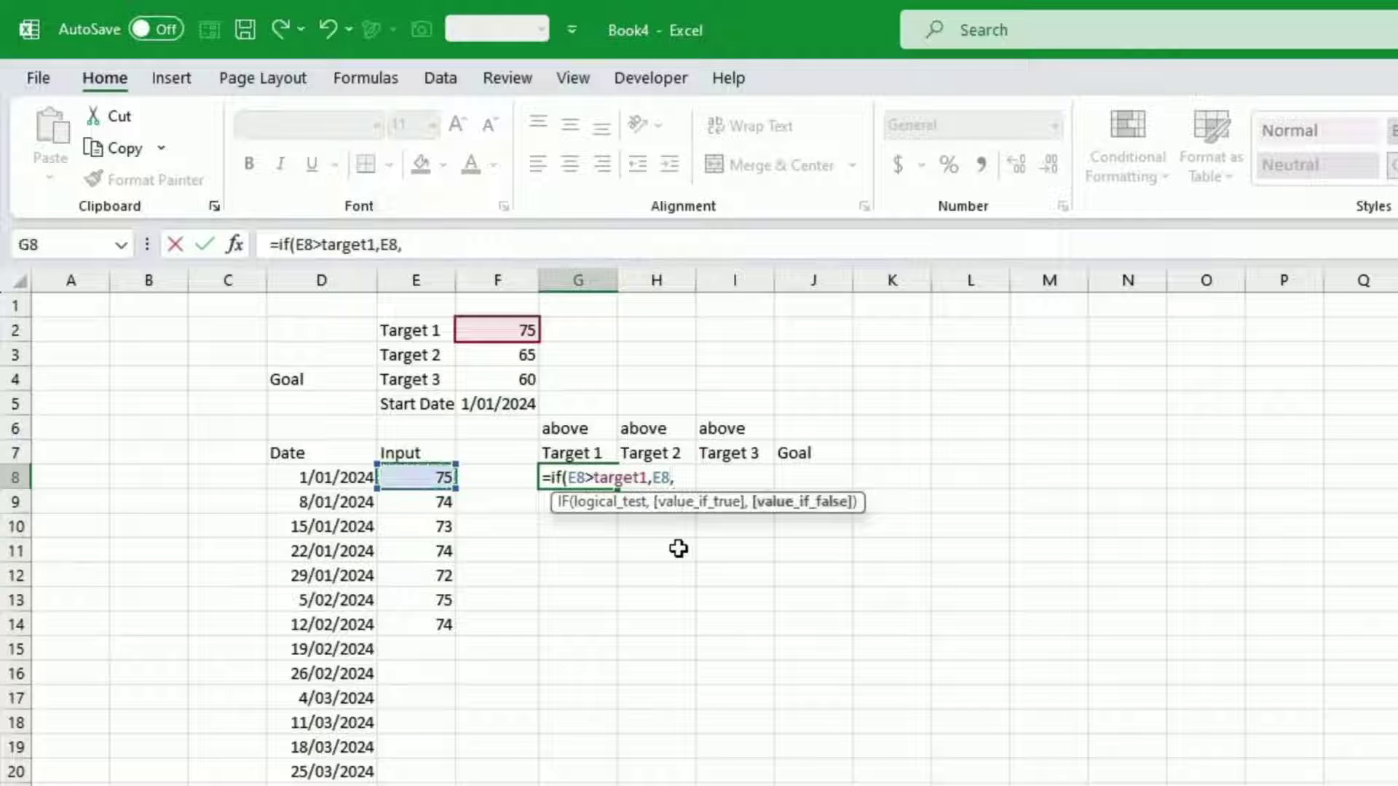
text(NA()))
key(Return)
key(Up)
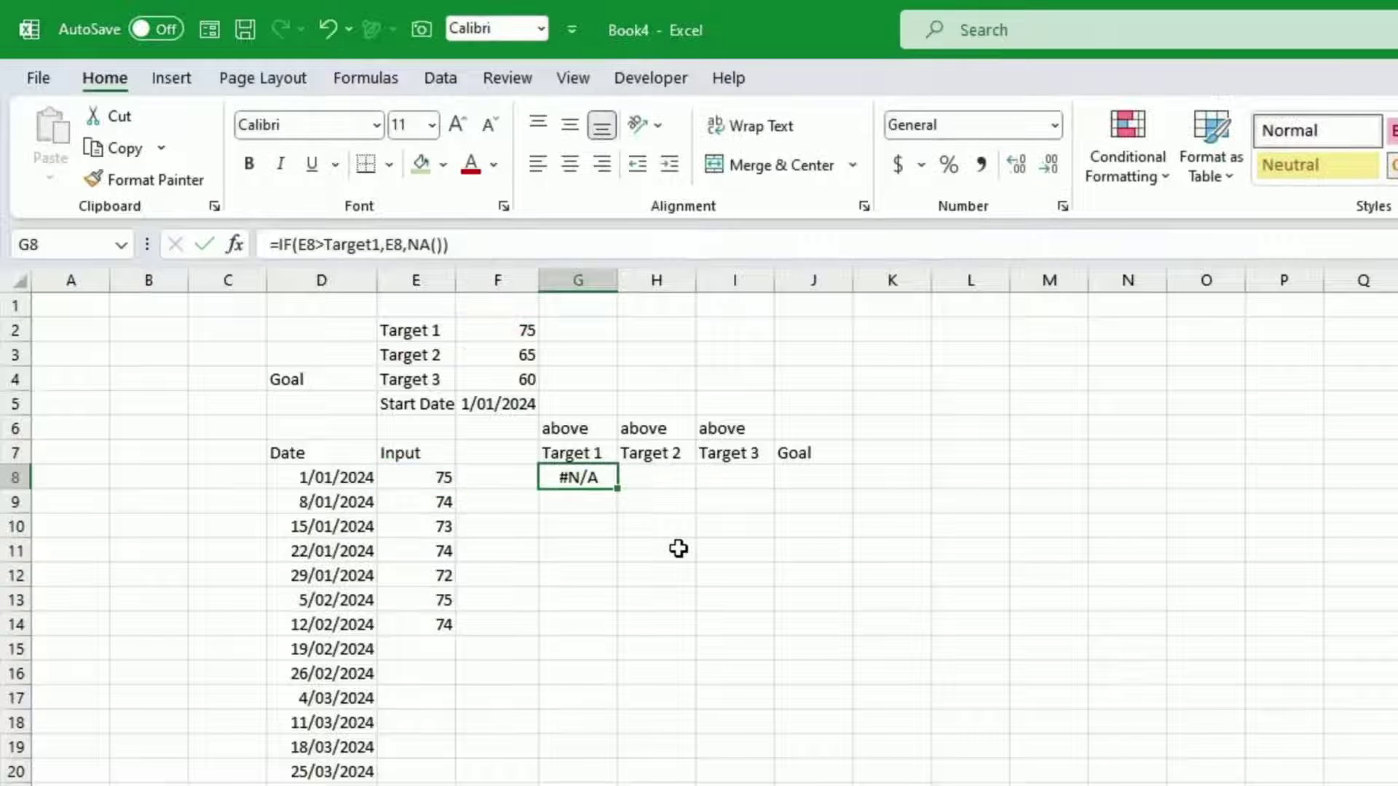
drag(617, 488, 602, 635)
- Begin an IF formula in H8 with the logical test AND(E8>Target2,E8<=Target1)
click(653, 481)
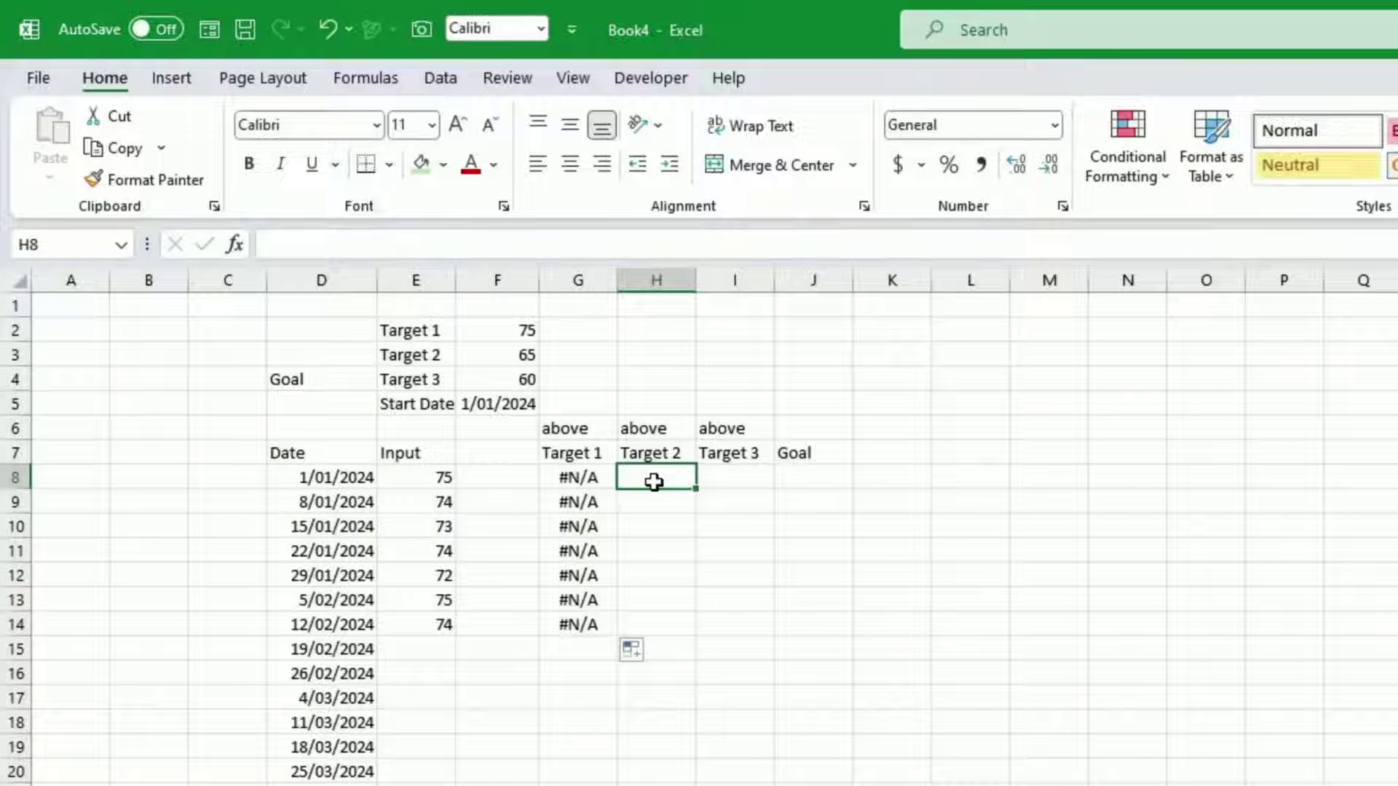
text(=)
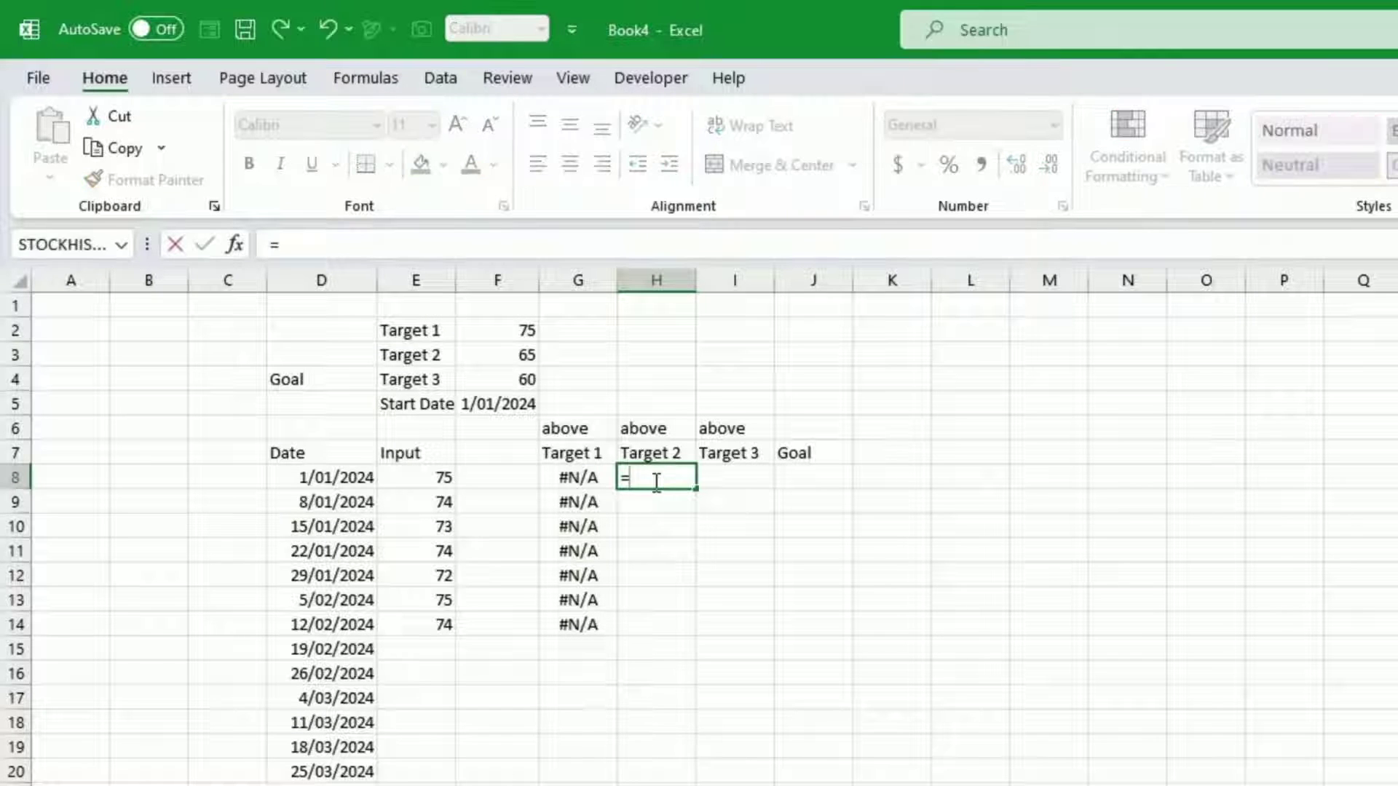
text(if)
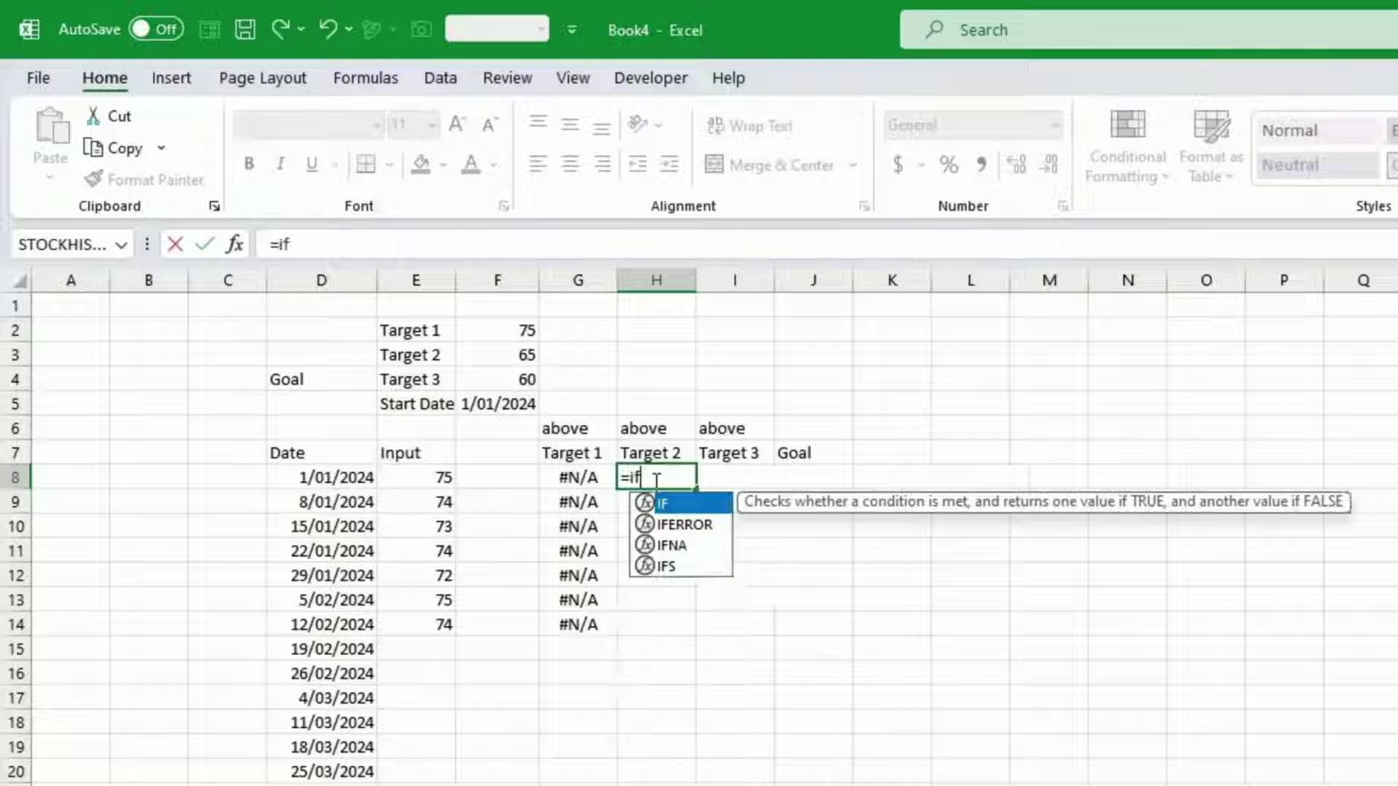
text((AND)
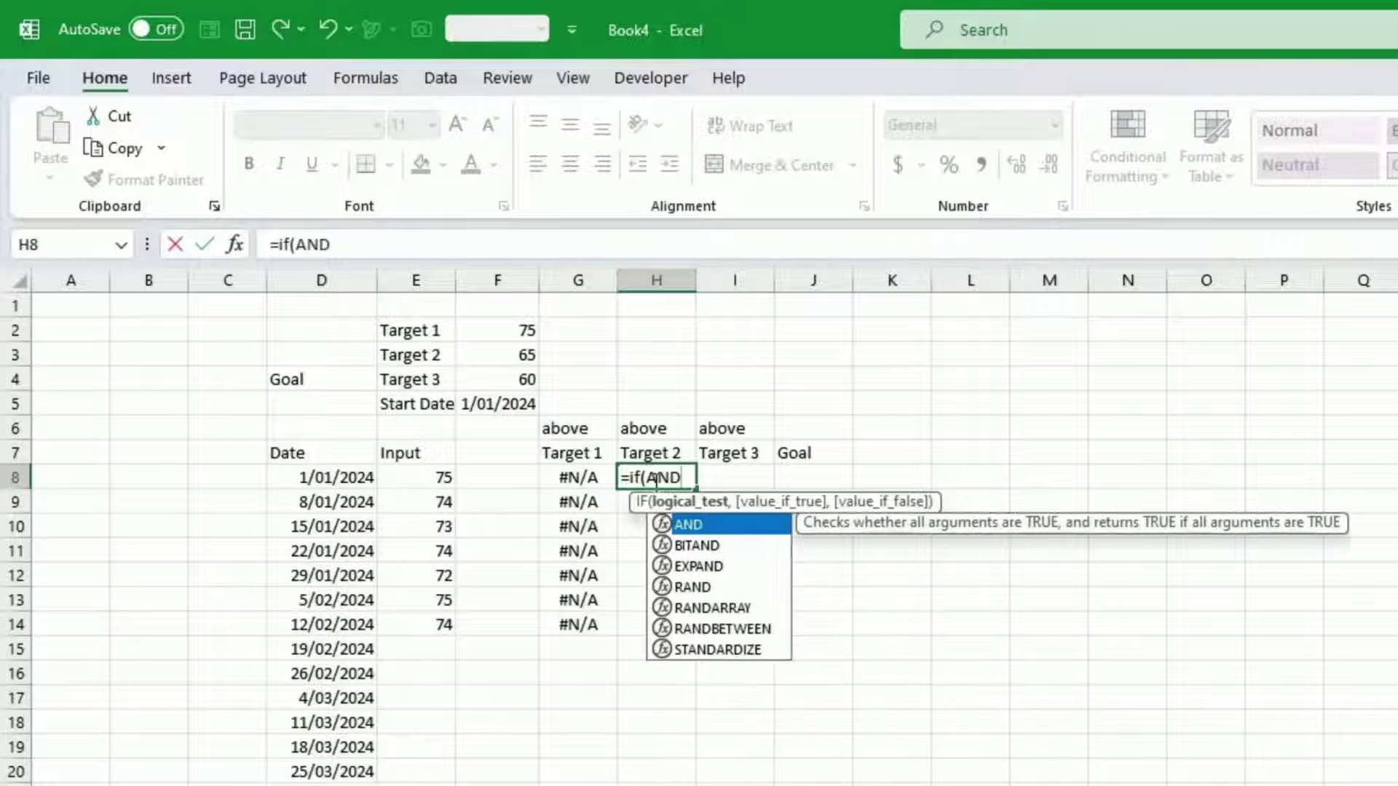
text(()
key(Left)
key(Left)
key(Left)
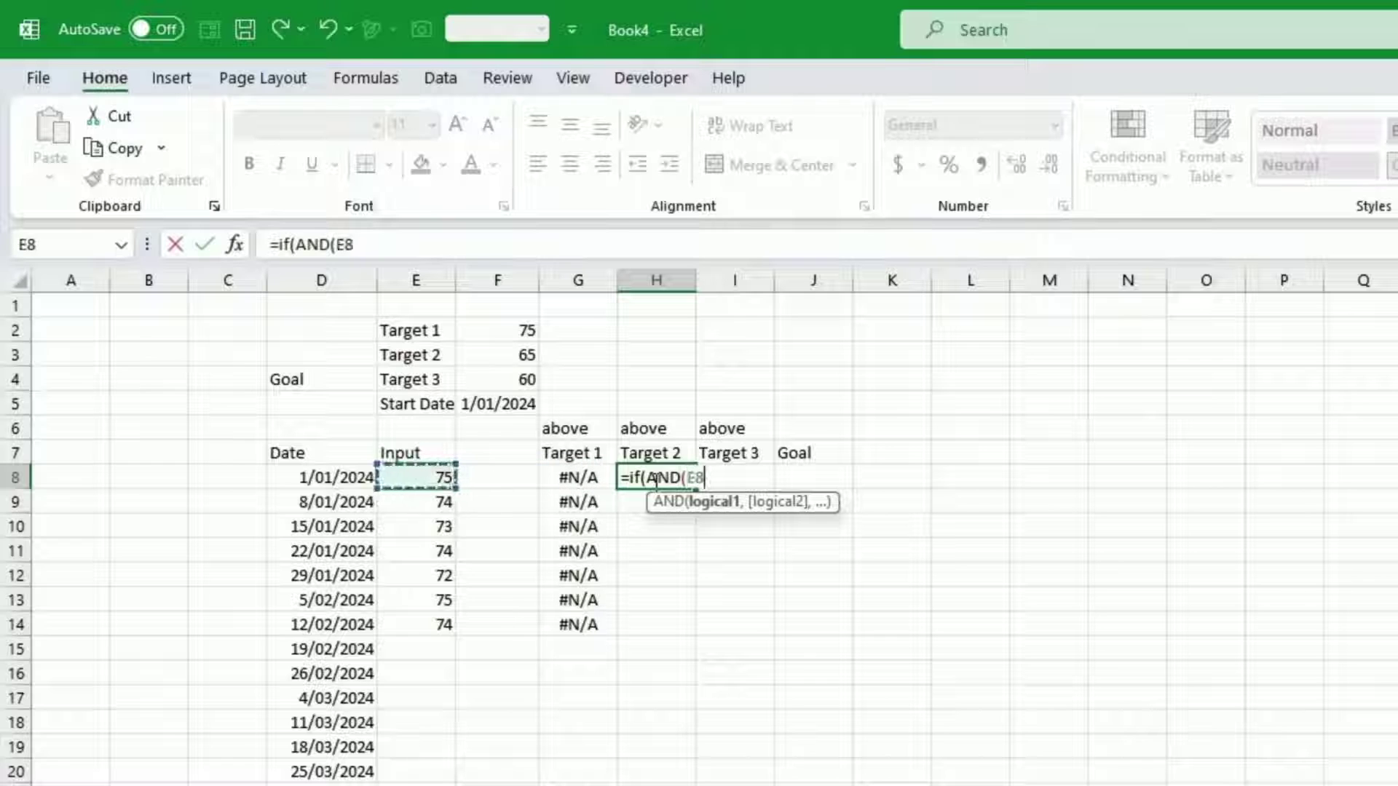
text(>)
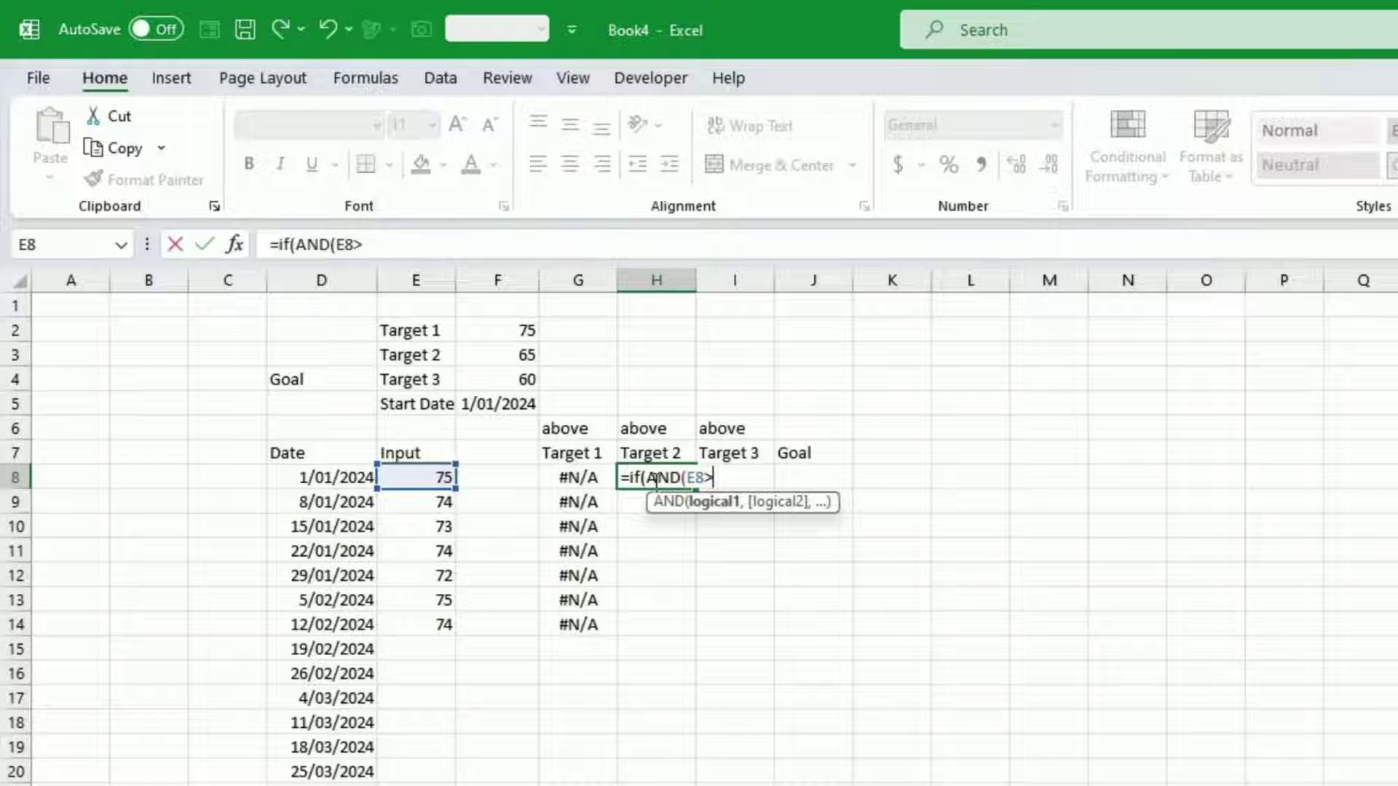
text(ta)
key(BackSpace)
text(ta)
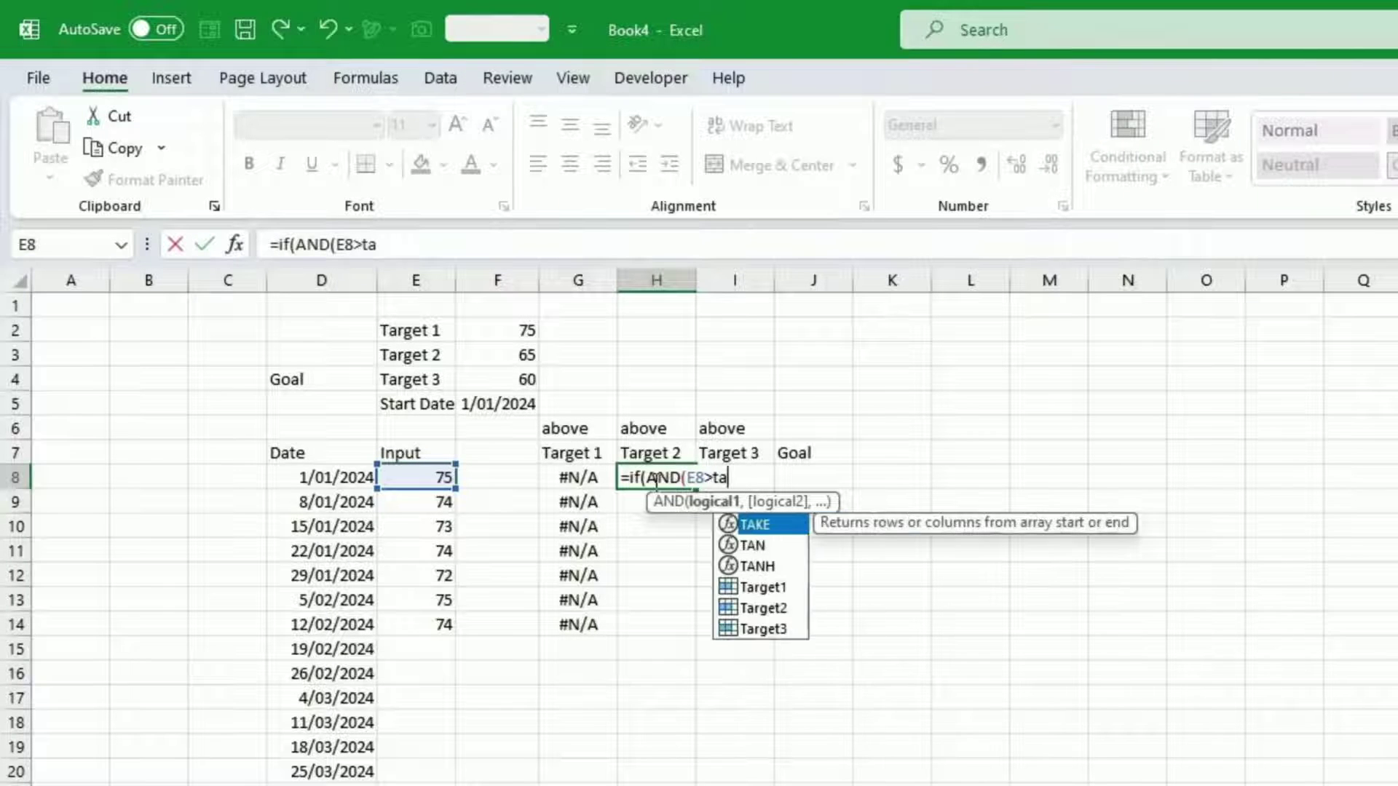
text(rget2)
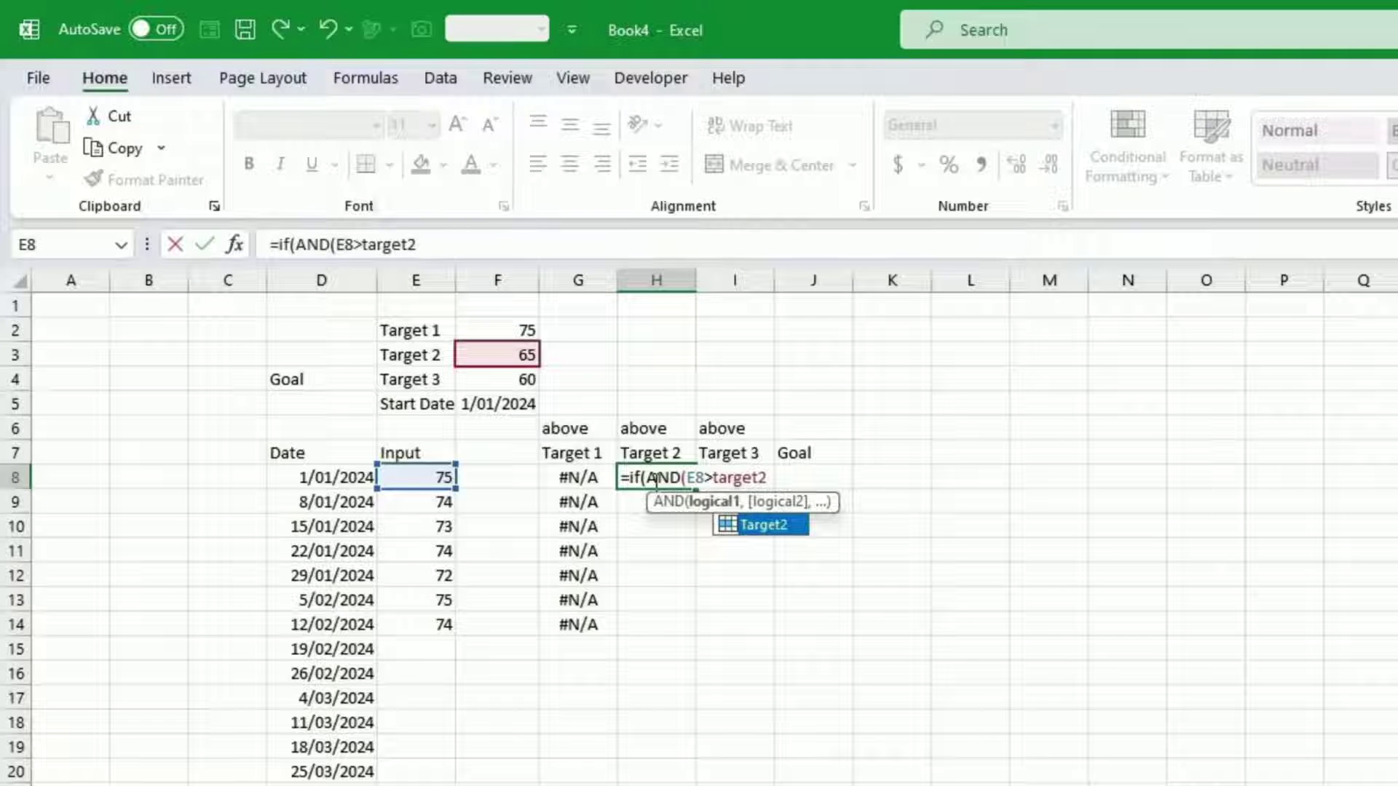
text(,)
key(Left)
key(Left)
key(Left)
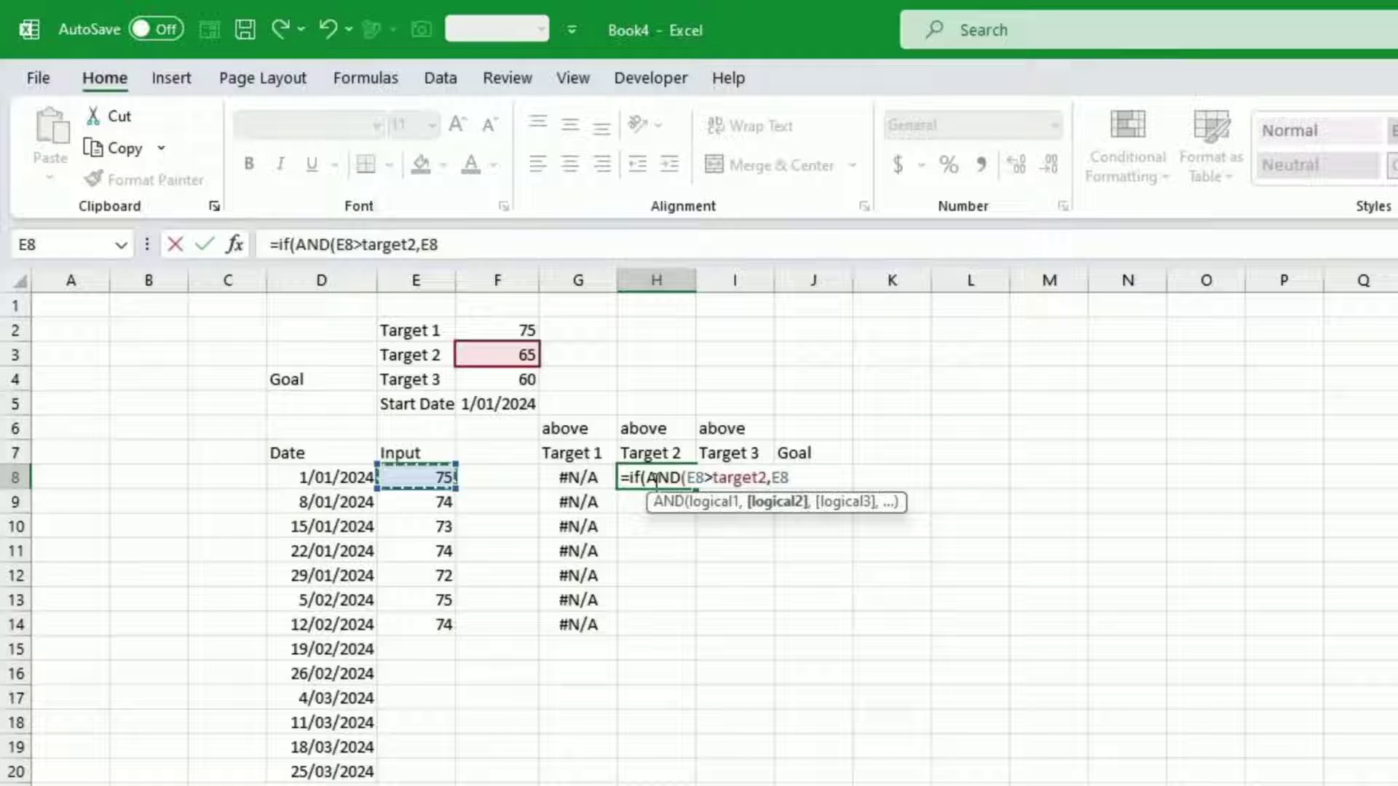
text(<=target1)
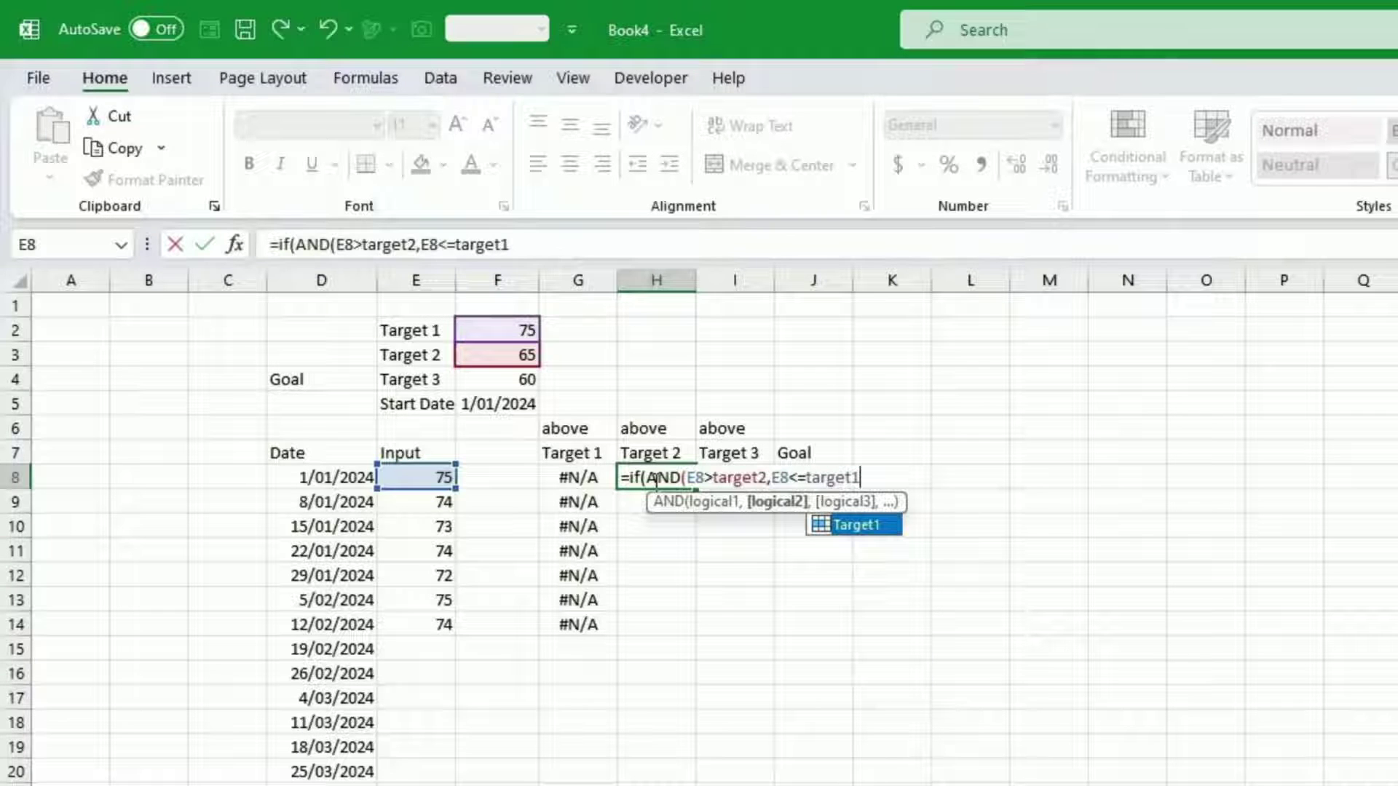
text())
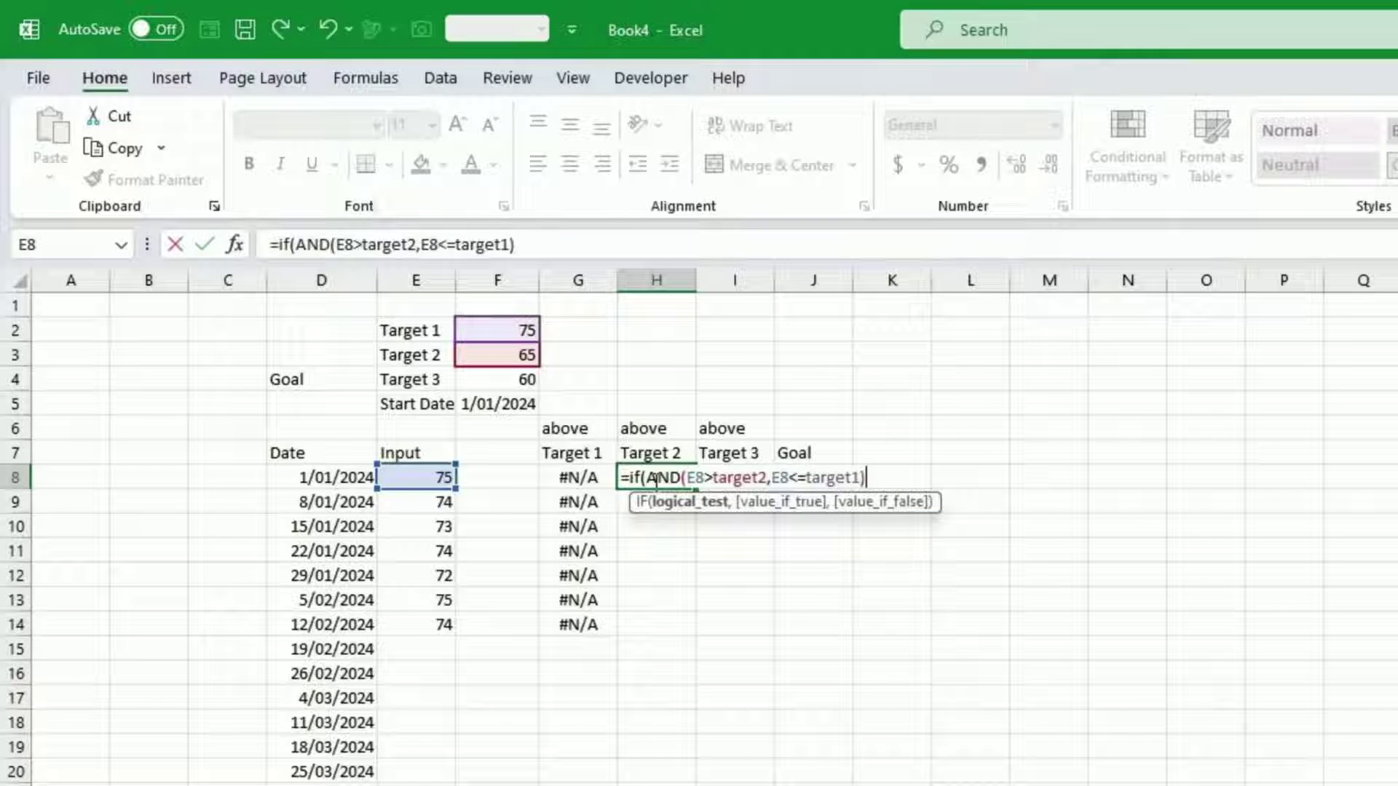
- Complete the H8 formula so it returns E8 when true and NA() otherwise, and fill it down to H14
text(,)
key(Left)
key(Left)
key(Left)
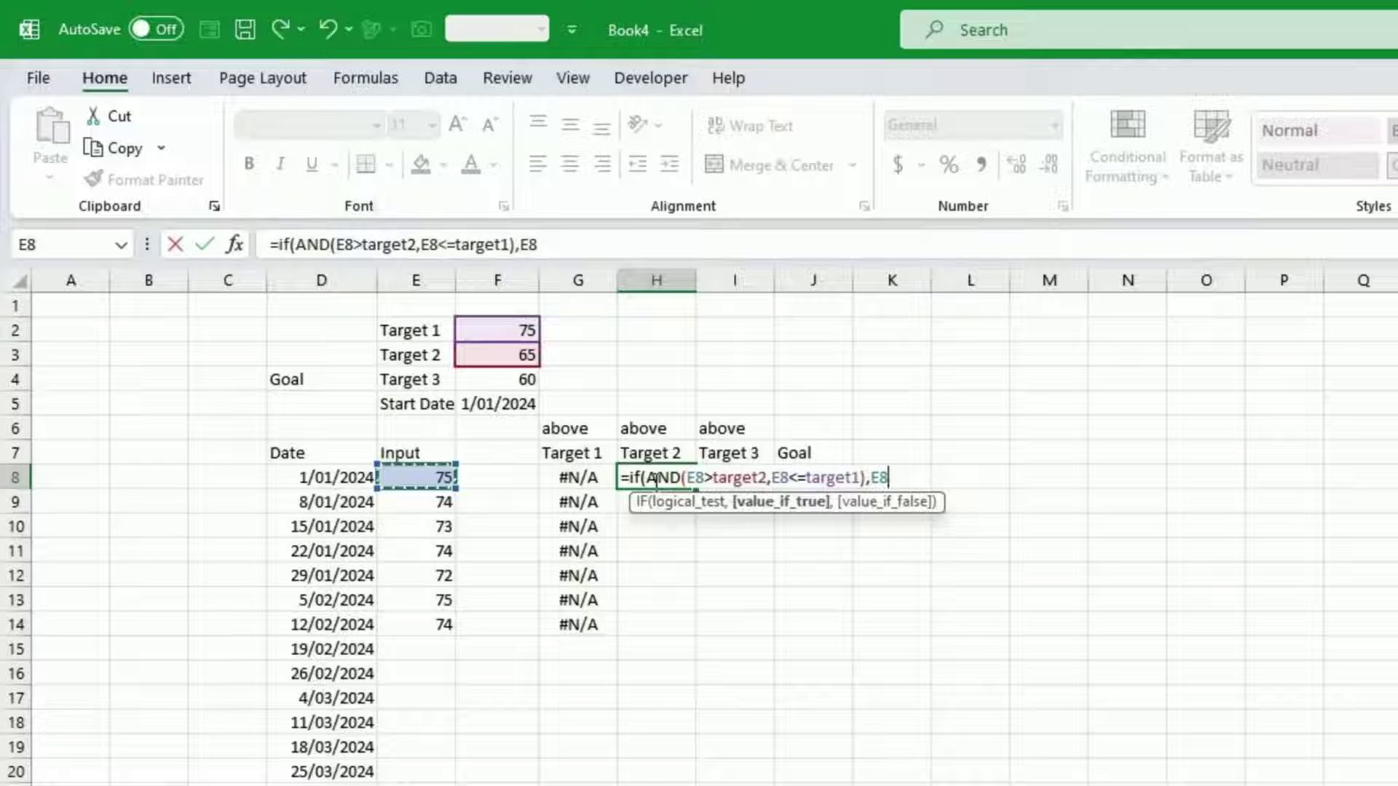
text(,)
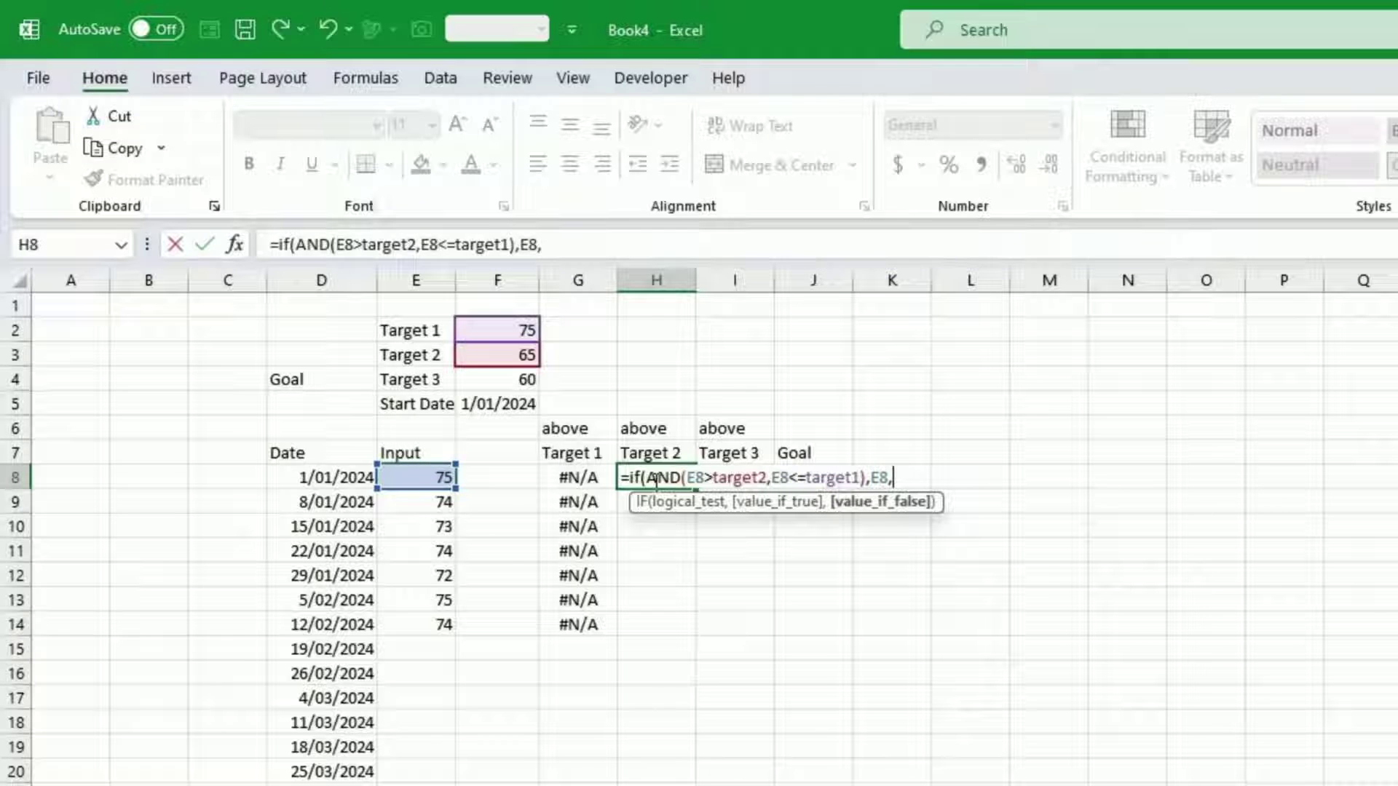
text(NA())
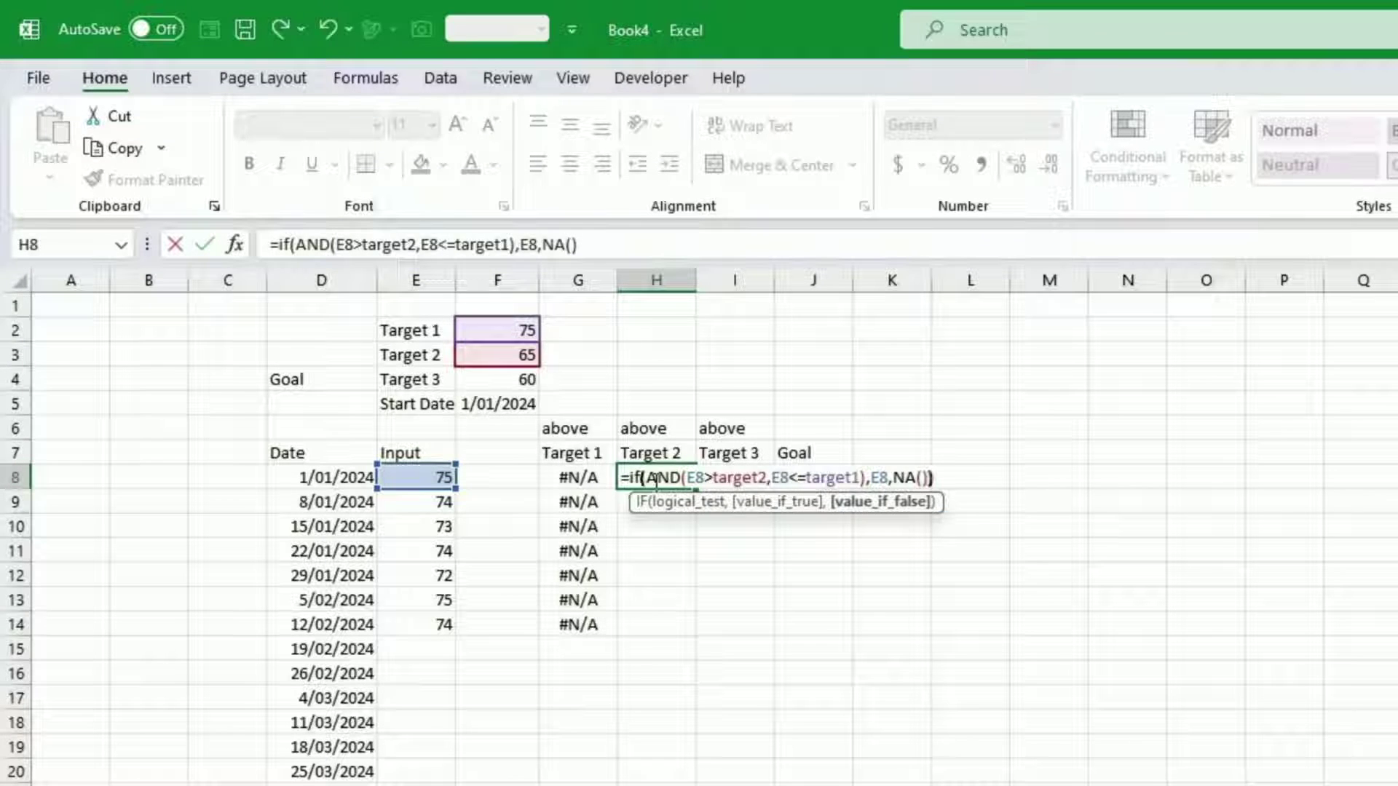
text())
key(Return)
click(654, 482)
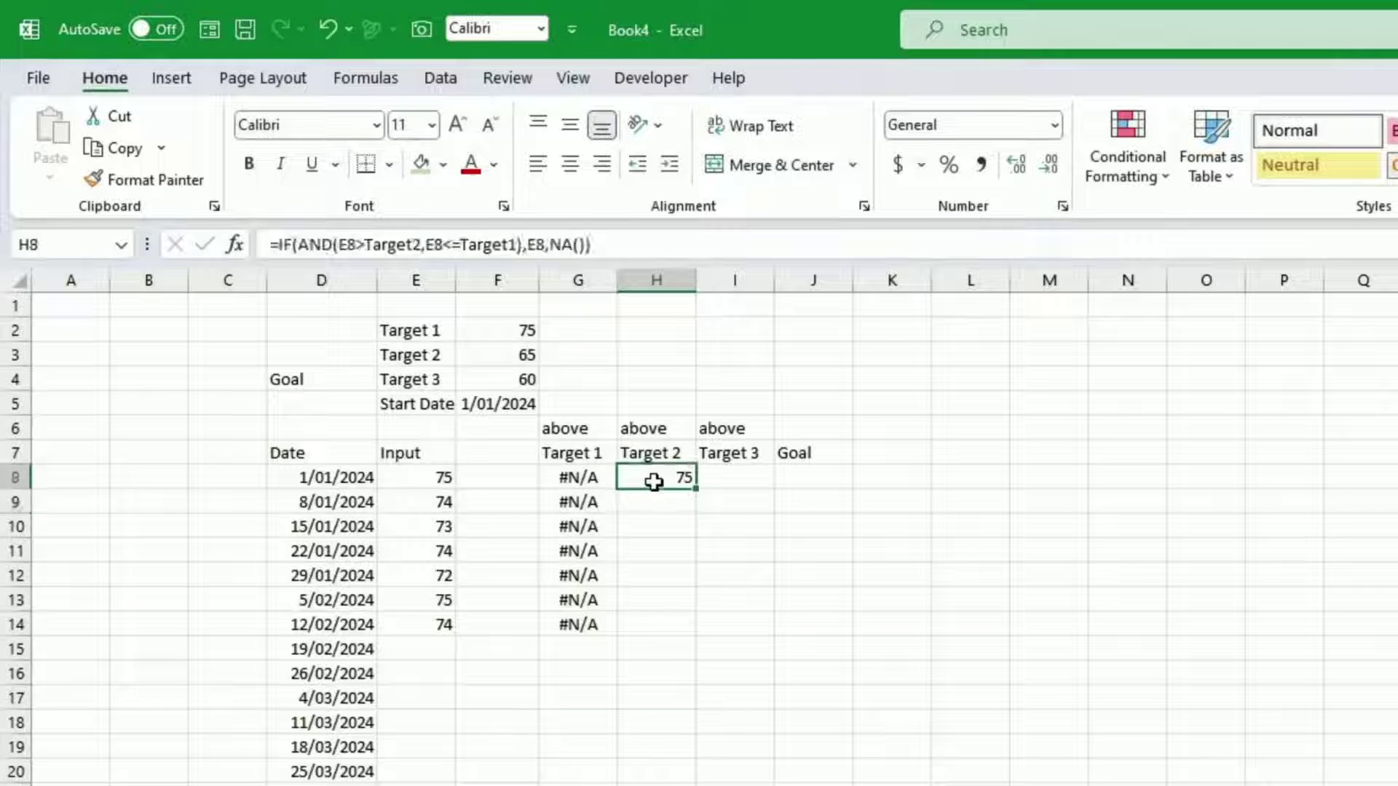
drag(697, 486, 683, 630)
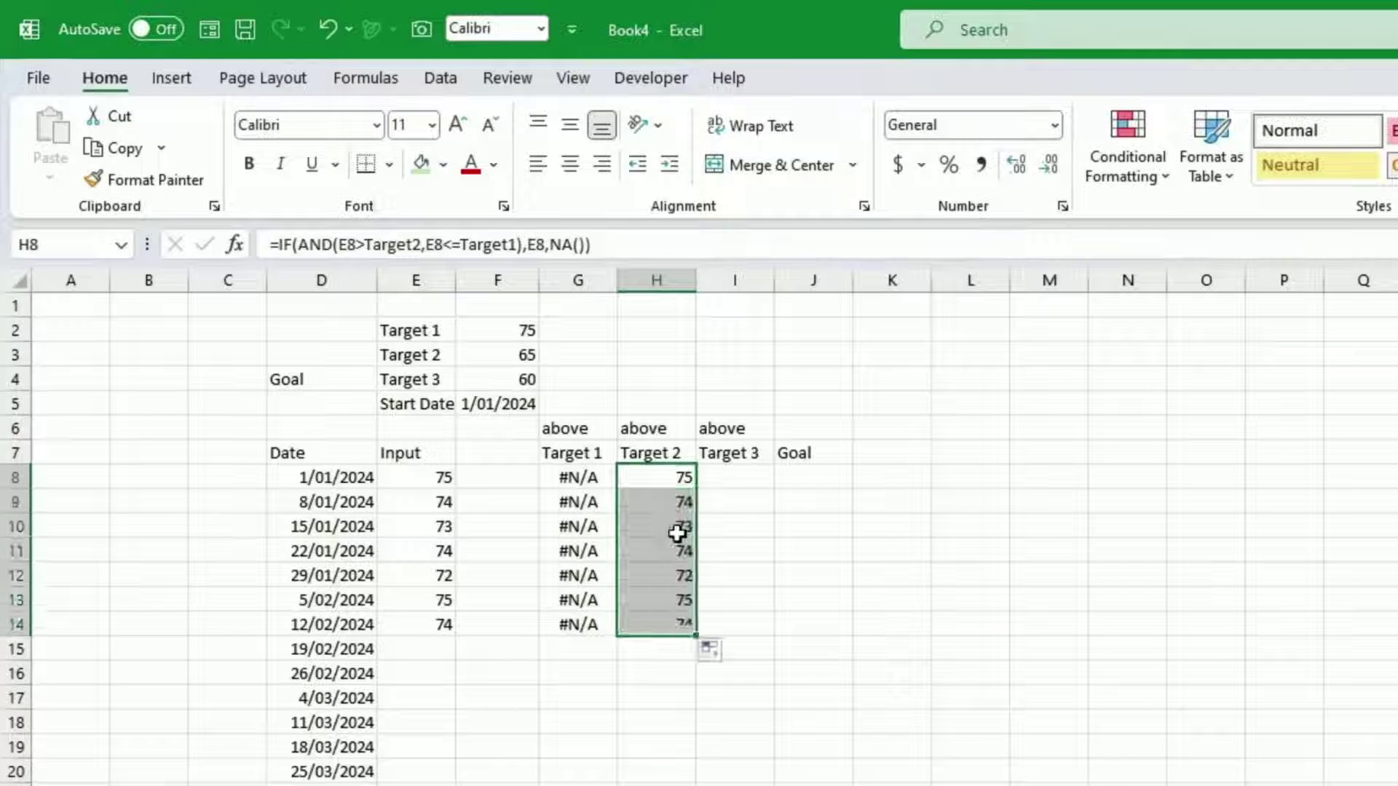
- Lock column E with $ in all three E8 references of the H8 formula and refill it down to H14
click(653, 475)
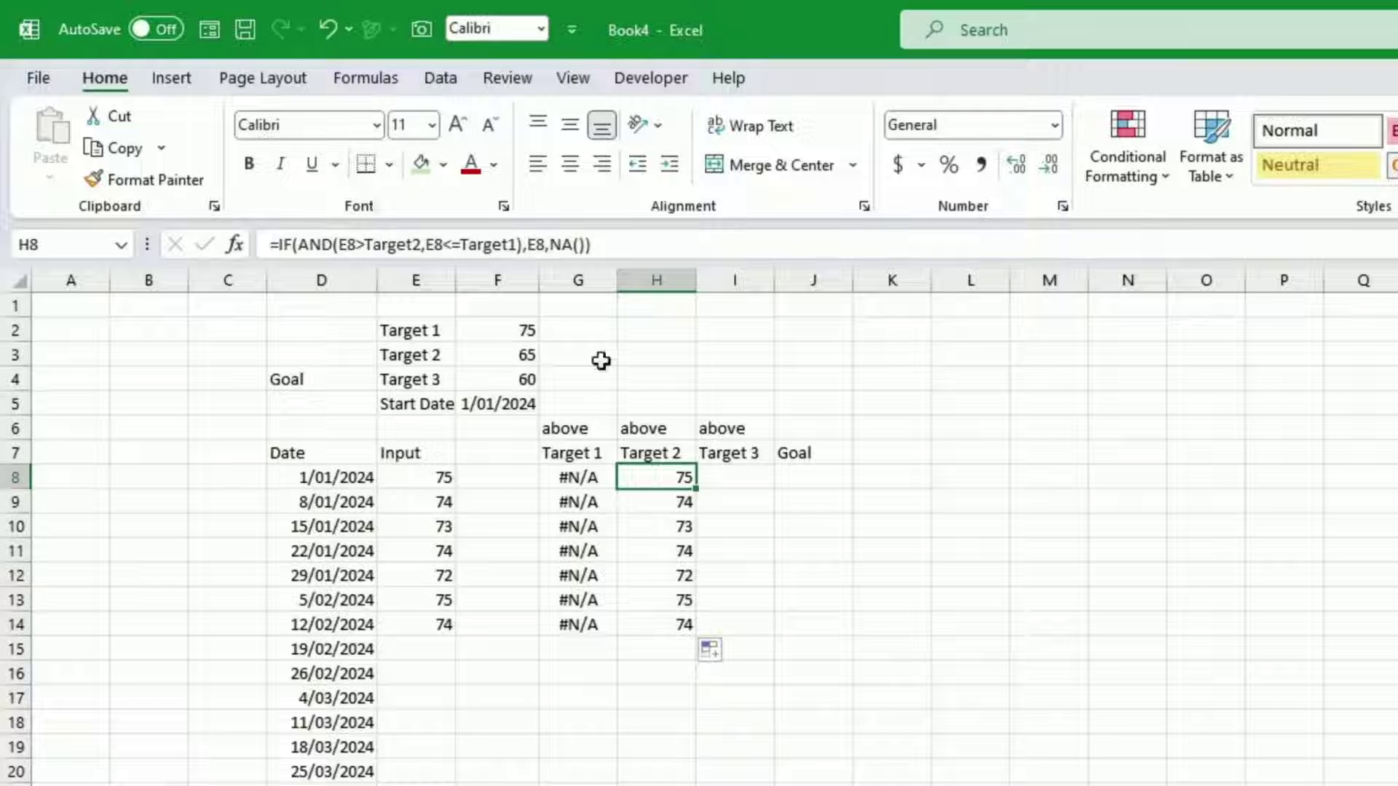
click(343, 244)
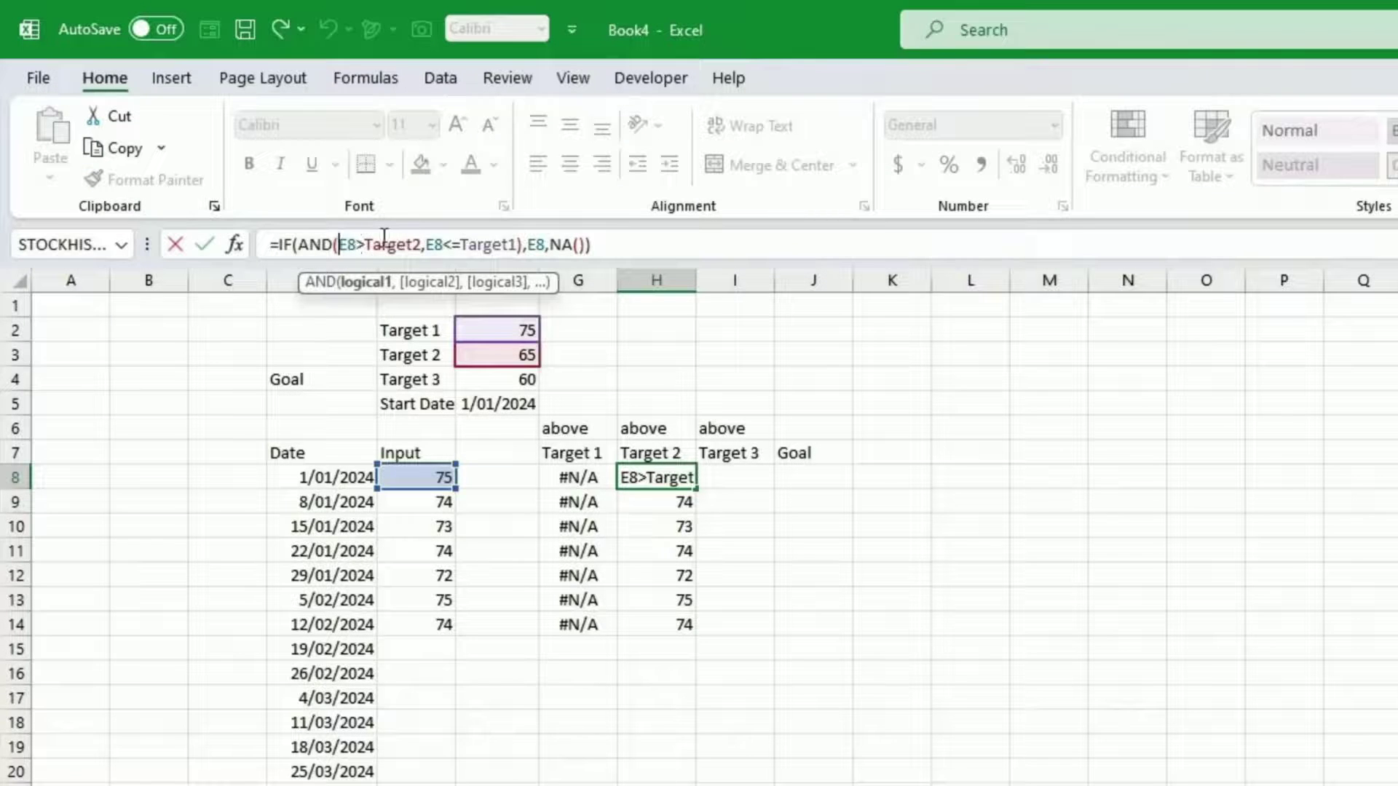
text($)
click(439, 245)
text($)
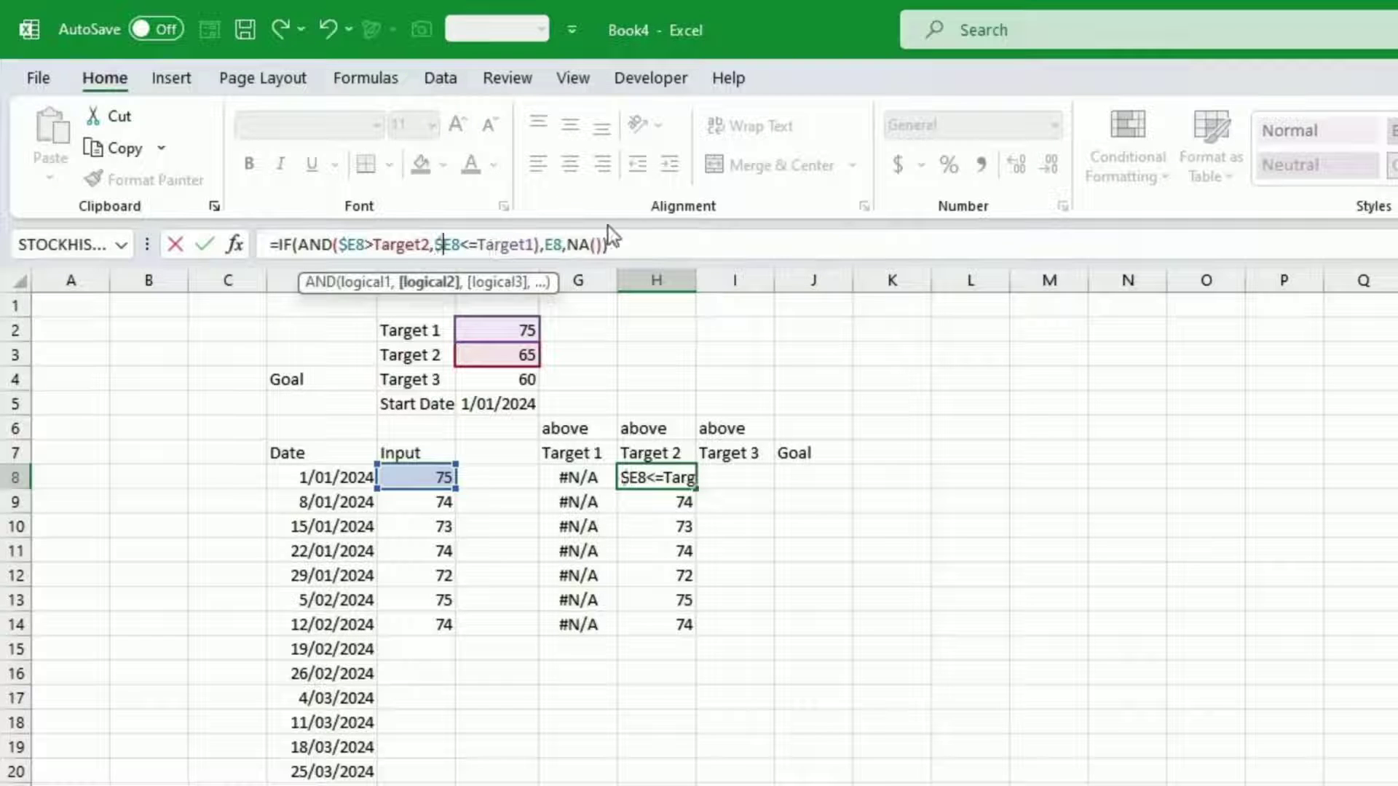
click(546, 245)
text($)
key(Return)
click(673, 472)
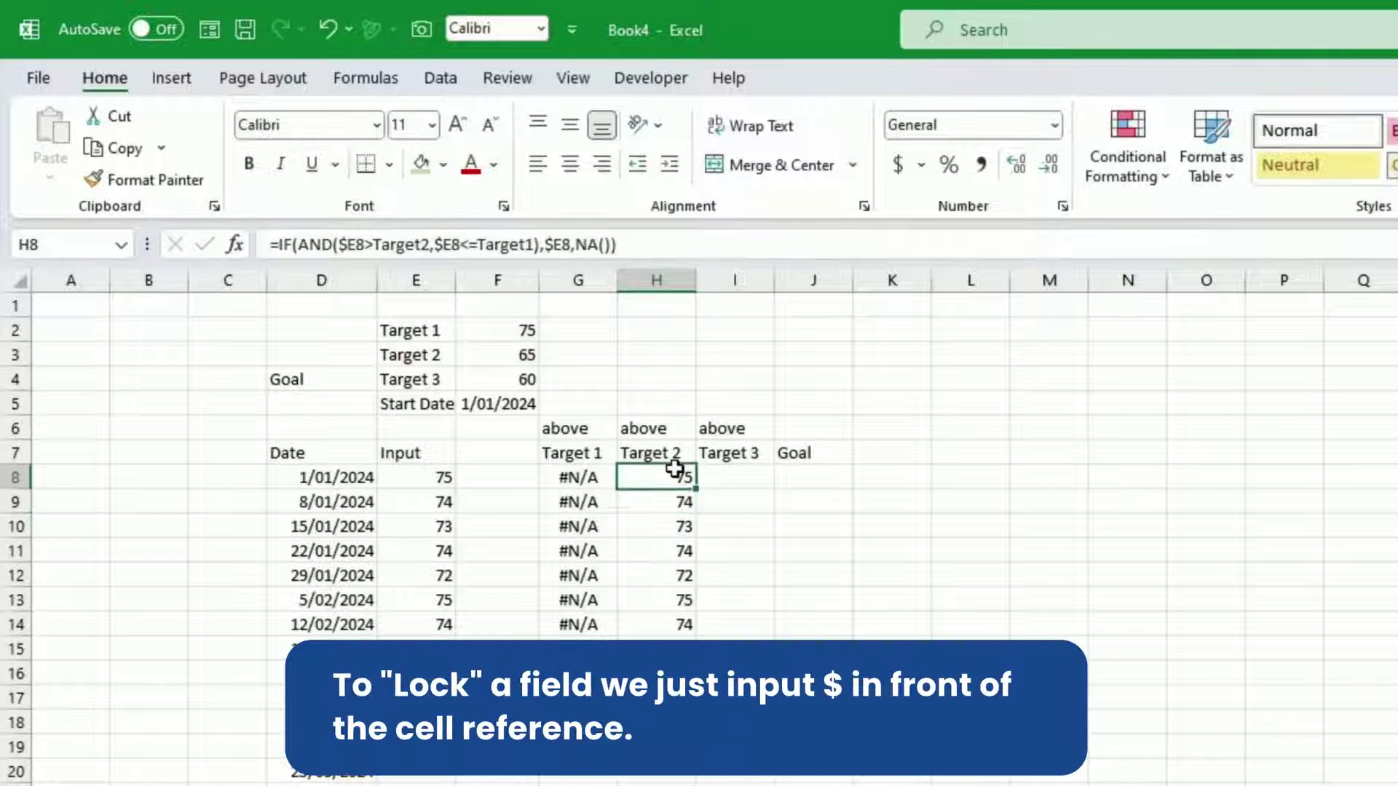
drag(694, 489, 691, 627)
- Copy the H8 formula across to I8 and change its lower limit to Target3
click(677, 477)
drag(698, 490, 739, 484)
click(733, 477)
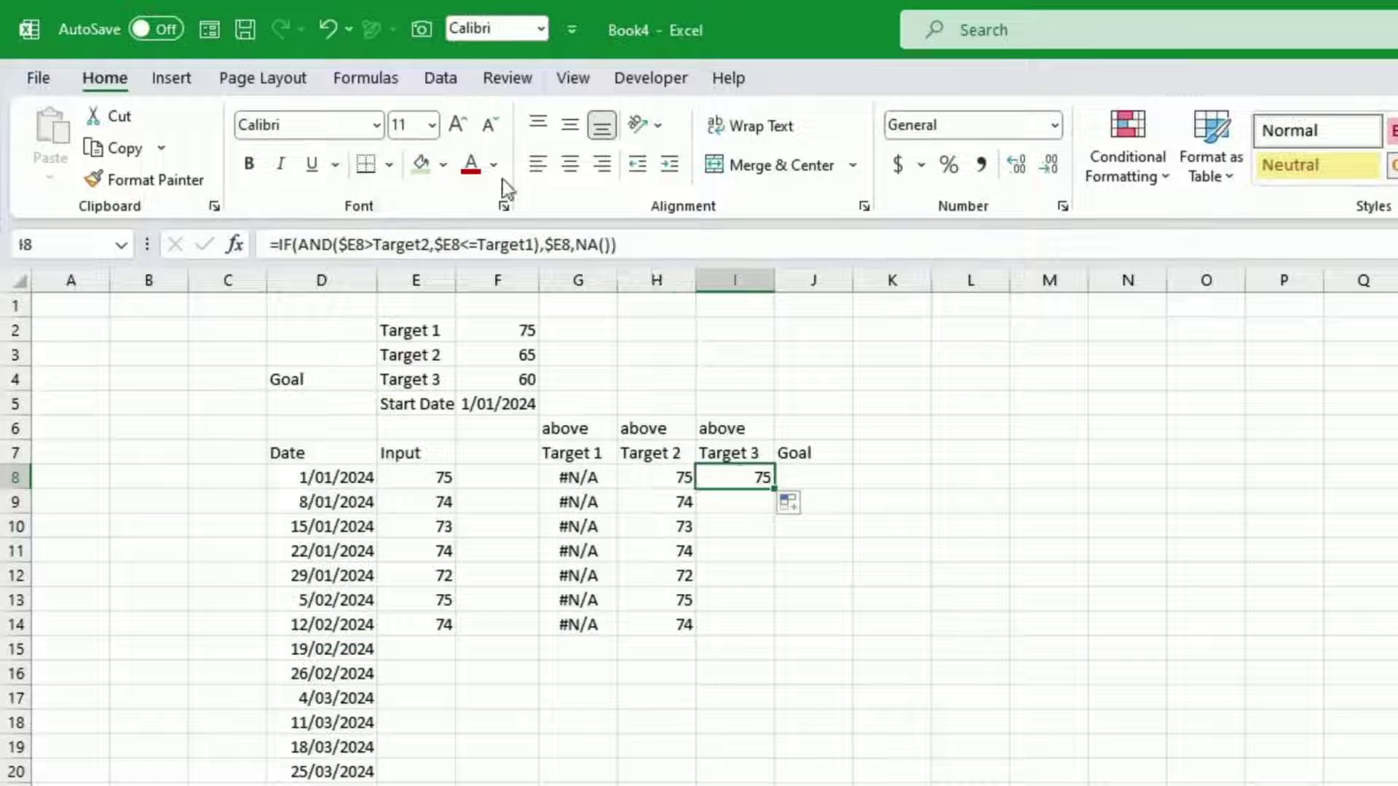
click(413, 244)
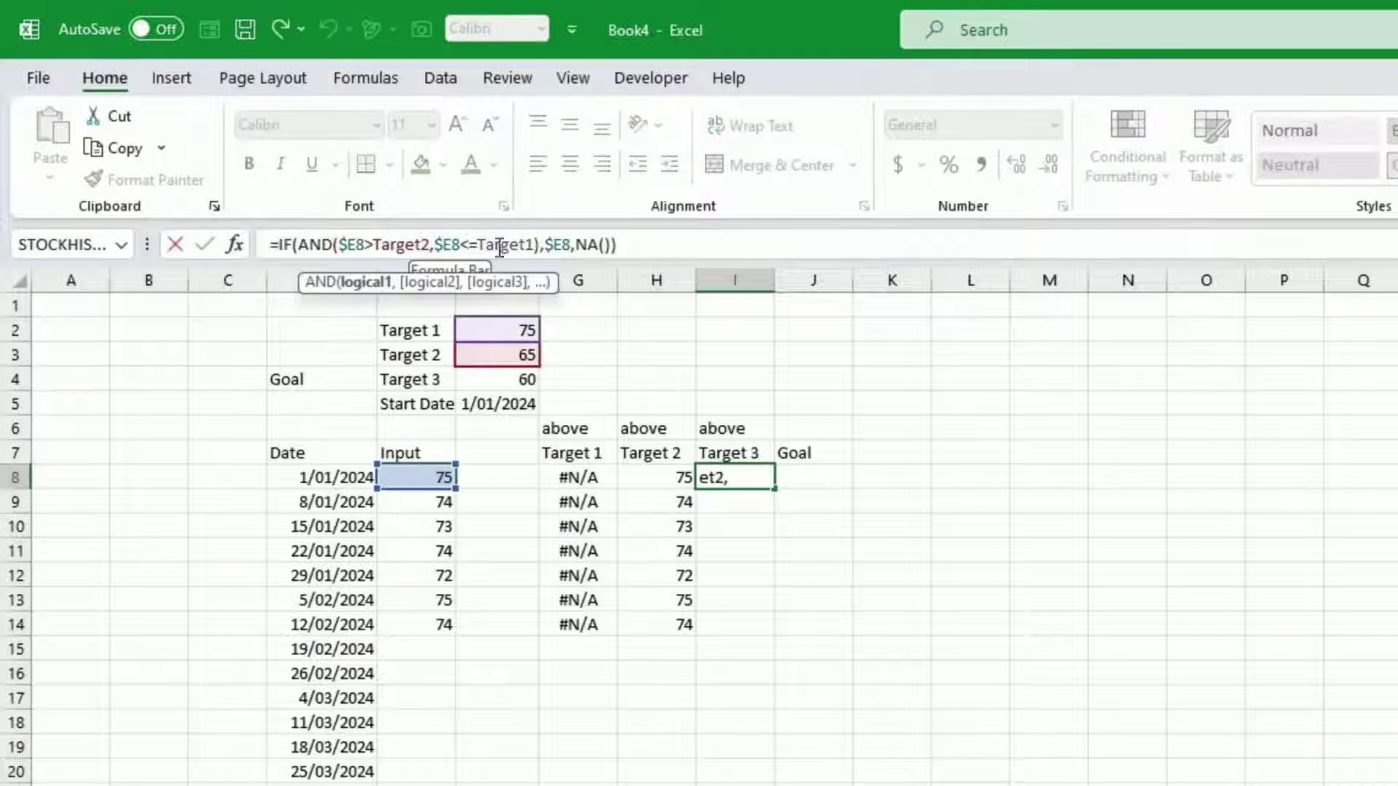
key(Delete)
text(3)
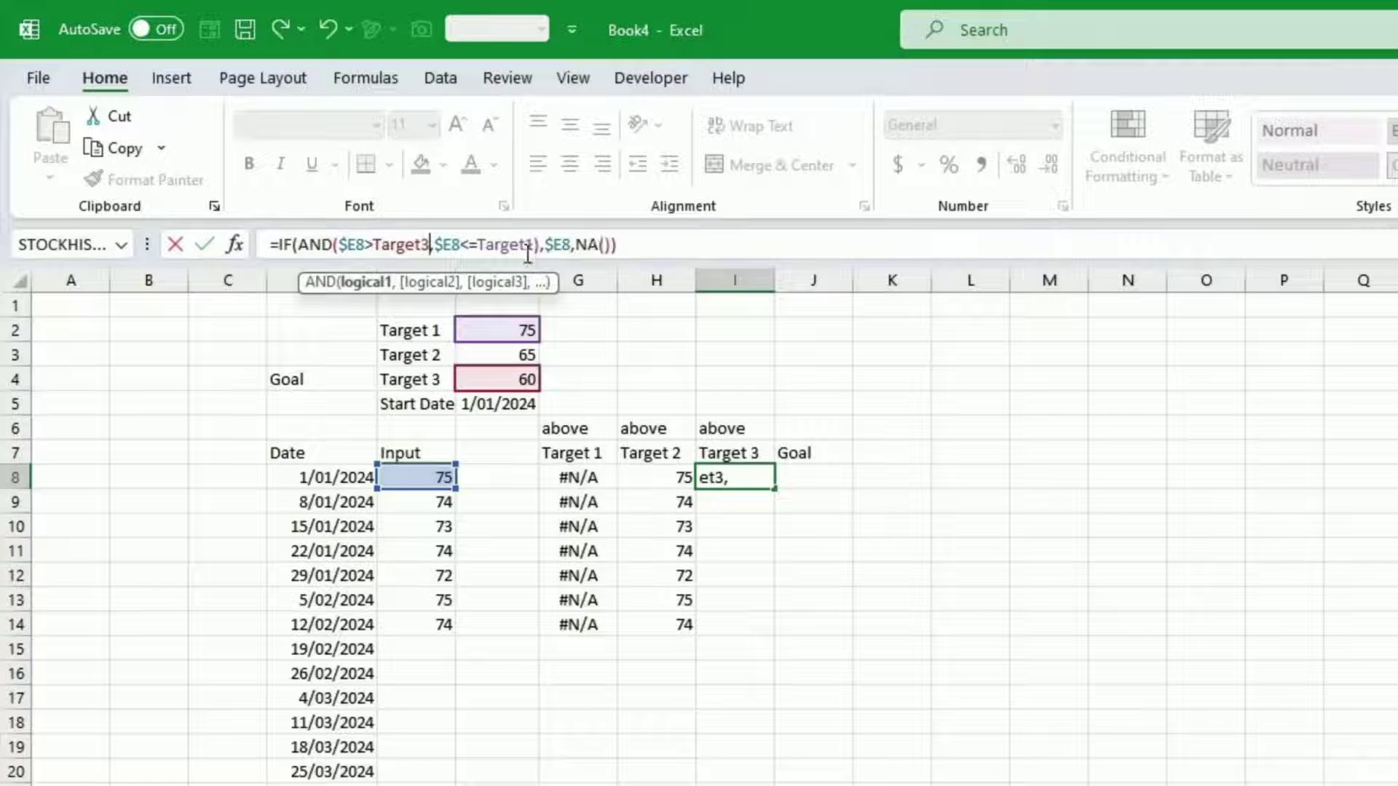
- Change the upper limit in the I8 formula to Target2 and fill it down to I14
click(535, 248)
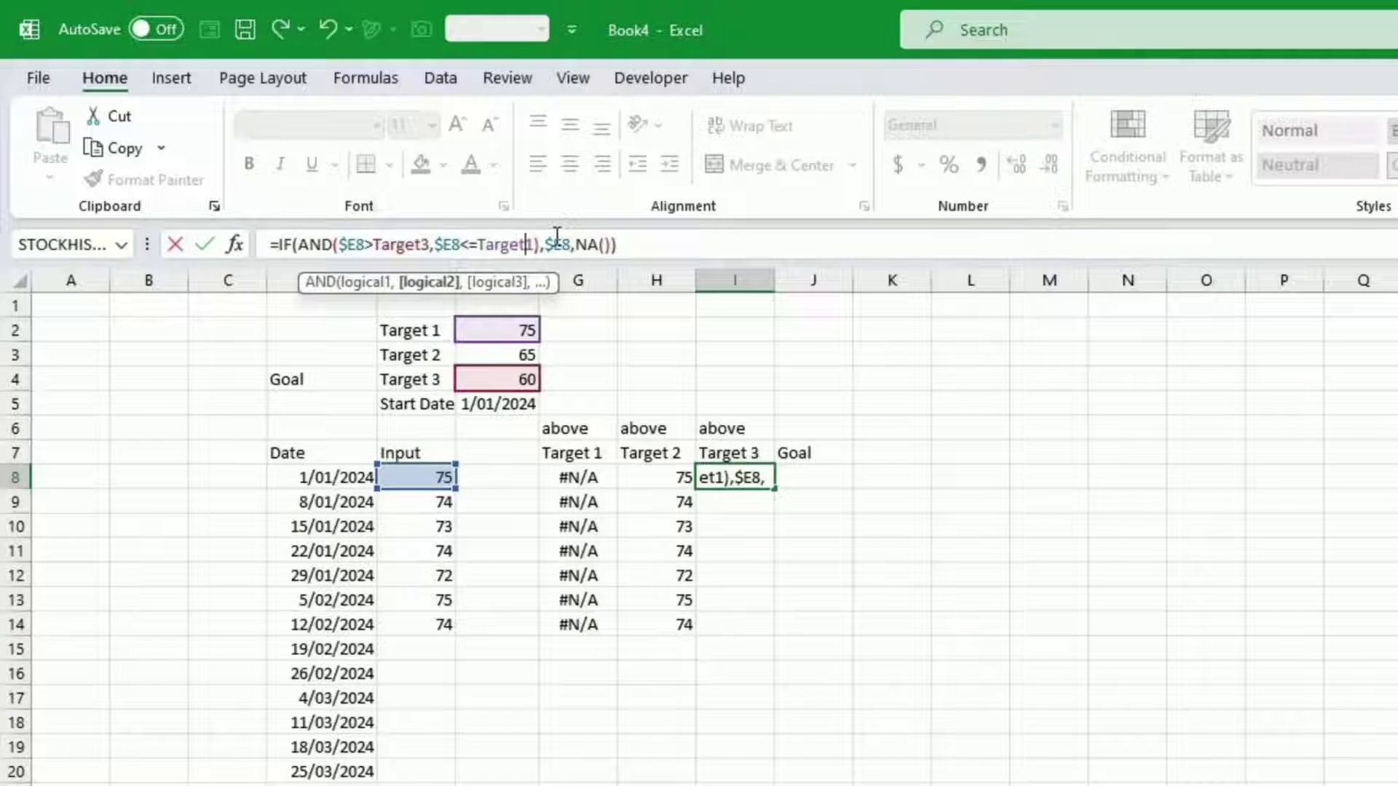
key(Delete)
text(2)
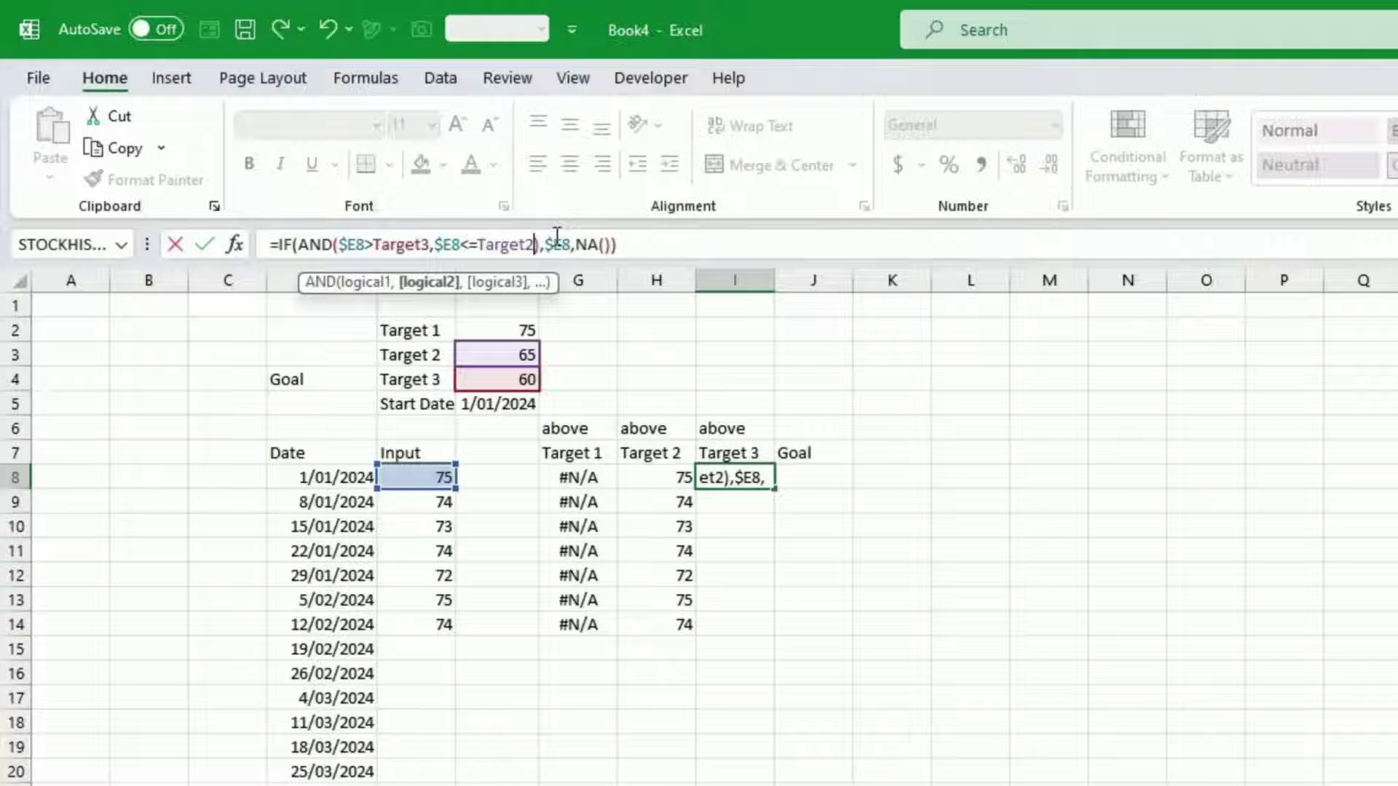
key(Return)
key(Up)
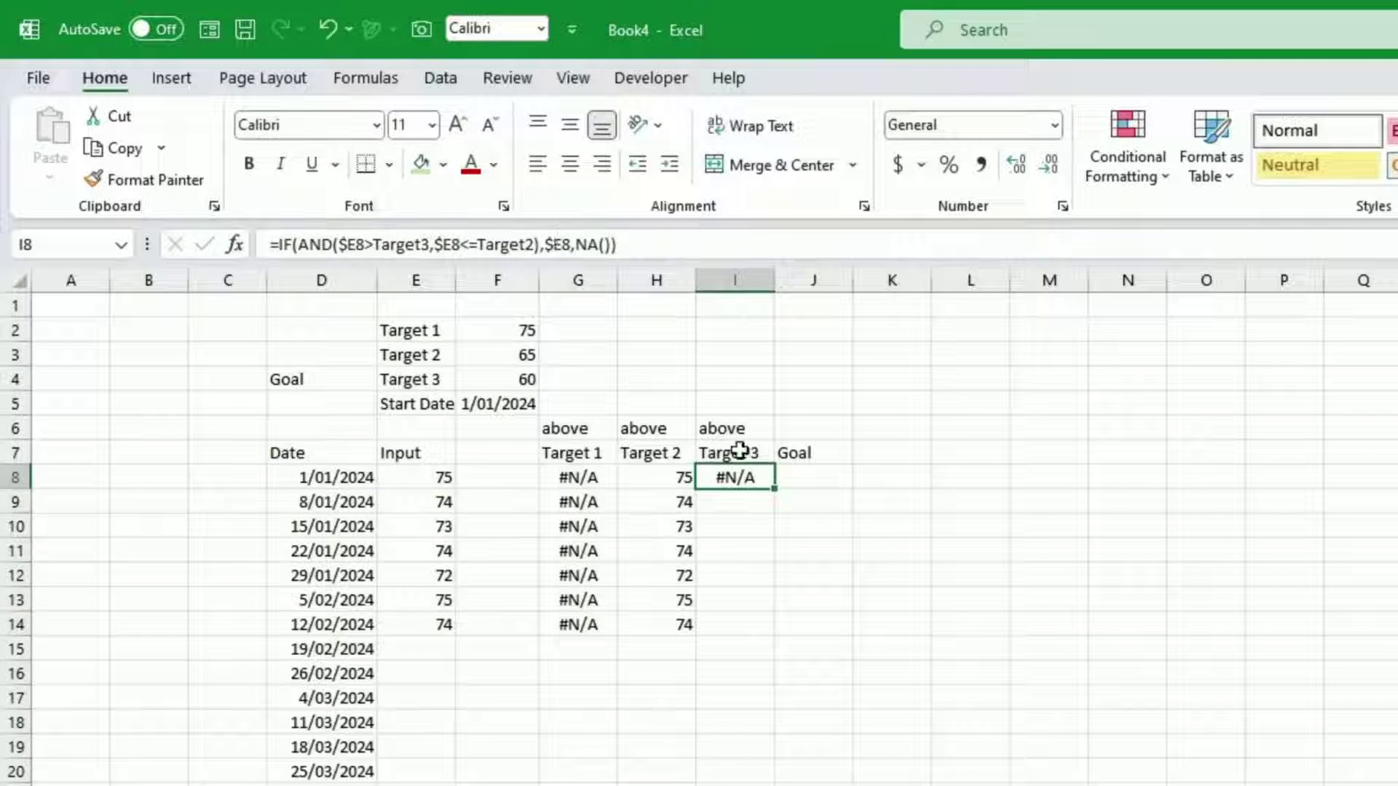
drag(775, 488, 774, 635)
- Copy the I8 formula across to J8 and remove the AND function and the $E8>Target3 condition from its test
click(769, 471)
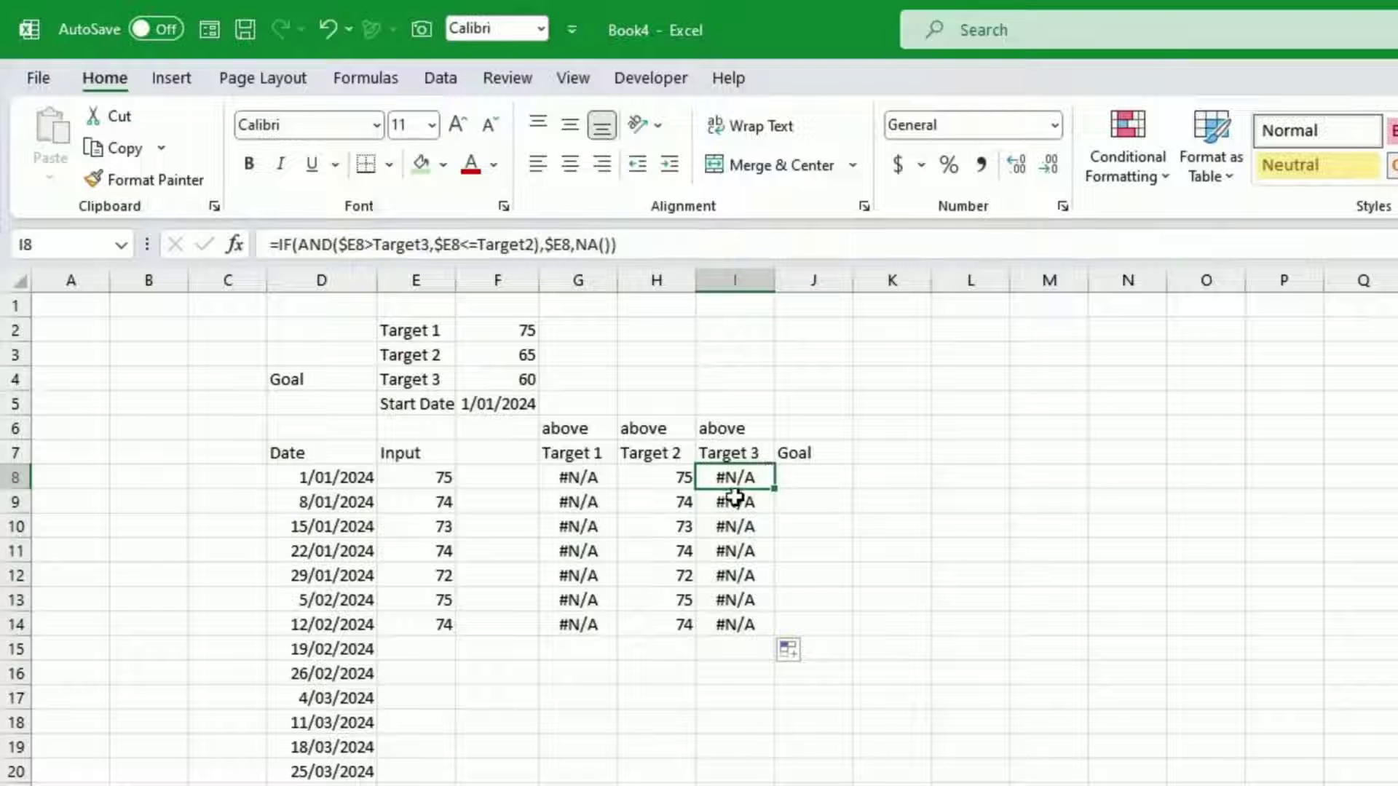
drag(771, 486, 810, 475)
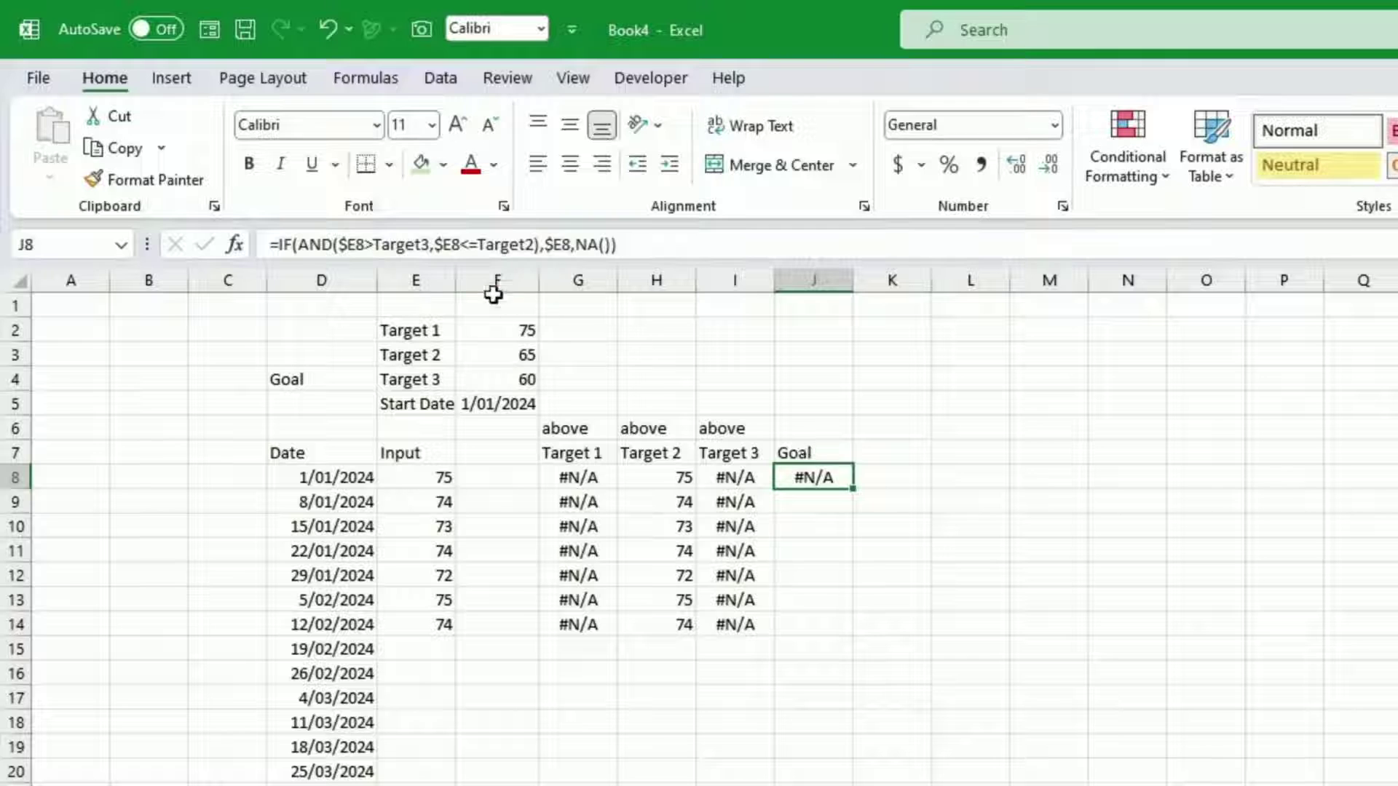
click(439, 244)
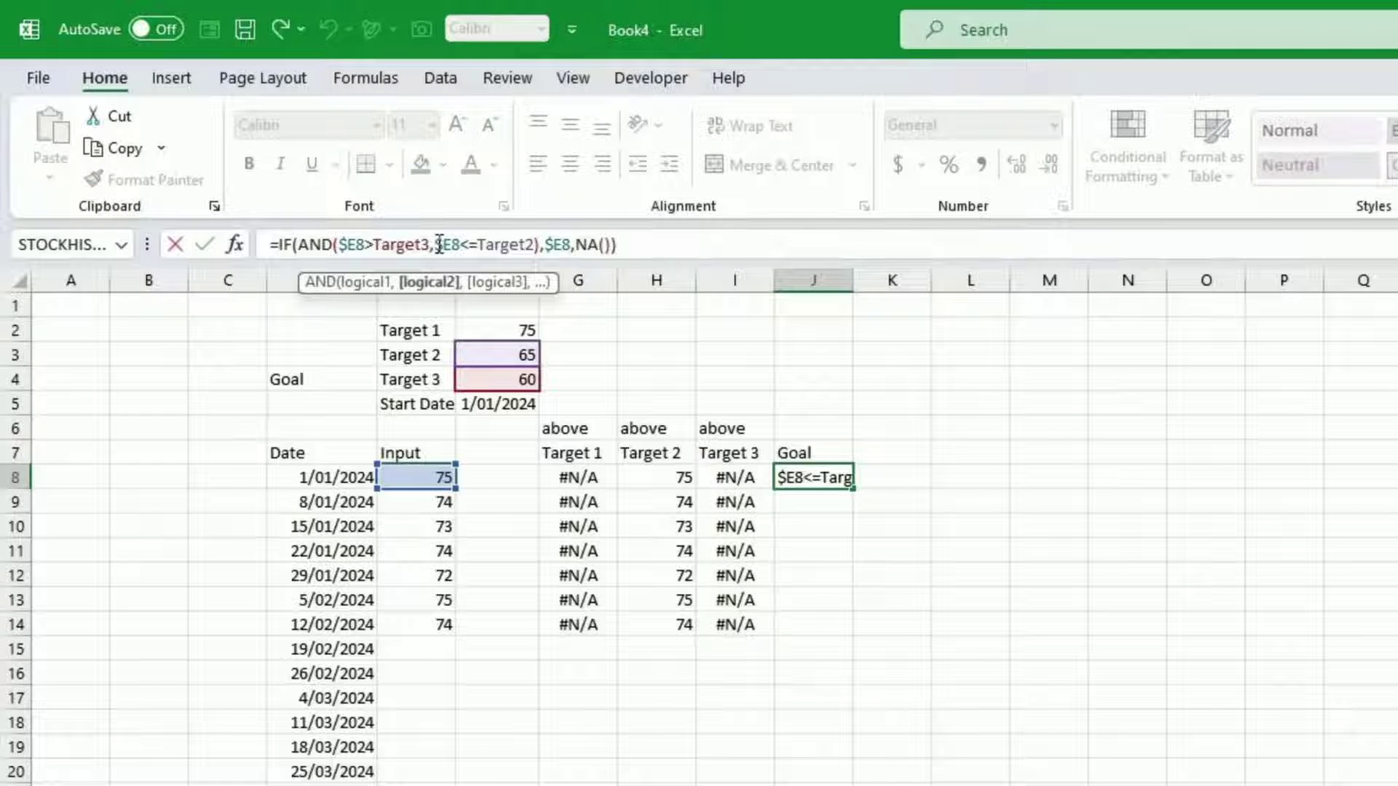
key(BackSpace)
key(BackSpace)
key(BackSpace)
key(BackSpace)
key(BackSpace)
key(BackSpace)
key(BackSpace)
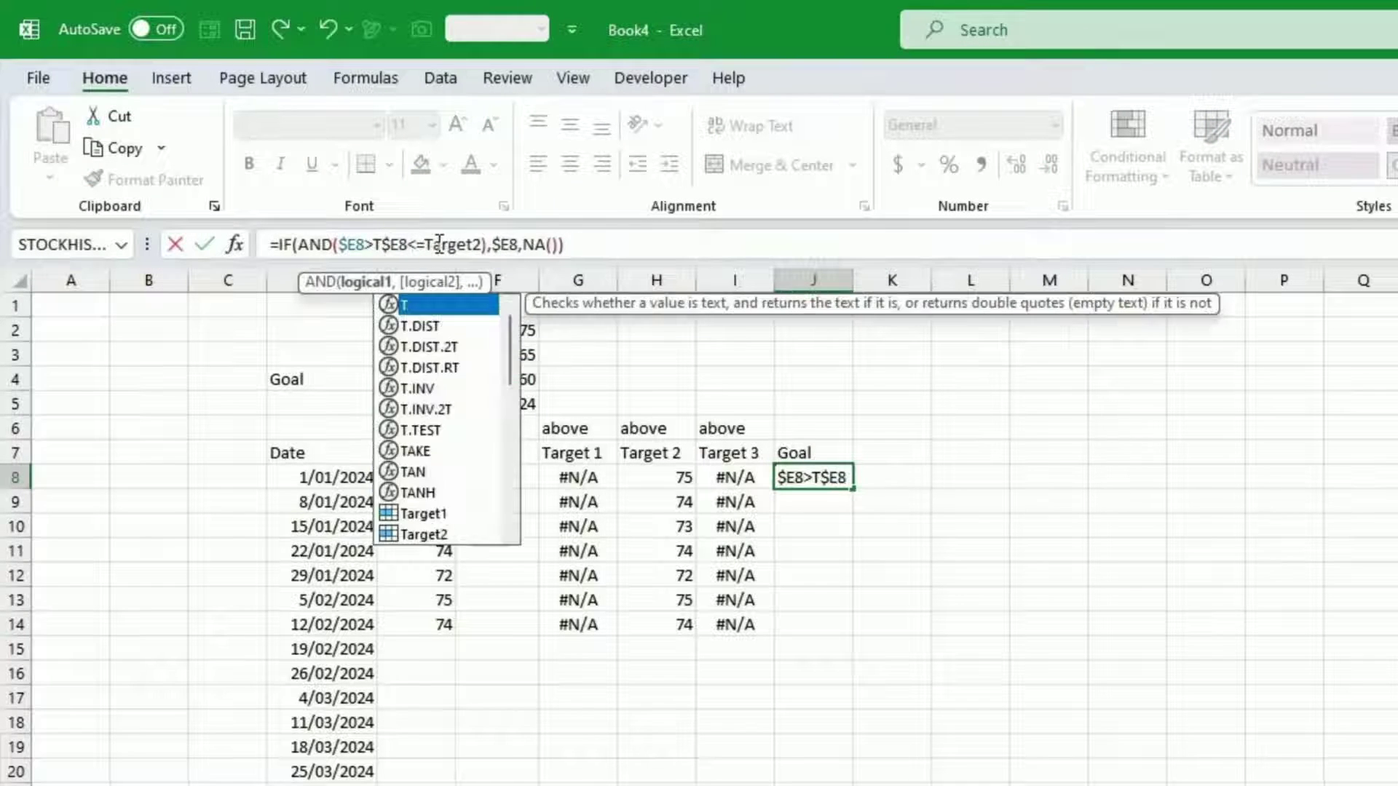
key(BackSpace)
key(BackSpace)
key(BackSpace)
key(BackSpace)
key(BackSpace)
key(BackSpace)
key(BackSpace)
key(BackSpace)
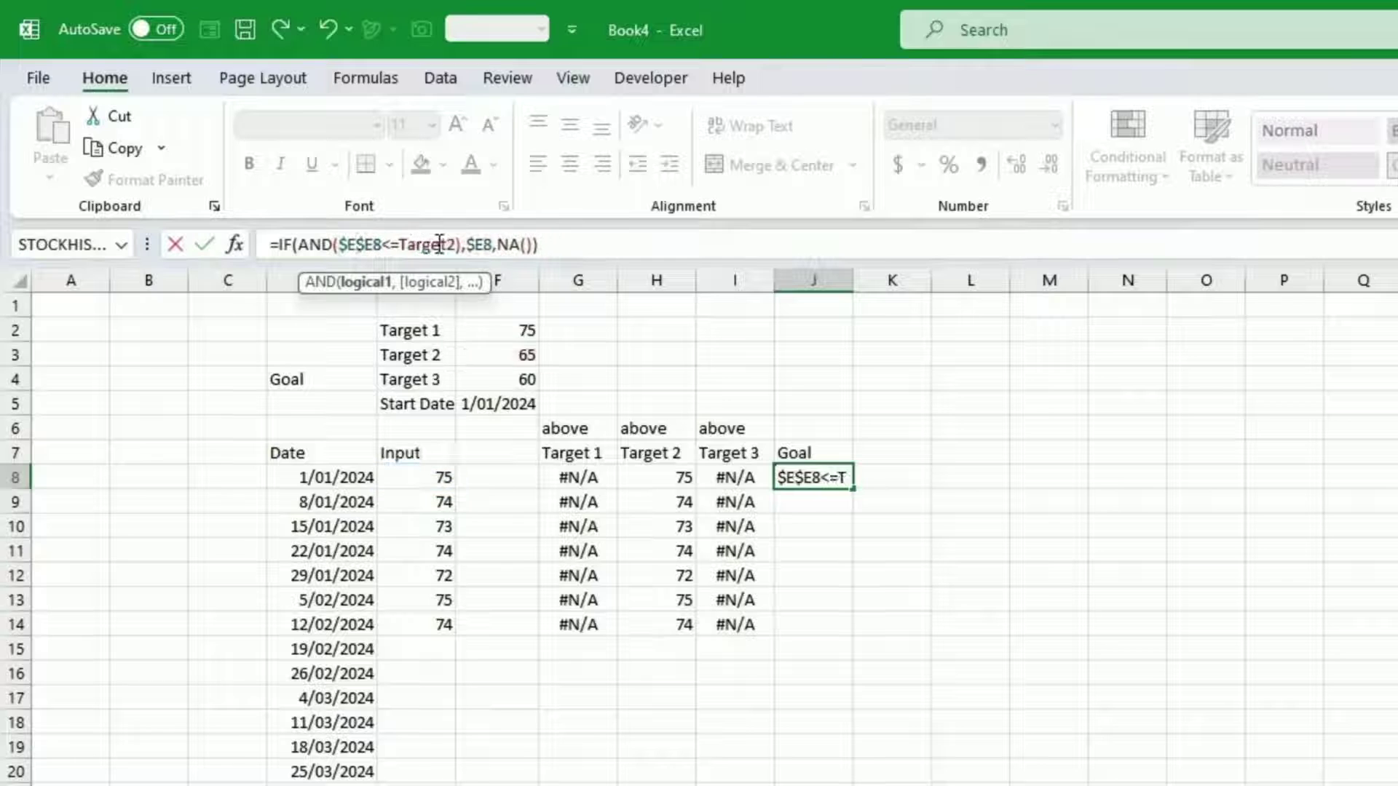
key(BackSpace)
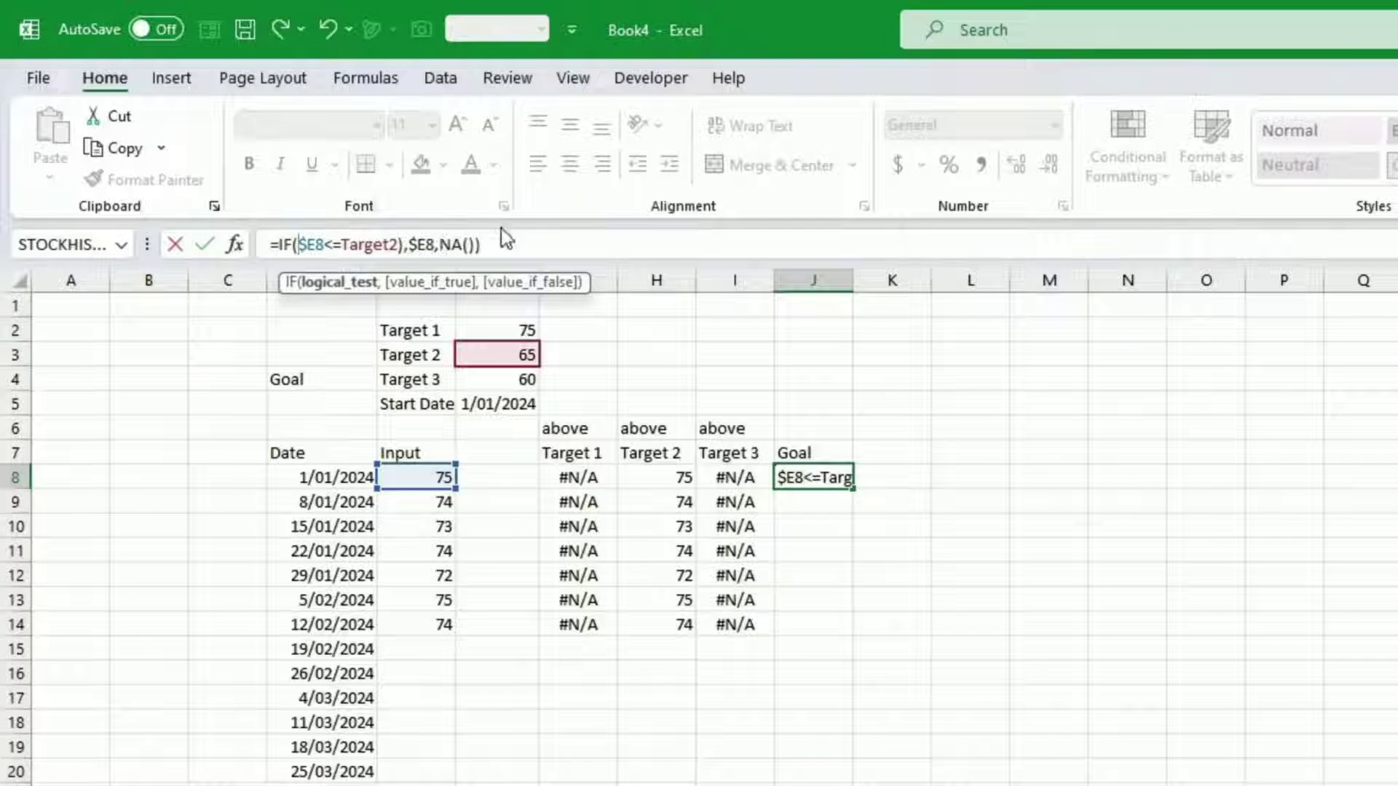
- Correct the J8 formula to =IF($E8<=Target3,$E8,NA()) and fill it down to J14
click(419, 242)
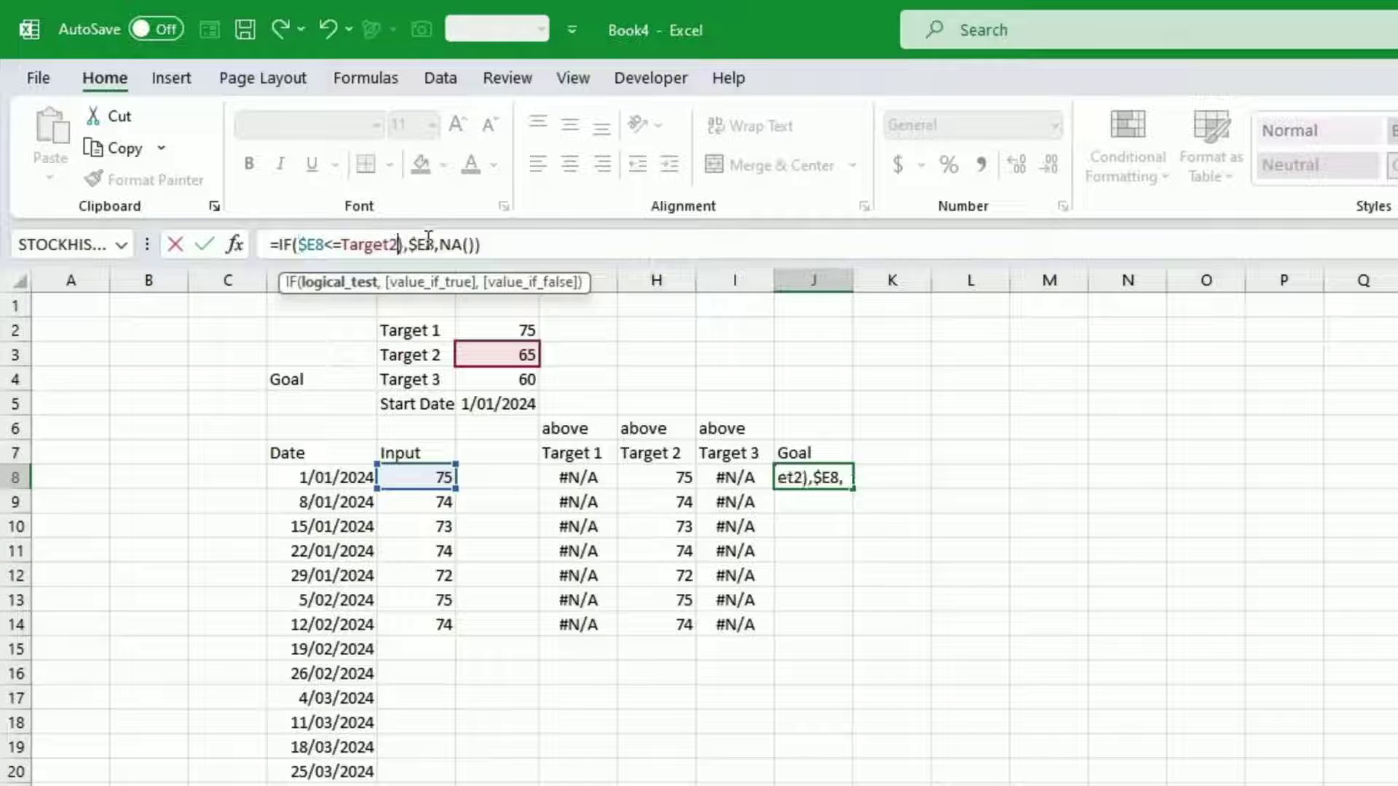
key(BackSpace)
text(3)
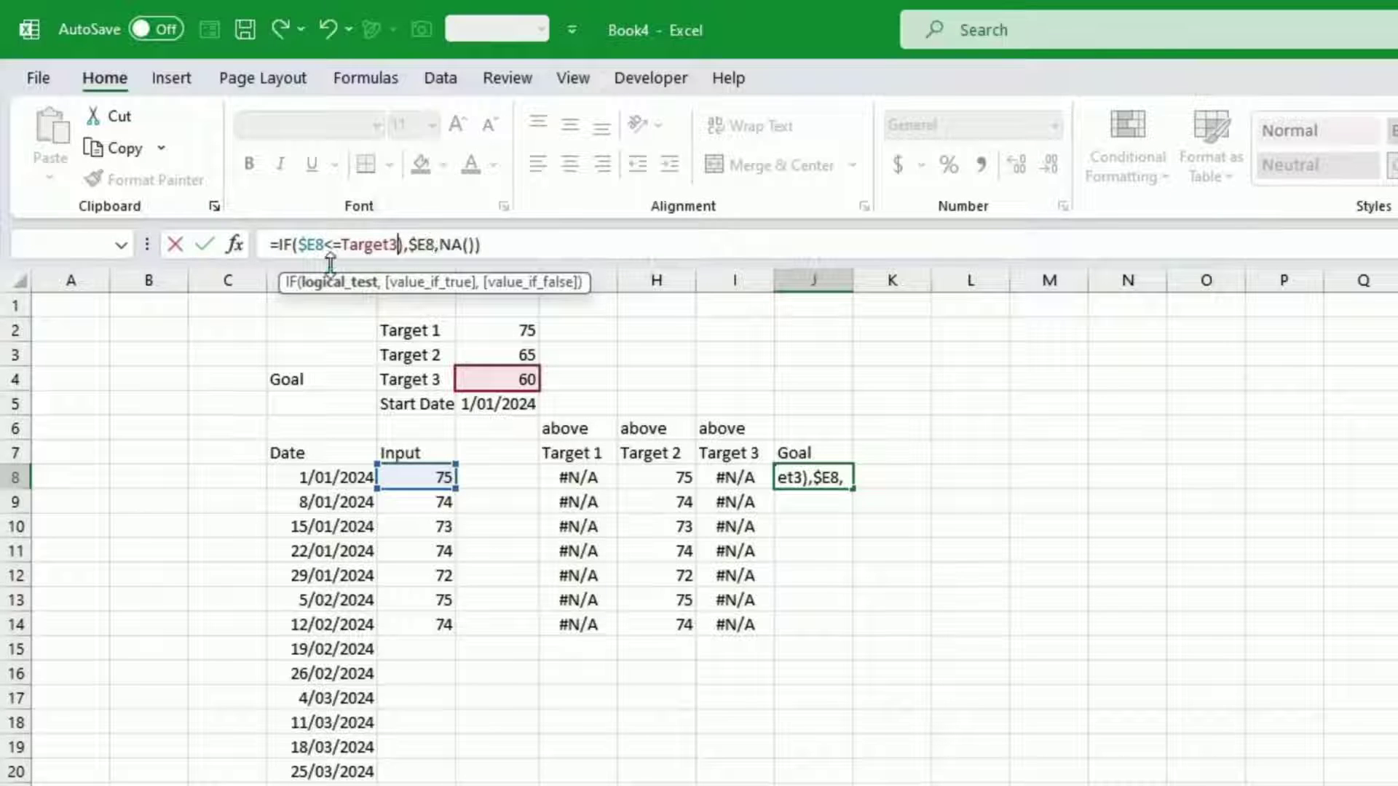
click(404, 246)
key(BackSpace)
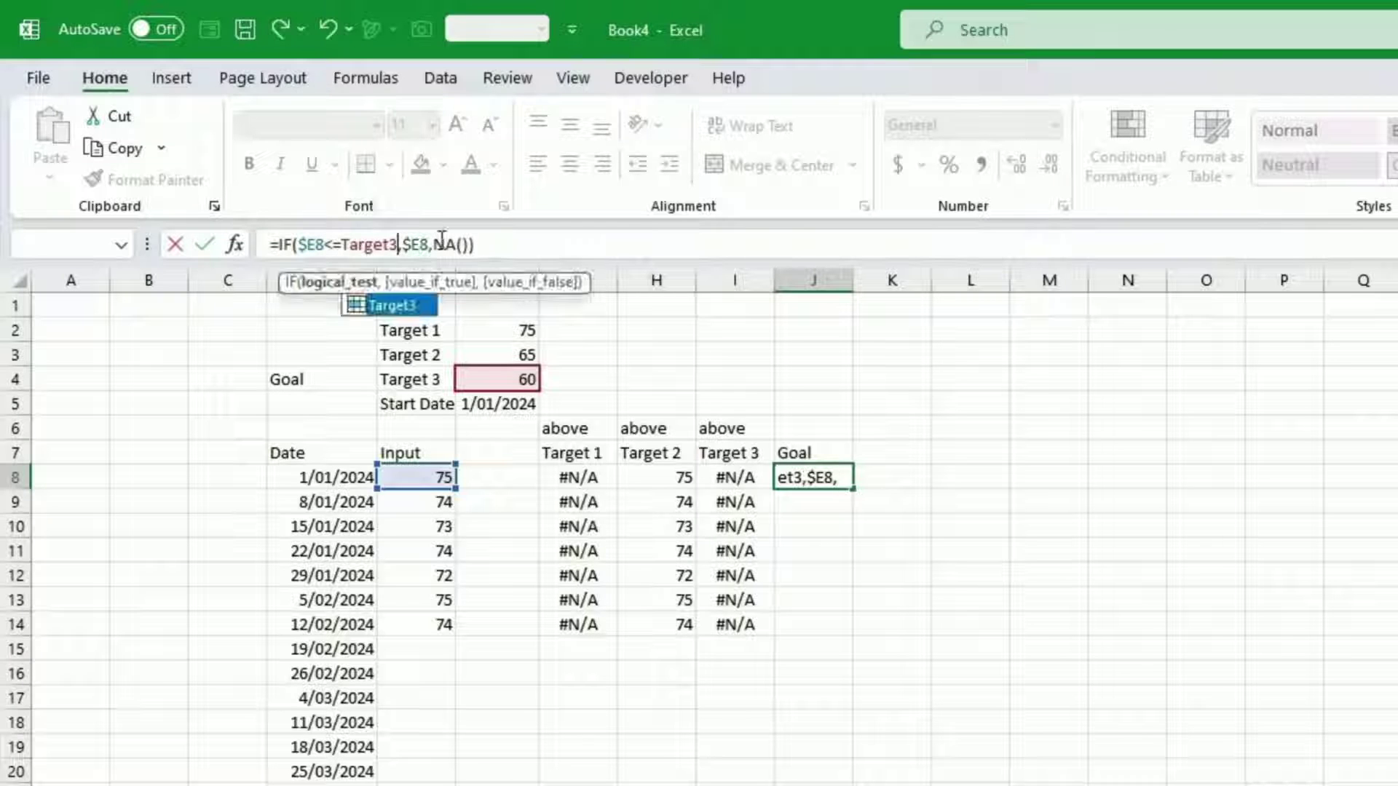
key(Return)
key(Up)
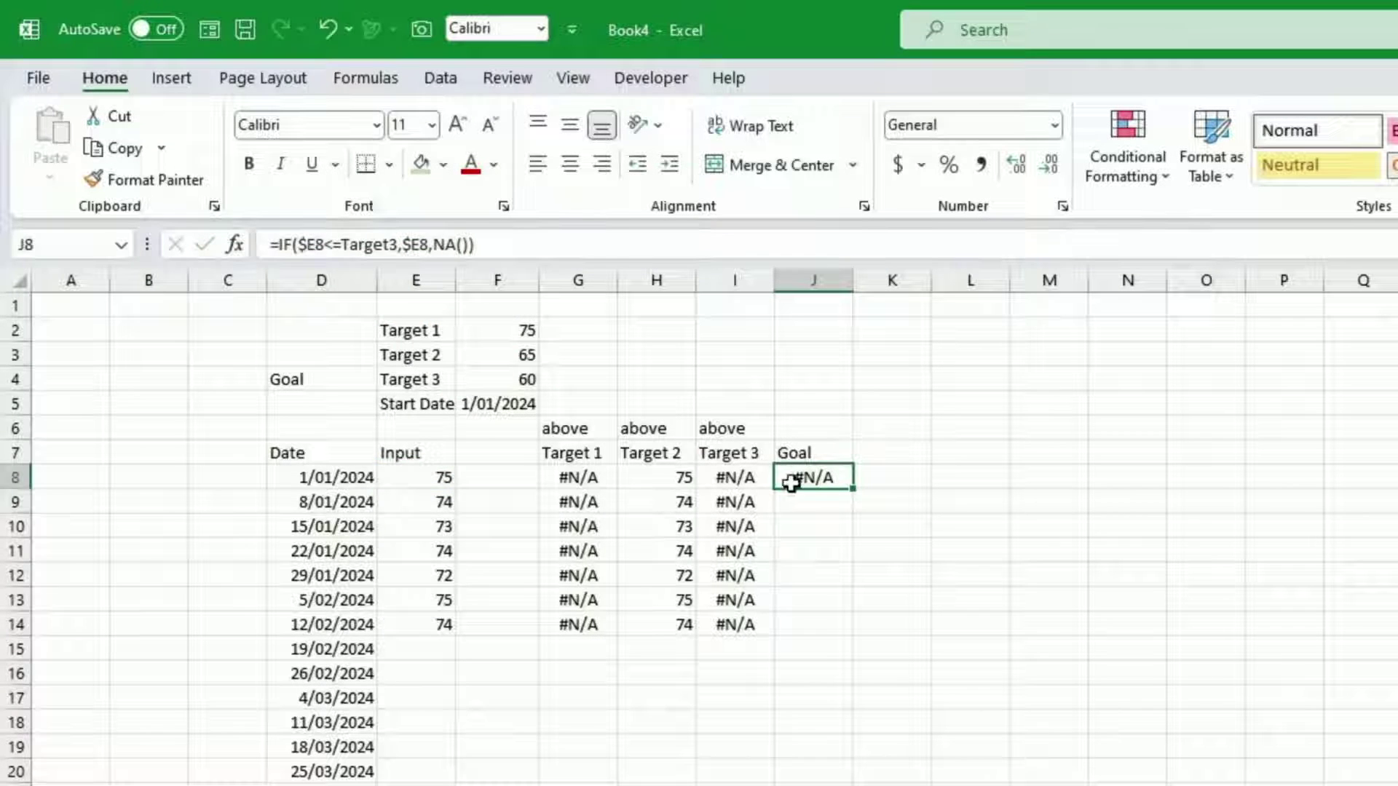
drag(854, 488, 845, 635)
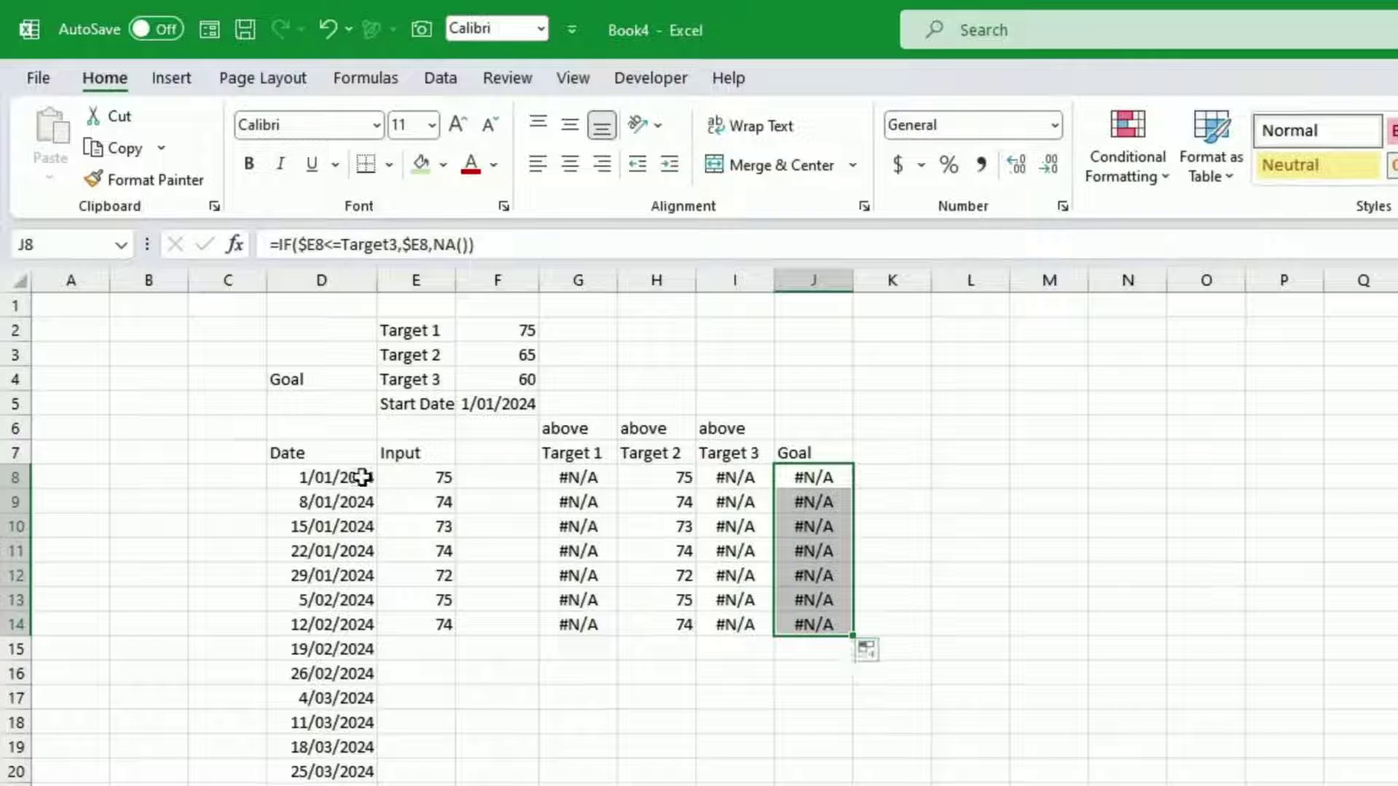
- Set the input for 1/01/2024 in E8 to 79
click(429, 501)
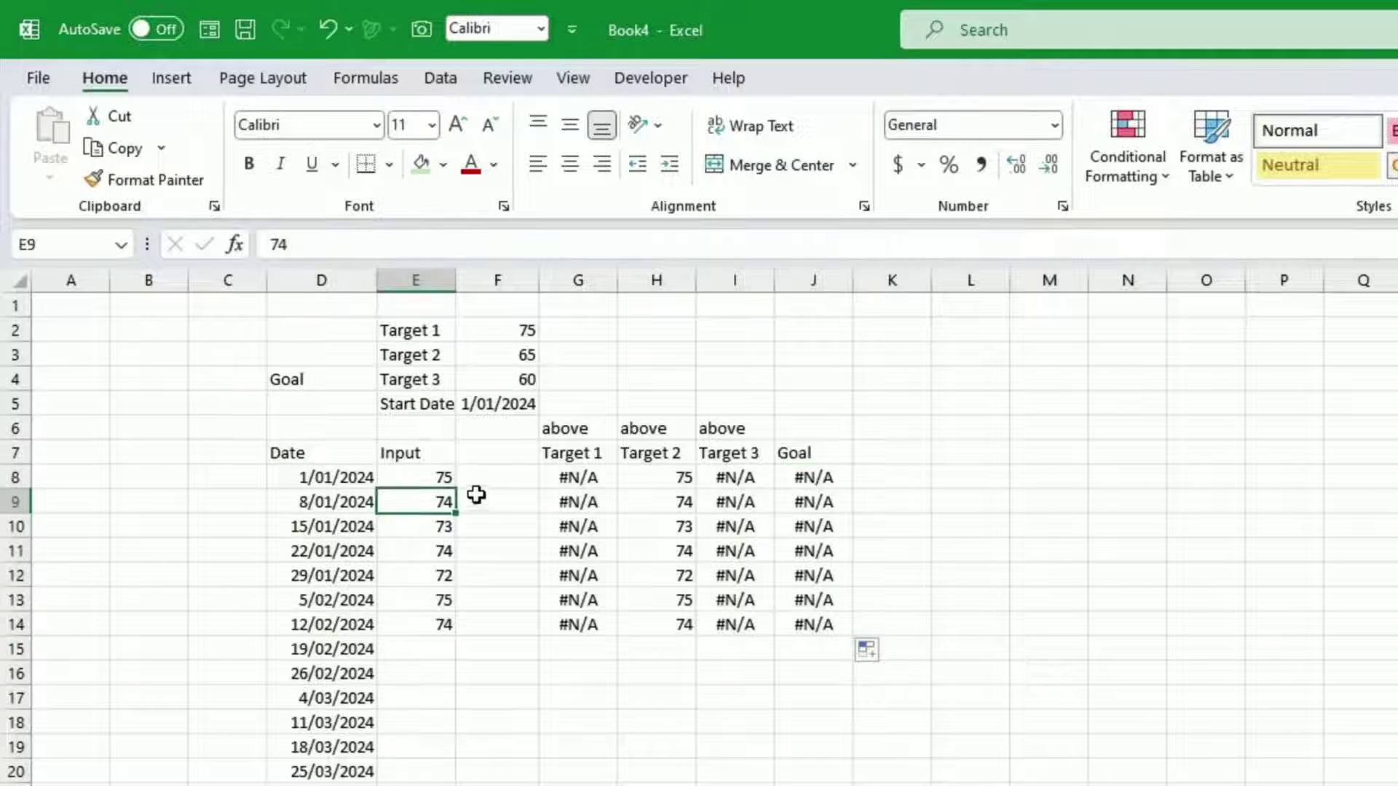
click(453, 480)
text(79)
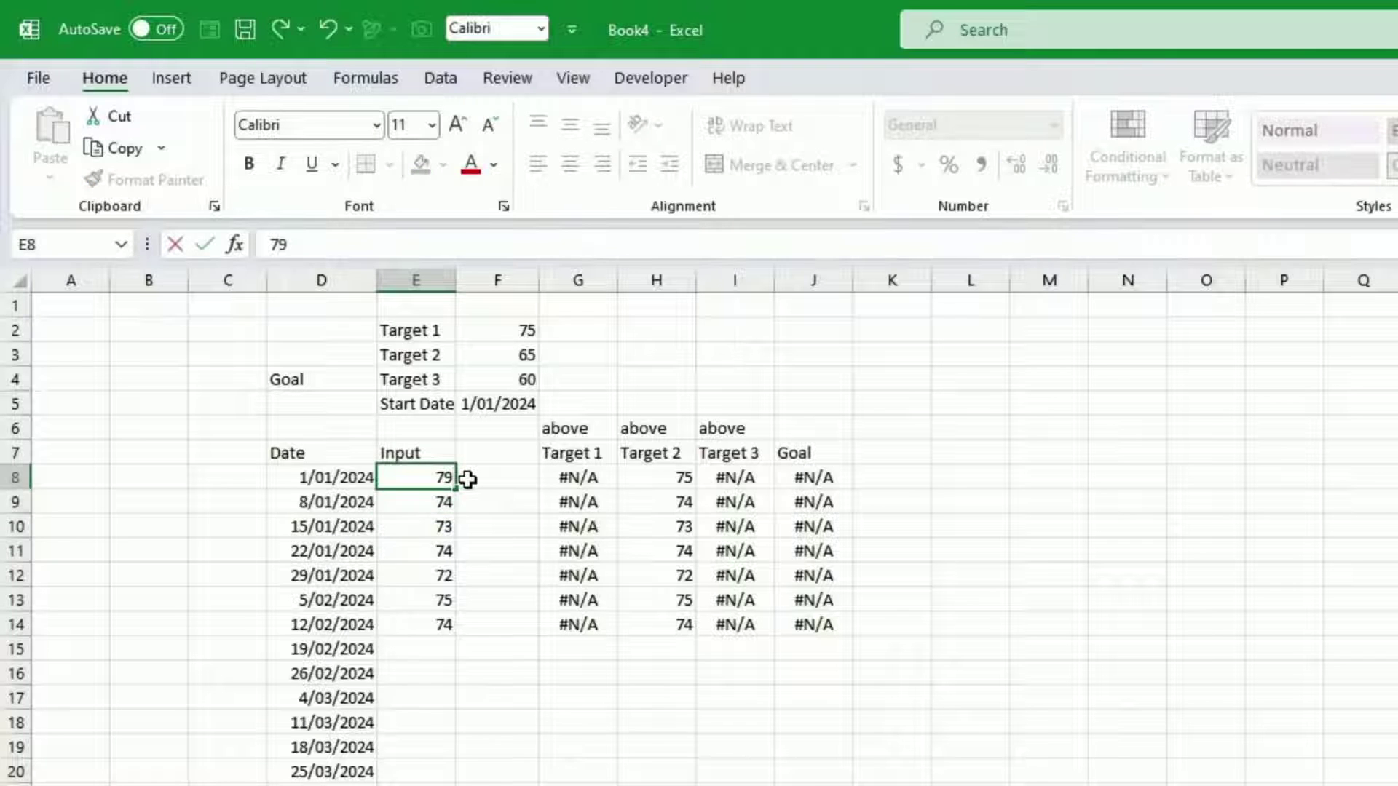
key(Return)
- Set the inputs in E10, E11 and E13 to 66, 64 and 59
key(Down)
key(Down)
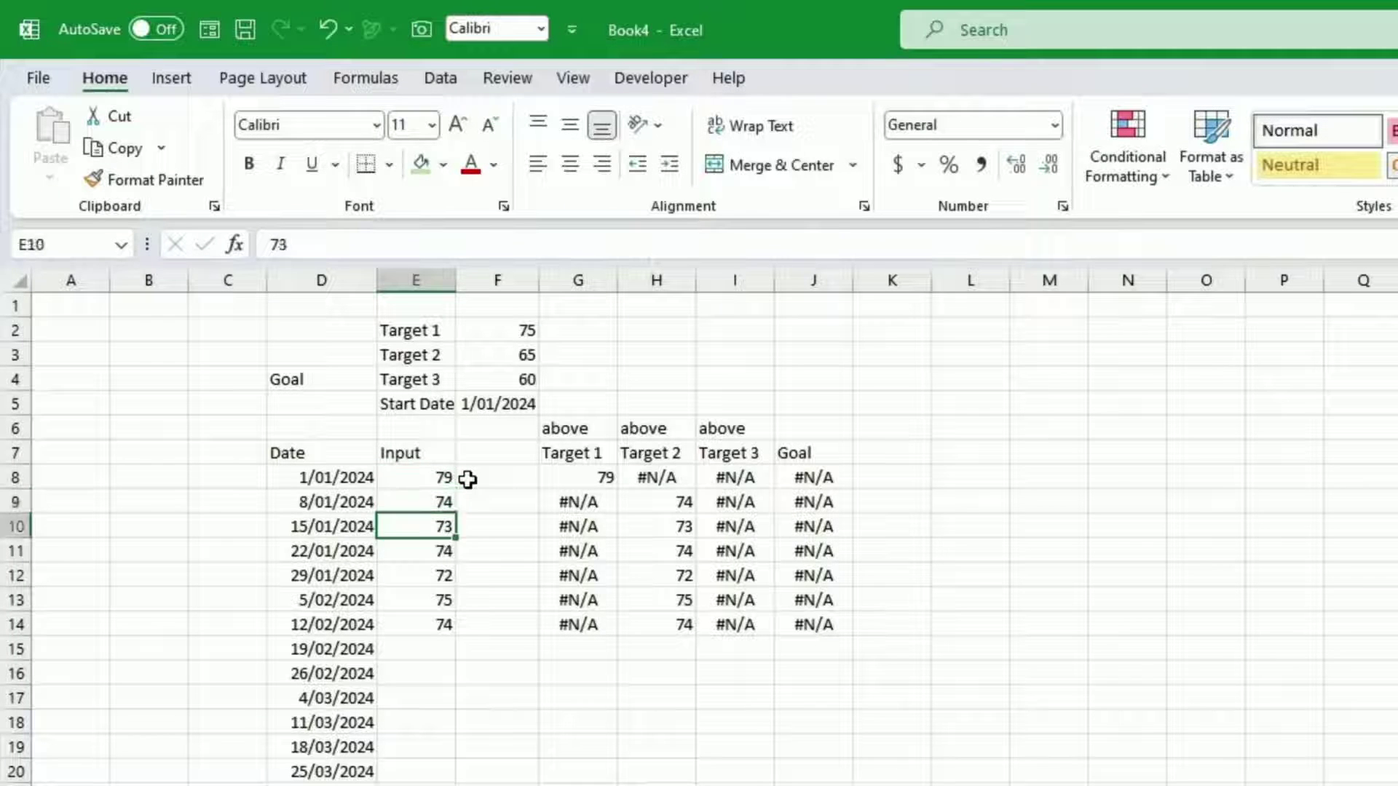
key(Up)
text(66)
key(Return)
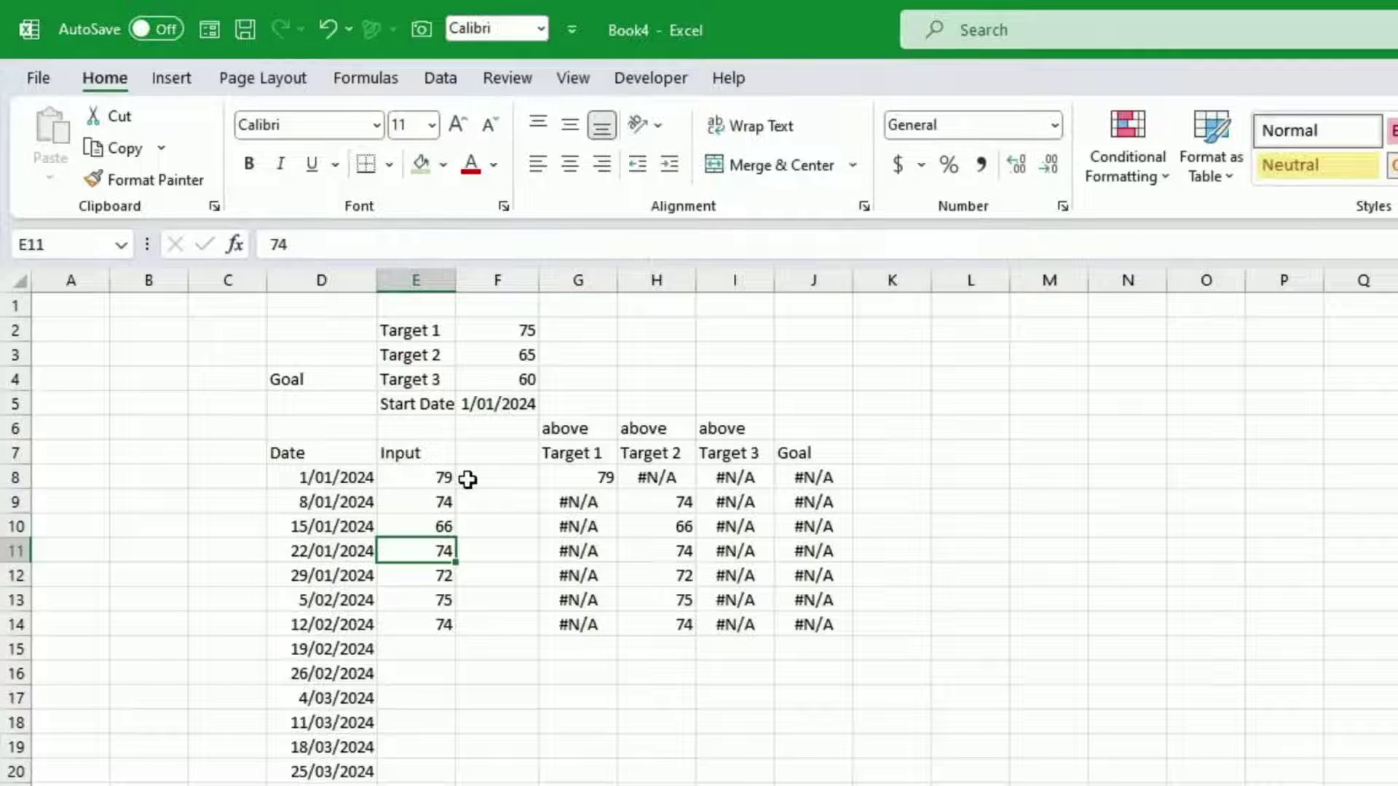
text(64)
key(Return)
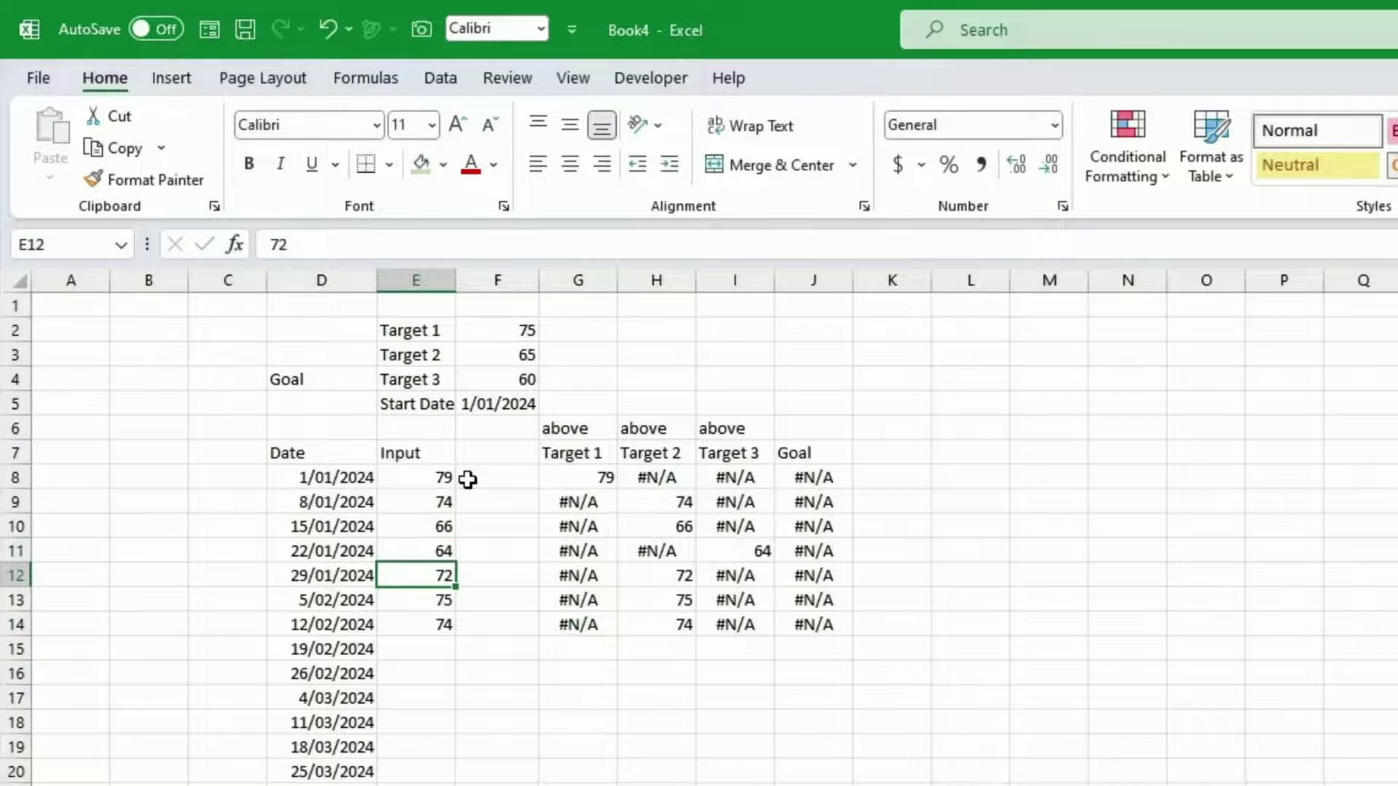
key(Down)
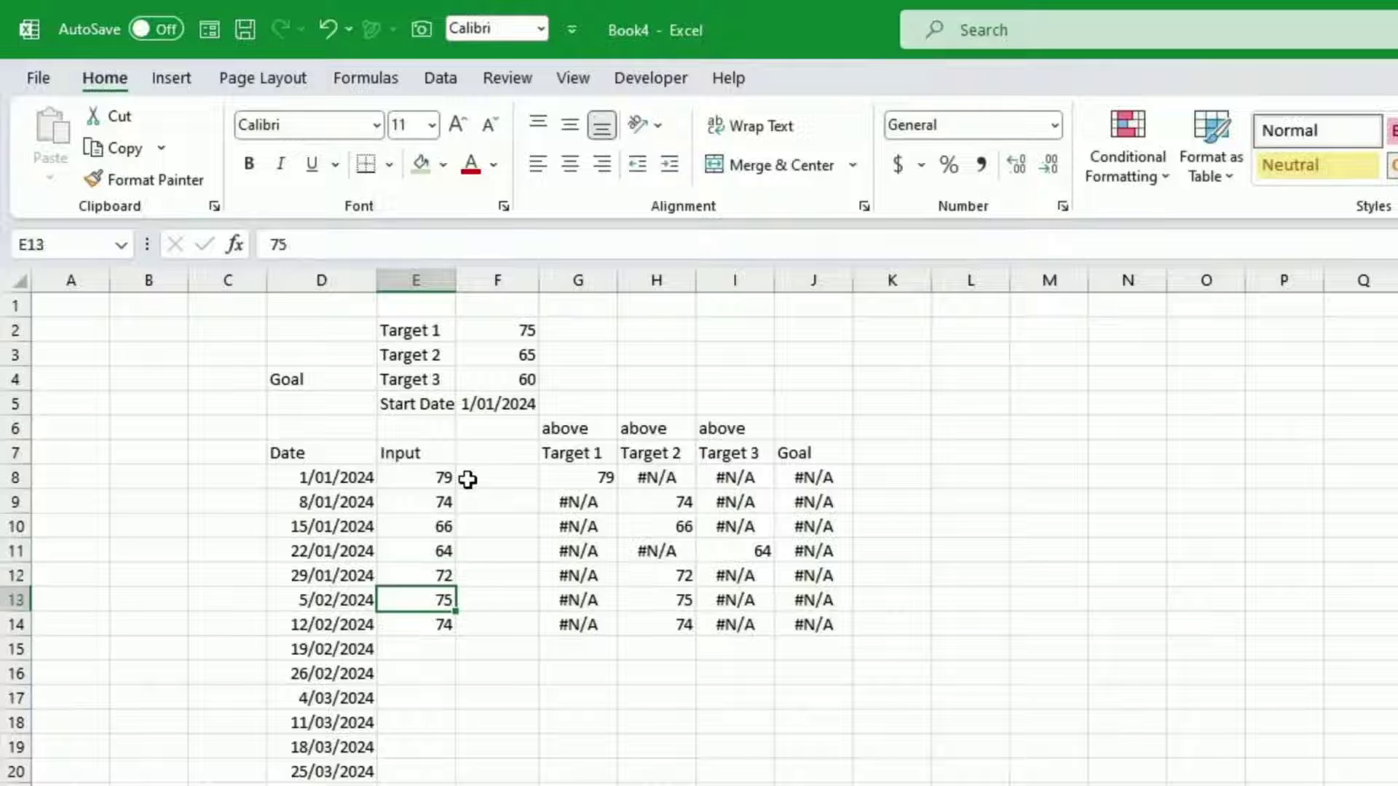
text(59)
key(Return)
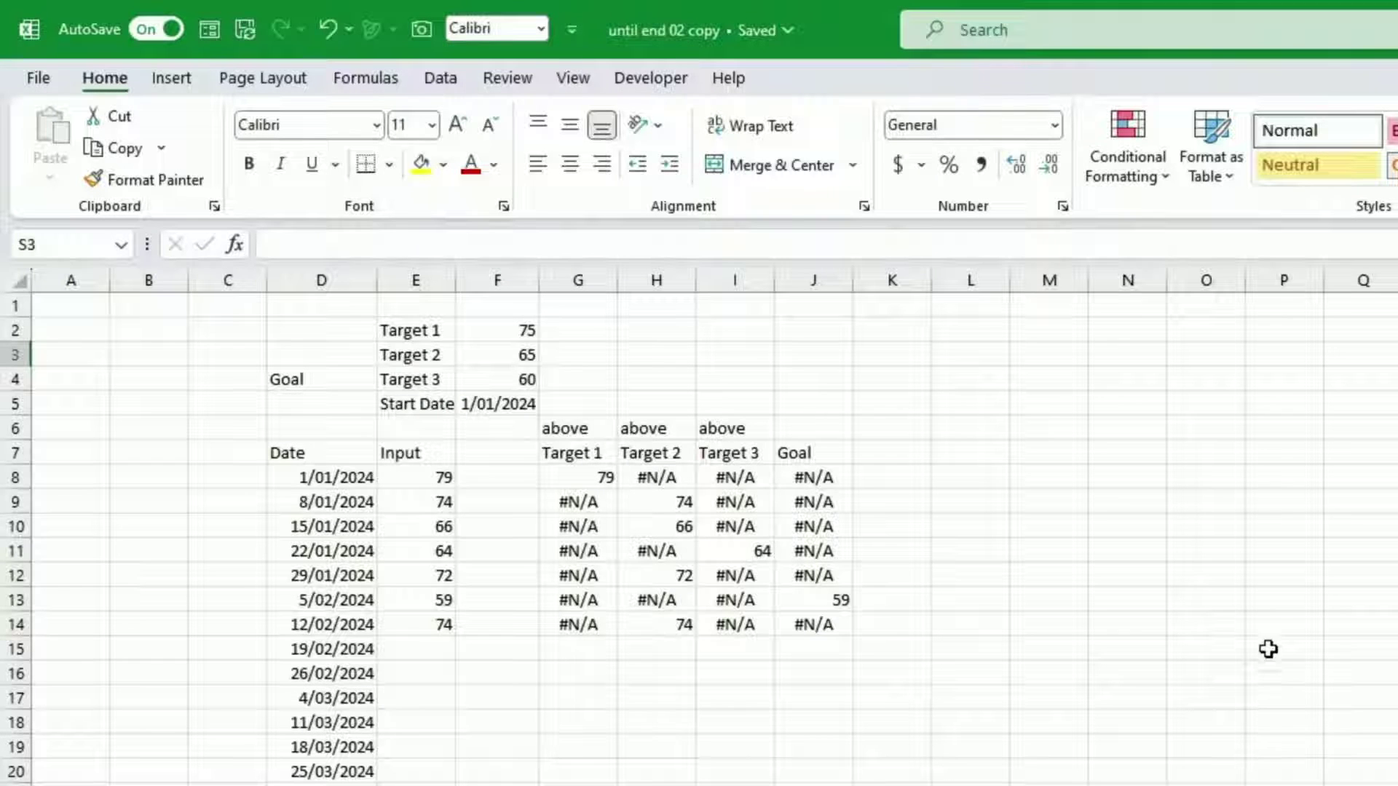
- Insert a 2-D line chart with markers from D7:E14 and G7:J14, and enlarge it to span about columns I to Q, rows 6 to 30
click(312, 453)
drag(312, 452, 396, 632)
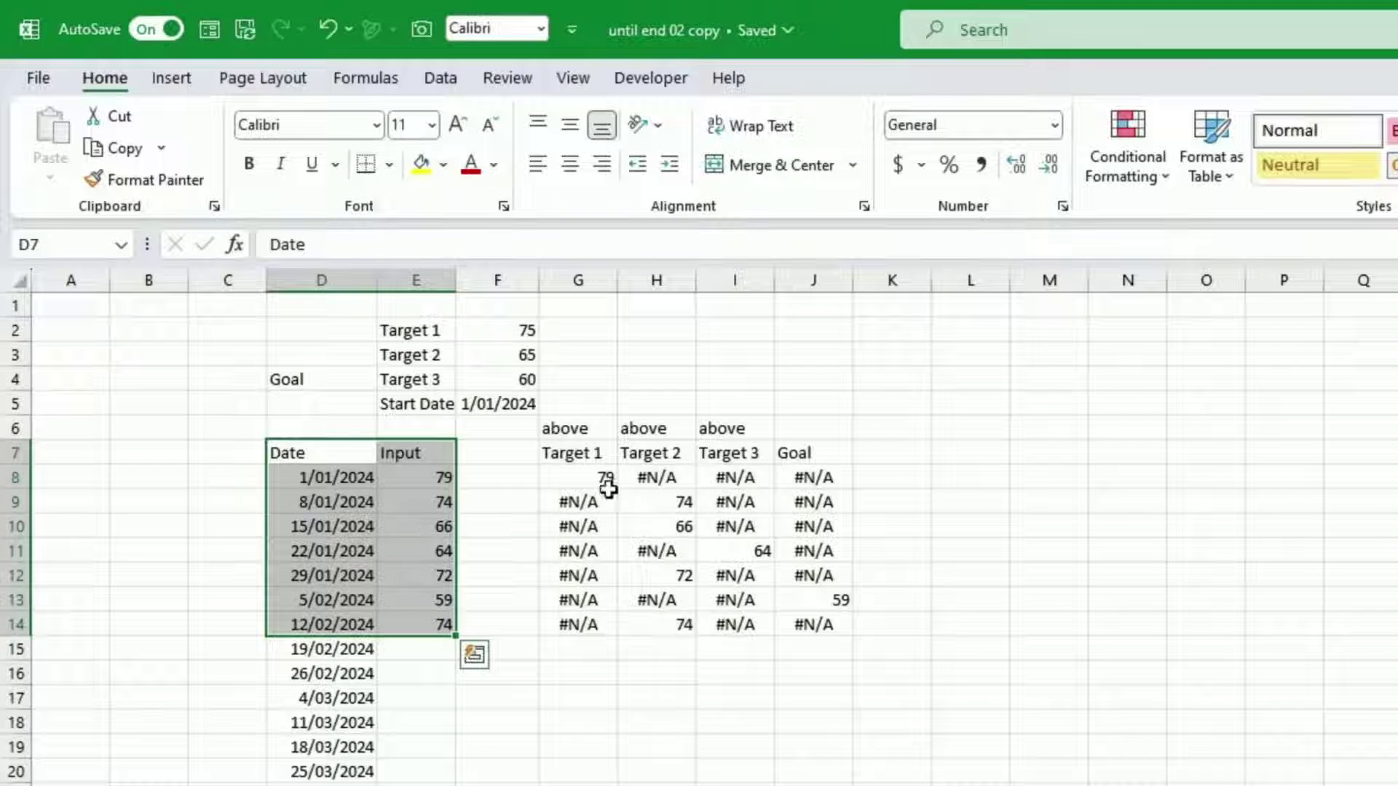
drag(565, 453, 796, 628)
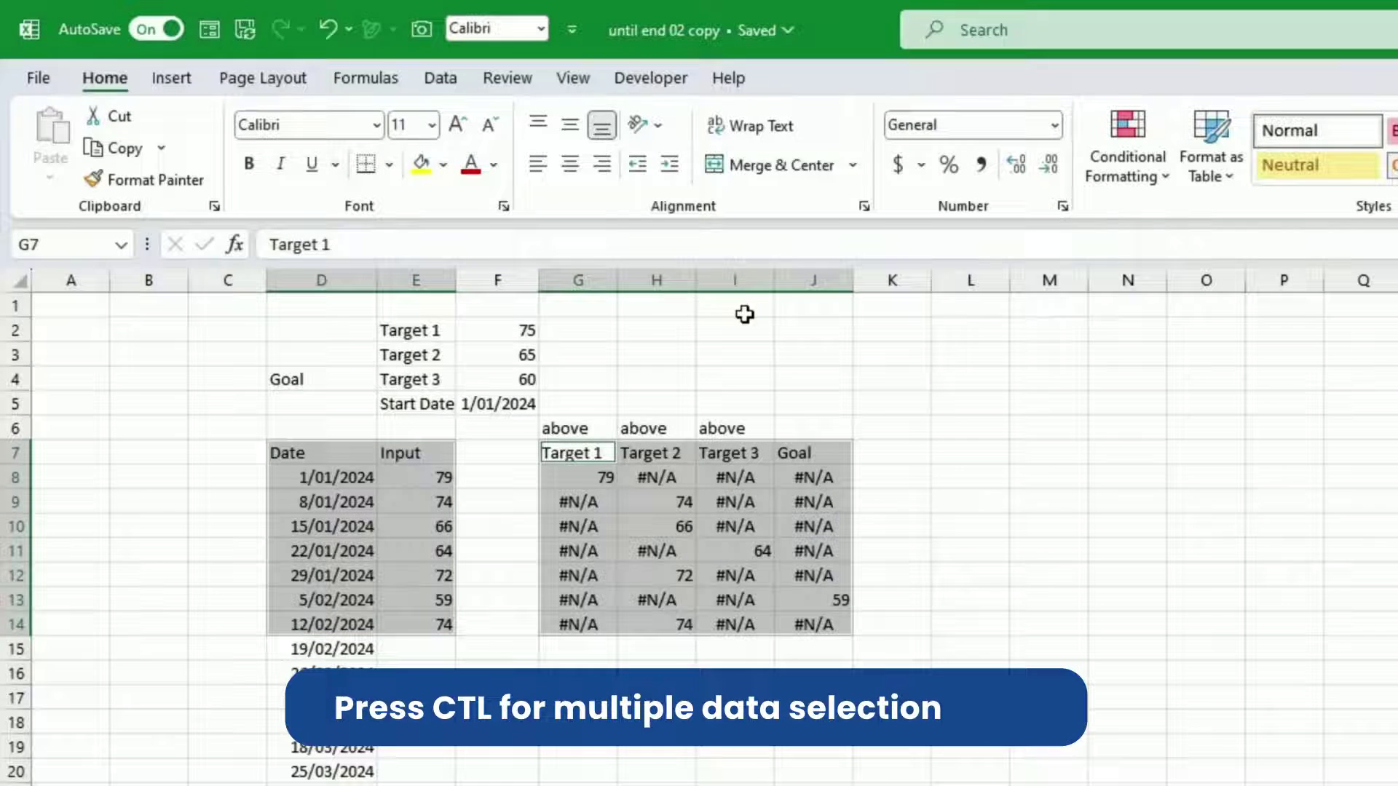
click(170, 80)
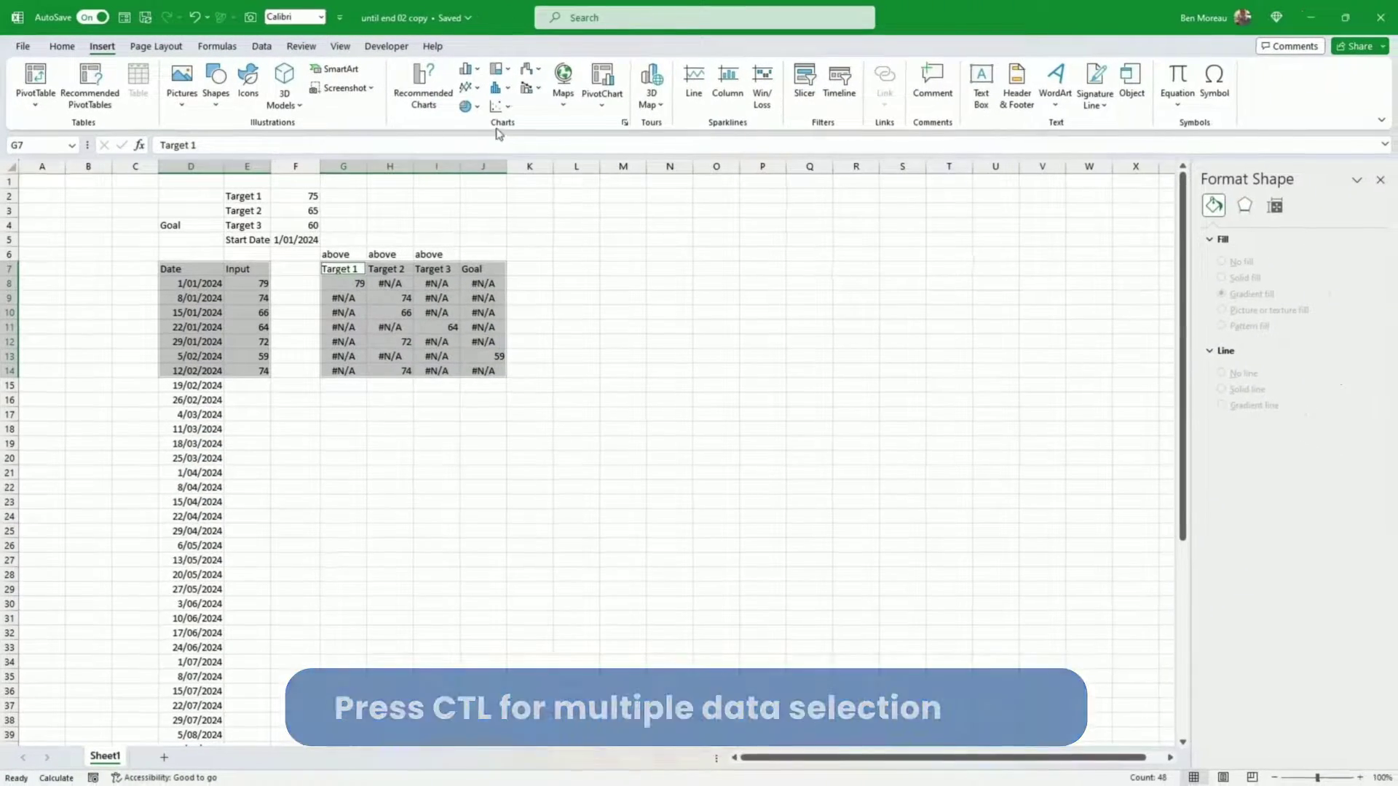
click(469, 88)
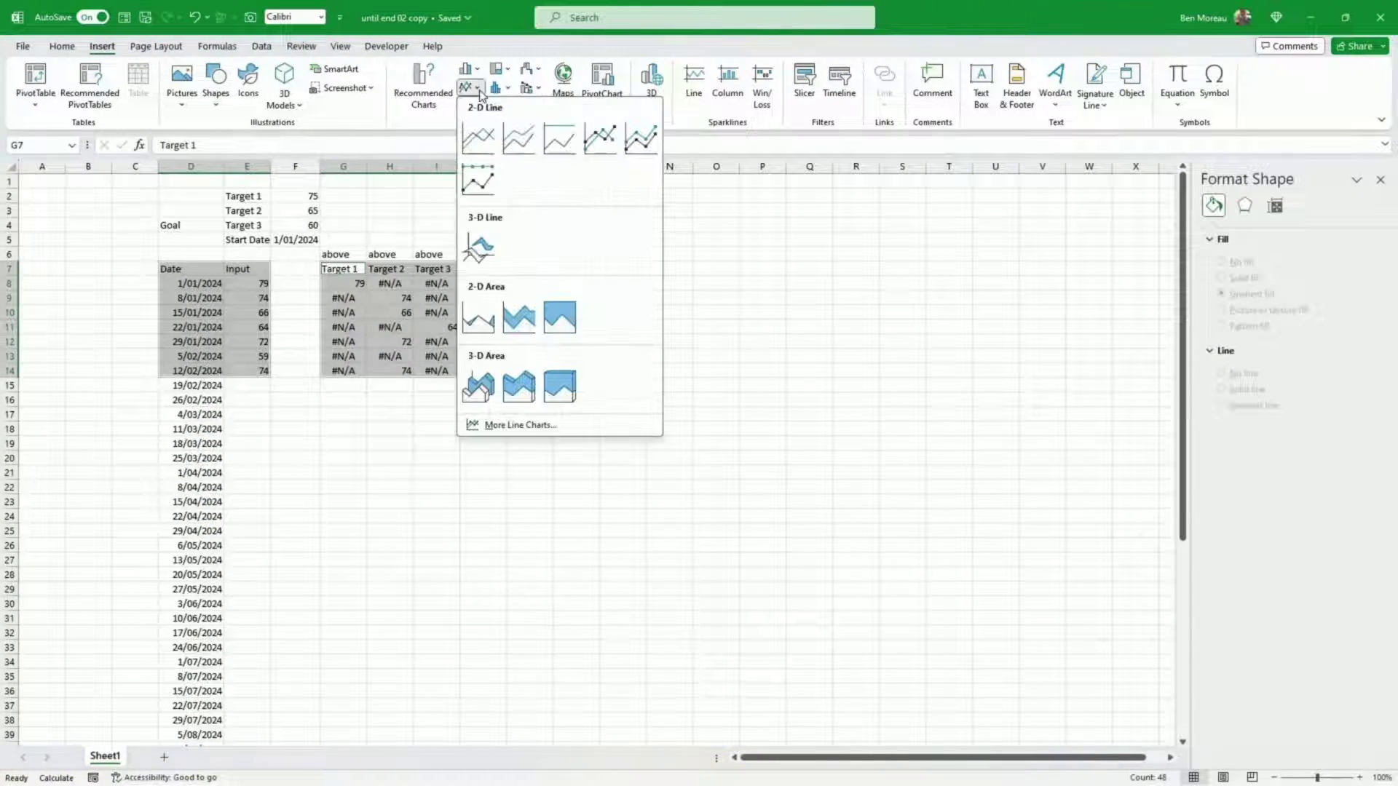
click(599, 143)
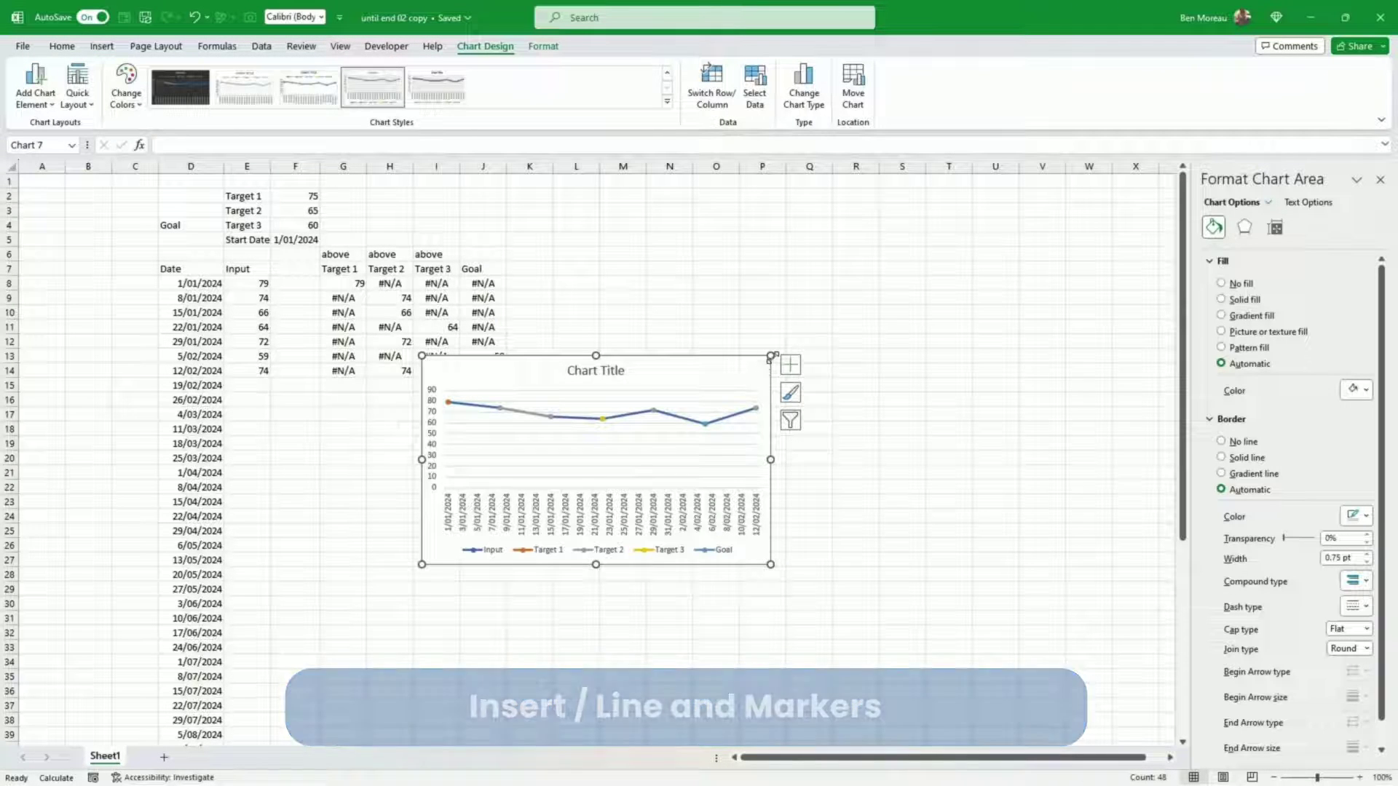
drag(770, 357, 834, 248)
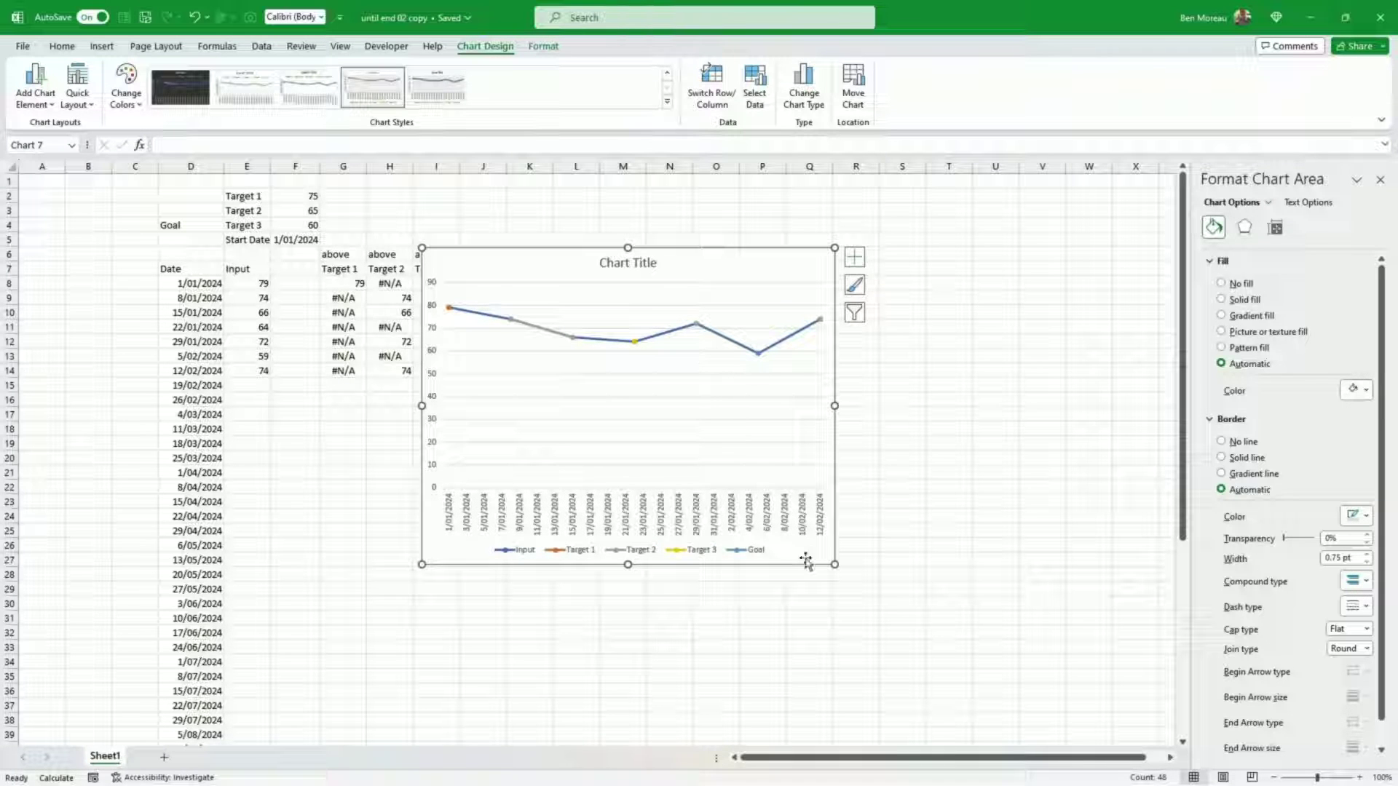
drag(836, 566, 838, 612)
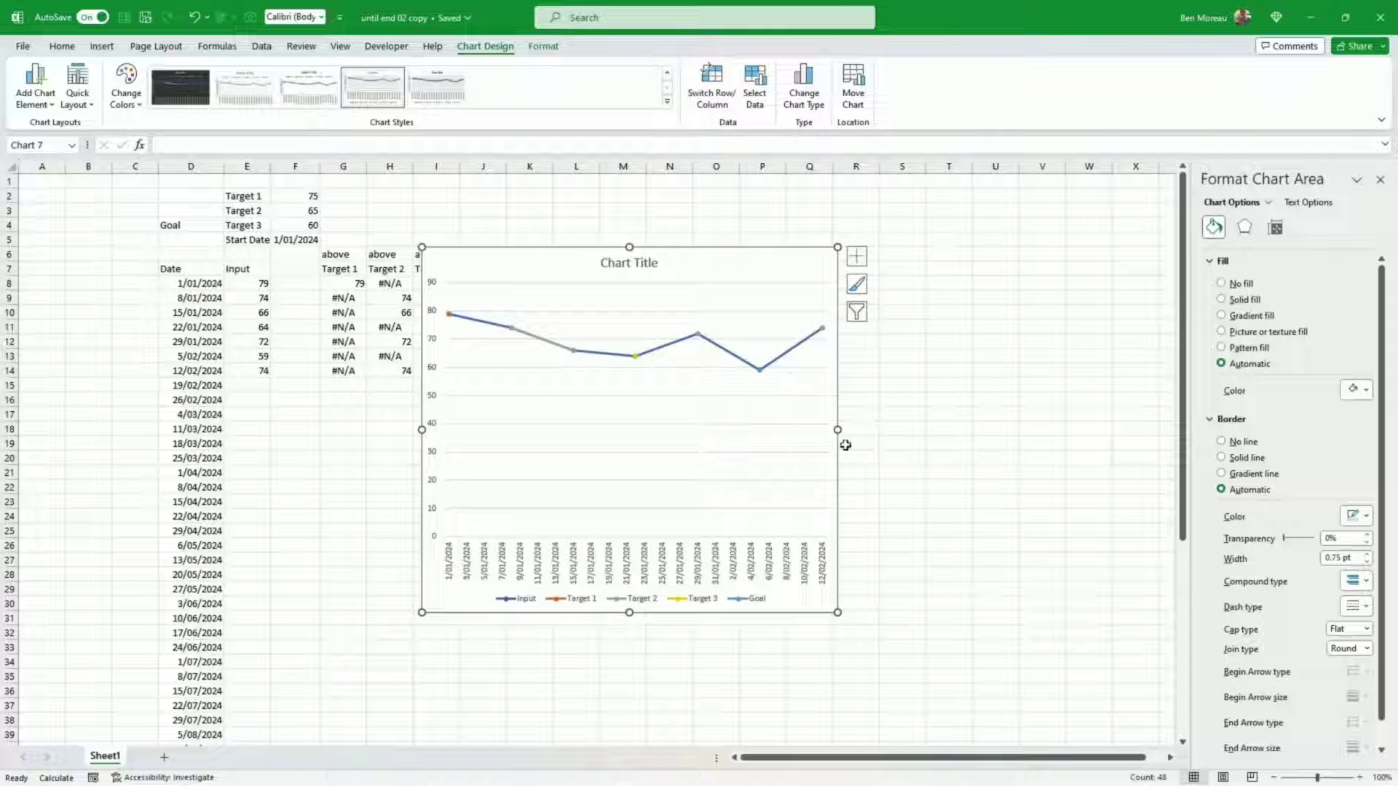
- Shift the chart to start near J8 and give its area a linear gradient fill with the first stop in darker purple (#5D2884)
drag(836, 481, 871, 511)
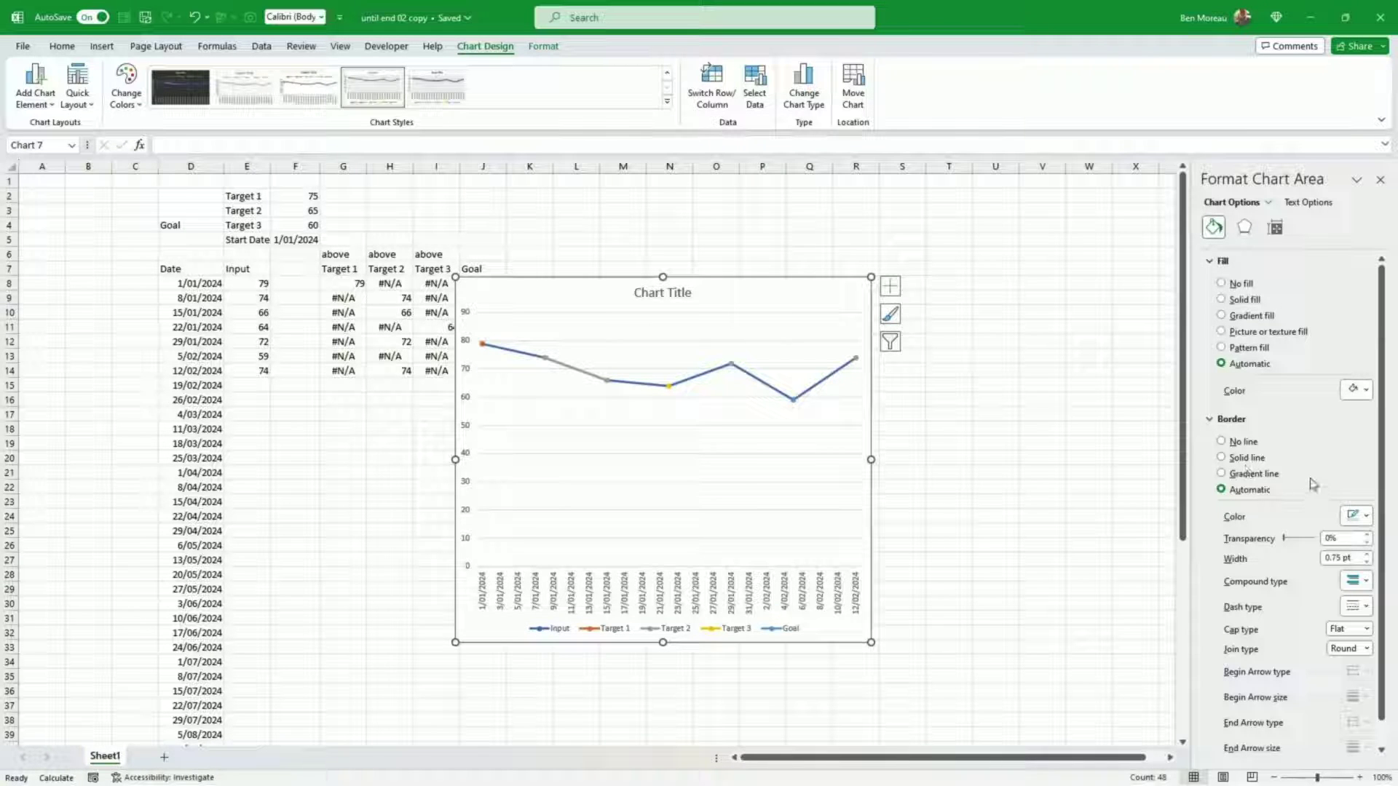
click(1228, 319)
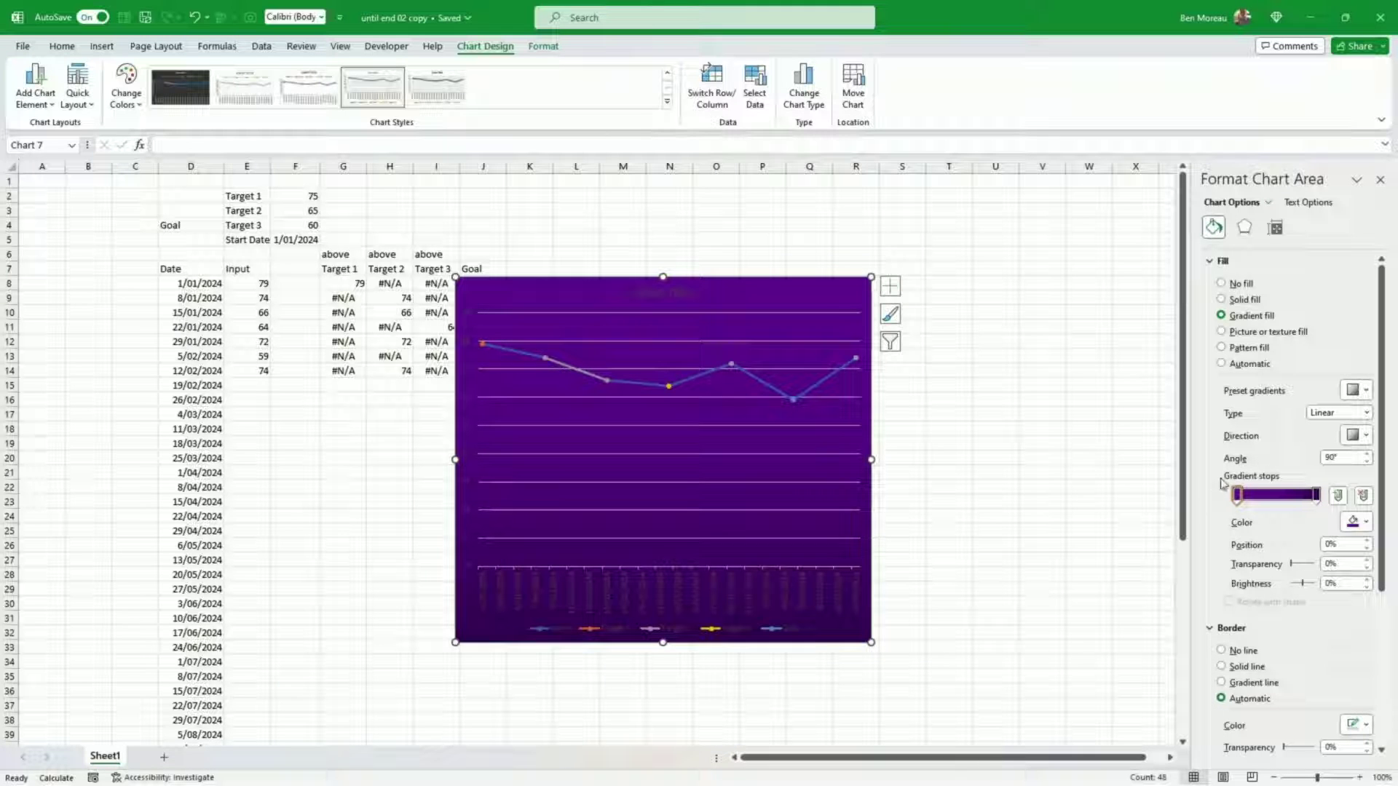
click(1366, 522)
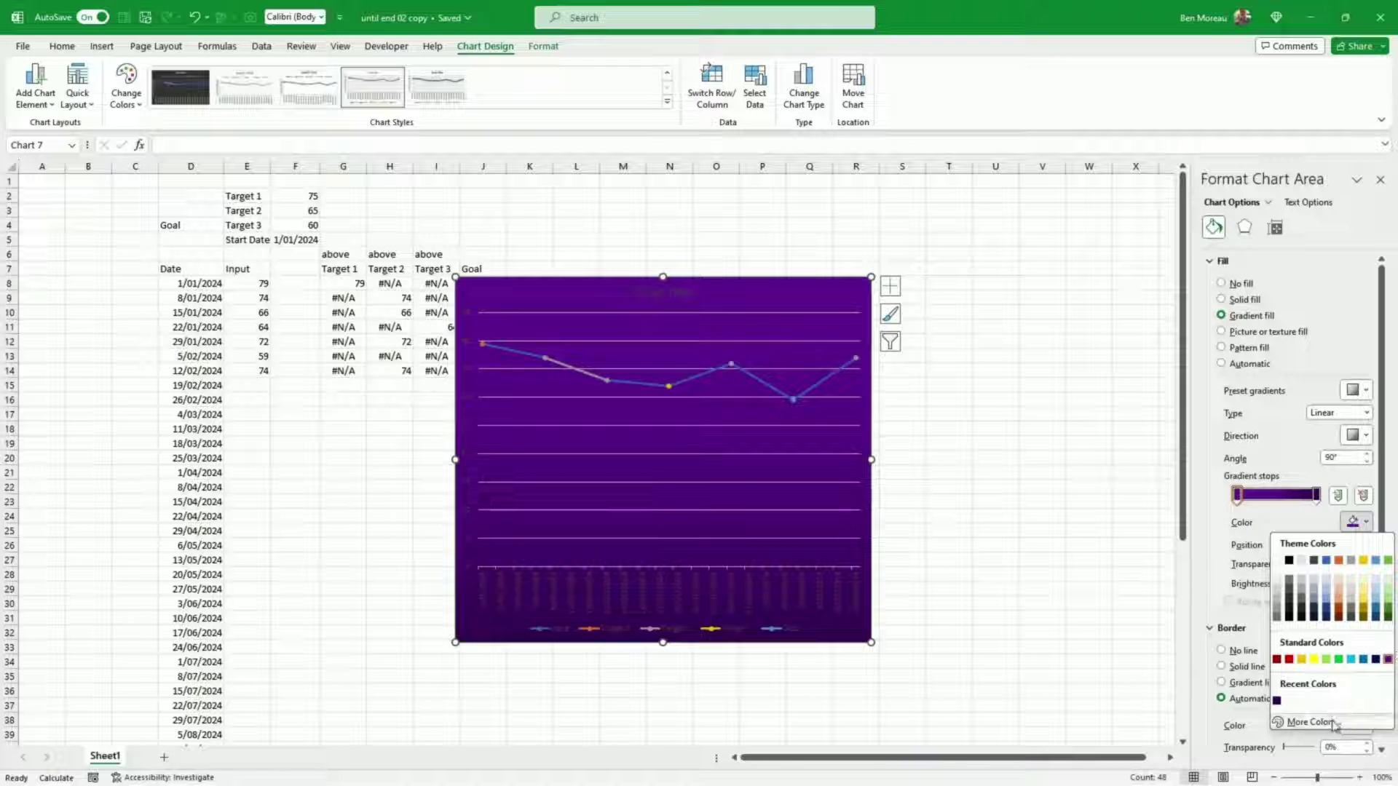
click(1307, 721)
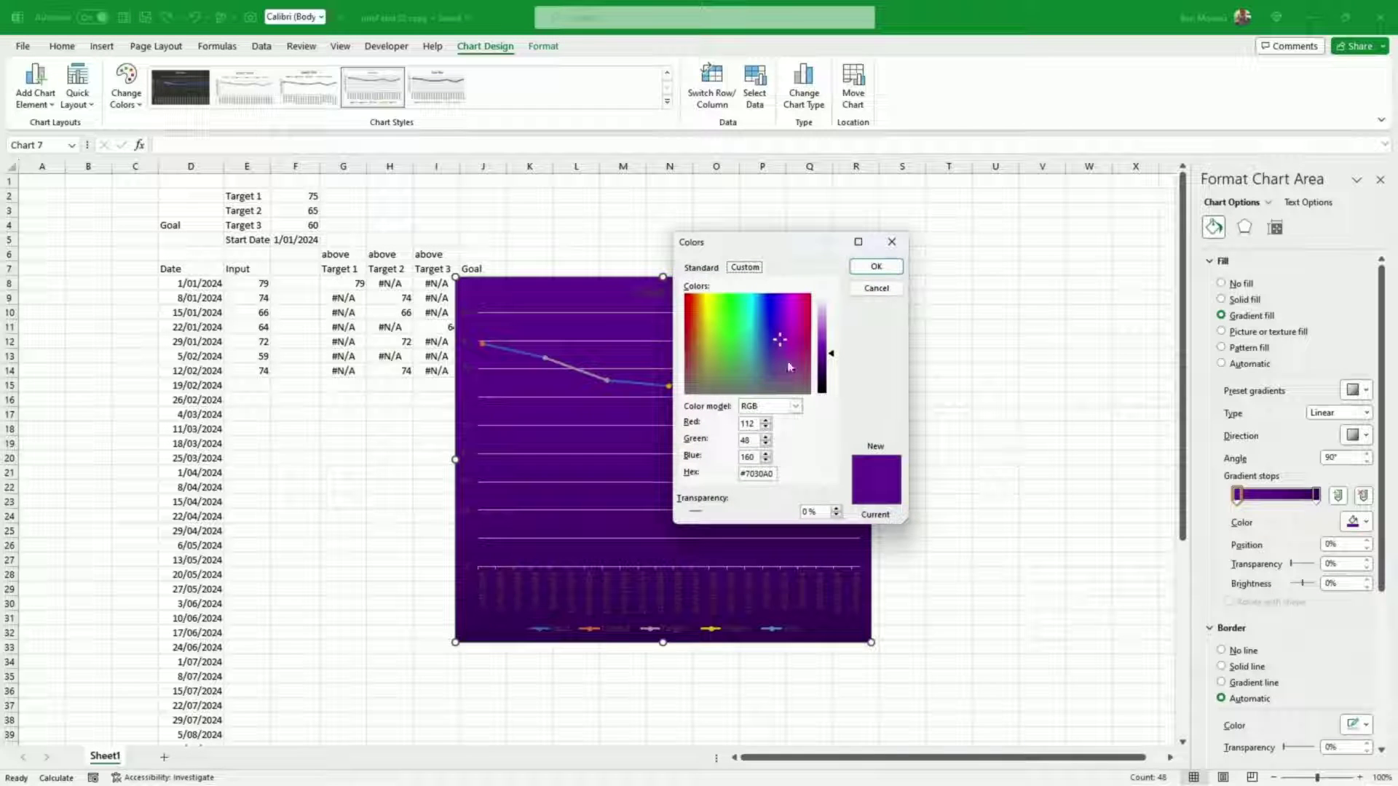
drag(834, 352, 834, 362)
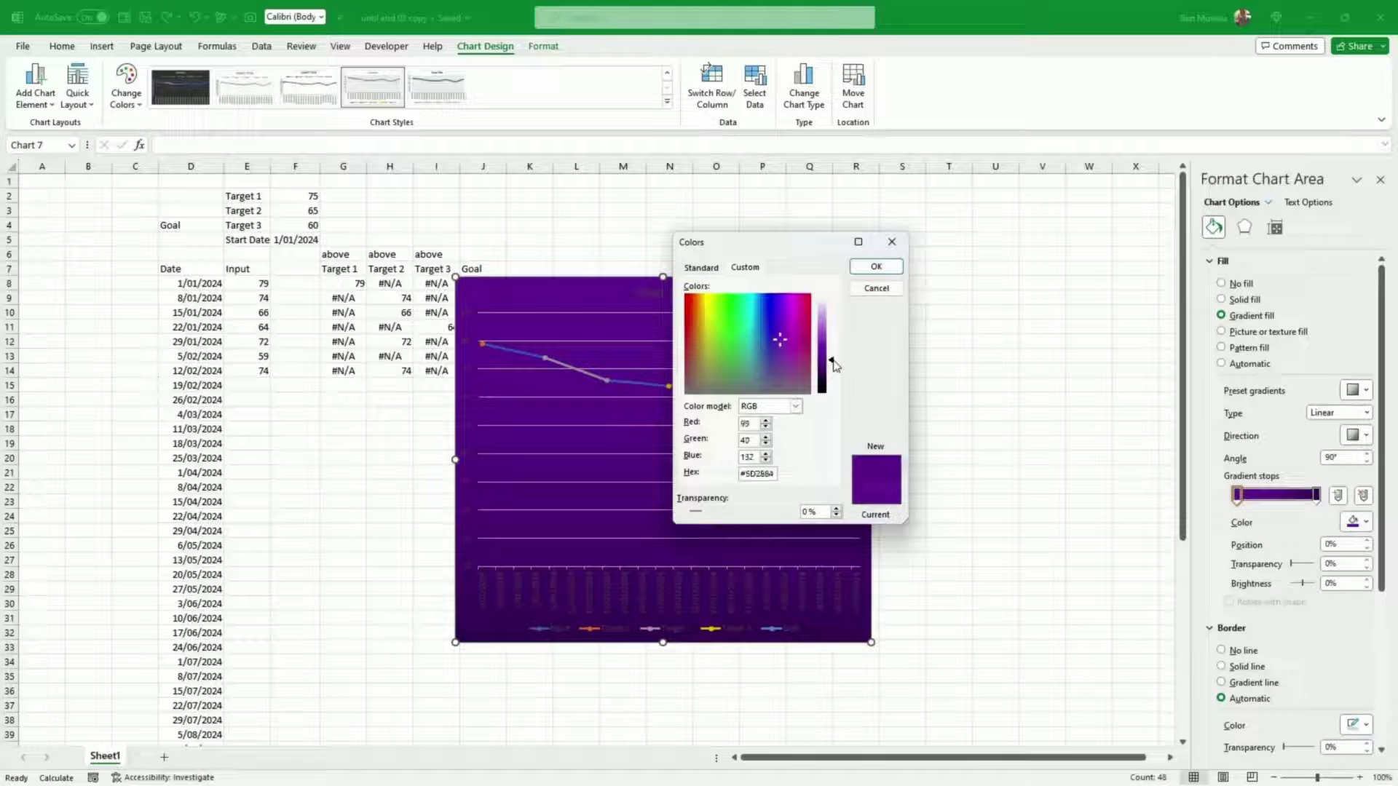
click(884, 266)
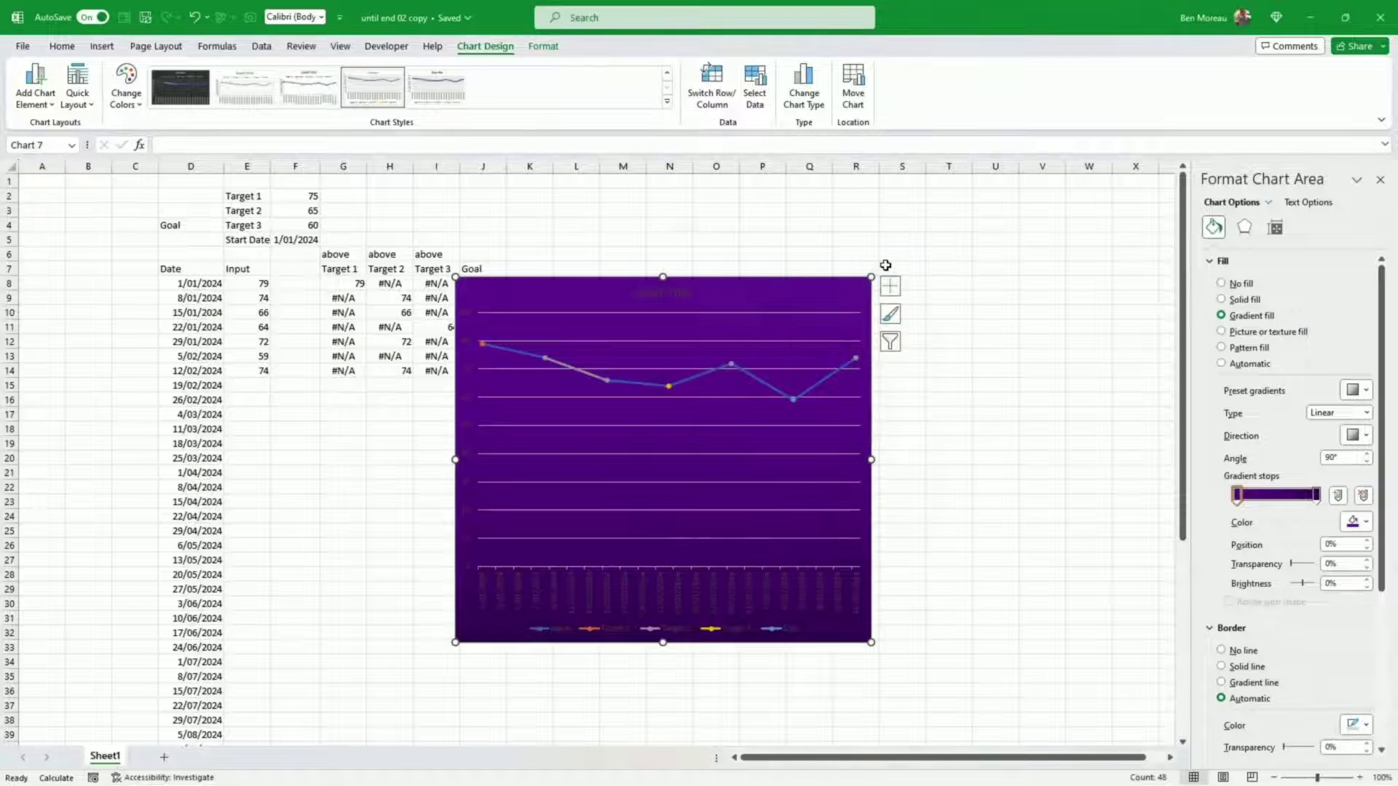
- Try a lighter purple (#57257D) for the chart area's last gradient stop at 100%
click(1317, 495)
click(1366, 522)
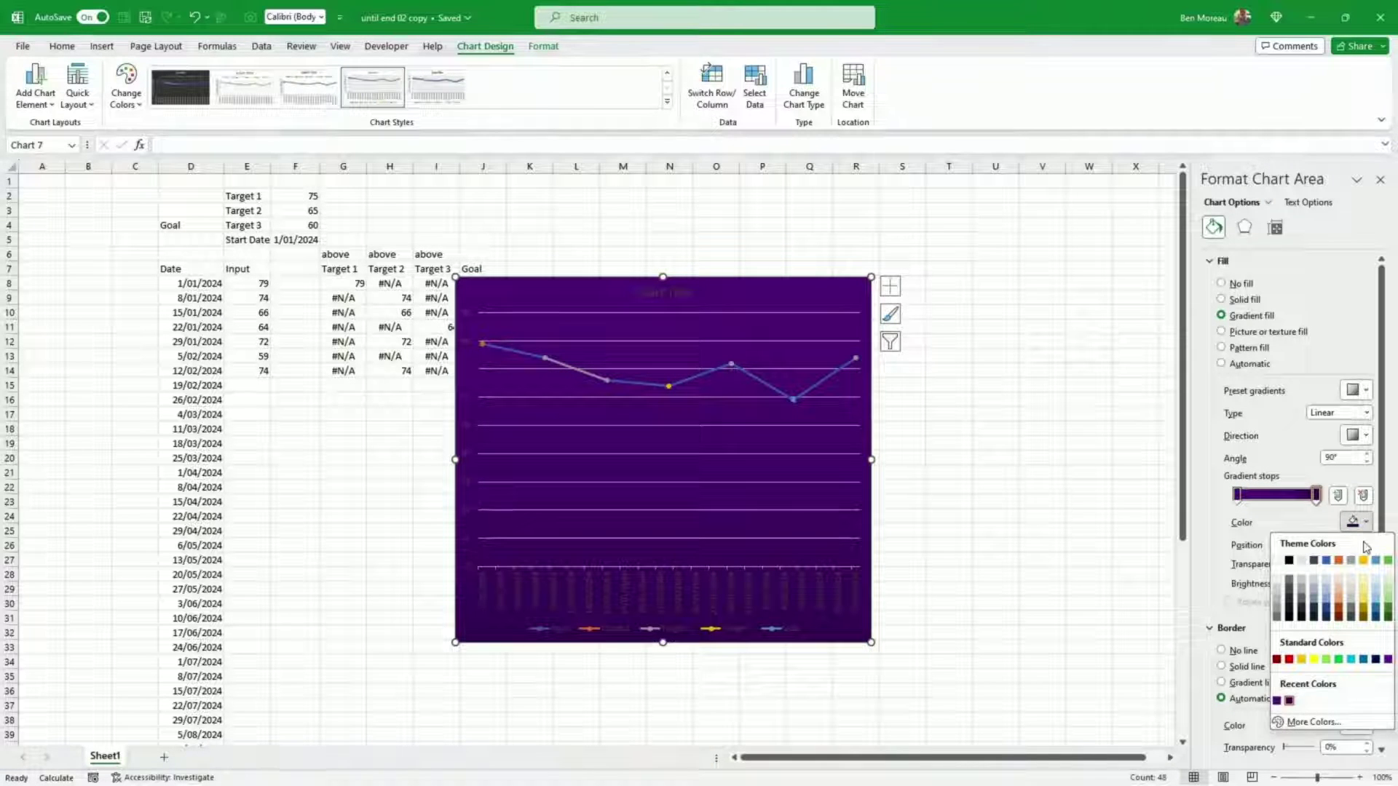
click(1318, 723)
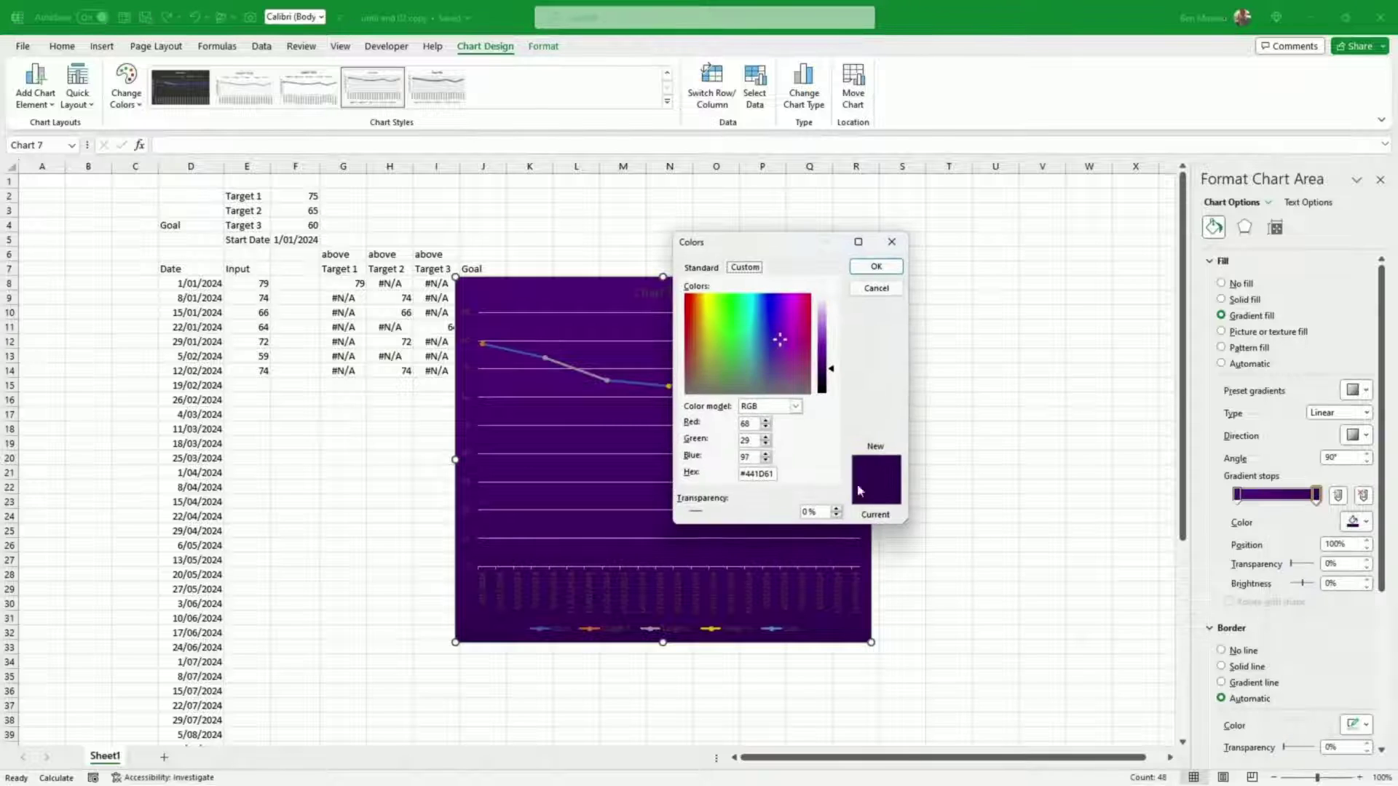
drag(834, 373, 835, 362)
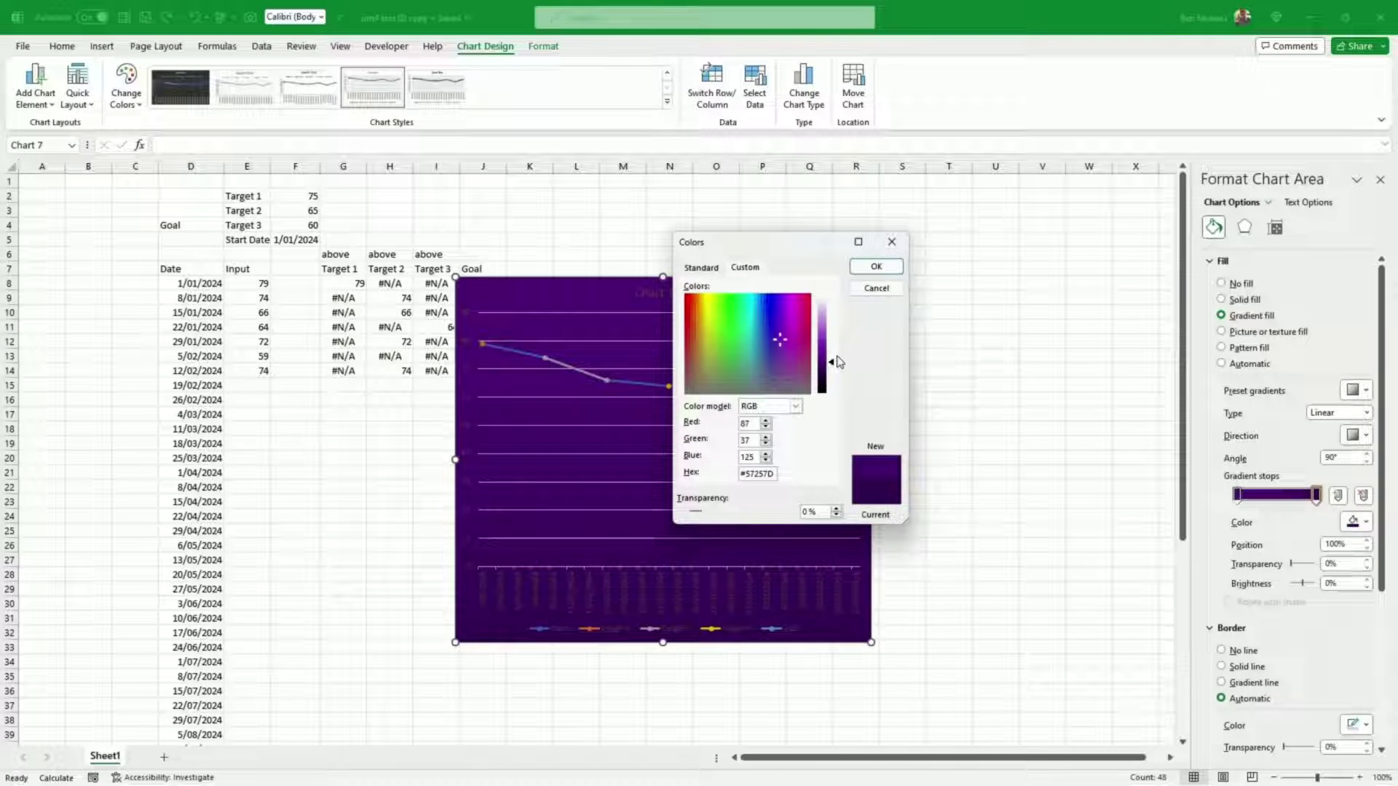
click(874, 266)
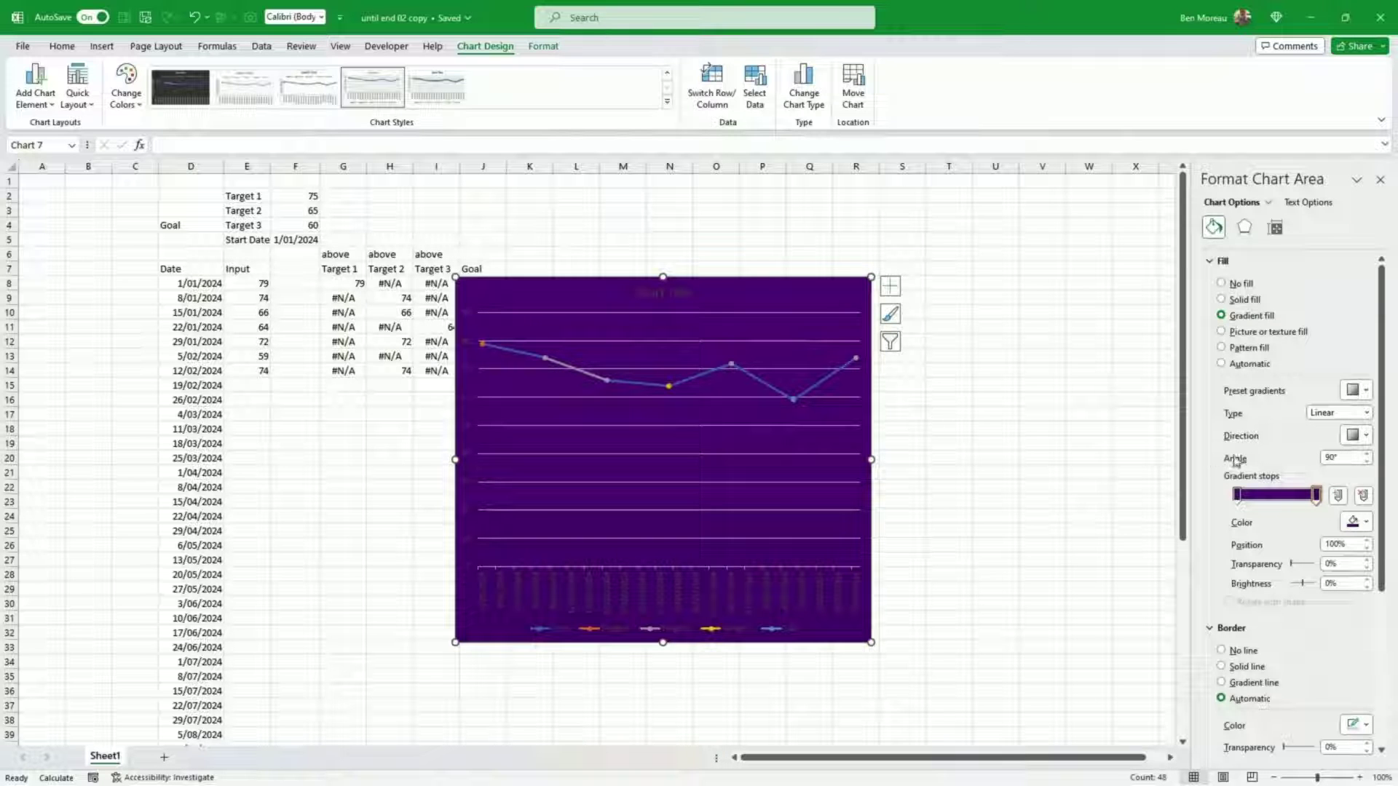
- Darken the chart area's last gradient stop at 100% to a very dark purple using a custom color
click(1357, 522)
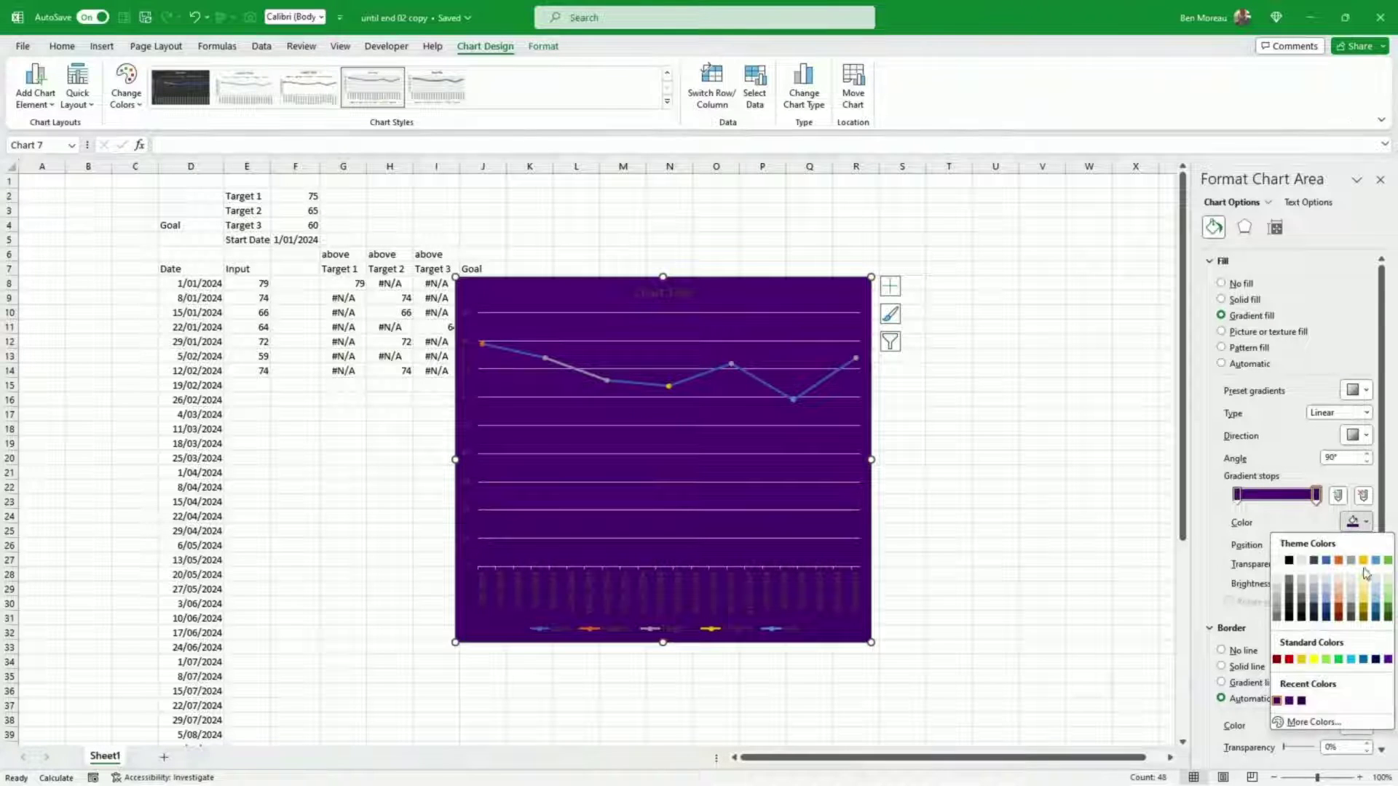
click(1320, 722)
drag(832, 364, 831, 380)
click(876, 266)
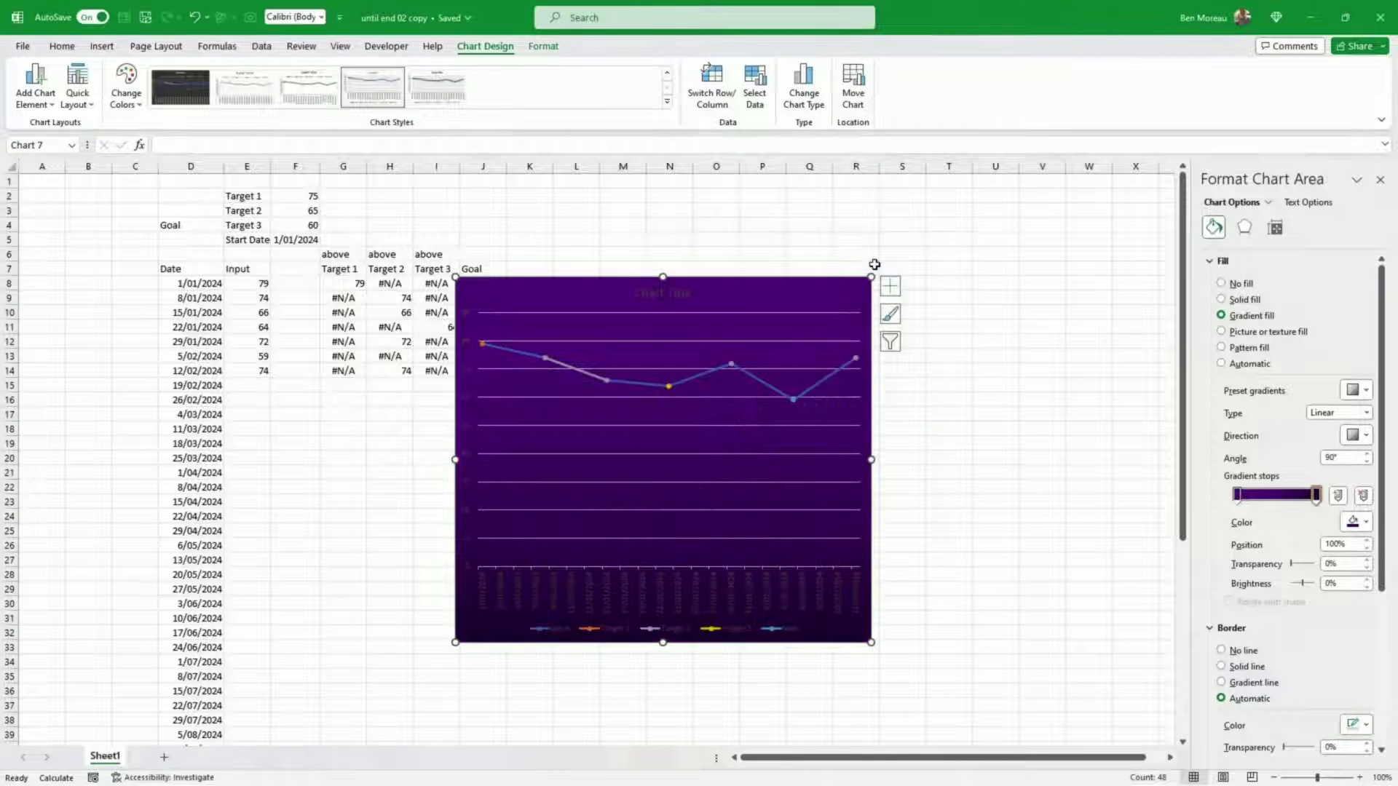
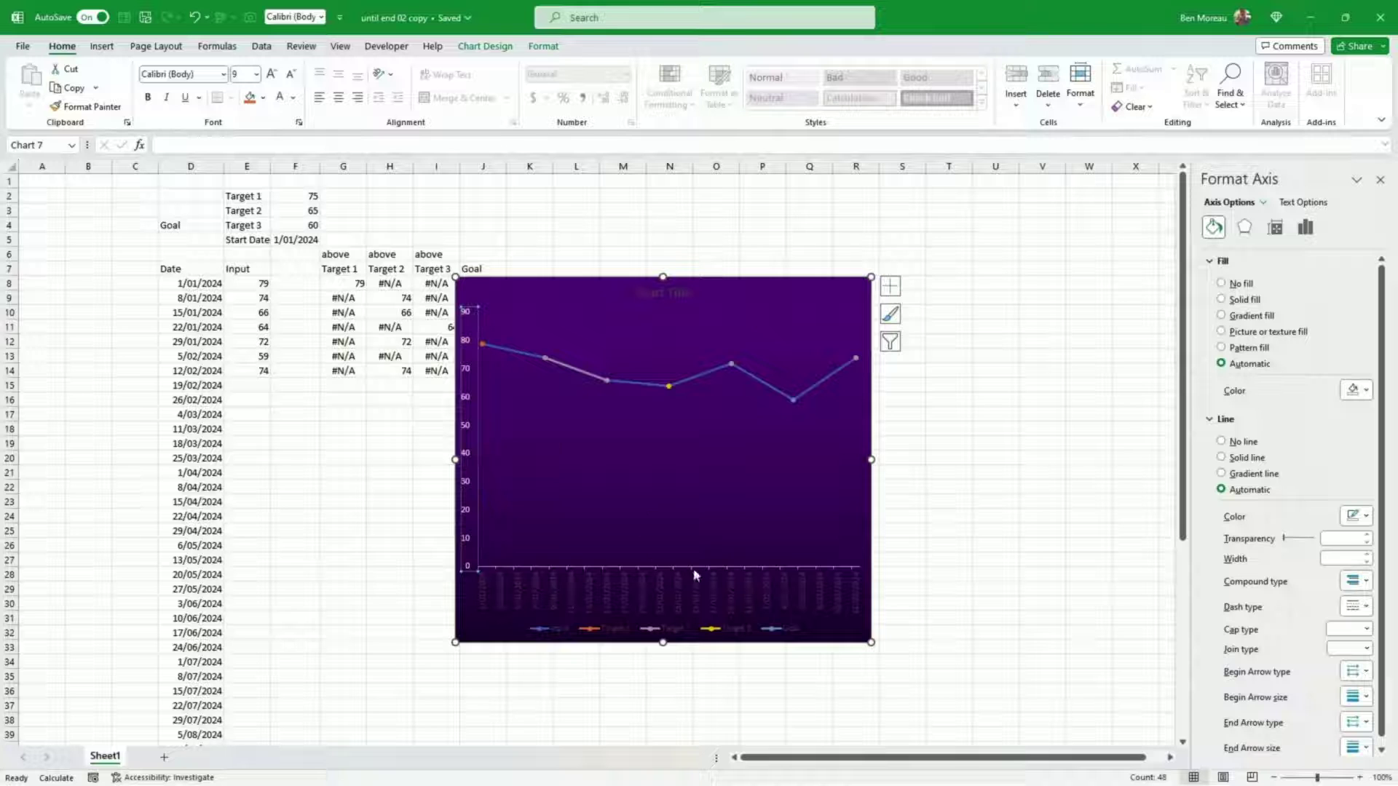
- Enlarge the chart and move it clear of the Goal column, spanning about columns K to V, rows 6 to 33
drag(871, 277, 944, 256)
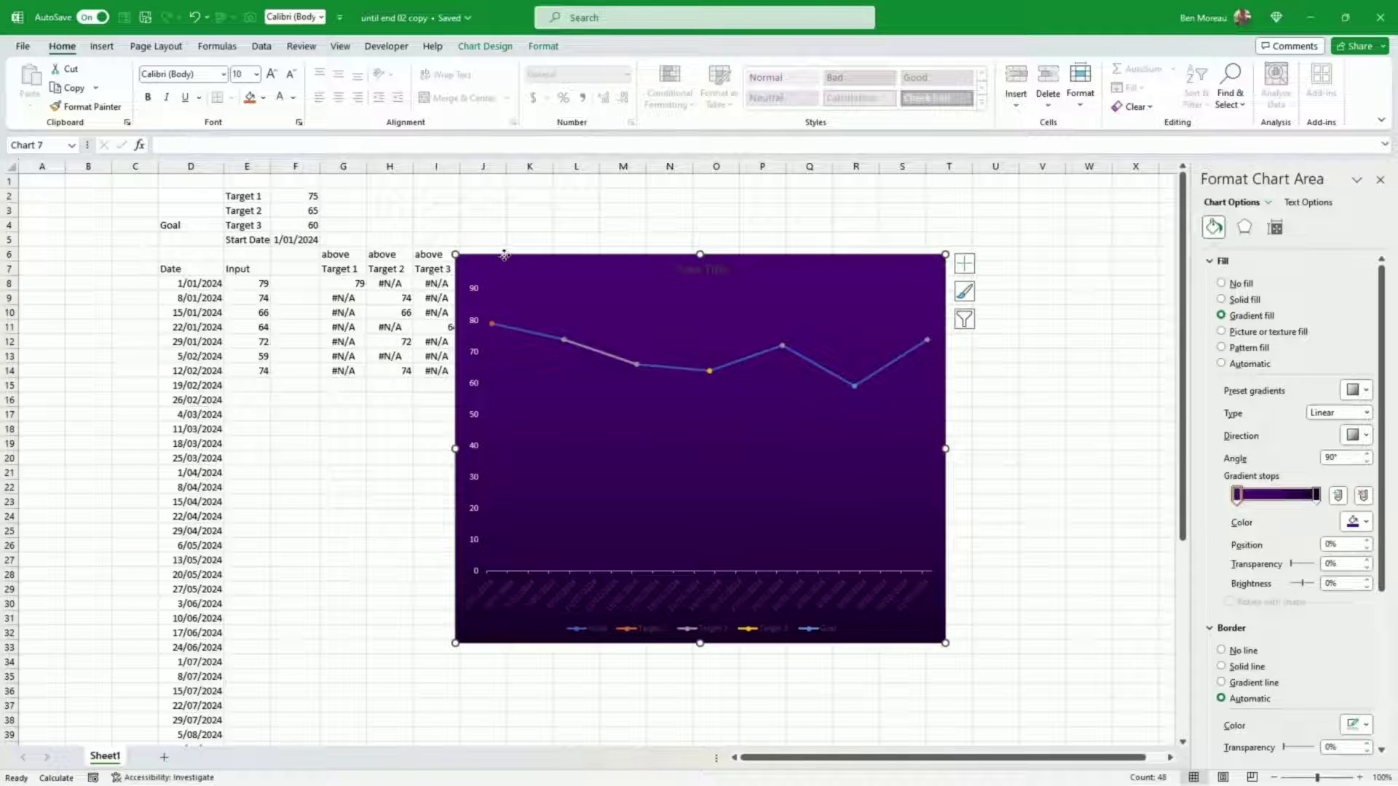
drag(505, 255, 589, 259)
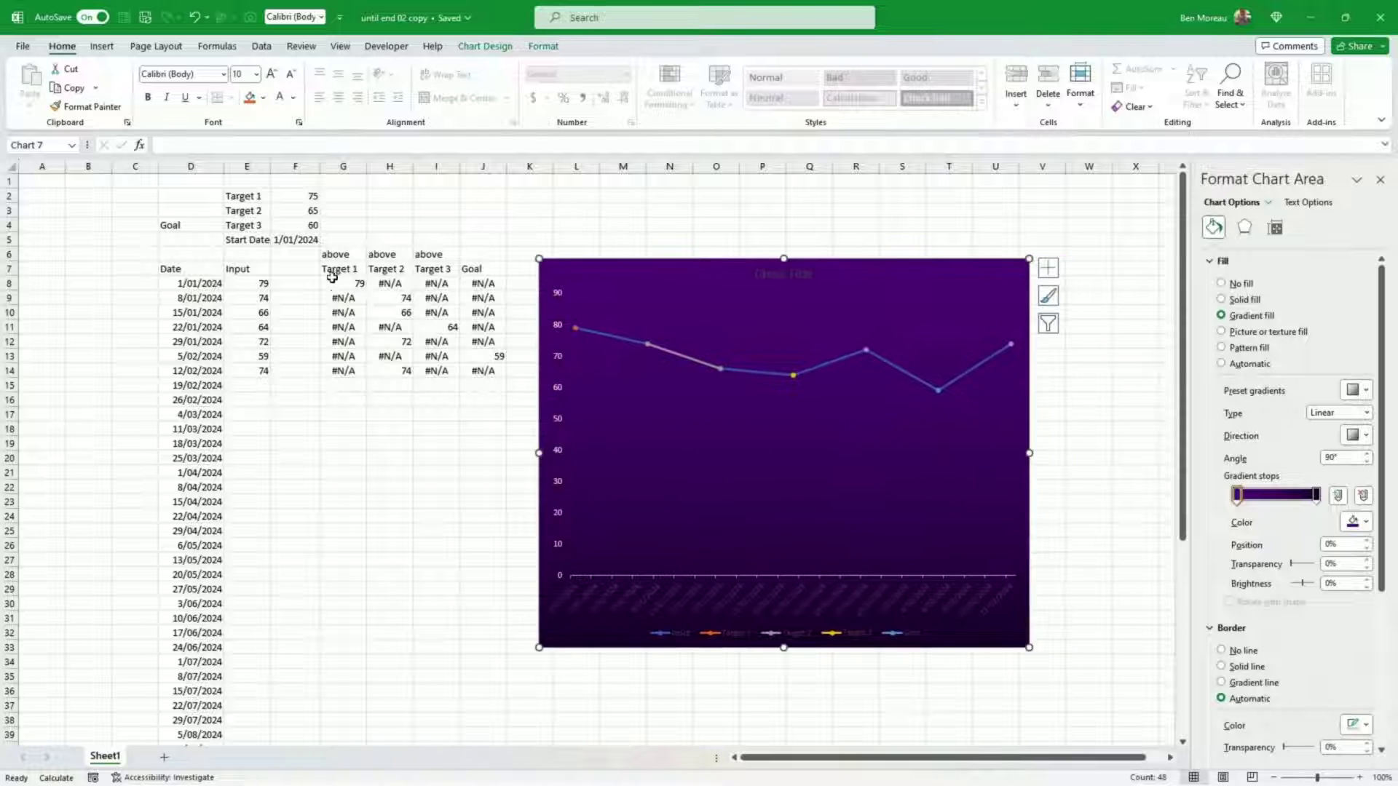
drag(330, 269, 481, 370)
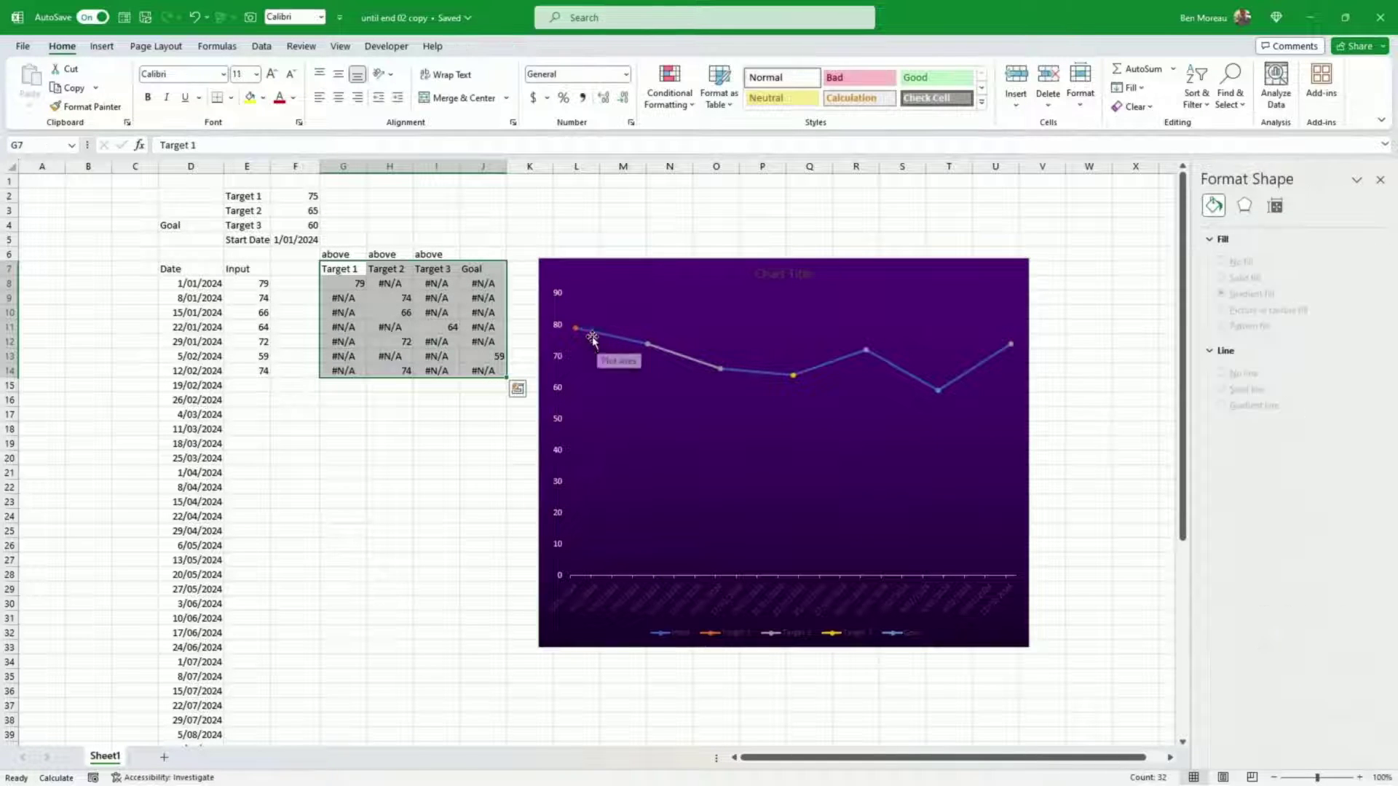
click(249, 272)
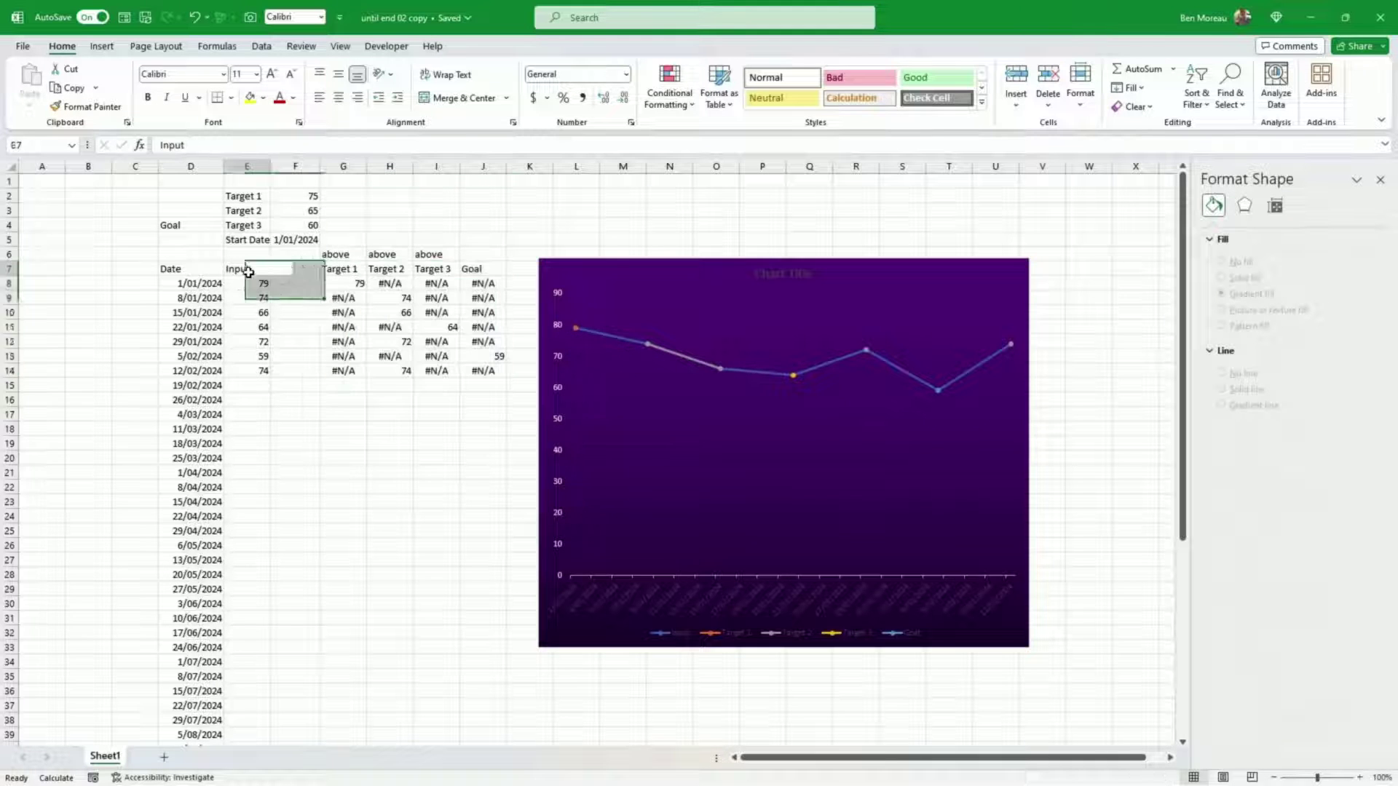
drag(249, 272, 250, 369)
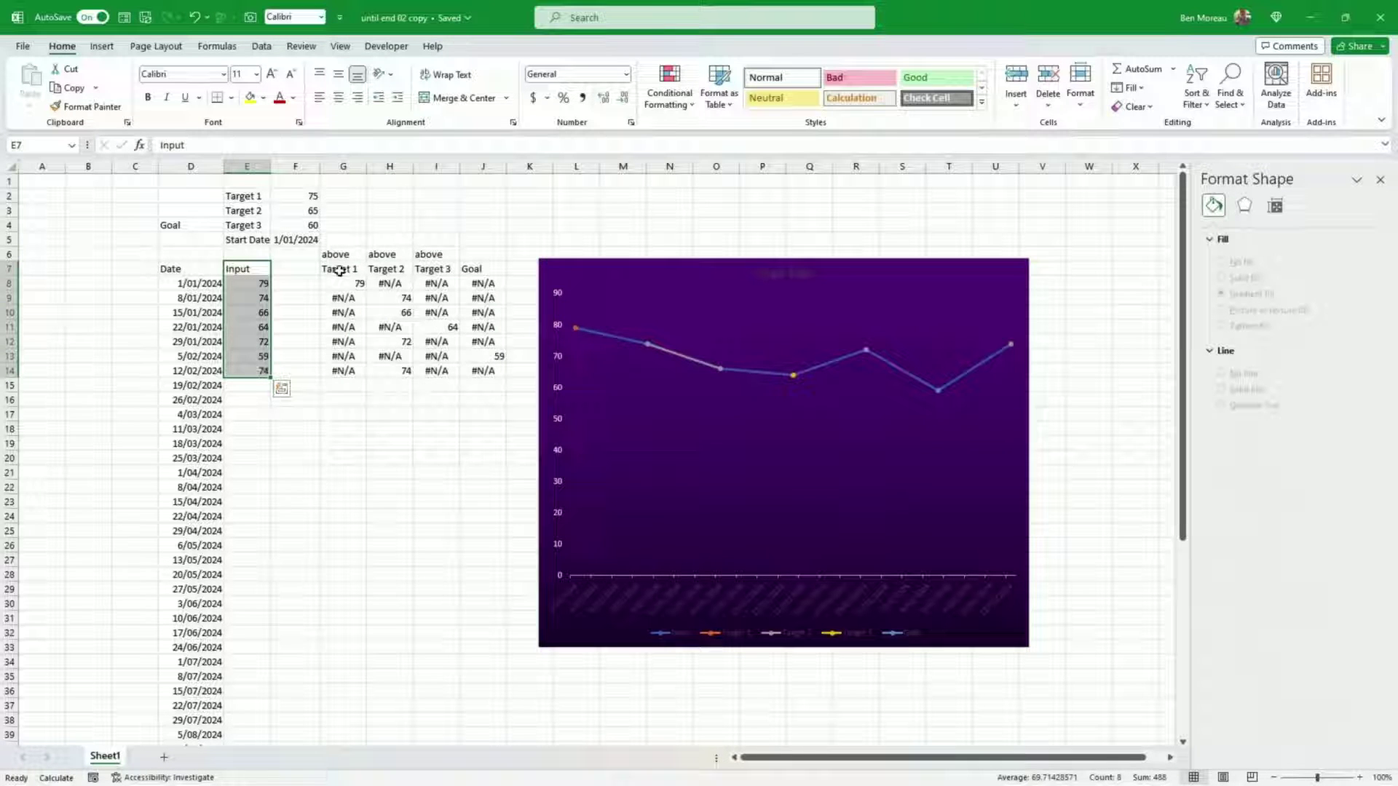
drag(340, 270, 484, 366)
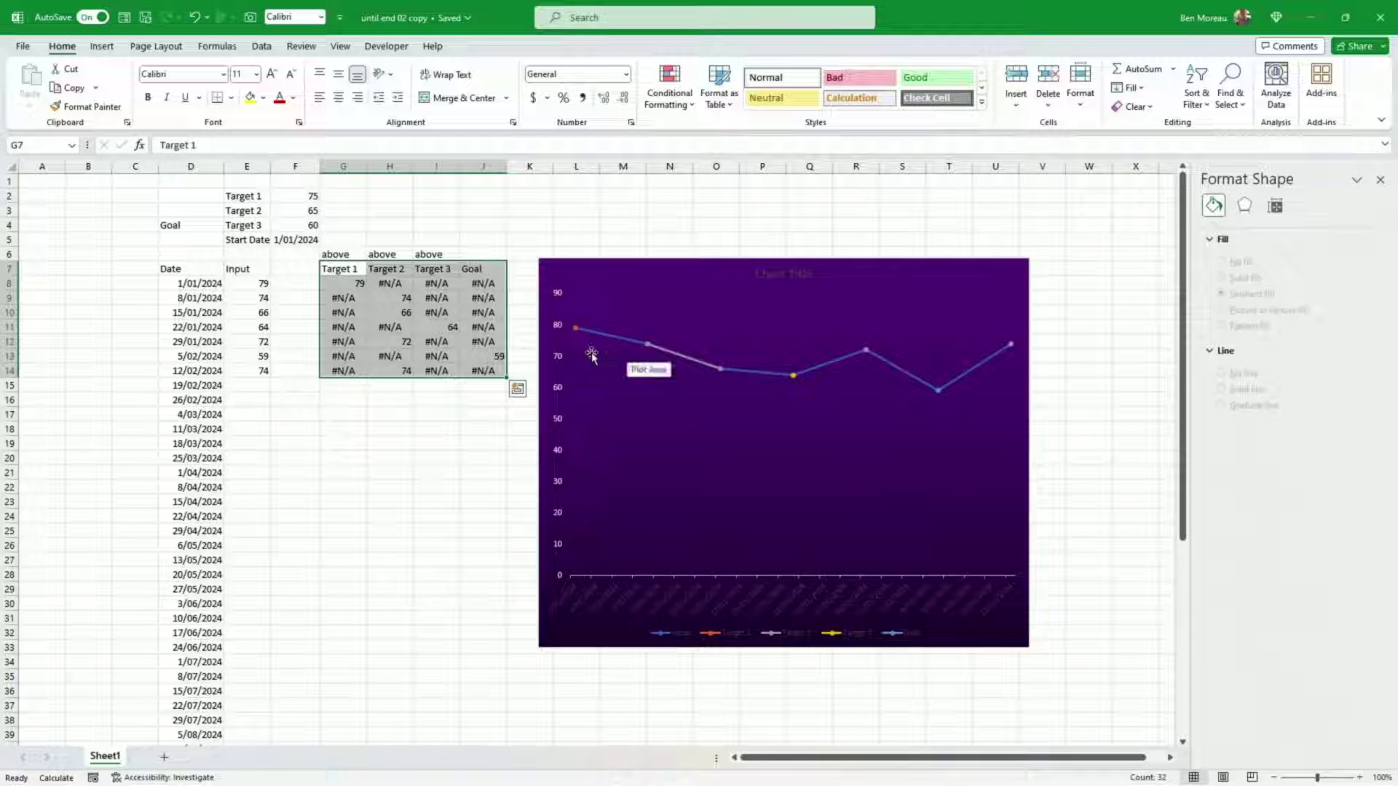
- Set the line of the chart's Target 1 series to No line
mouse_move(1012, 349)
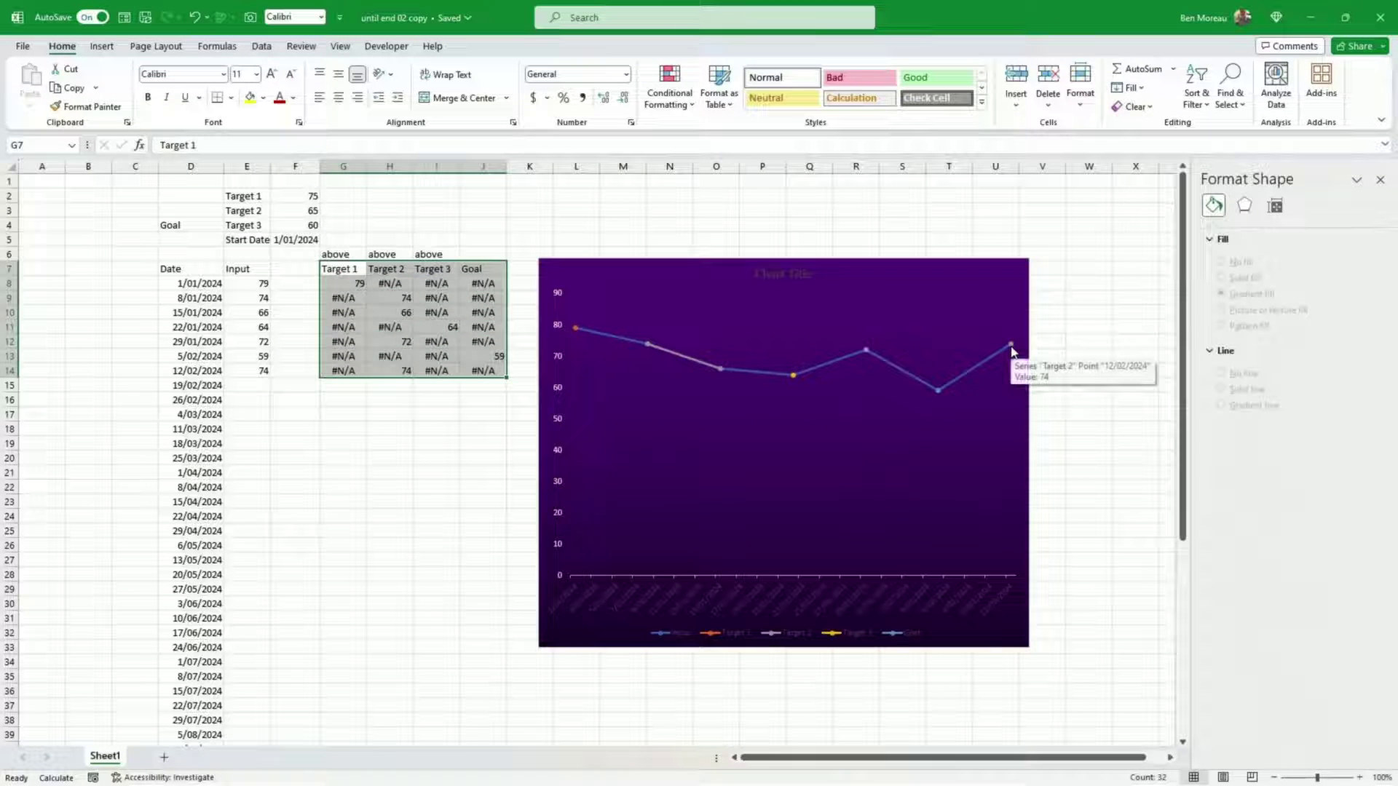
click(1012, 347)
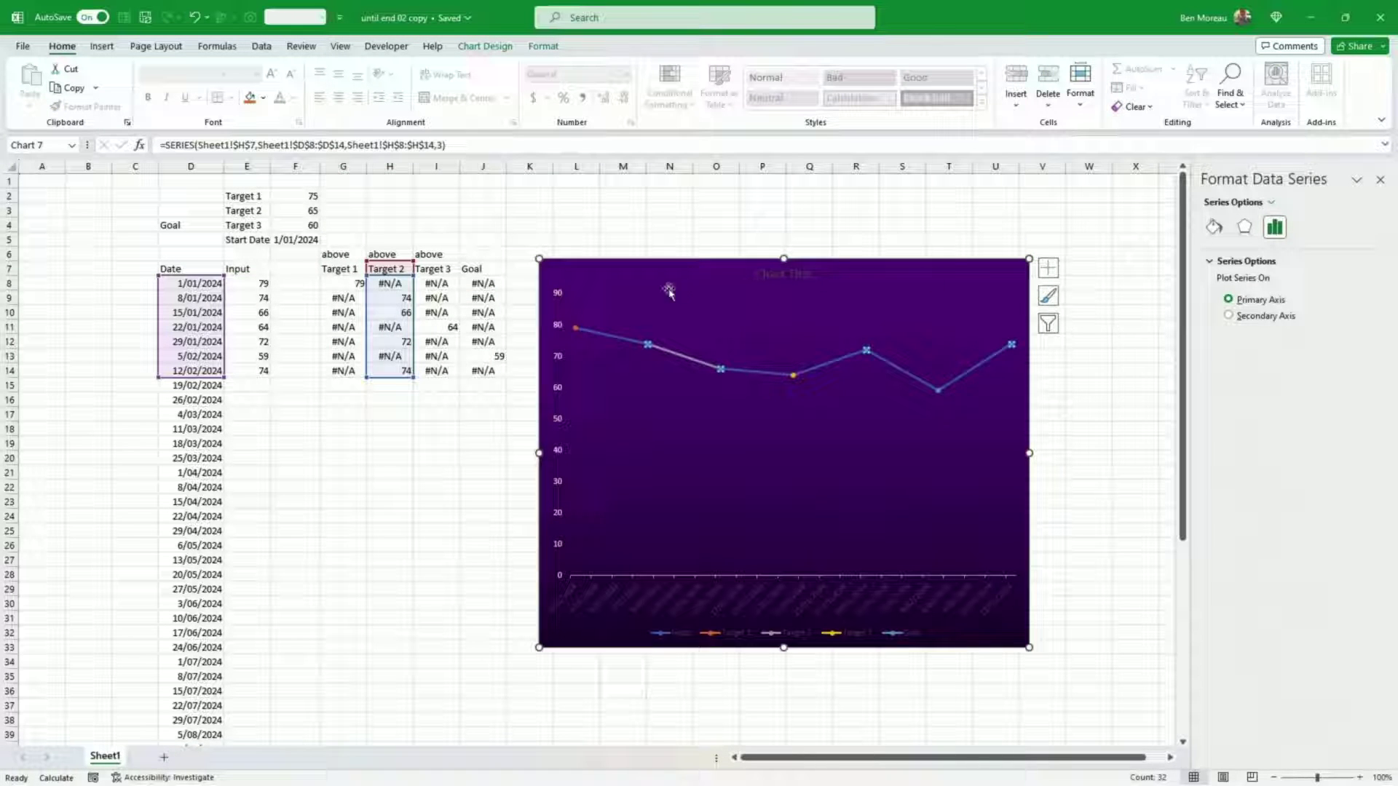
click(584, 334)
click(575, 329)
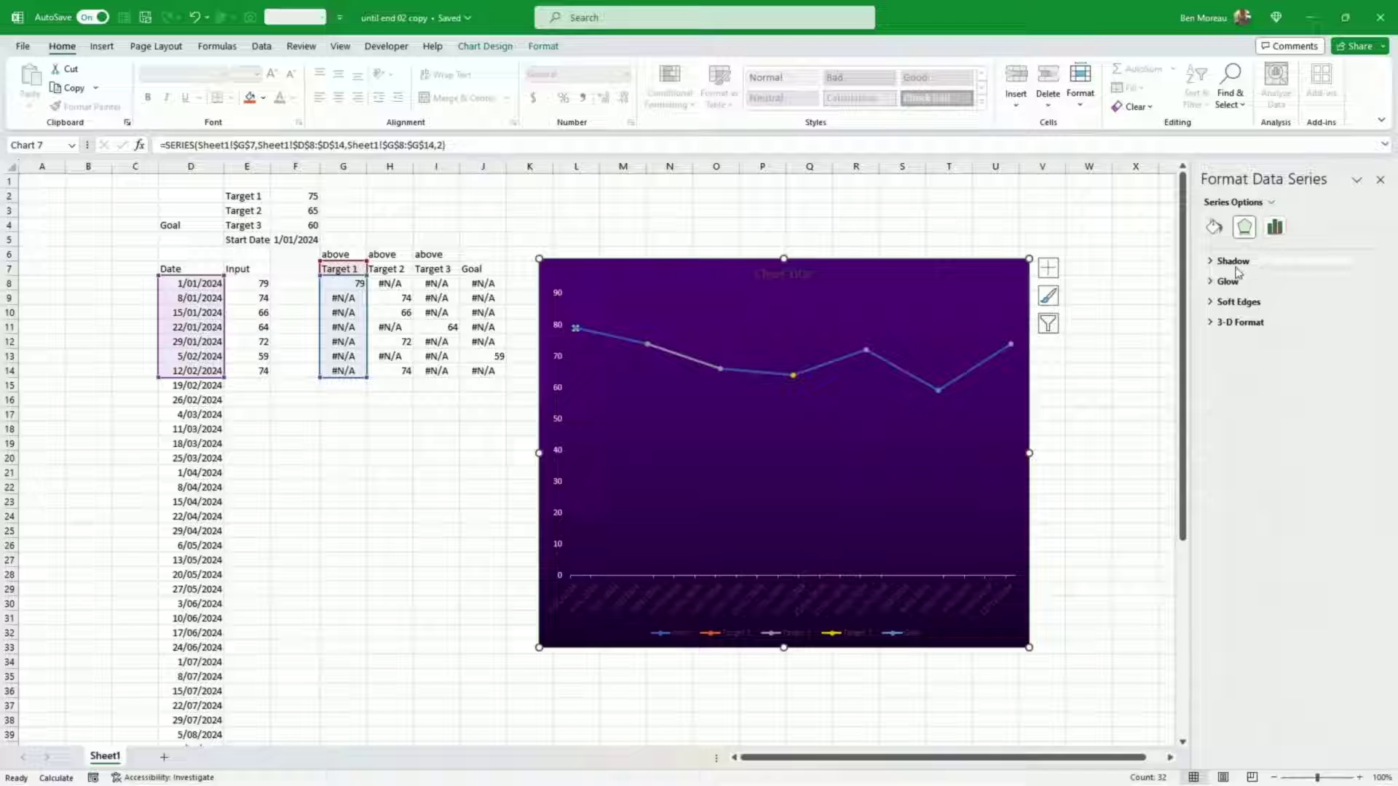
click(1214, 228)
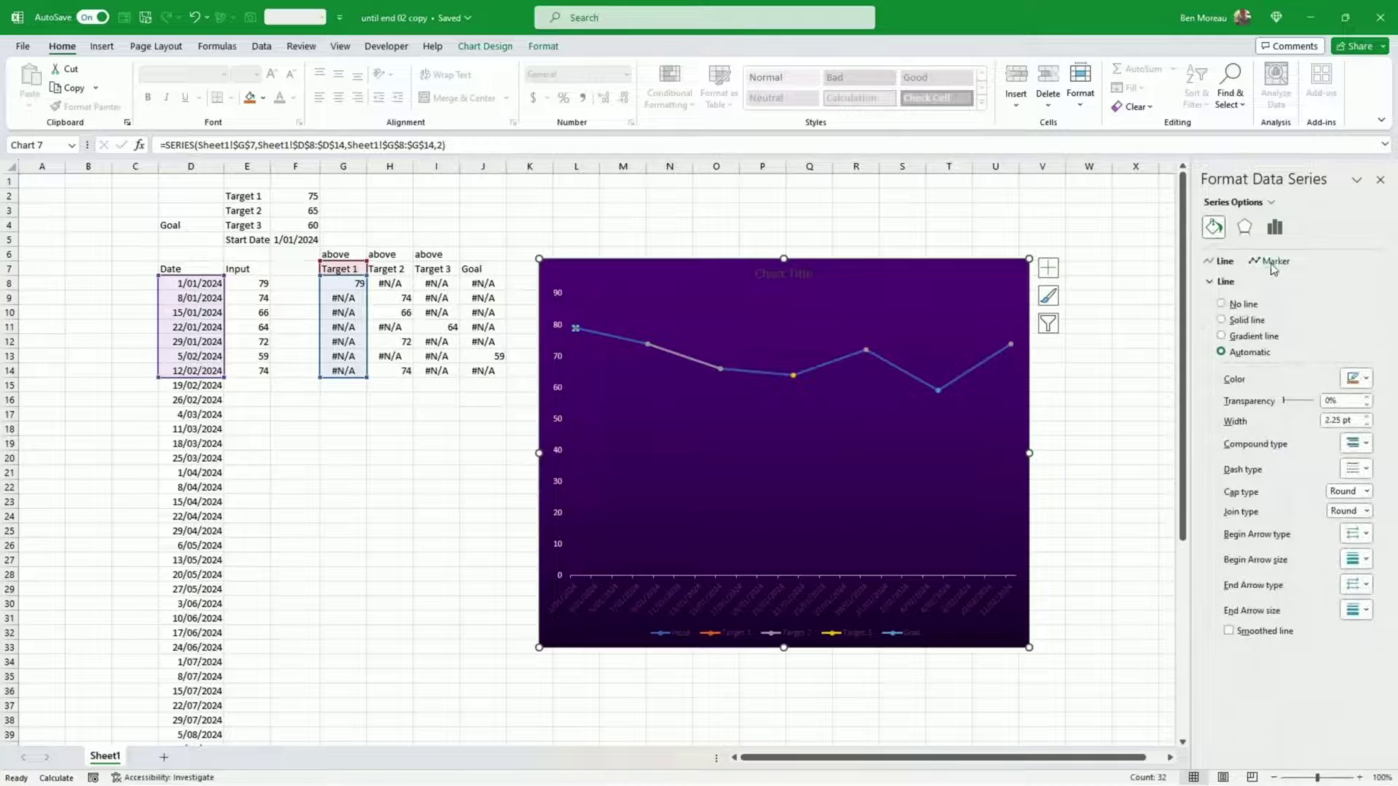
click(1222, 304)
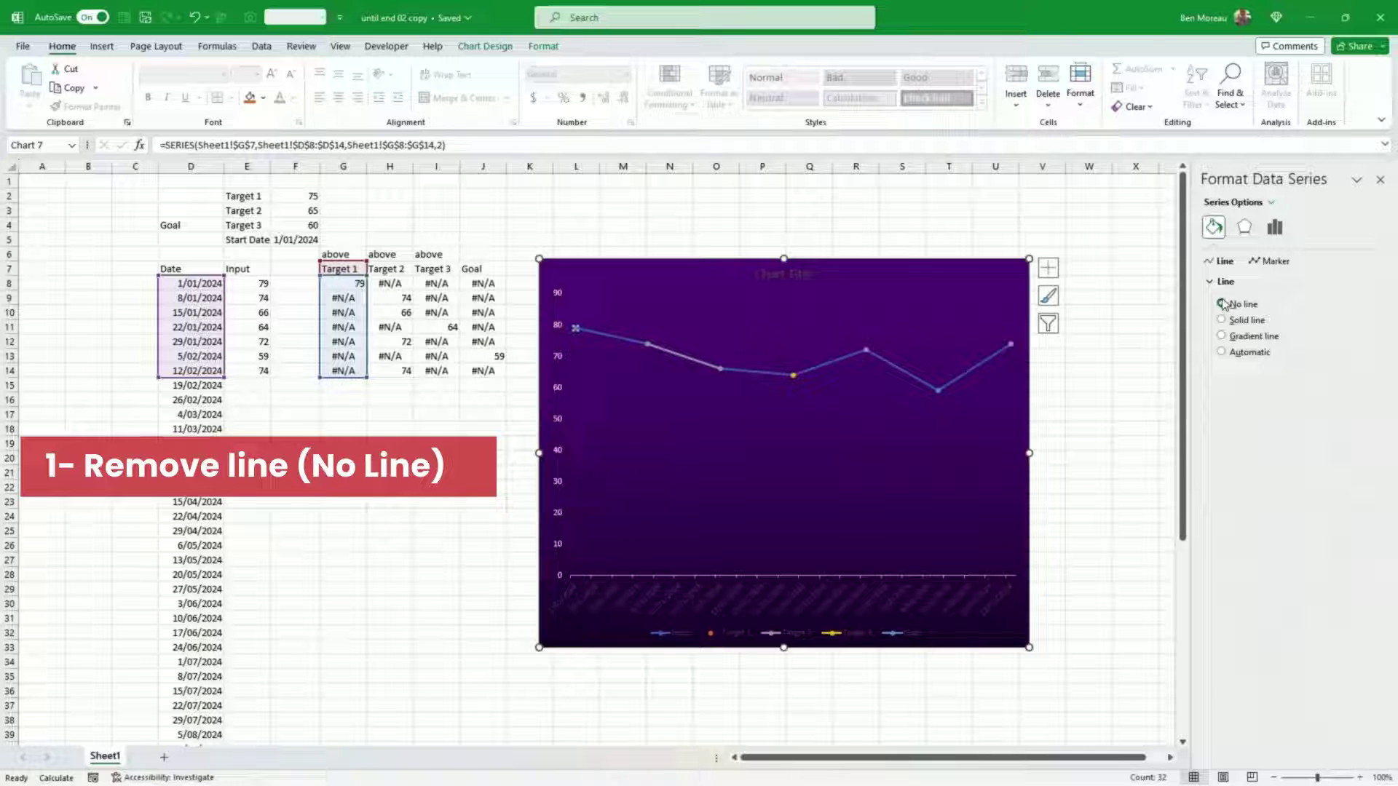
- Give the Target 1 series a built-in round marker of size 7 with a solid white fill
click(1286, 265)
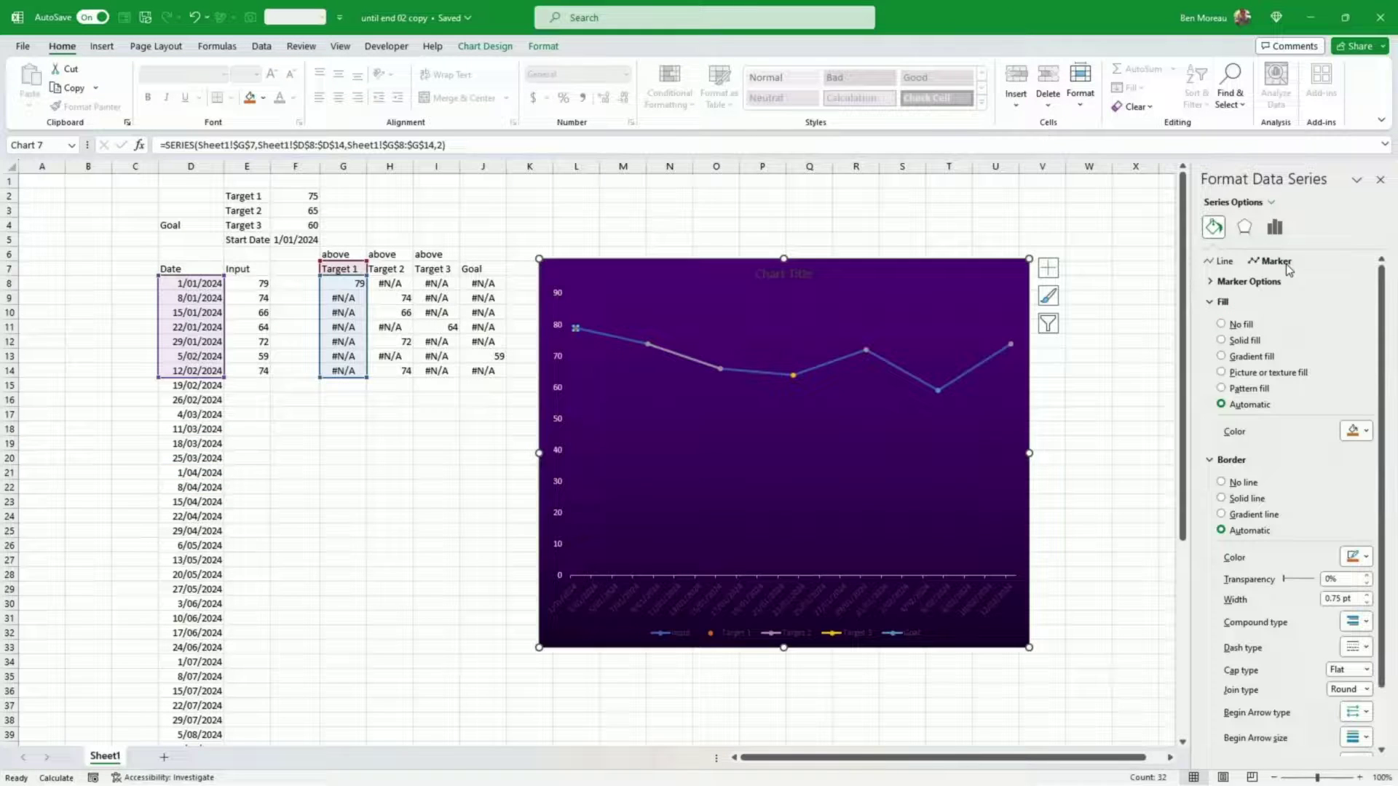
click(1222, 284)
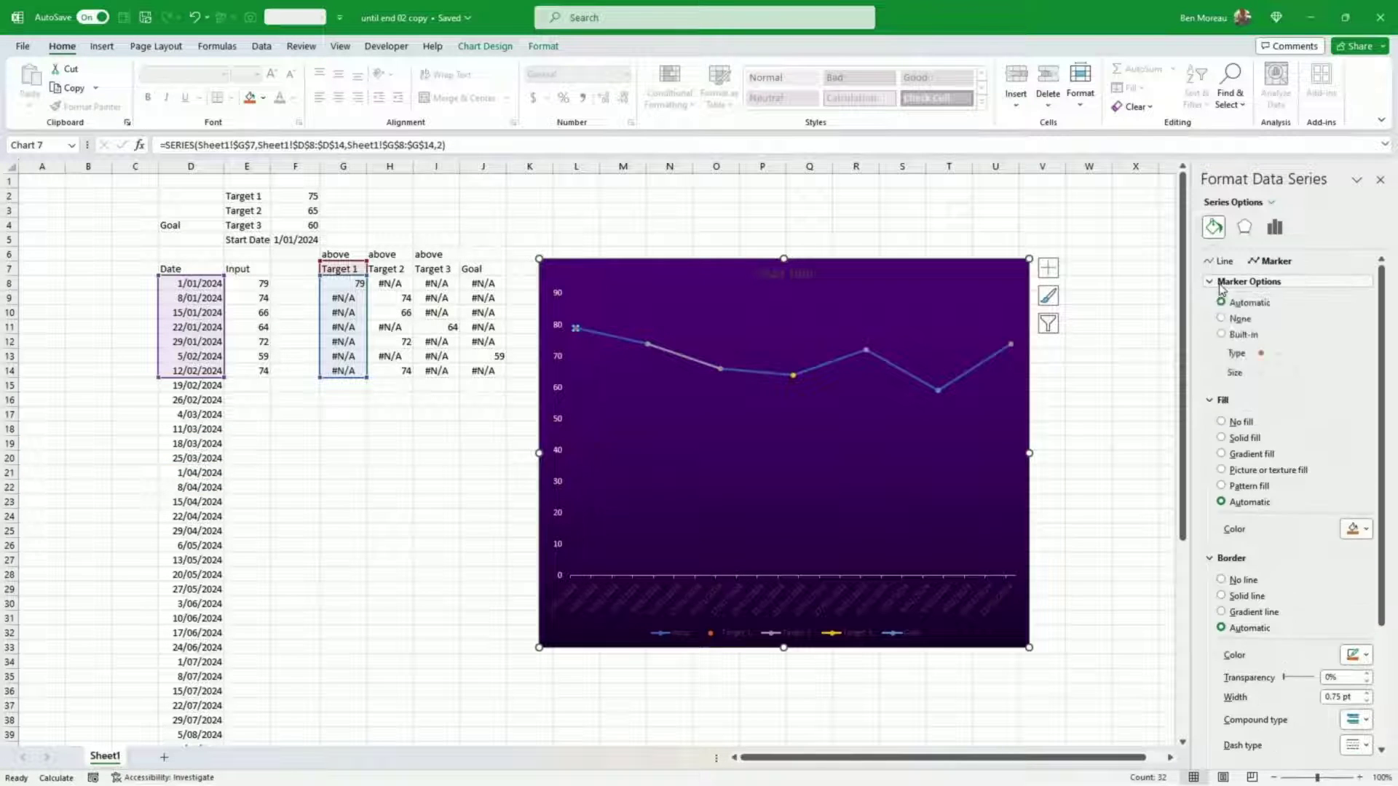
click(1222, 335)
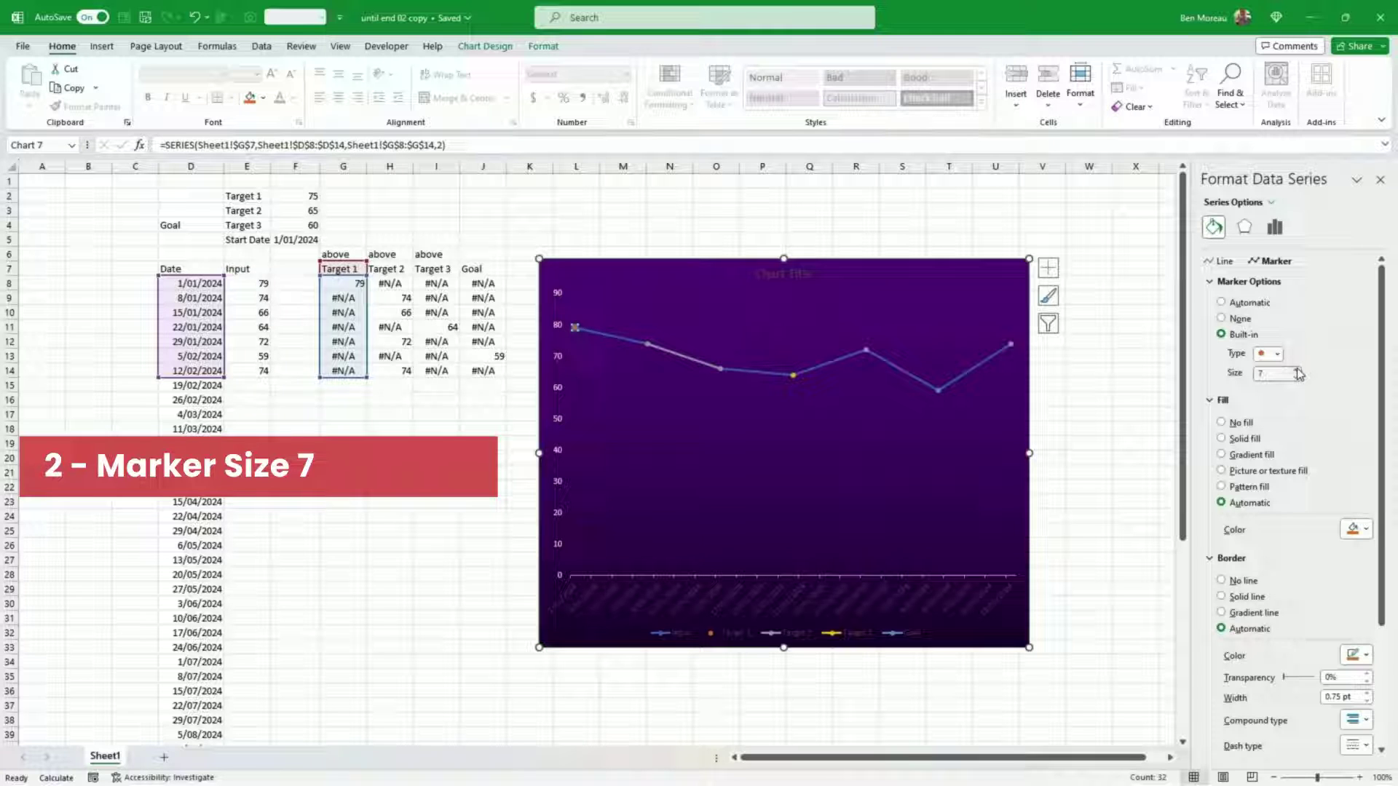
click(1246, 437)
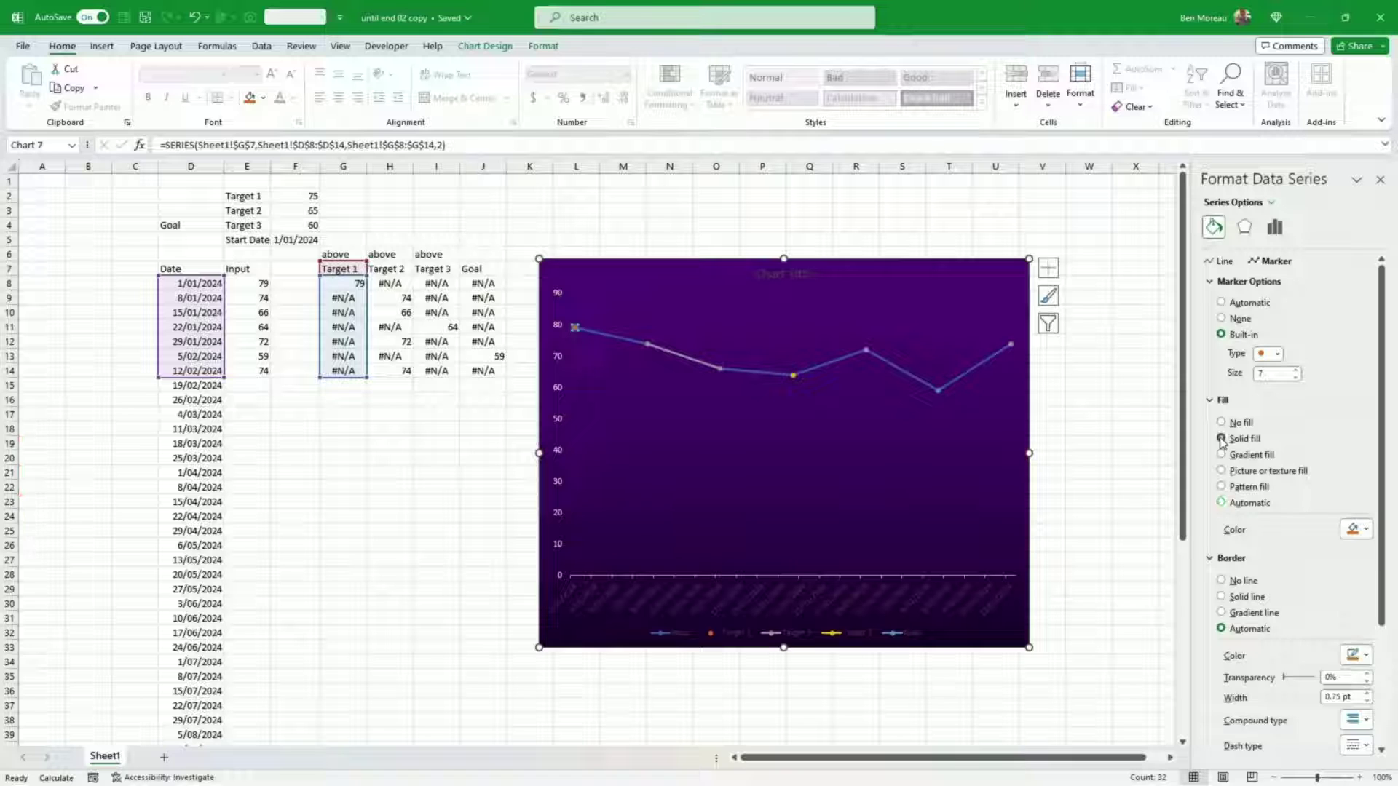
click(1366, 530)
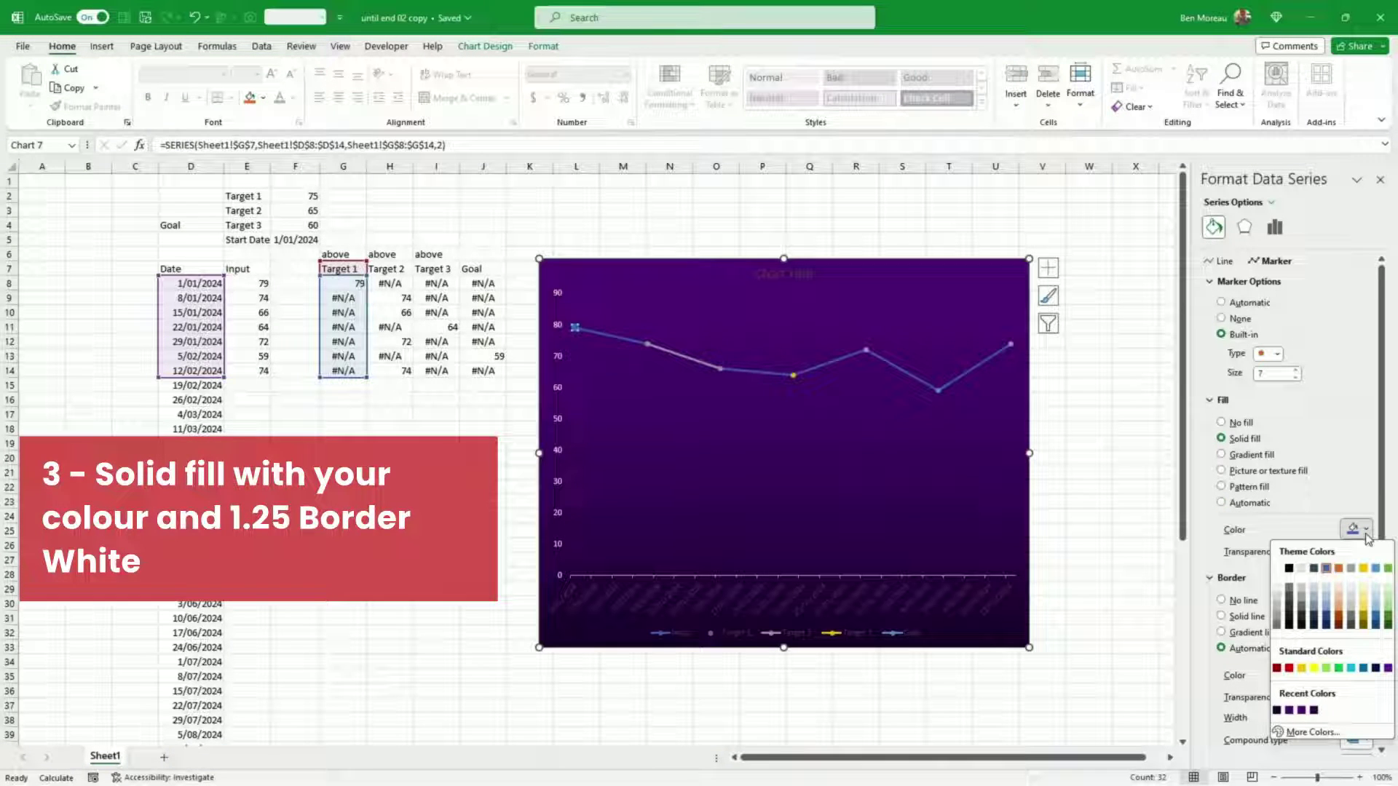
click(1376, 601)
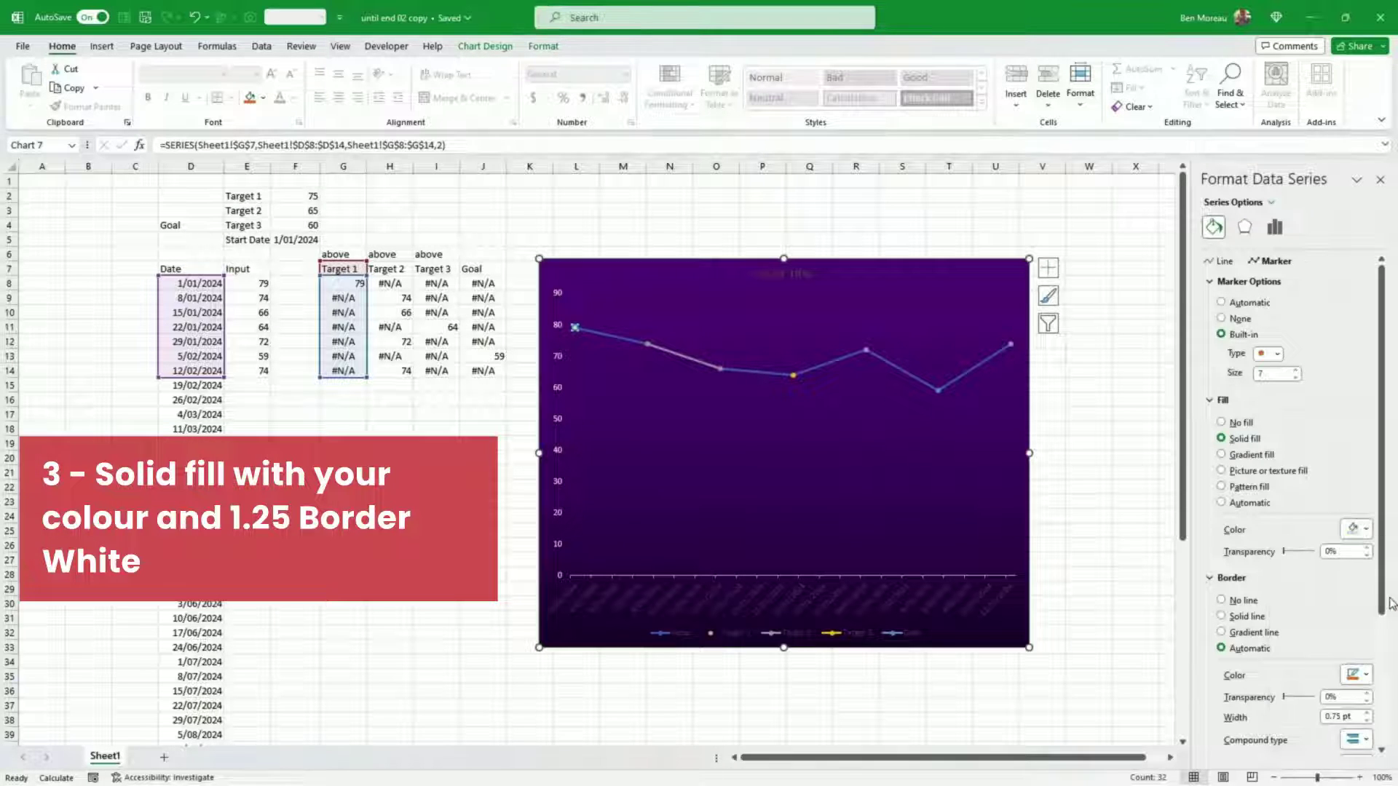
- Give the Target 1 markers a solid white border 1.25 pt wide and deselect the chart
scroll(1286, 616, down, 2)
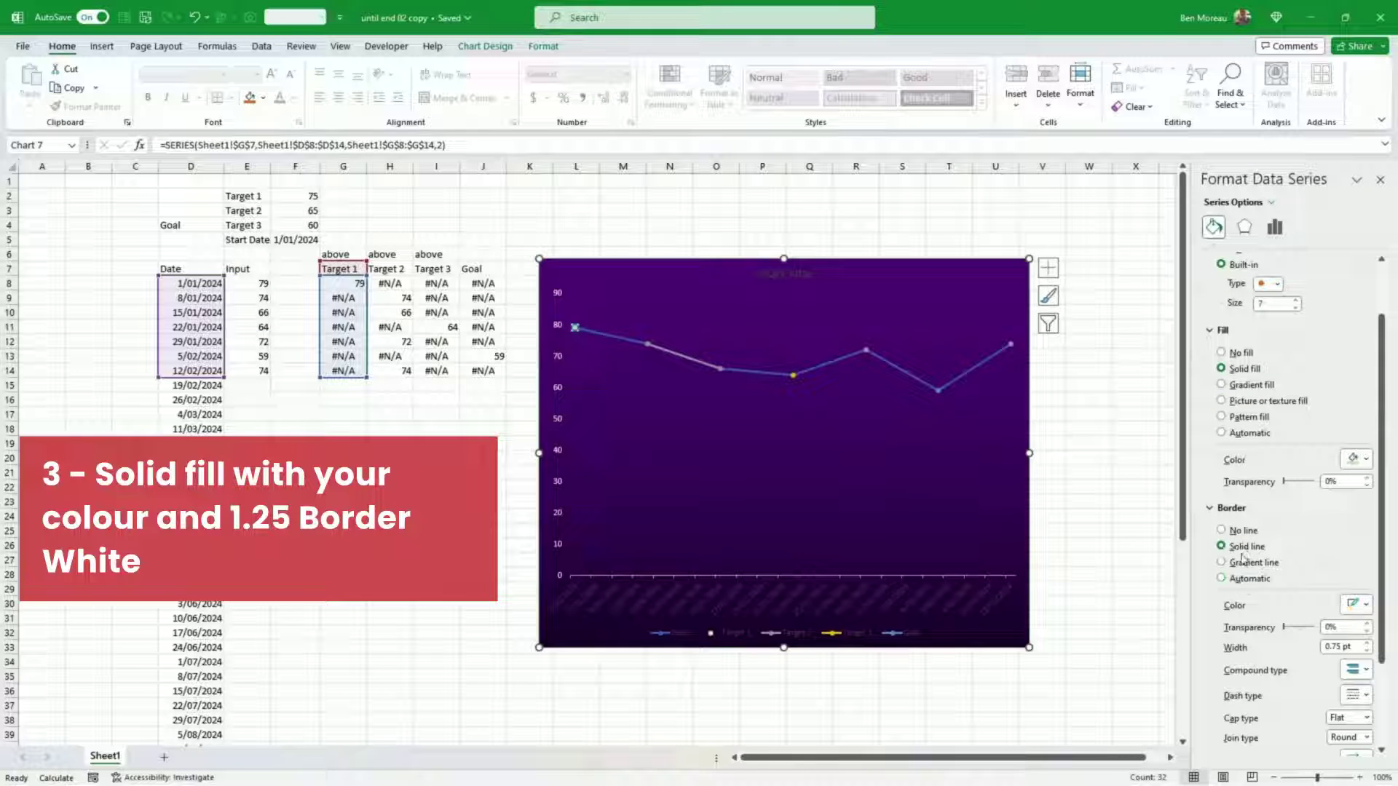
click(1366, 606)
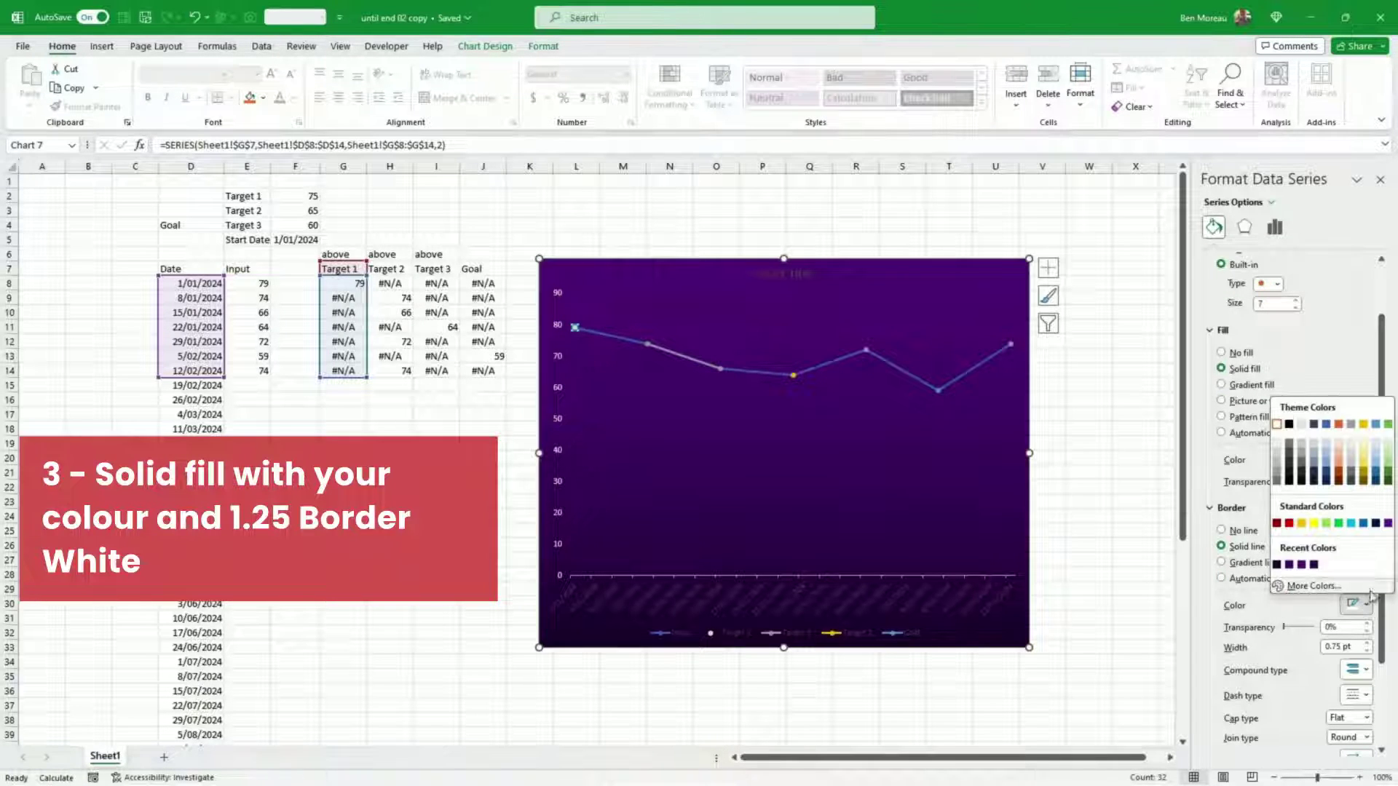
click(1278, 425)
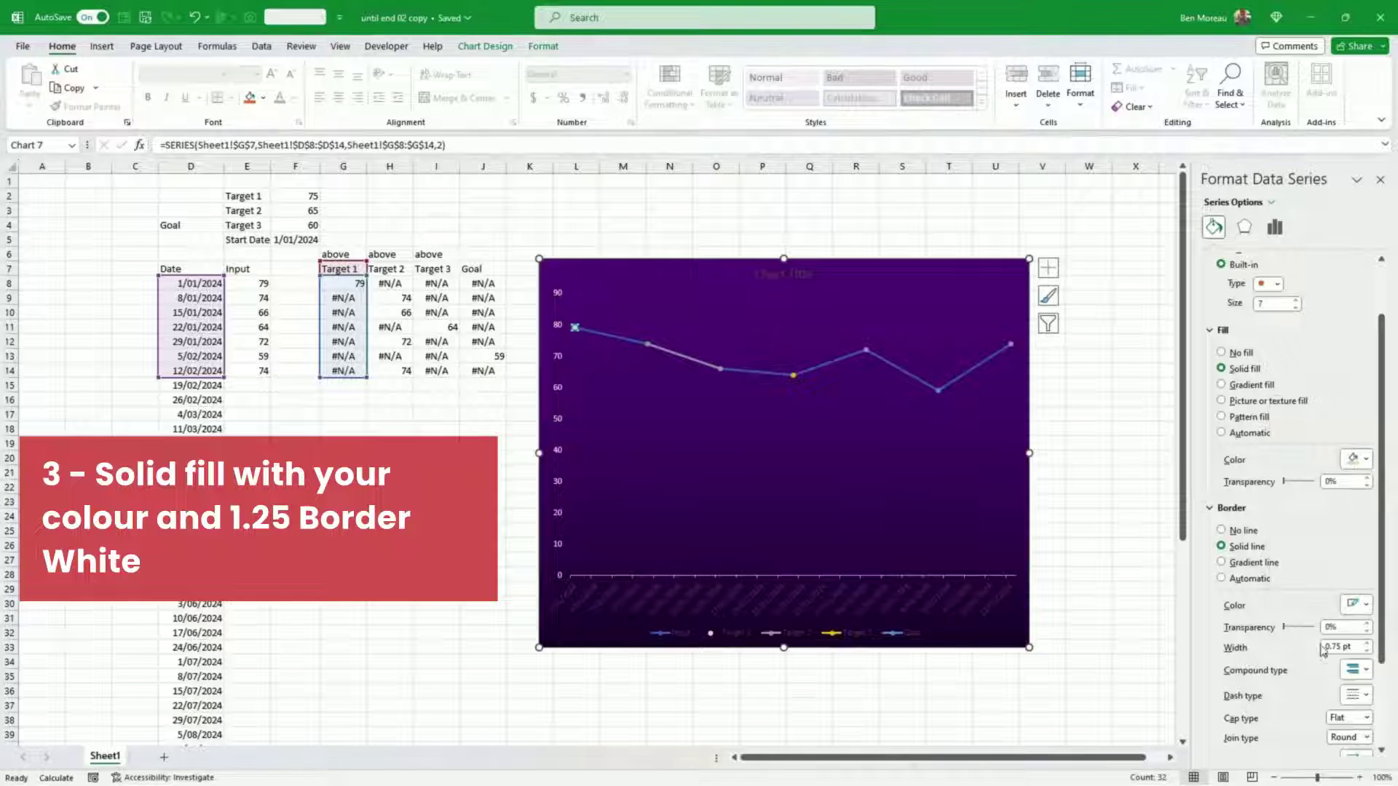
click(1369, 644)
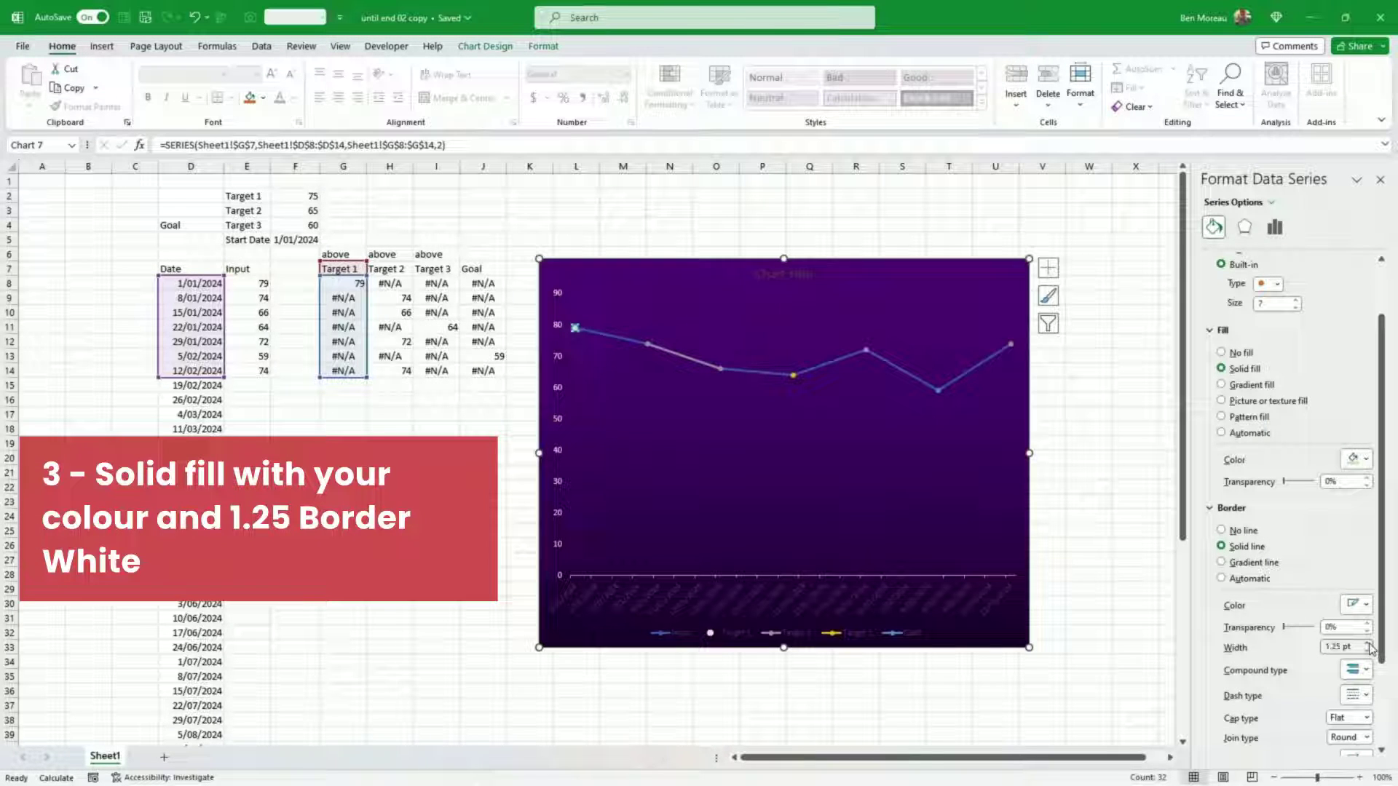
click(1061, 617)
mouse_move(575, 331)
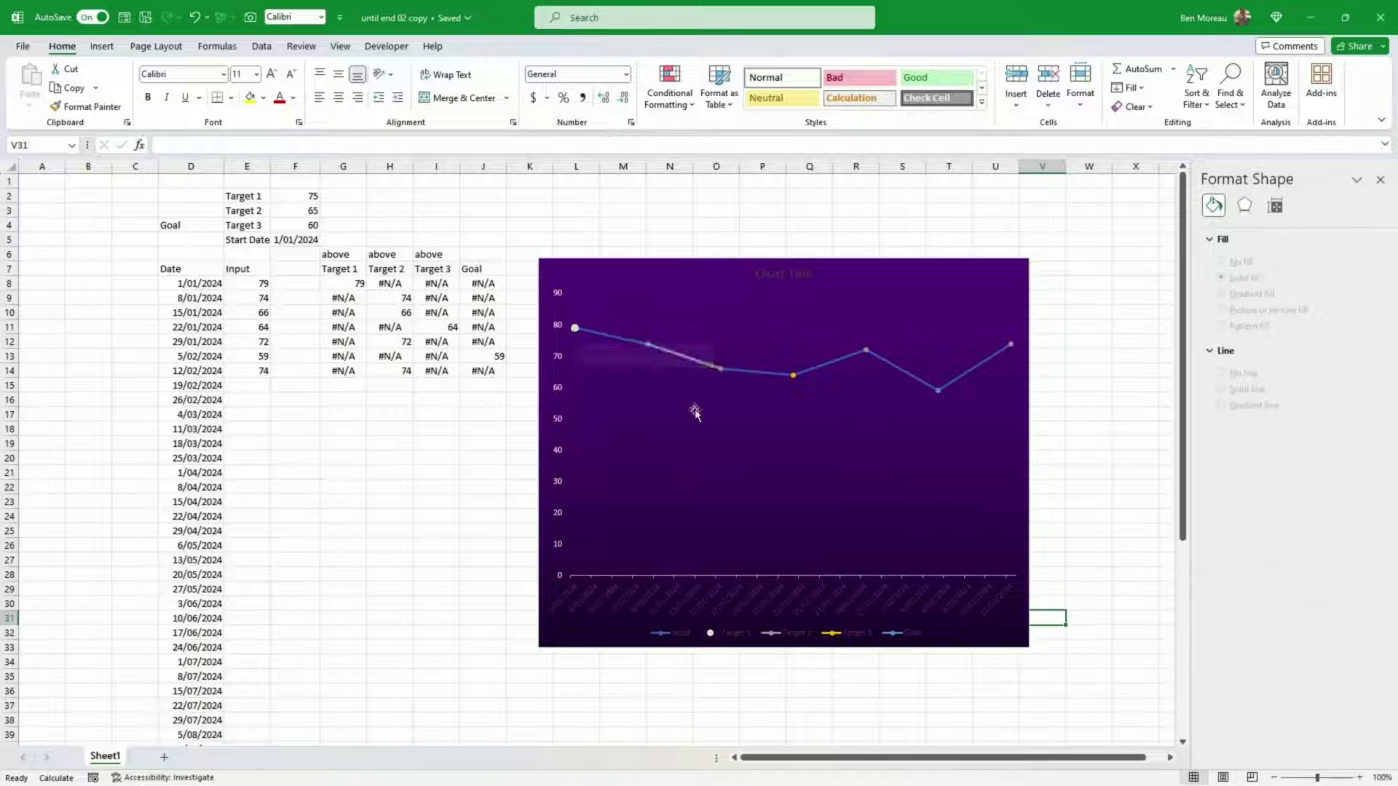
- Give the chart's Target 2 series a built-in round marker of size 7 with a solid, light theme-colour fill
click(647, 344)
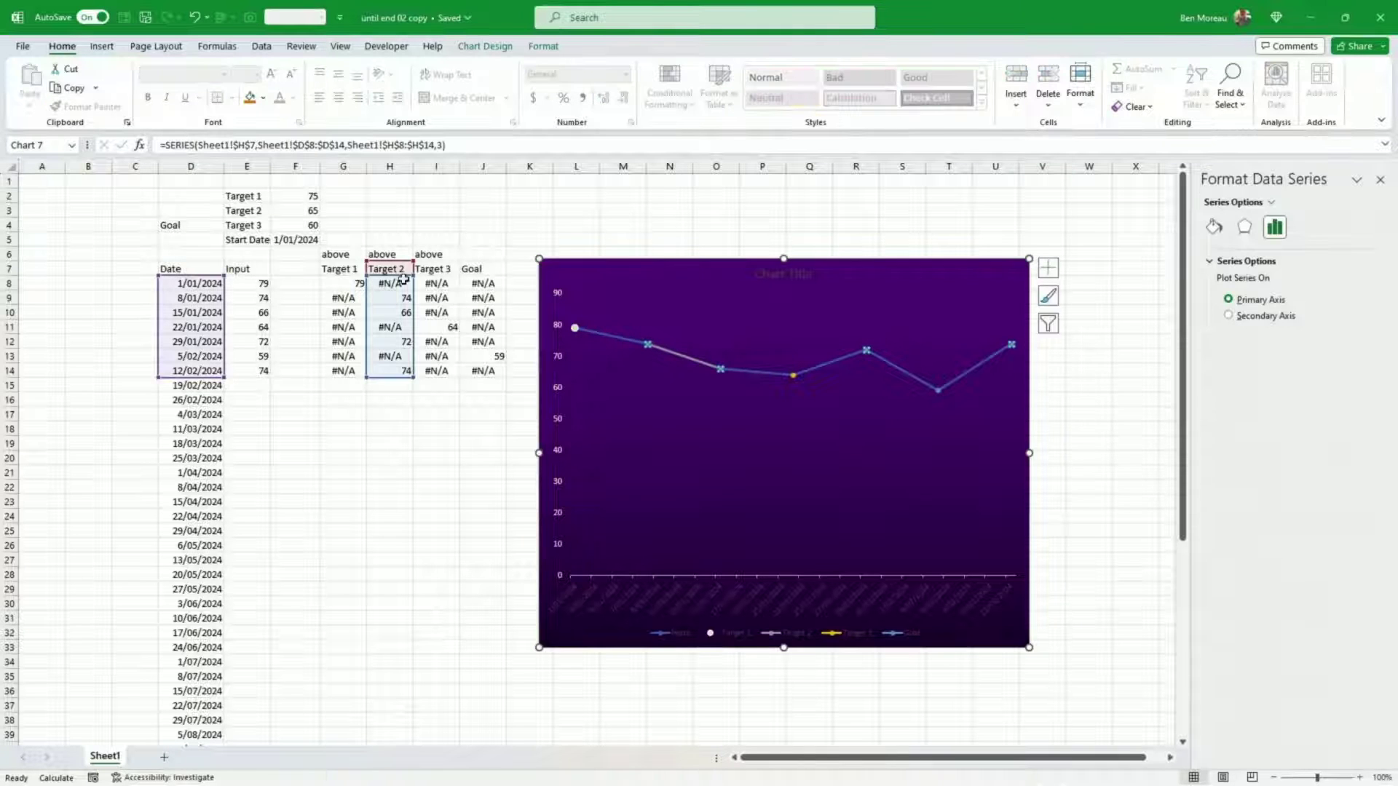
click(1215, 227)
click(1289, 262)
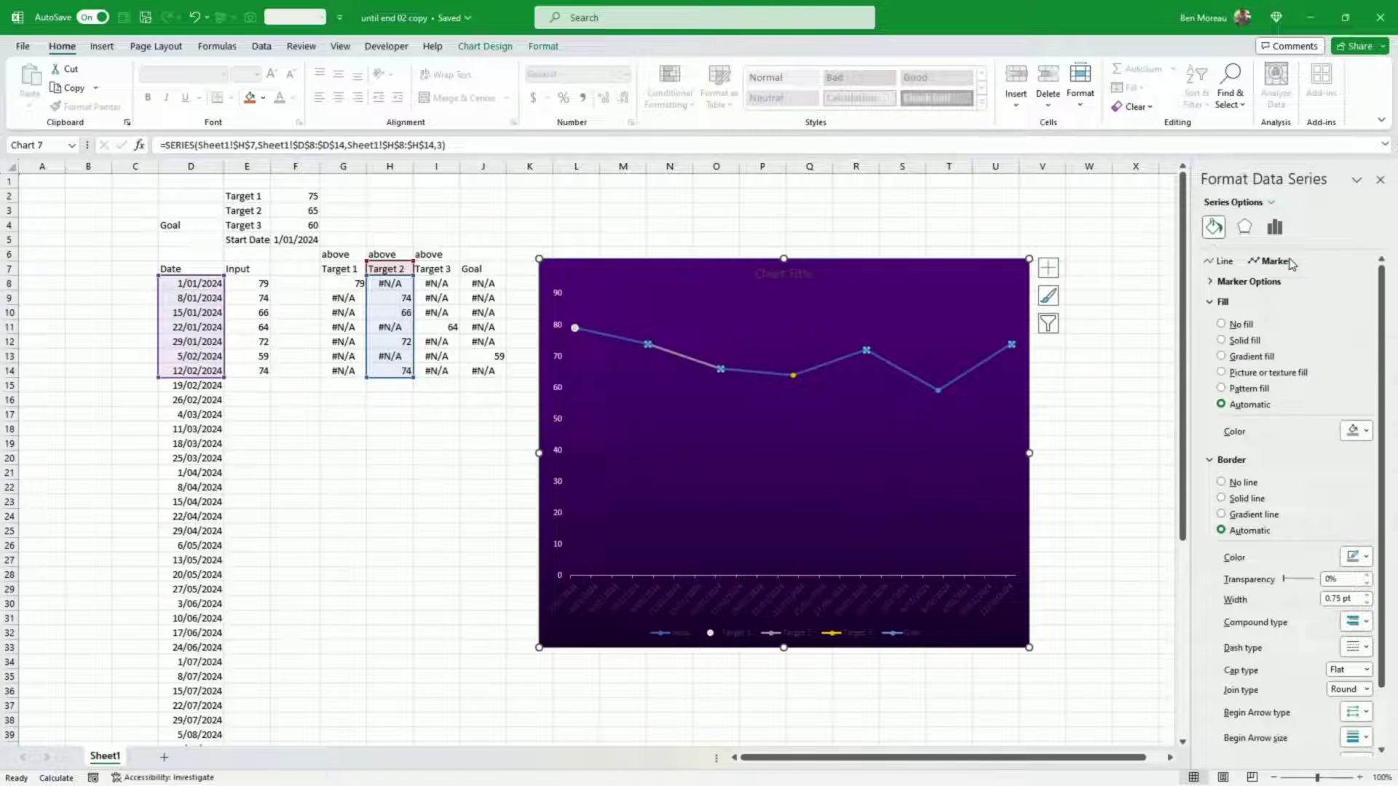
click(1212, 282)
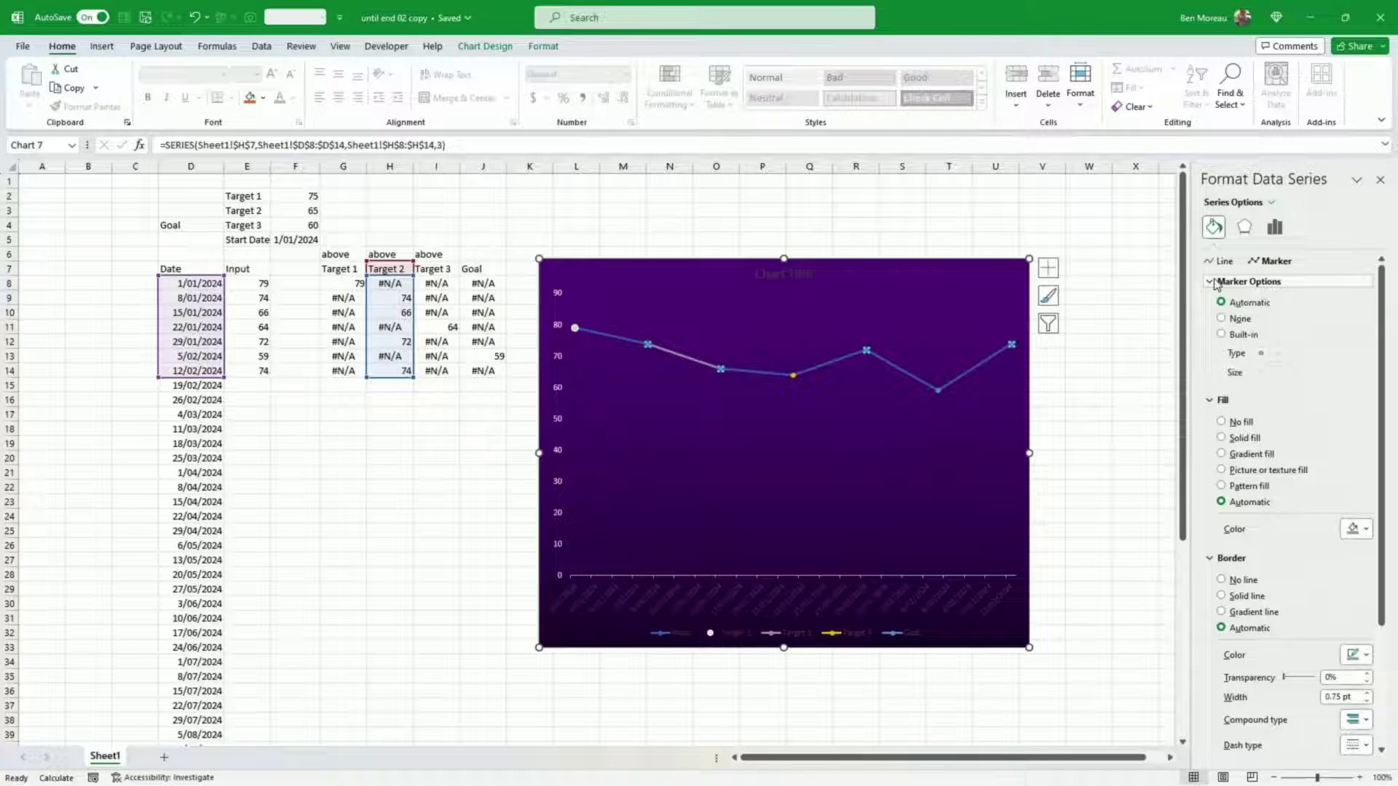
click(1222, 334)
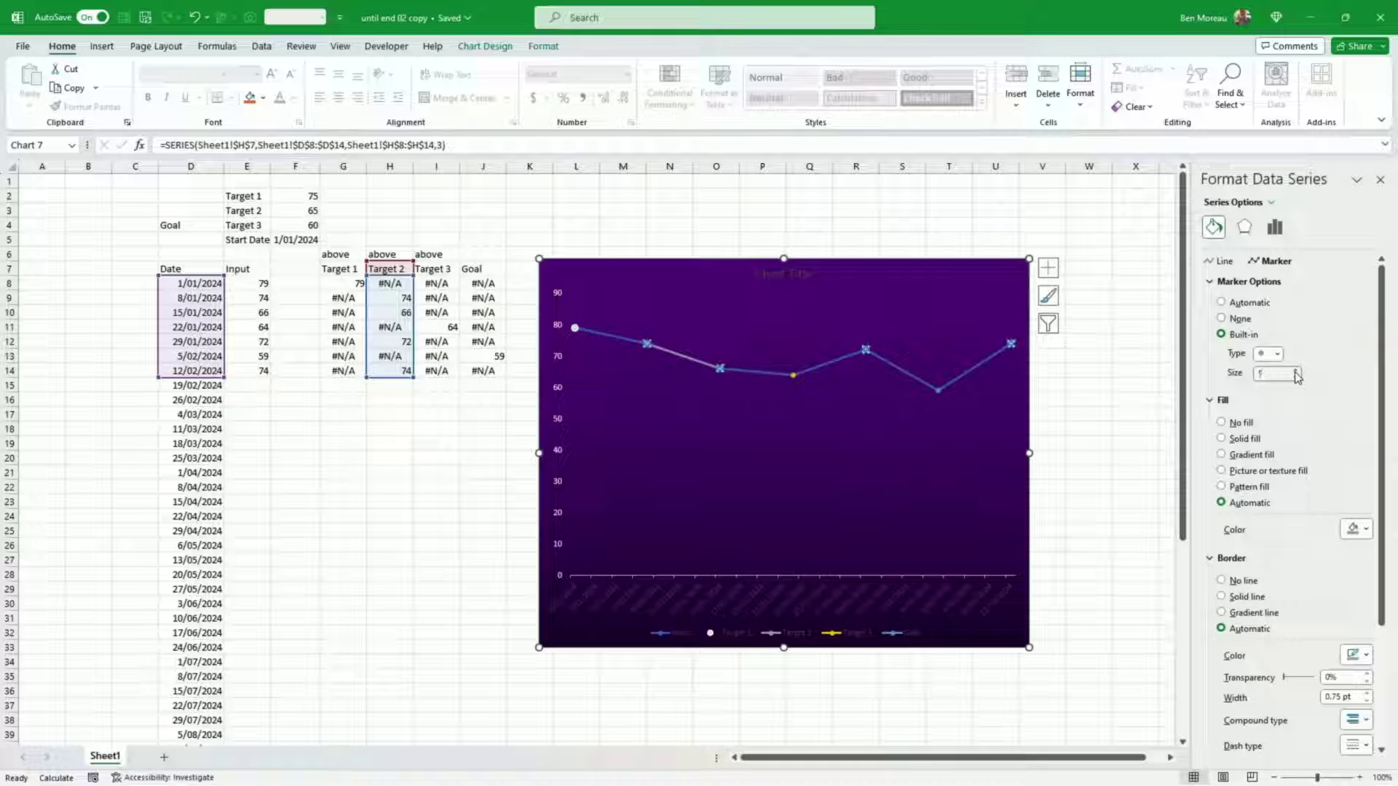
click(1296, 371)
click(1296, 370)
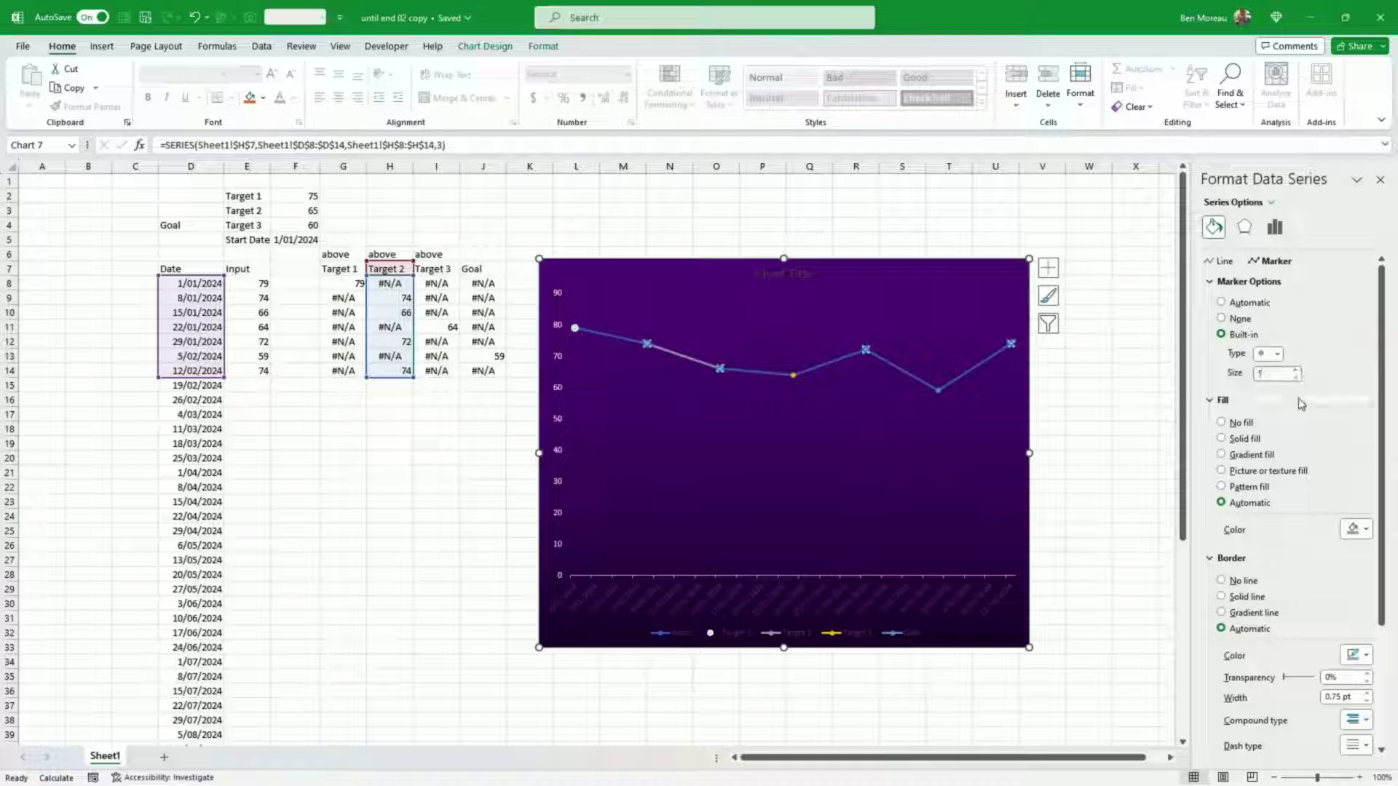
click(1222, 440)
click(1369, 529)
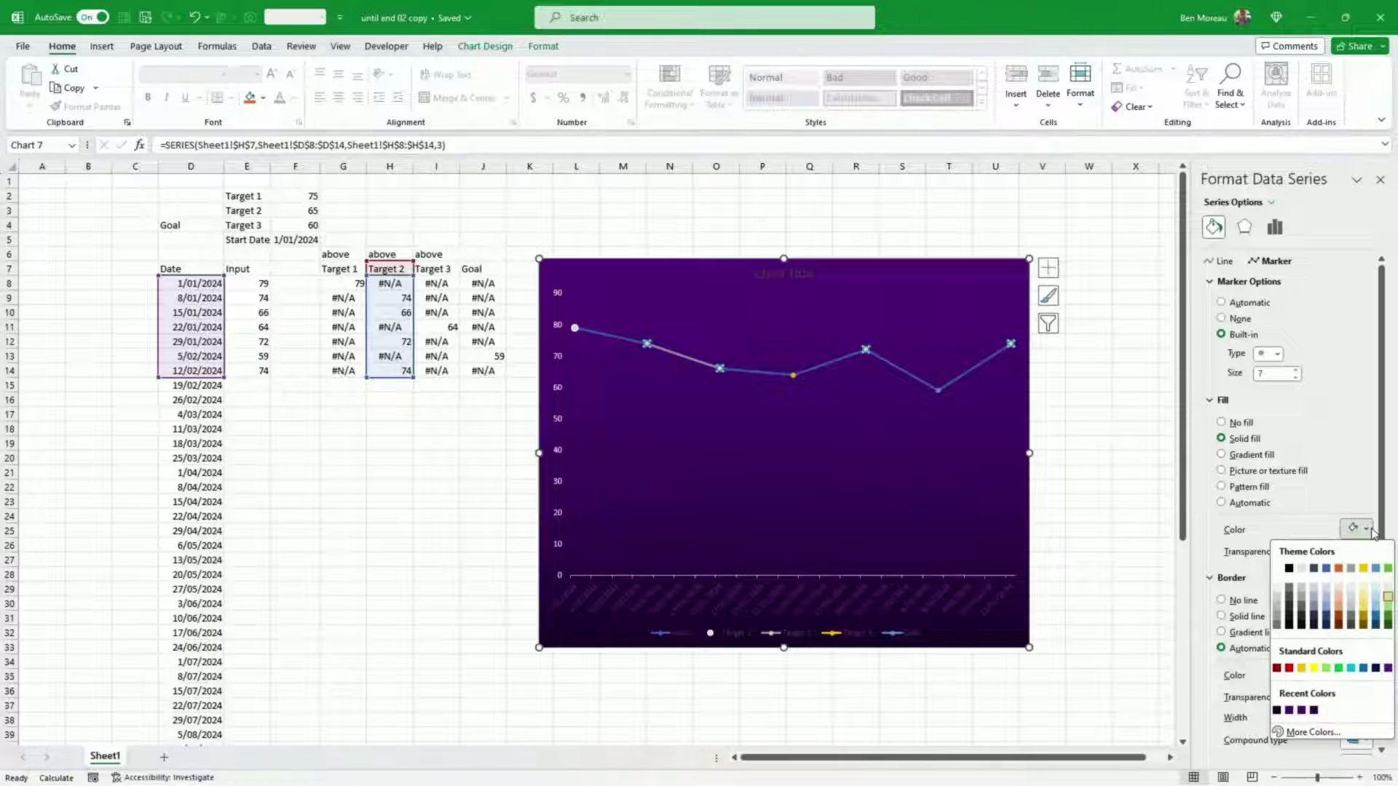
click(1378, 602)
- Give the Target 2 markers a solid white border 1.25 pt wide and deselect the chart
scroll(1281, 572, down, 2)
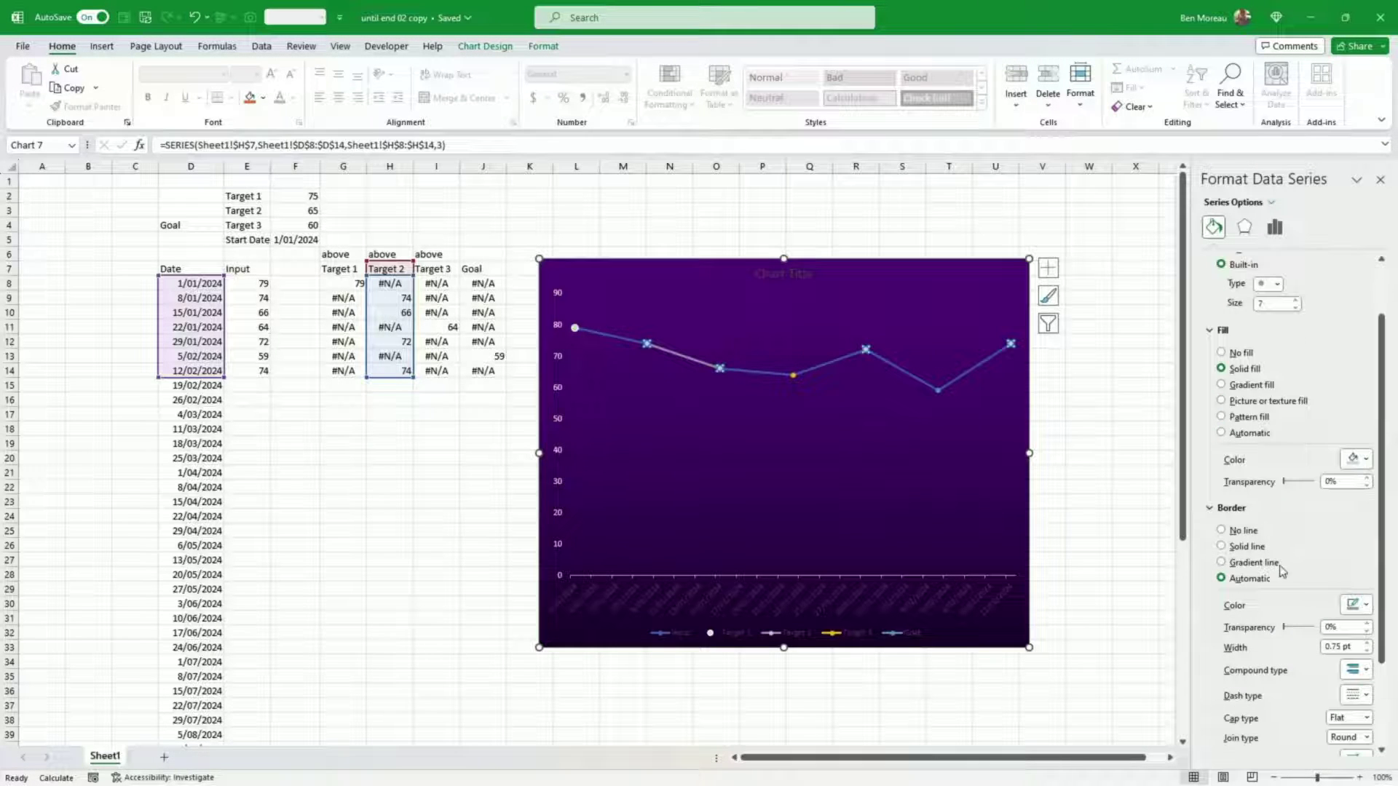
click(1356, 604)
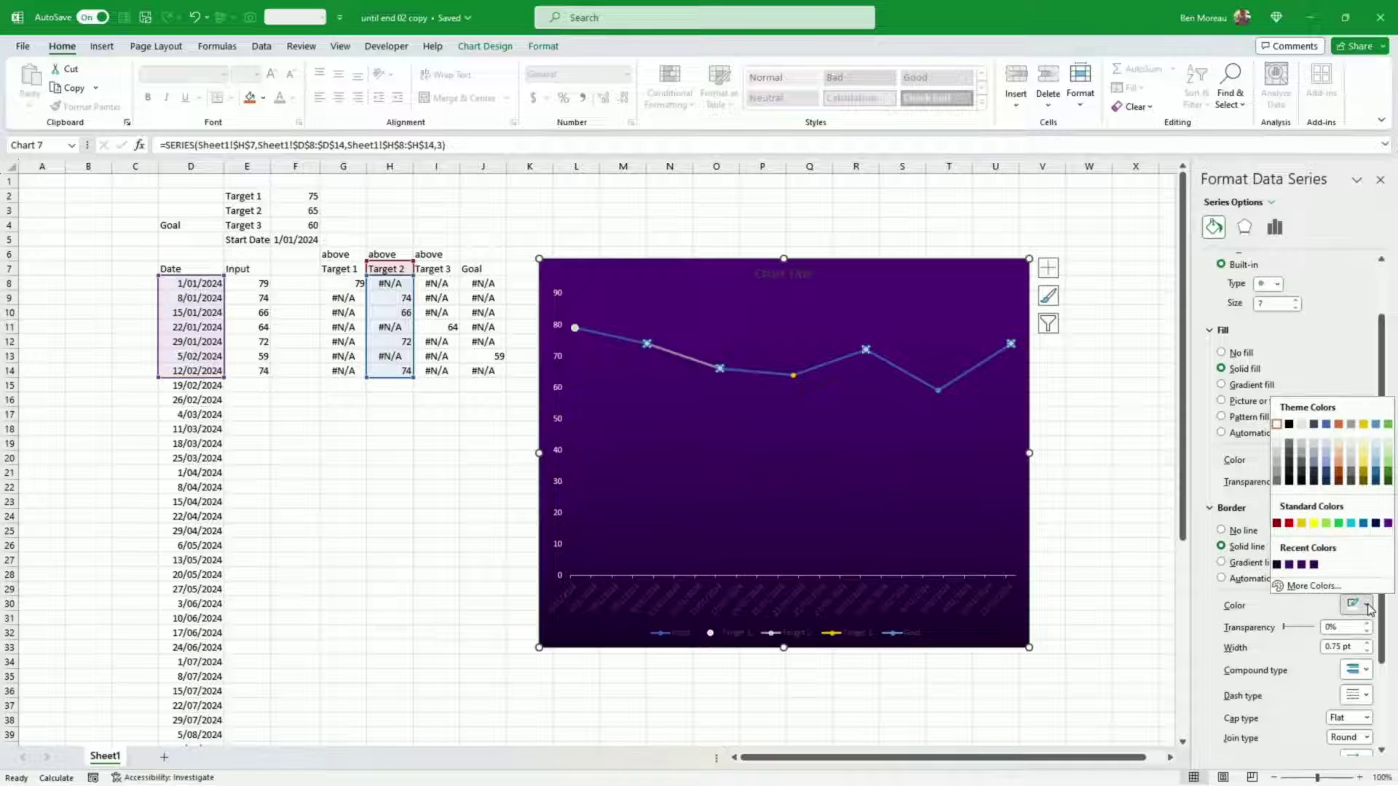
click(1367, 644)
click(1367, 643)
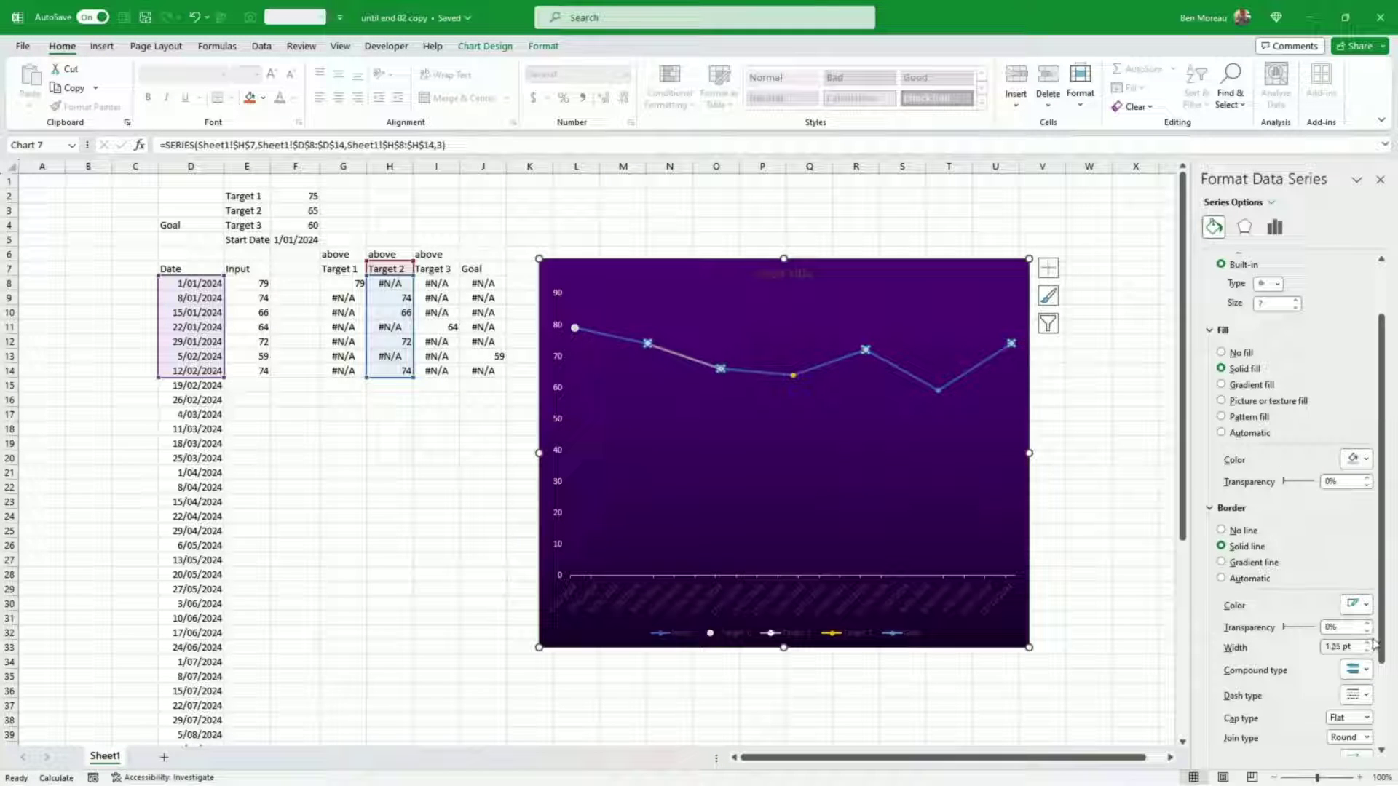
click(1118, 622)
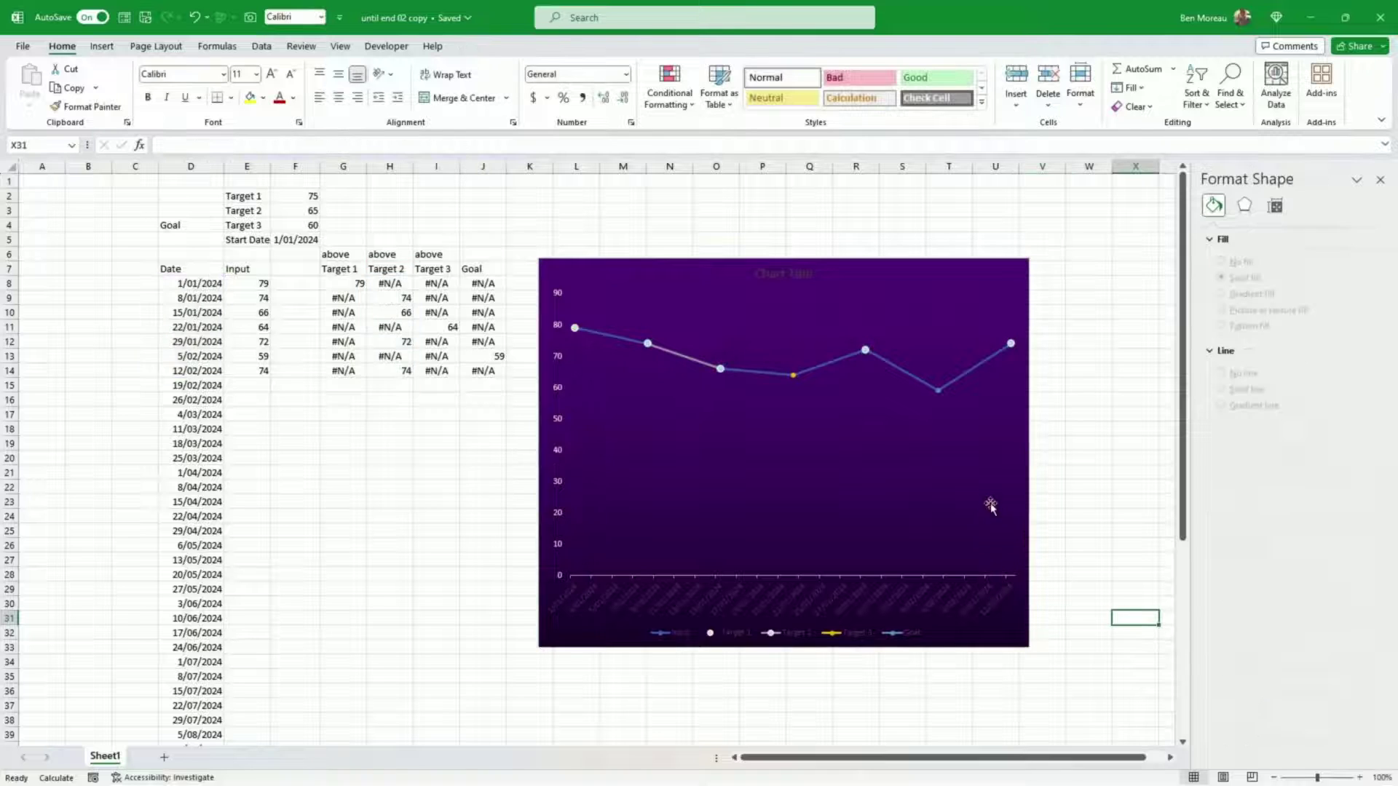
- Give the Target 3 series a built-in round marker of size 7 with a solid, light theme-colour fill
click(795, 378)
click(1213, 226)
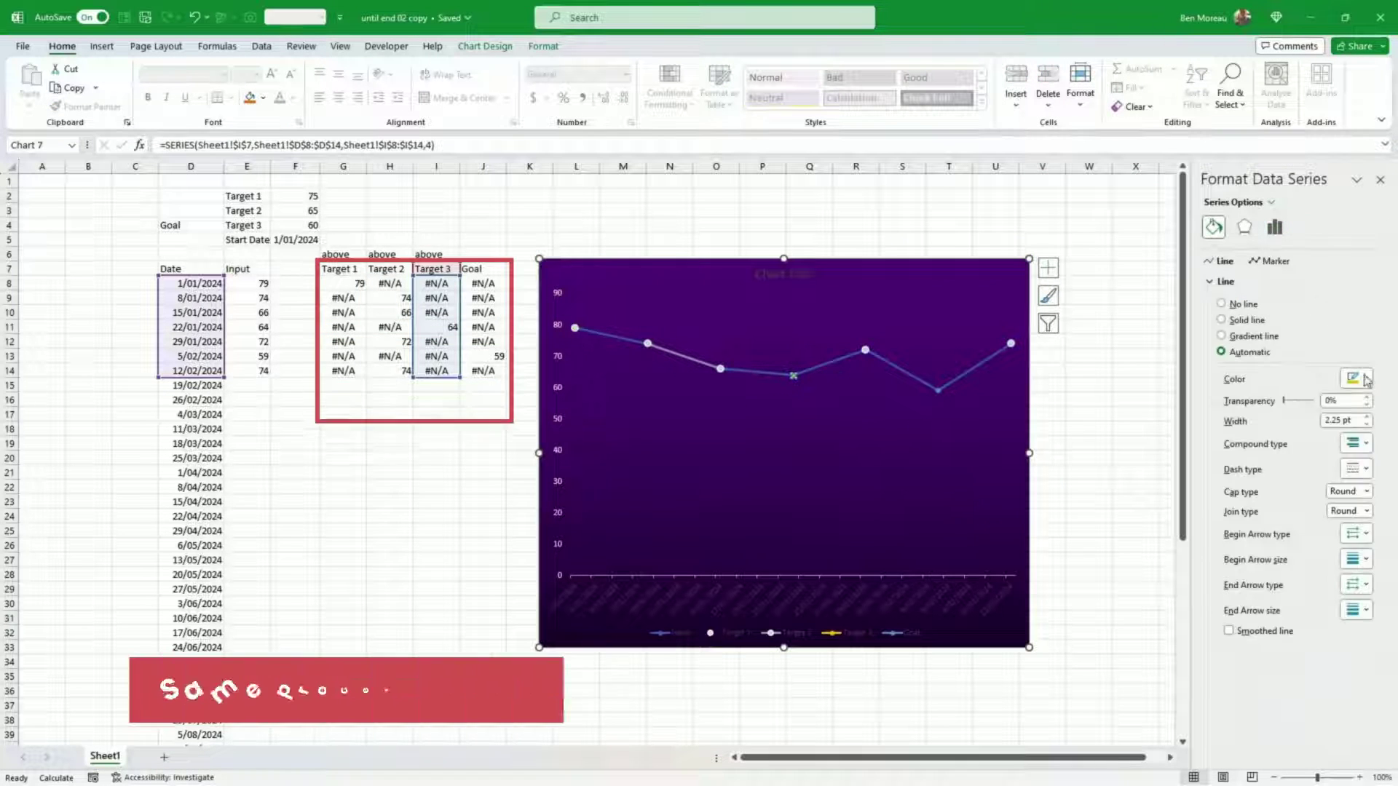
click(1276, 260)
click(1355, 528)
click(1374, 599)
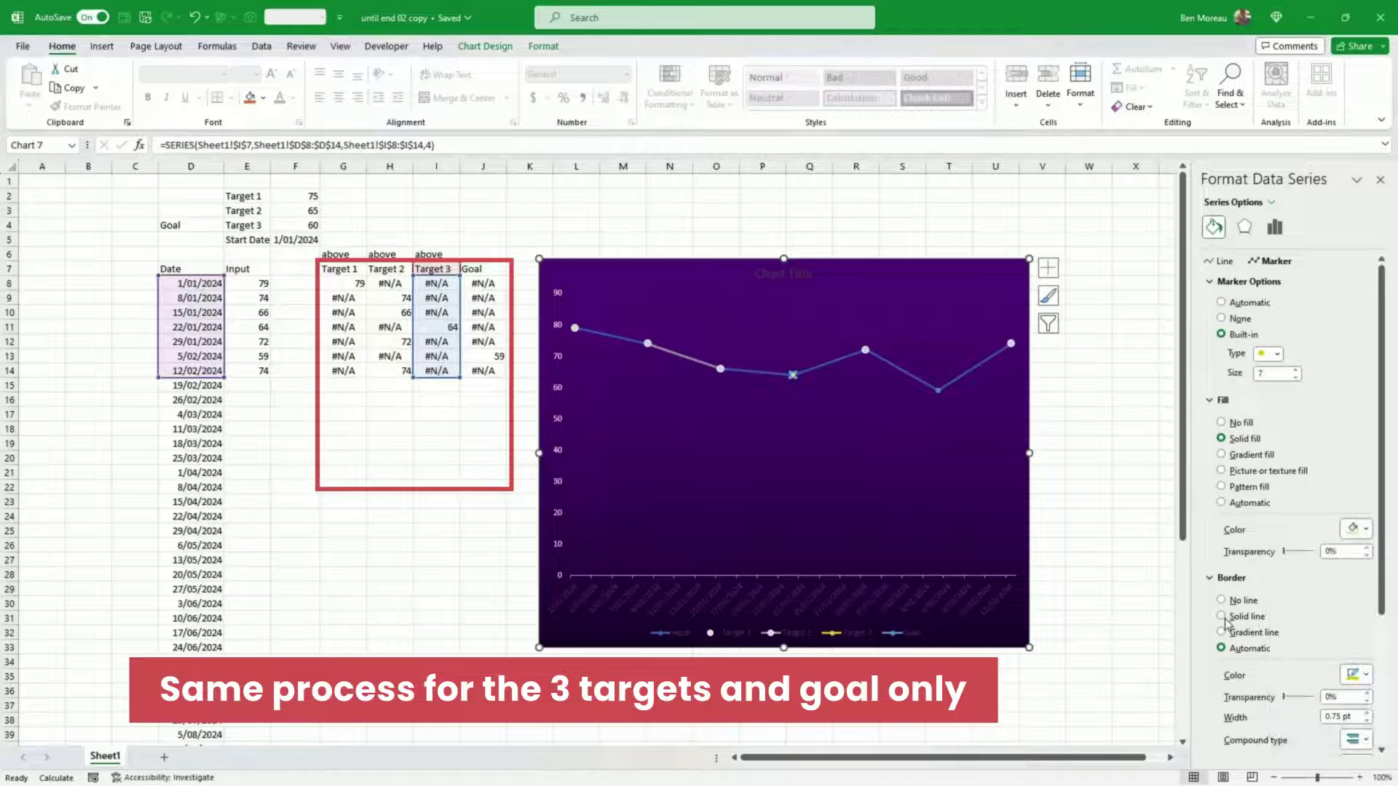
click(1089, 559)
- Give the Goal series a built-in round marker of size 7 with a solid light fill and a solid border line
click(939, 393)
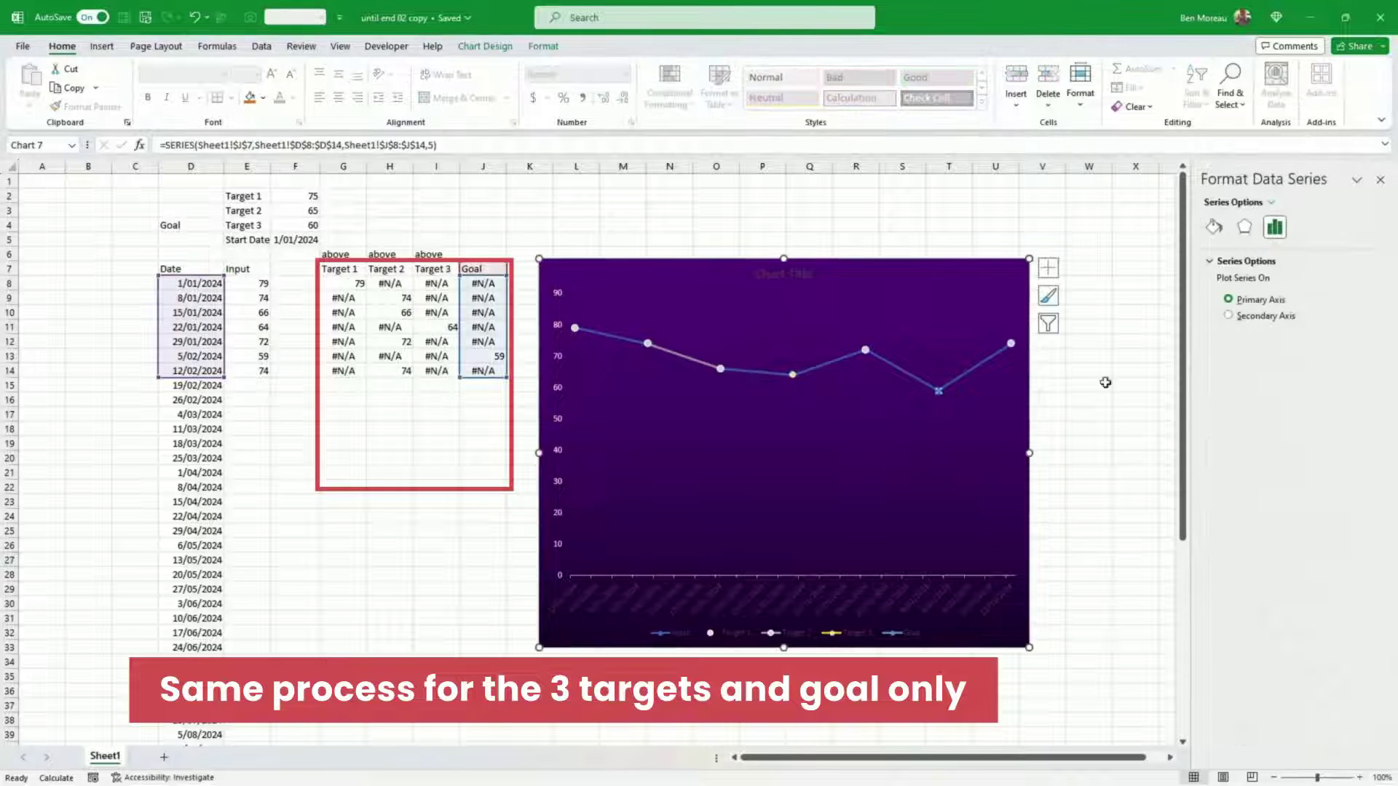
click(1214, 226)
click(1277, 260)
click(1367, 529)
click(1374, 599)
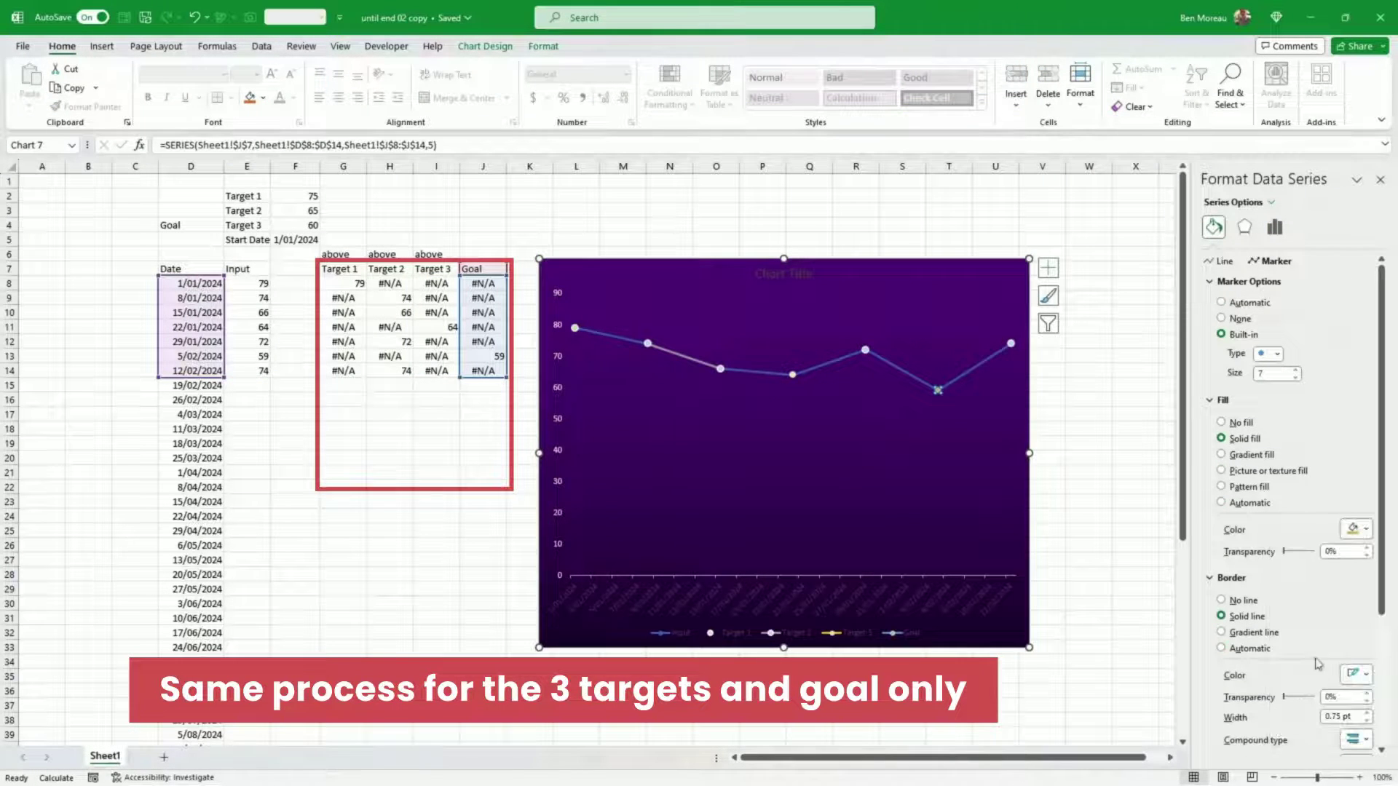
click(1132, 663)
- Set the connecting lines of the Goal, Target 2 and Target 3 series to No line
click(998, 344)
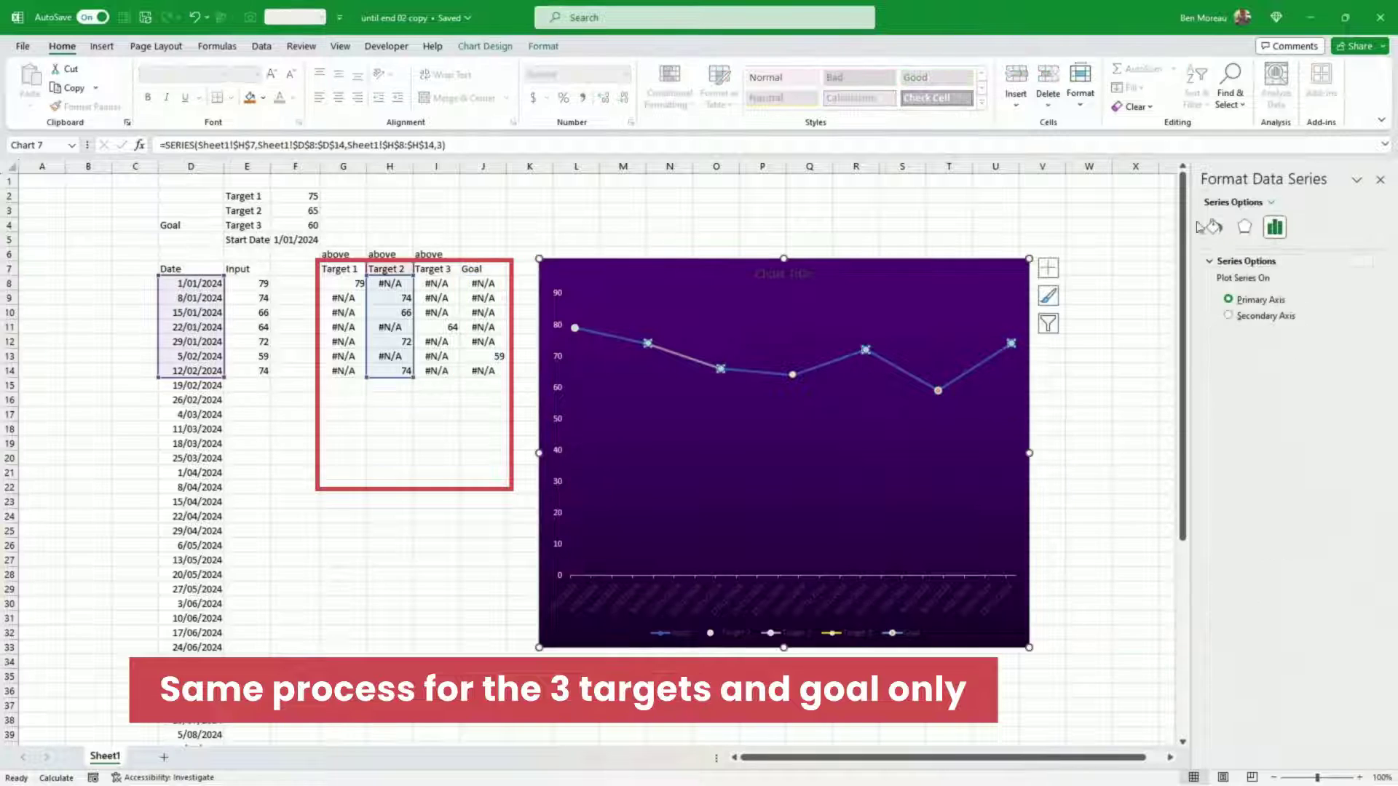
click(938, 391)
click(1222, 304)
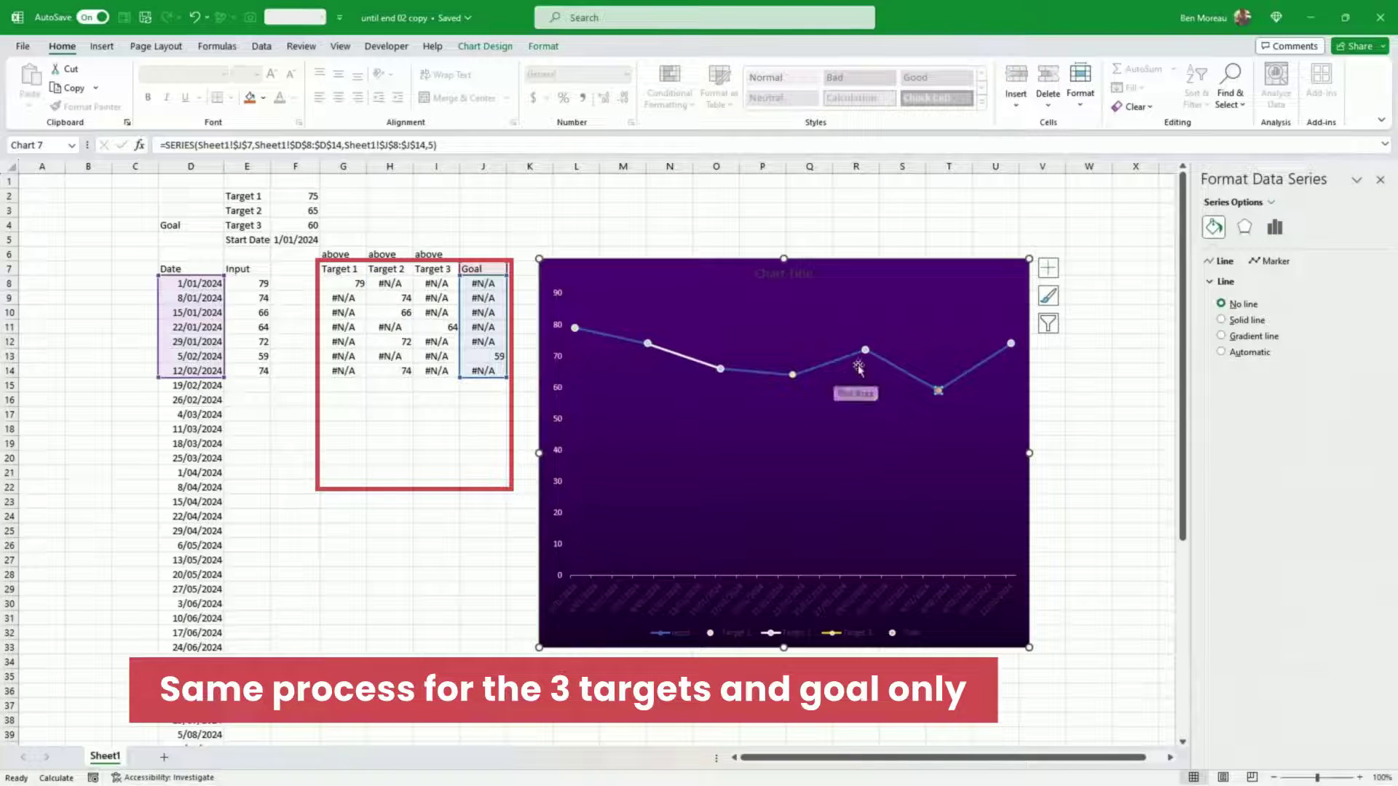
click(649, 343)
click(1221, 304)
click(793, 375)
click(1221, 303)
click(648, 344)
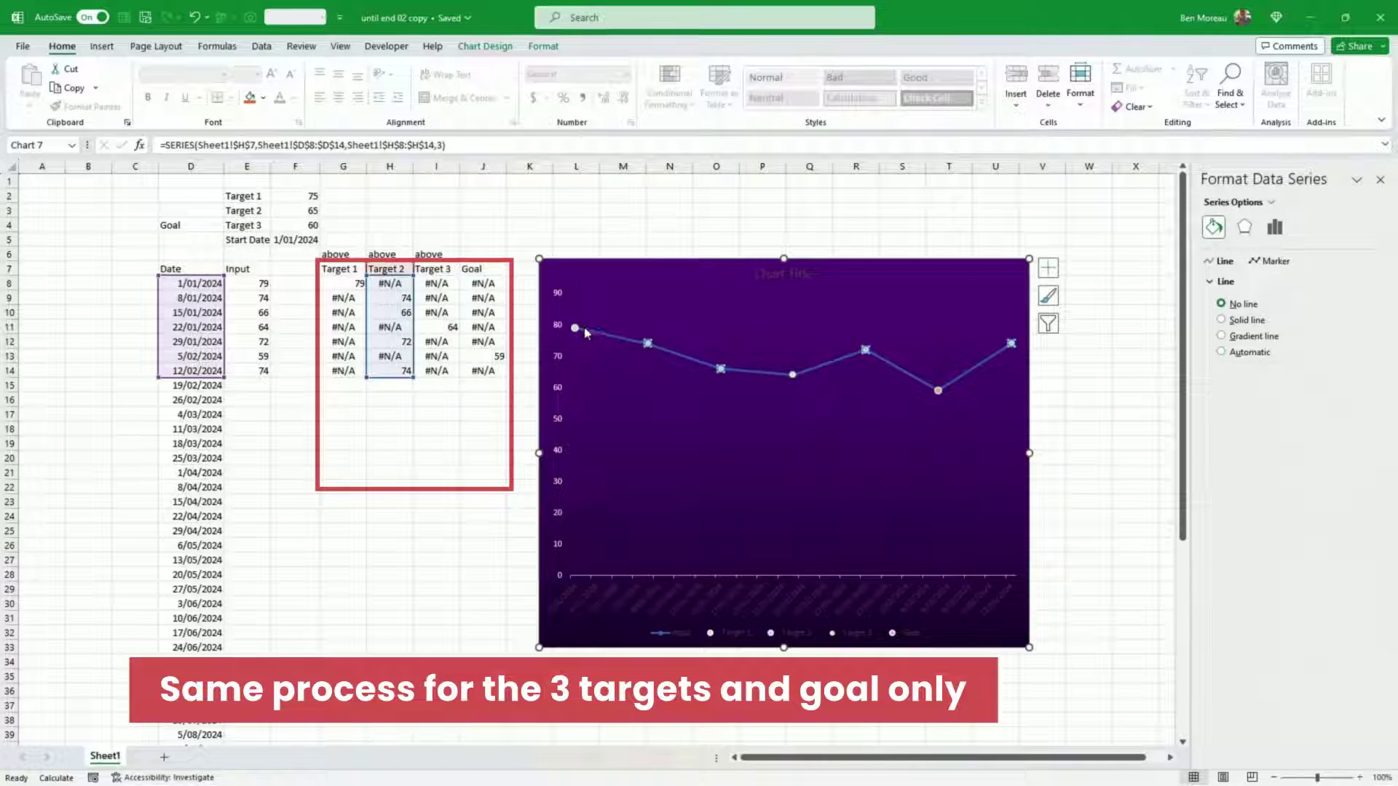
click(576, 328)
- Make the Input series line a solid white line with a width of 1 pt
click(697, 359)
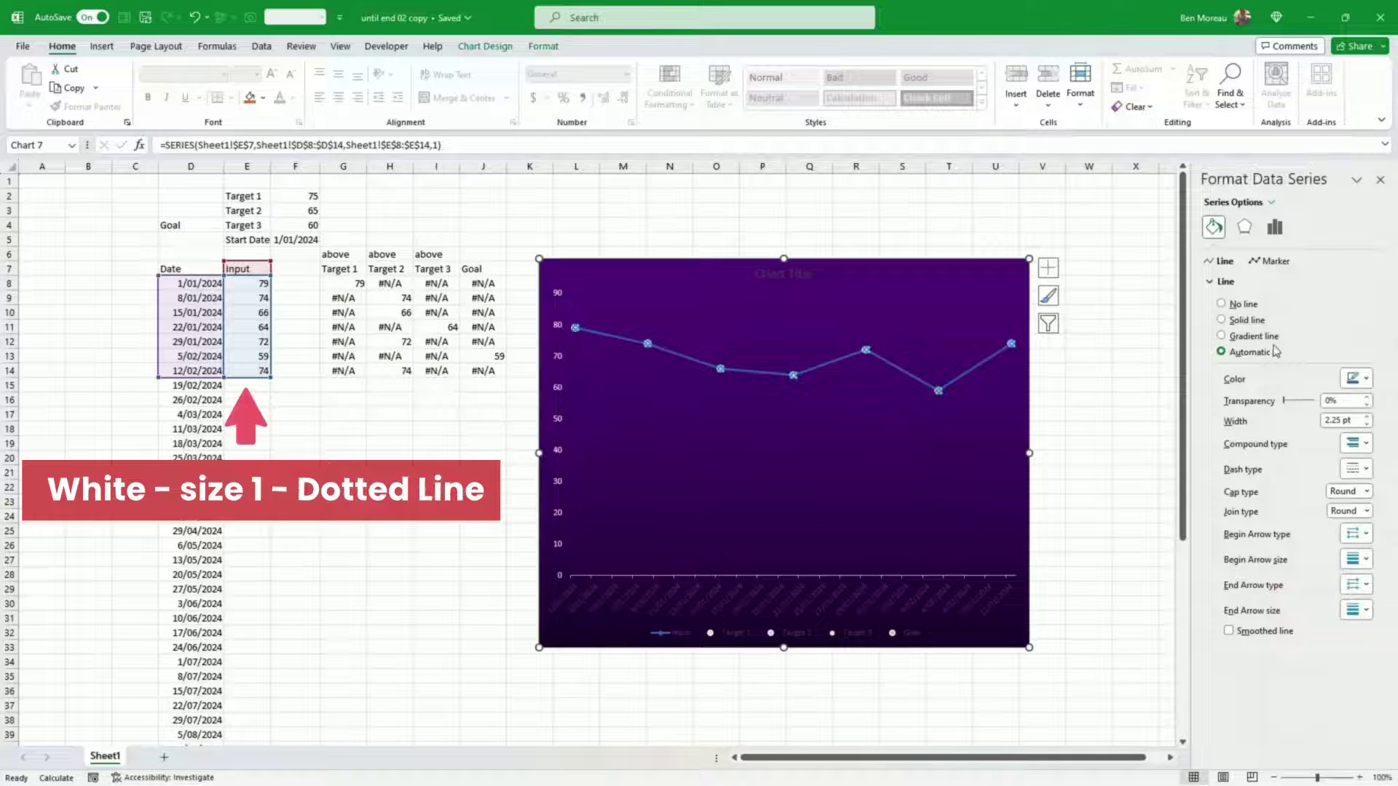
click(1223, 321)
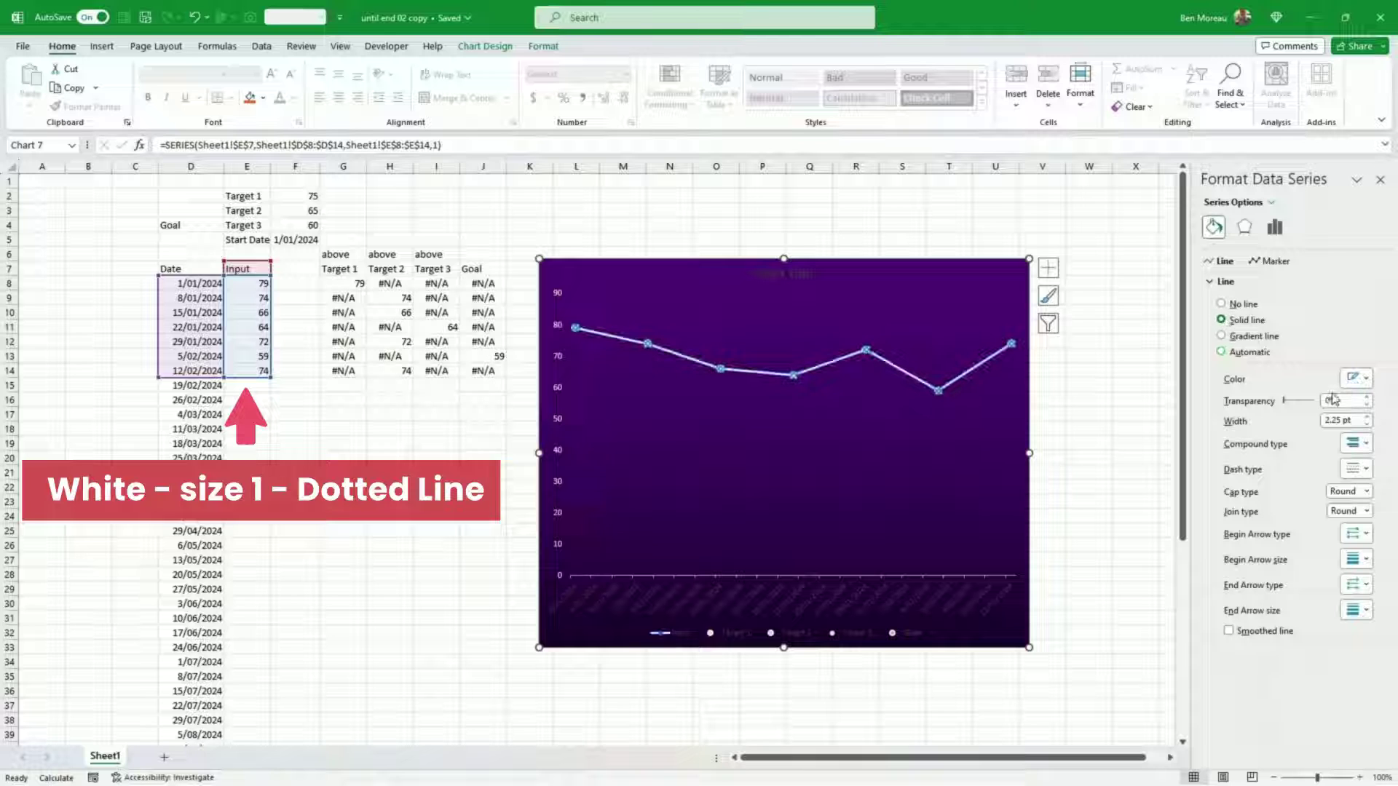
click(1369, 424)
click(1369, 424)
click(1369, 425)
click(1371, 426)
click(1369, 425)
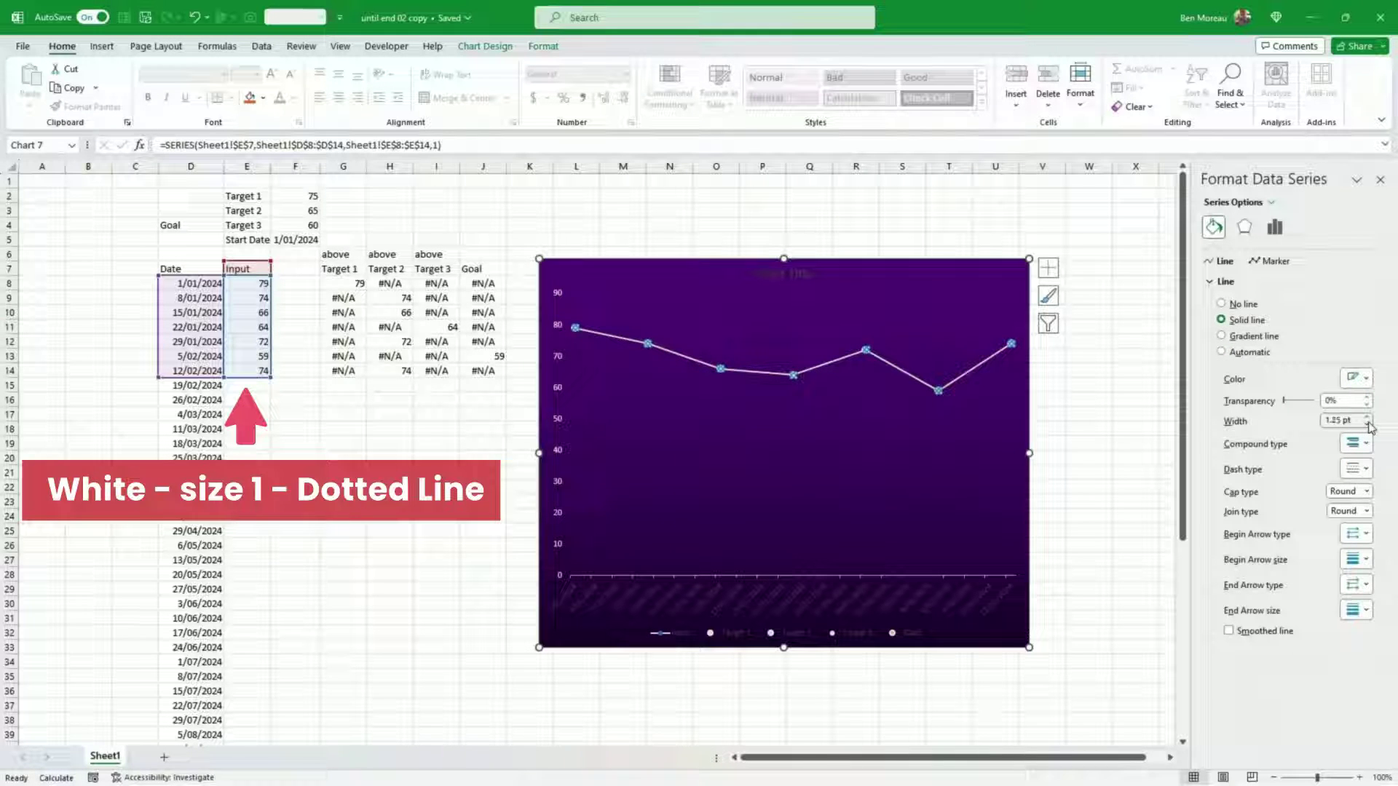
- Change the Input line's dash type to a clearly readable dotted style and deselect the chart
click(1367, 468)
click(1375, 502)
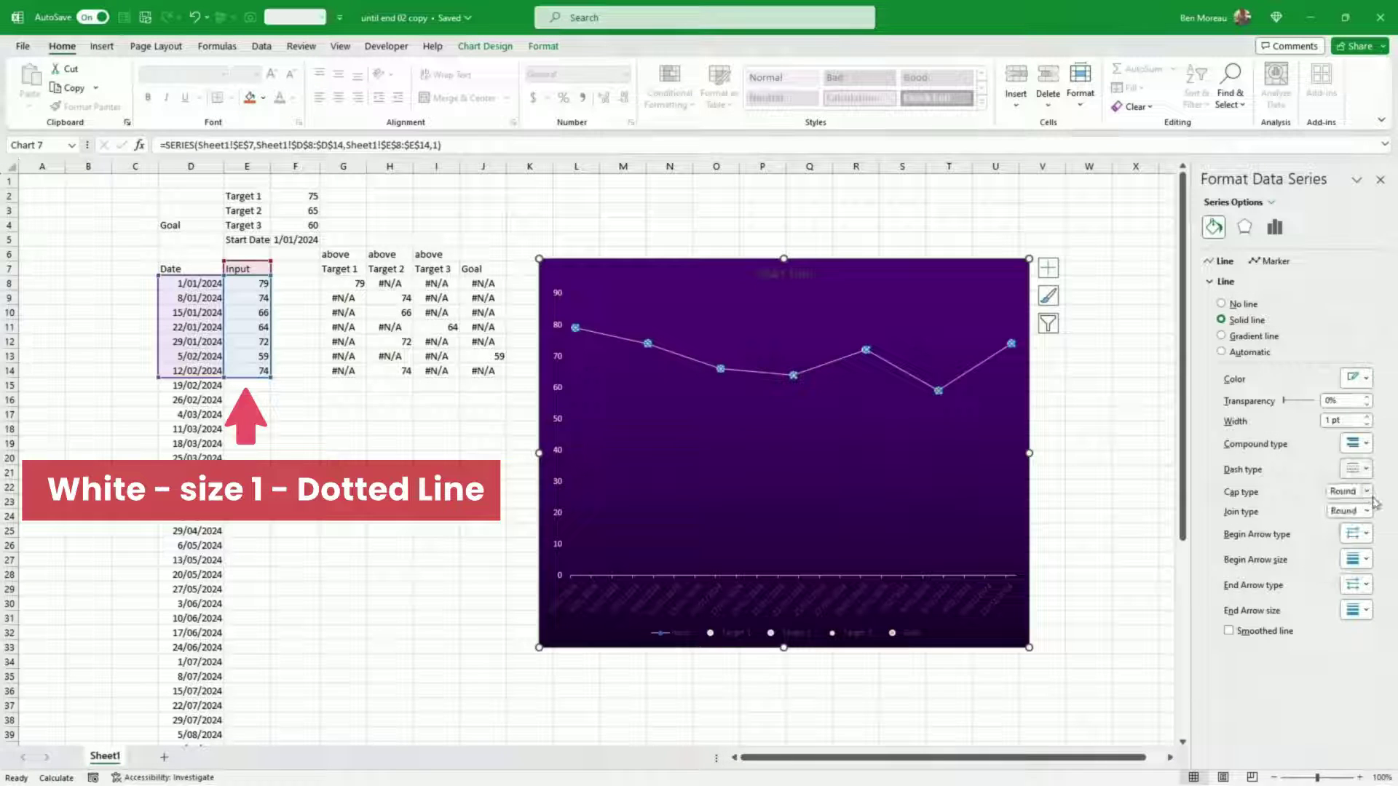
click(1367, 468)
click(1363, 497)
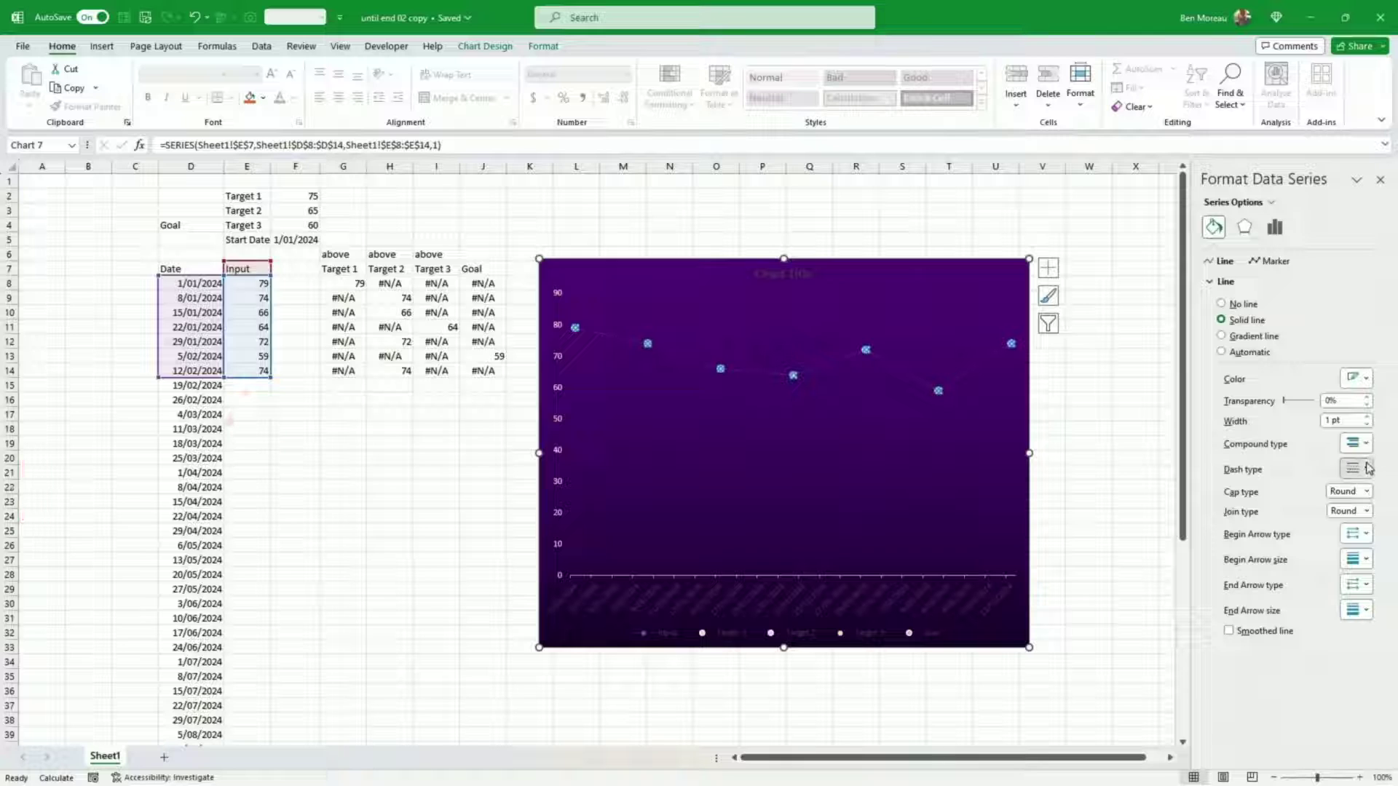
click(1368, 468)
click(1368, 510)
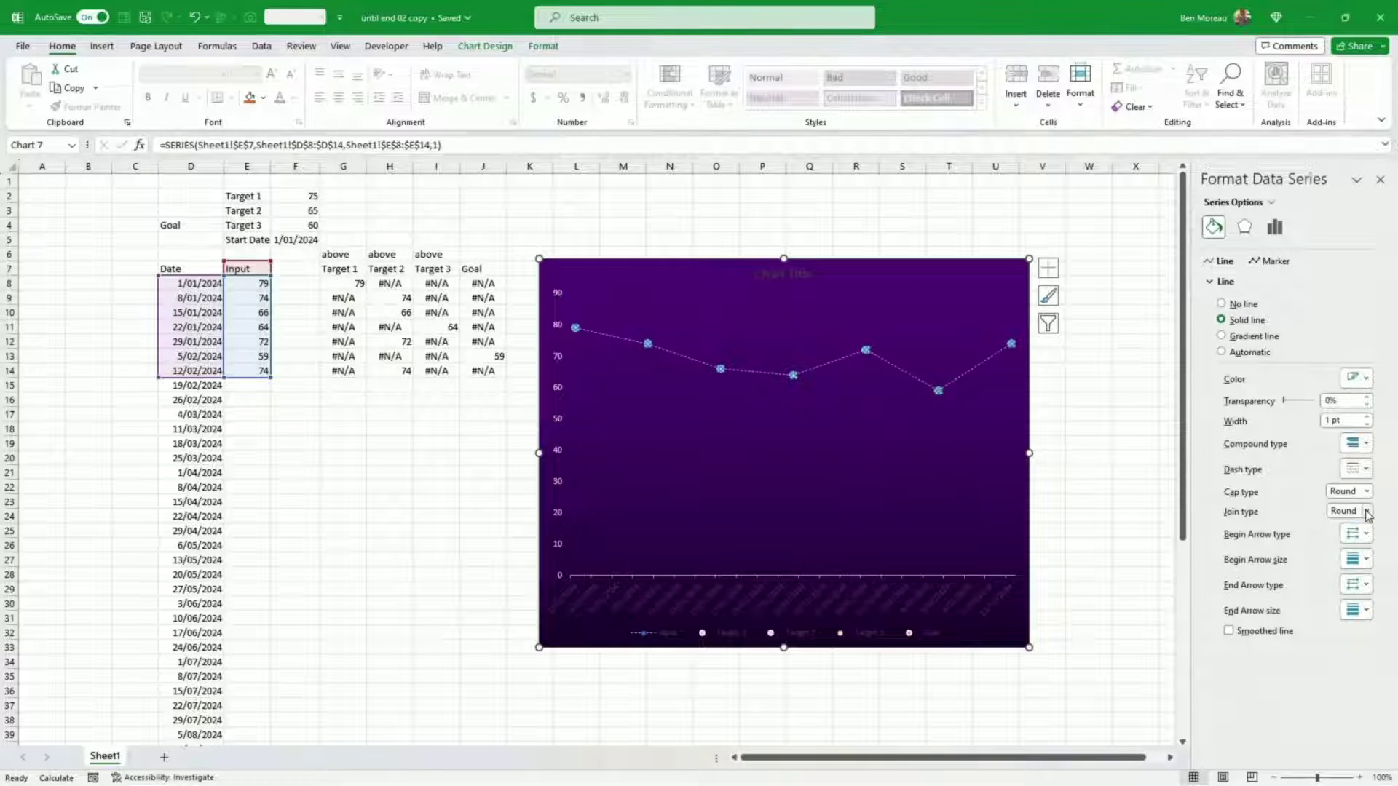
click(1101, 471)
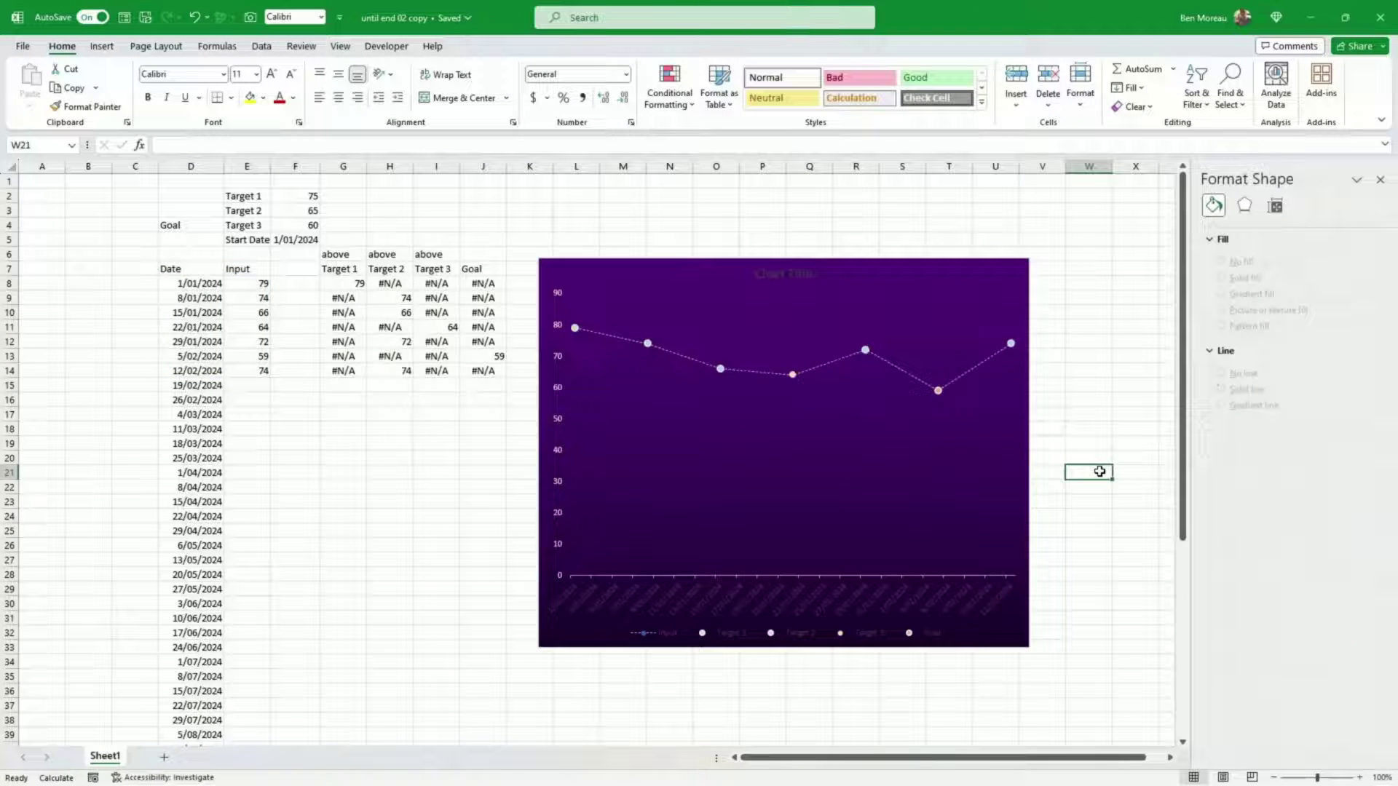
- Narrow the chart so it spans about columns K to U
click(1030, 481)
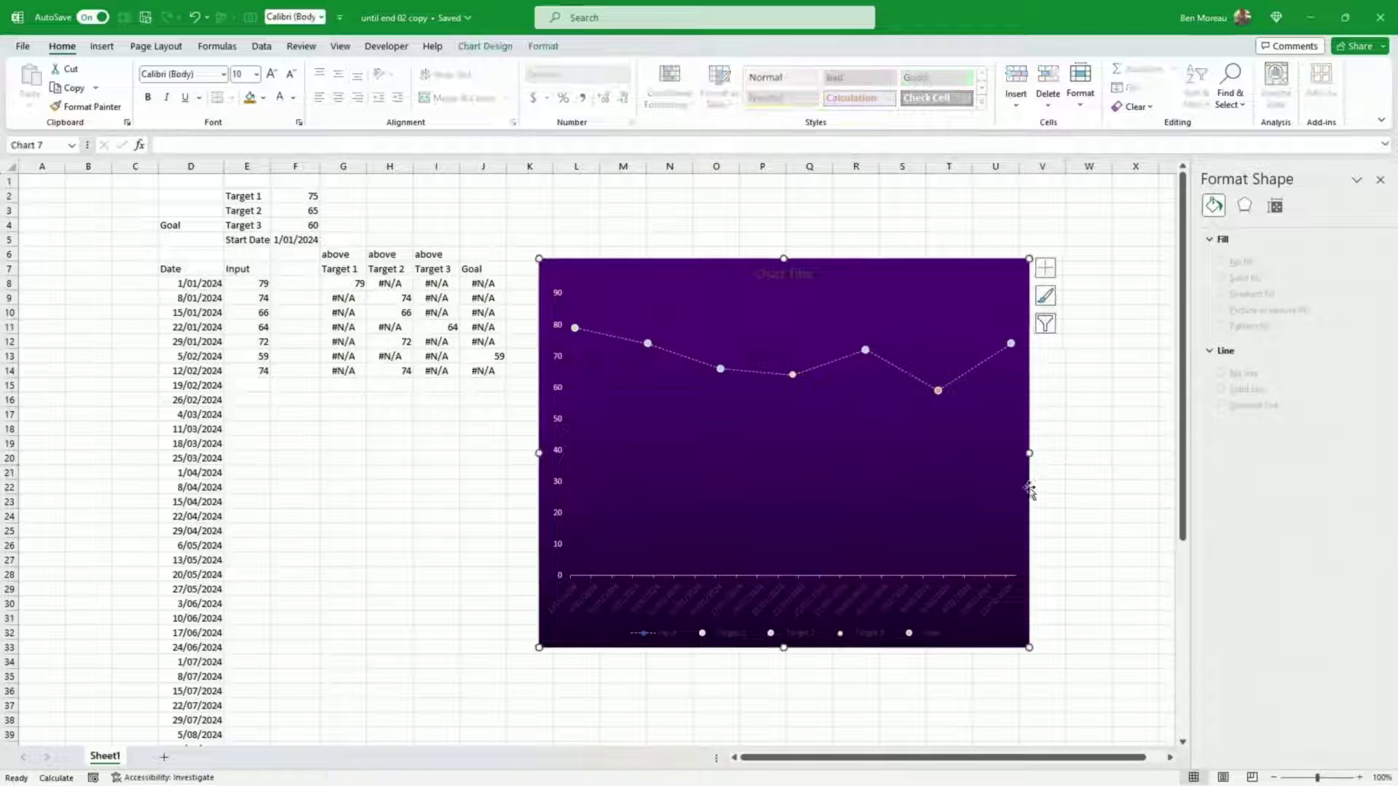
drag(1032, 454, 996, 453)
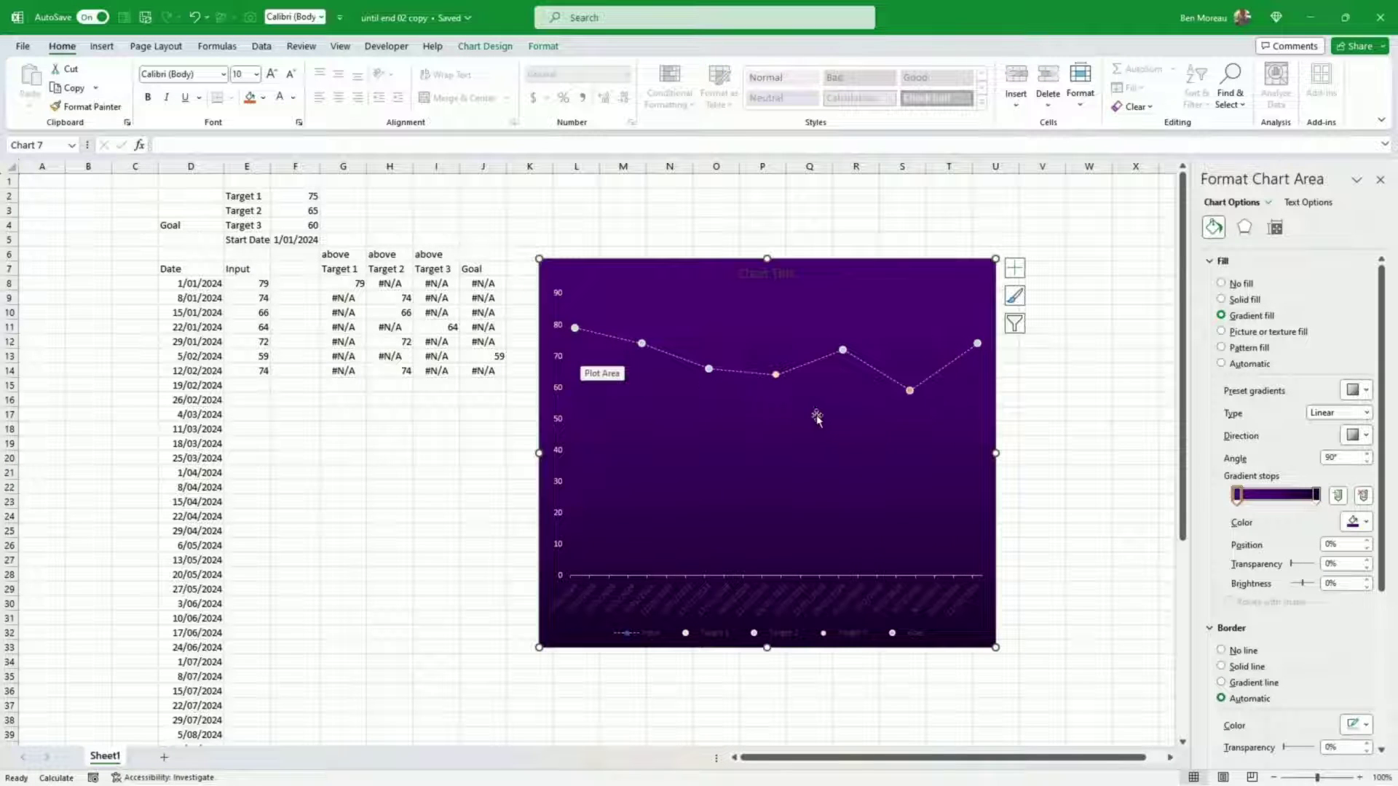
- Recolour the markers with deeper colours: Target 1 green, Target 2 gold, Target 3 dark with an orange-red border, Goal light blue
click(842, 351)
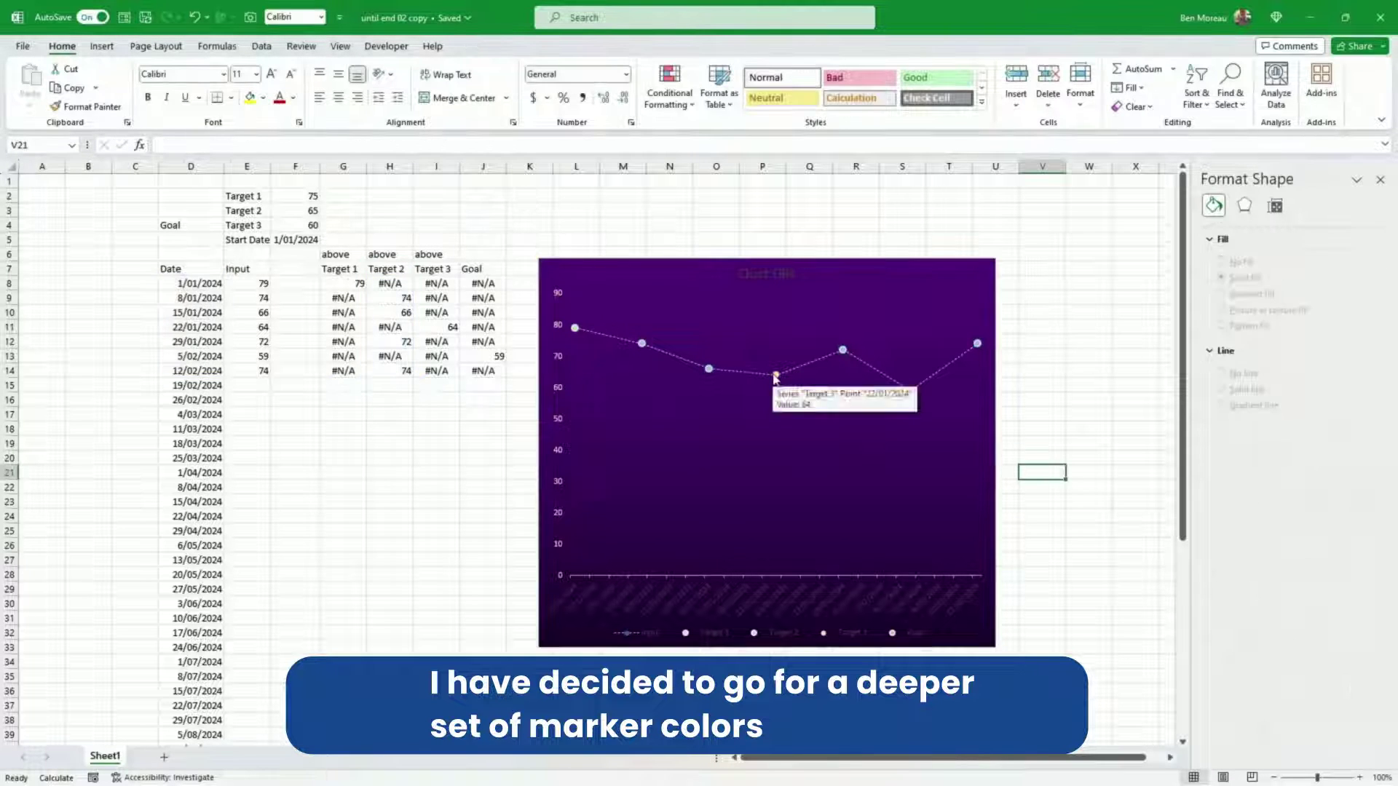
click(775, 375)
click(1122, 560)
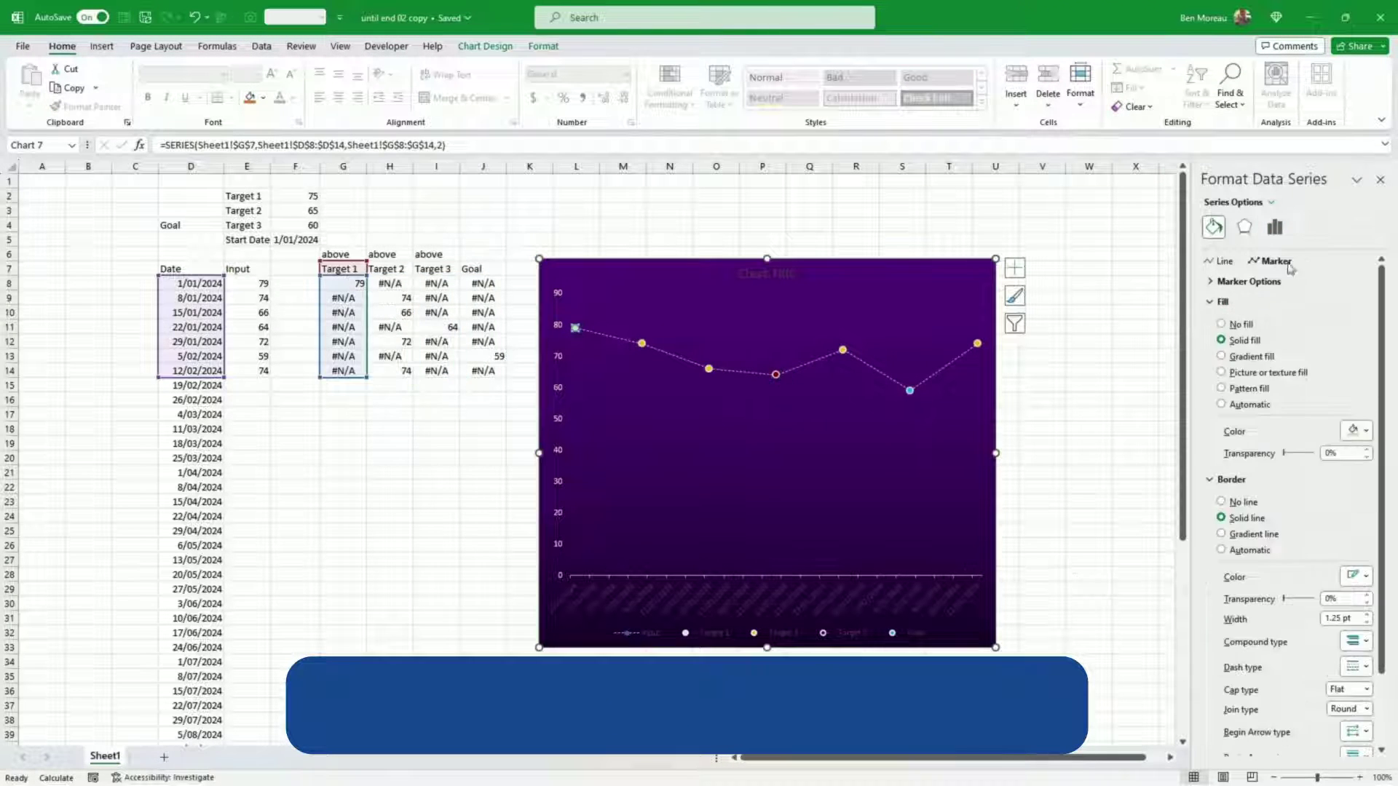
click(1013, 530)
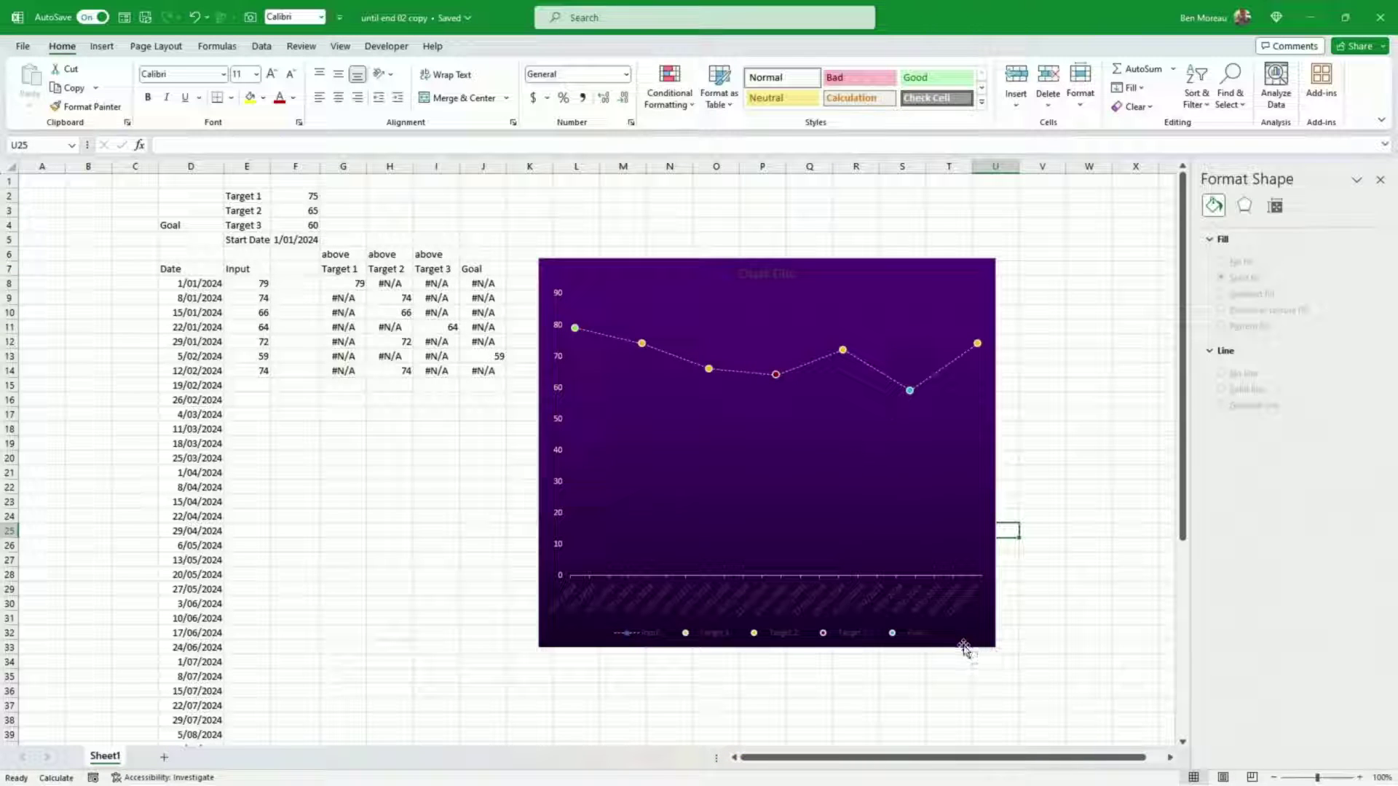
- Delete the chart's legend and move the chart to about columns R to AA, rows 6 to 33
drag(964, 645, 981, 648)
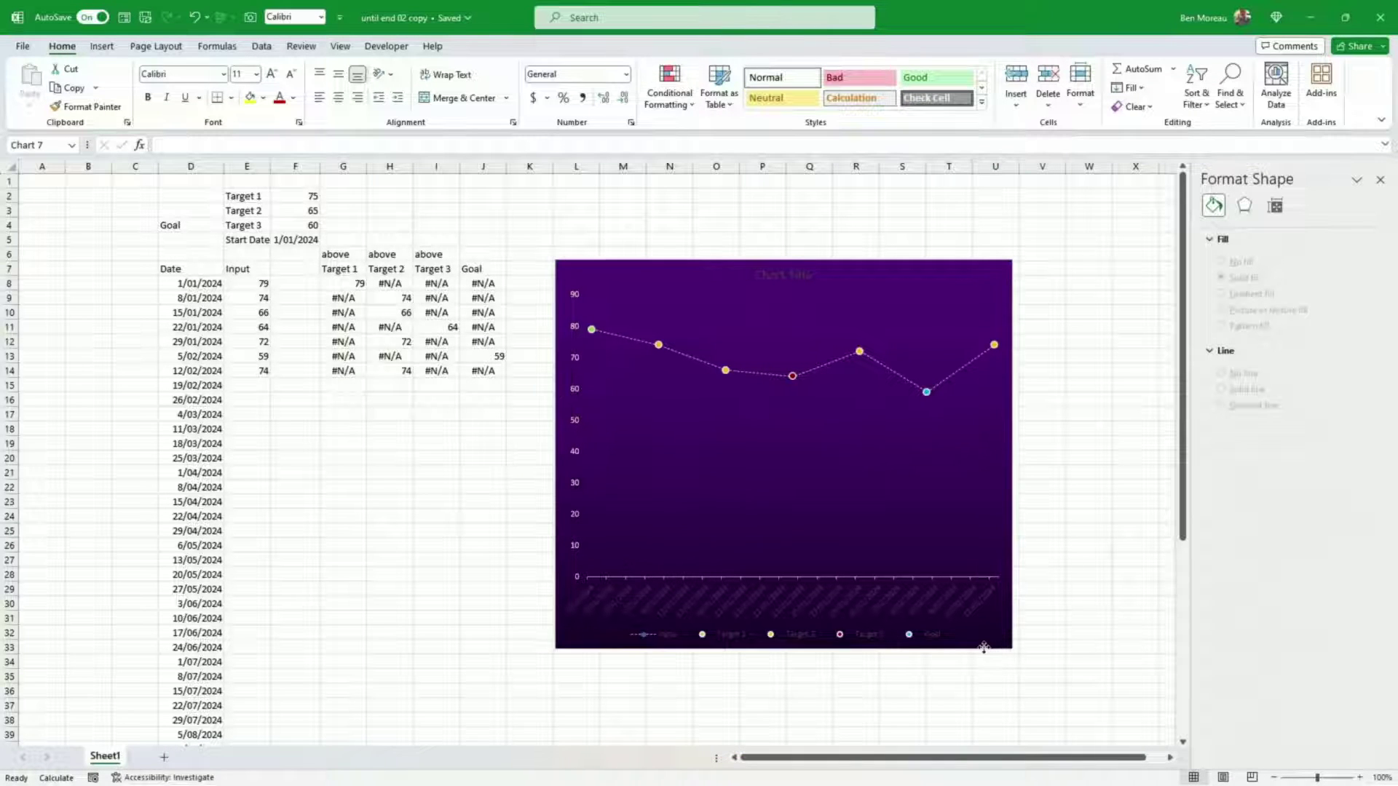
click(840, 635)
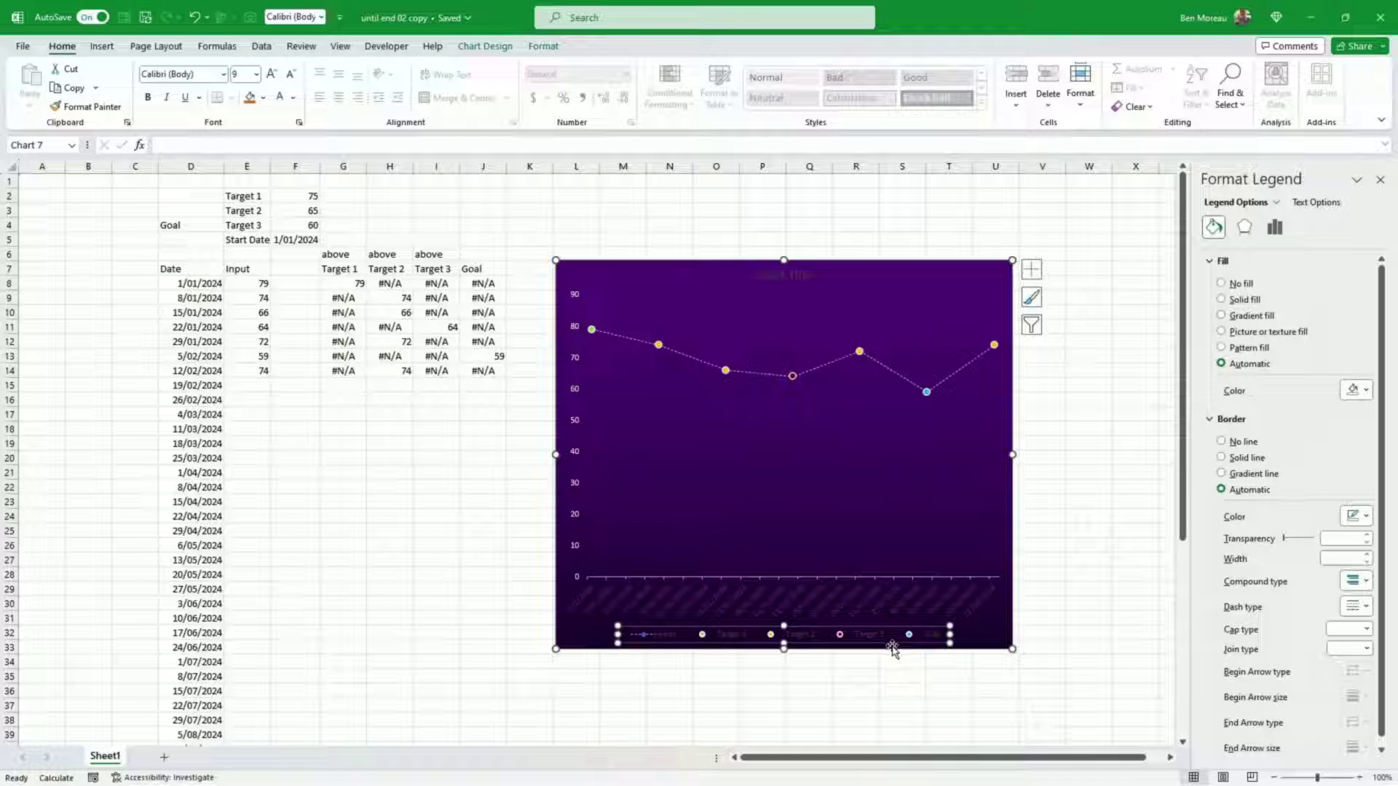
key(Delete)
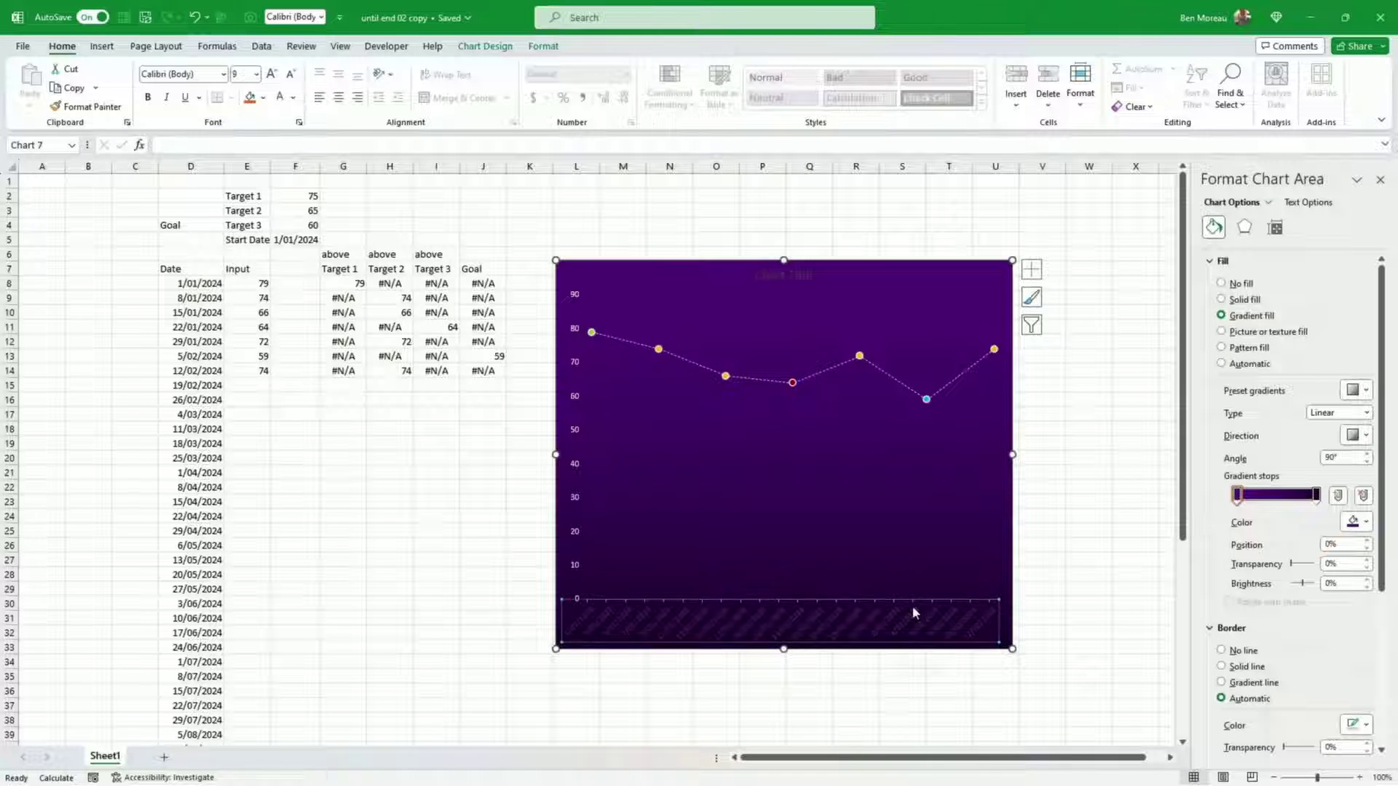
click(916, 613)
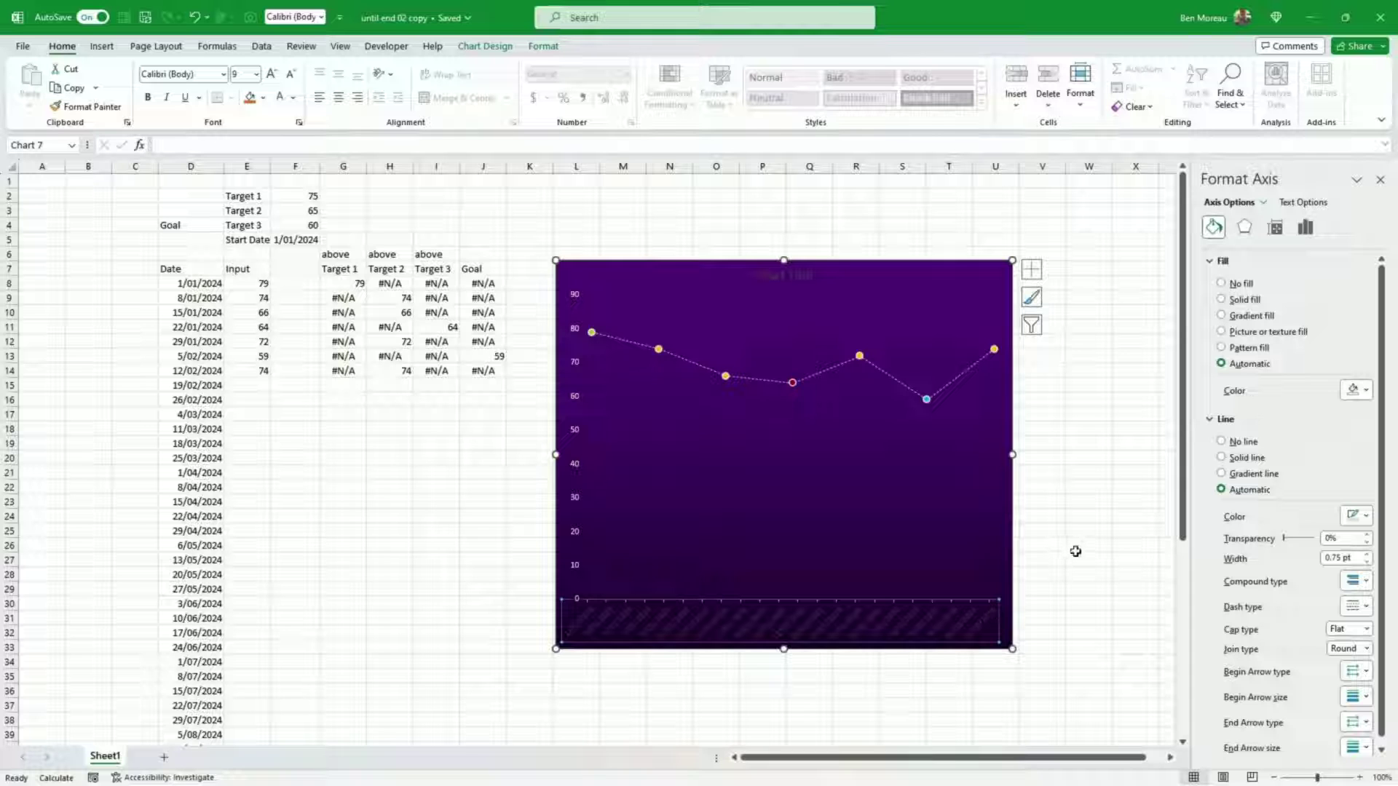
mouse_move(1011, 516)
mouse_down()
mouse_move(1079, 540)
mouse_move(1098, 520)
mouse_move(1125, 536)
mouse_move(1126, 601)
mouse_move(1145, 510)
mouse_move(1168, 493)
mouse_move(1030, 514)
mouse_up()
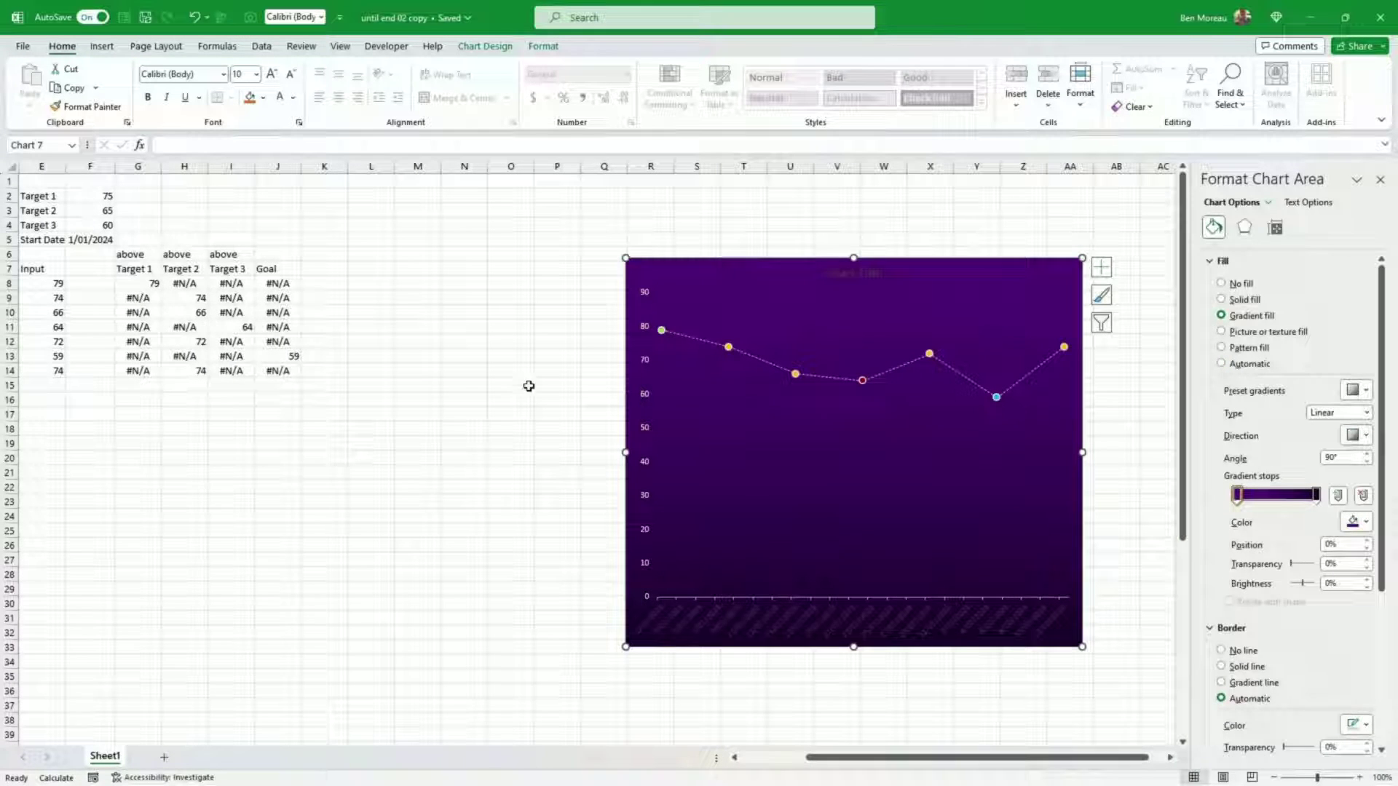
- Copy the Target 1, Target 2 and Target 3 headings from G7:I7 into L7:N7
click(352, 283)
drag(146, 269, 473, 276)
key(ctrl+q)
key(Escape)
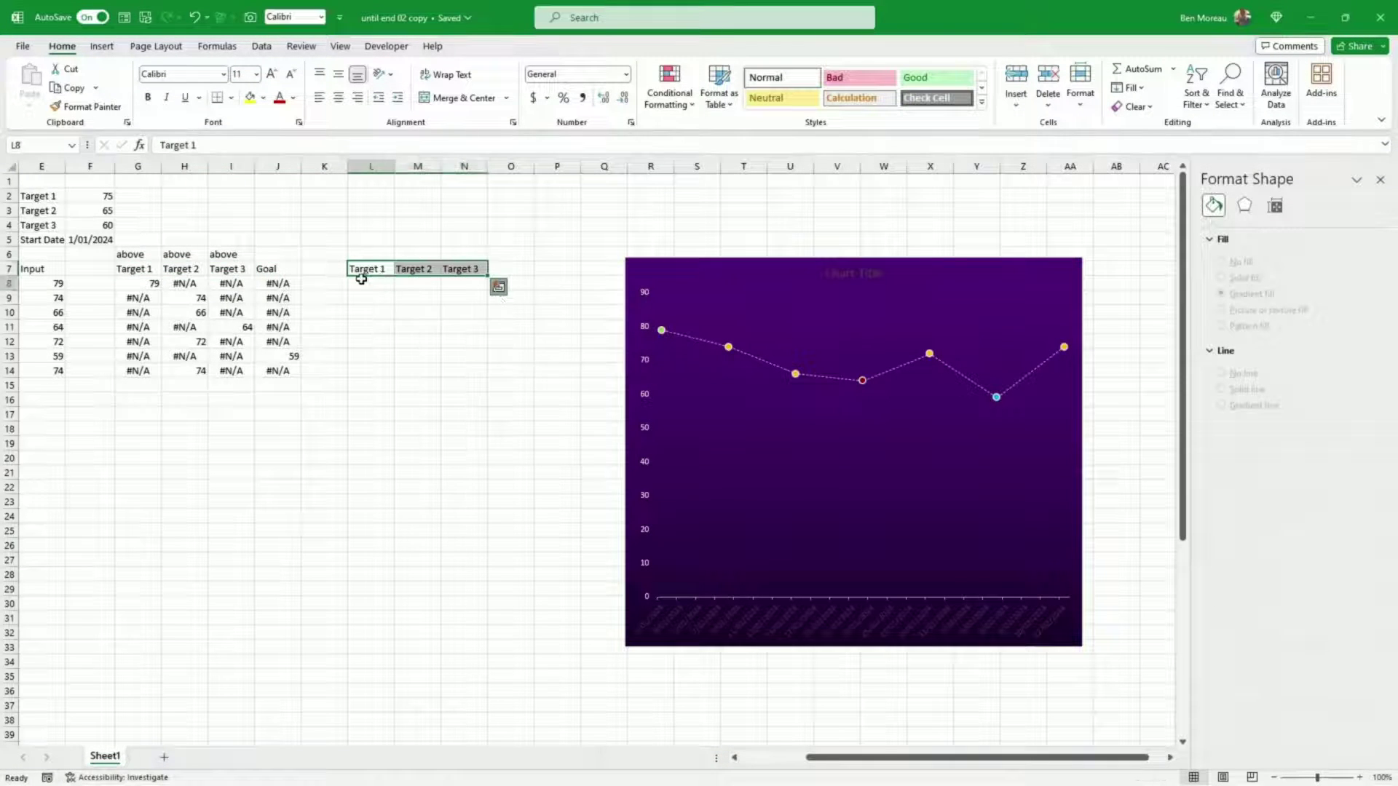
- Link cell L8 under the copied Target 1 heading to the Target 1 value in F2
click(368, 285)
text(=)
click(93, 195)
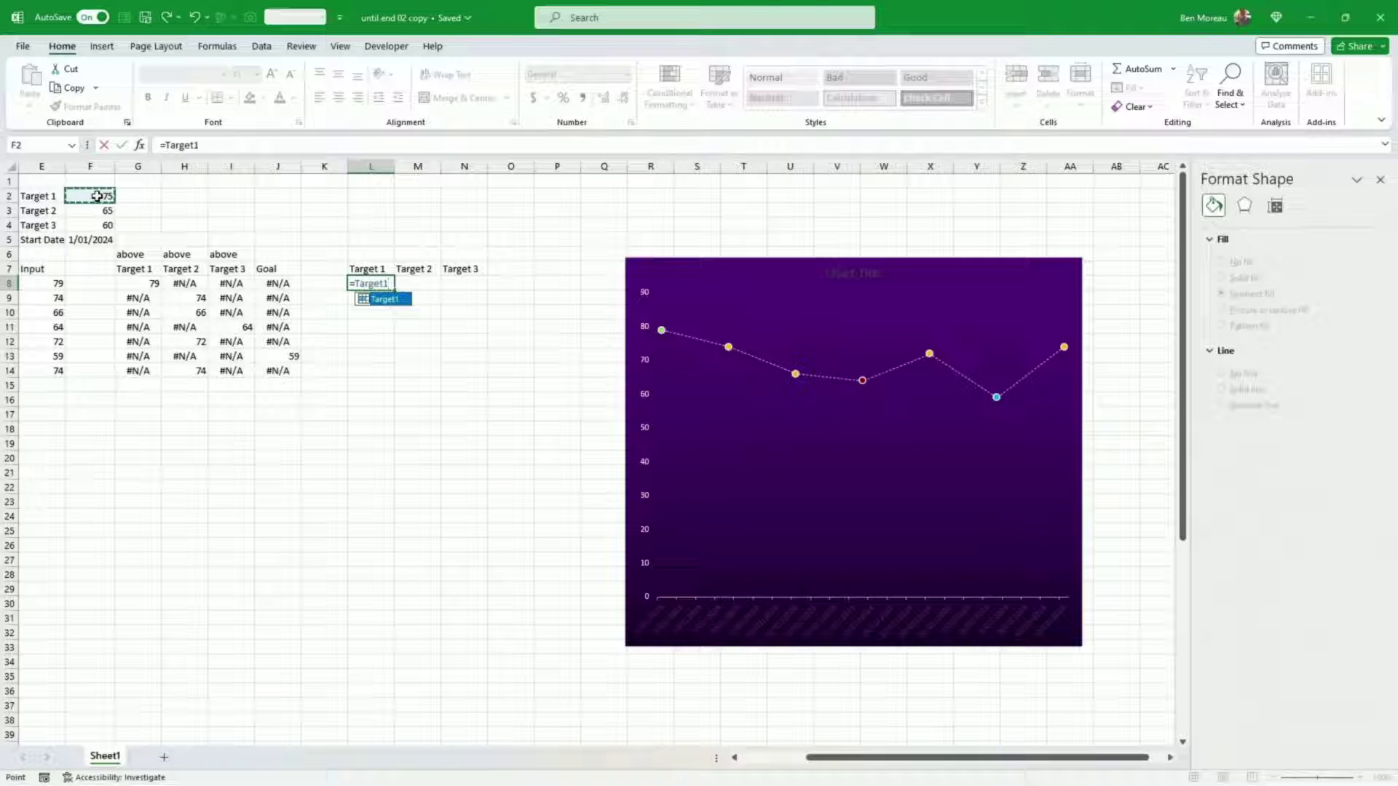
key(Return)
- Link cell M8 under the copied Target 2 heading to the Target 2 value in F3
key(Up)
key(Right)
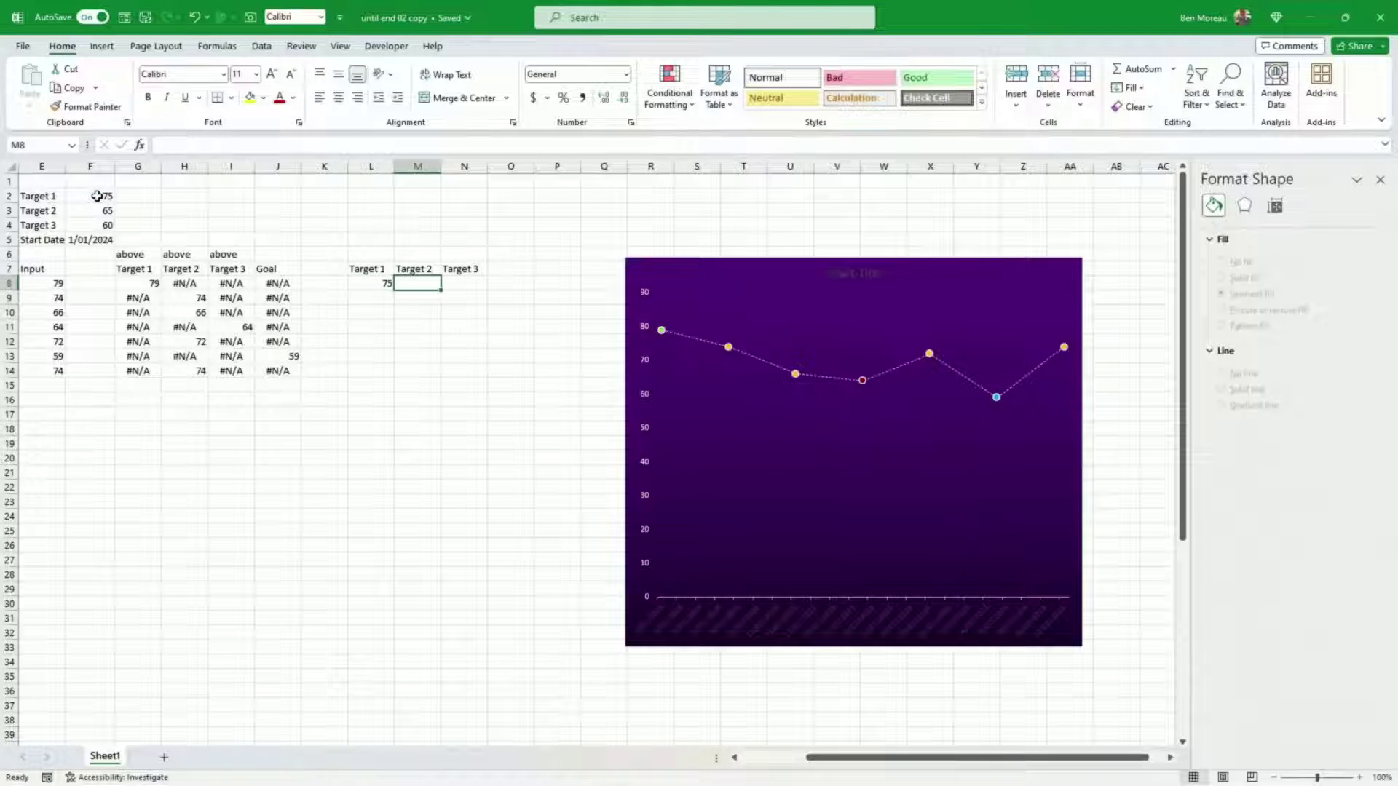
text(=)
key(Left)
key(Left)
key(Left)
key(Left)
key(Left)
key(Left)
key(Left)
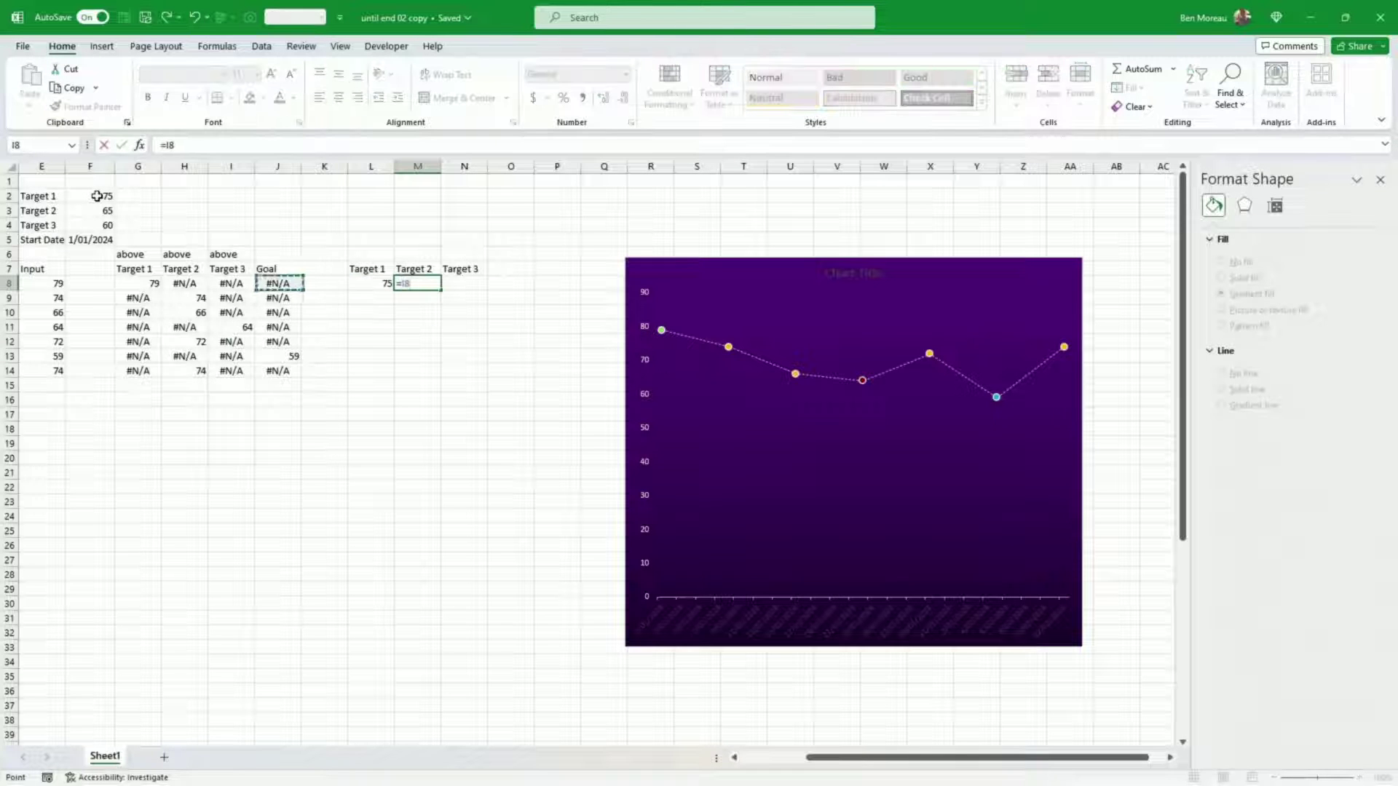
key(Up)
key(Up)
key(Up)
key(Up)
key(Up)
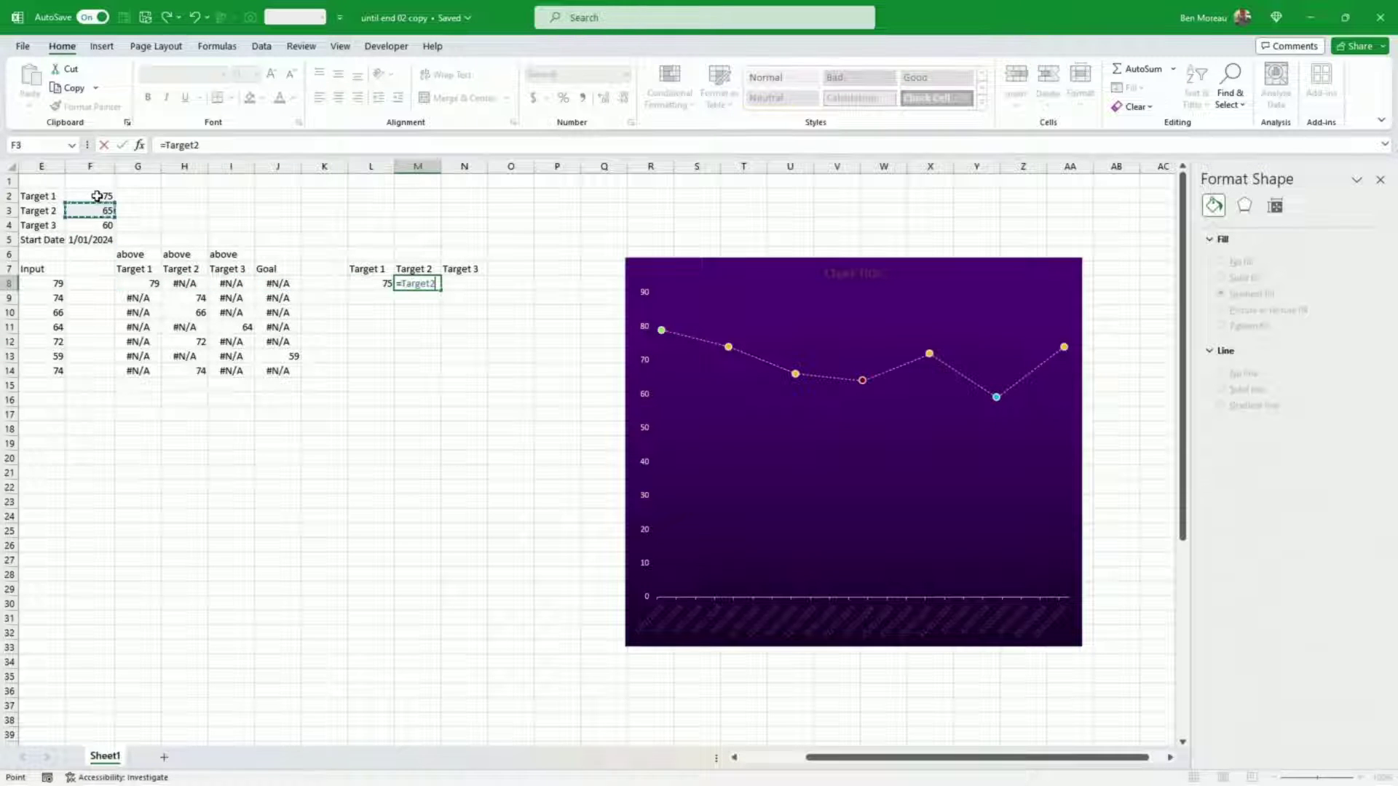
key(Tab)
- Link cell N8 under the copied Target 3 heading to the Target 3 value in F4
text(=)
key(Left)
key(Left)
key(Left)
key(Left)
key(Left)
key(Left)
key(Left)
key(Left)
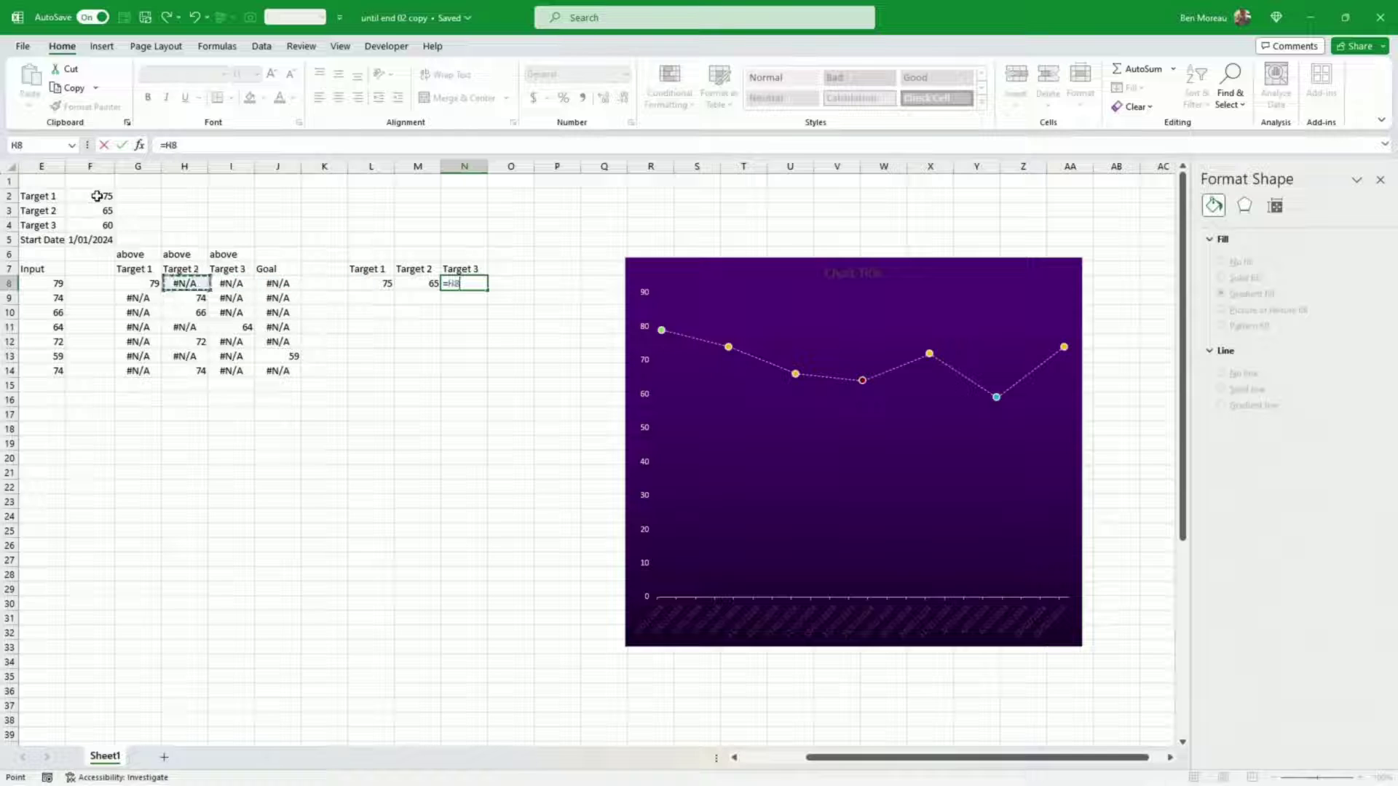
key(Up)
key(Up)
key(Up)
key(Return)
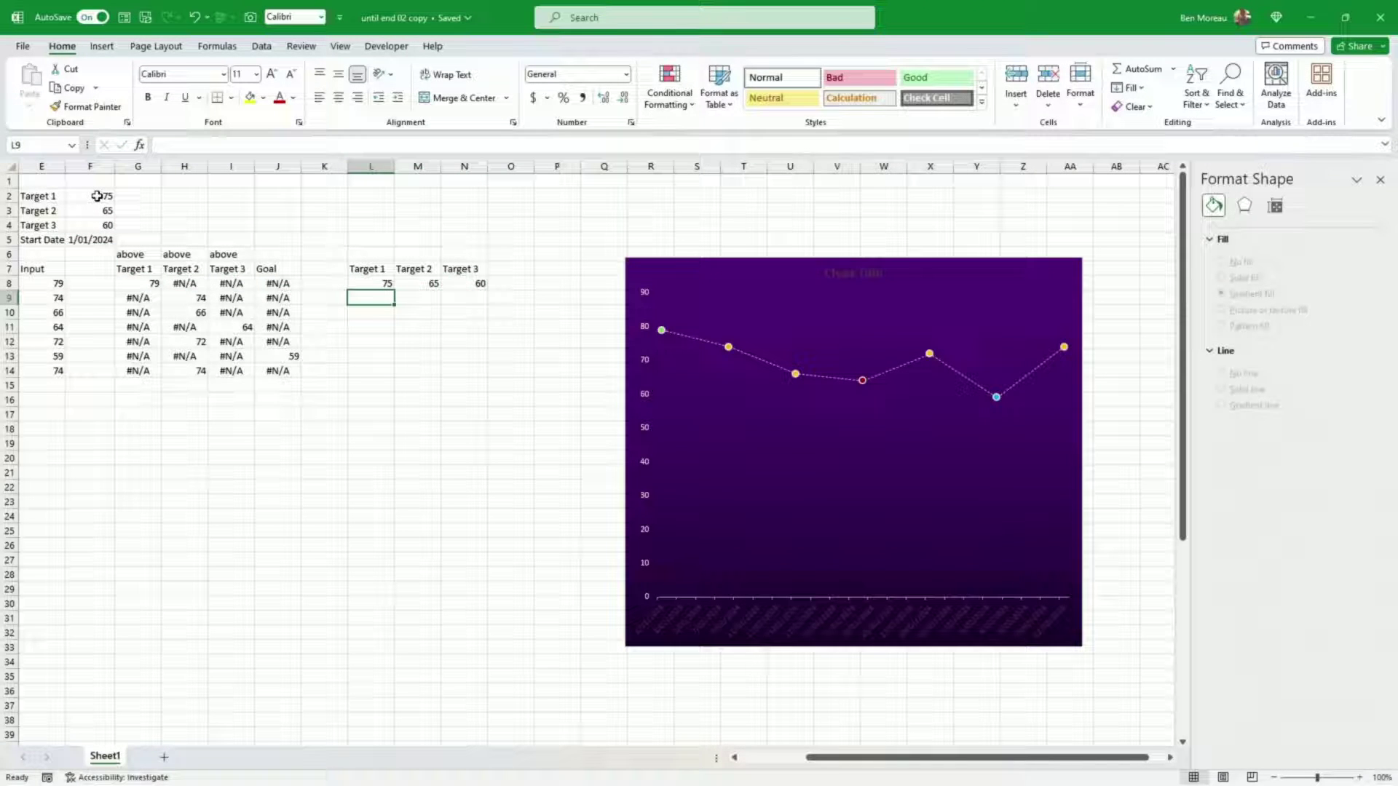
- Enter =L8 in L9, then fill the formula down column L to row 19 and down columns M and N to row 16
text(=)
click(97, 195)
key(Return)
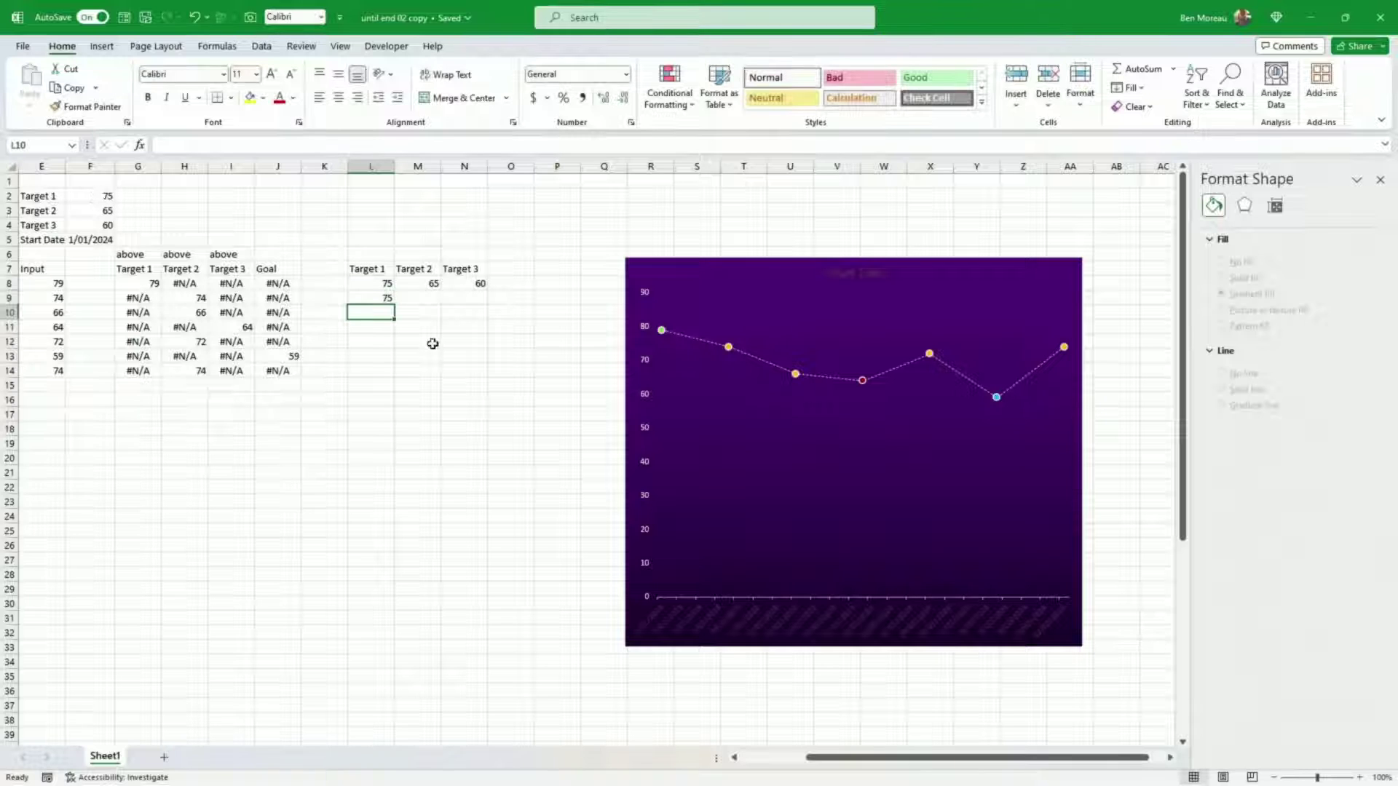
click(390, 299)
drag(394, 305, 396, 454)
click(386, 302)
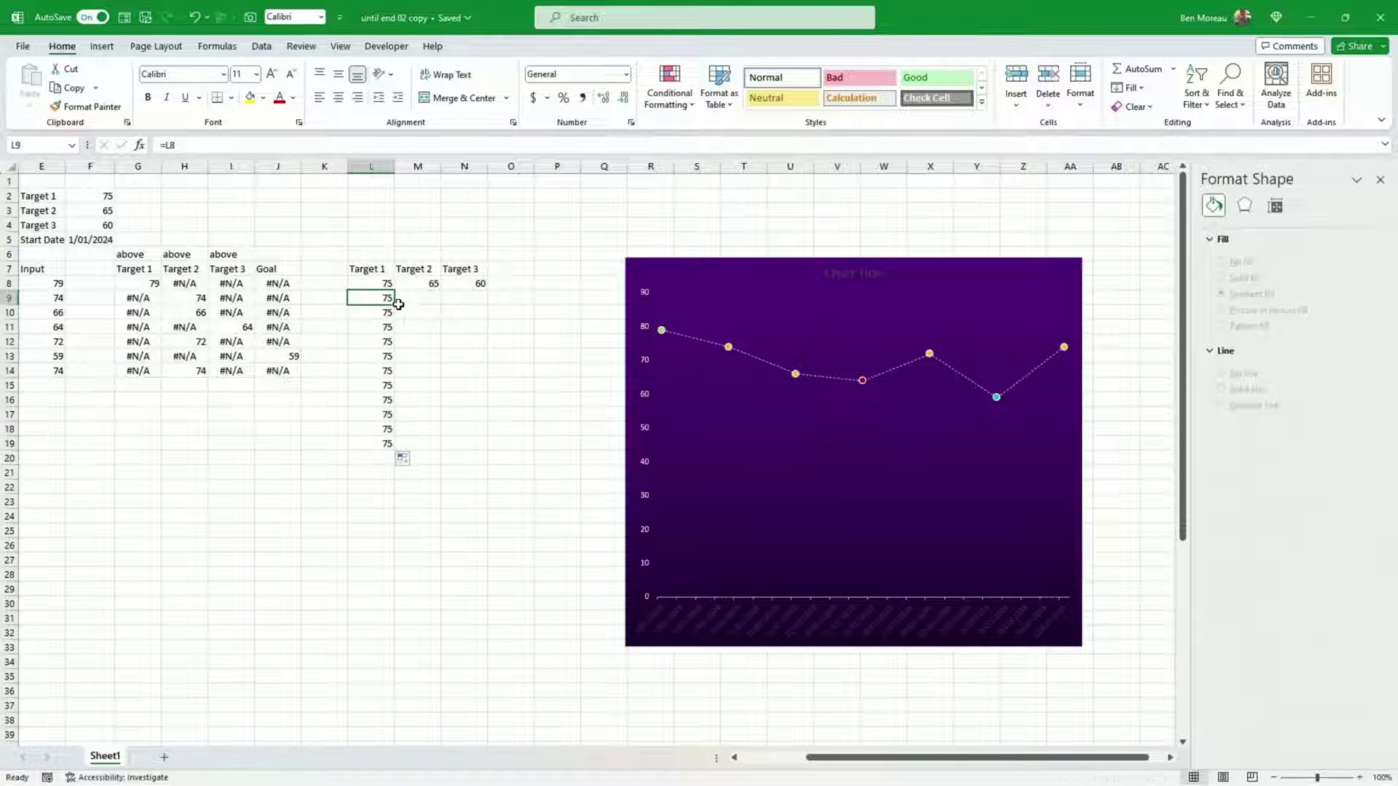
mouse_move(394, 305)
mouse_down()
mouse_move(500, 303)
mouse_move(476, 302)
mouse_move(487, 403)
mouse_up()
click(439, 294)
- Copy the target table L7:N14 and paste it into the chart as new data series
drag(369, 271, 461, 371)
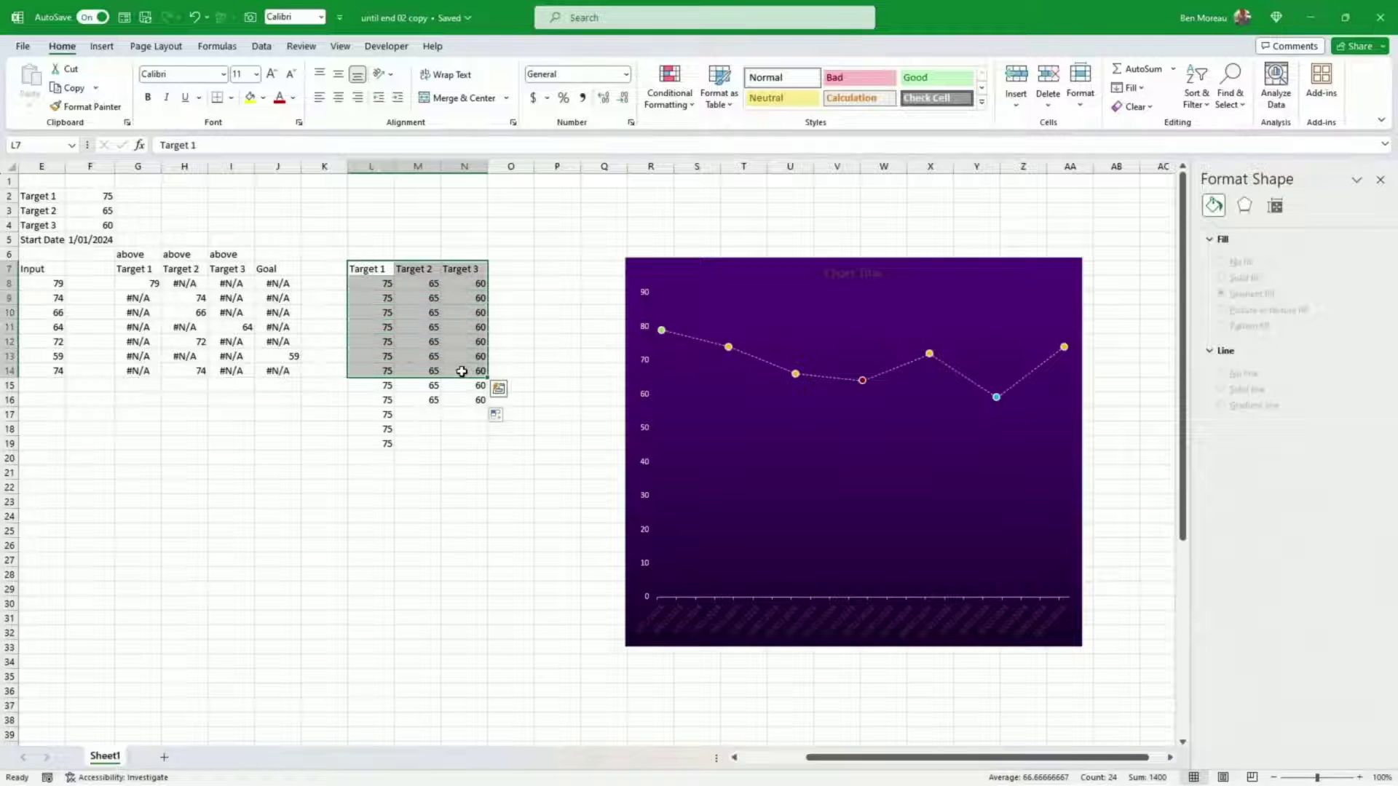
key(ctrl+c)
click(774, 441)
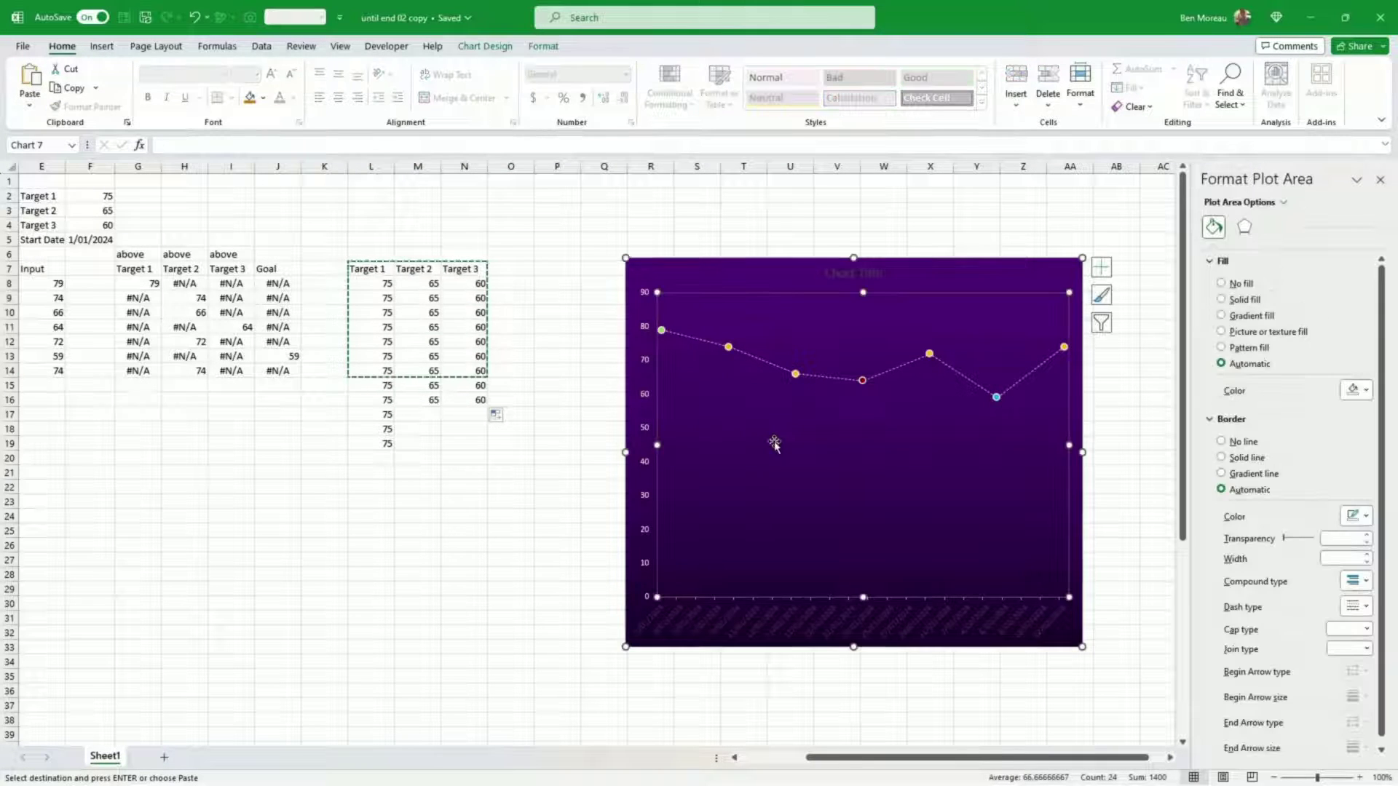
key(ctrl+v)
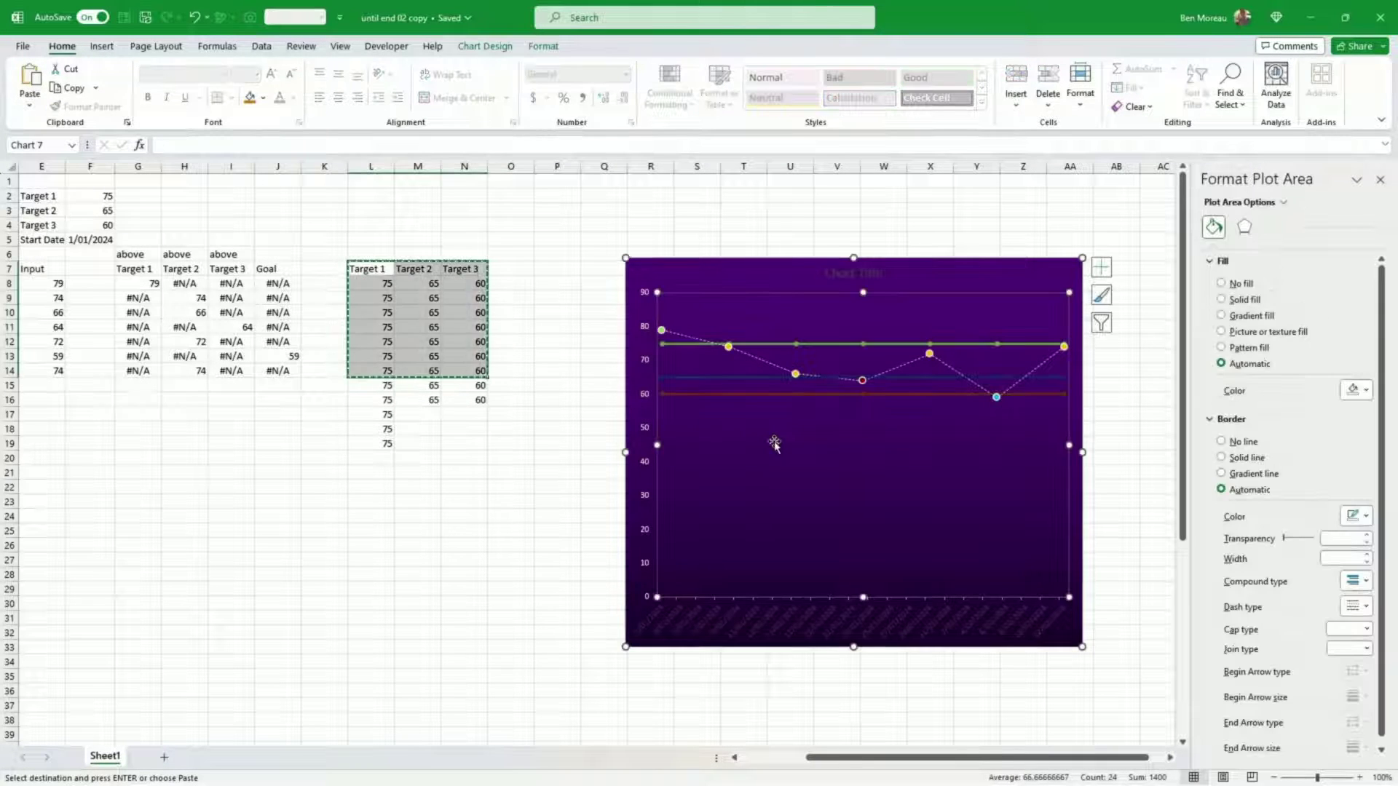
- Set the marker option of the chart's Target 3 line series at 60 to None
click(821, 396)
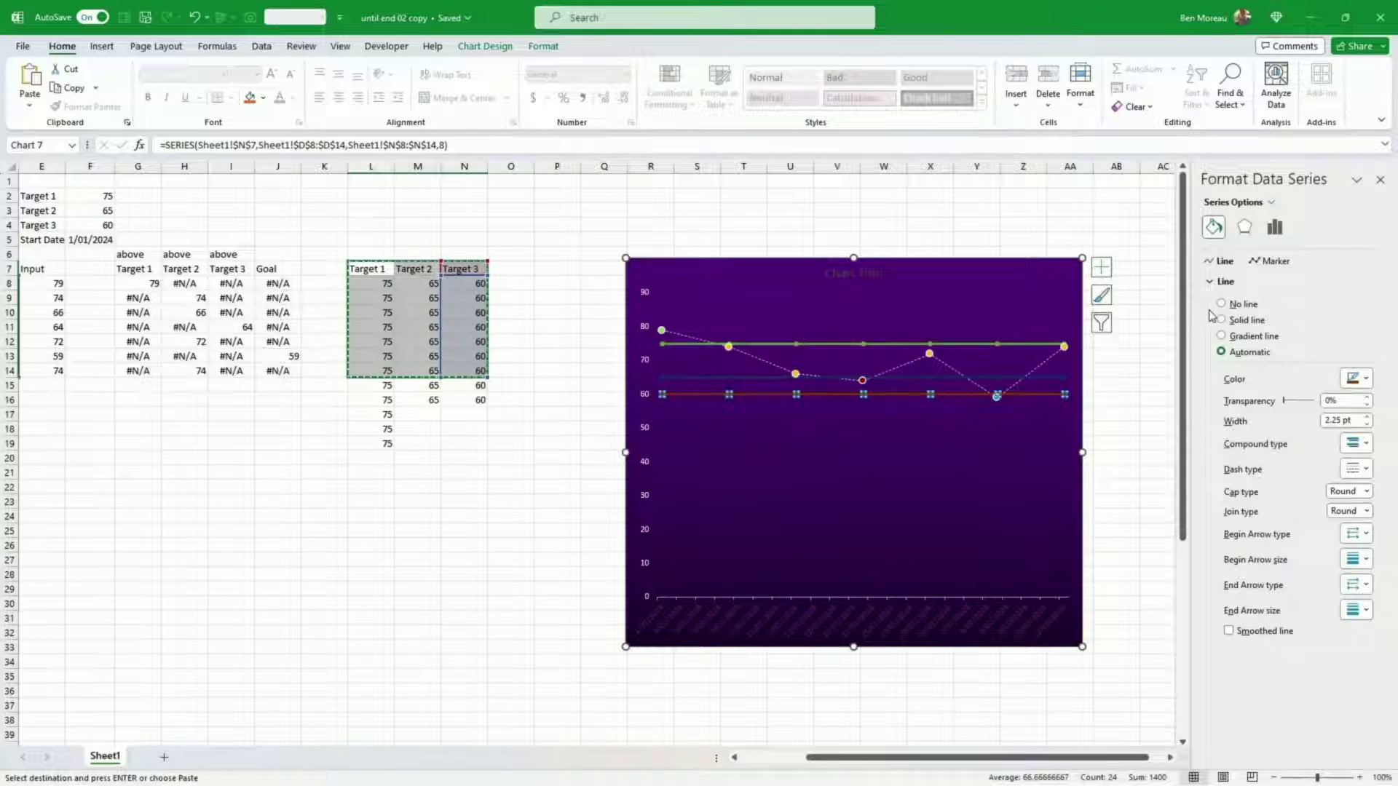
click(1273, 264)
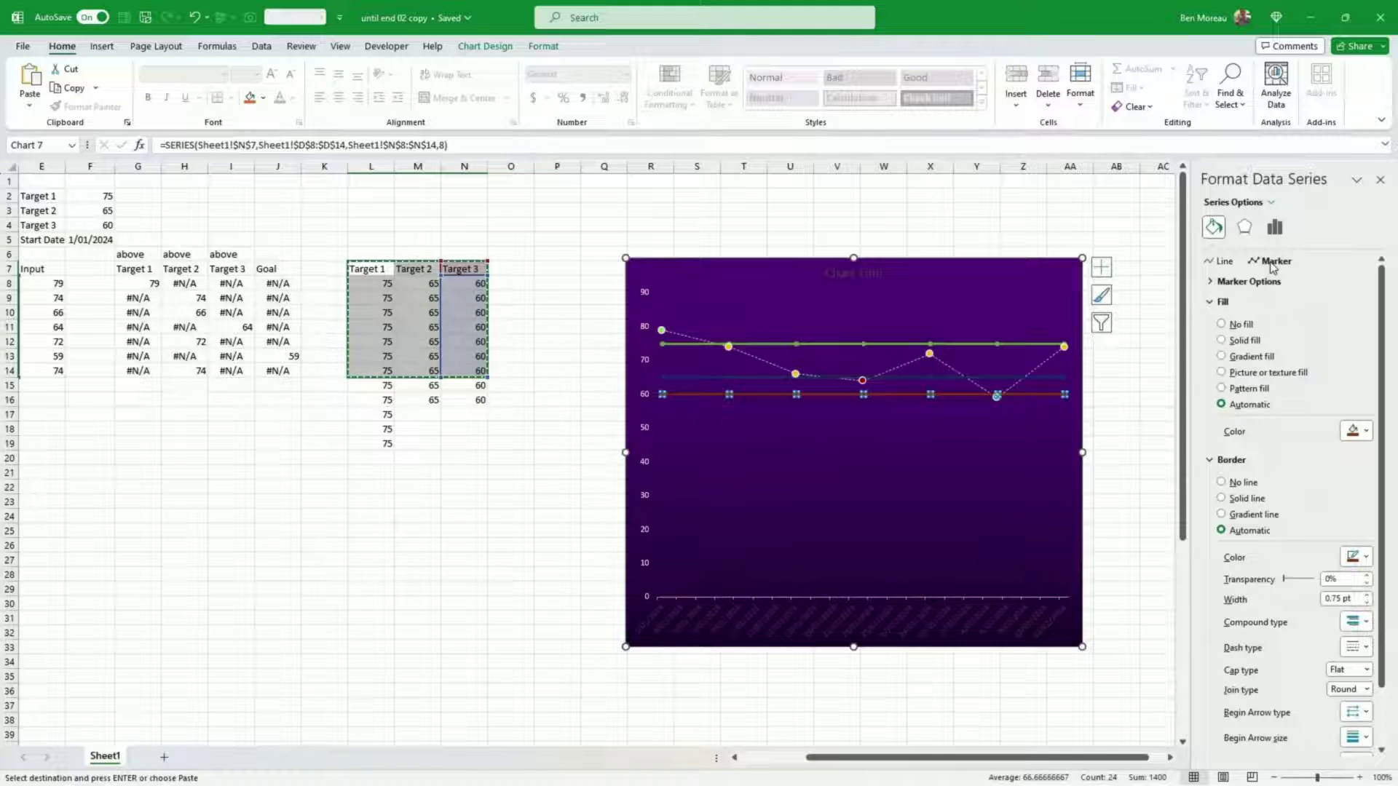
click(1238, 282)
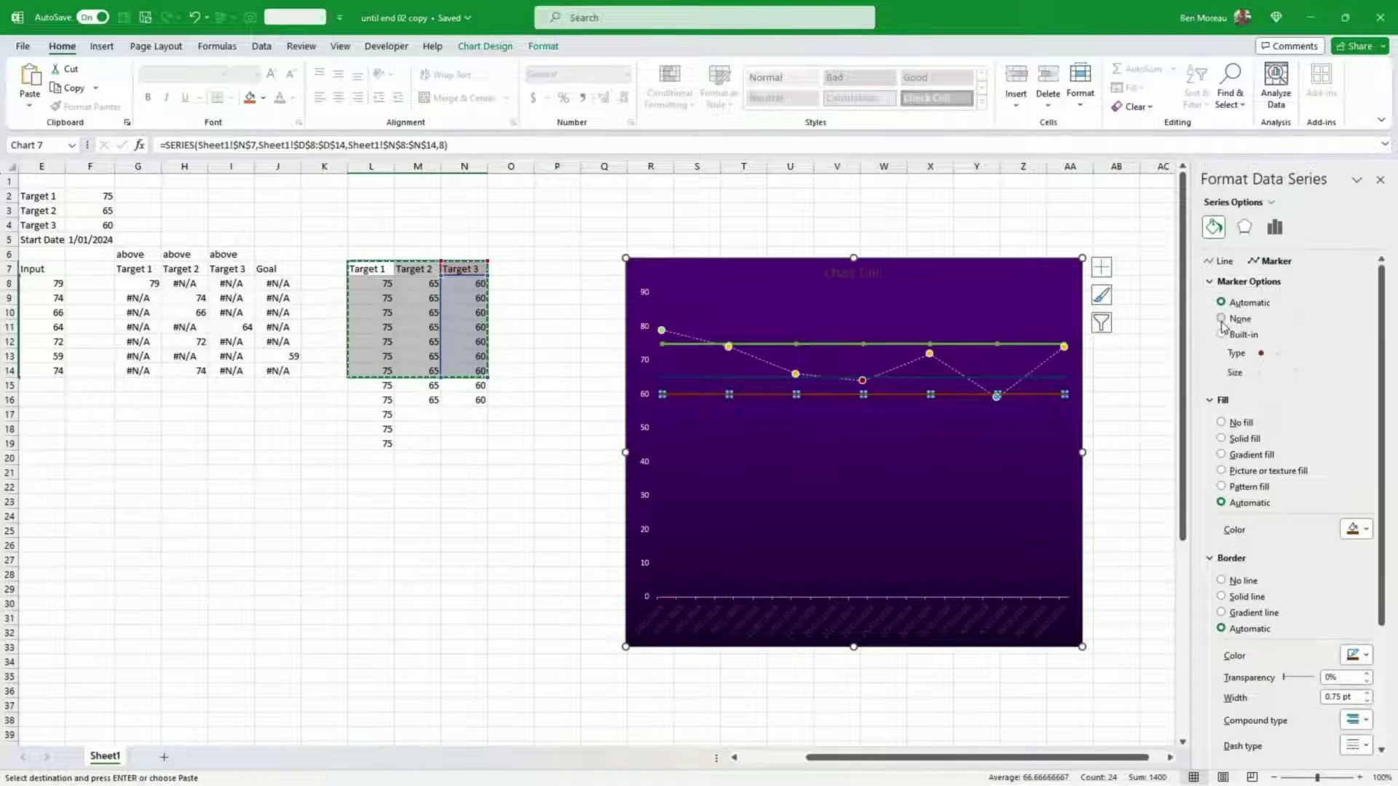
click(1221, 319)
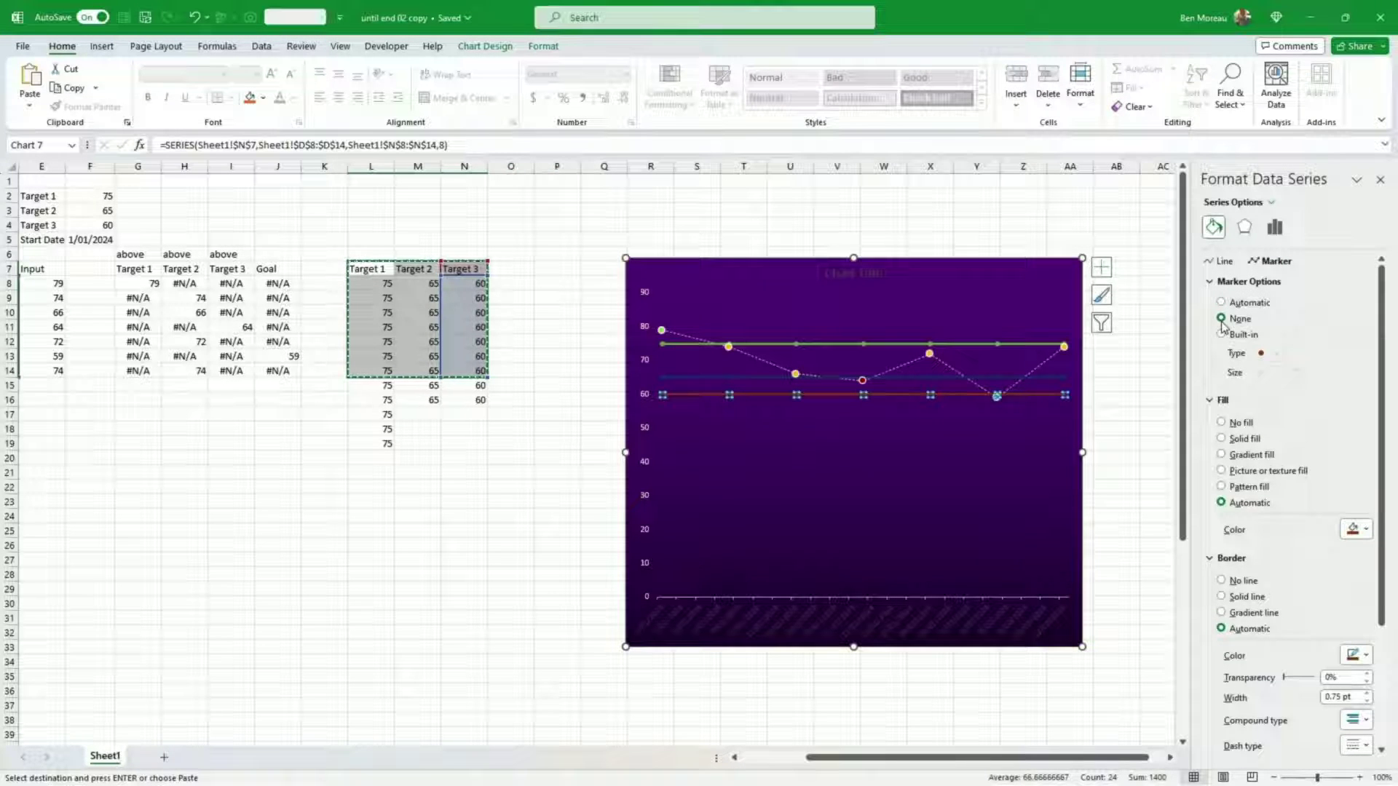
- Format the Target 3 line as a solid line type with 1.5 pt width and the round dot dash style
click(1225, 263)
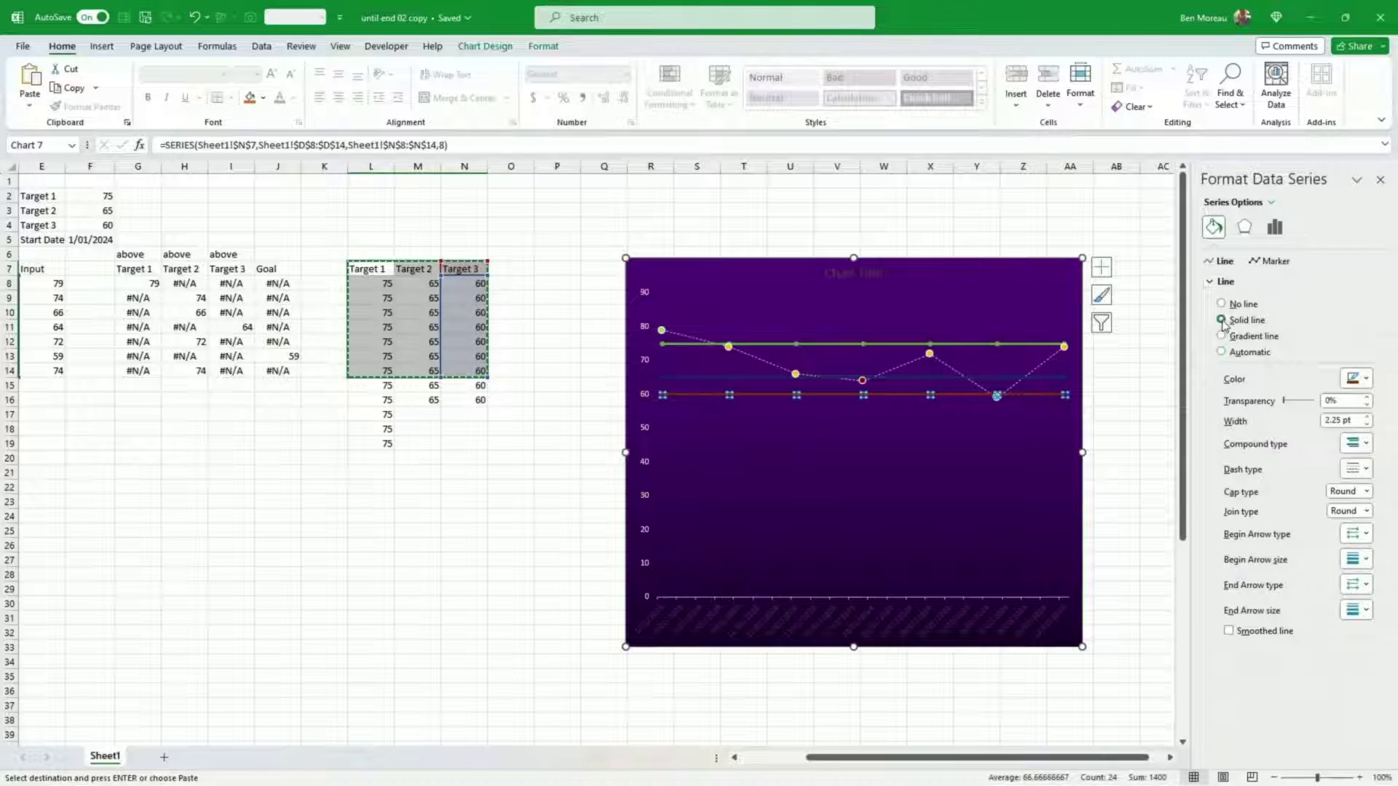
click(1367, 425)
click(1367, 425)
click(1364, 469)
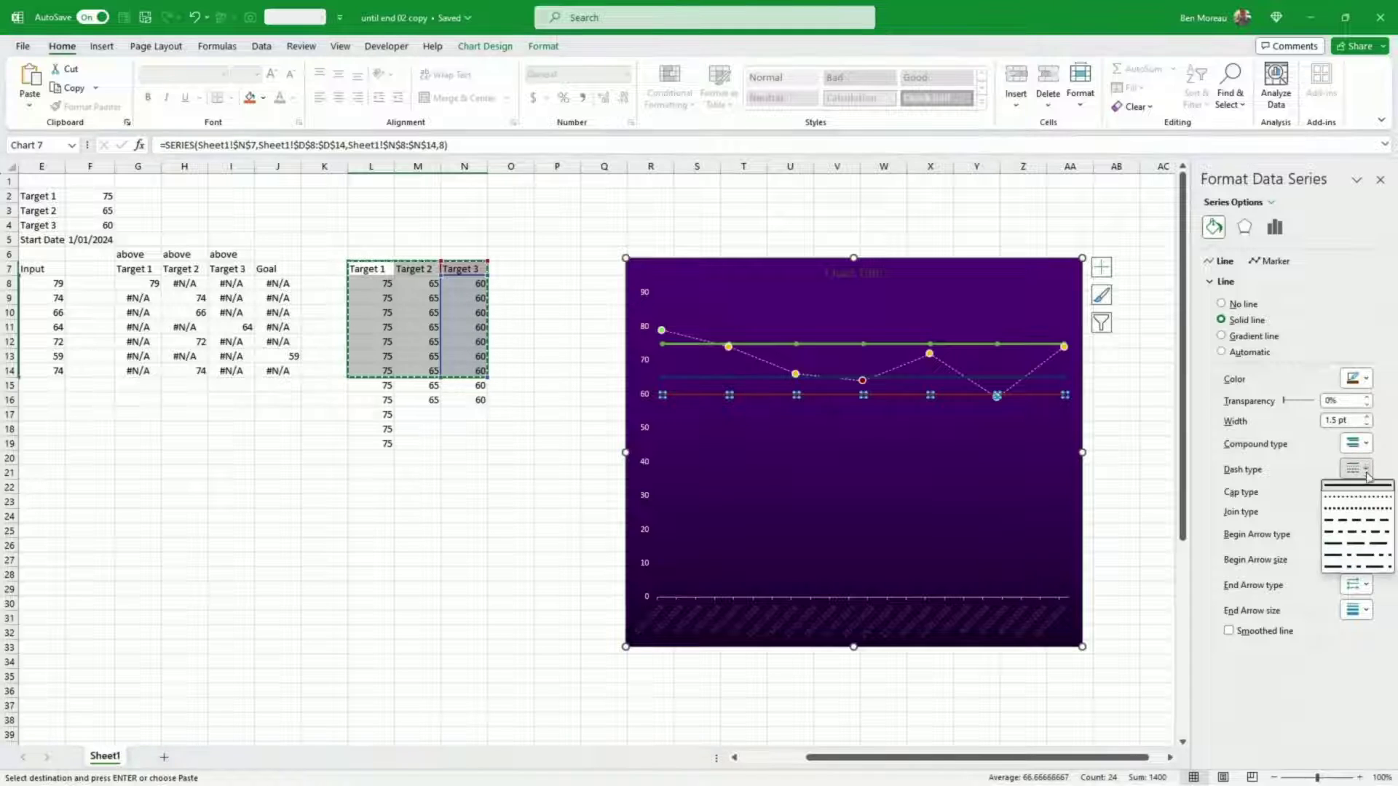
click(1364, 499)
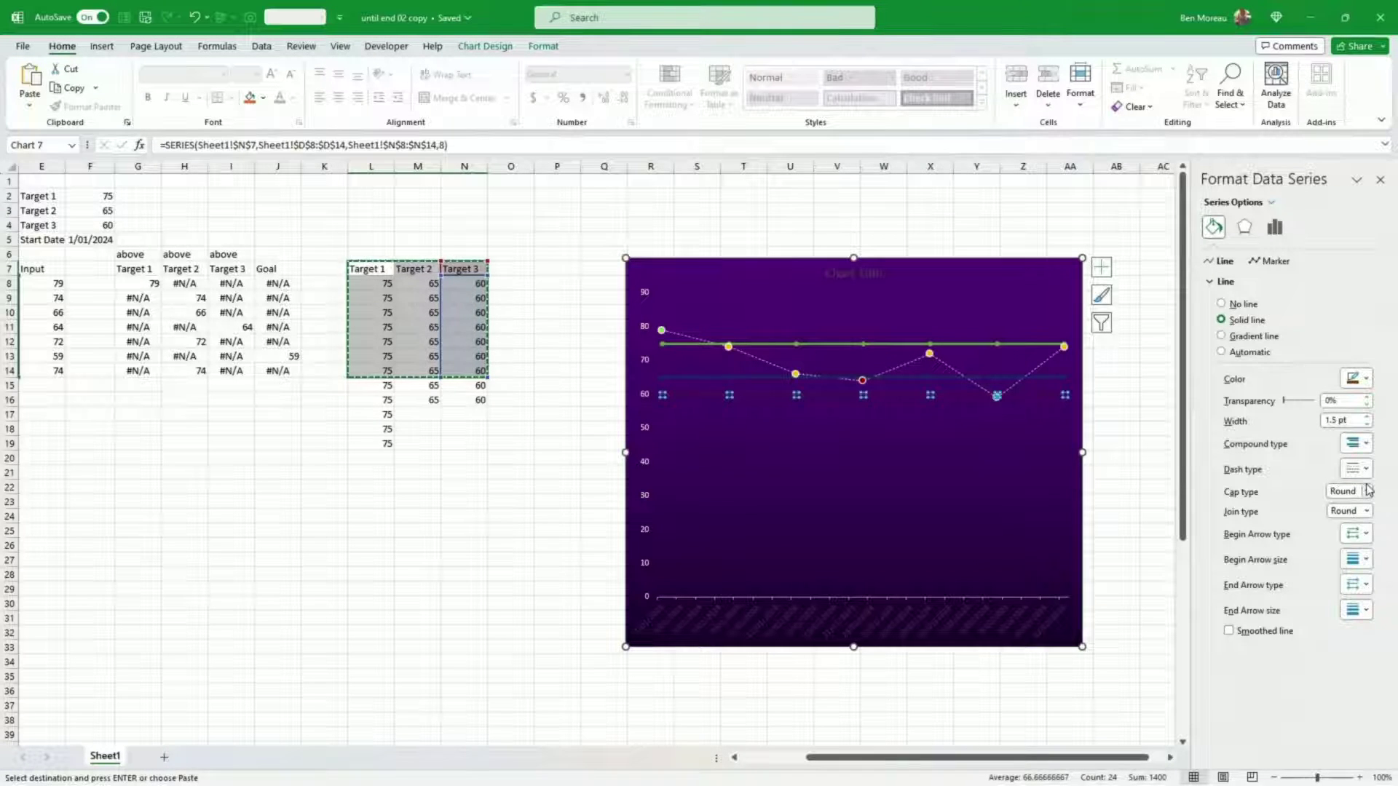
- Recolour the Target 3 line with the standard light blue
click(1032, 445)
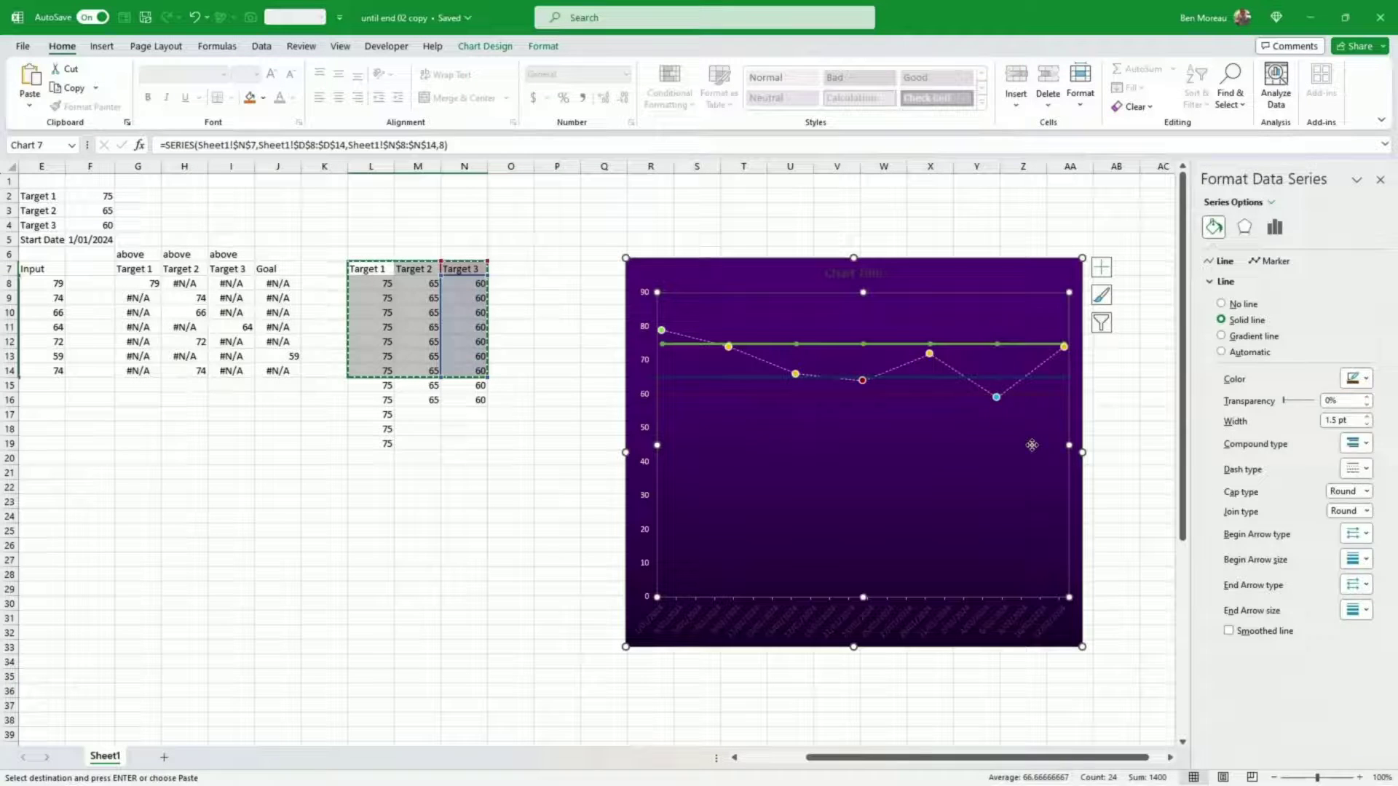
click(1042, 393)
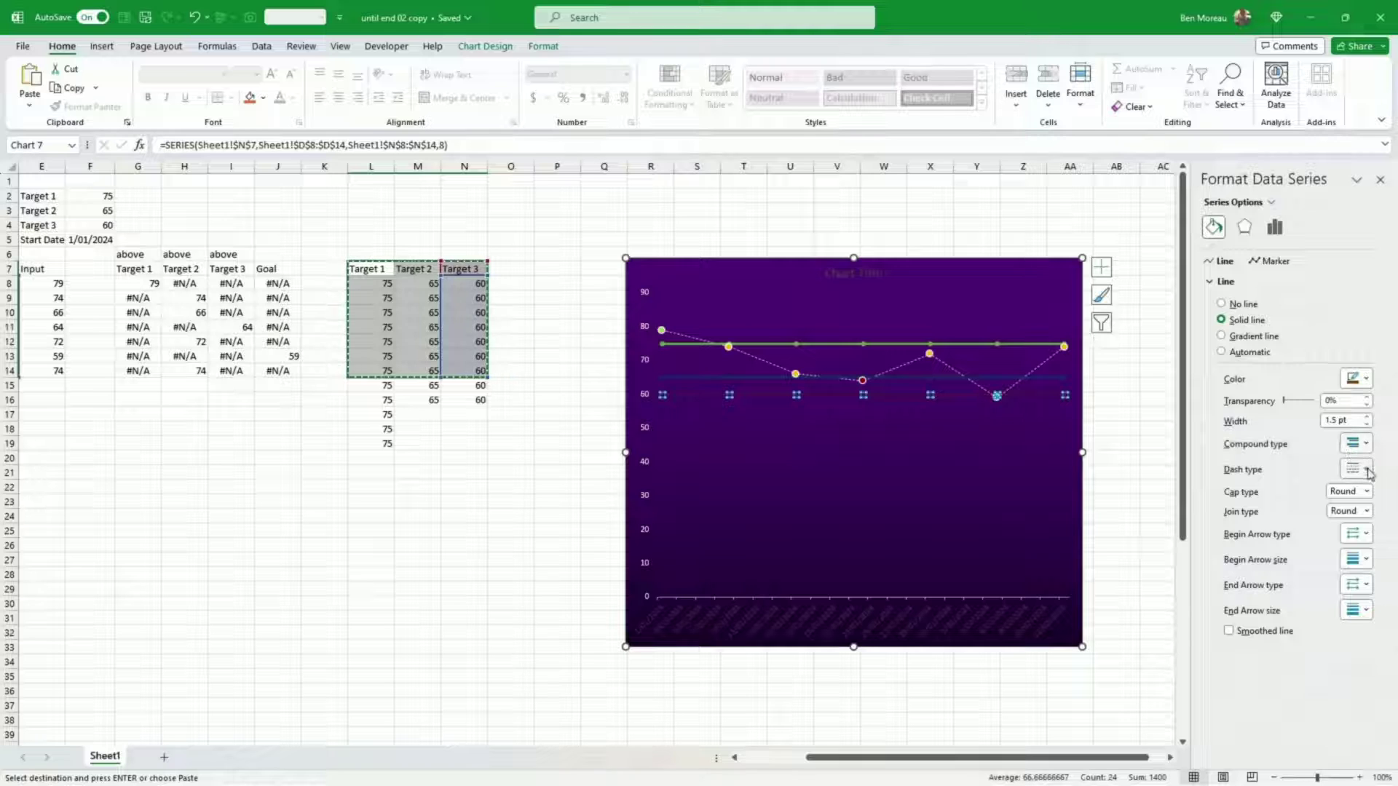
click(1368, 378)
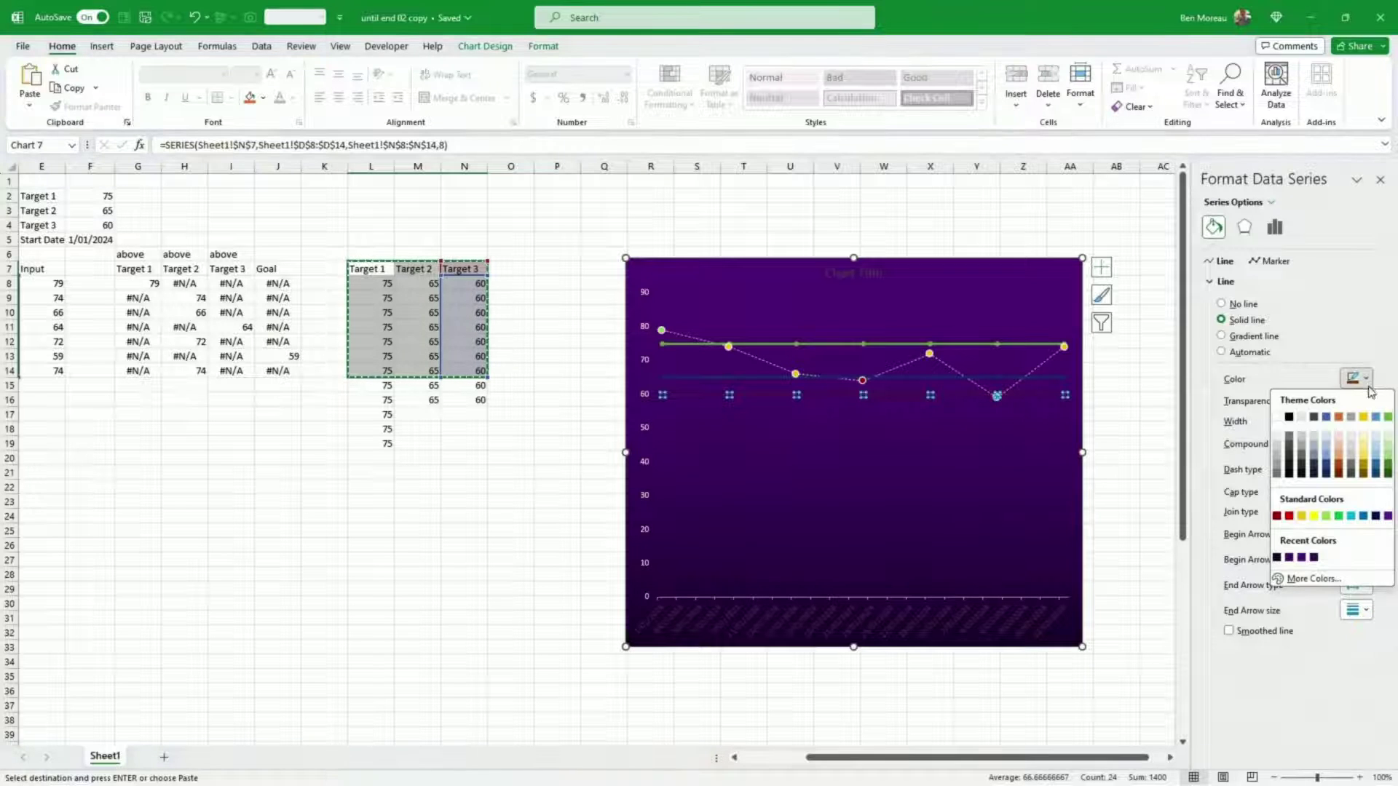
click(1350, 517)
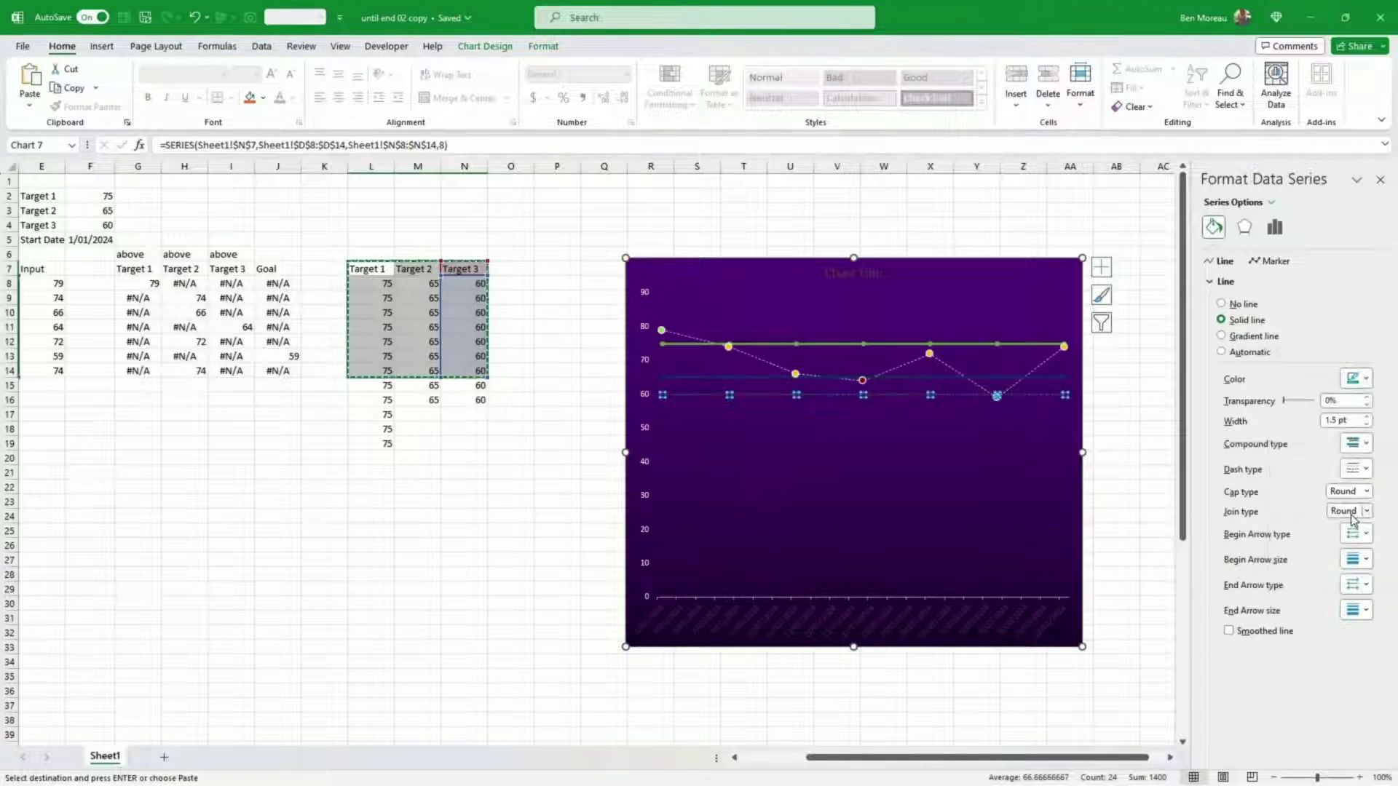
- Set the width of the Target 3 line to 1.25 pt and deselect the chart
click(1369, 469)
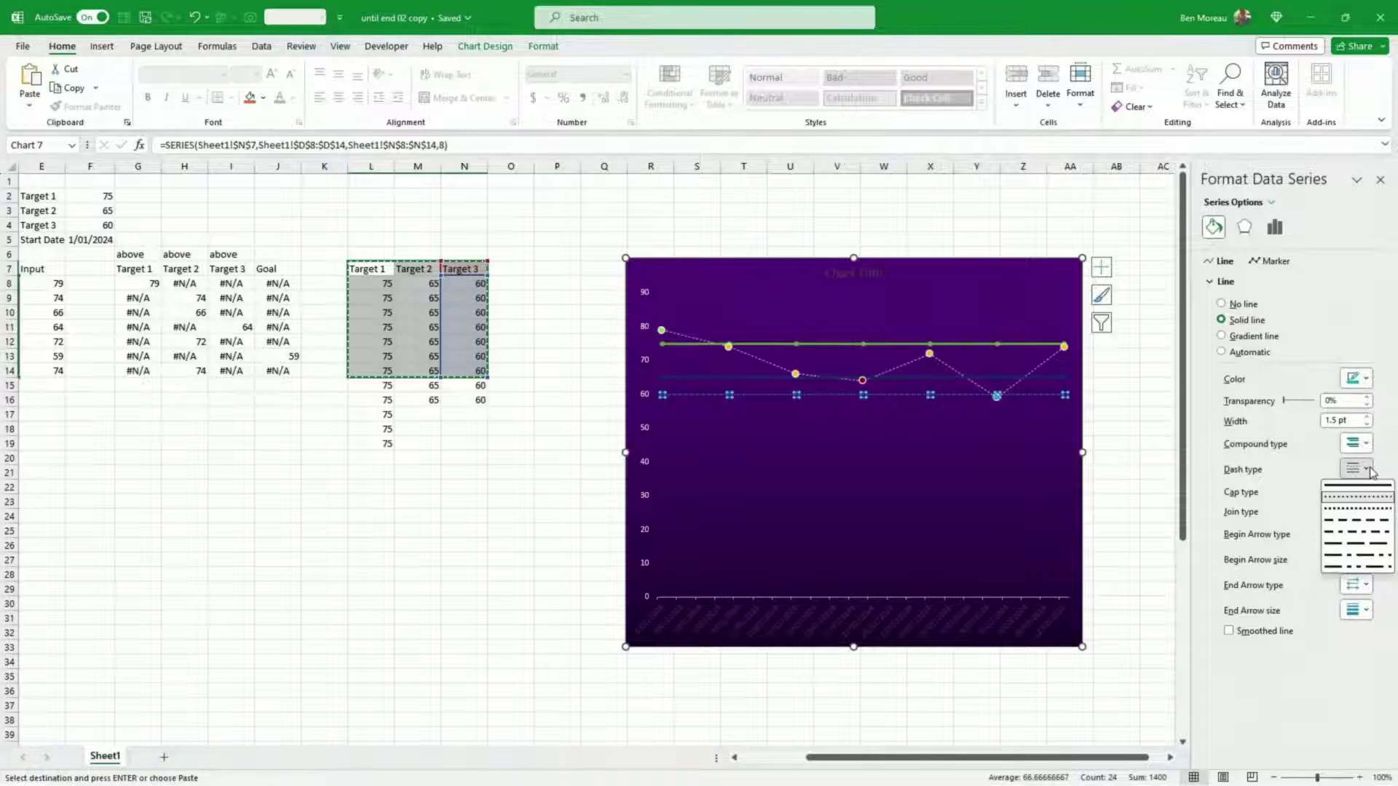
click(1372, 472)
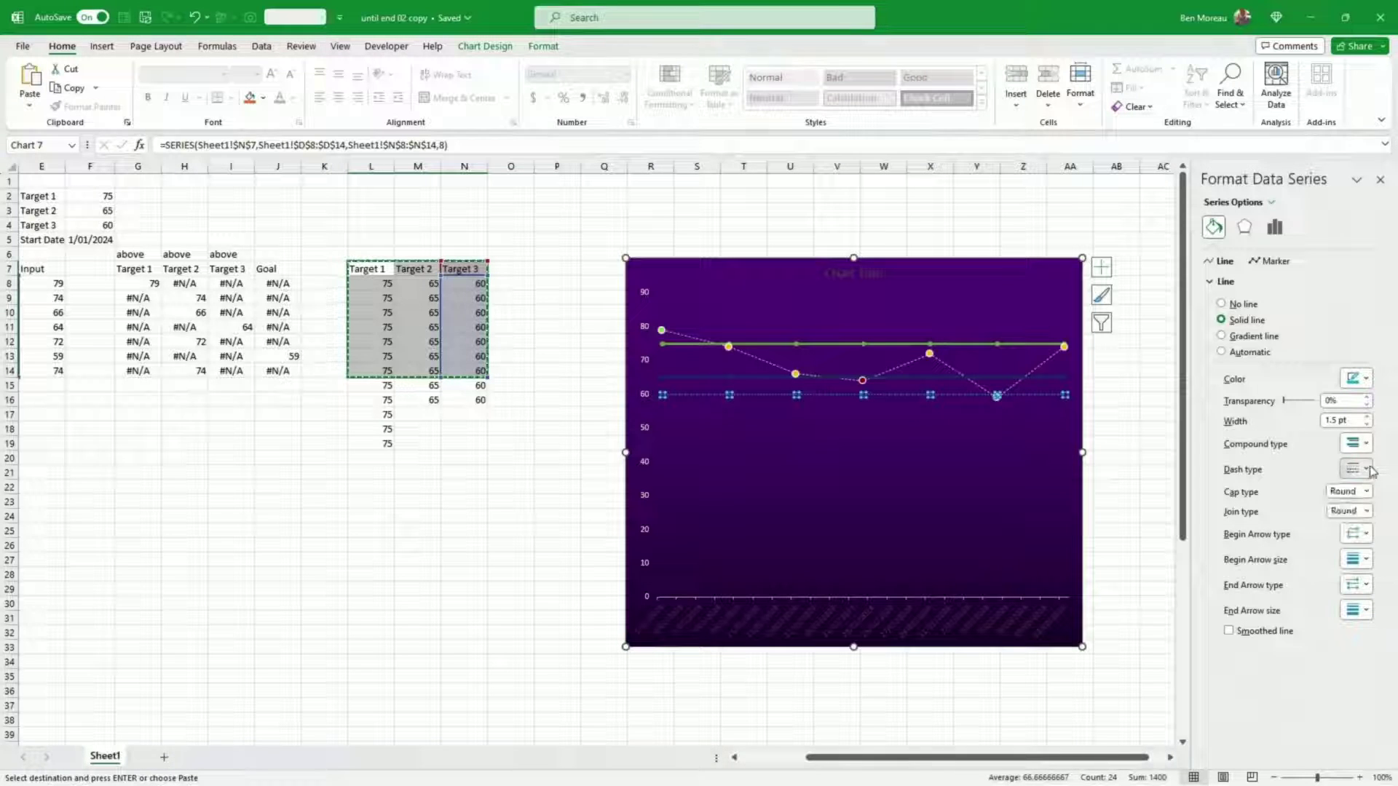
click(1368, 424)
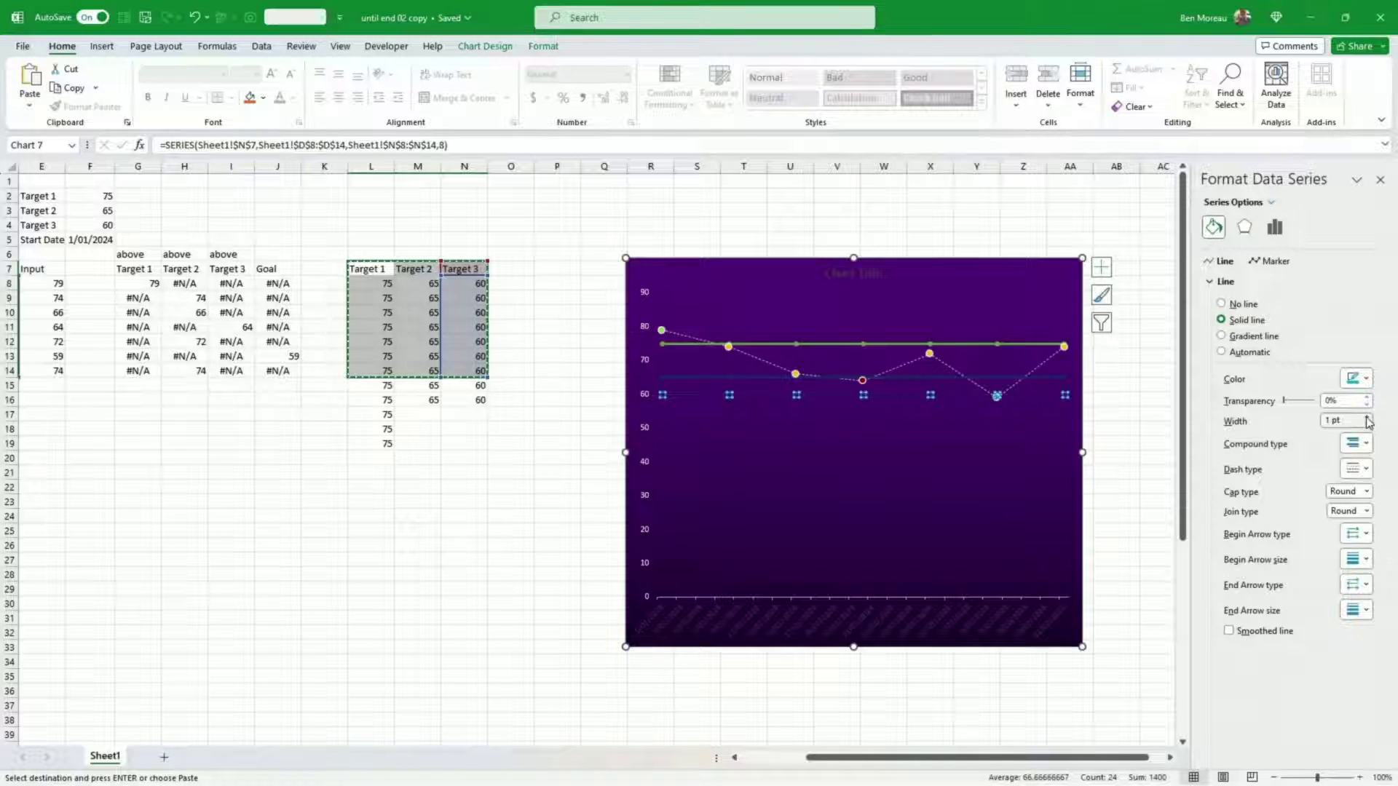
click(1369, 417)
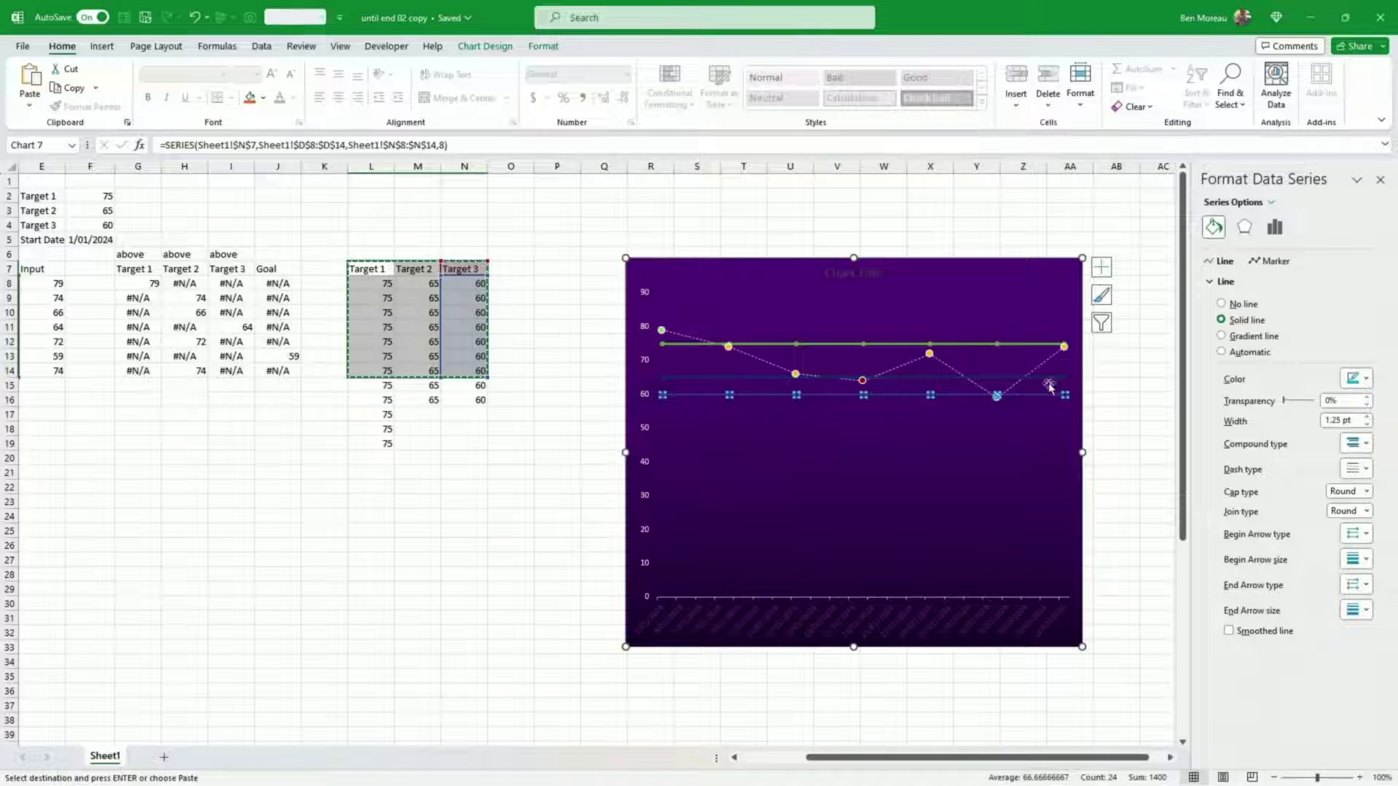
click(1106, 401)
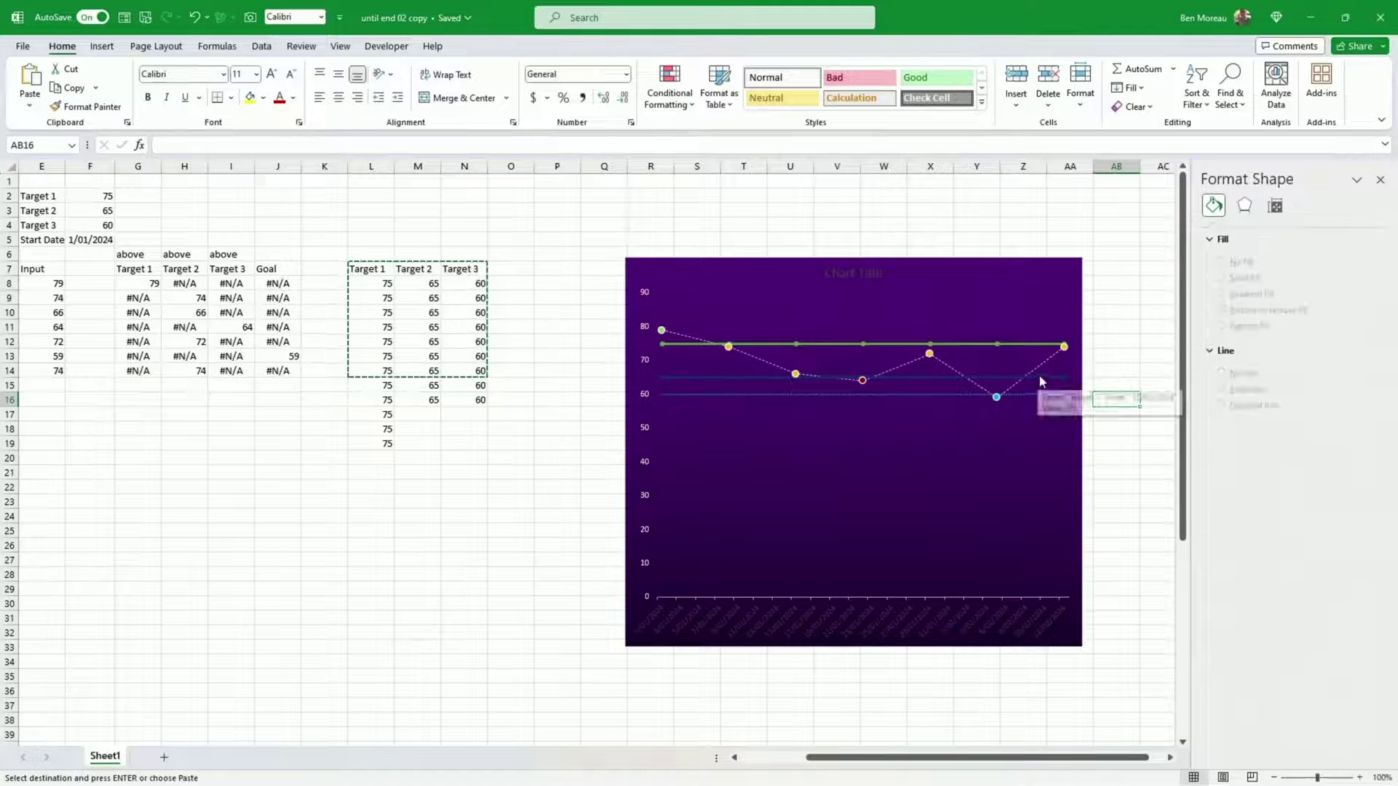
- Set the marker option of the chart's Target 2 line series at 65 to None
click(1039, 376)
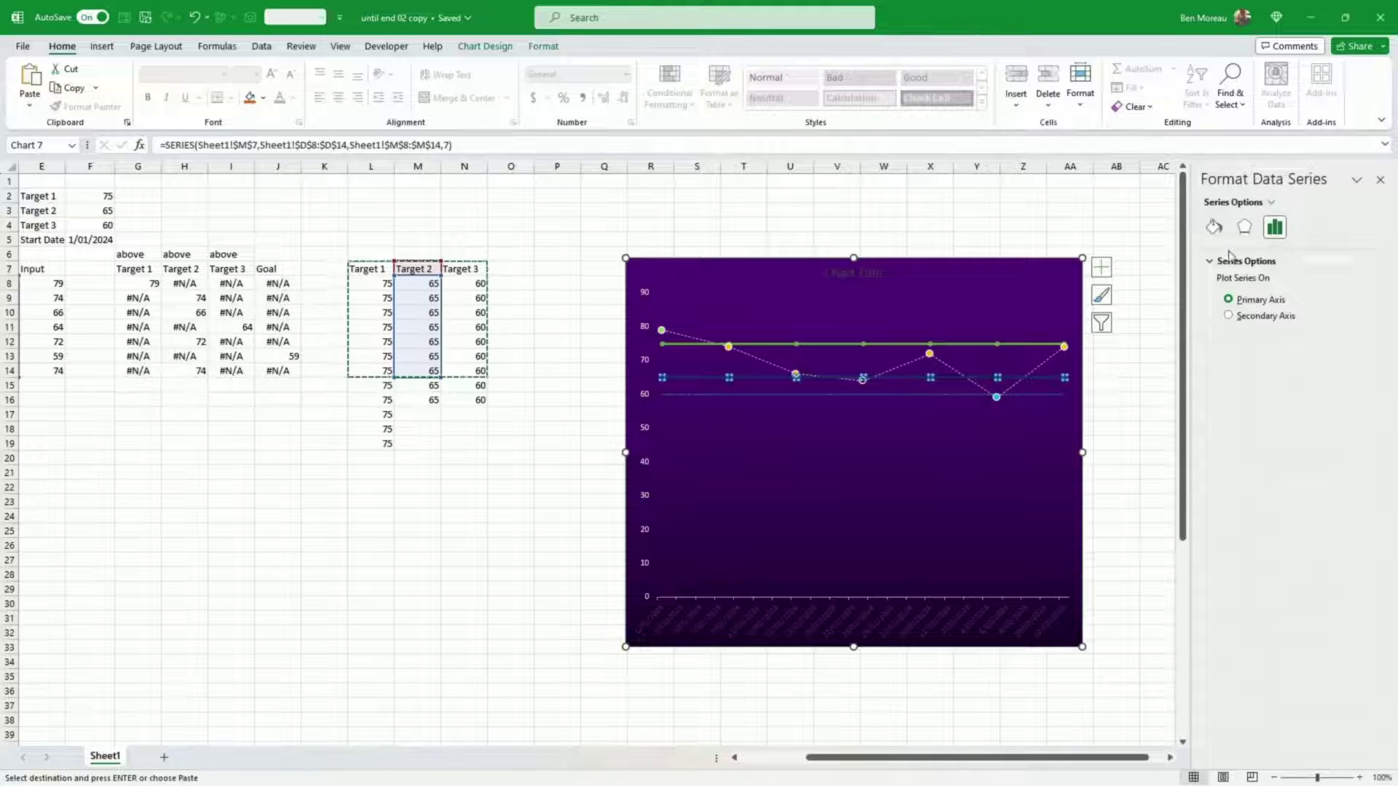
click(1214, 228)
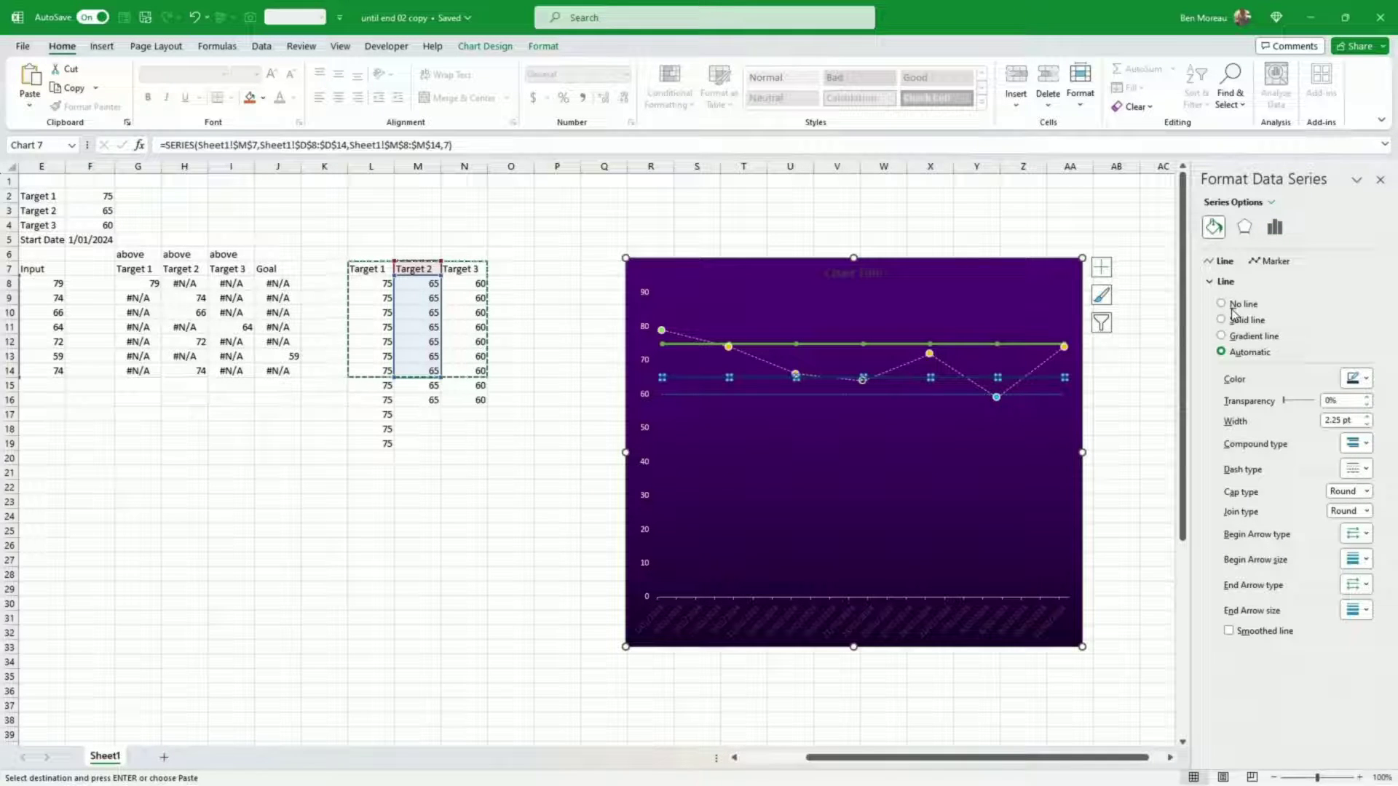
click(1267, 262)
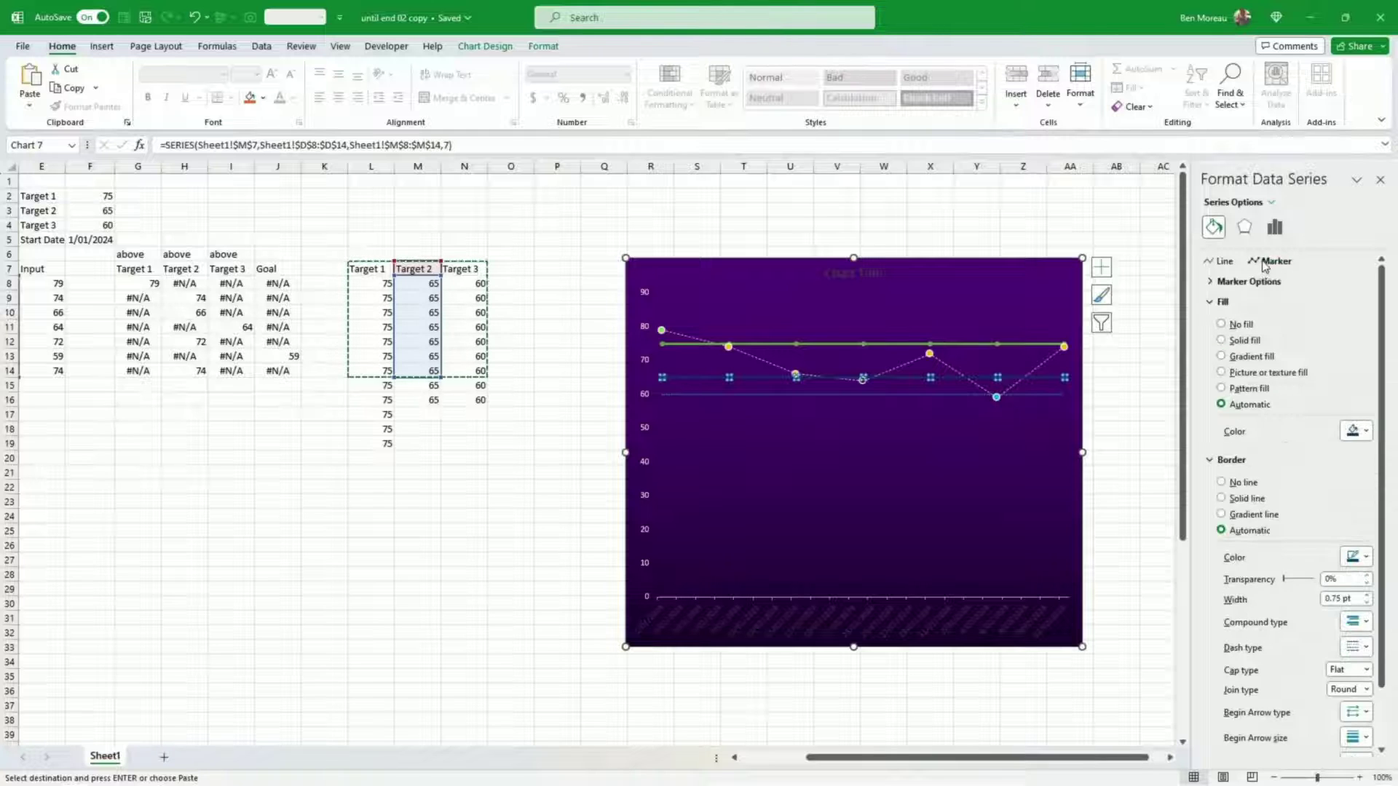
click(1241, 282)
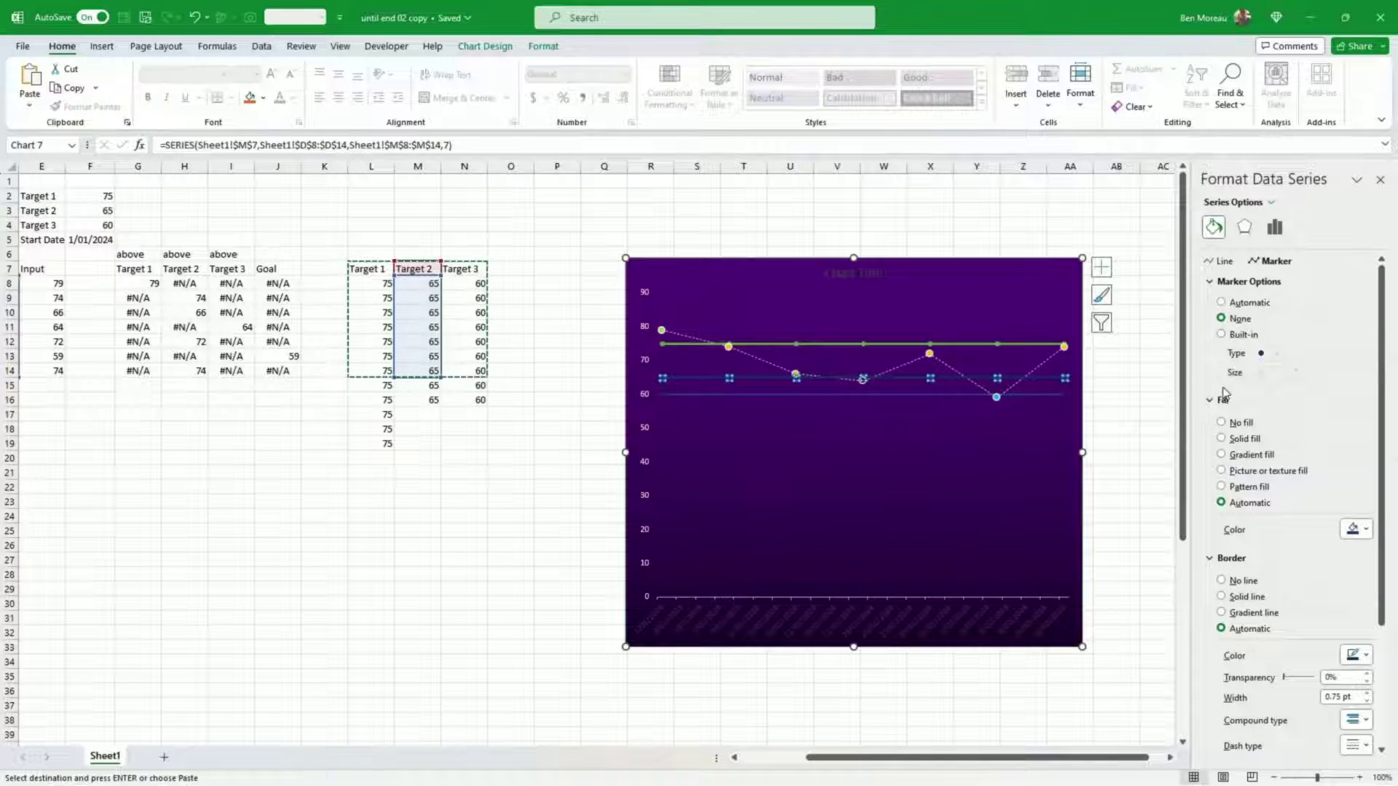
- Switch the Target 2 line to a solid line and colour it with the standard red
click(1227, 264)
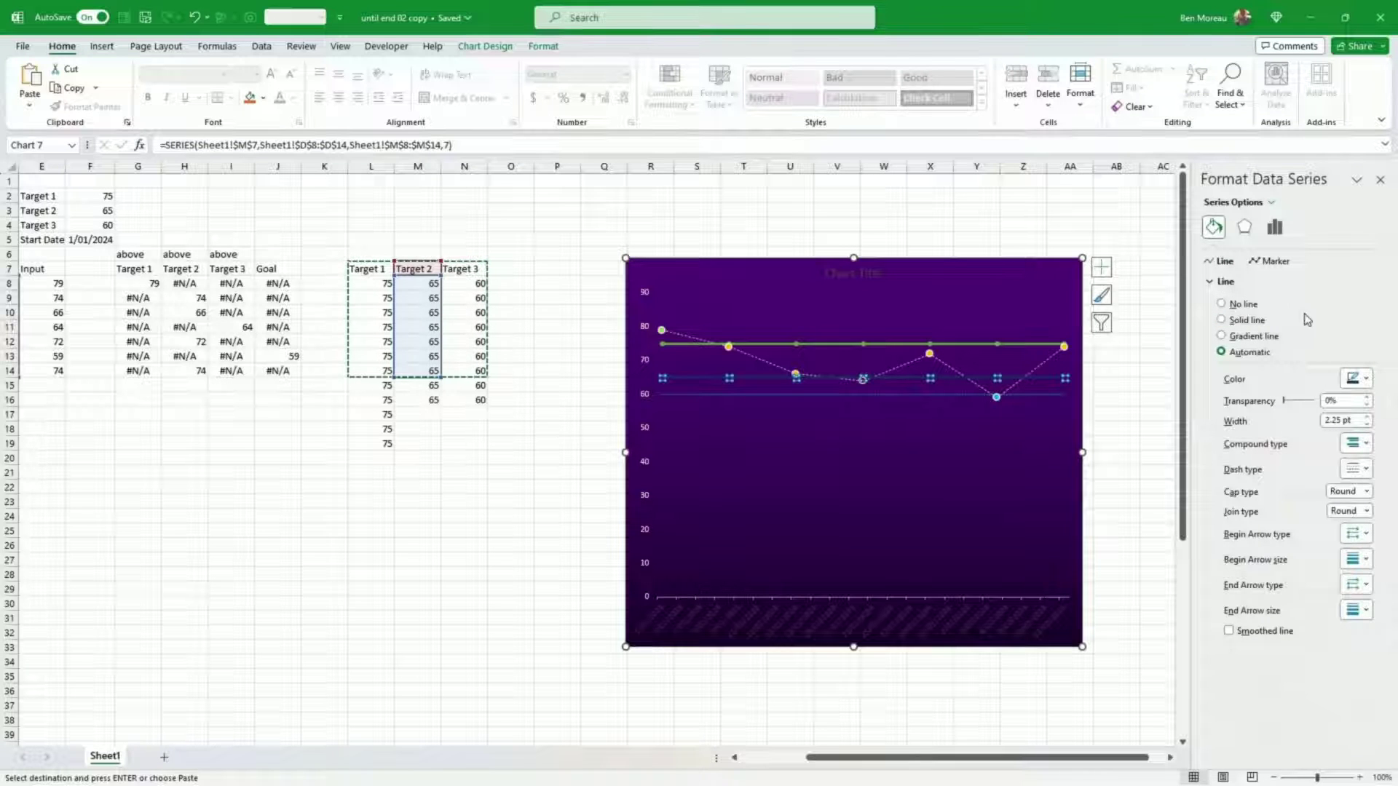
click(1252, 321)
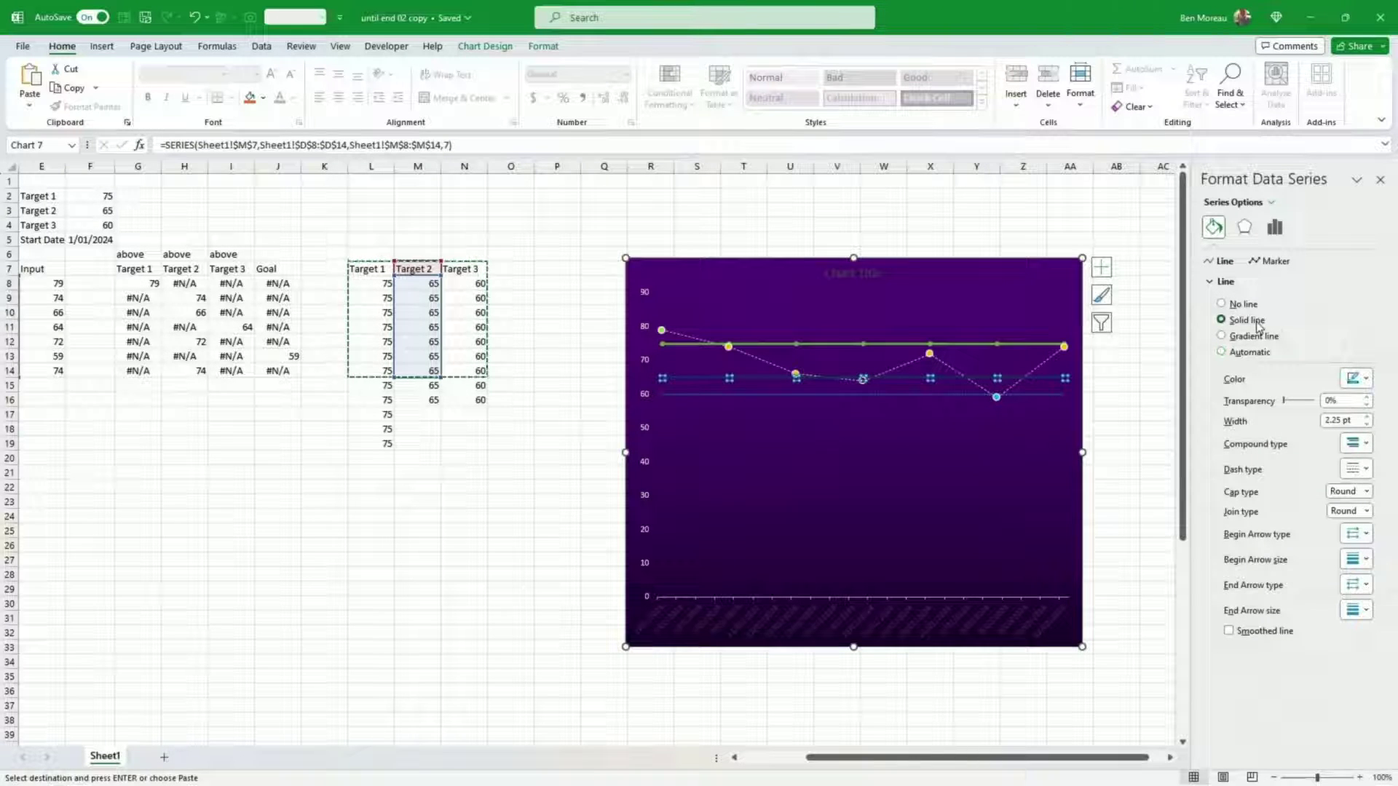
click(1366, 380)
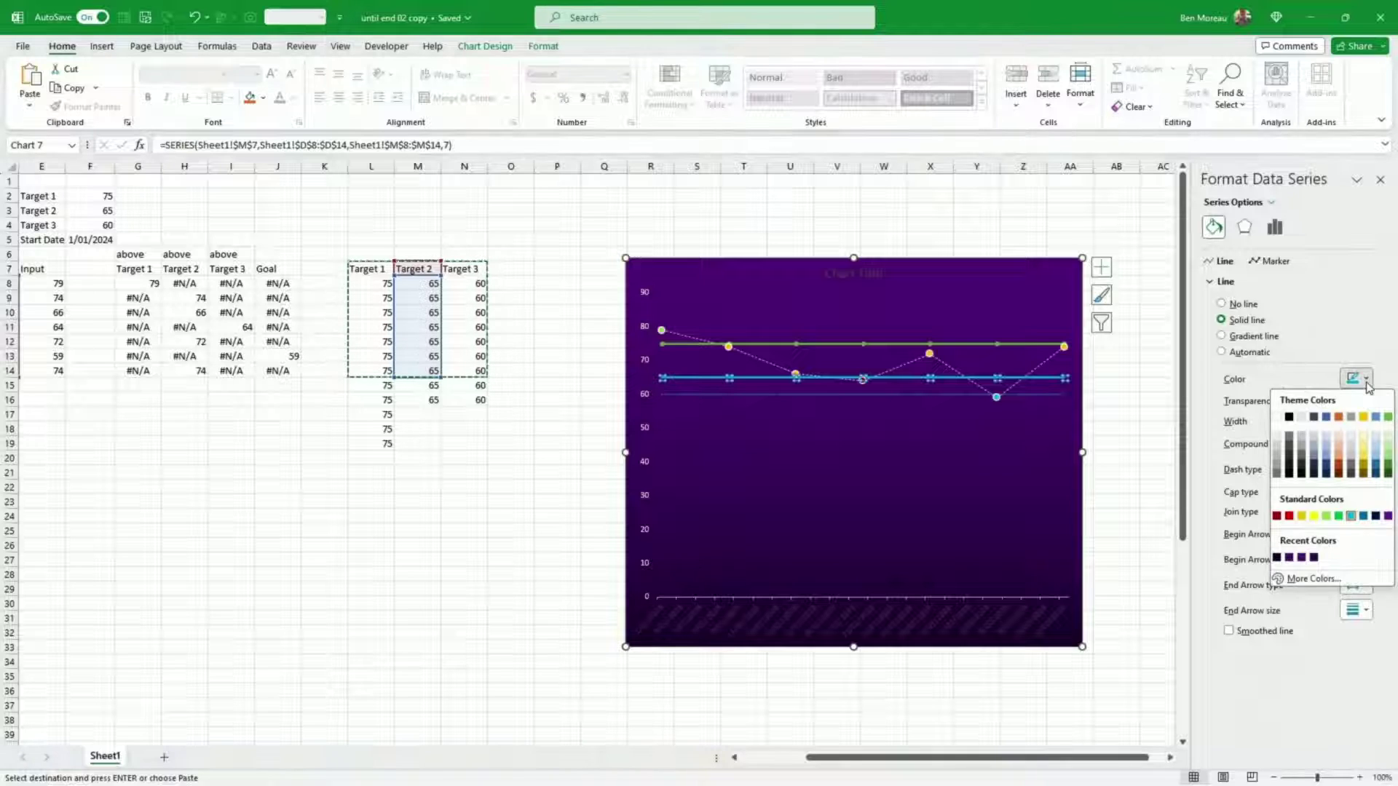
click(1289, 516)
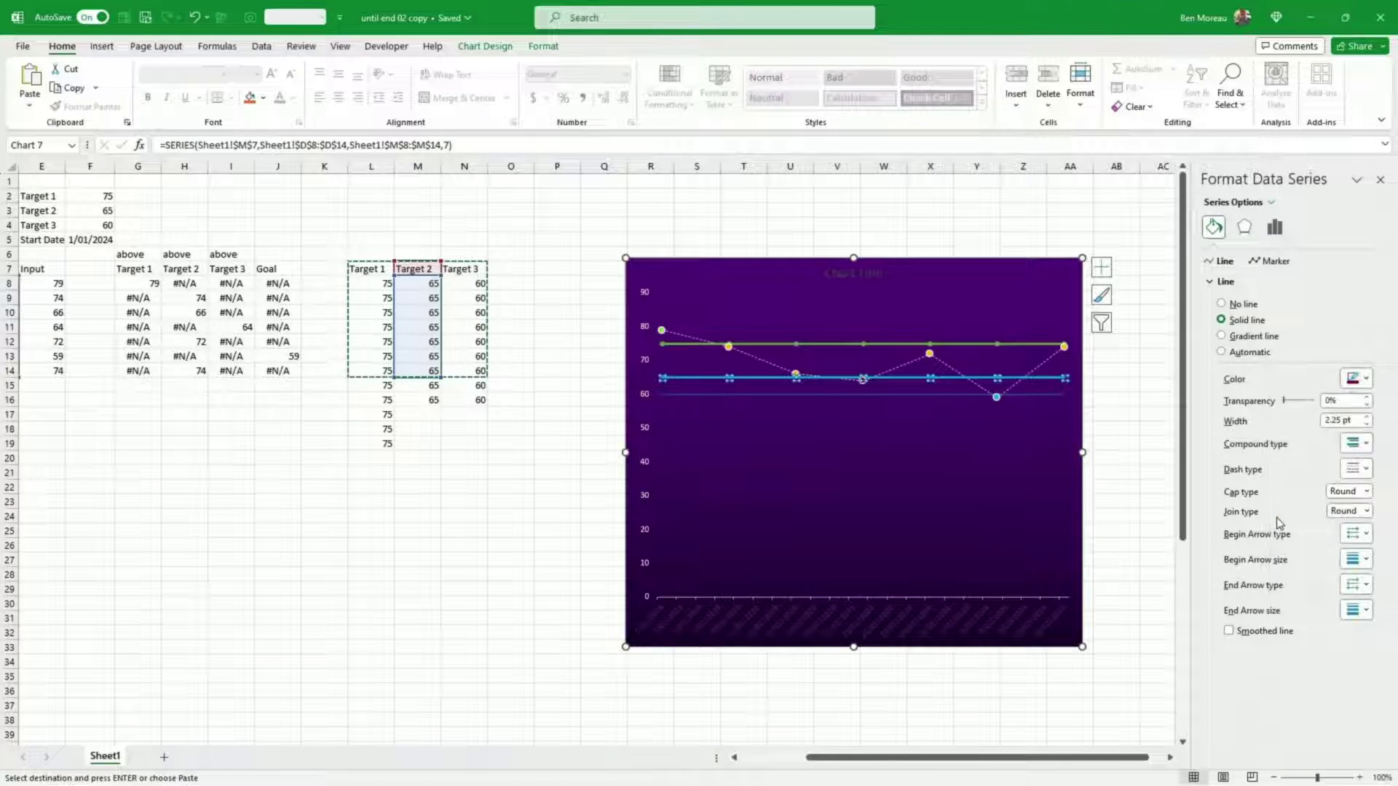
- Set the Target 2 line's width to 1.75 pt and give it a dotted dash type
click(1369, 425)
click(1368, 426)
click(1366, 469)
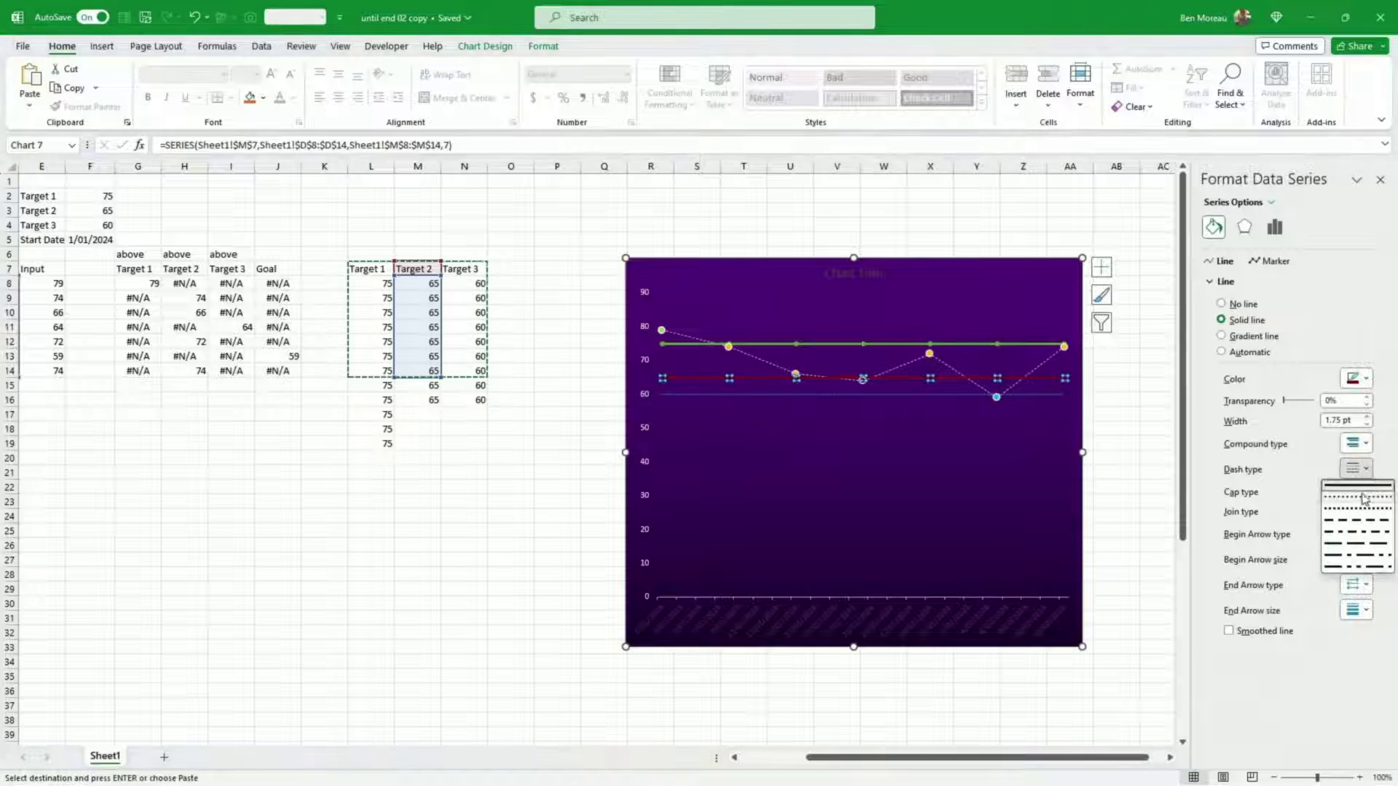
click(1362, 508)
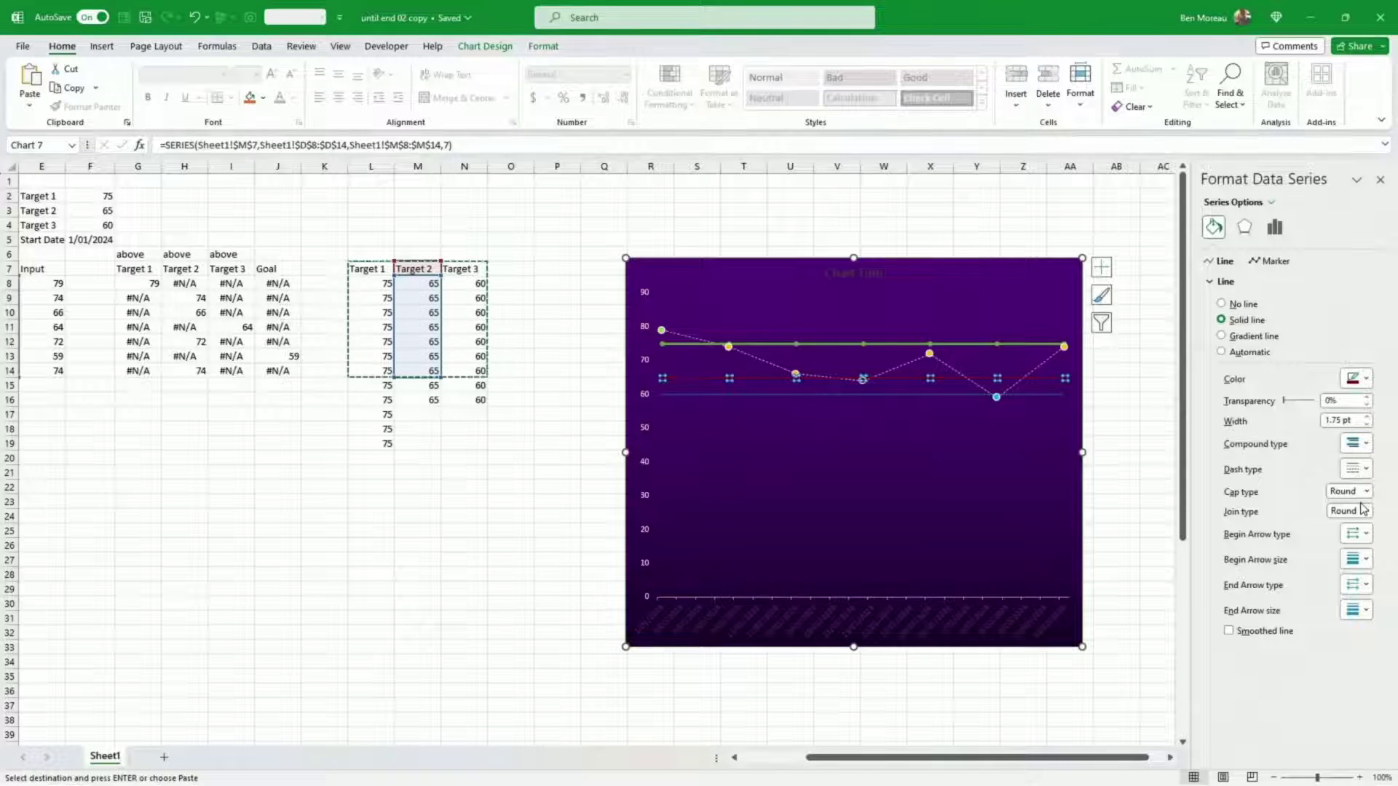
- Recolour the Target 2 line with the theme orange and deselect the chart
click(1367, 380)
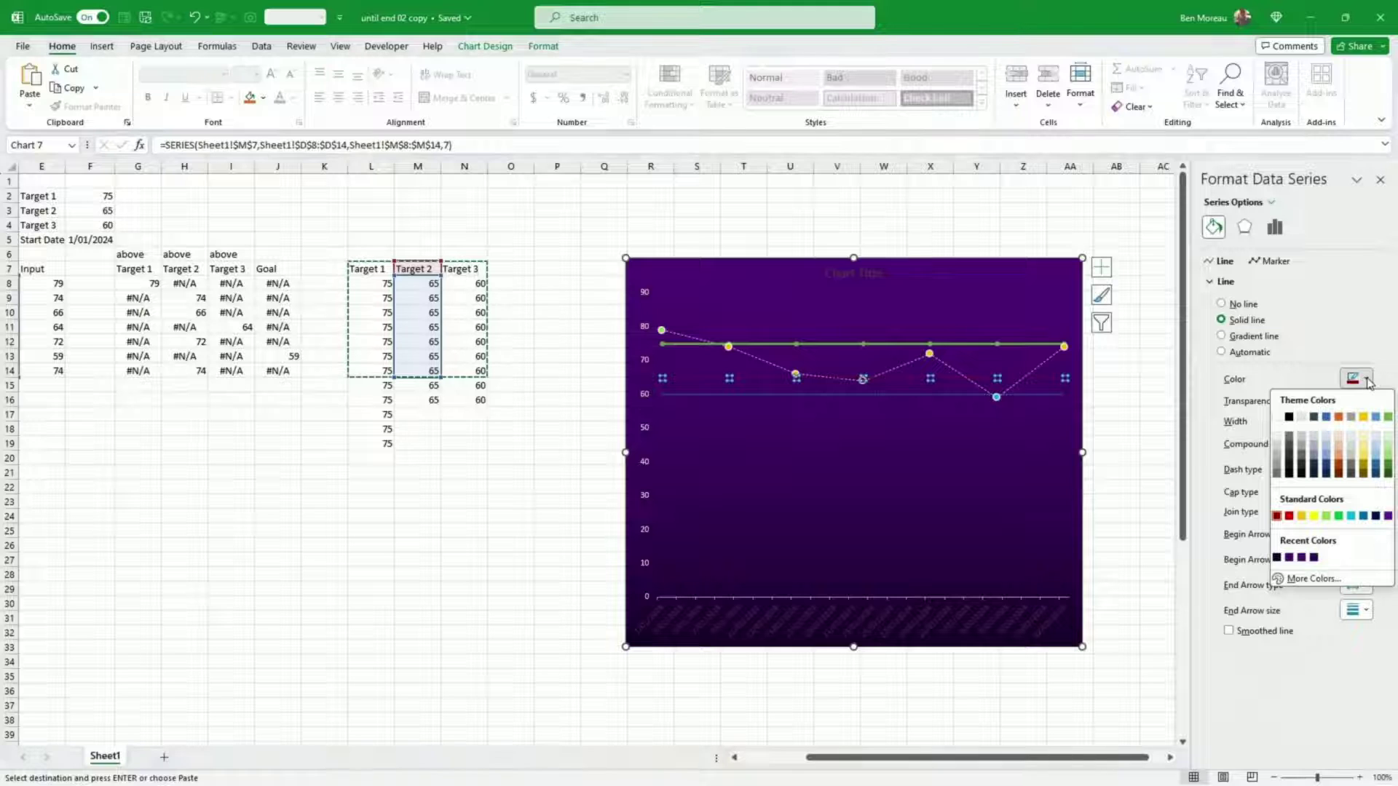
click(1343, 417)
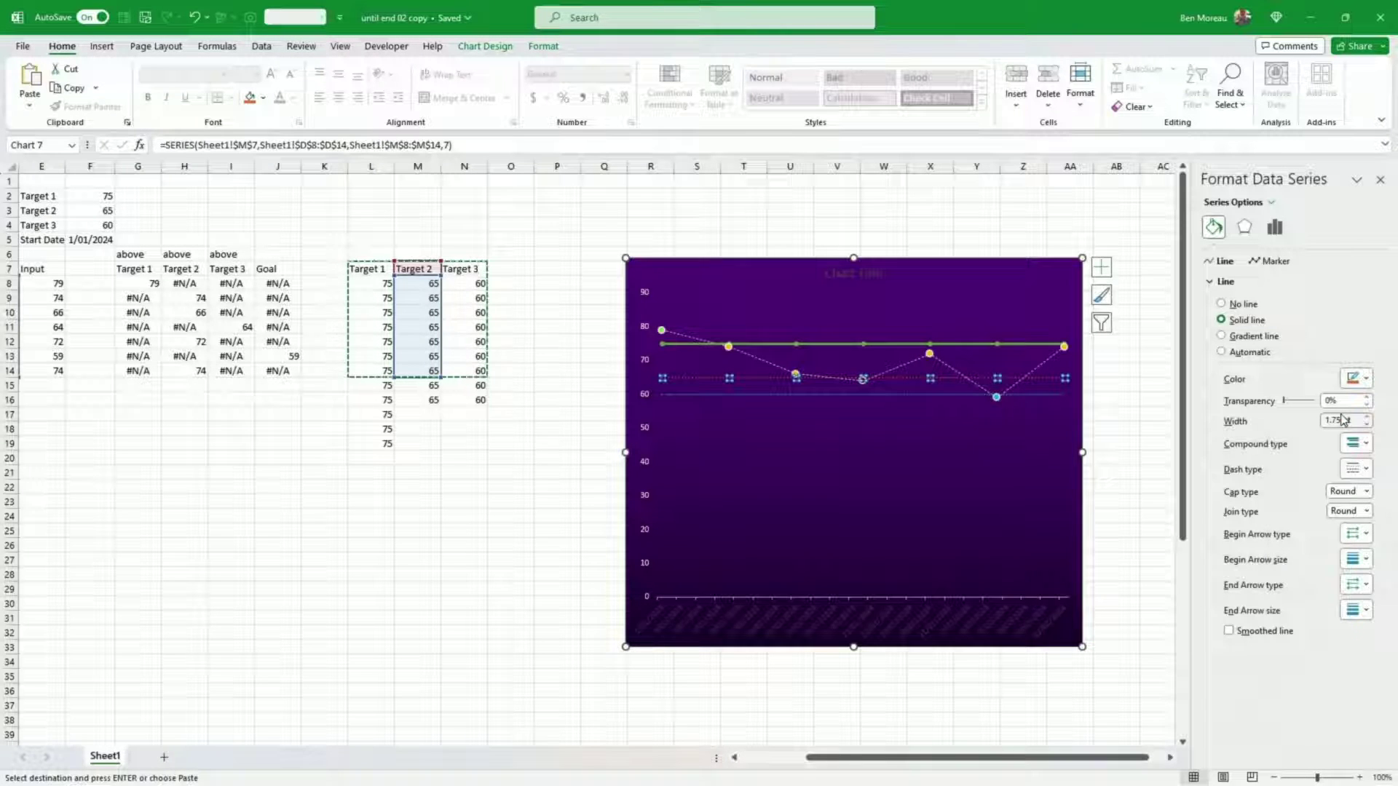
click(1105, 440)
- Give the chart's Target 1 line at 75 a dotted dash type at 1.75 pt width and deselect the chart
click(1036, 348)
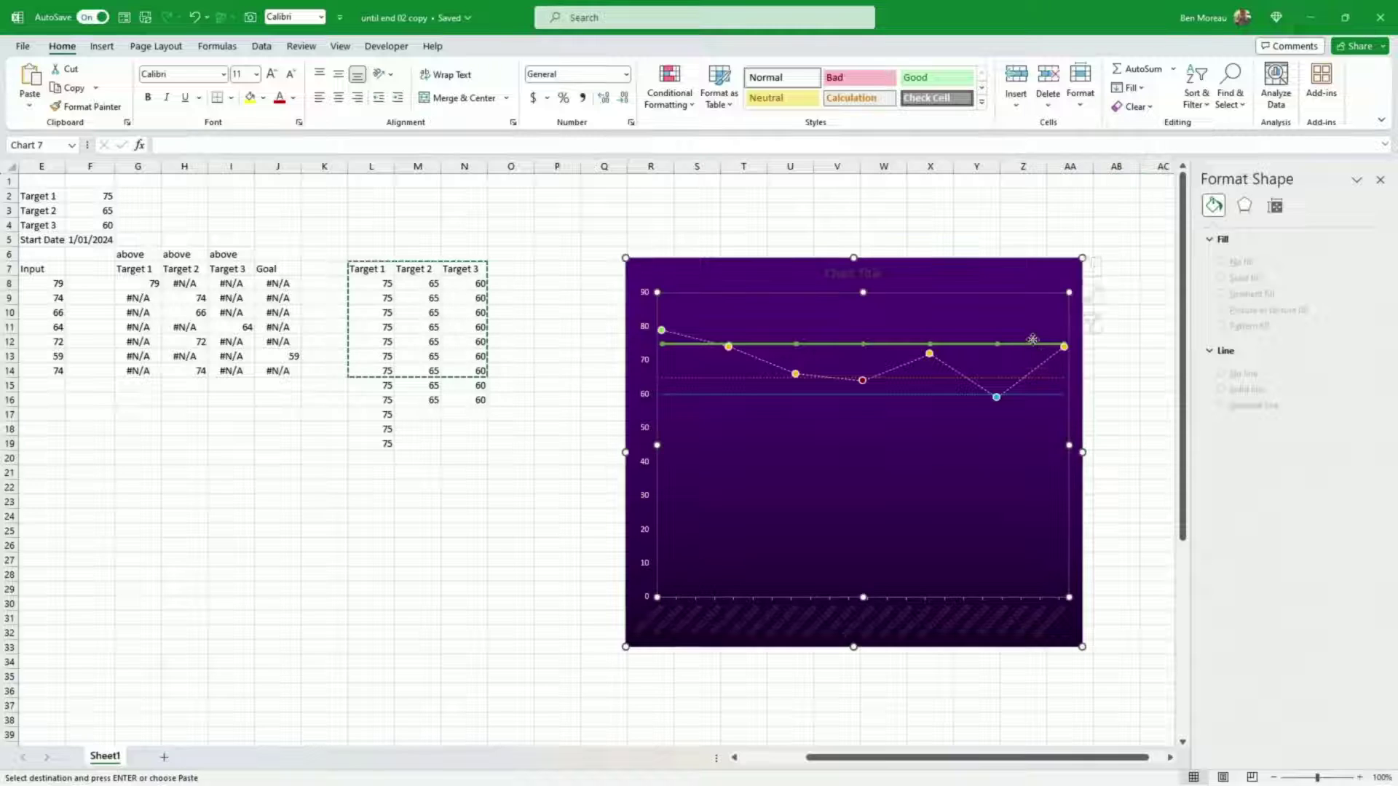
click(1038, 345)
click(1367, 470)
click(1126, 485)
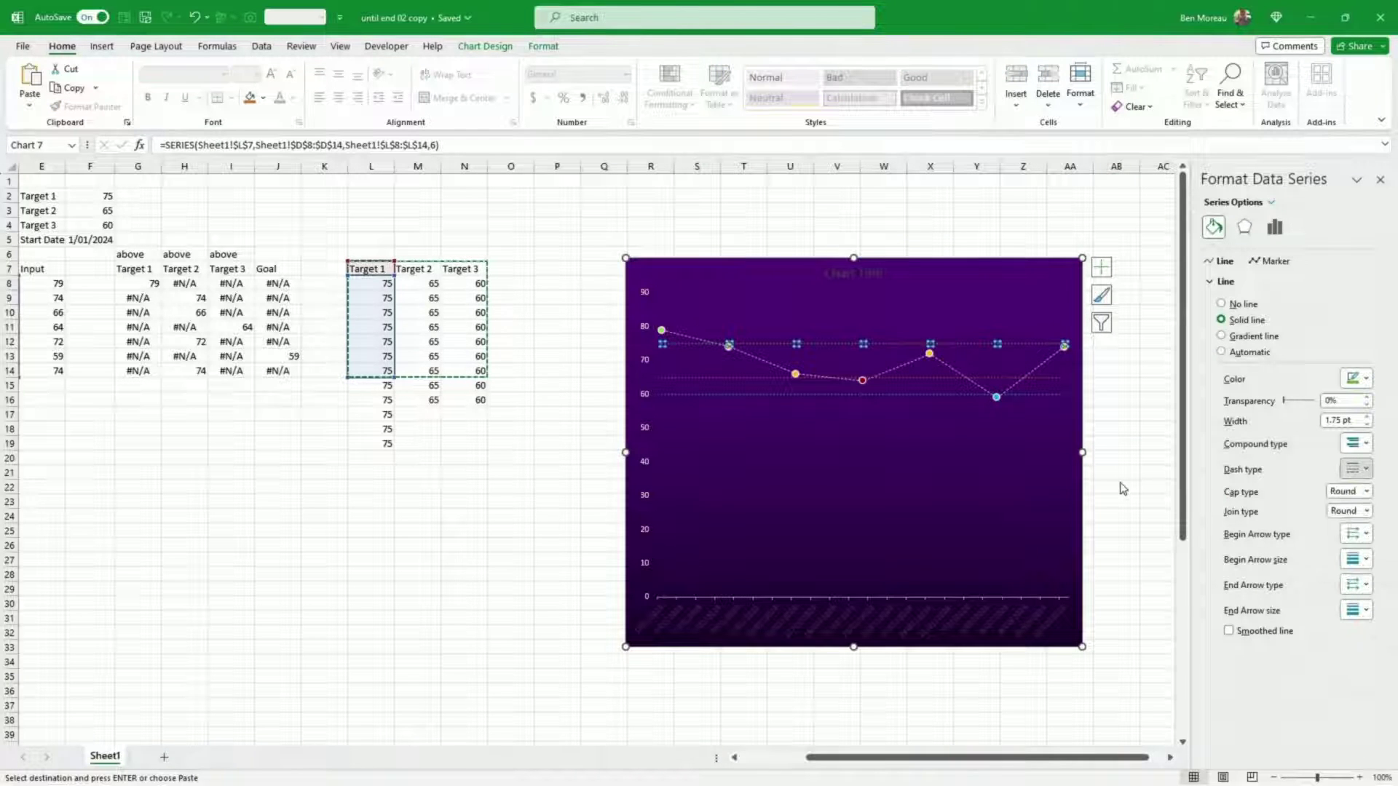
click(1116, 487)
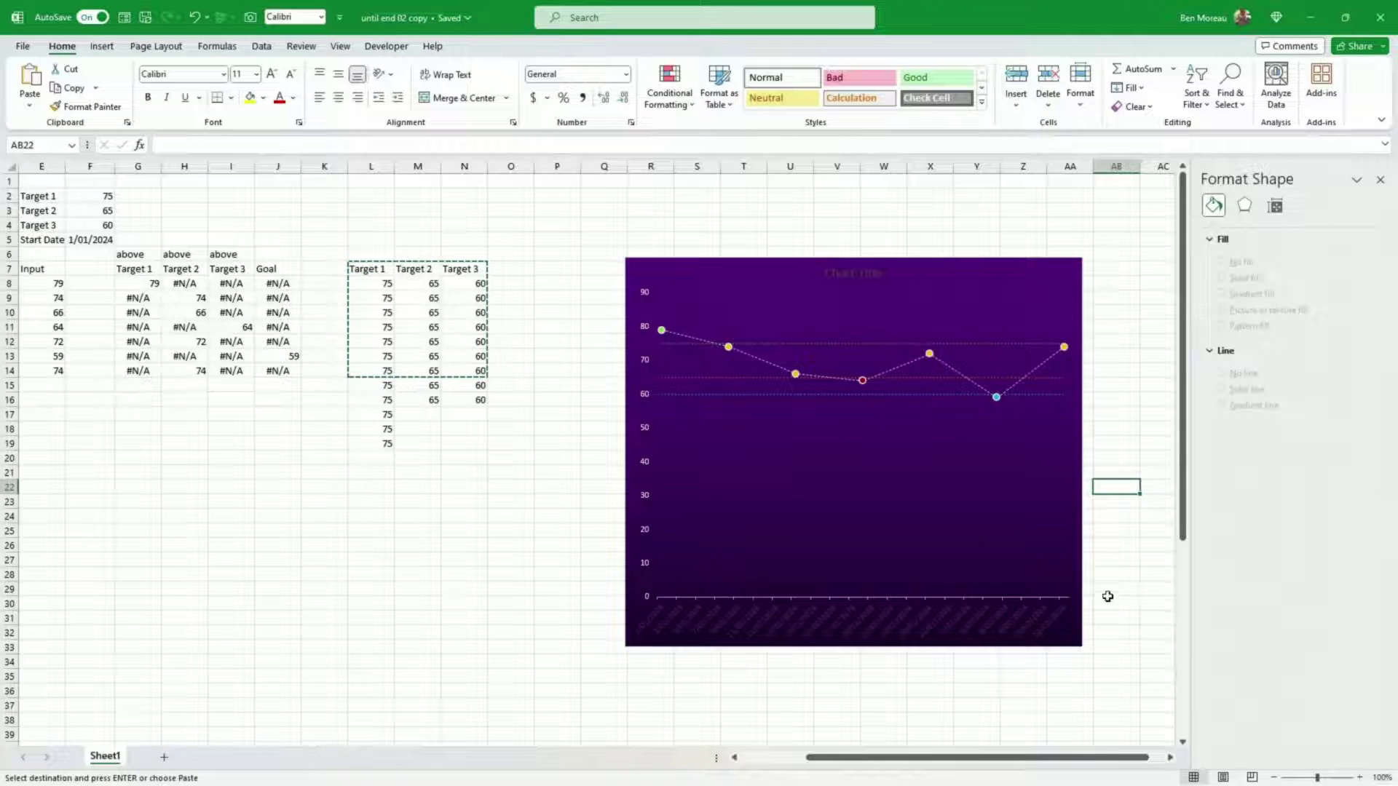
- Resize the chart to be slightly narrower and taller, extending it down to row 35
click(1079, 644)
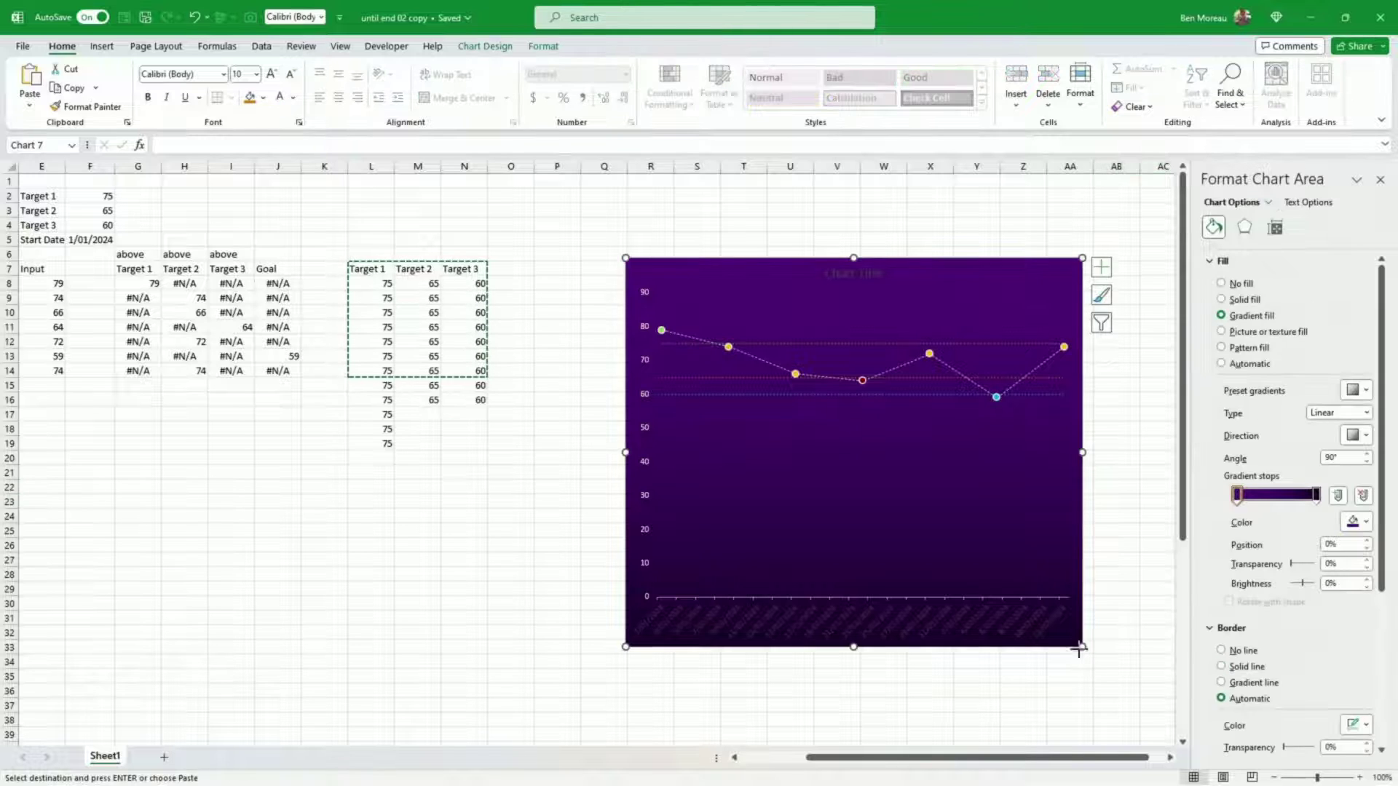
drag(1079, 647, 1070, 682)
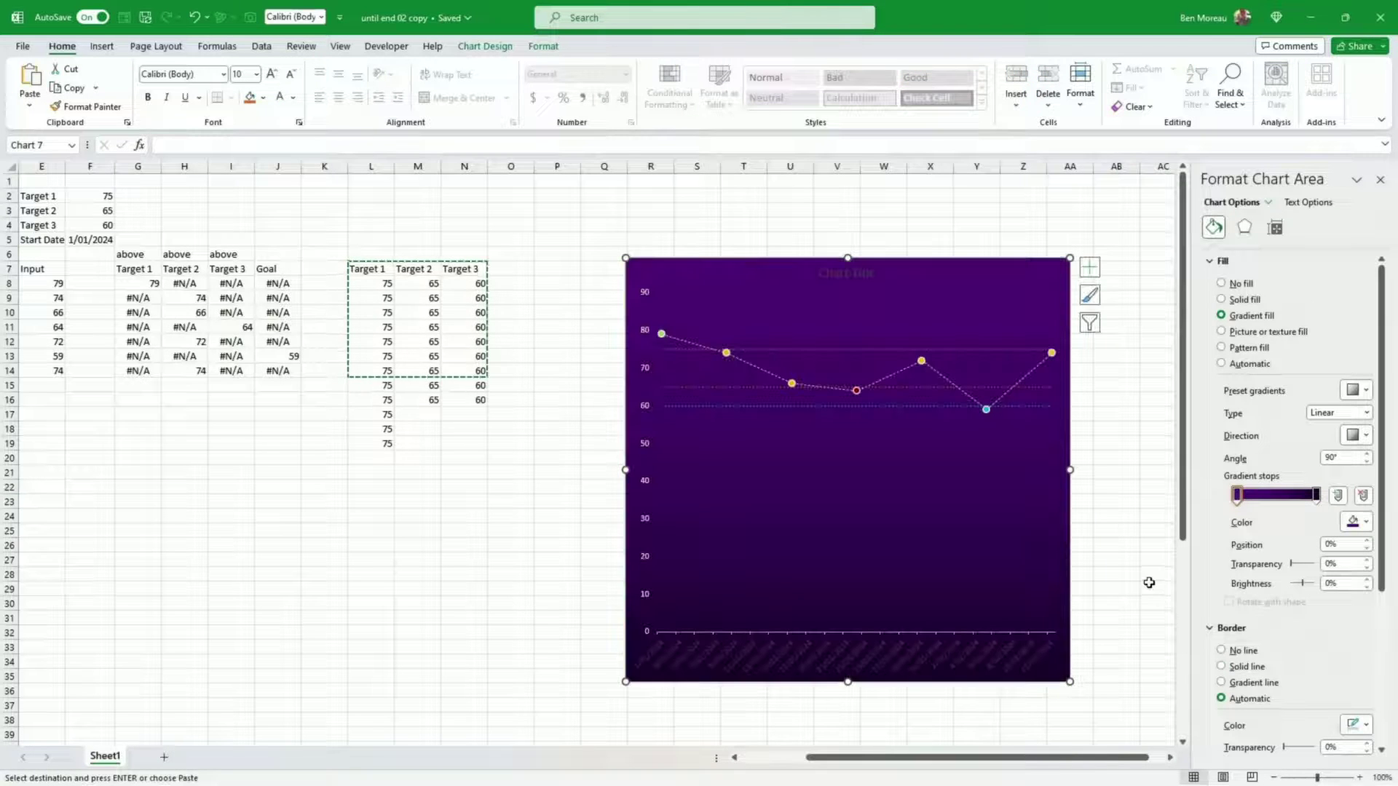
- Change the Target 3 line at 60 back to a solid dash type and set its width to 1 pt
click(1041, 407)
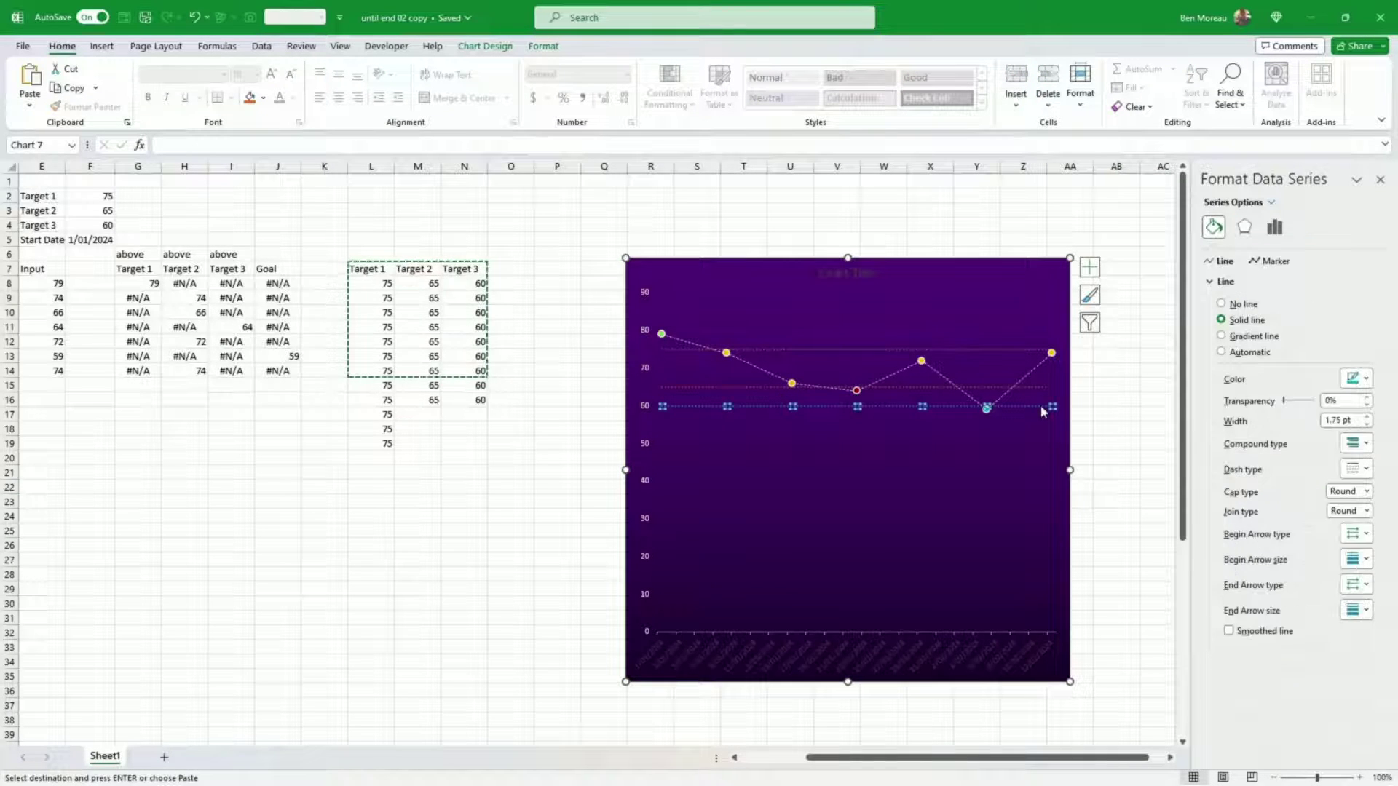
click(1367, 469)
click(1366, 486)
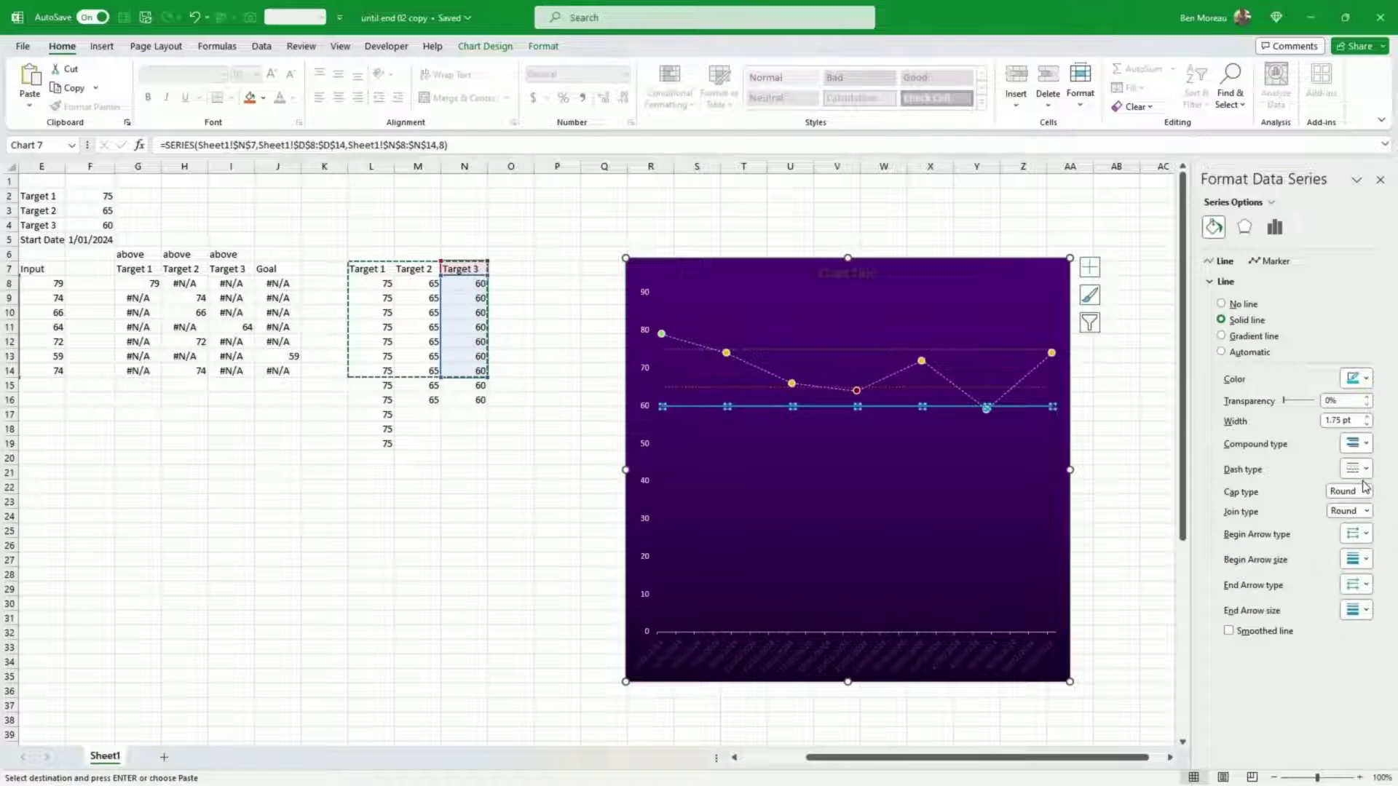
click(1368, 425)
click(1369, 424)
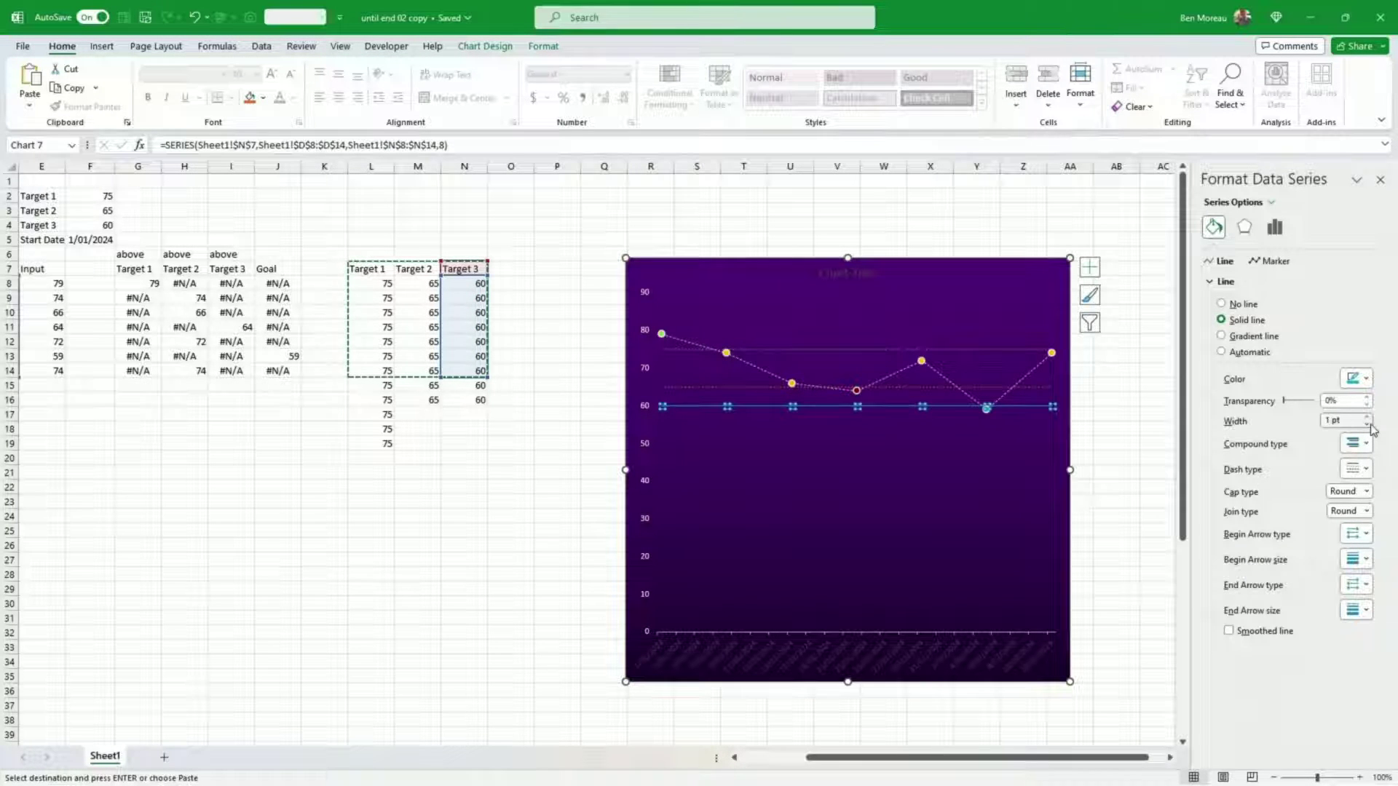
- Change the Target 2 line at 65 to a solid dash type and set its width to 0.75 pt
click(1033, 388)
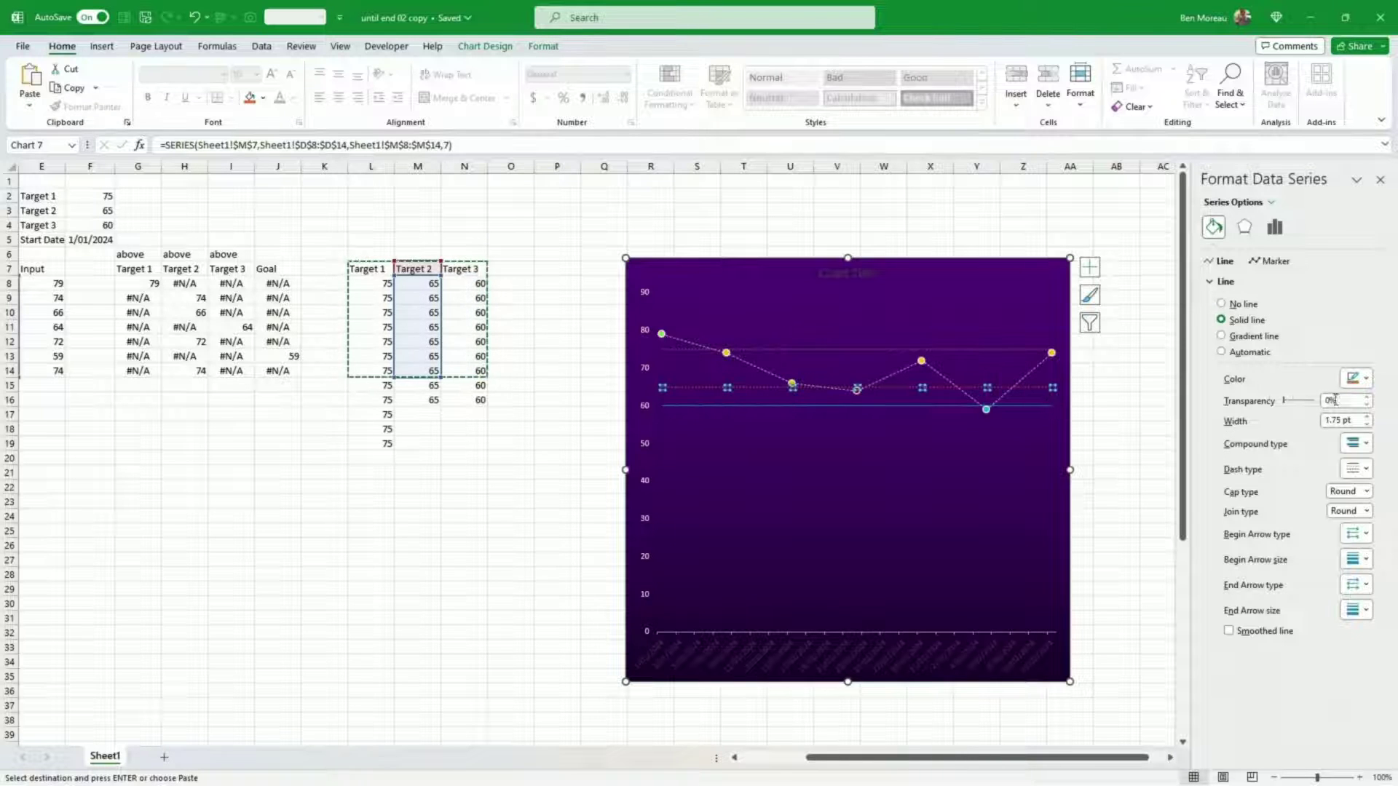
click(1367, 424)
click(1362, 468)
click(1363, 489)
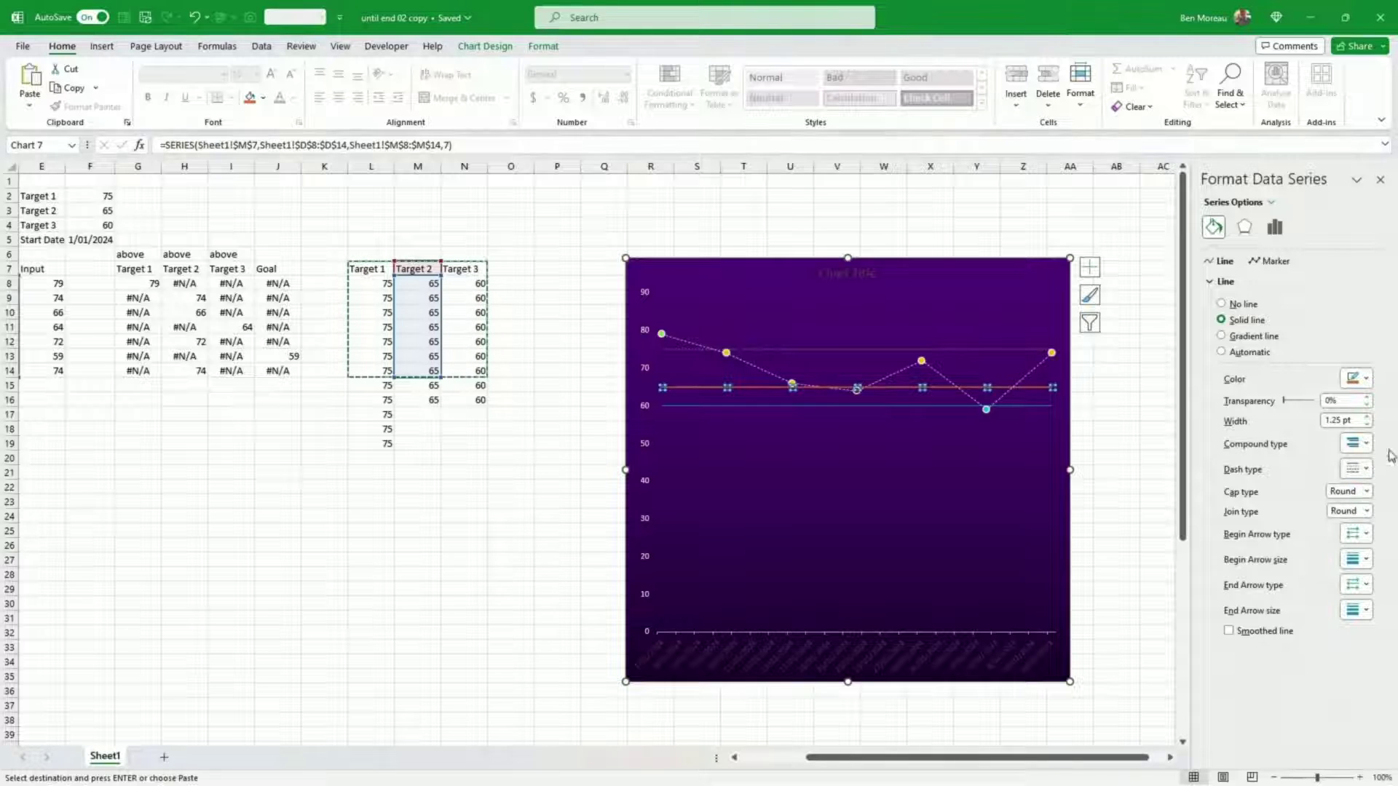
click(1369, 424)
click(1368, 425)
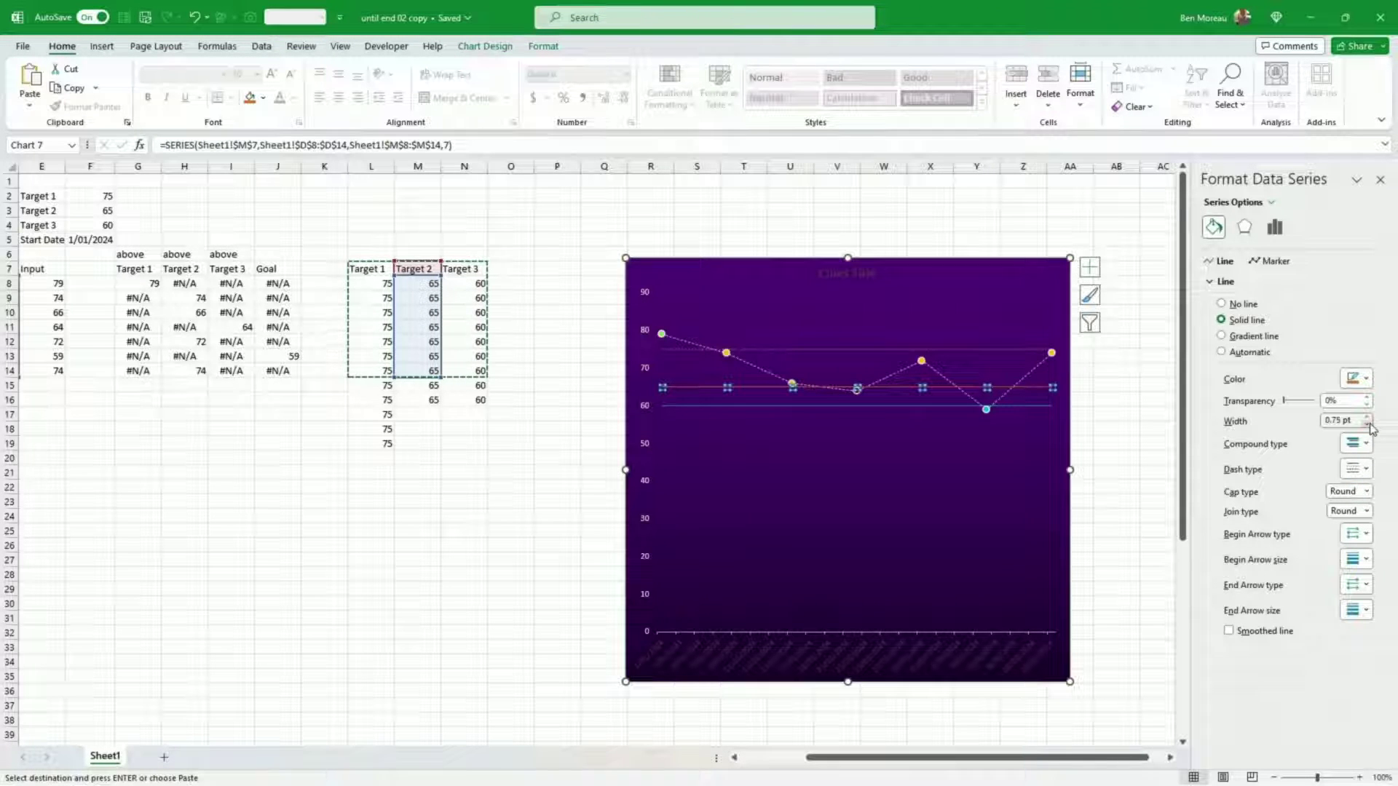
- Change the Target 1 line at 75 to a solid dash type with 0.75 pt width and deselect the chart
click(1035, 350)
click(1359, 469)
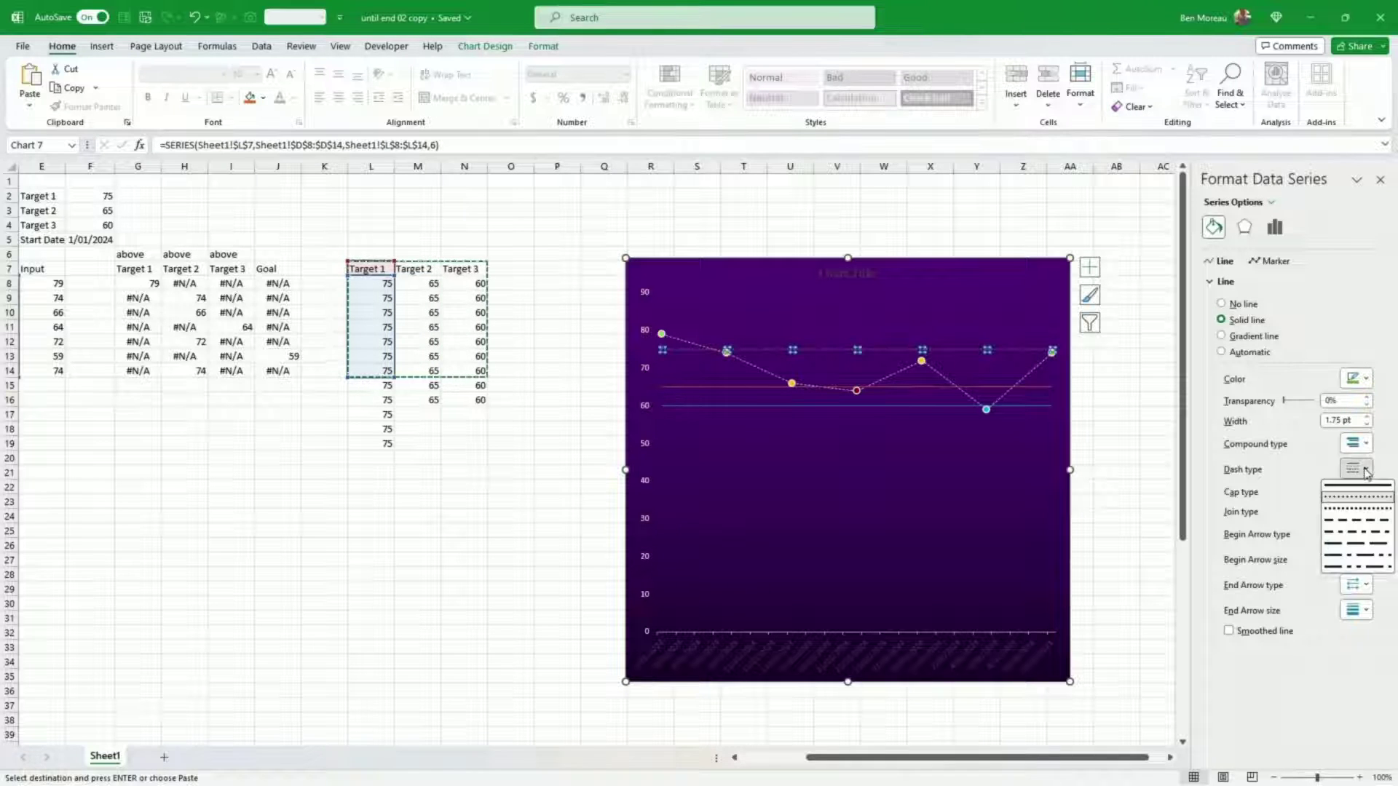
click(1353, 486)
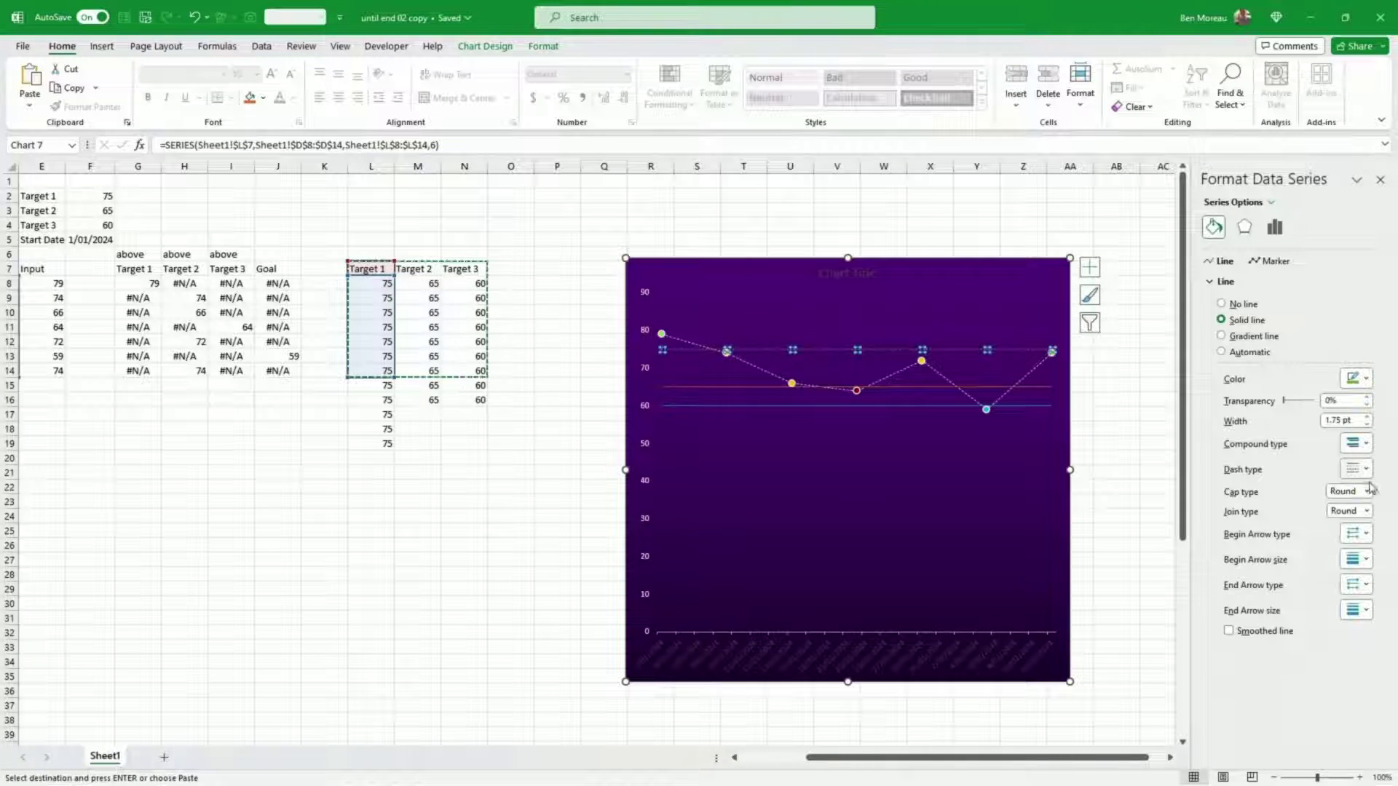
click(1367, 424)
click(1366, 425)
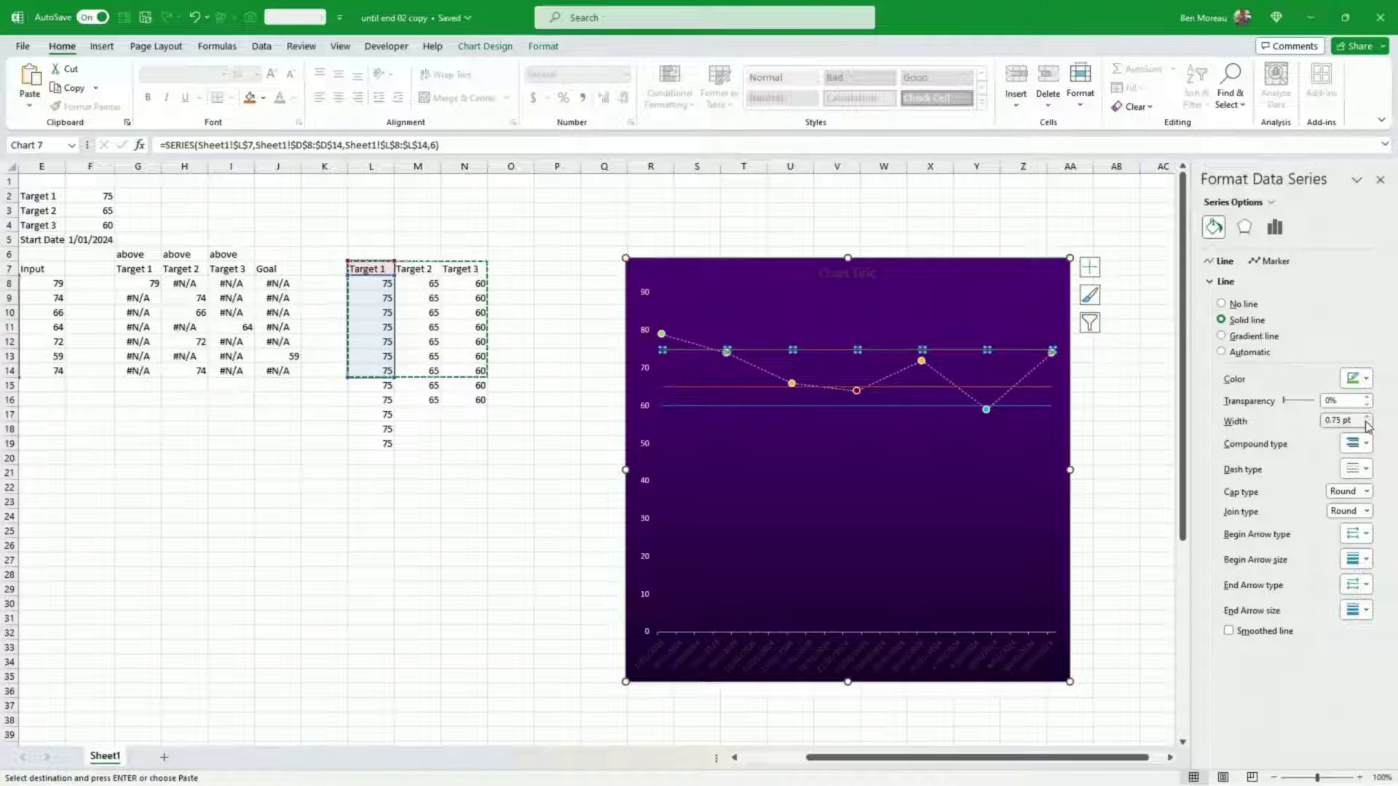
click(1106, 426)
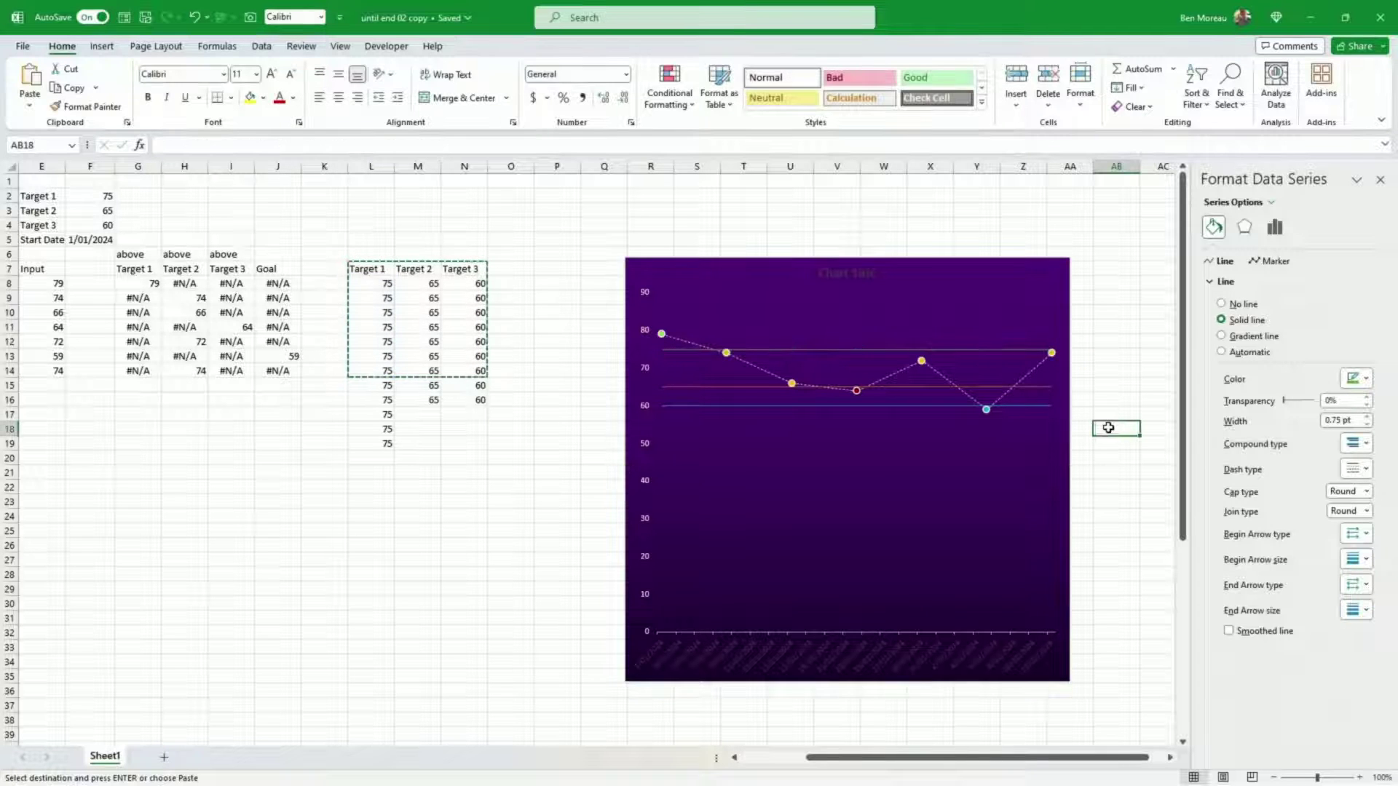
click(1030, 388)
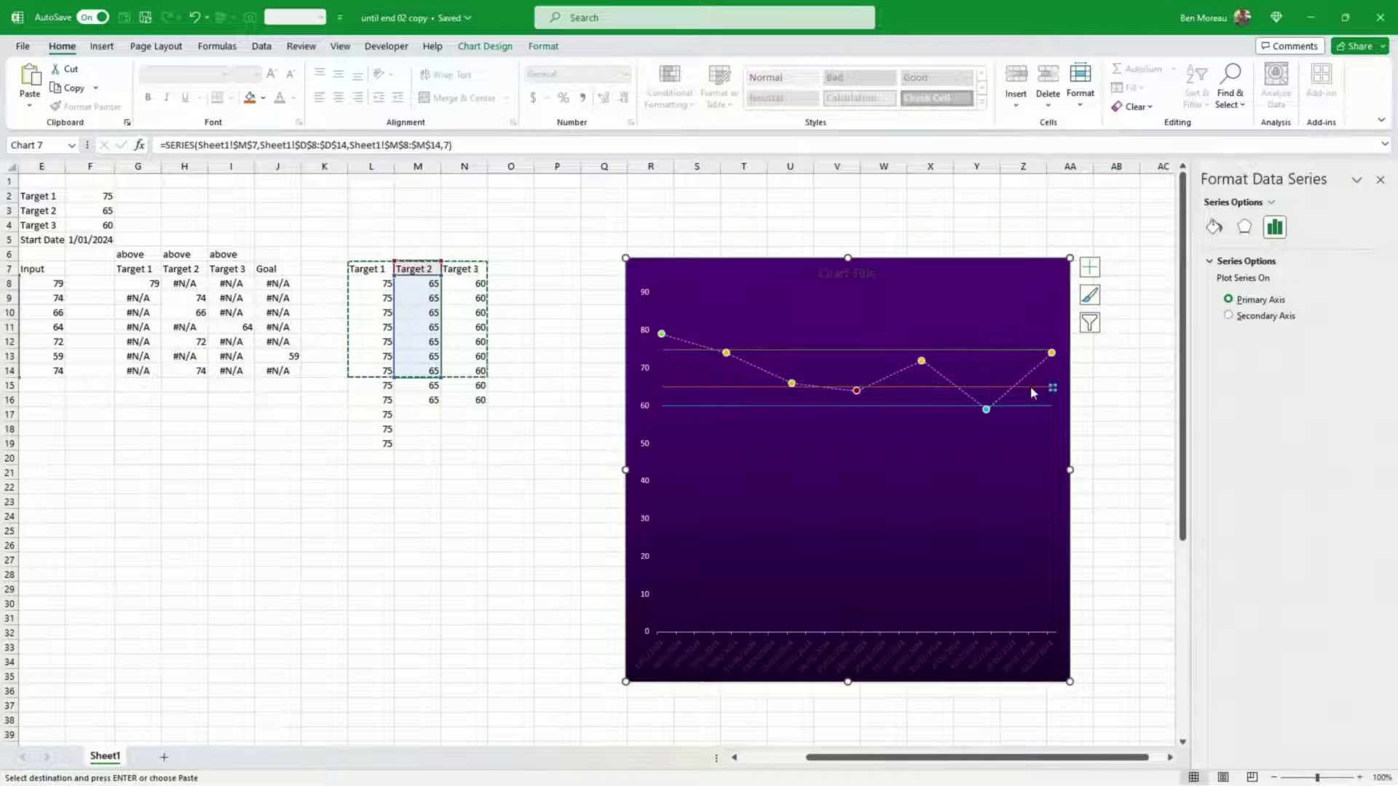
click(1030, 387)
click(1118, 427)
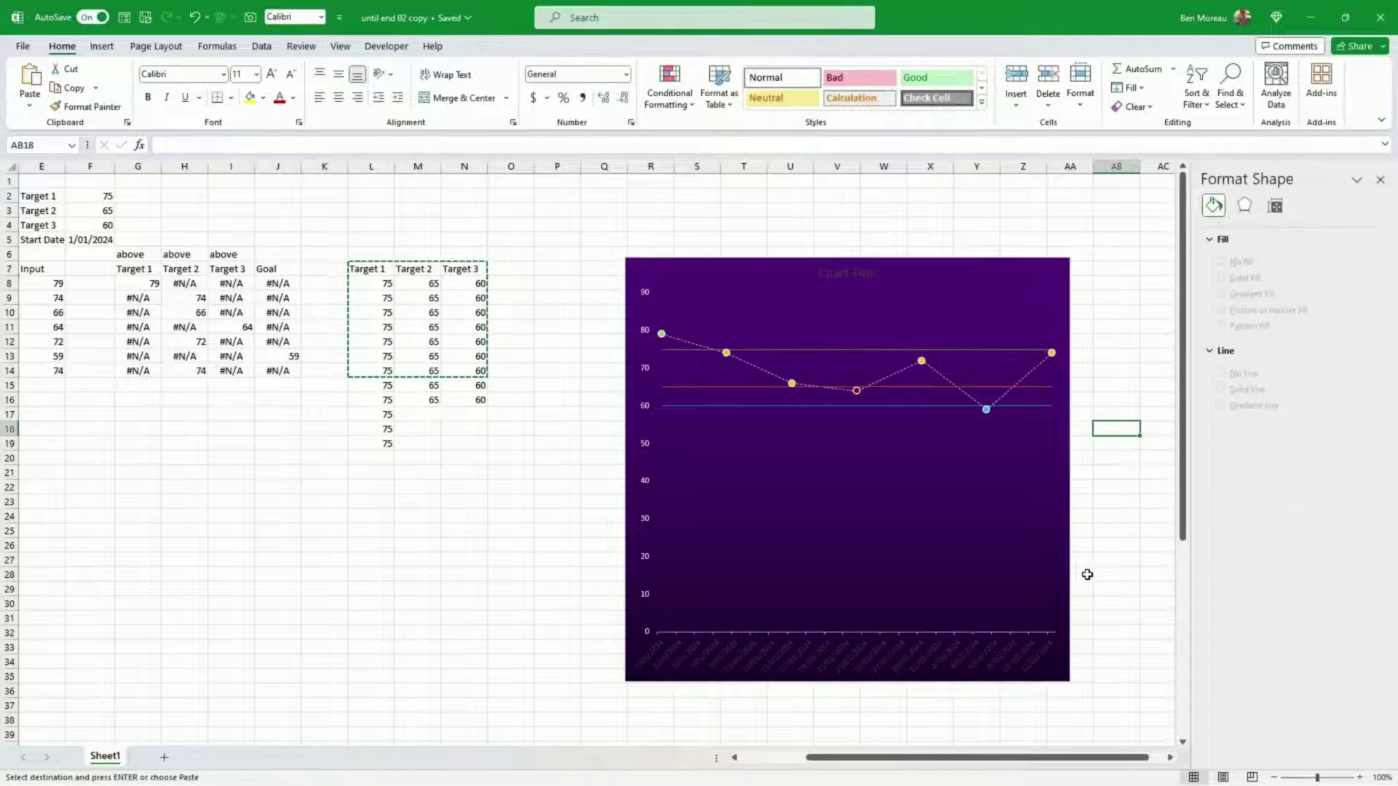
- Delete the chart title and move the chart down and to the right so it starts at column S, row 8
click(879, 276)
key(Delete)
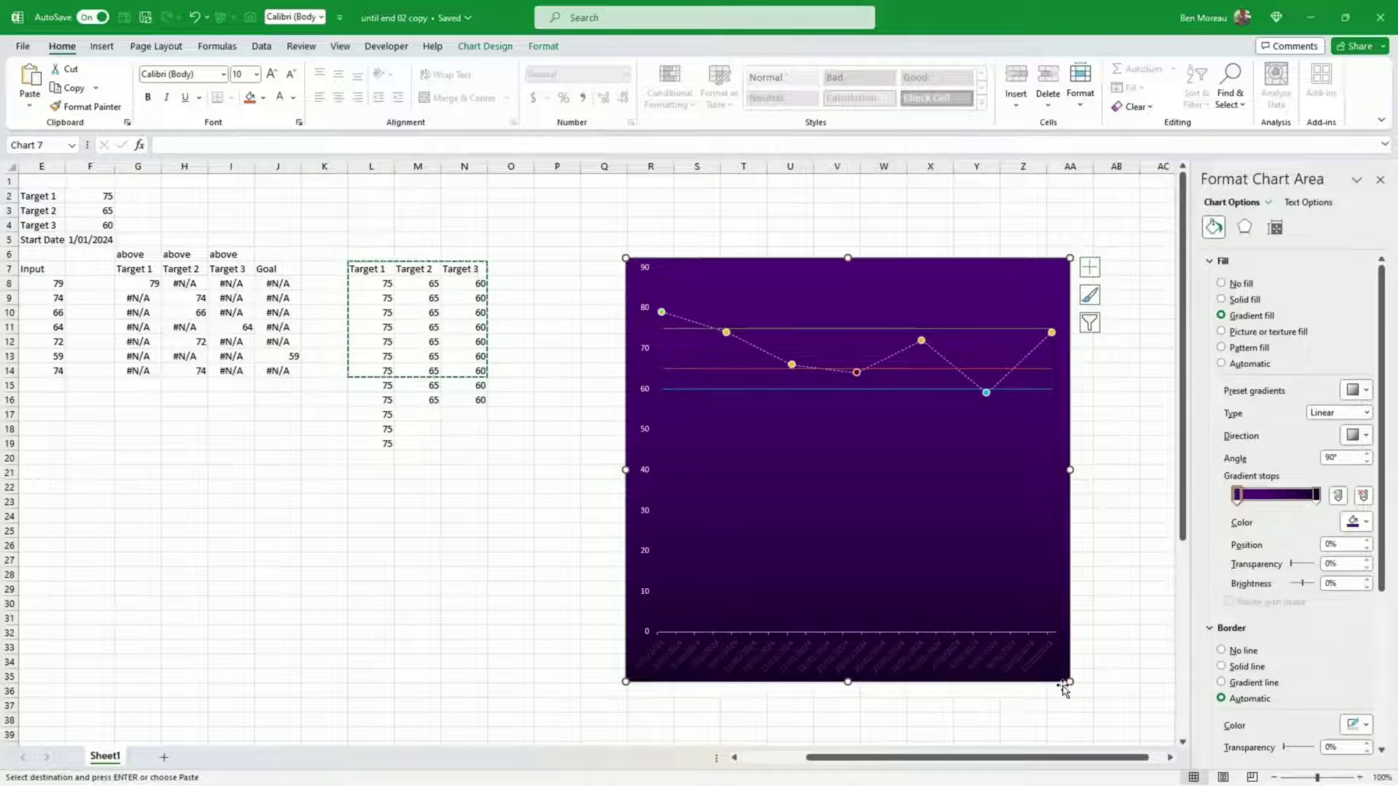
drag(1063, 685, 1078, 715)
click(907, 357)
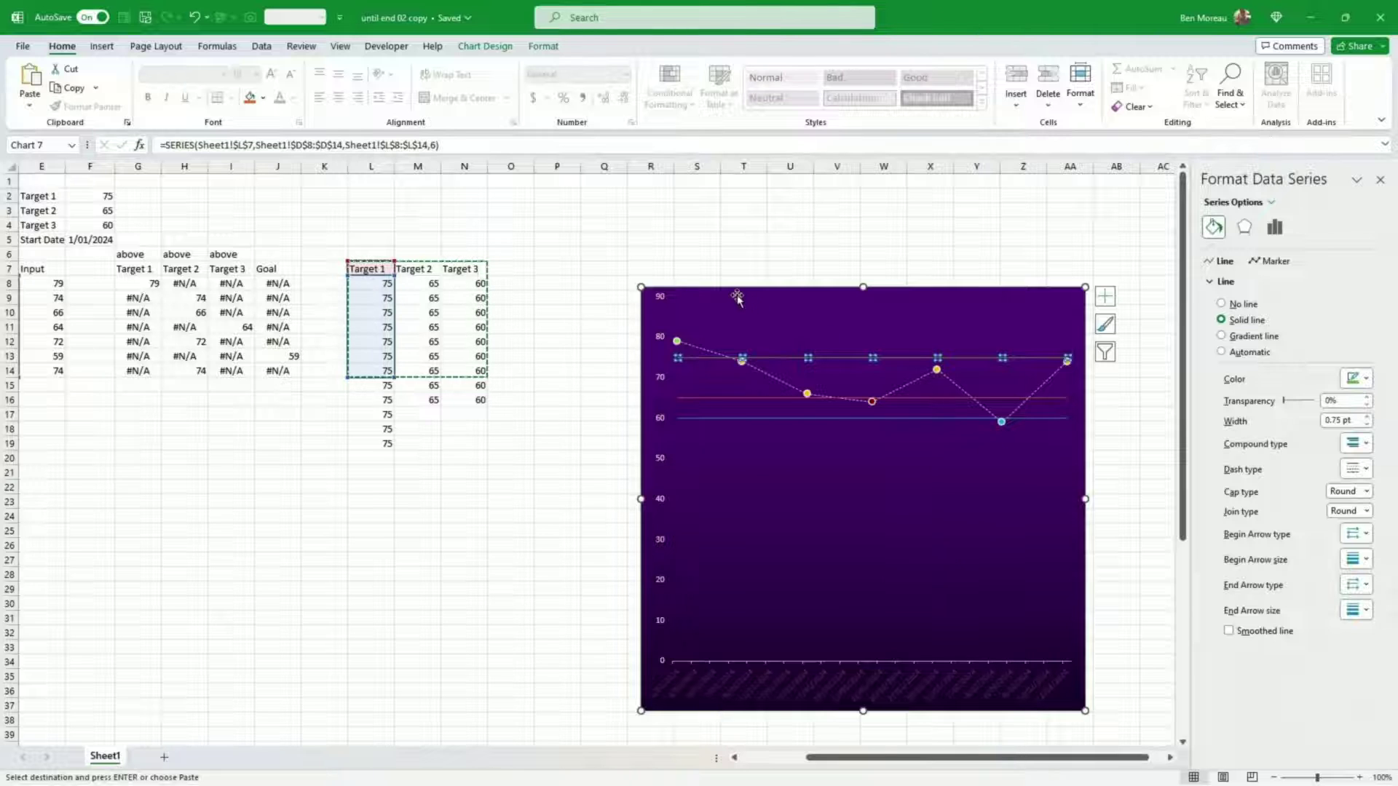
drag(740, 287, 777, 284)
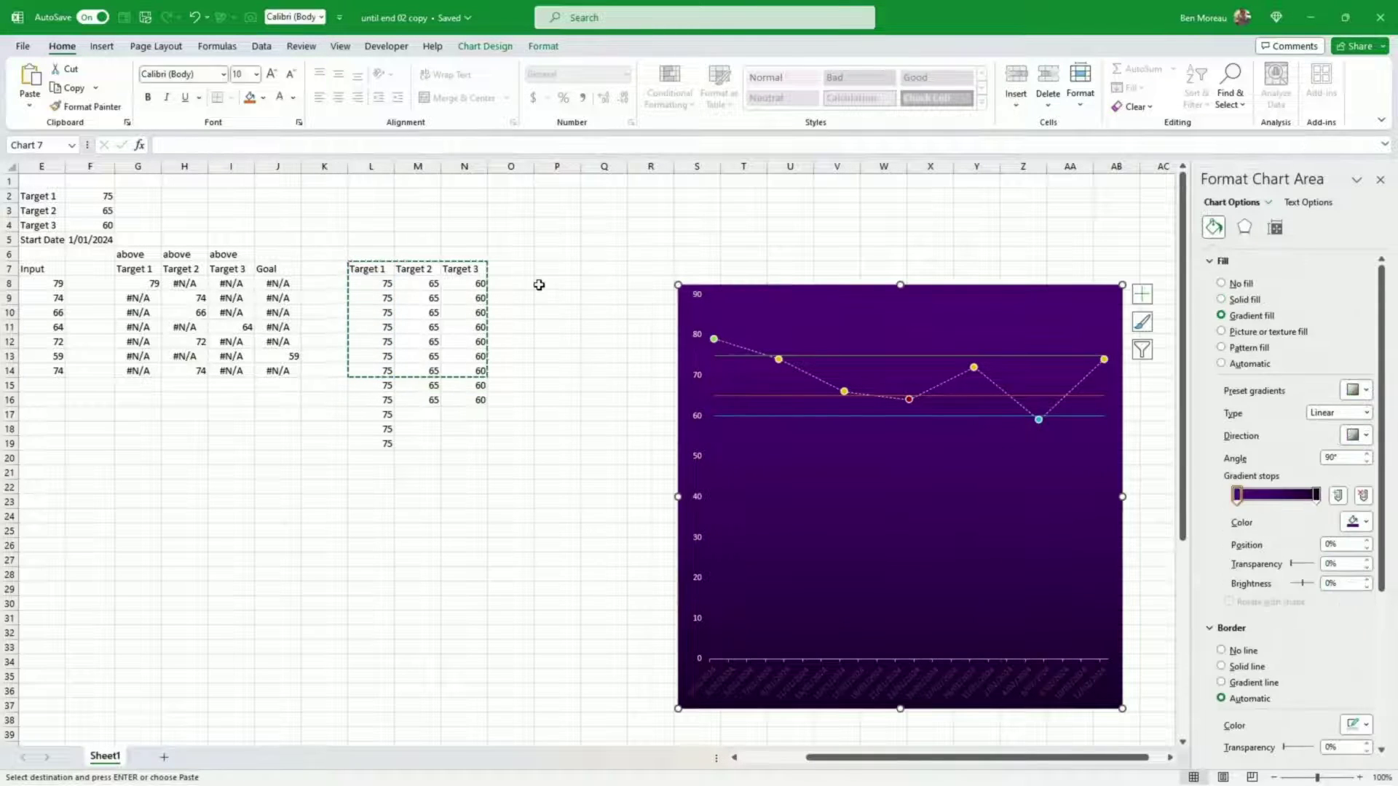
- Enter the label Target 1 in cell O14, beside the last charted row of the target table
click(502, 269)
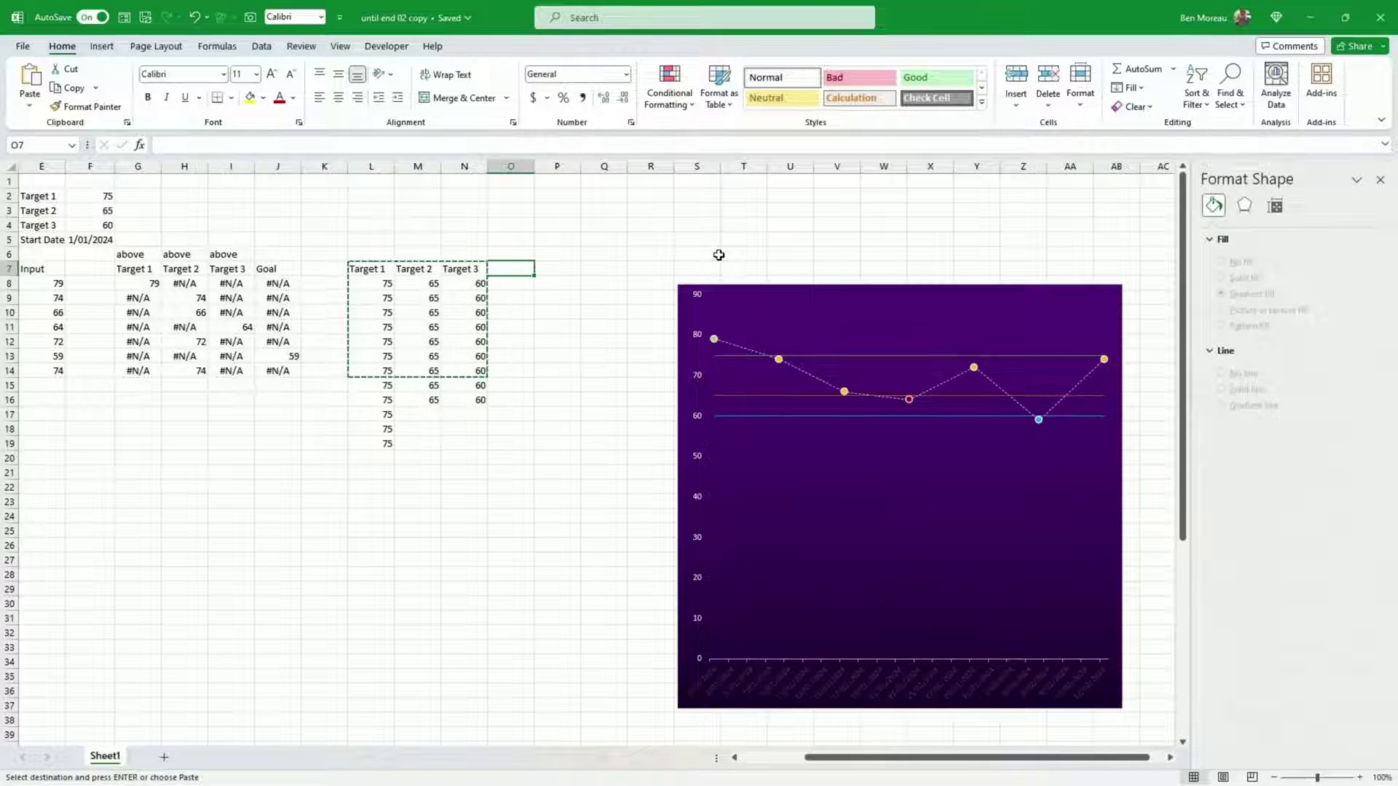
key(Down)
key(Down)
key(Down)
key(Down)
key(Down)
key(Down)
key(Down)
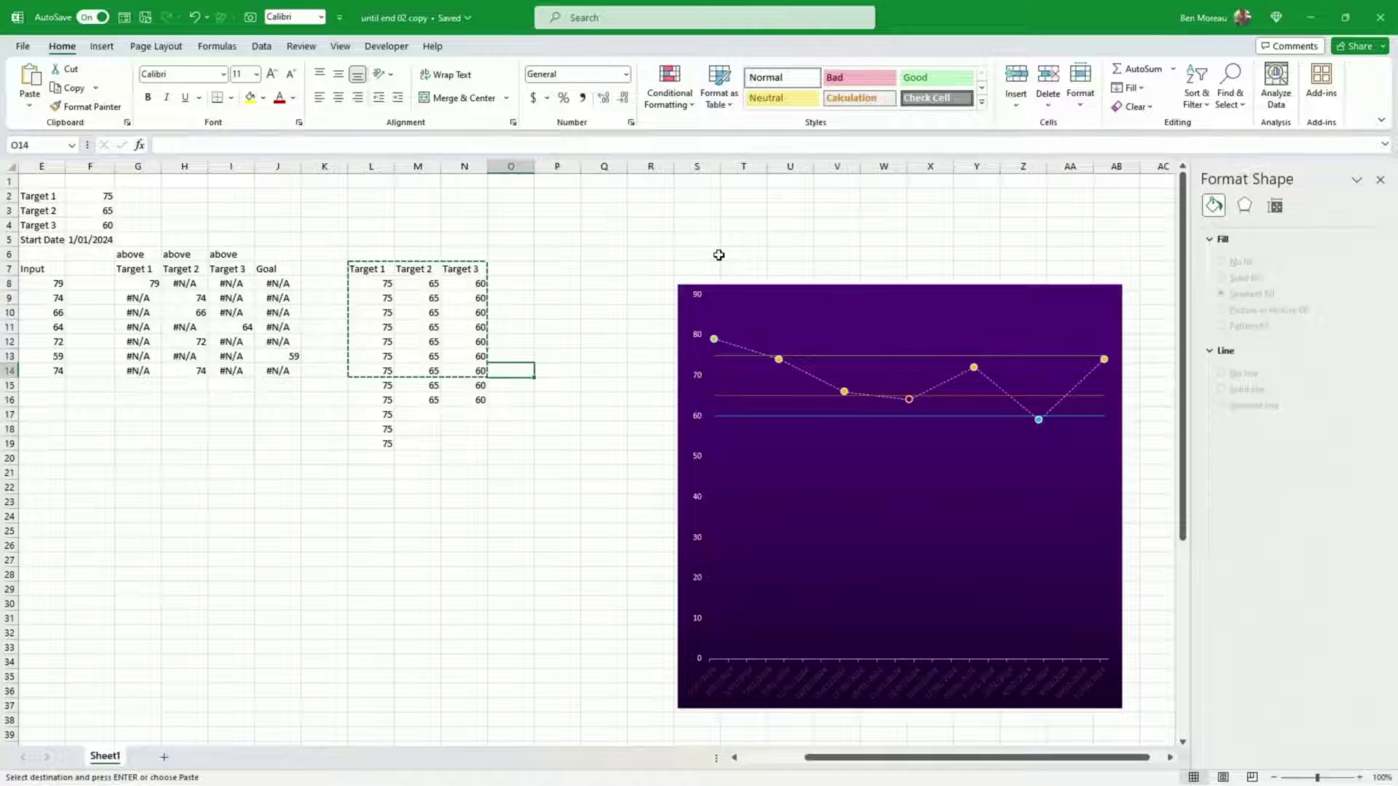
text(Tar)
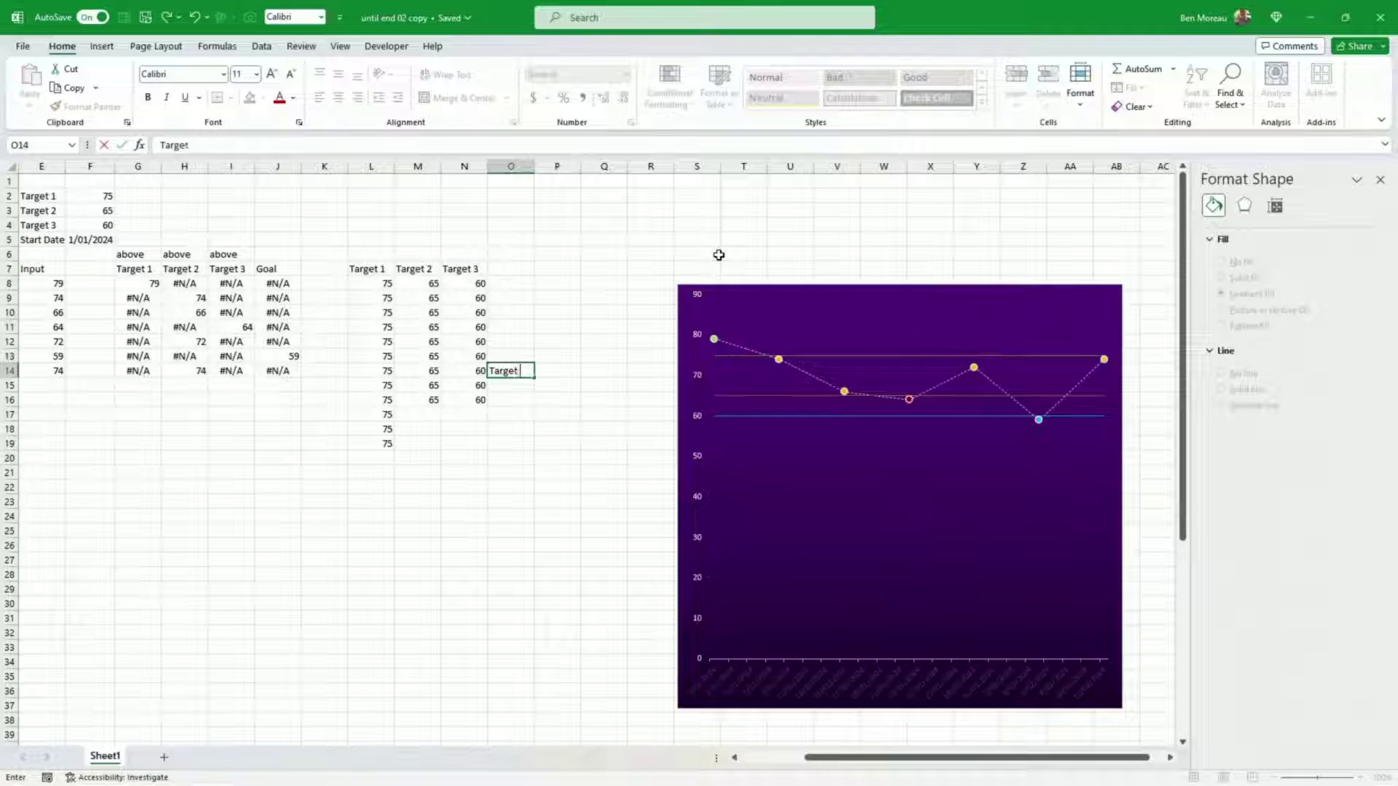
text(get 1)
key(ctrl+Return)
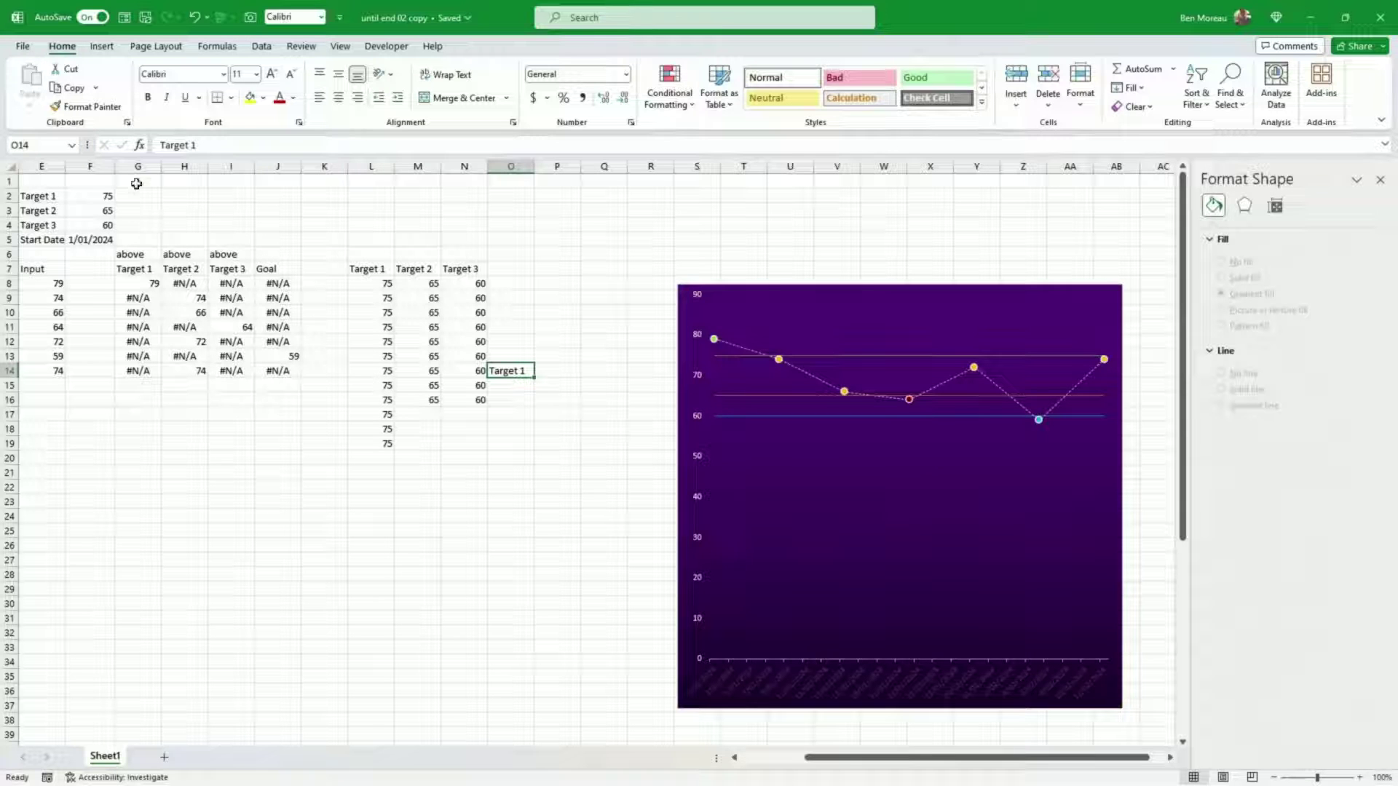
- Turn the label in O14 into the formula ="Target 1 "&L14 so it includes the target value
click(158, 144)
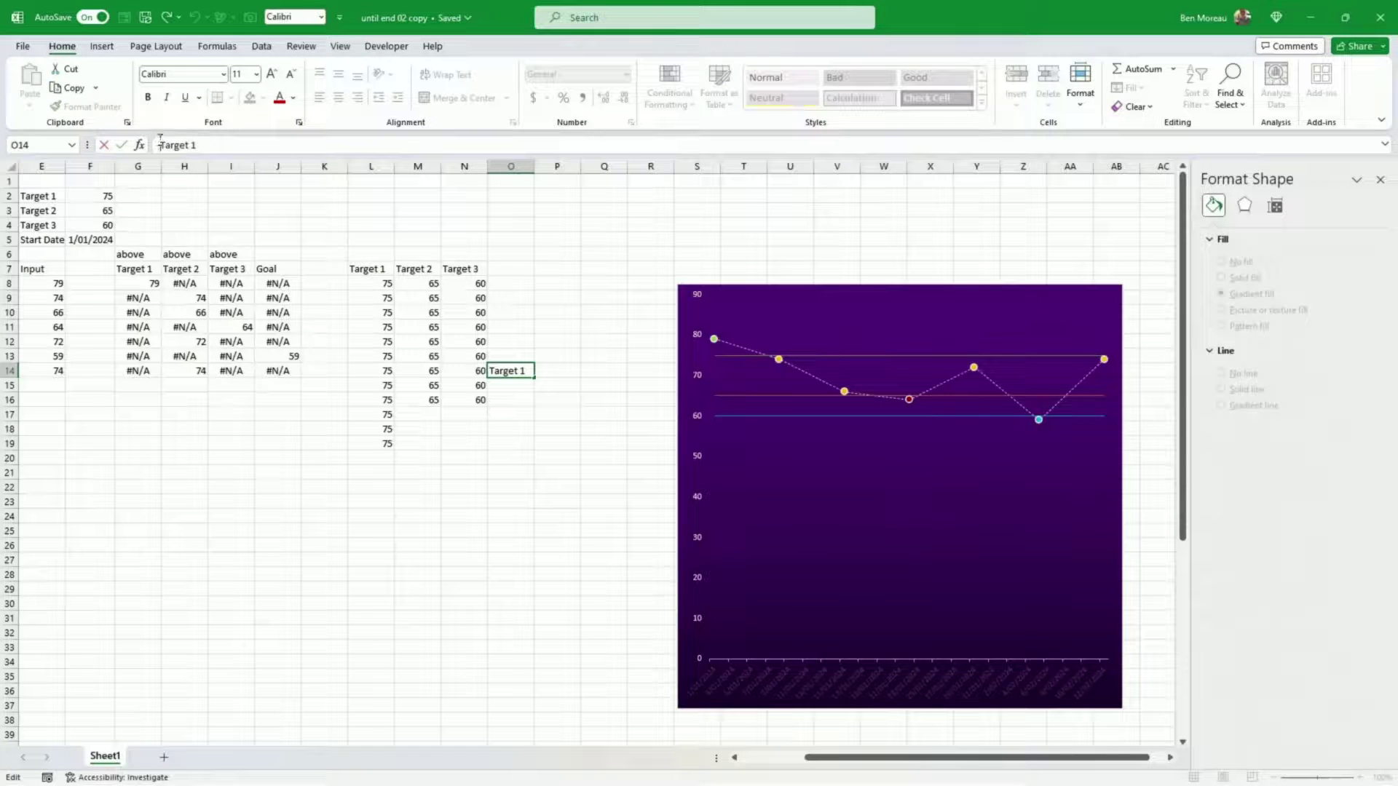
text(=")
key(End)
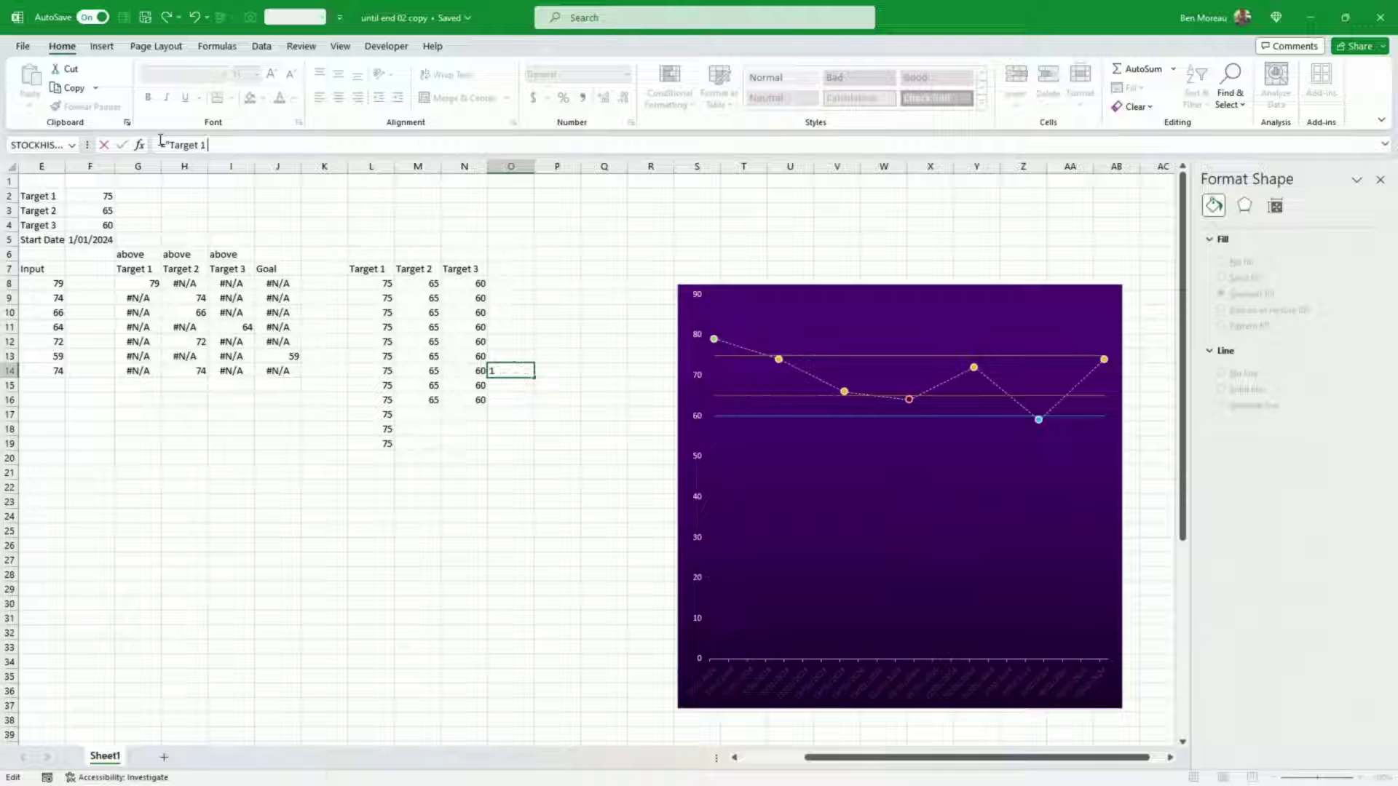
text(&)
click(387, 373)
click(209, 144)
text(")
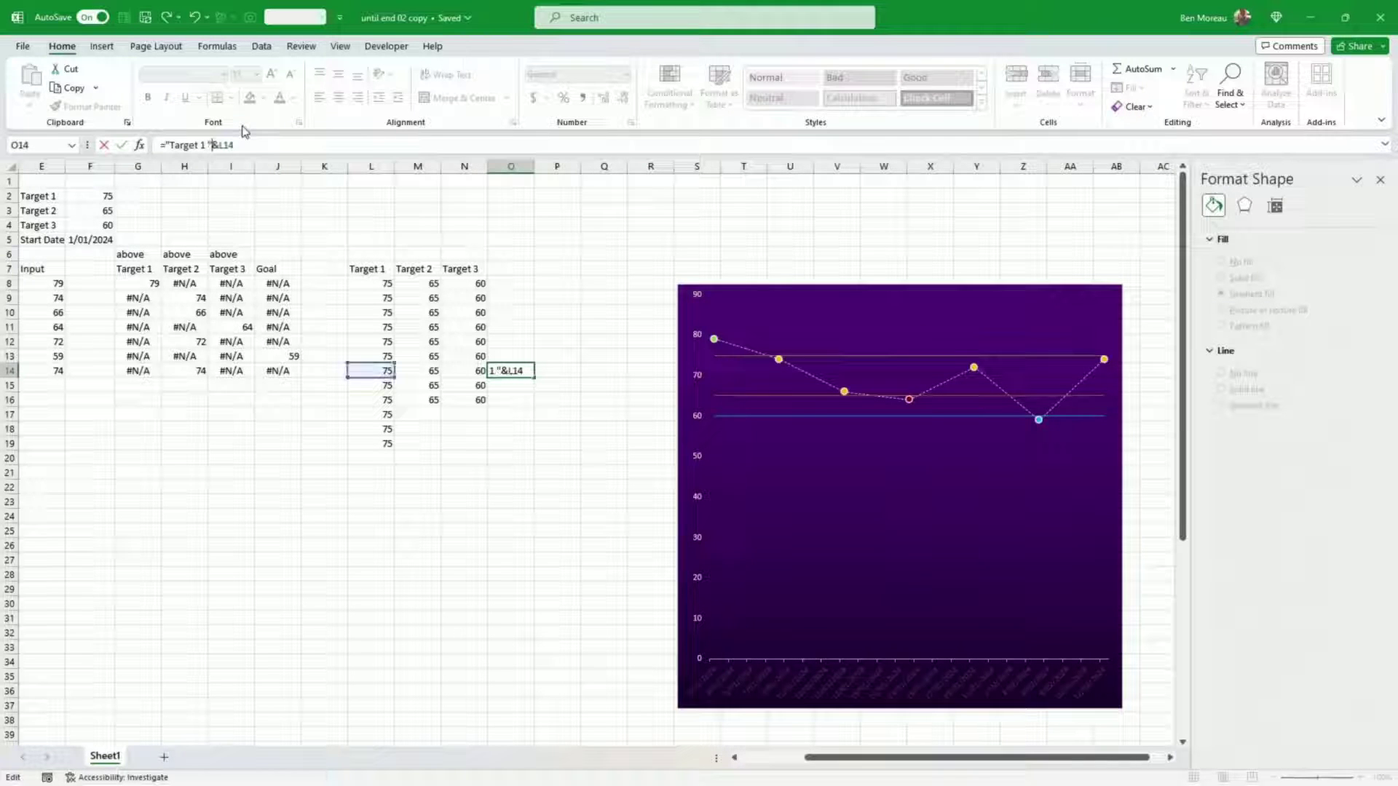
key(ctrl+Return)
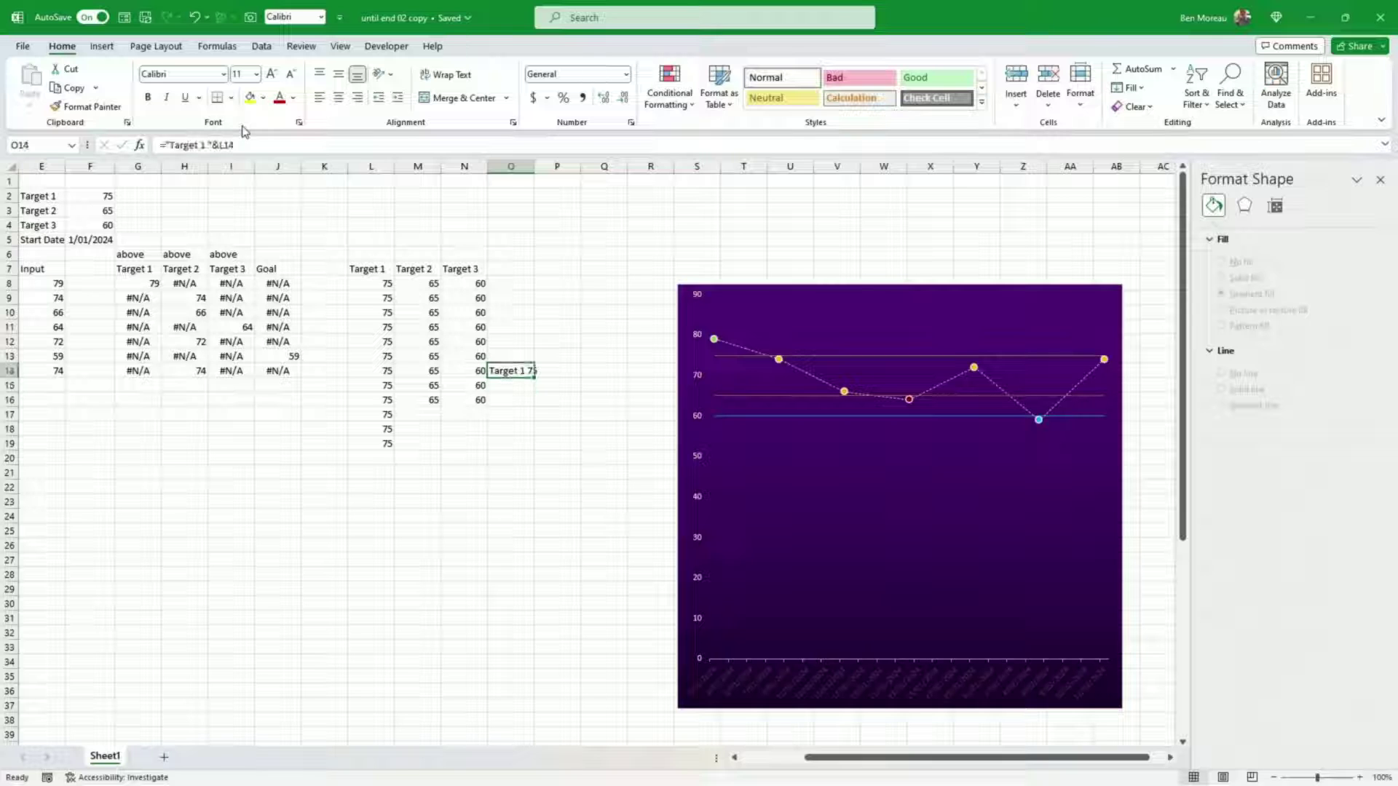
- Copy the label formula from O14 into P14 and Q14
key(ctrl+c)
key(Right)
key(ctrl+v)
key(Right)
key(ctrl+v)
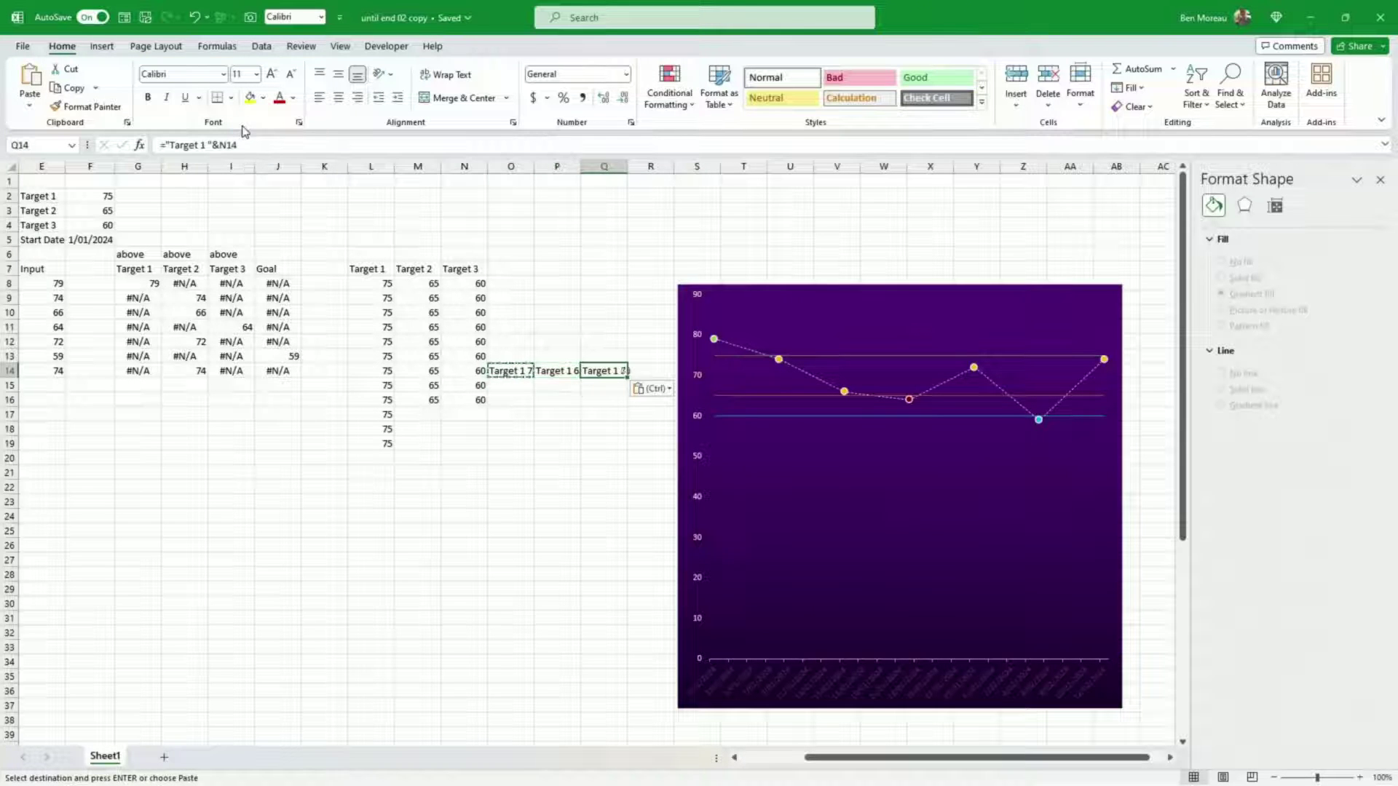
- Change the label formulas in P14 and Q14 to read Target 2 and Target 3, and widen columns O to Q to fit the labels
key(Left)
click(206, 144)
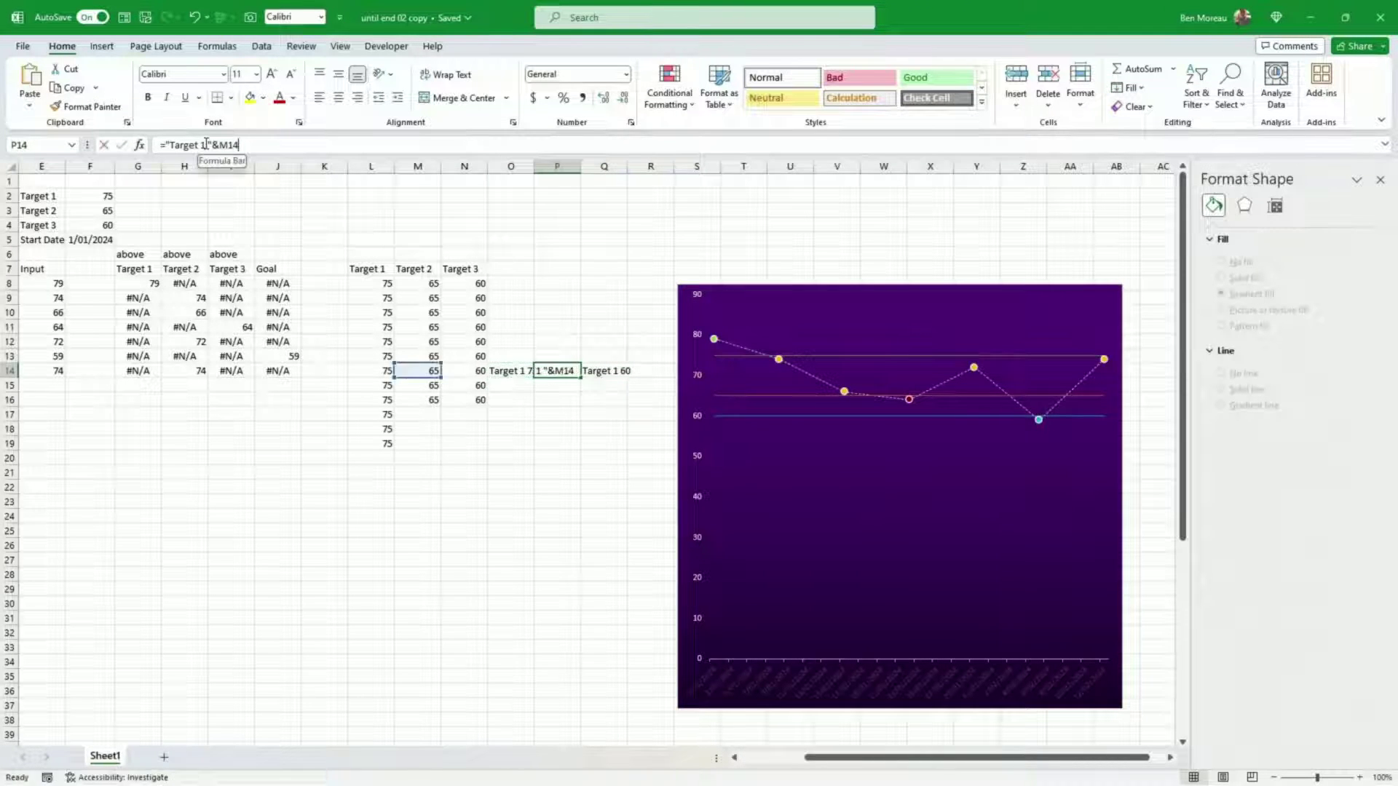
key(BackSpace)
text(2)
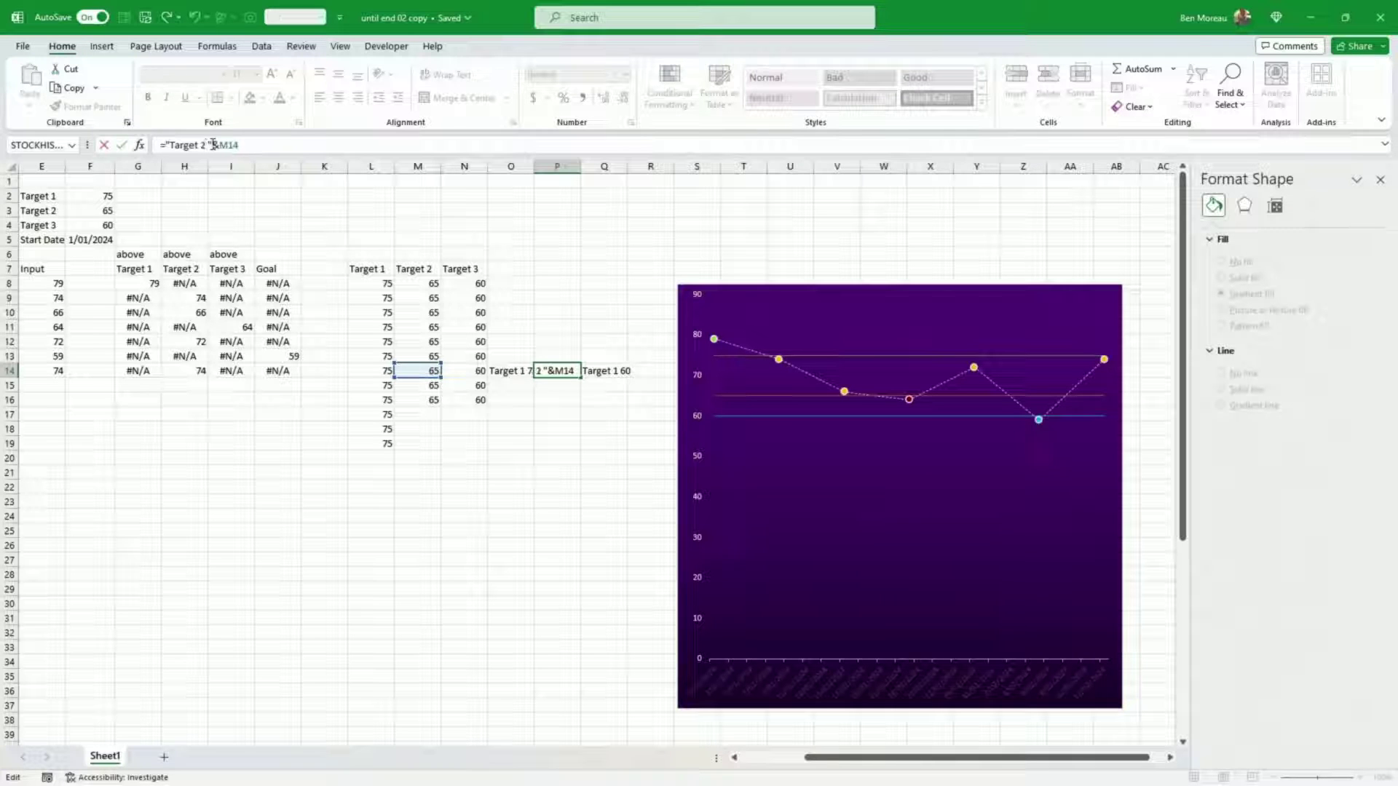
key(Return)
click(591, 375)
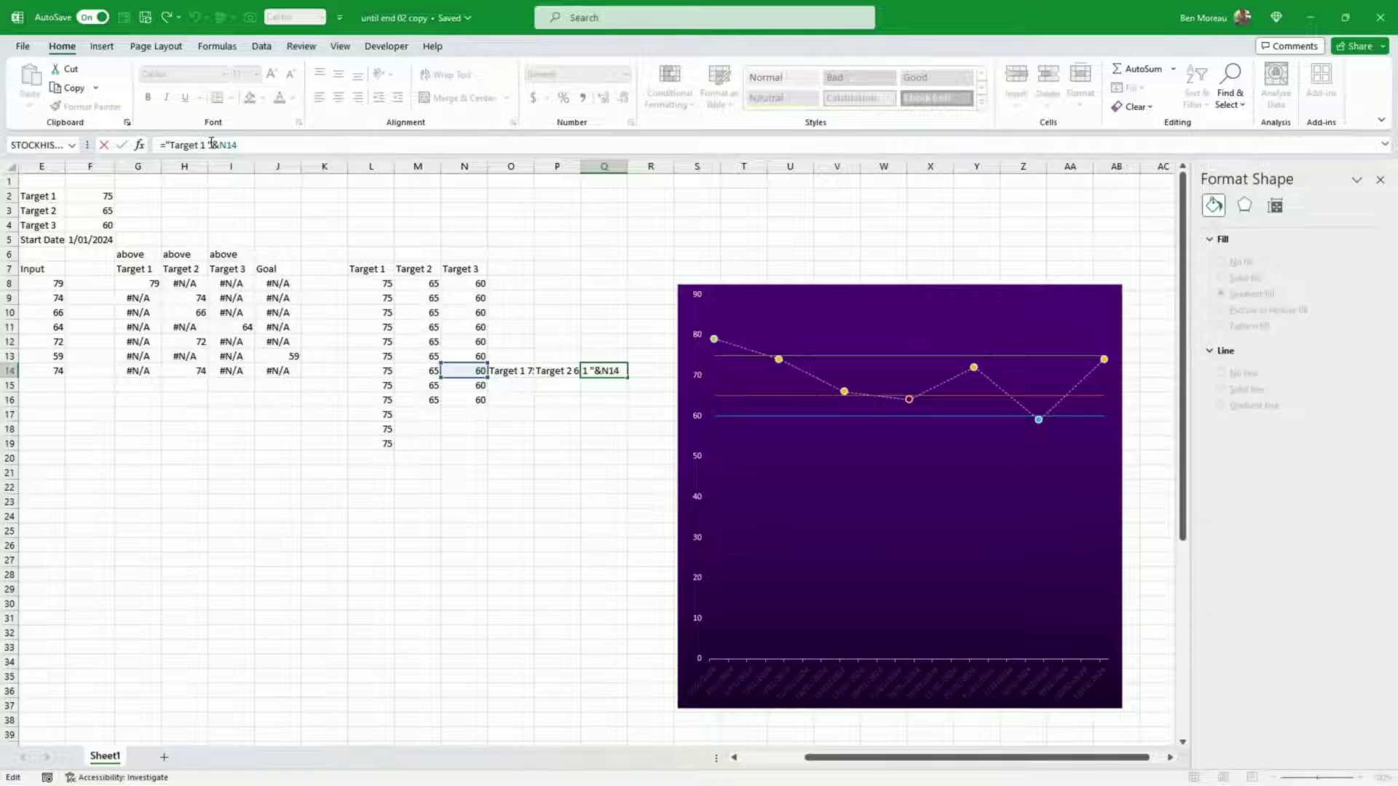
key(Delete)
text(3)
key(Return)
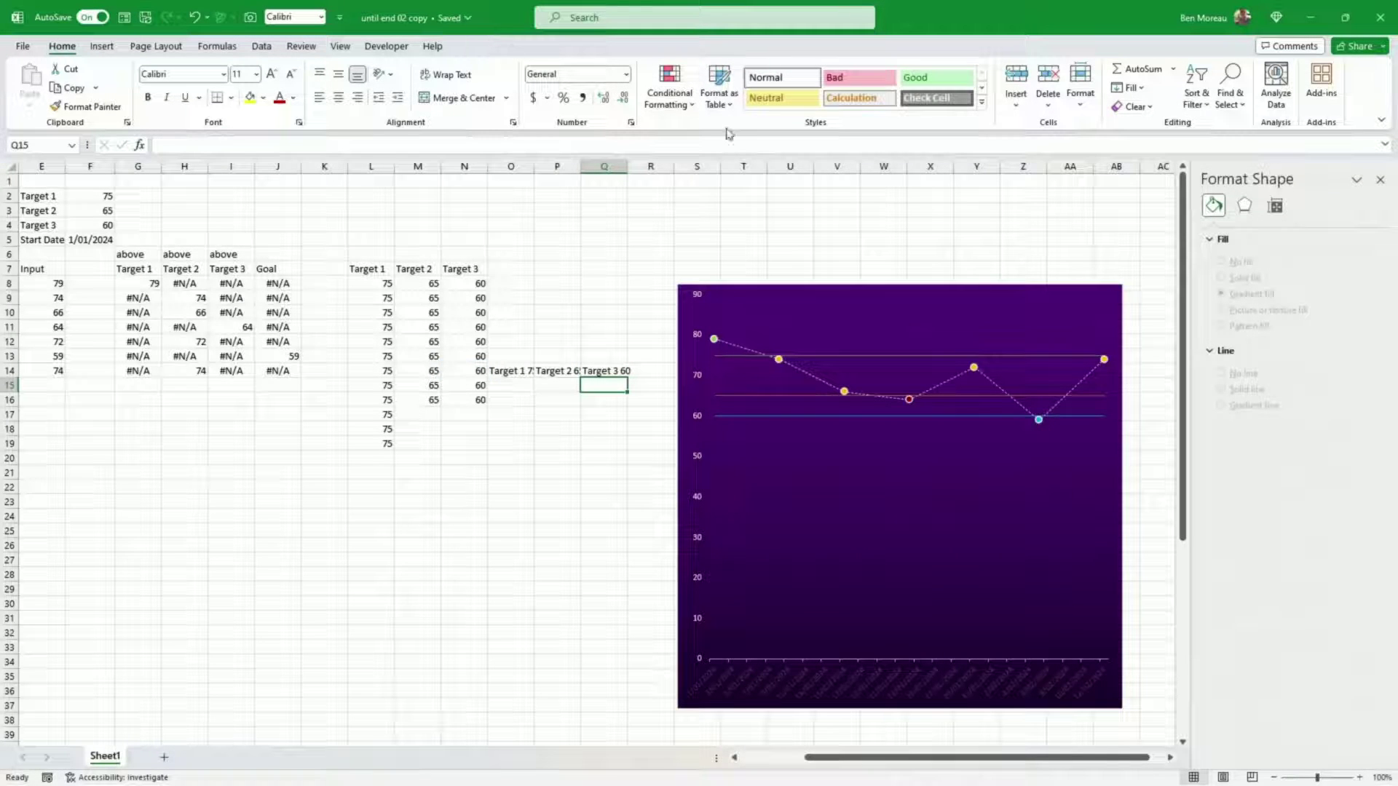
drag(513, 167, 743, 171)
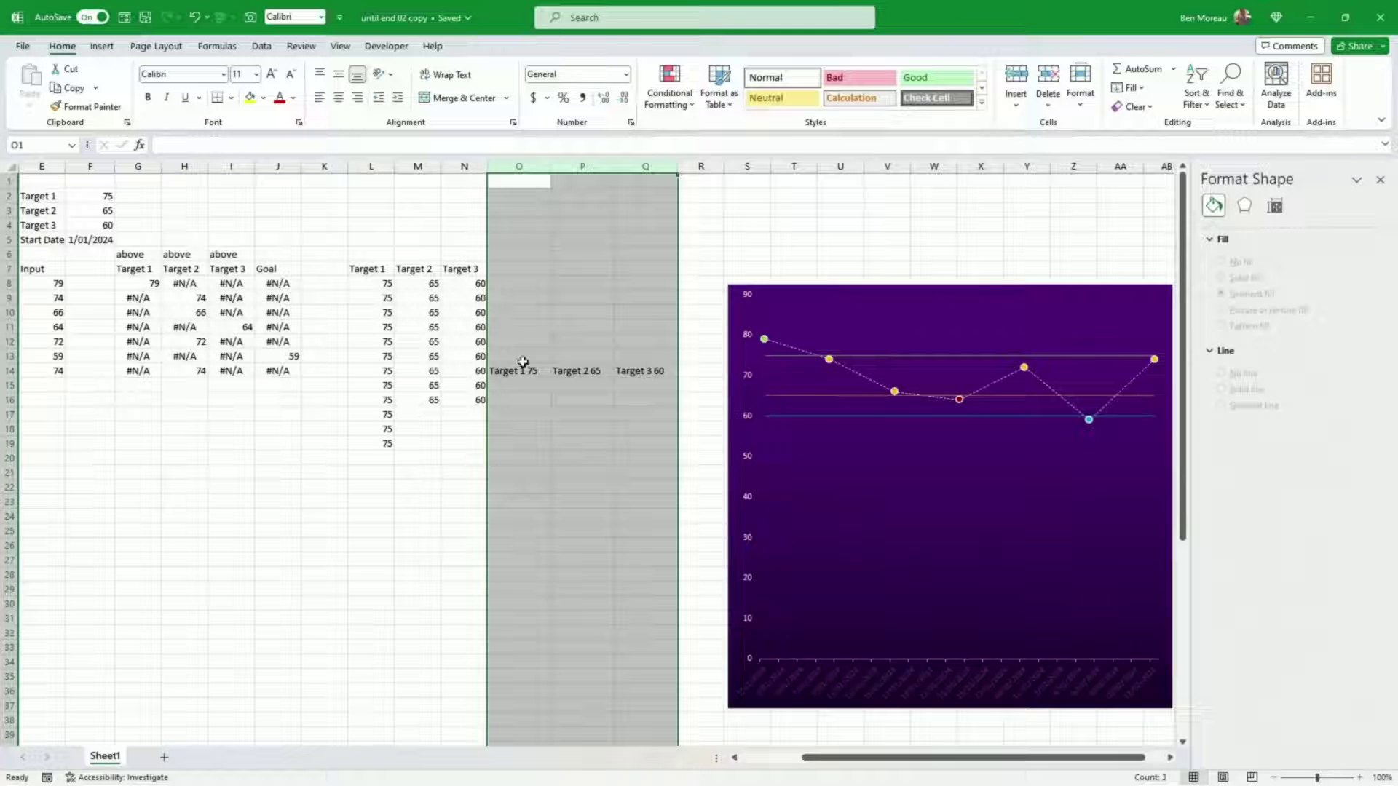
- Add data labels to the Target 3 line in the chart and open their formatting options
click(878, 417)
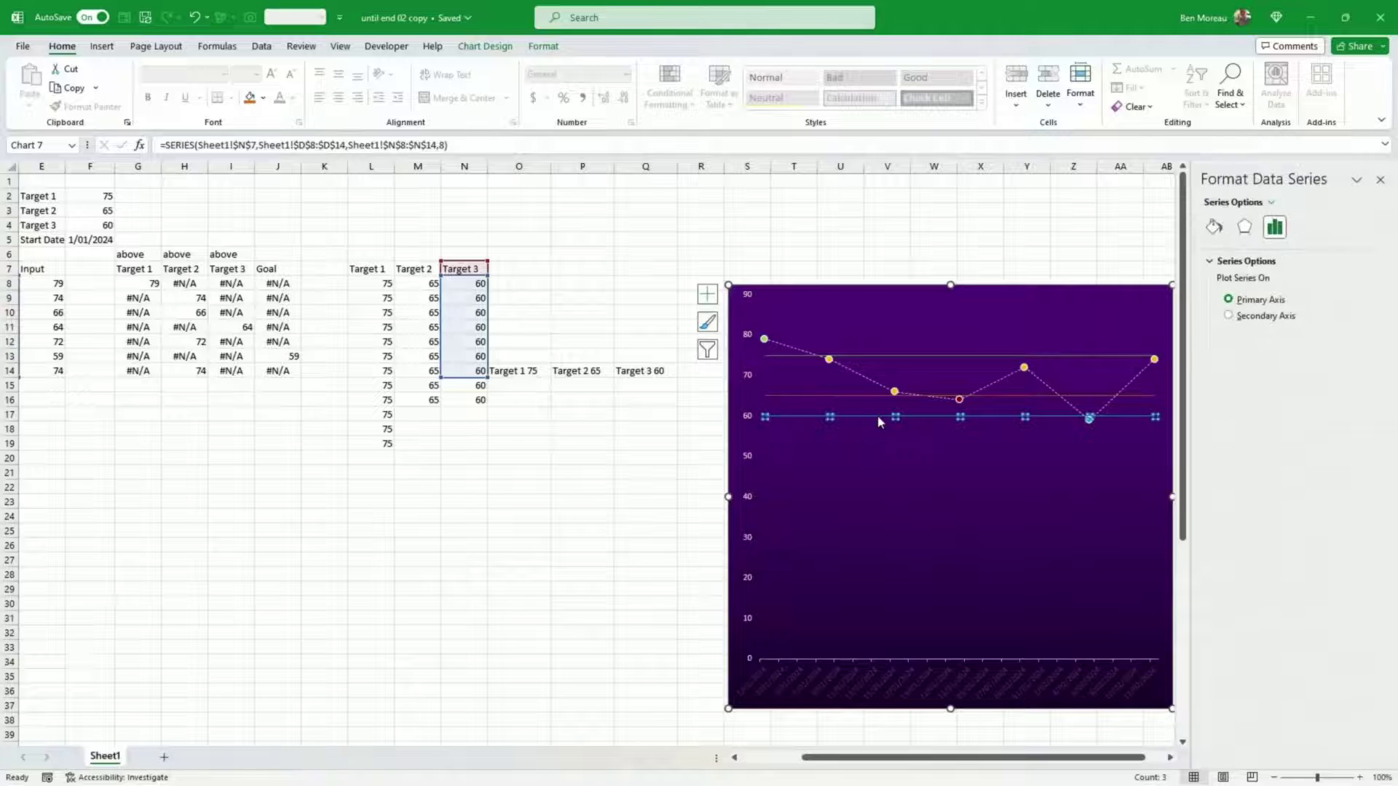
right_click(878, 418)
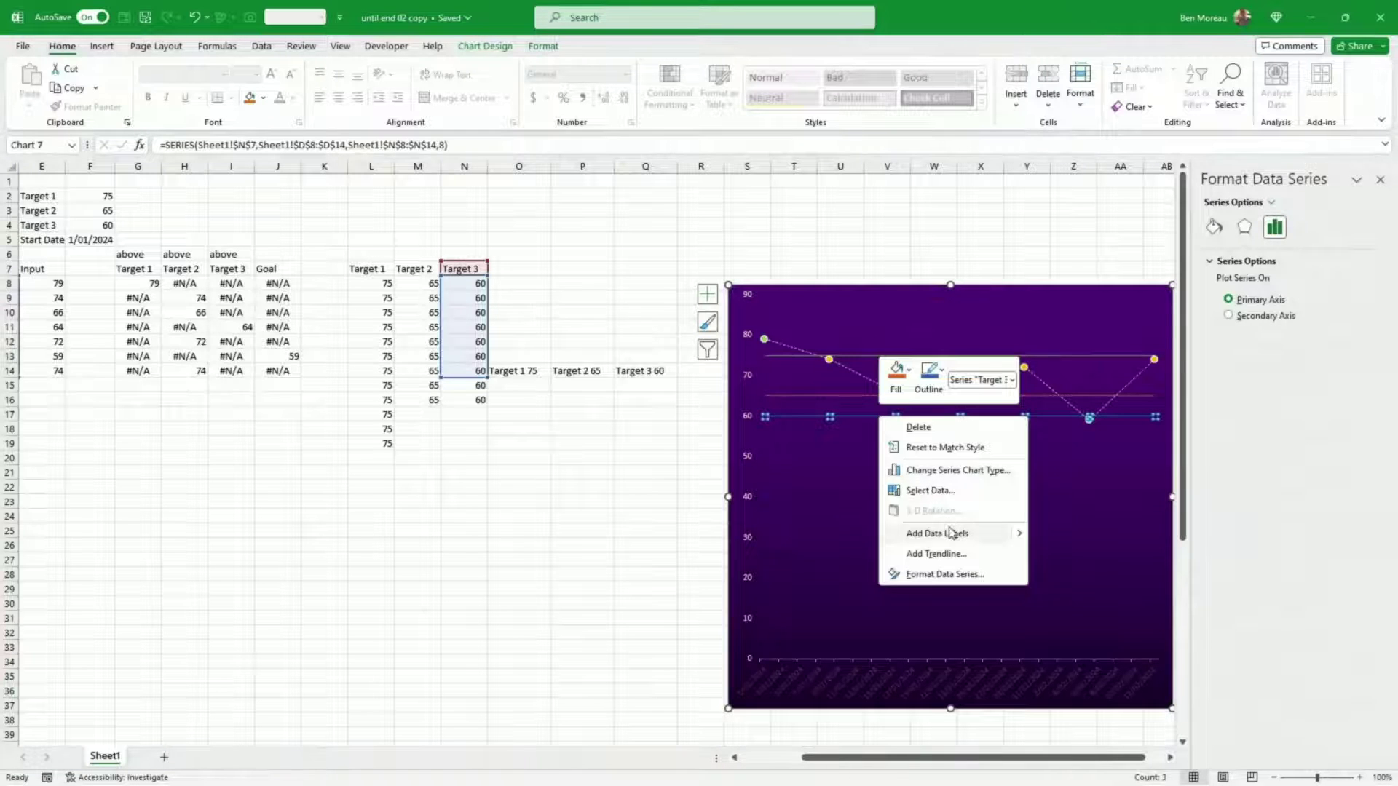
key(Escape)
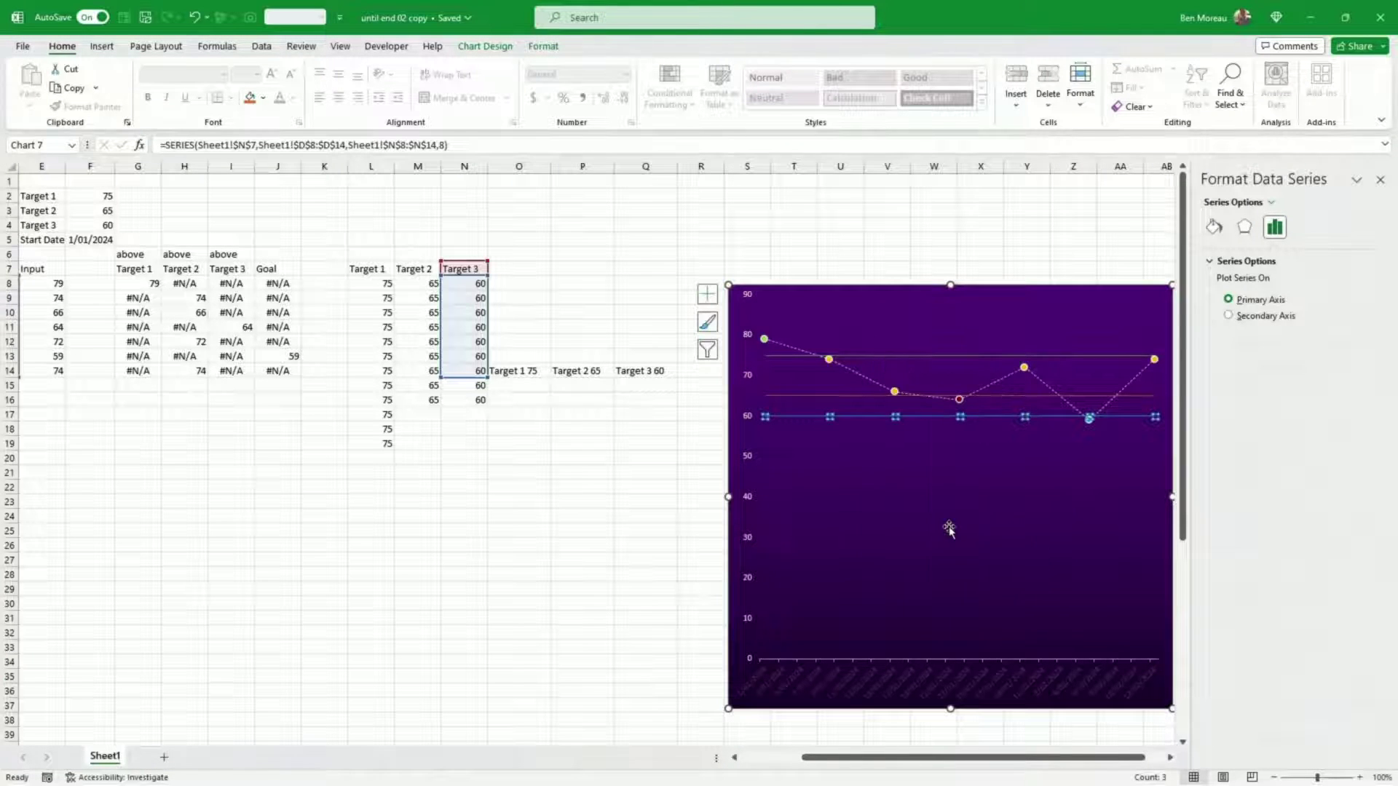
right_click(983, 425)
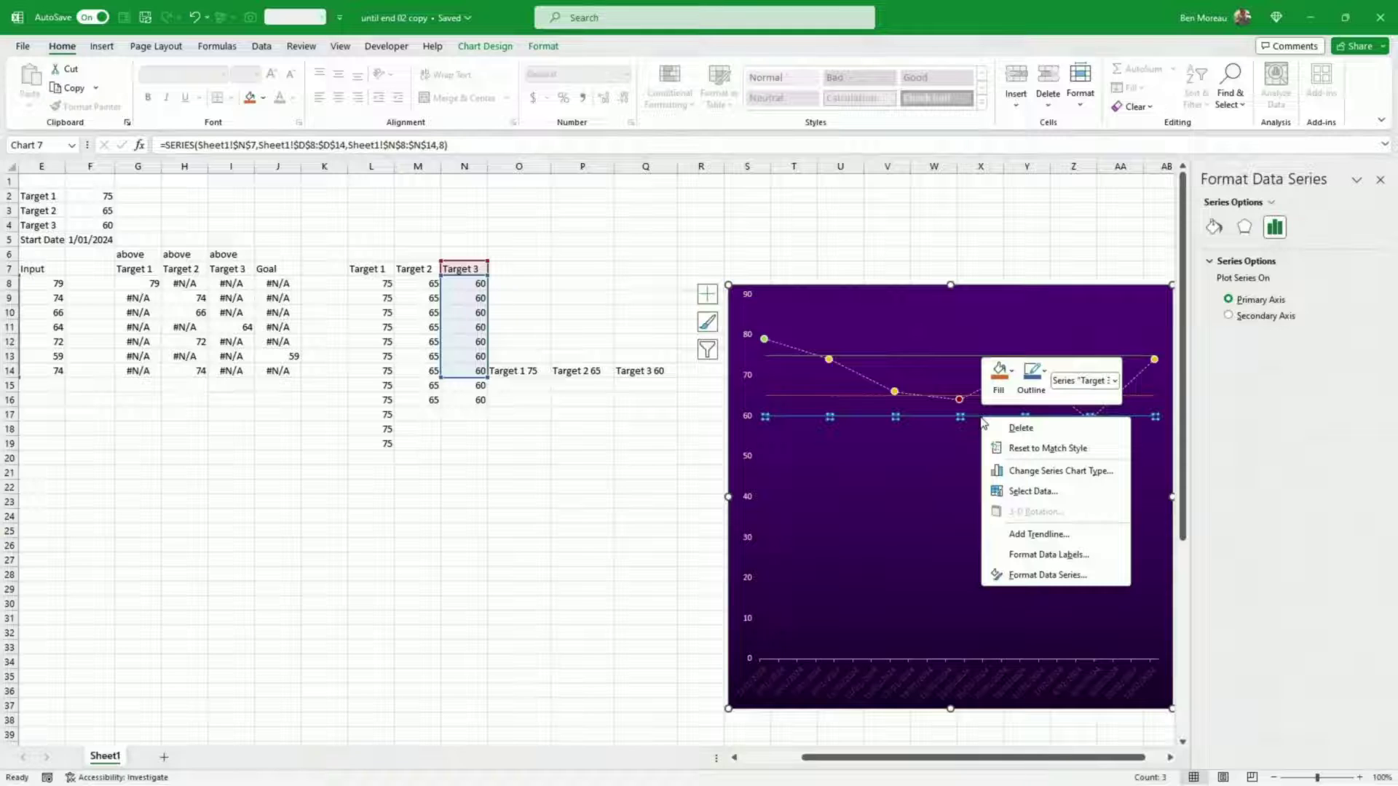
click(1046, 556)
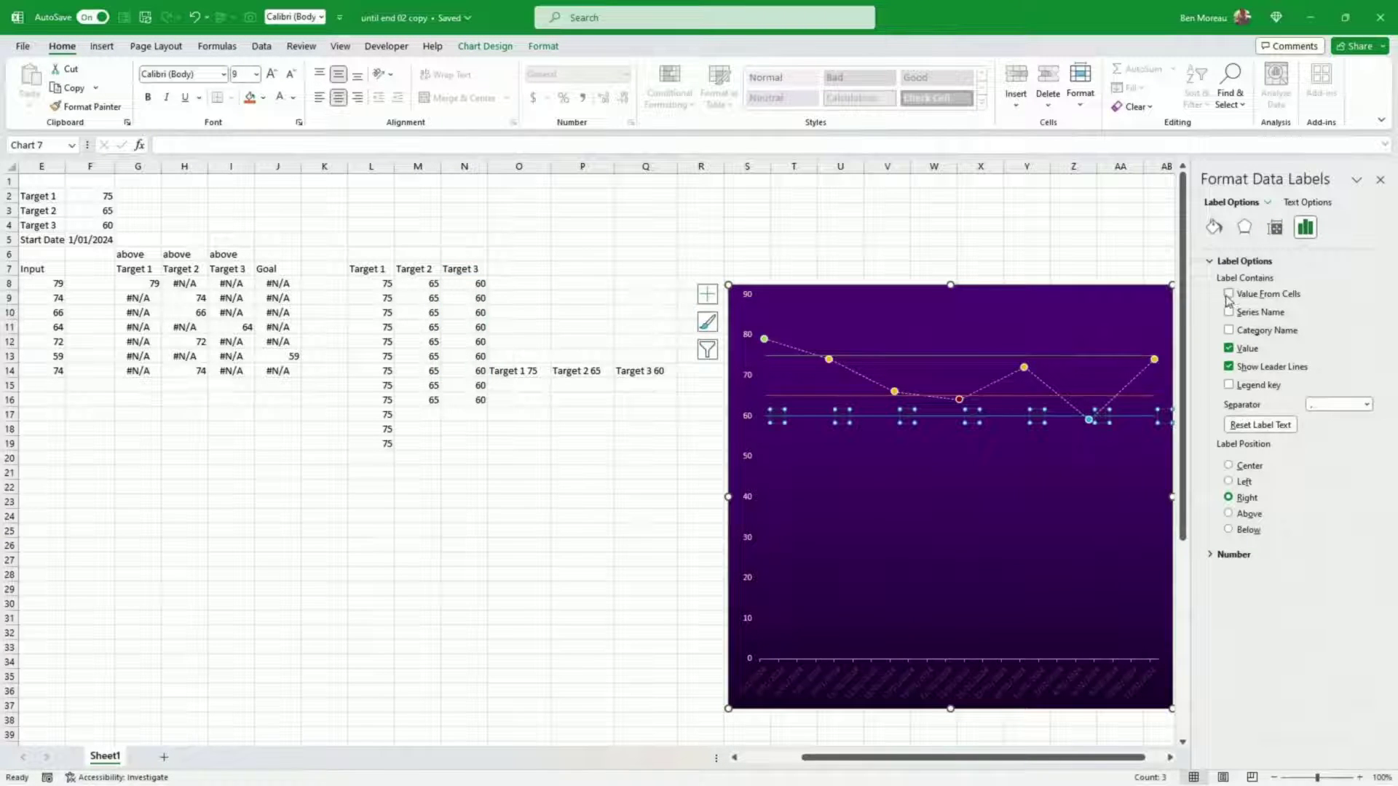
- Take the Target 3 line's label text from cells O8:O14 and stop showing the series values
click(1229, 295)
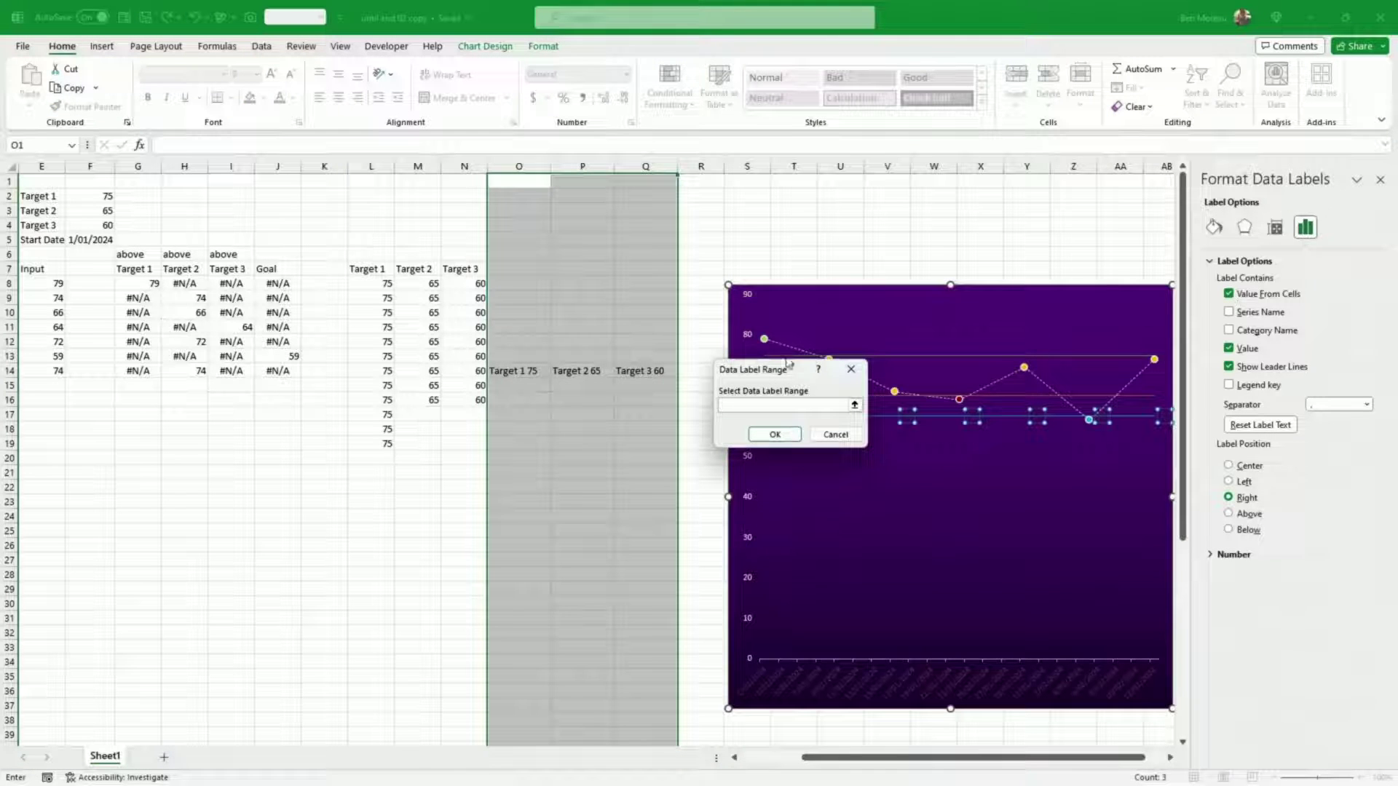
drag(500, 285, 510, 371)
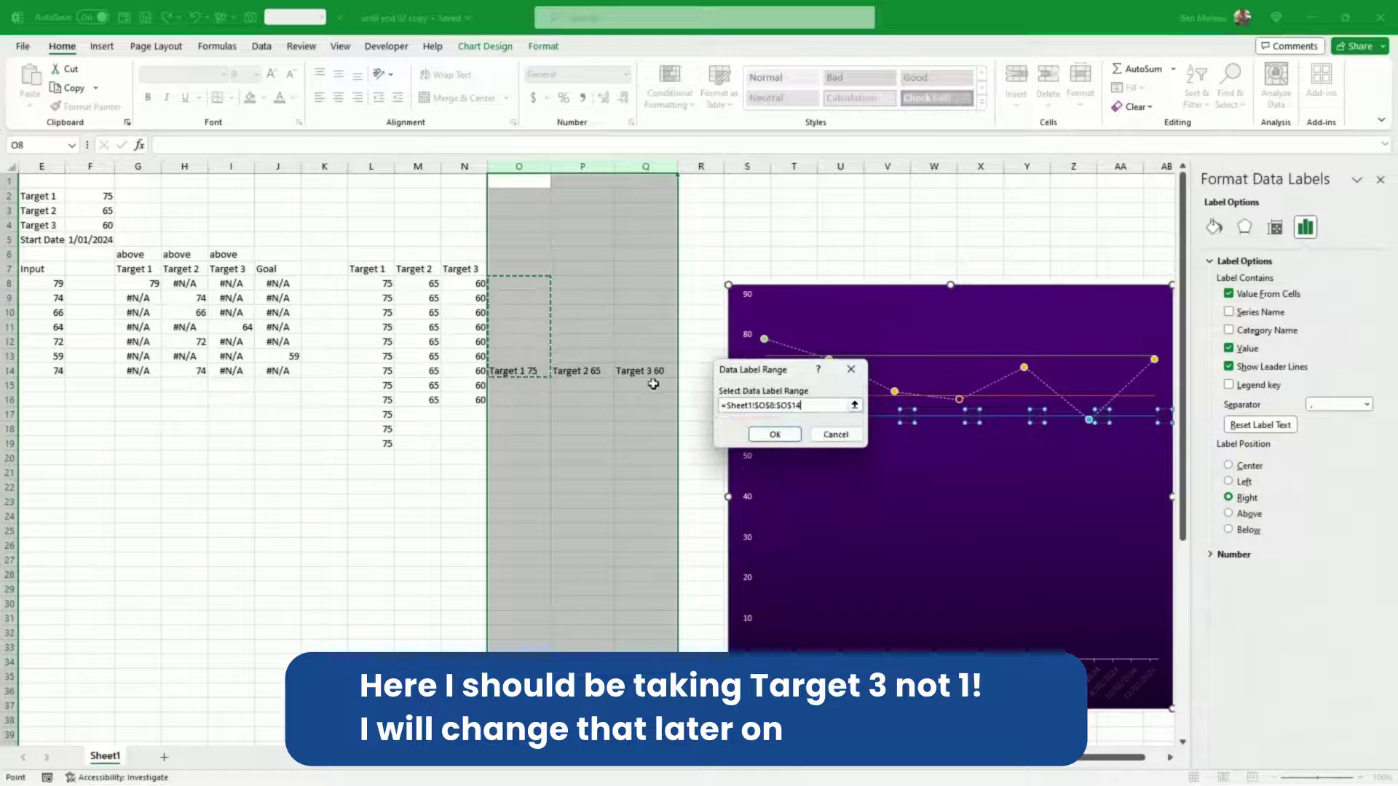
click(773, 435)
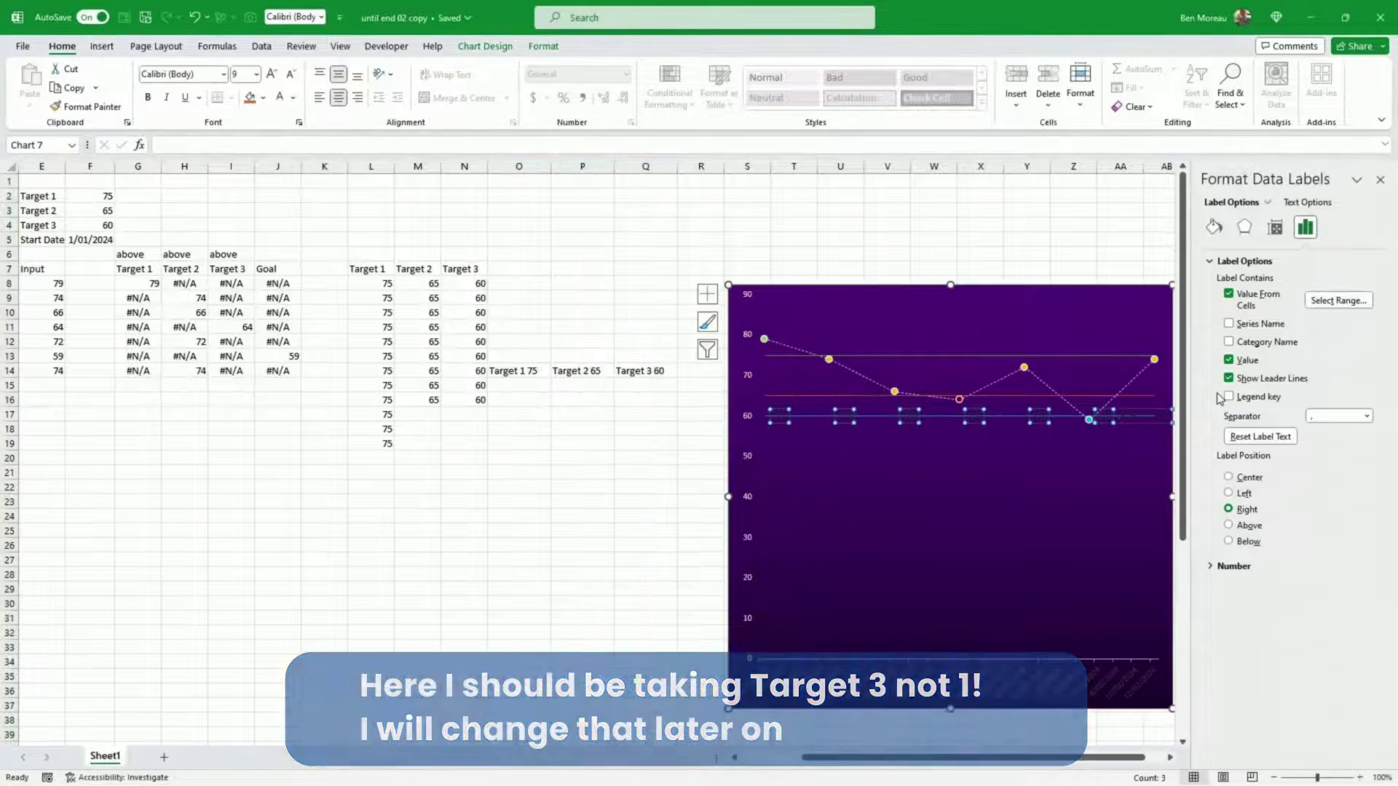
click(1231, 361)
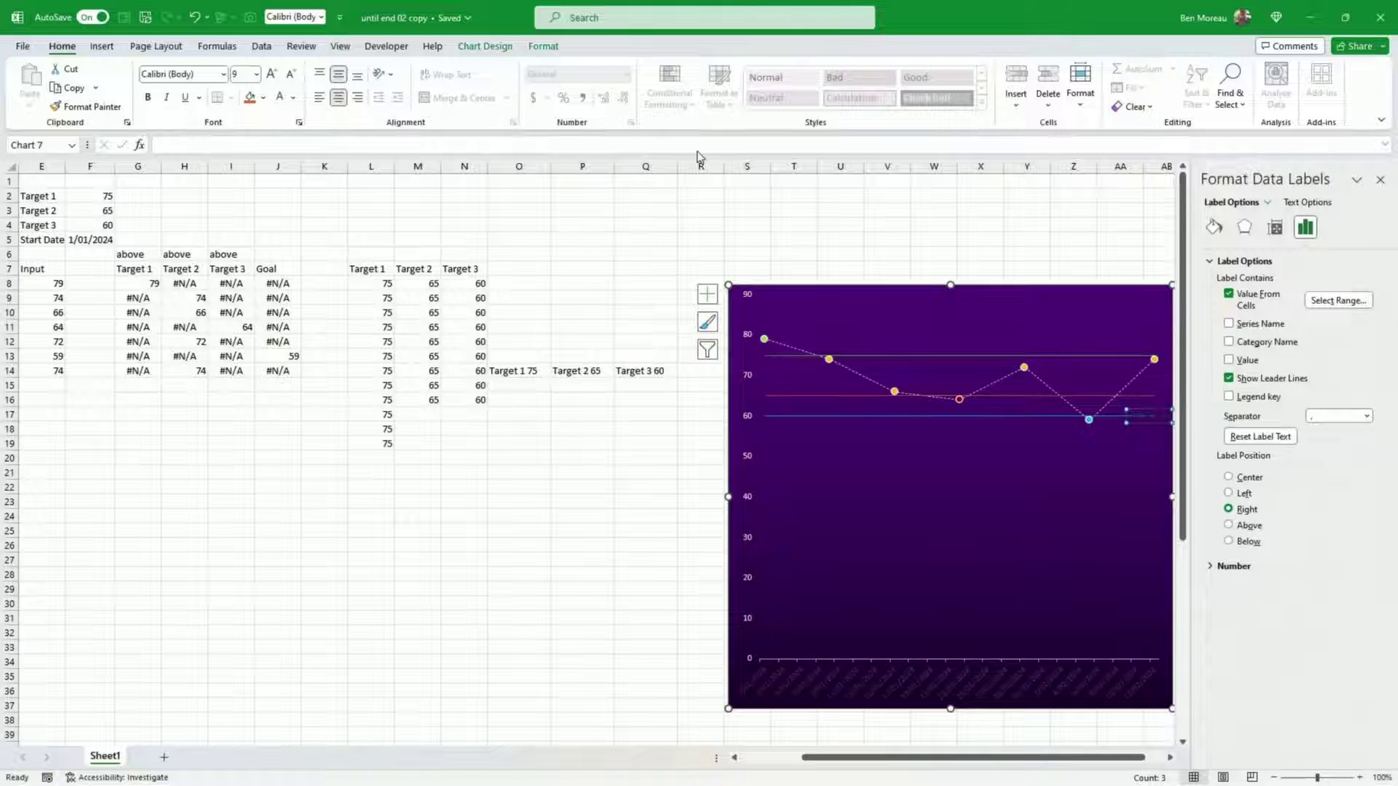
- Set the text fill of the Target 3 line's data labels to white
click(546, 47)
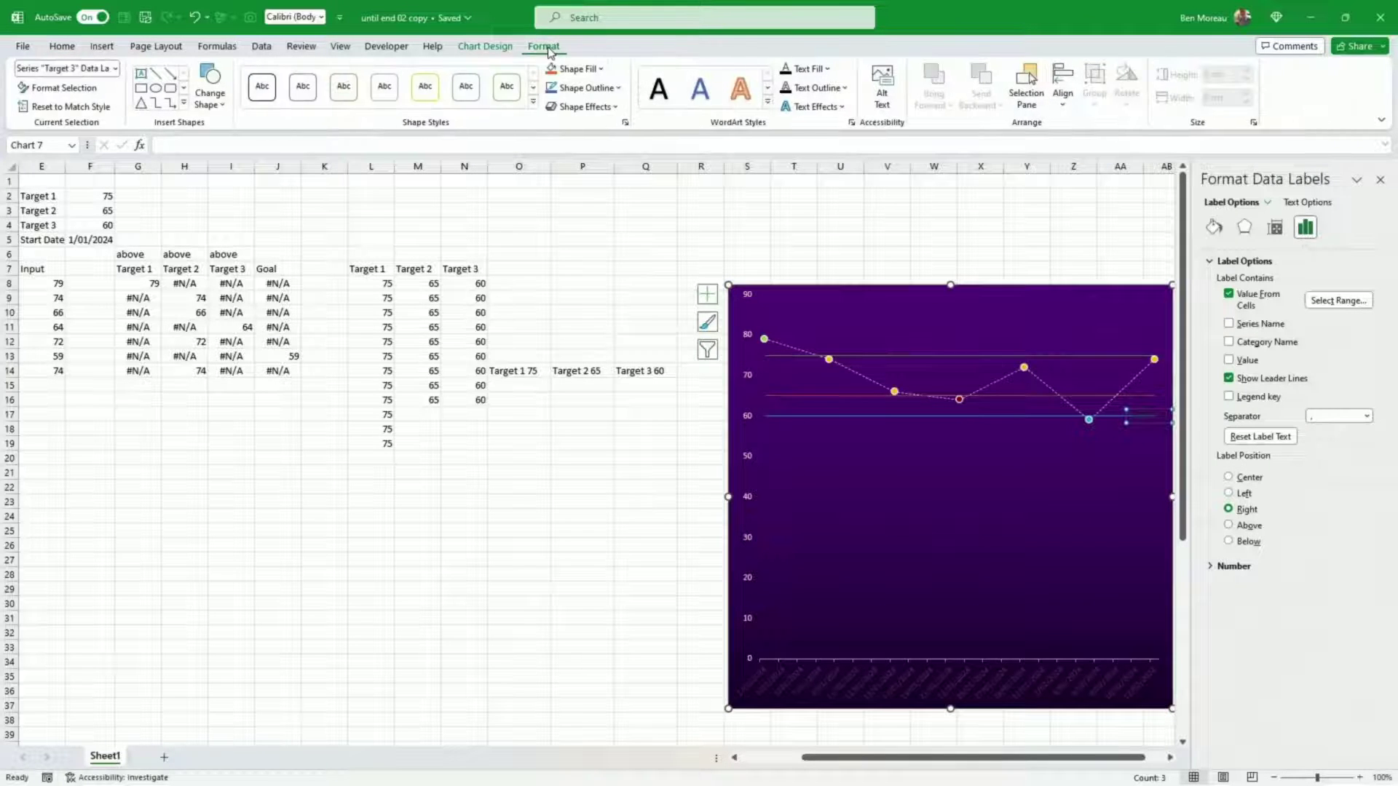
click(826, 68)
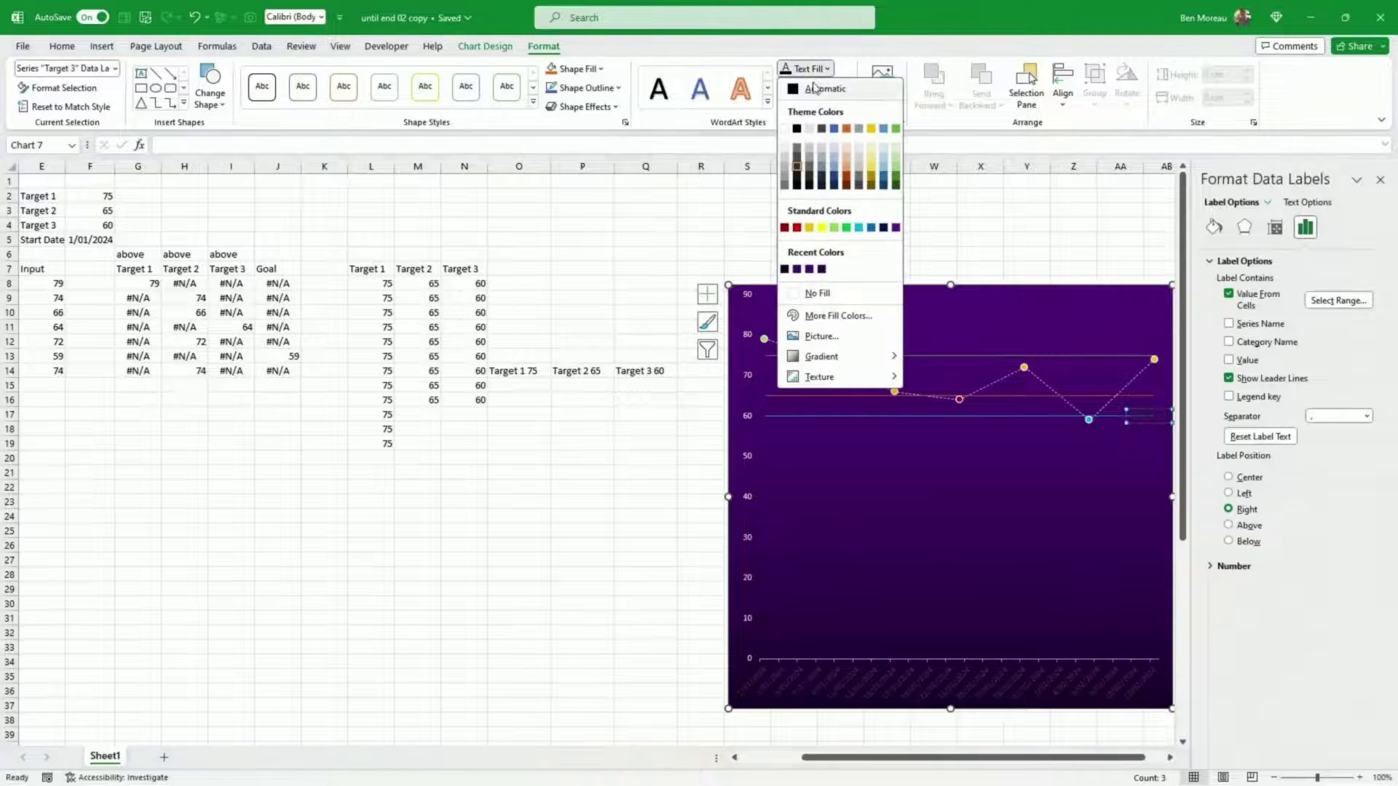
click(786, 130)
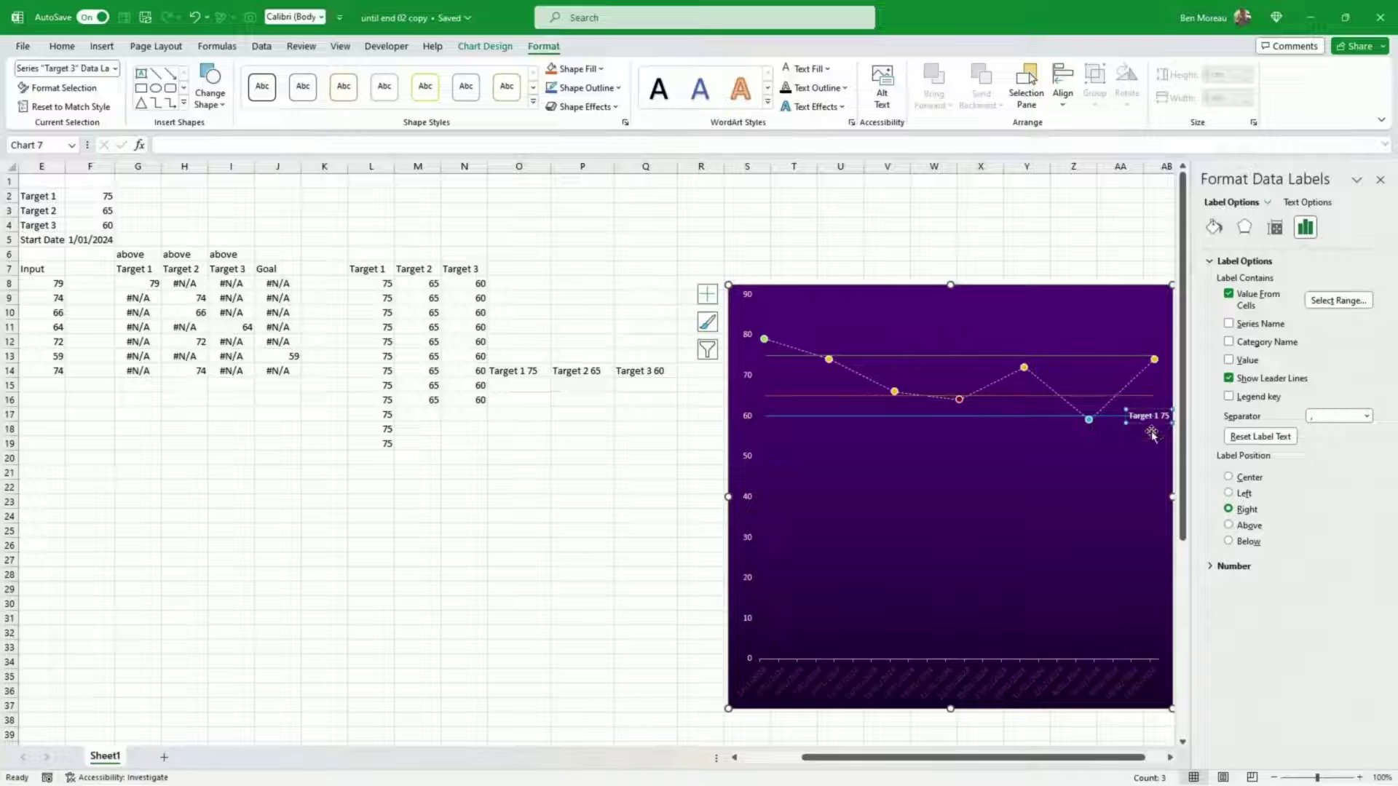
- Try the Above, Left and Center label positions and settle on Below for the Target 3 line's labels
click(1230, 525)
click(1229, 541)
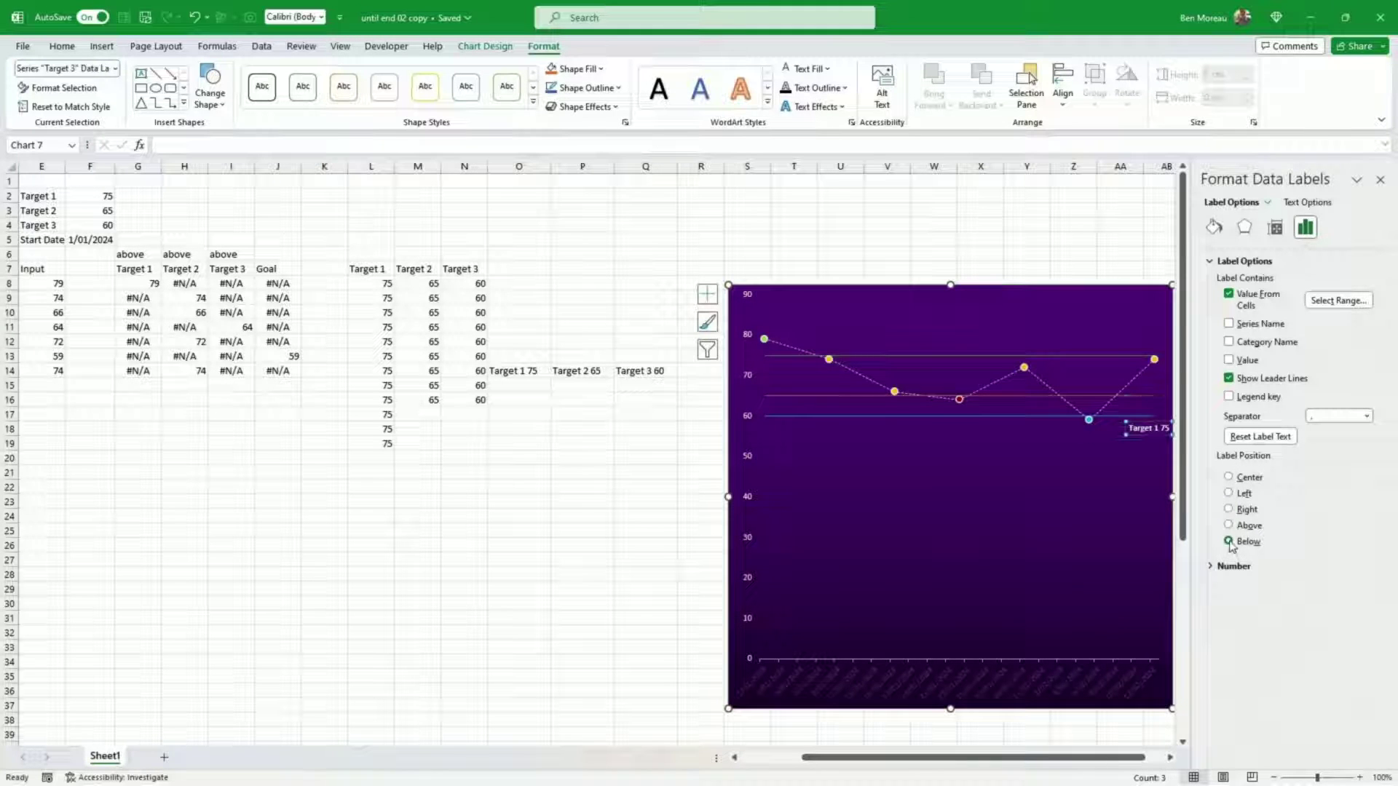
click(1230, 494)
click(1229, 478)
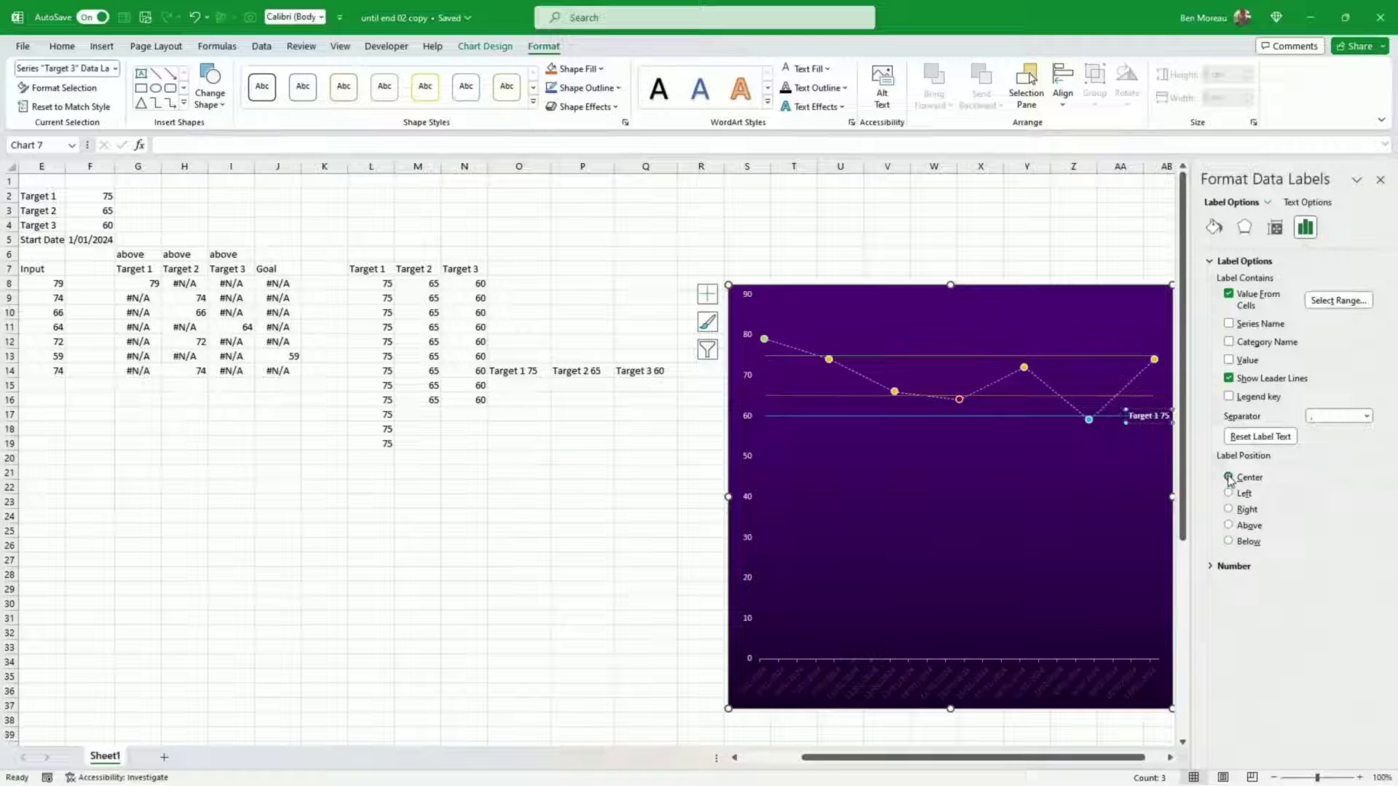
click(1229, 542)
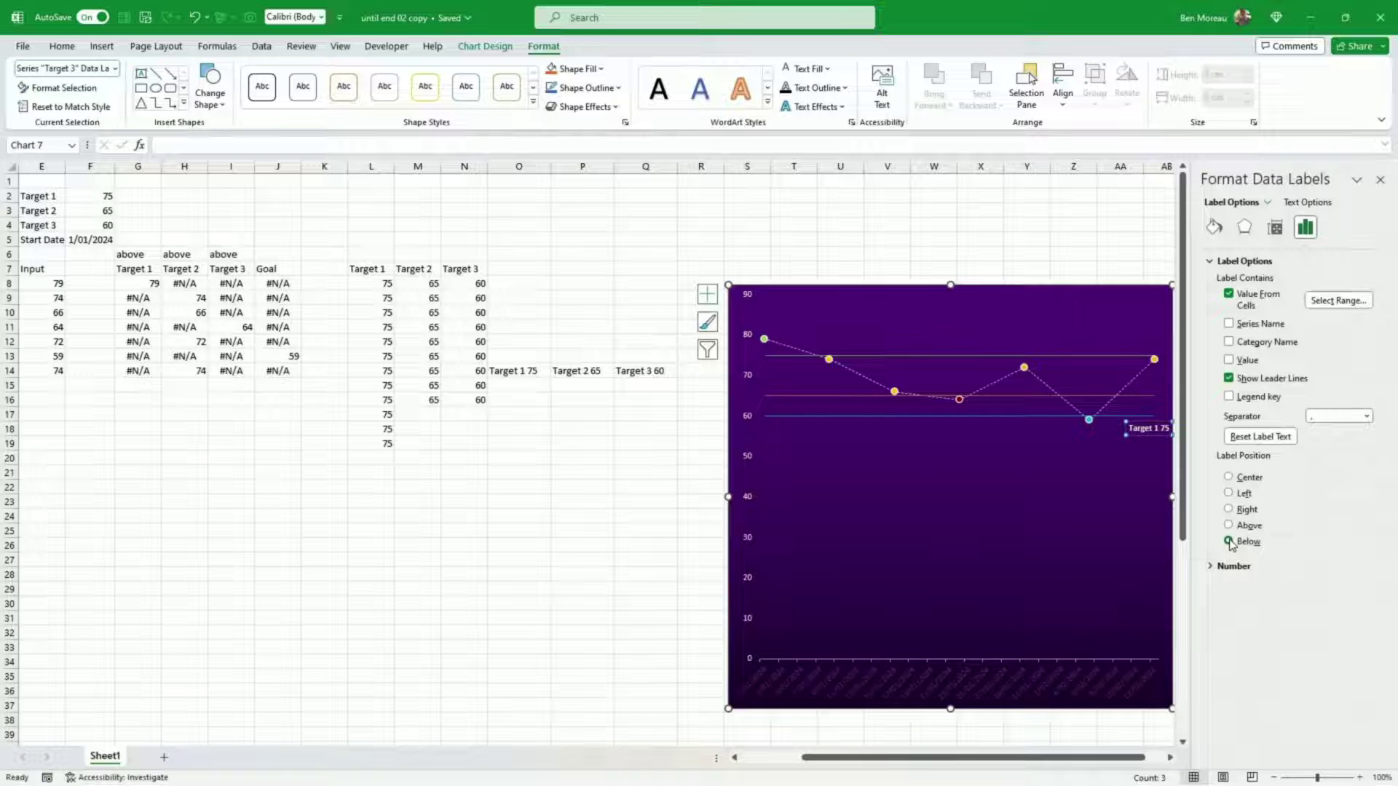
click(617, 475)
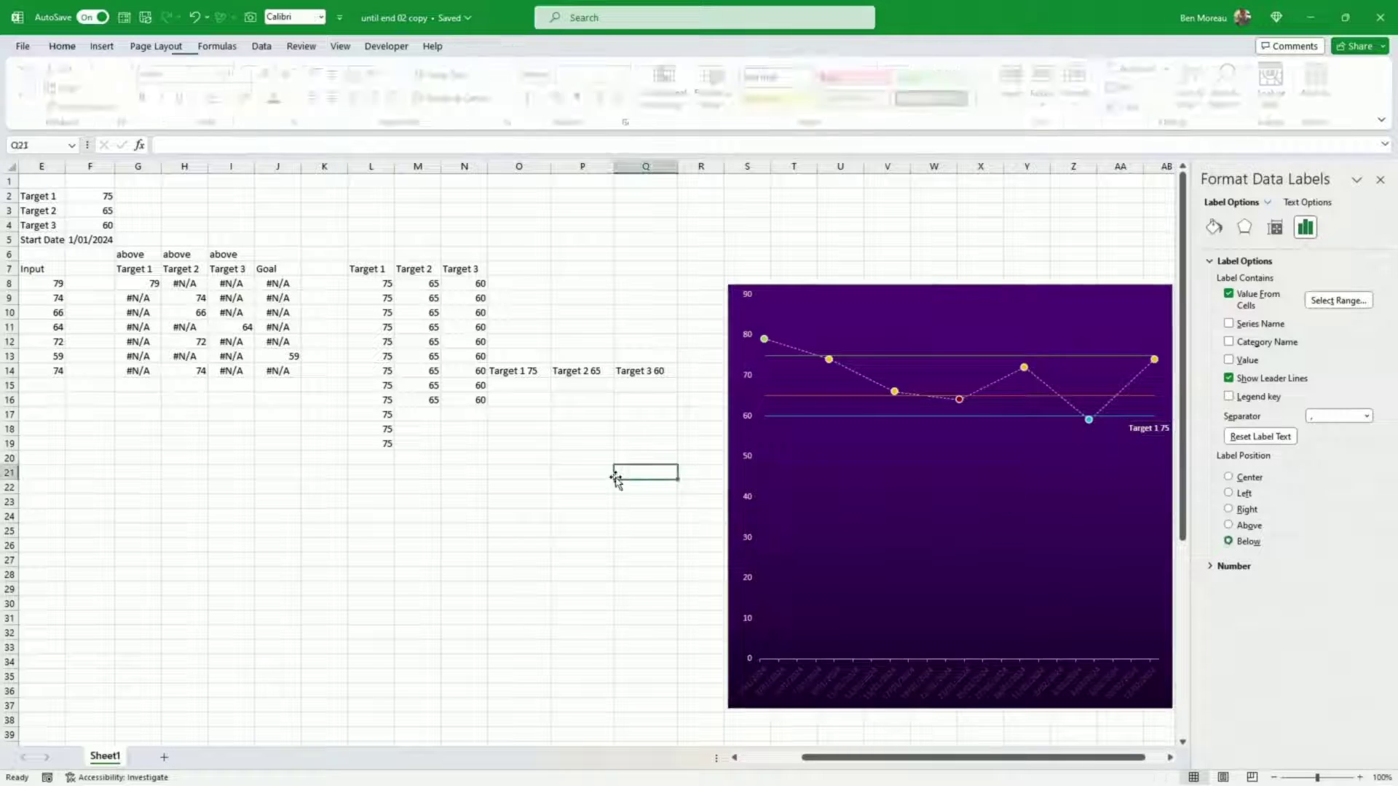
- Move the Target 1 label formula from O14 up to O12 by copying it and clearing the original cell
click(521, 369)
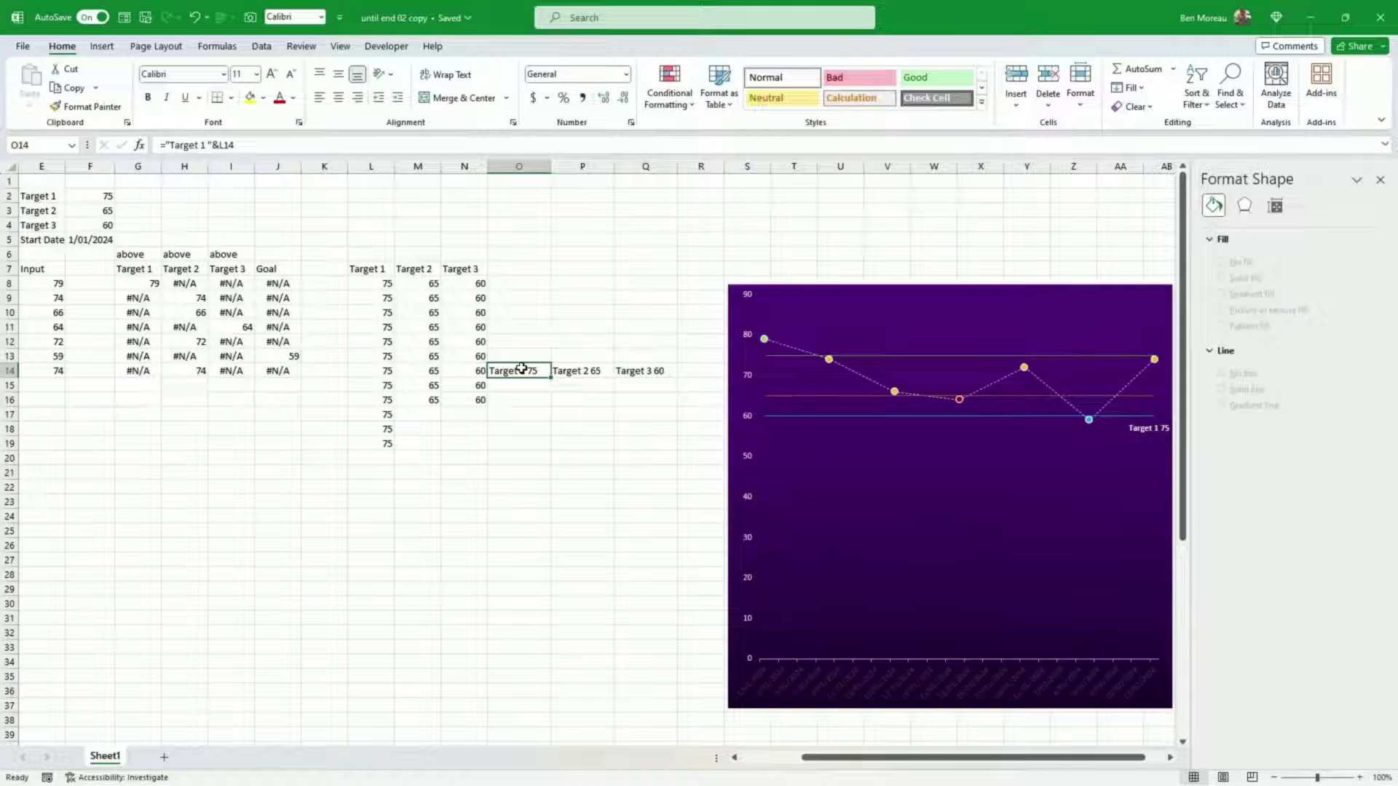
key(ctrl+c)
key(Up)
key(Up)
key(ctrl+v)
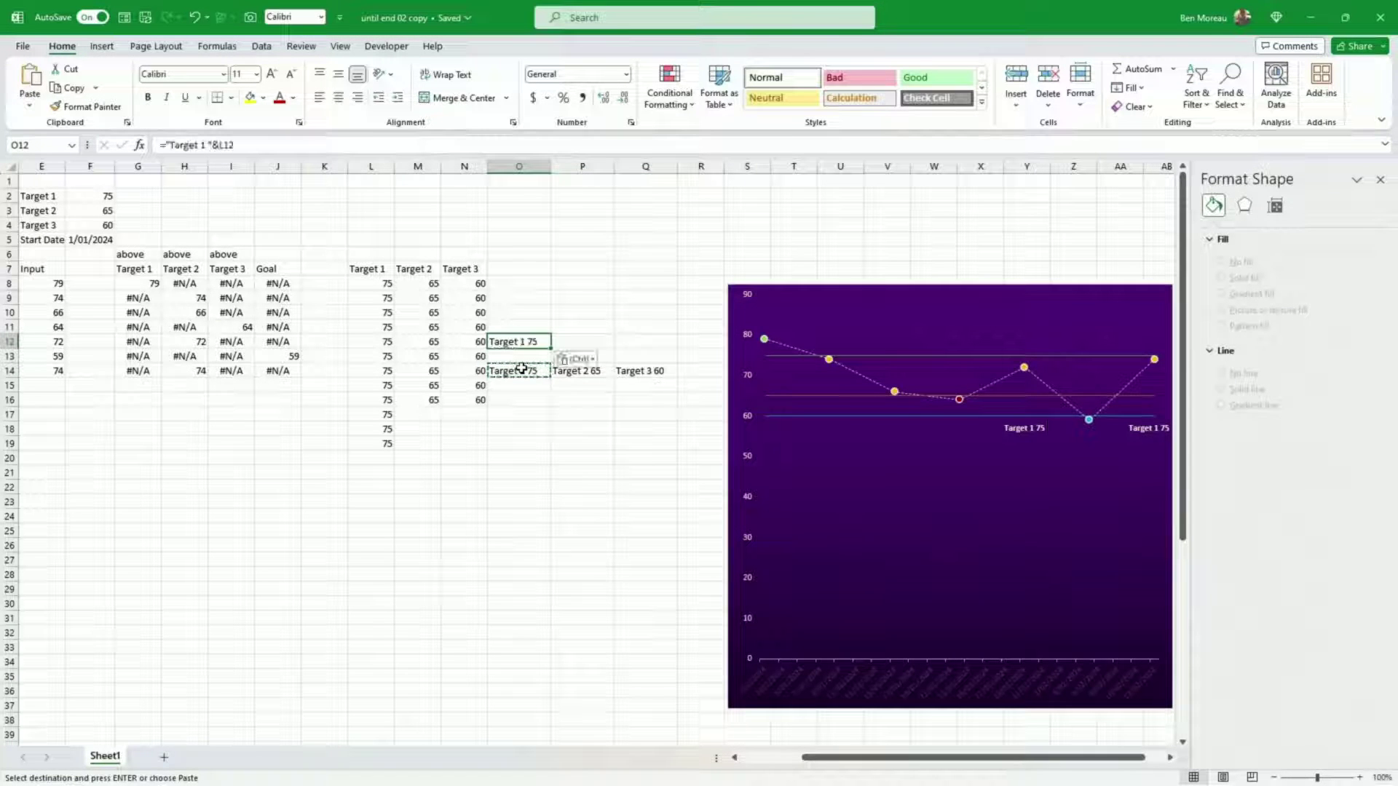
key(Down)
key(Down)
key(Delete)
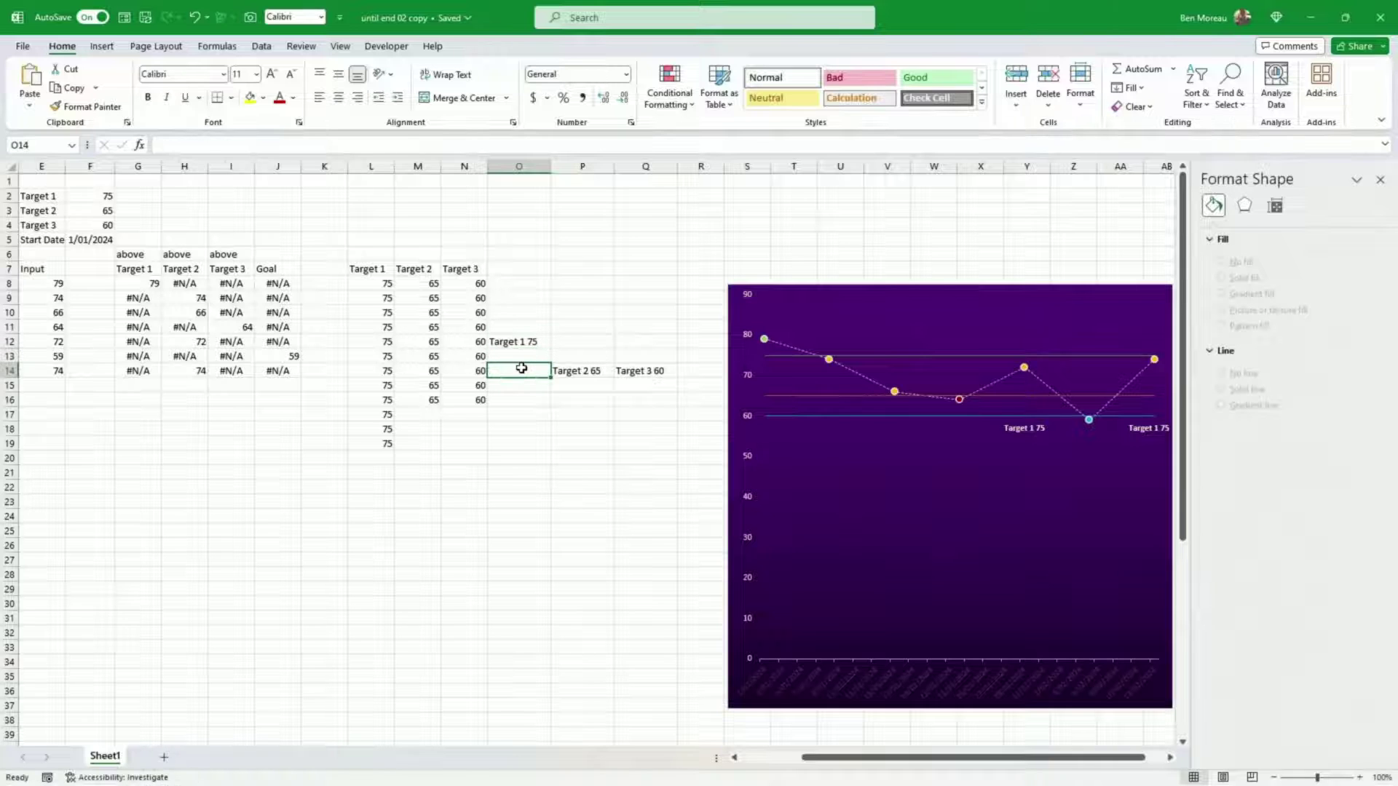
- Move the Target 1 label formula from O12 down to O13, clearing O12
key(Up)
key(Up)
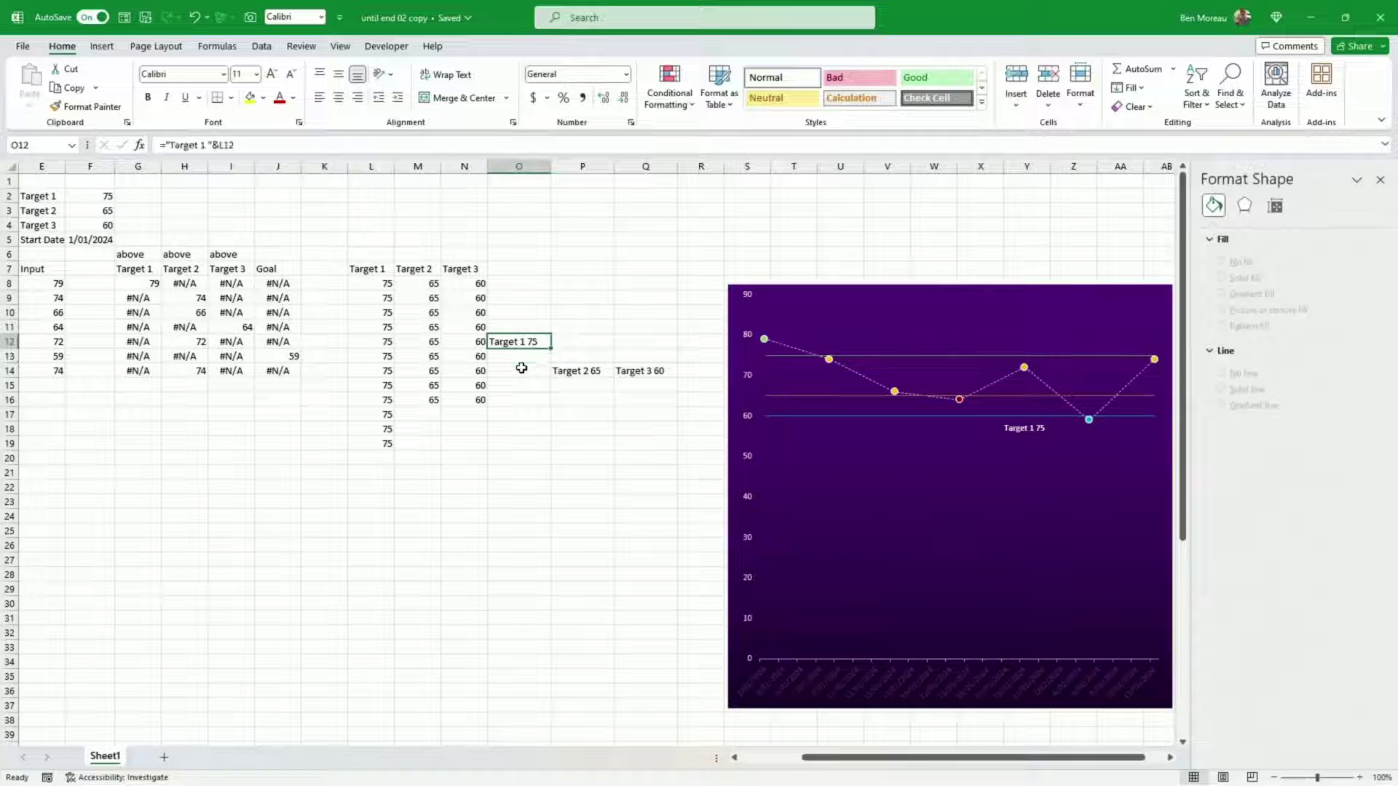
key(ctrl+c)
key(Down)
key(ctrl+v)
key(Up)
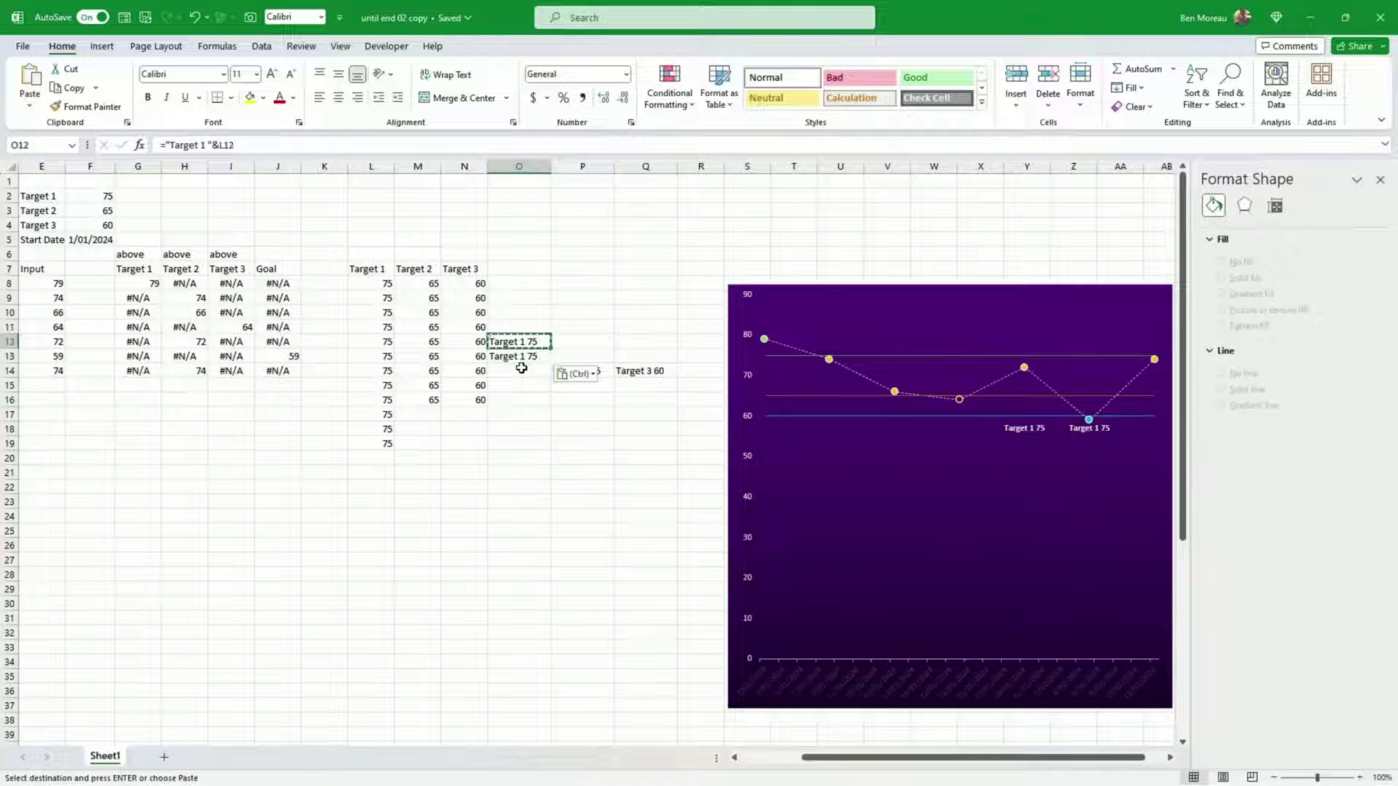
key(Delete)
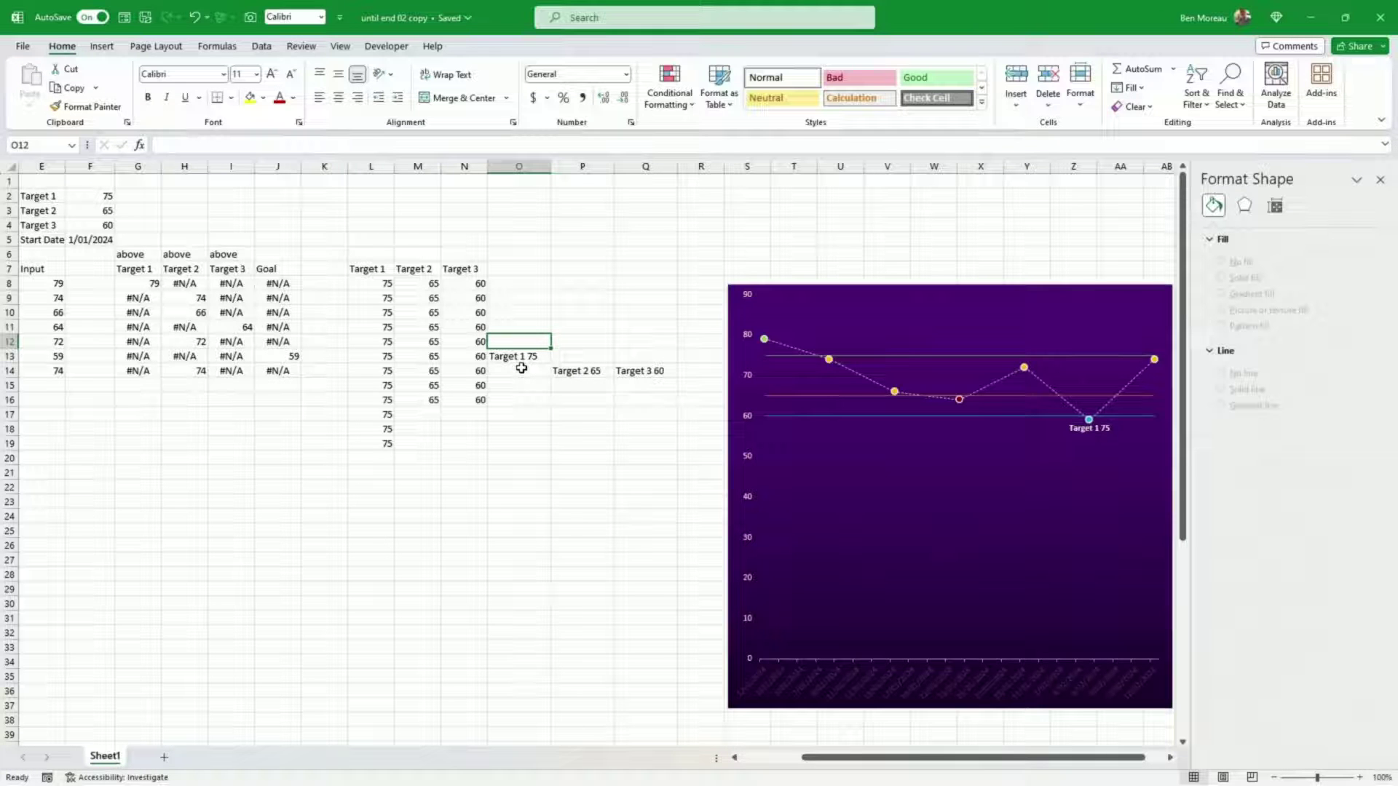
- Add data labels to the Target 2 line, taking their text from the label cells in column P instead of the series values
right_click(1028, 396)
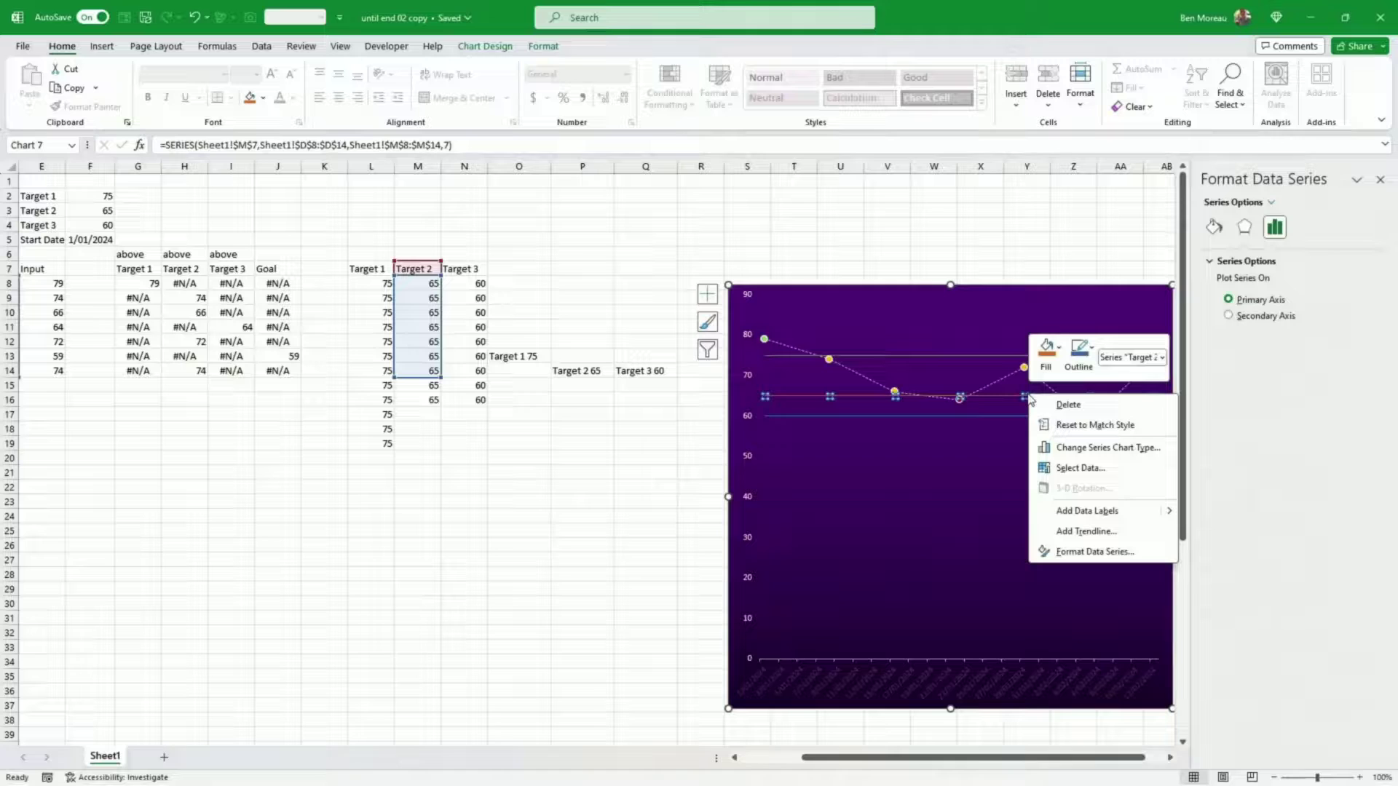
click(1130, 510)
right_click(1049, 410)
click(1105, 575)
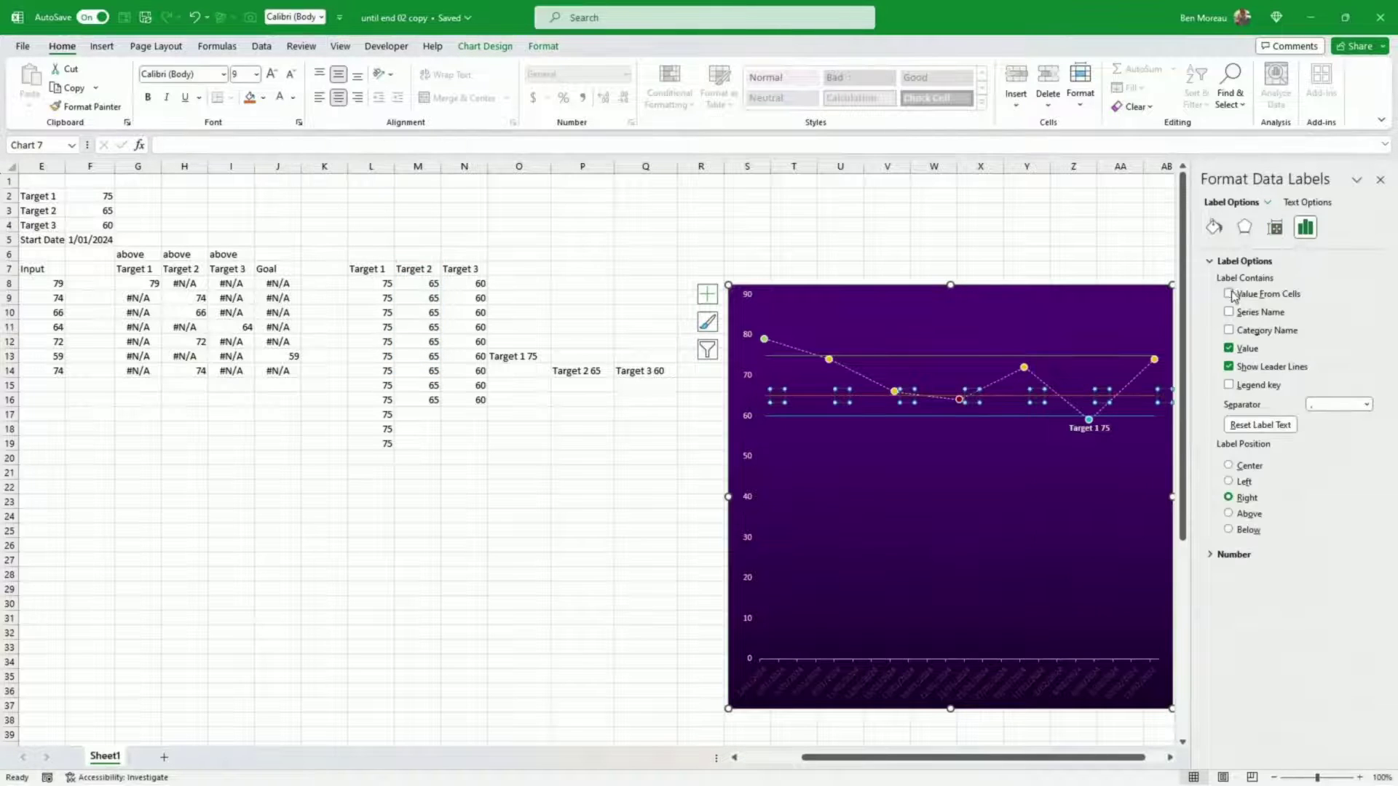
click(1229, 294)
key(Return)
click(1148, 404)
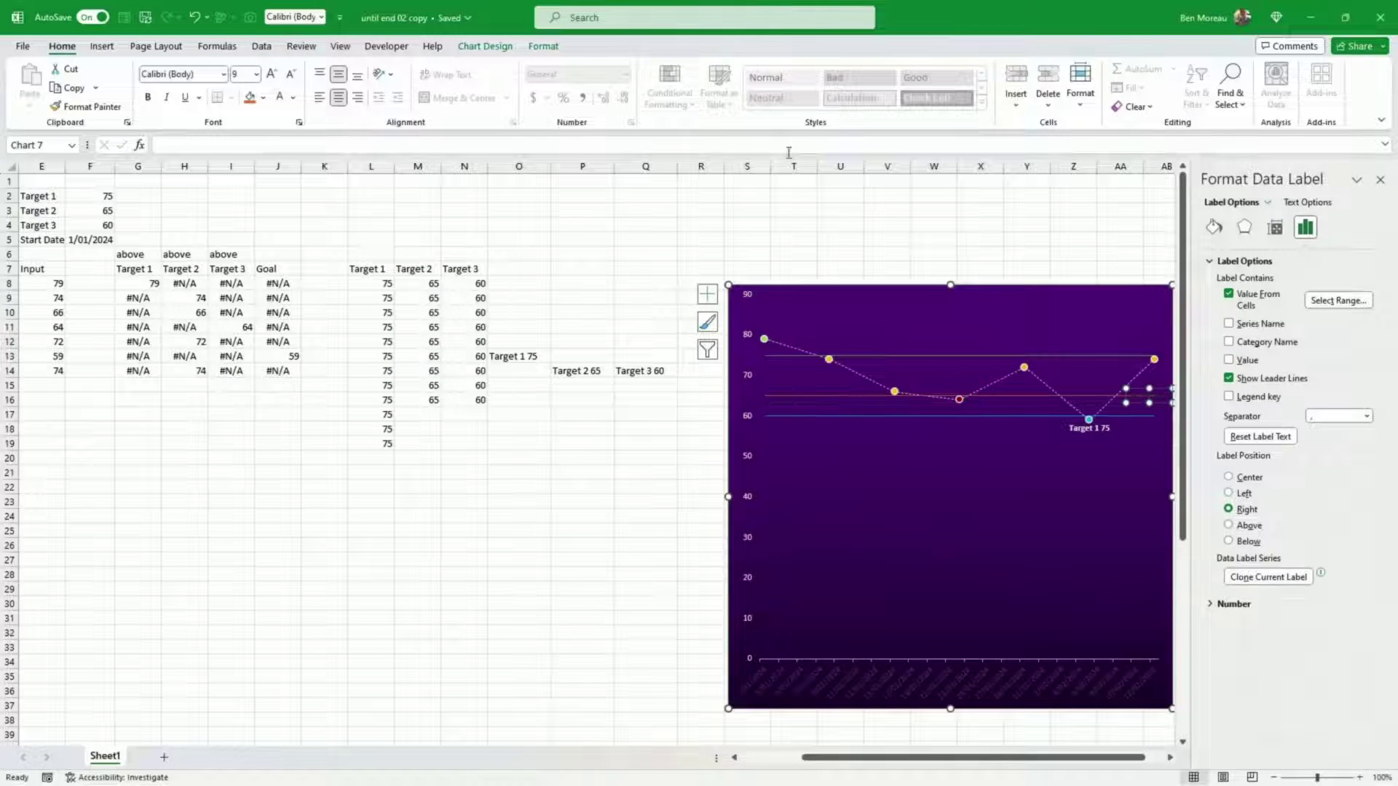
- Move the Target 2 label formula from P14 up to P13 and clear P14
click(583, 371)
key(ctrl+c)
key(Up)
key(ctrl+v)
key(Down)
key(Delete)
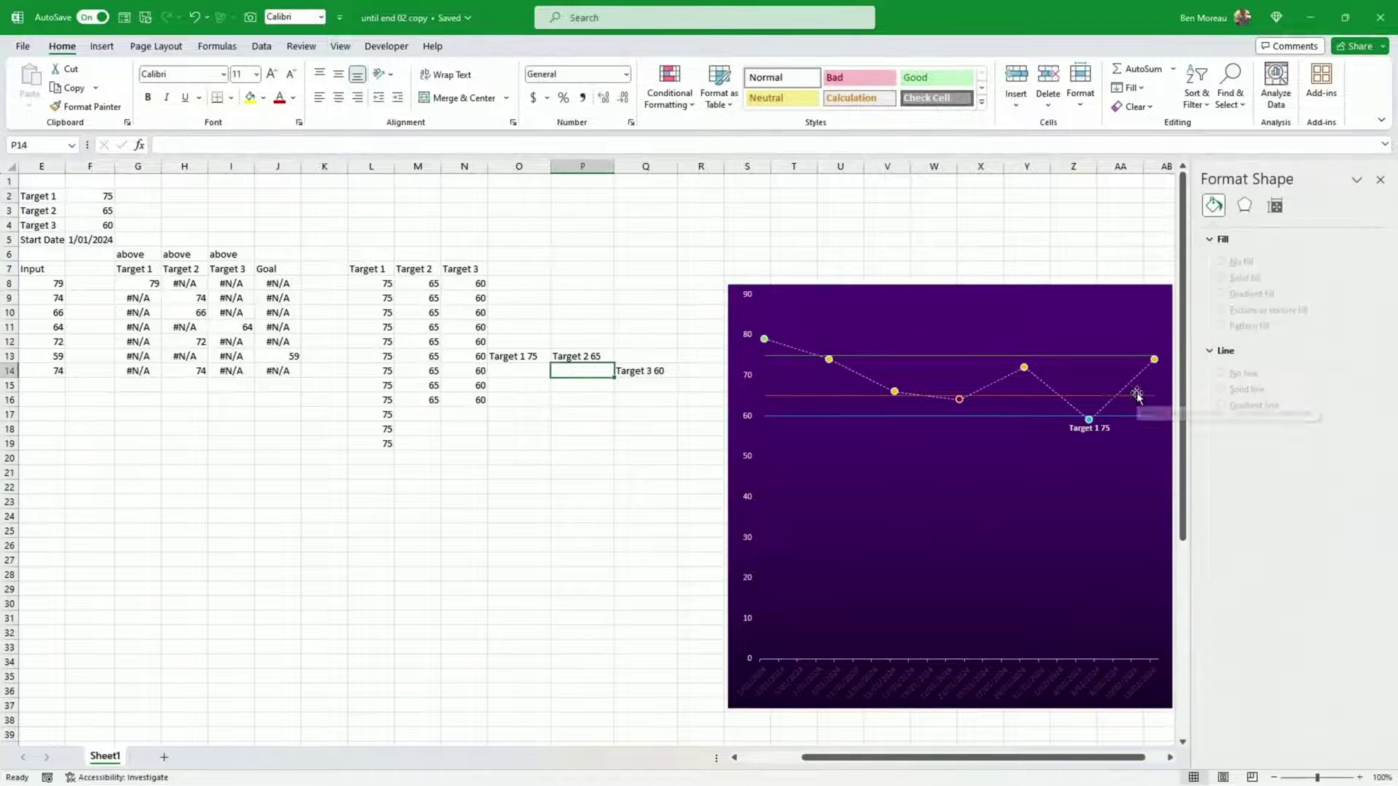
- Make the Target 2 line's data labels white and position them below the line
click(1111, 399)
click(1235, 548)
click(579, 354)
- Add white data labels below the Target 1 line, taking their text from the label cells in column Q instead of the values
right_click(1071, 355)
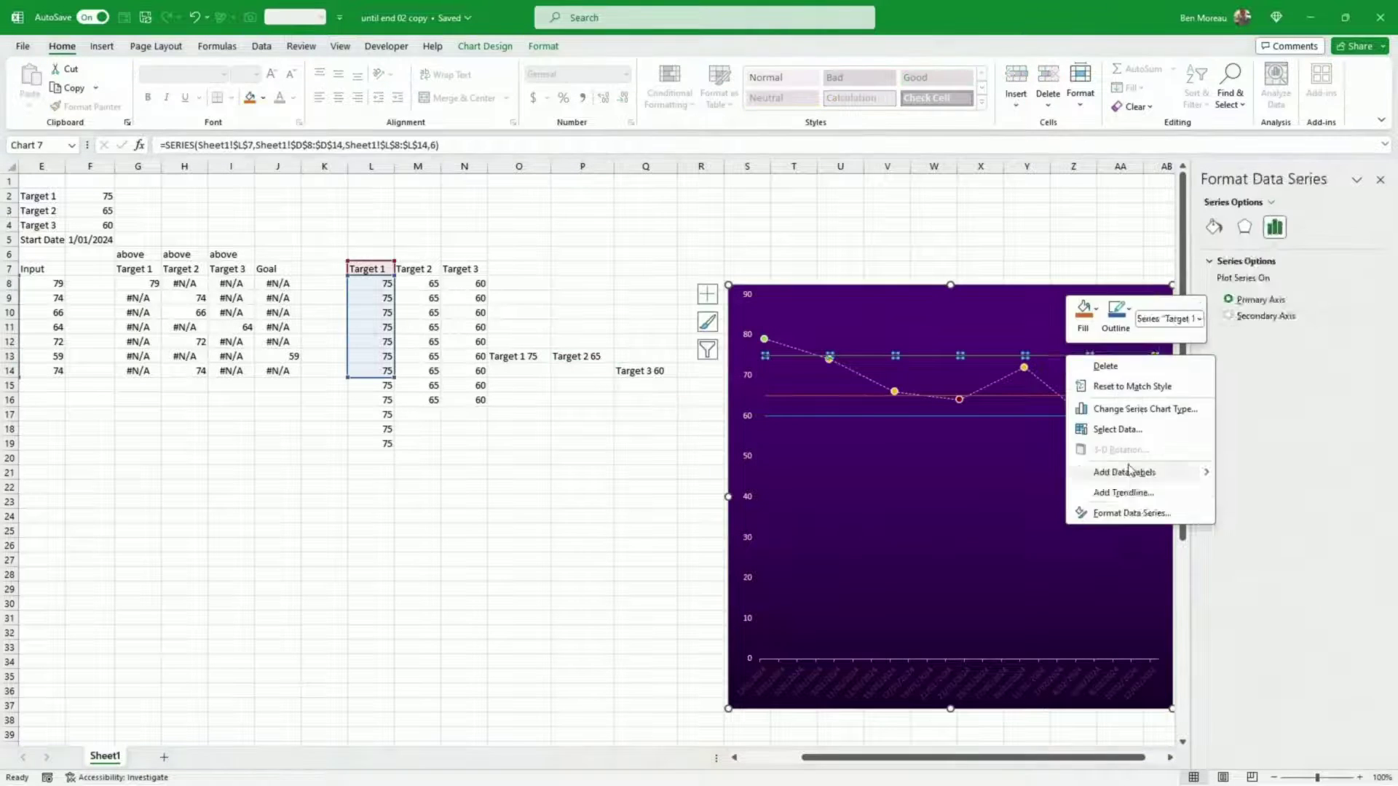
click(1125, 491)
click(1229, 294)
key(Return)
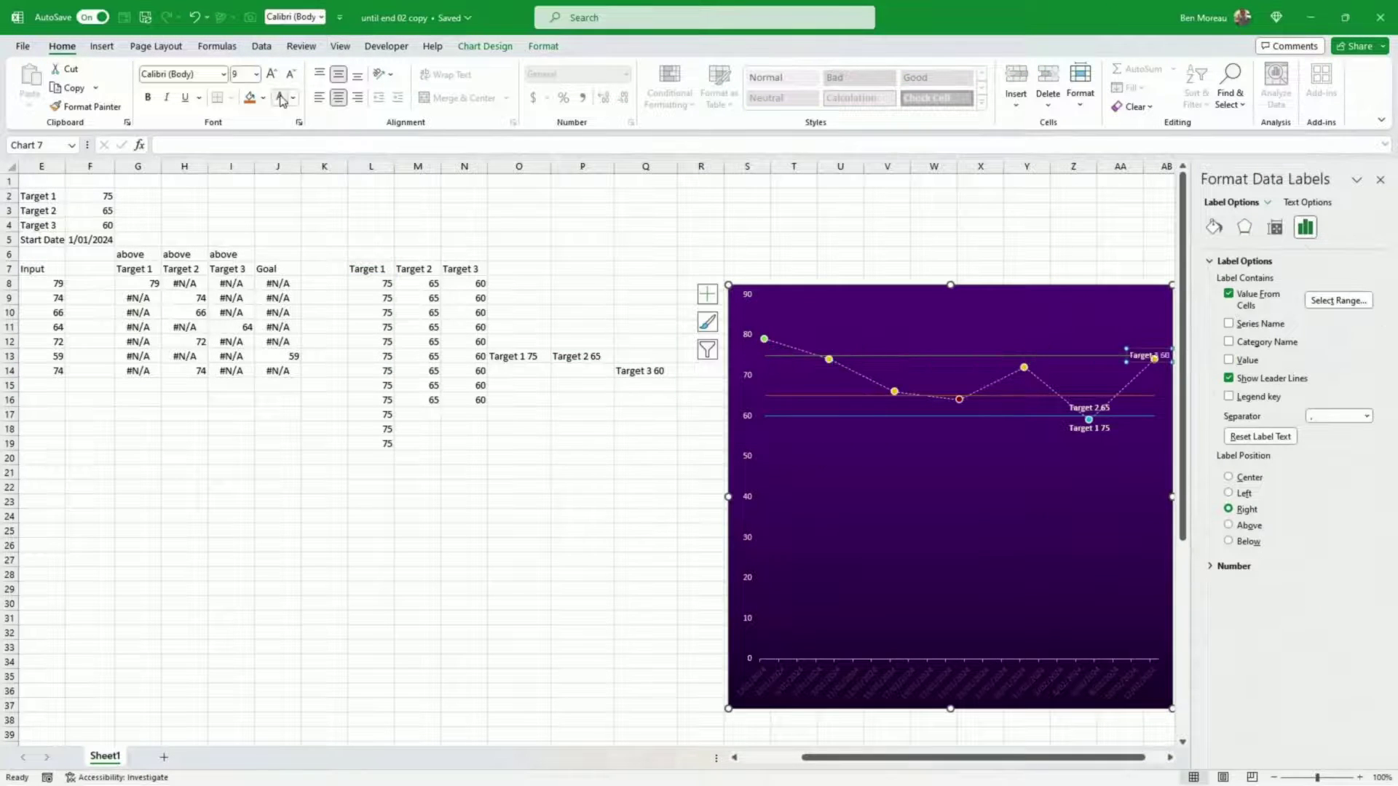
click(583, 472)
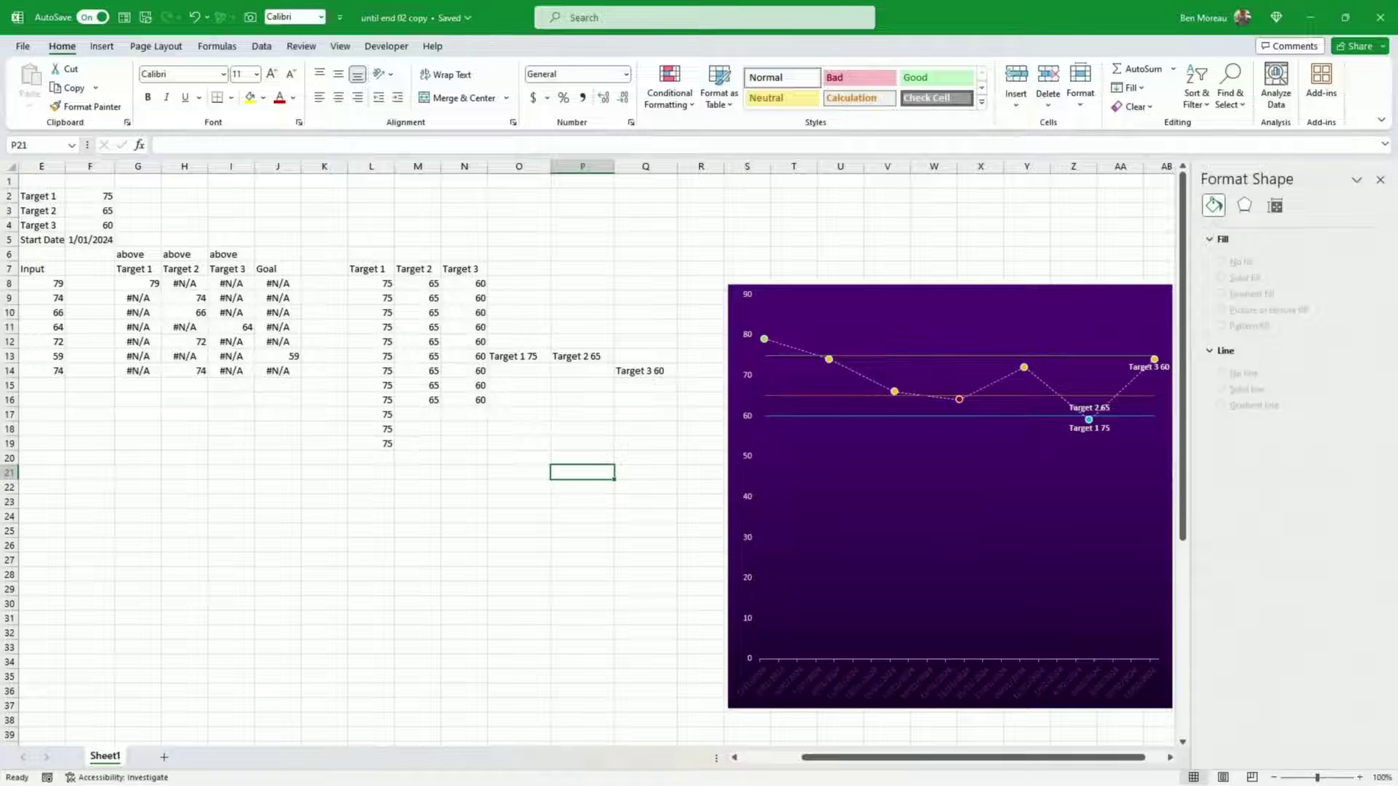
click(190, 495)
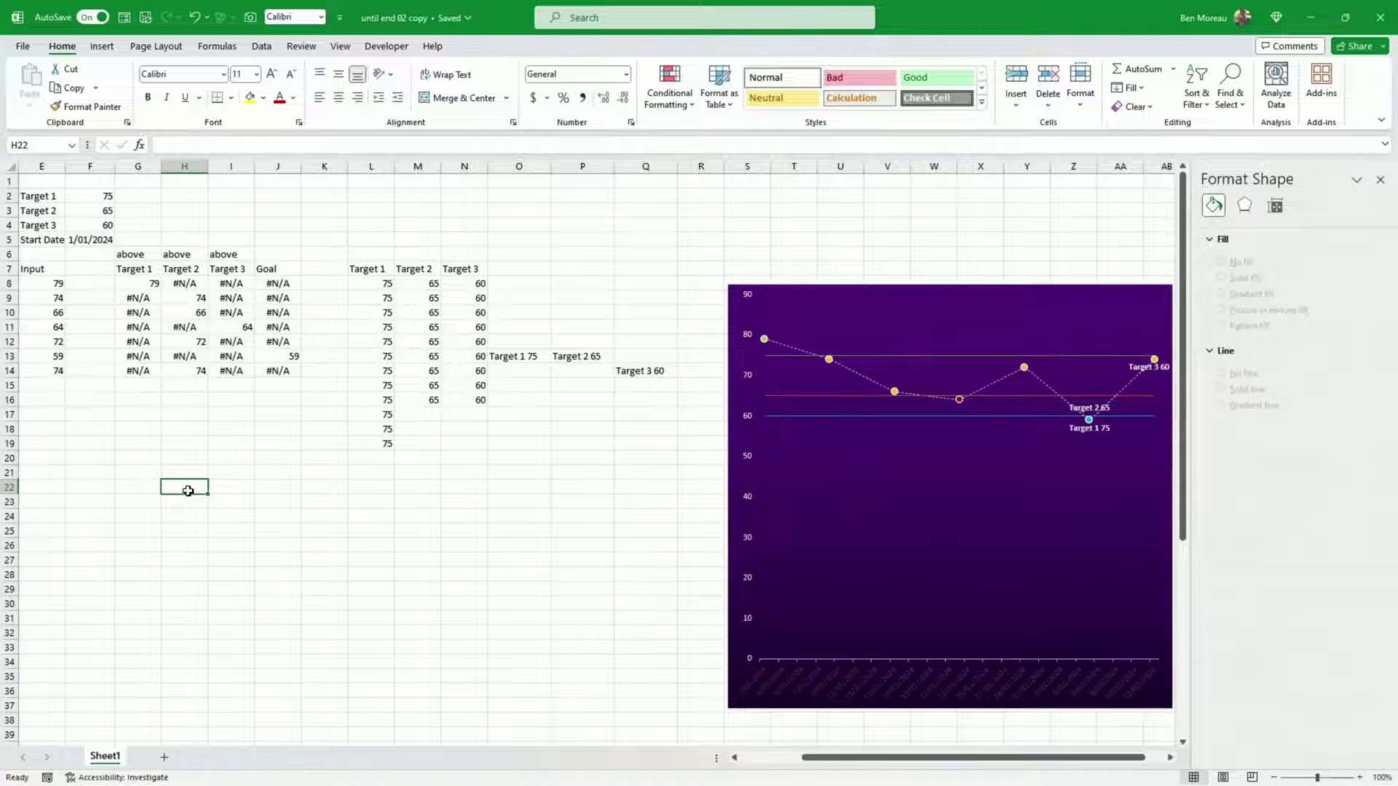
- Close the Format Shape pane and extend the chart's date range in column D down to row 60
key(shift+Home)
key(shift+Down)
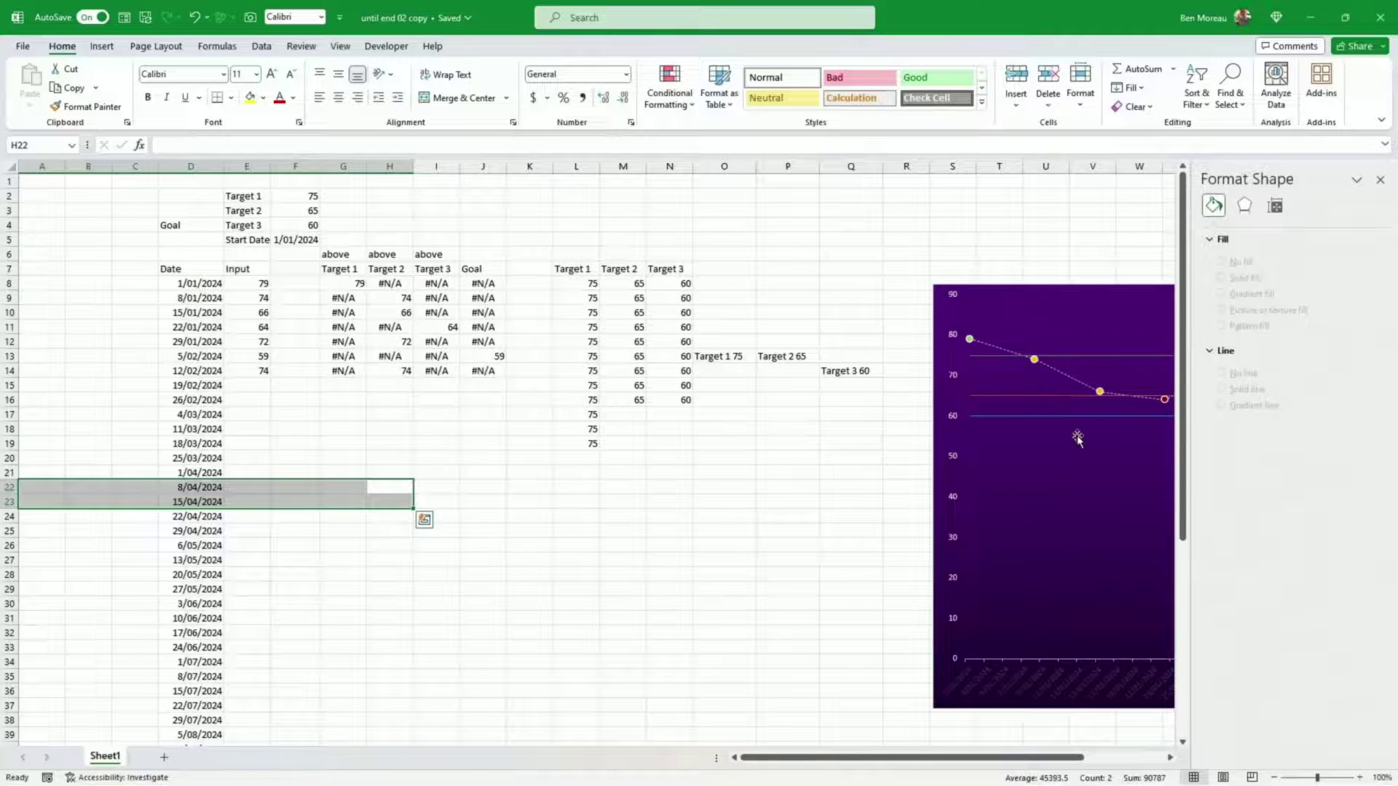
click(1380, 179)
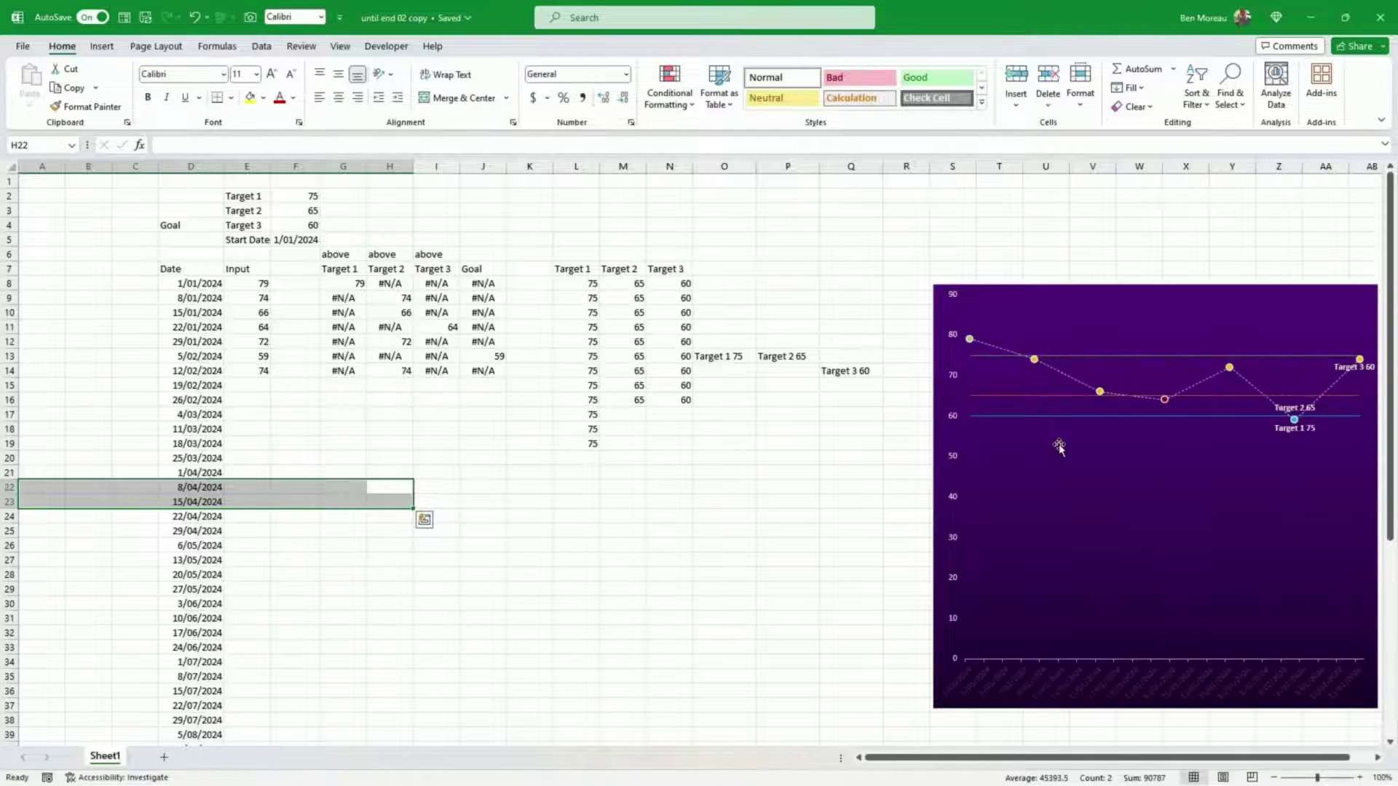
click(1059, 417)
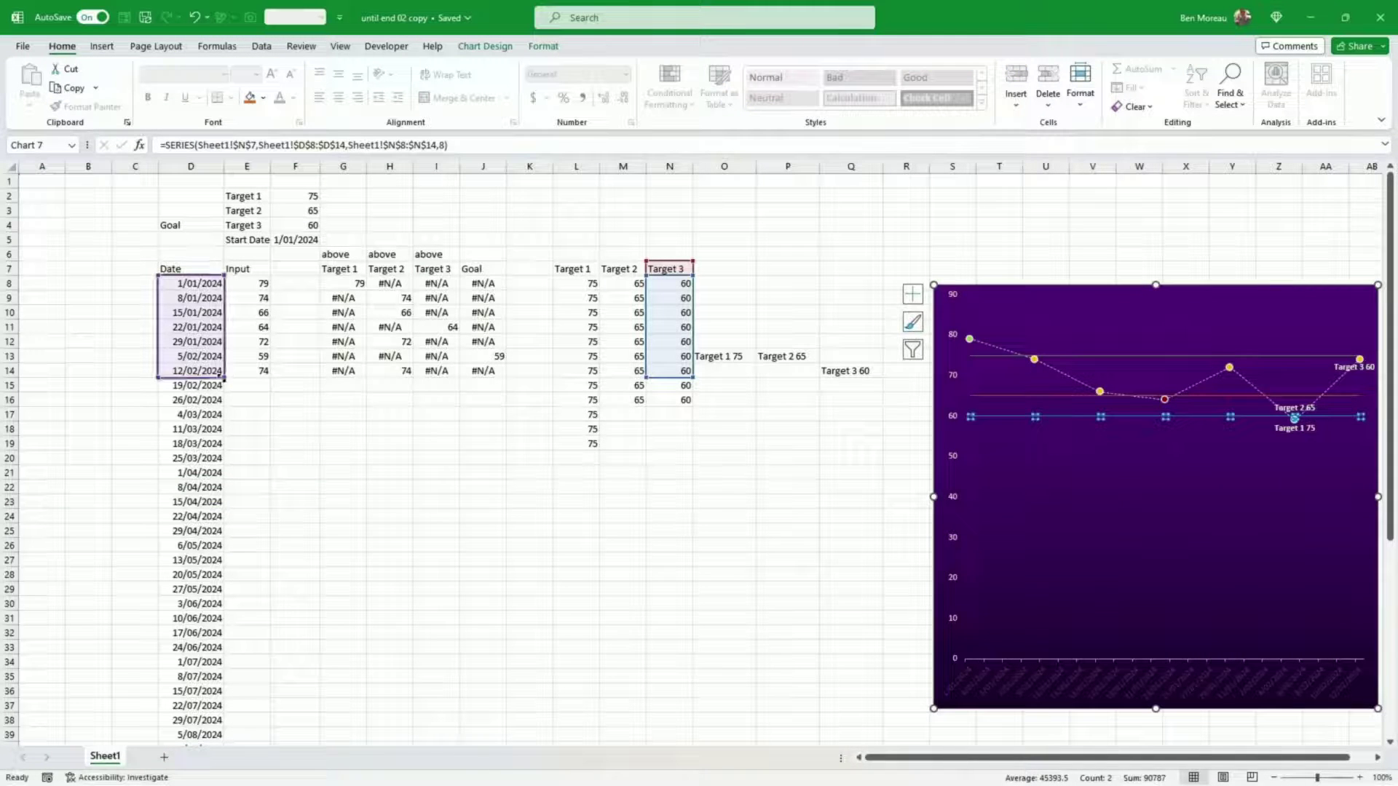
drag(218, 374, 216, 405)
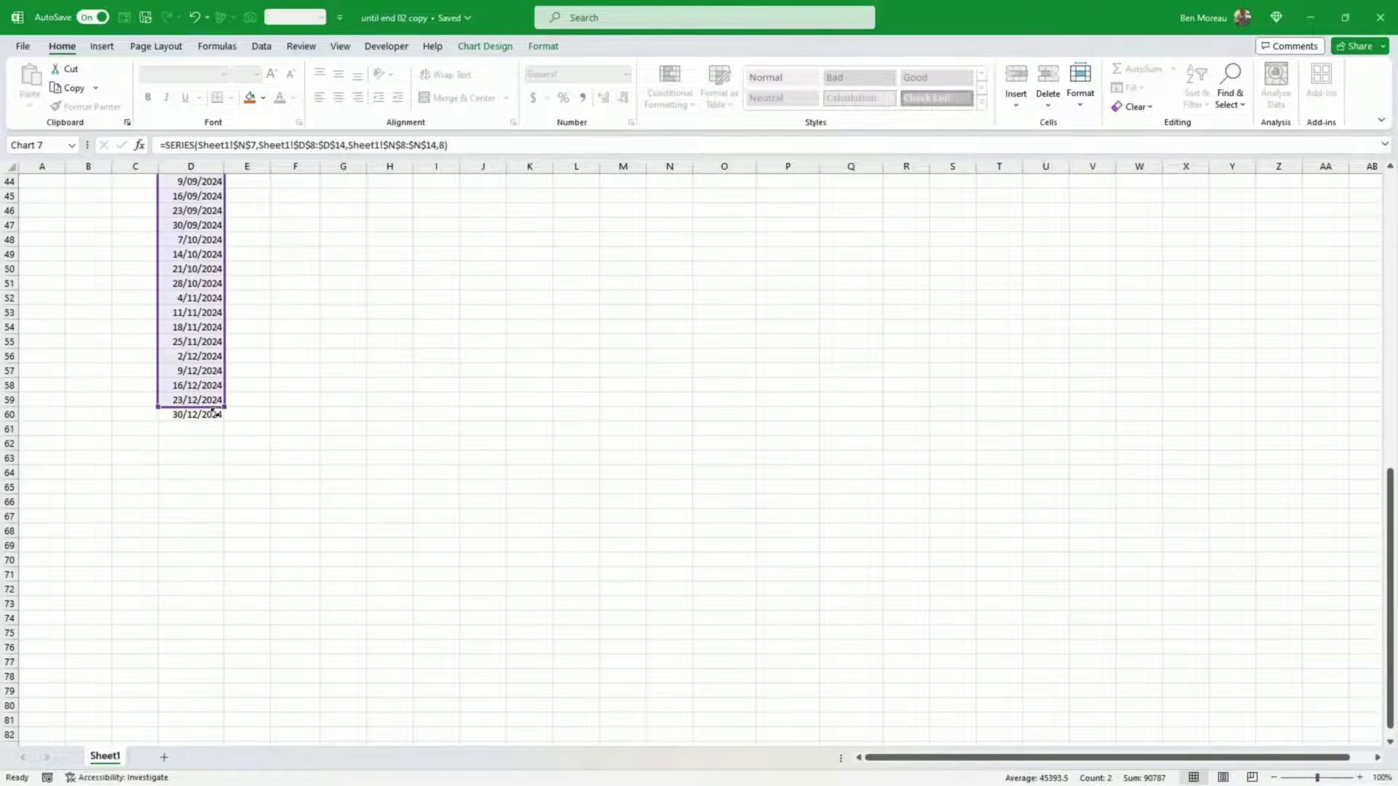
click(515, 403)
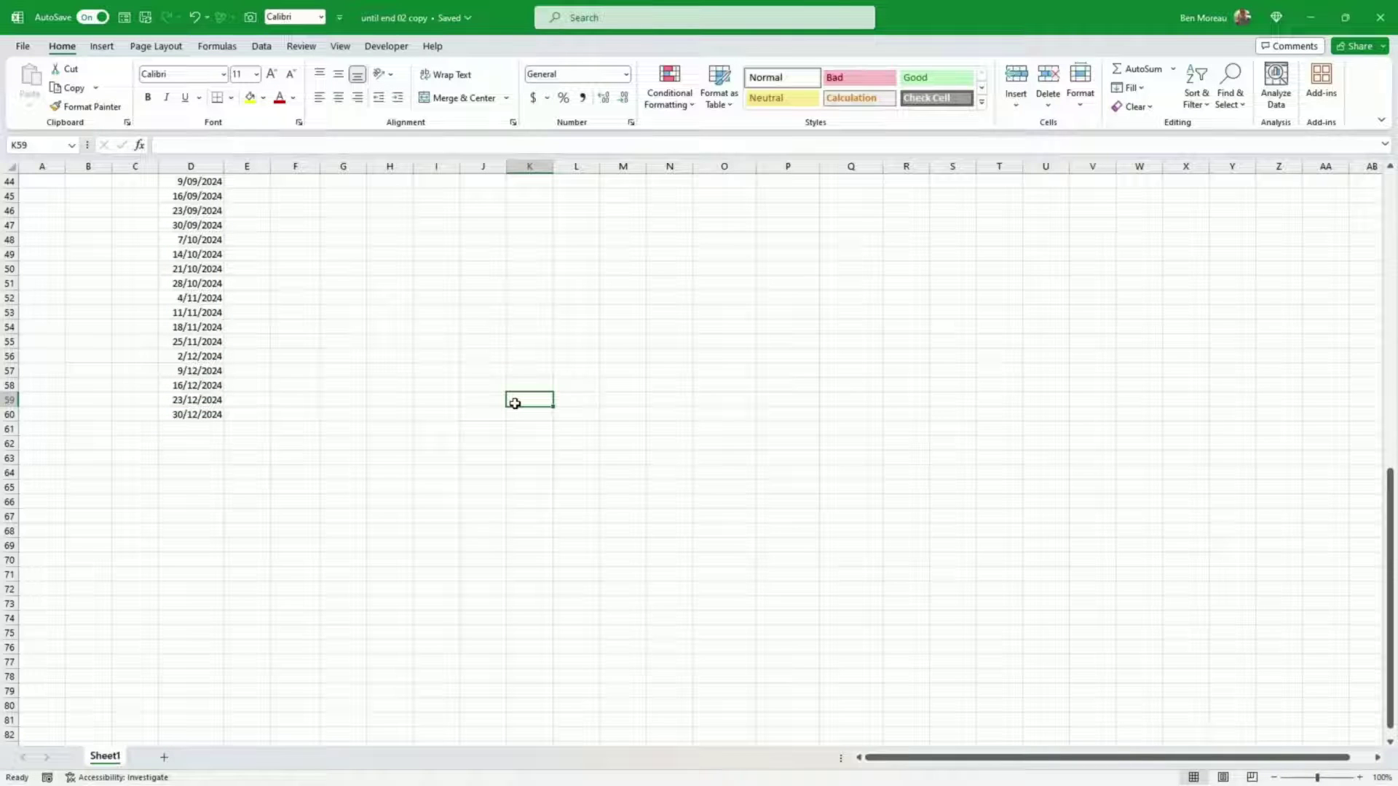
scroll(515, 403, up, 13)
click(515, 404)
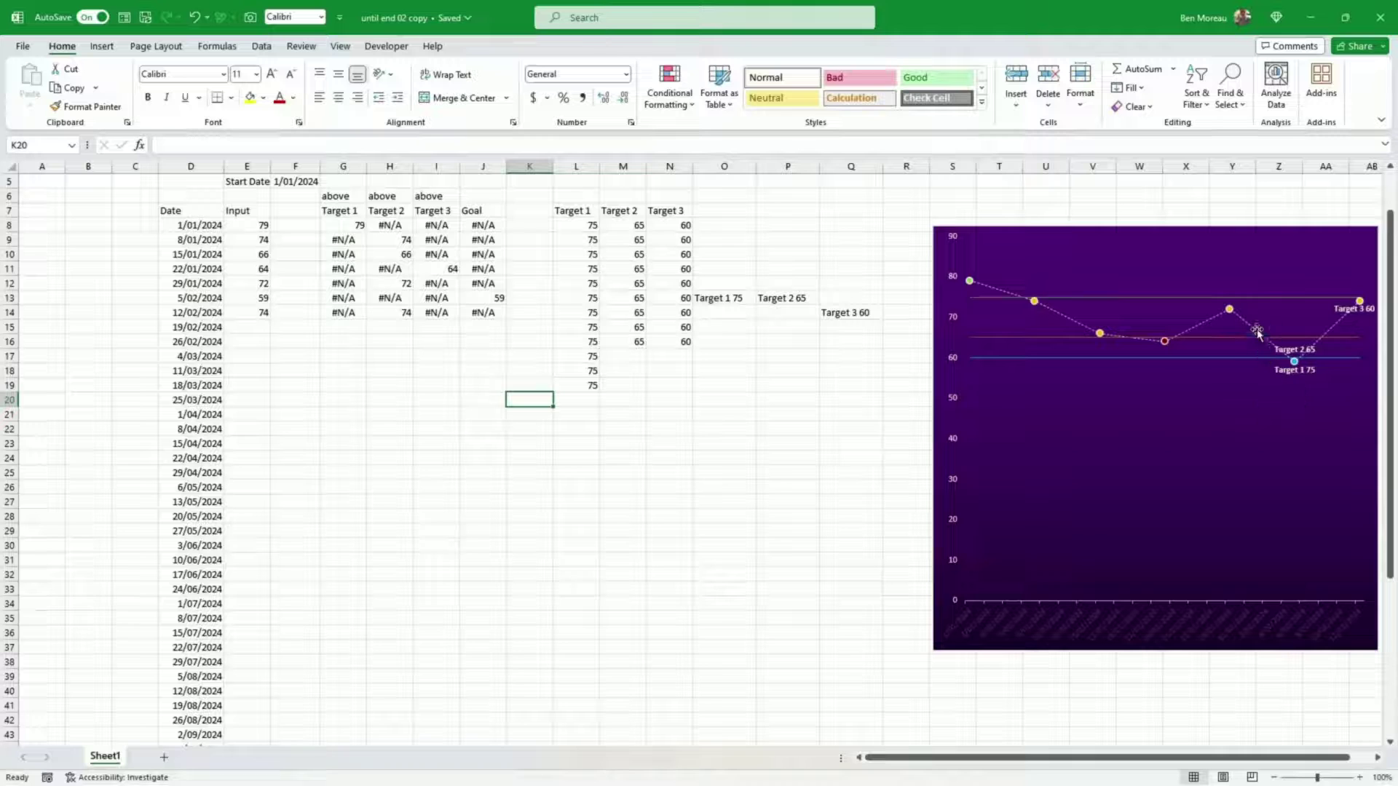
- Extend the Input series values in its SERIES formula to E8:E60
click(1200, 321)
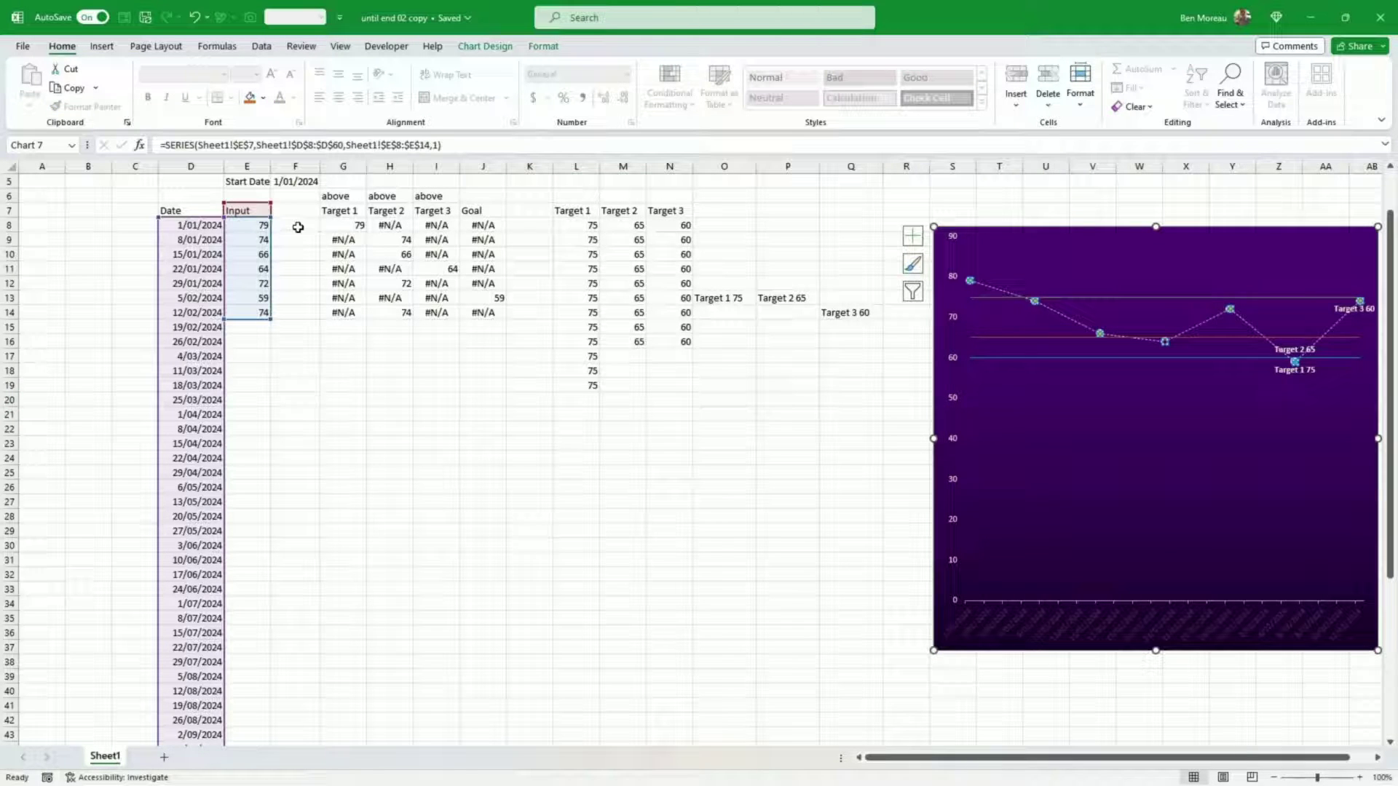
click(433, 145)
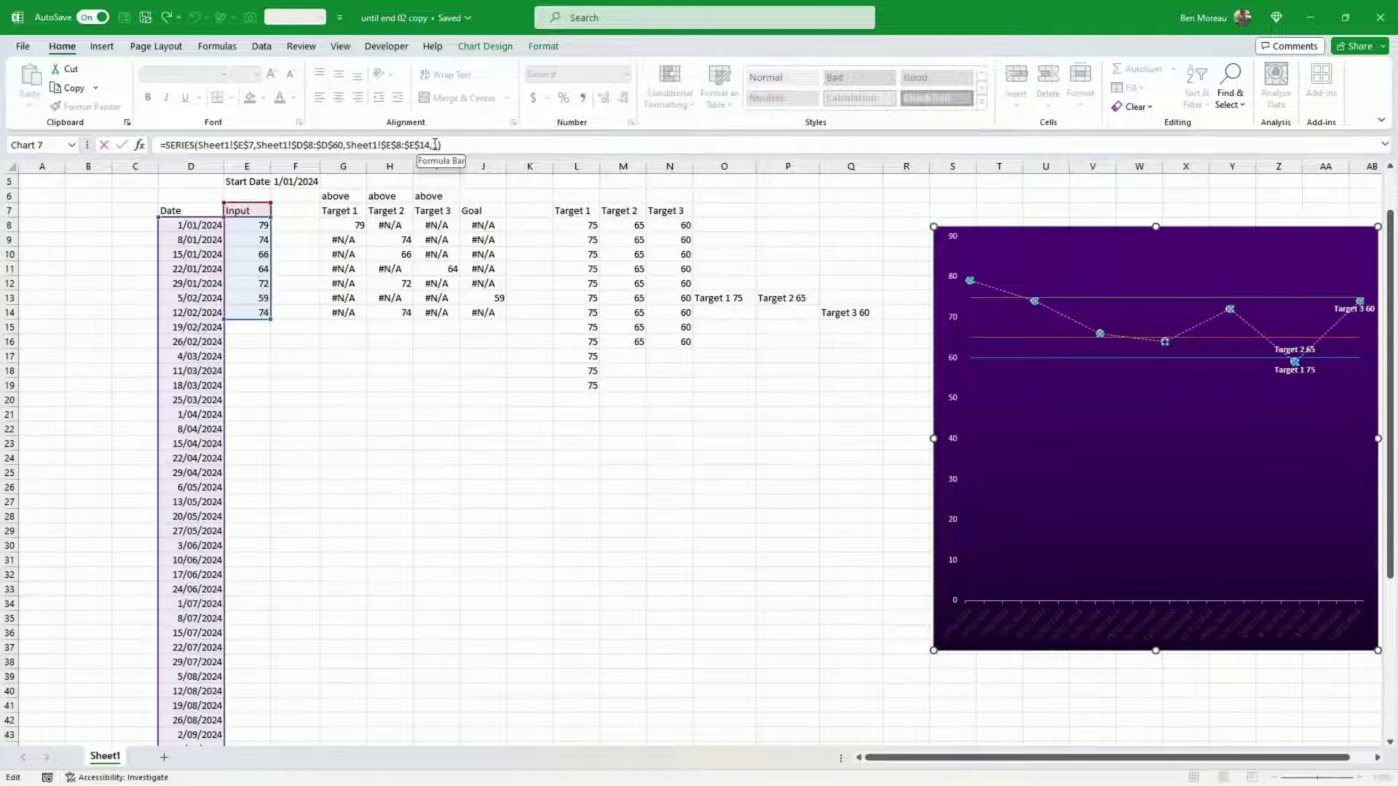
key(Left)
key(BackSpace)
text(6)
key(Delete)
text(0)
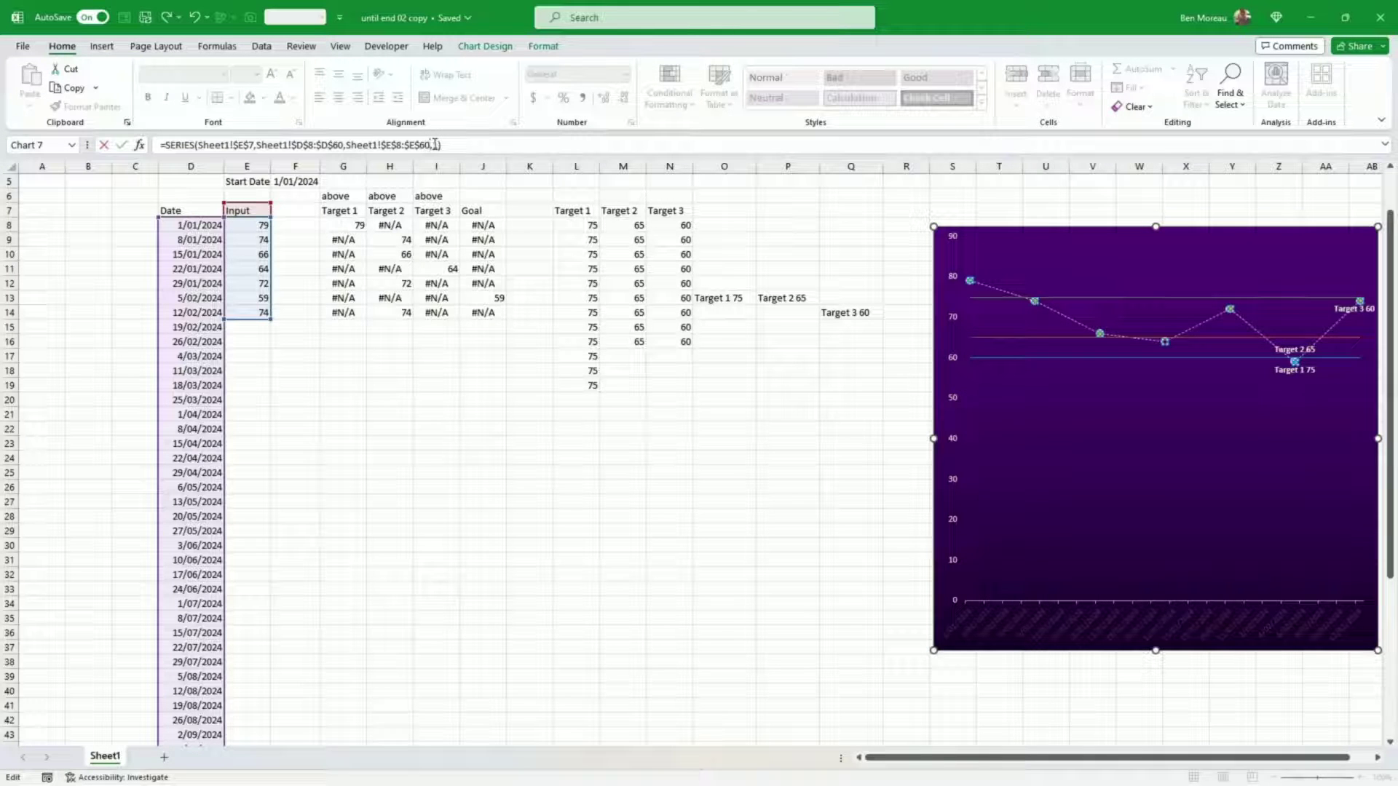
key(Return)
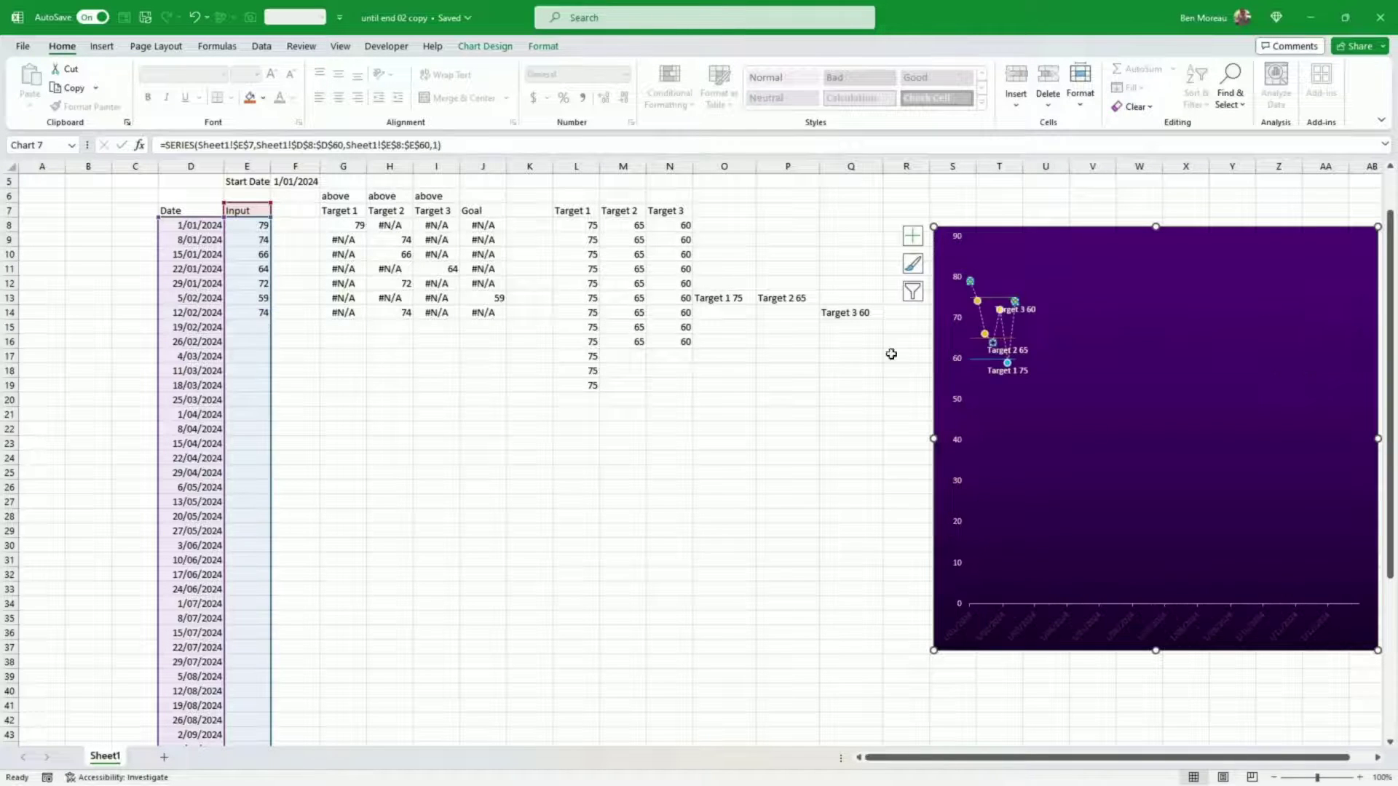
click(1121, 448)
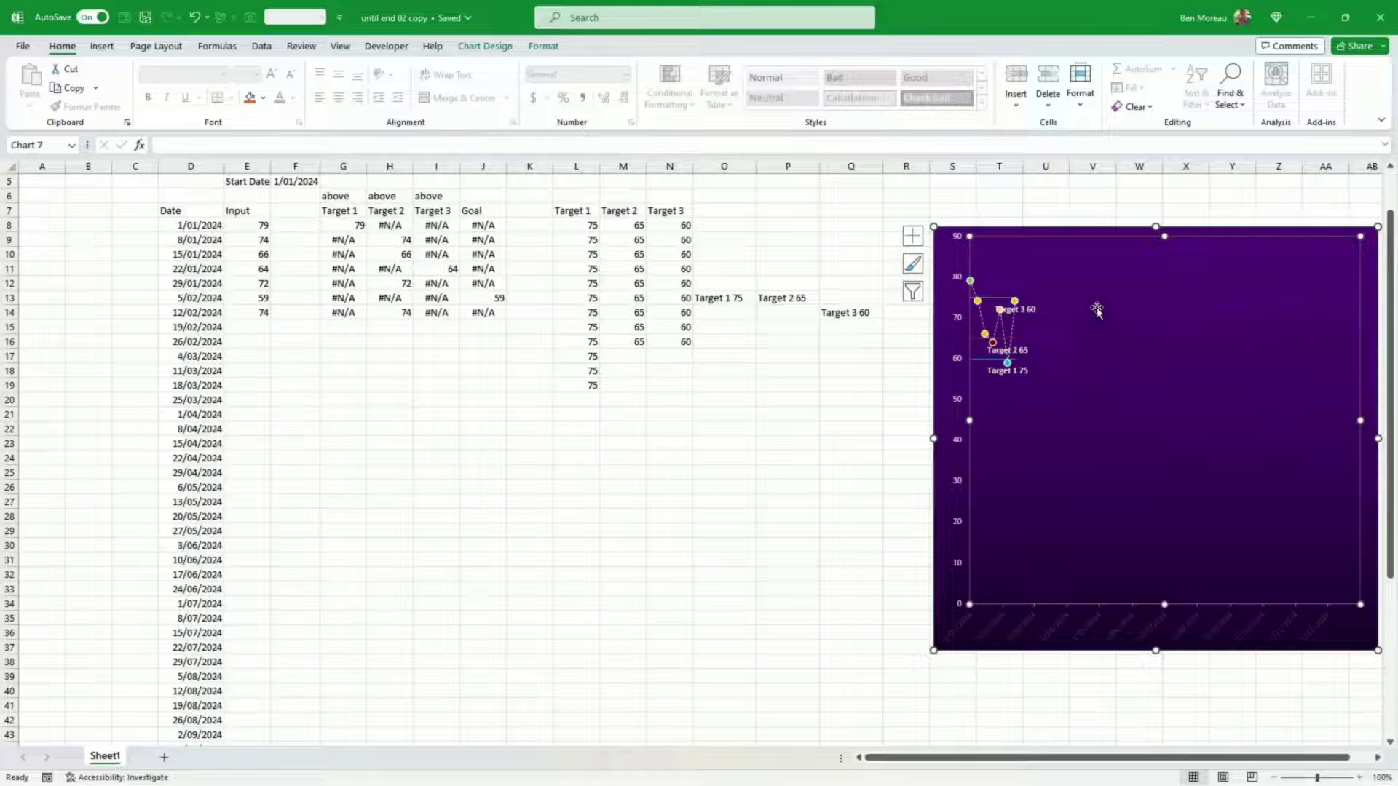
- Fill the Target 1, Target 2 and Target 3 formulas in columns L to N from row 9 down to row 60
click(595, 231)
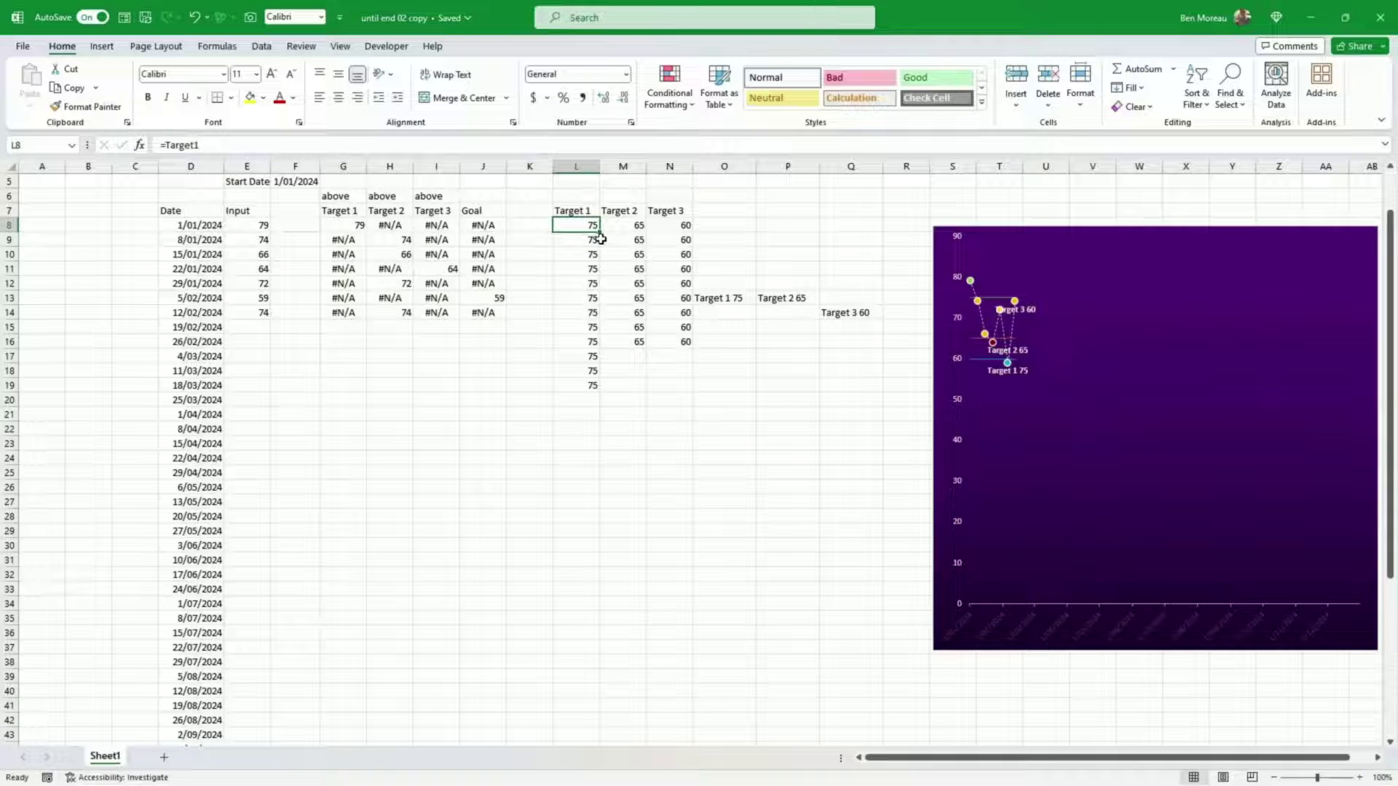
drag(592, 240, 682, 742)
scroll(736, 612, up, 7)
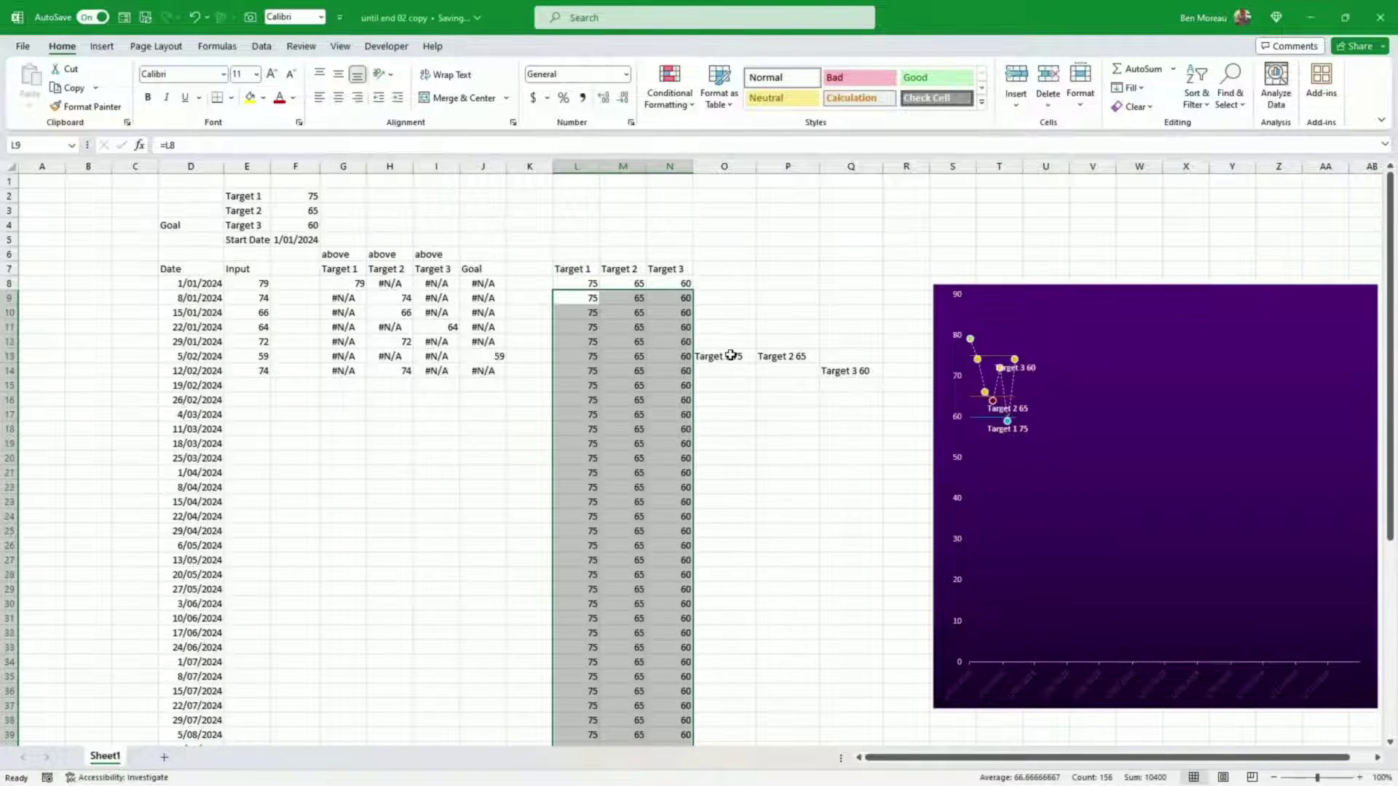
- Copy the target label formulas in O13:Q14 to O54:Q55 and clear the original label cells
drag(731, 355, 841, 380)
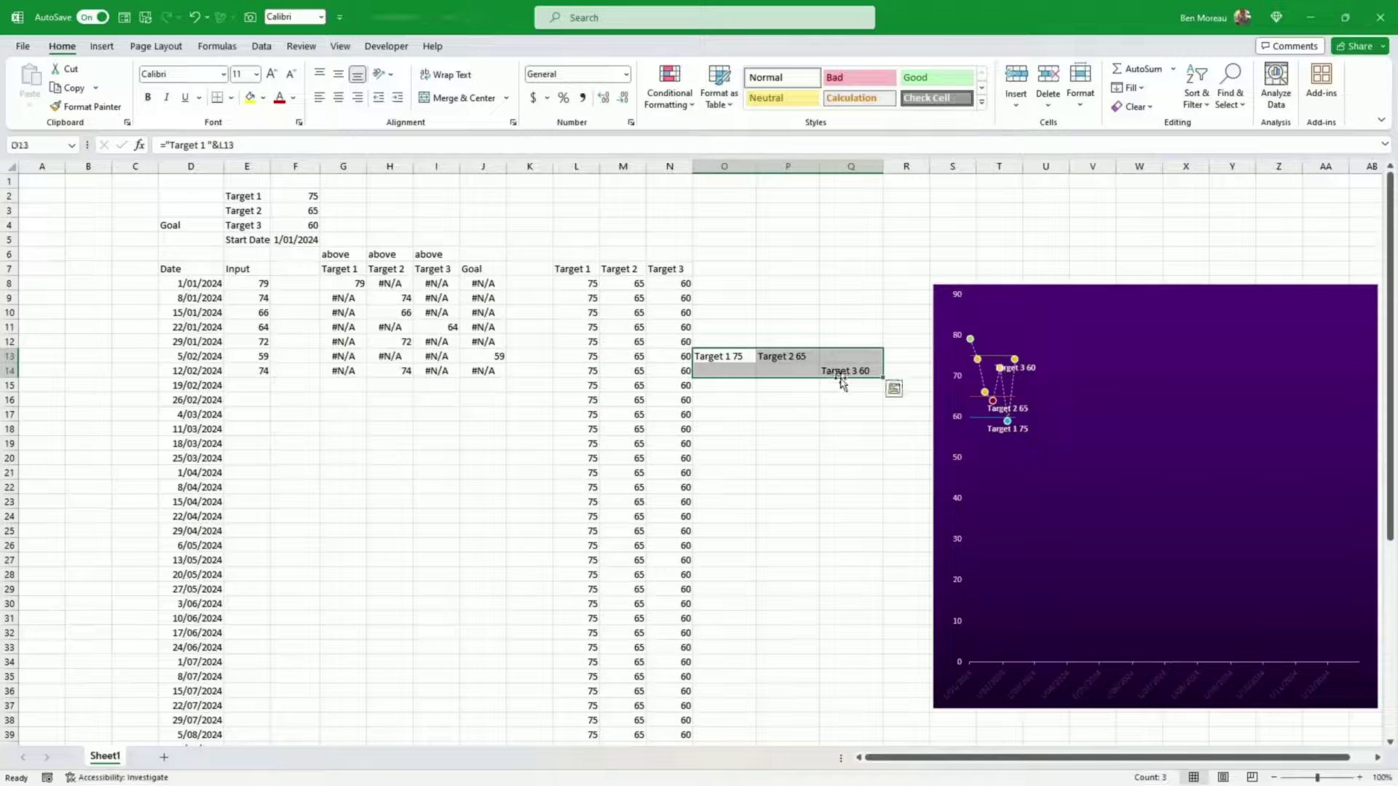
key(ctrl+c)
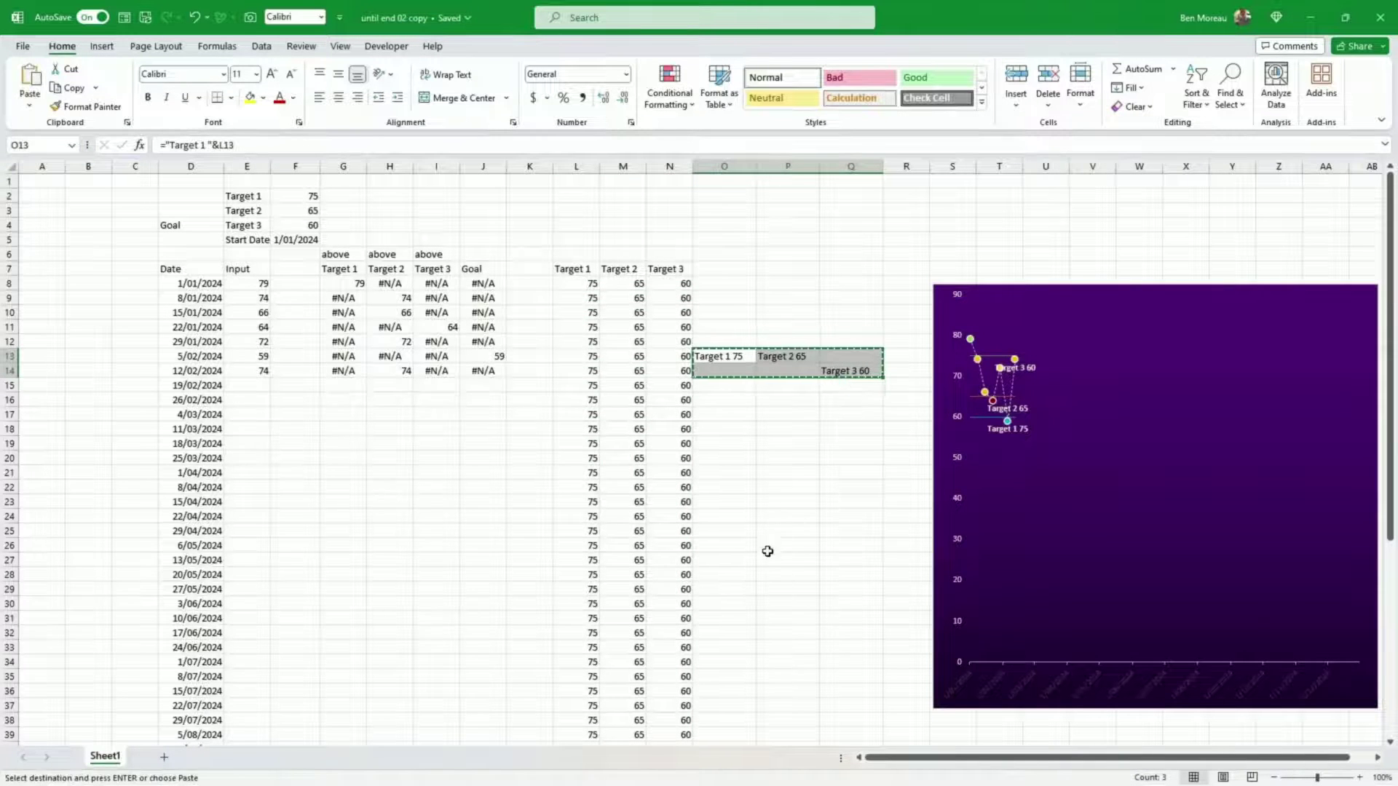
scroll(767, 553, down, 10)
click(726, 518)
key(ctrl+v)
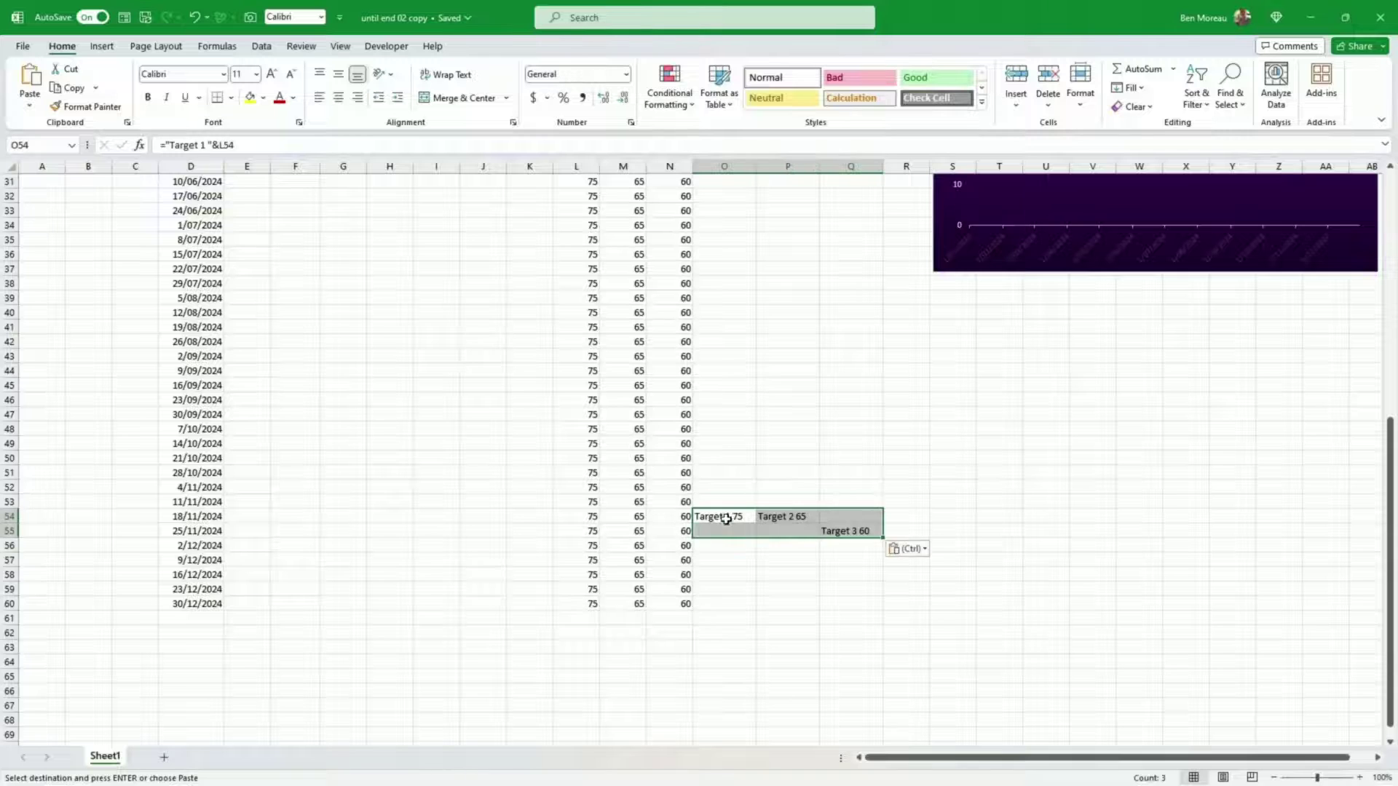
scroll(747, 450, up, 10)
drag(726, 327, 882, 392)
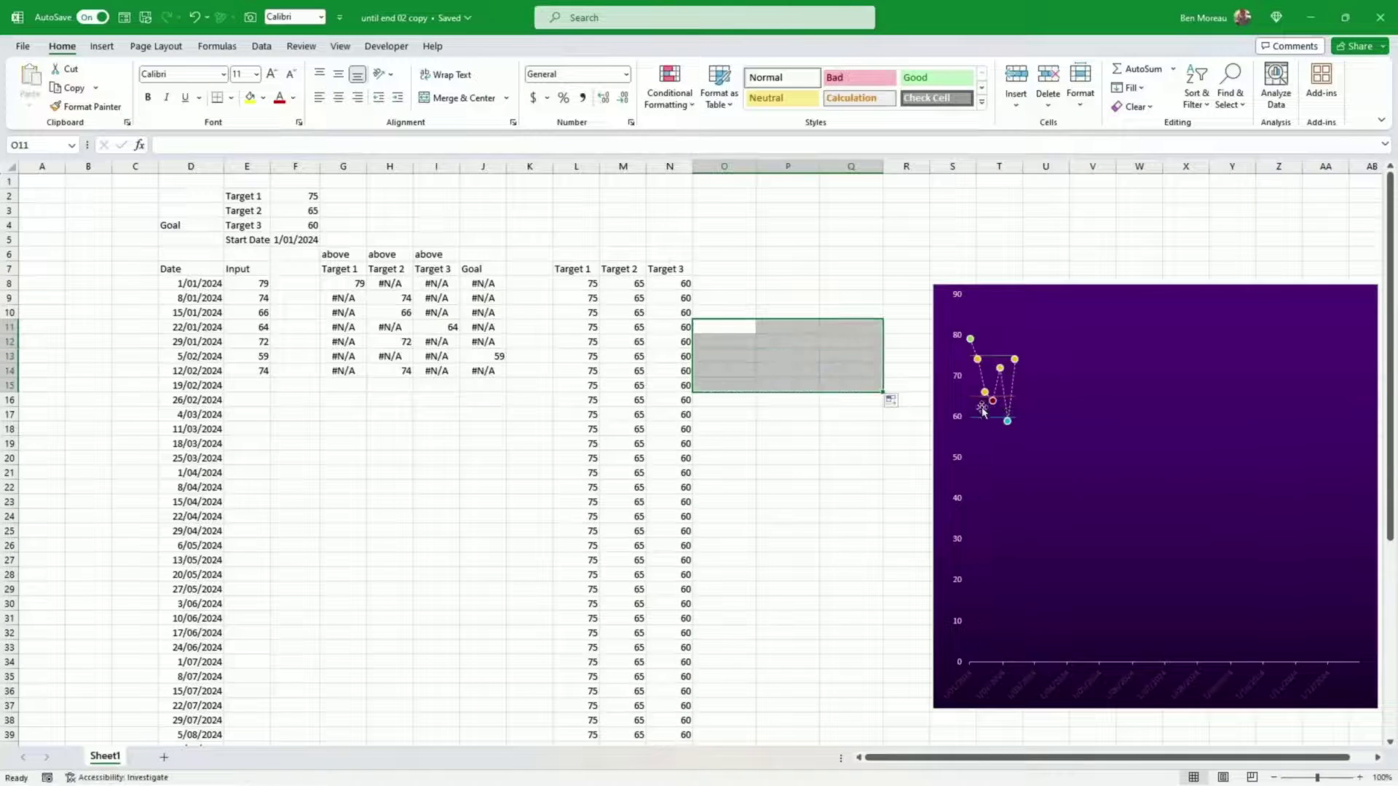
- Extend the Target 3 line's values in its SERIES formula to N8:N60
click(988, 421)
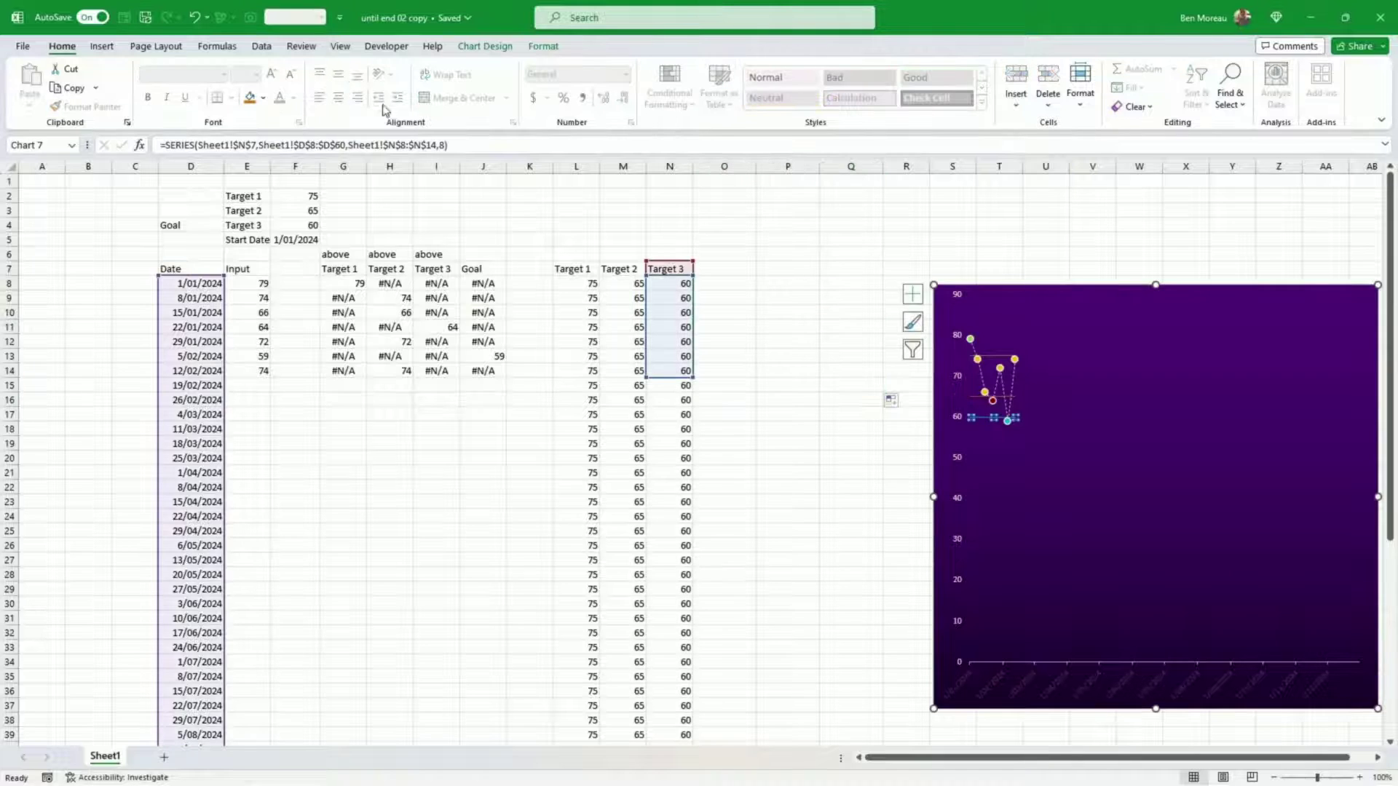
click(432, 144)
key(BackSpace)
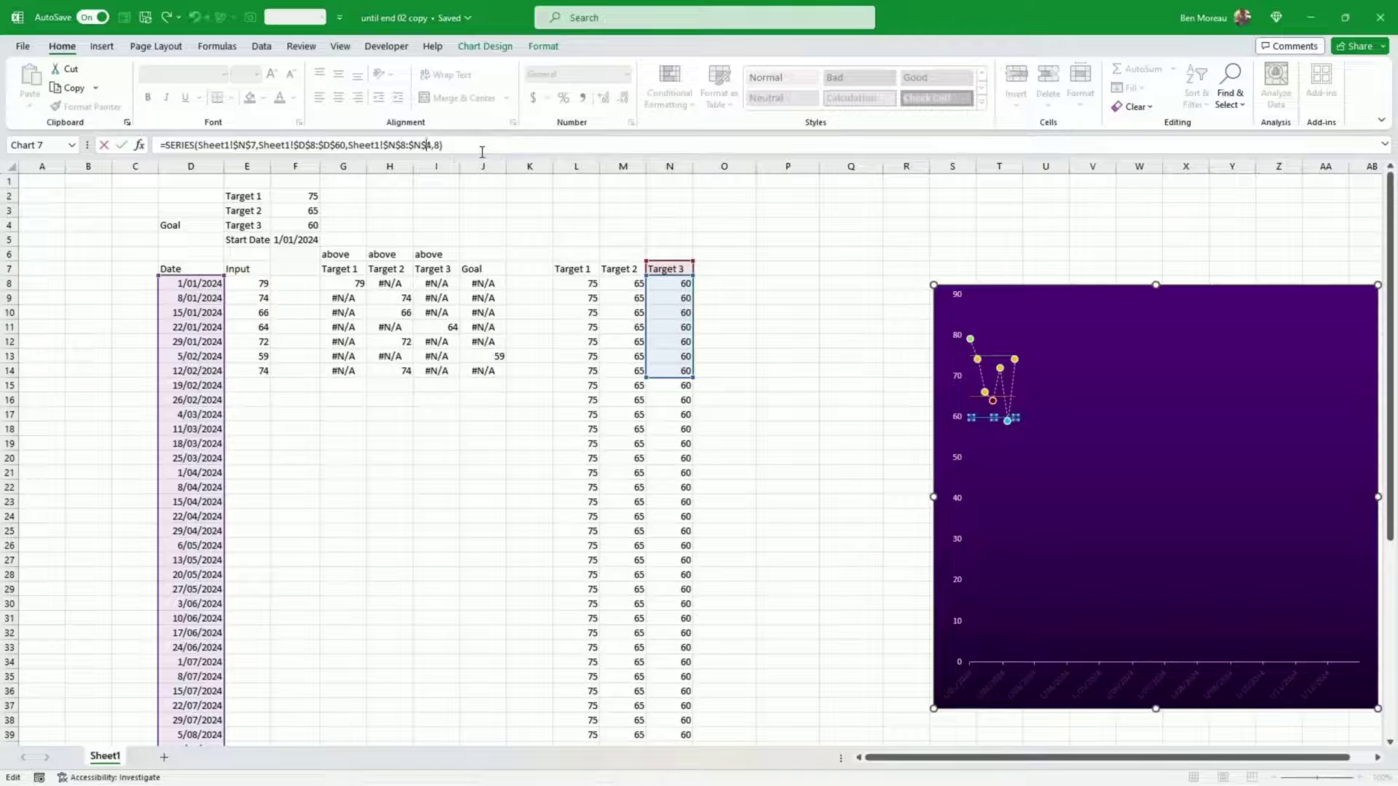
text(60)
key(Return)
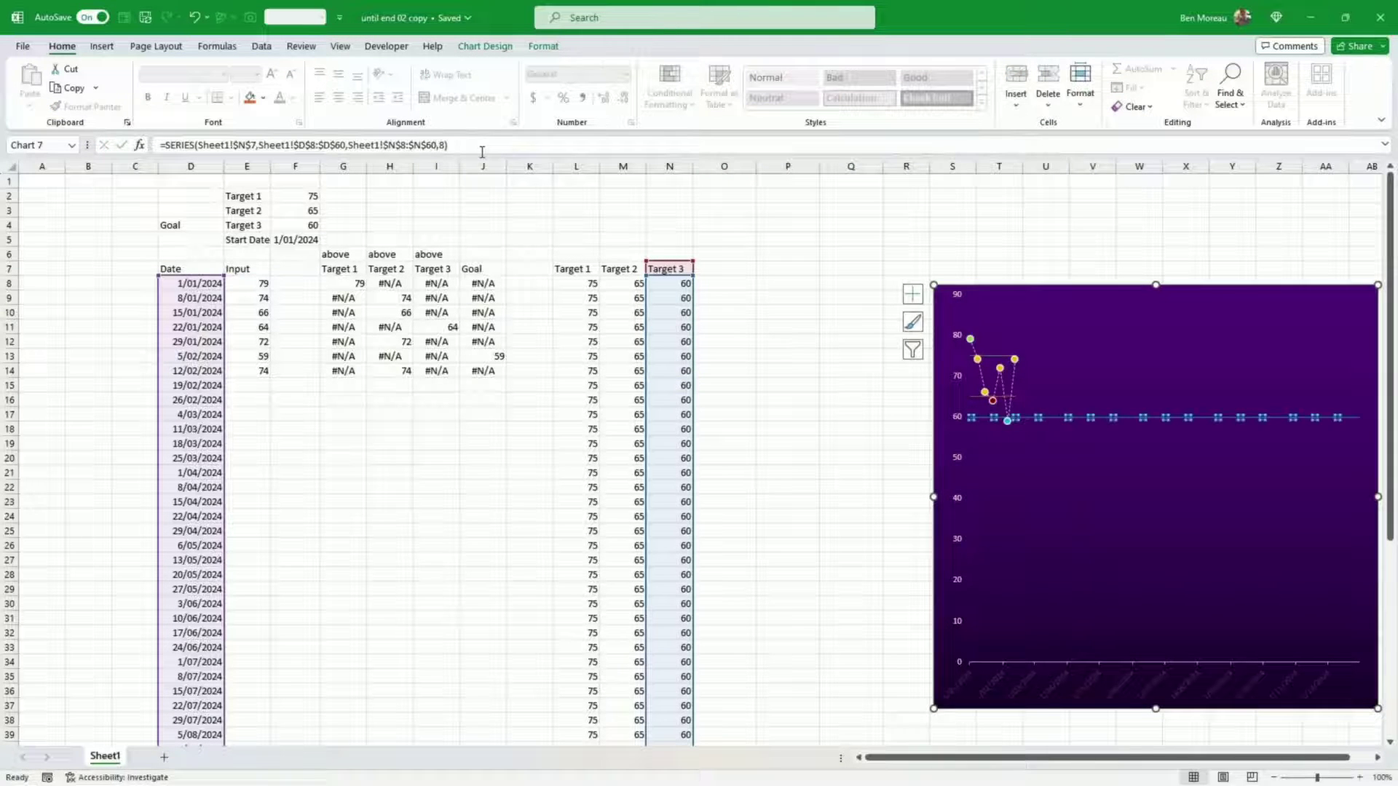
- Extend the Target 2 line's values in its SERIES formula to M8:M60
click(1012, 397)
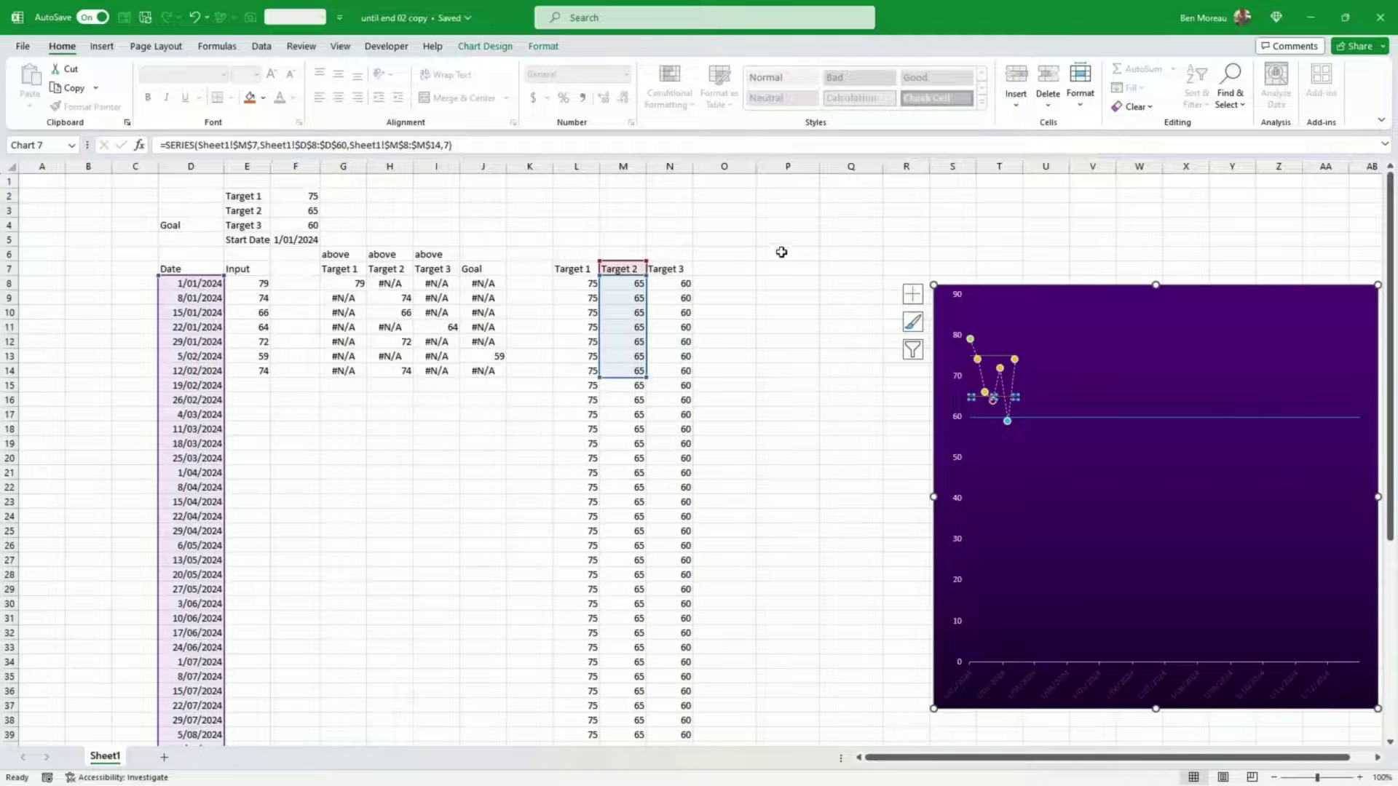
click(431, 146)
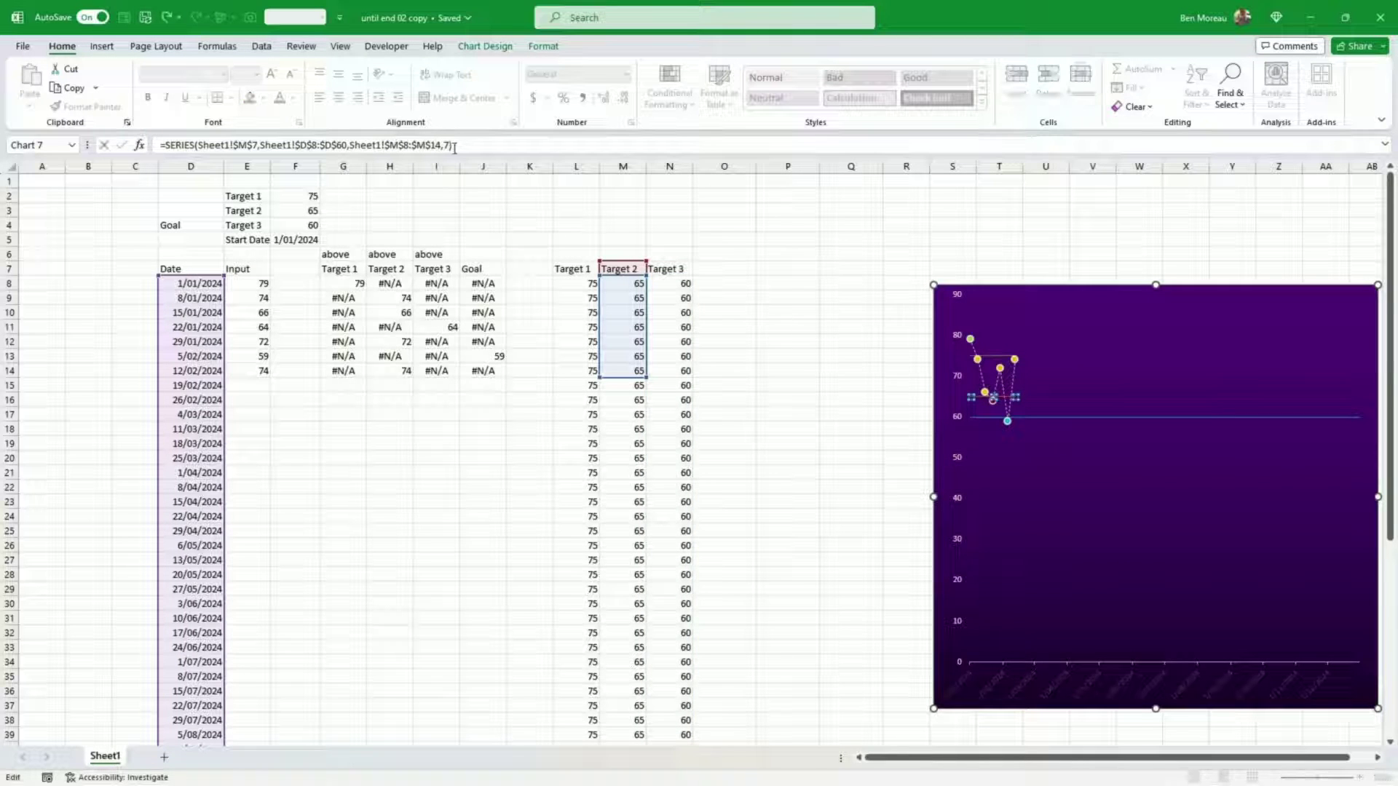
key(BackSpace)
text(60)
key(Return)
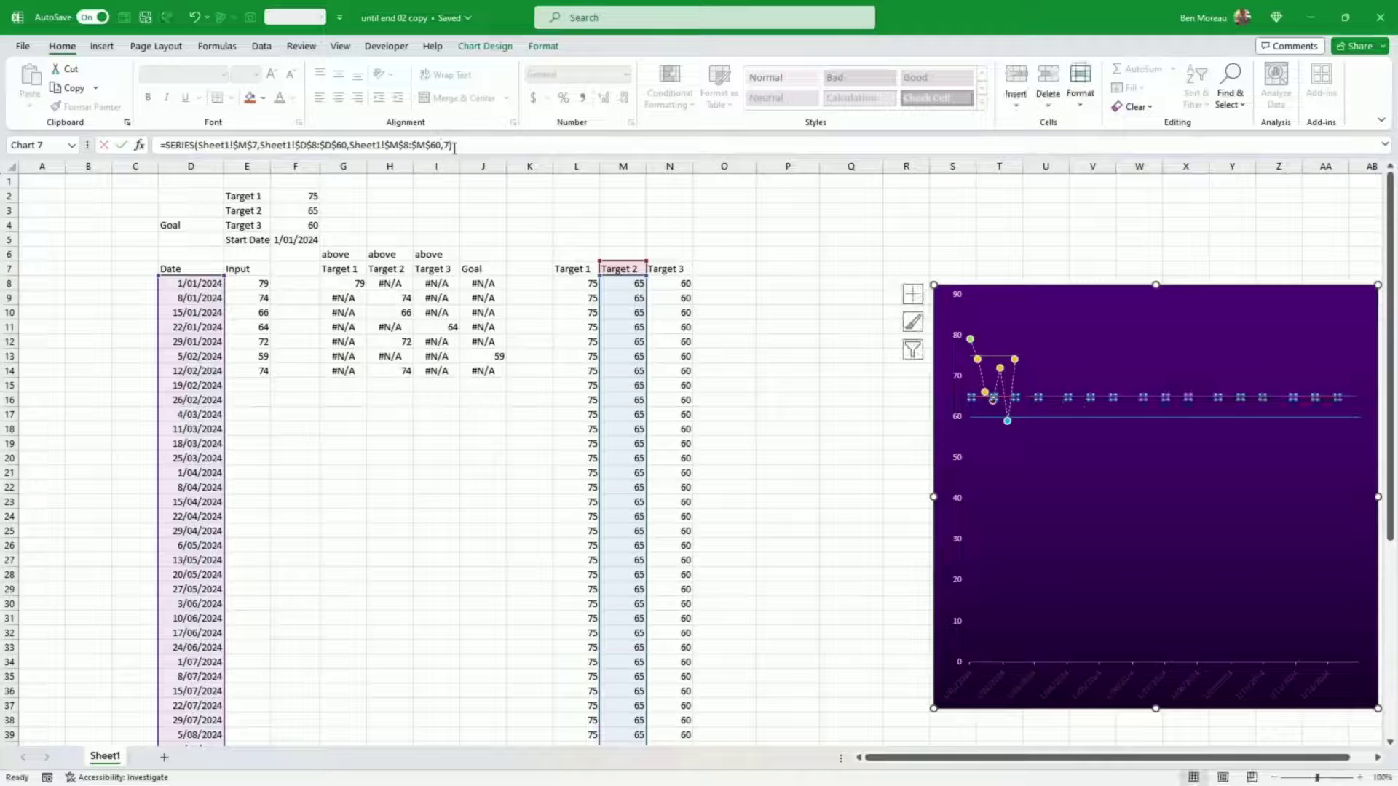
- Extend the Target 1 line's values in its SERIES formula to L8:L60
click(999, 359)
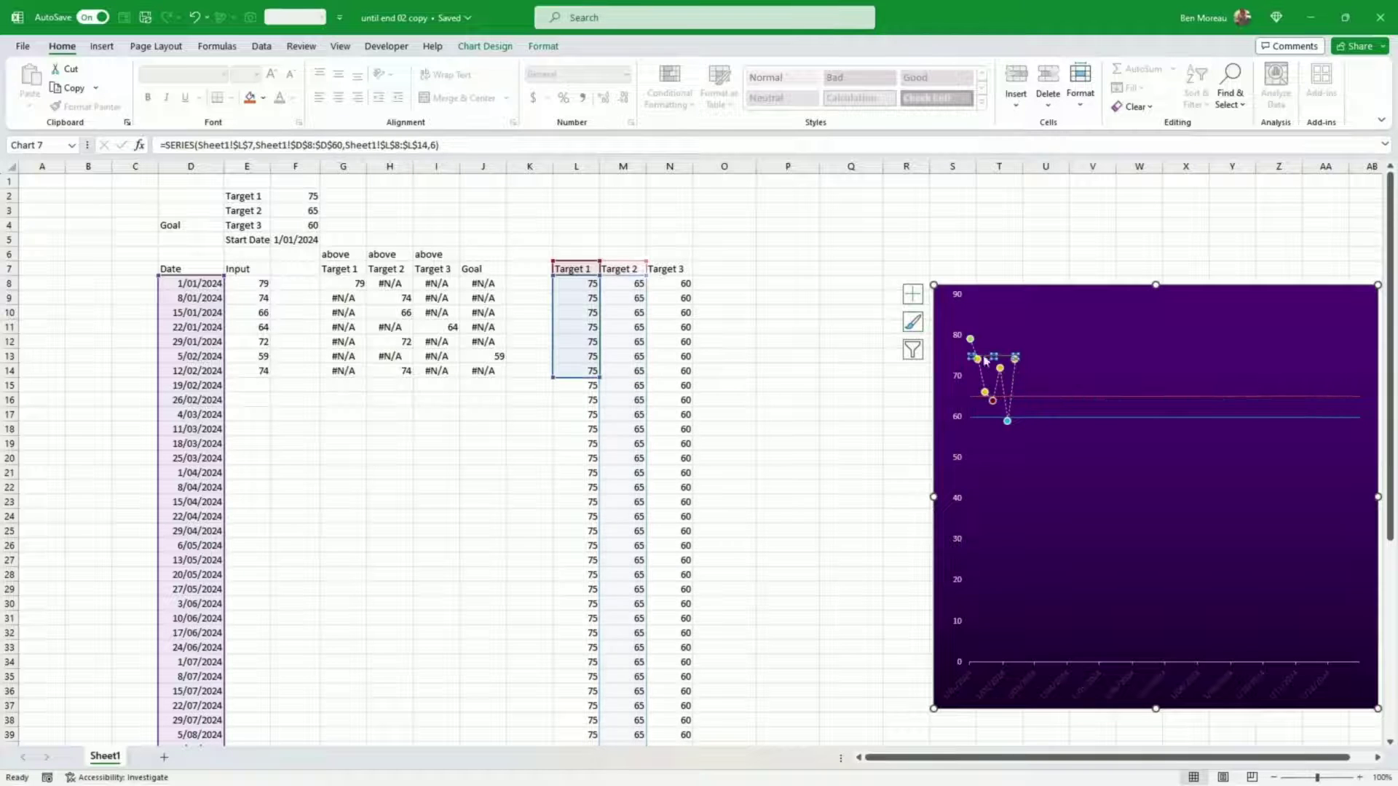
click(426, 145)
key(BackSpace)
key(BackSpace)
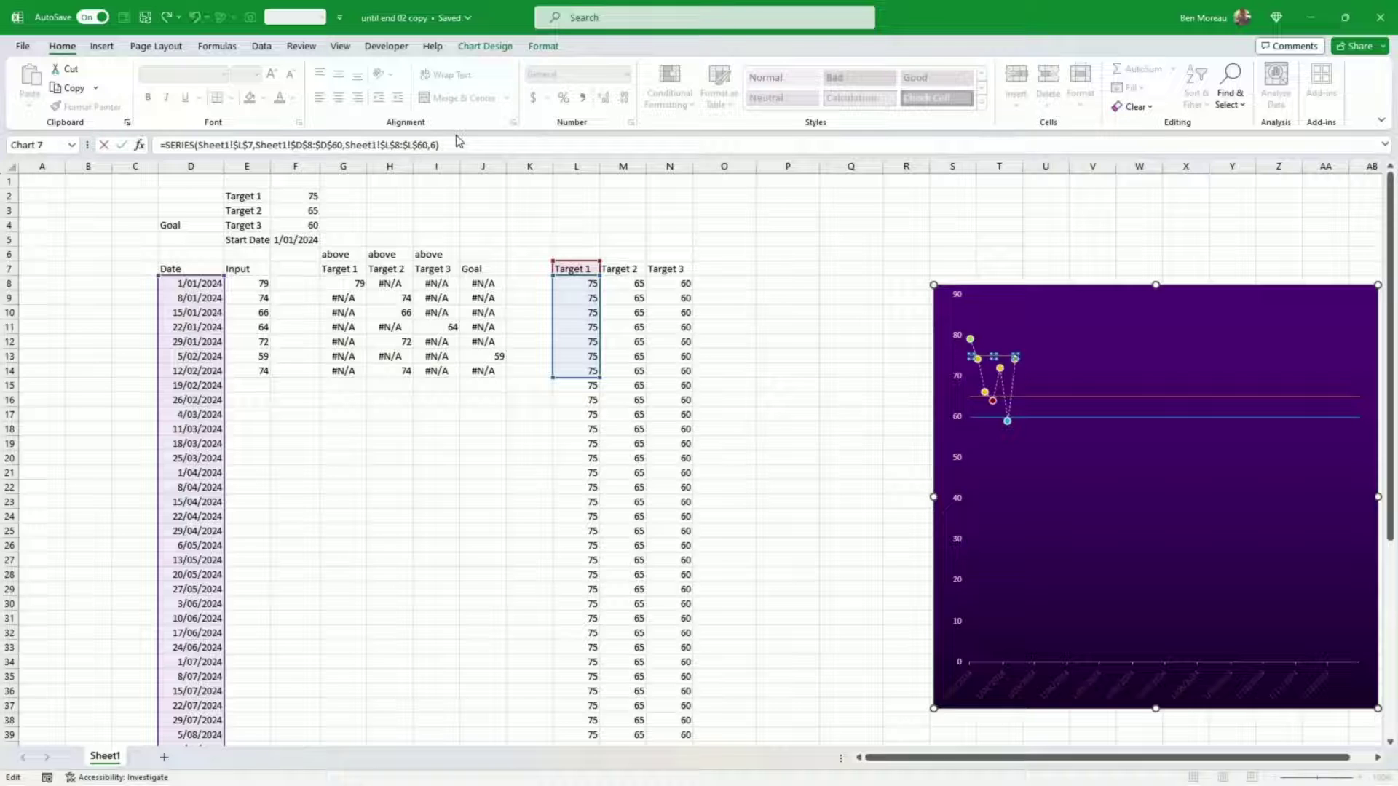
key(Return)
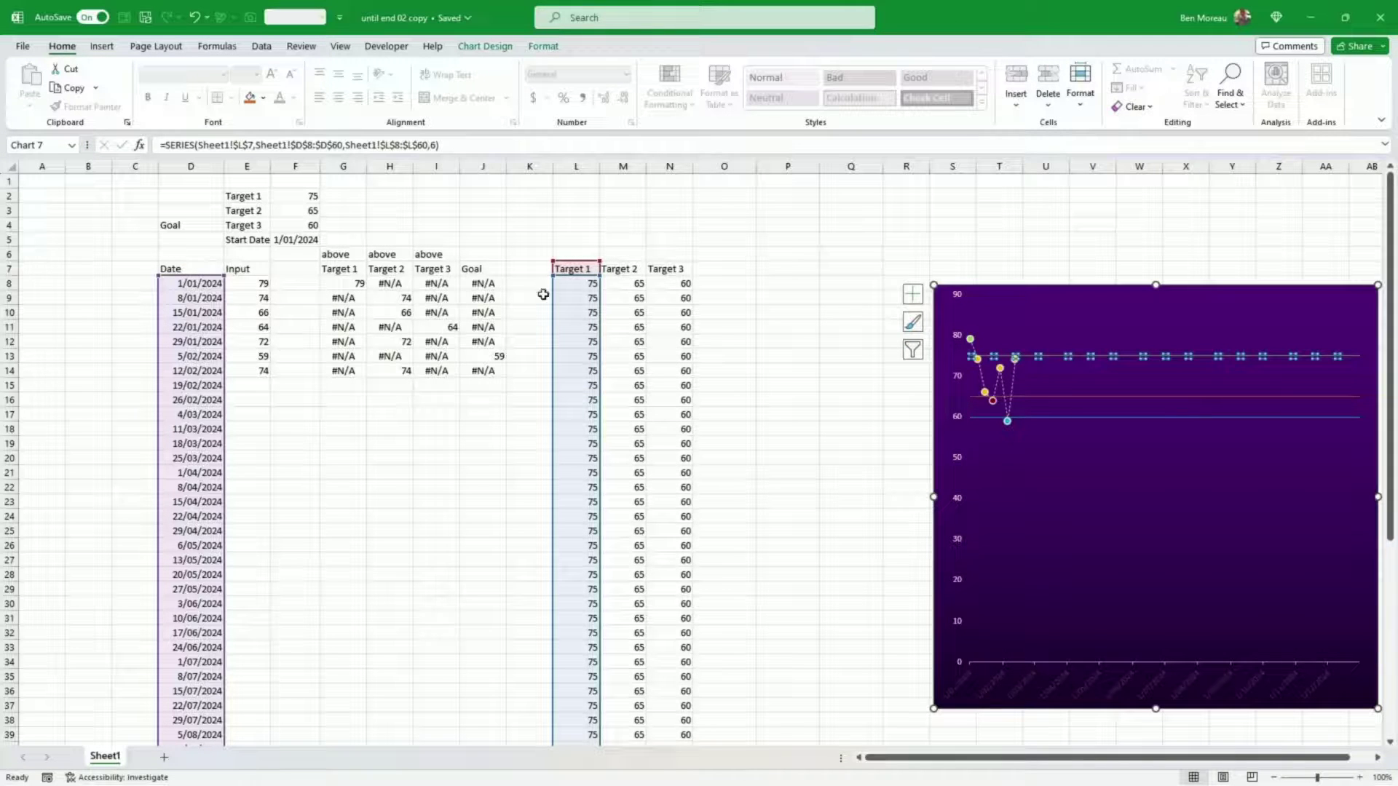
- Extend the above Target 2 marker series' values in its SERIES formula to H8:H60
click(1017, 389)
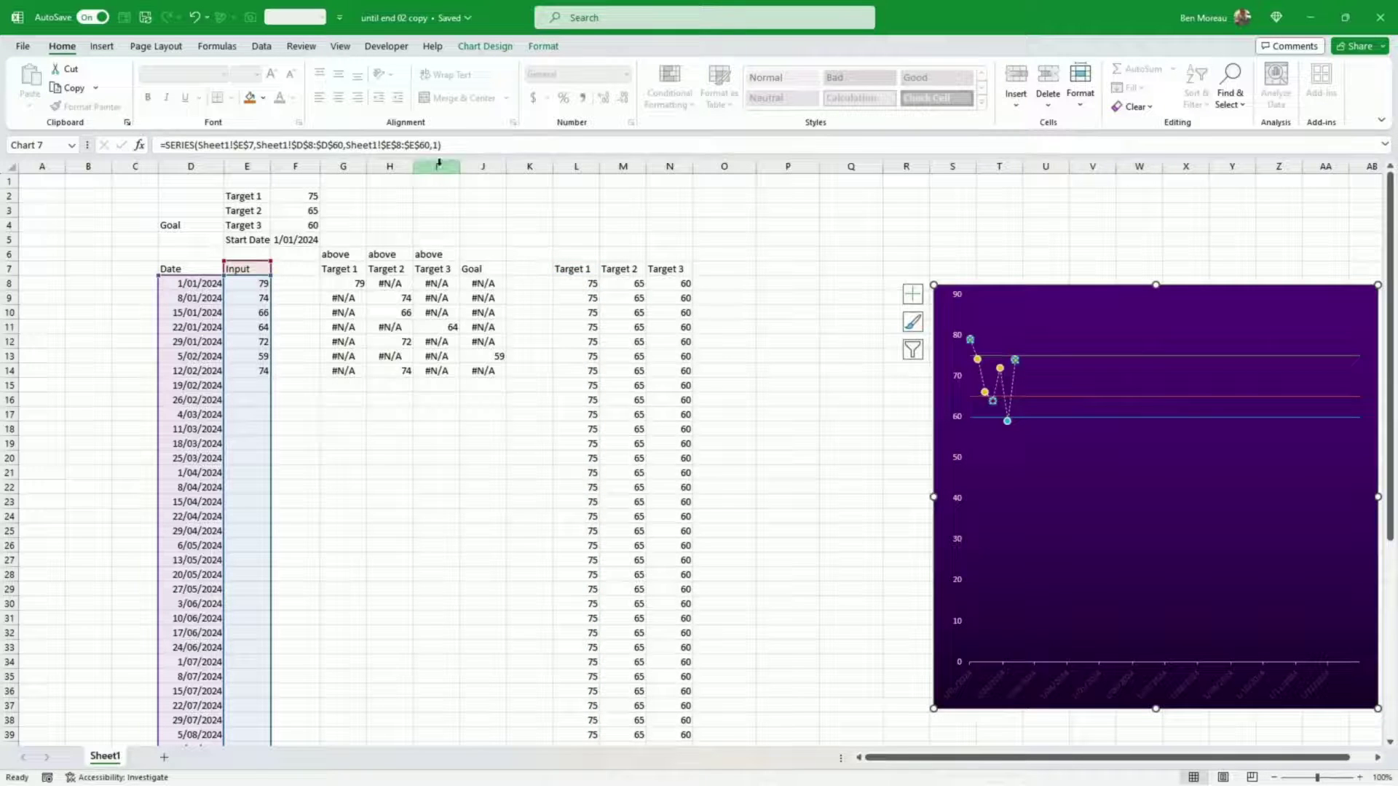
mouse_move(1000, 377)
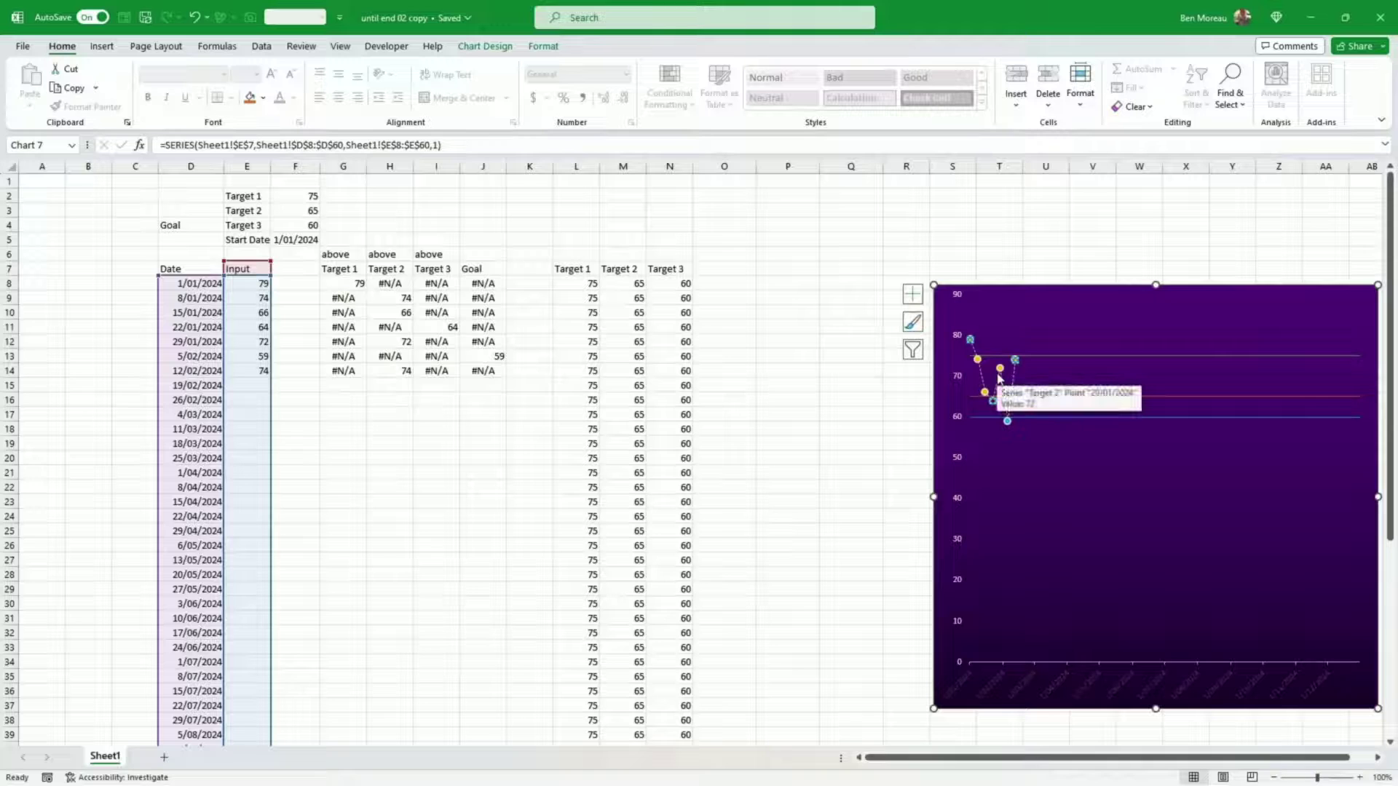
click(1000, 370)
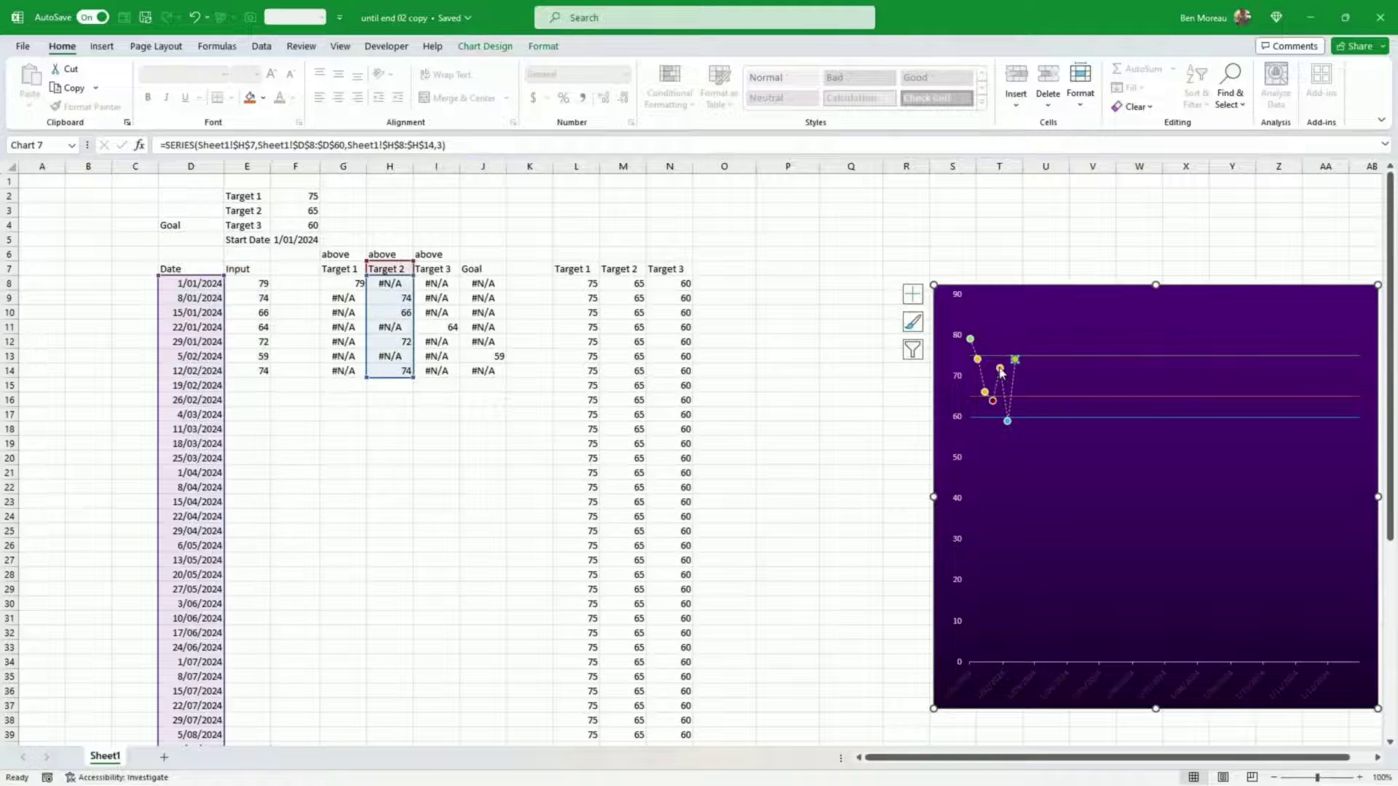
click(424, 144)
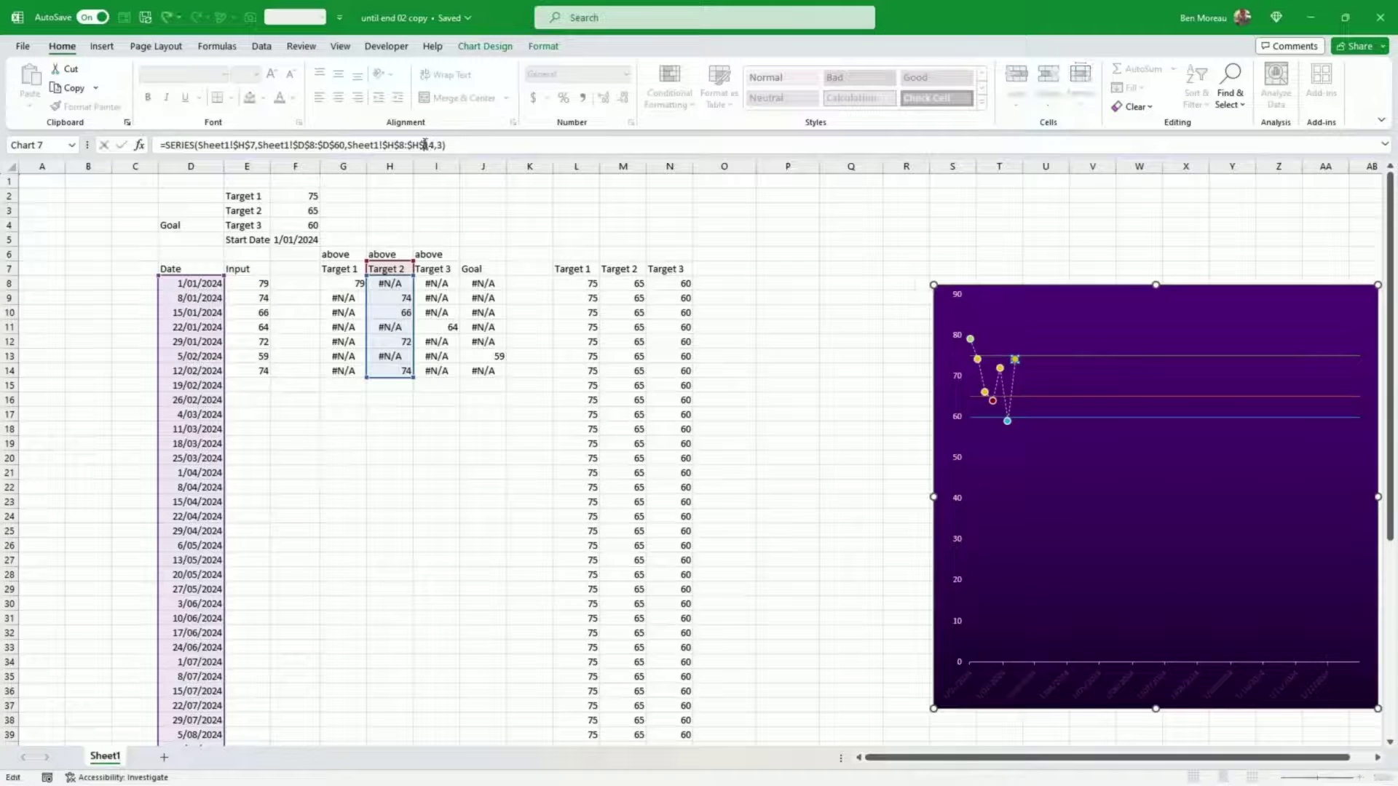
text(60)
key(Return)
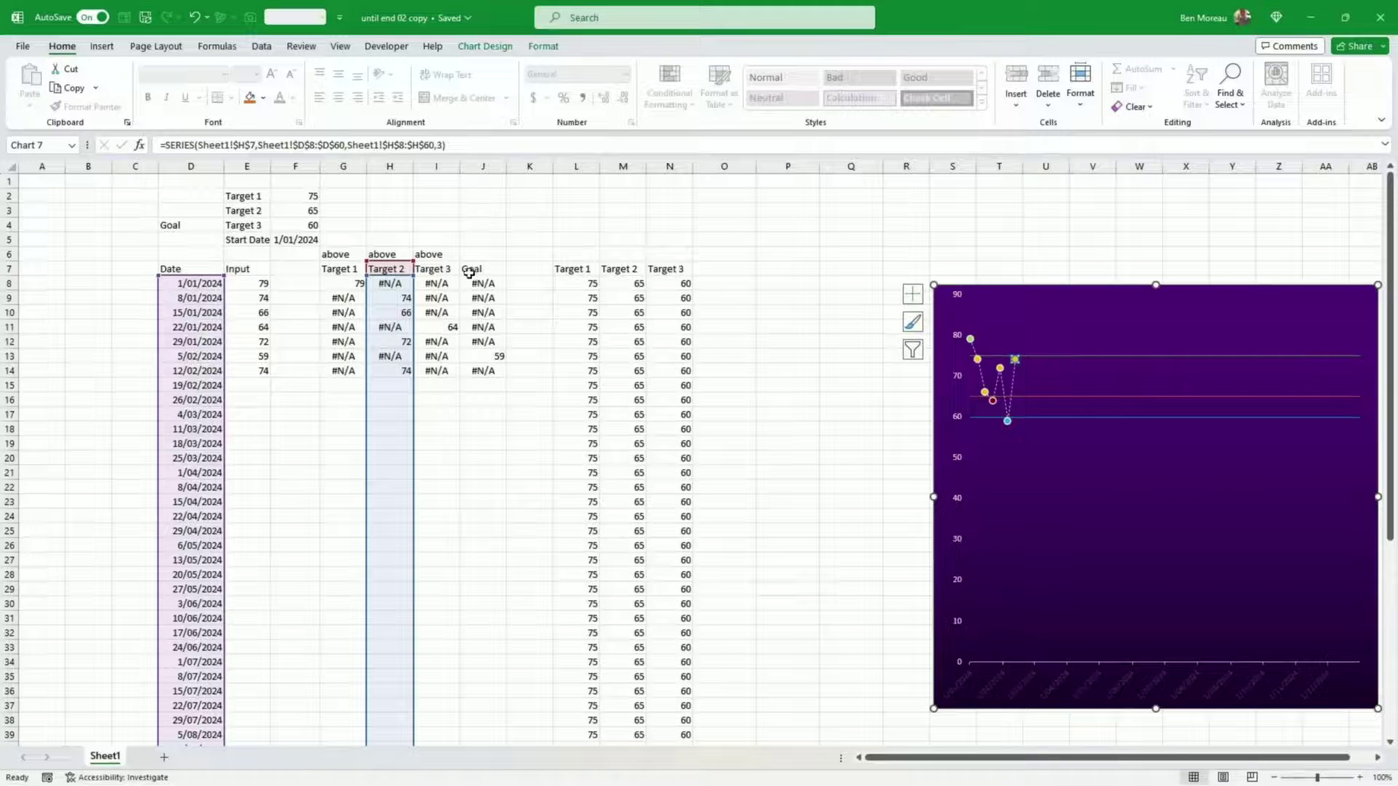
click(1008, 422)
click(875, 429)
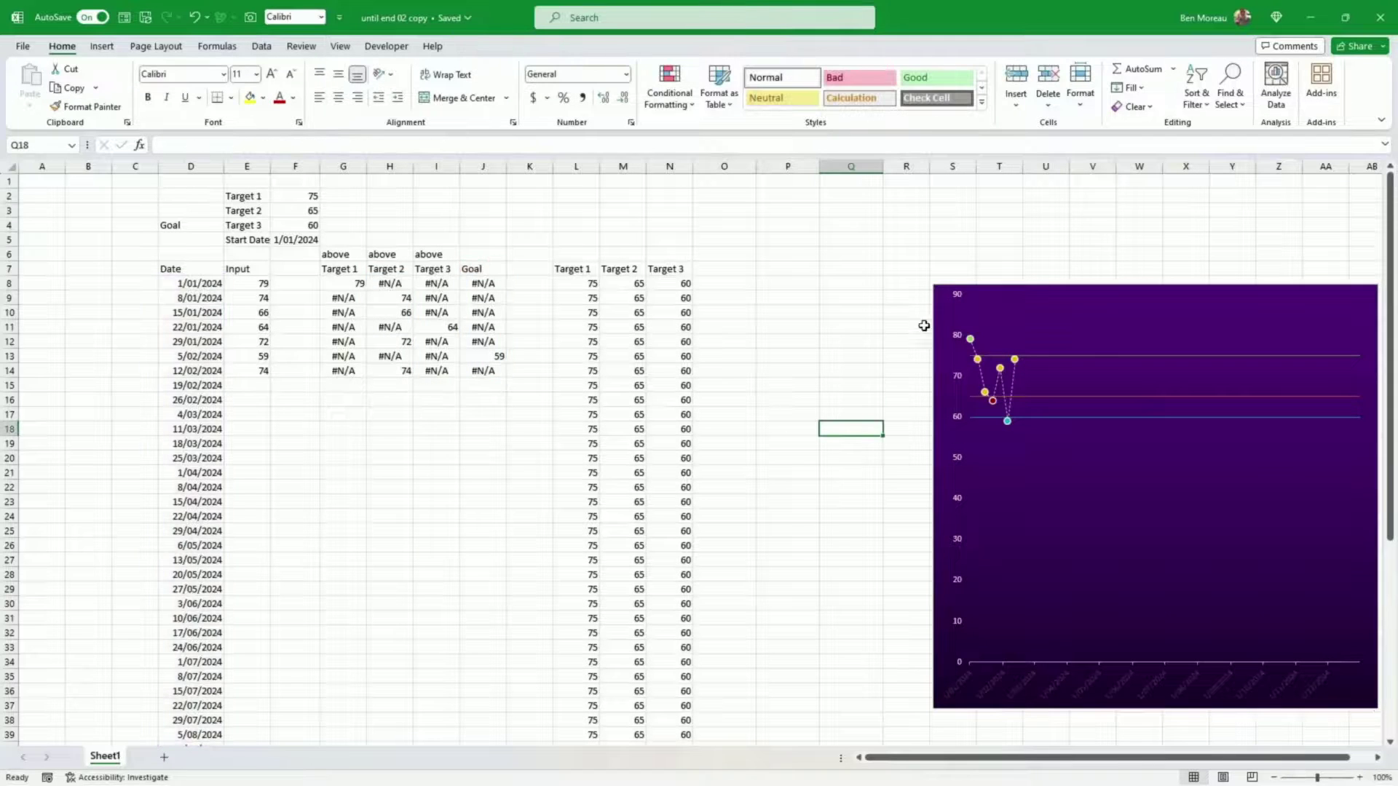
- Move and widen the chart to span about columns L to W and rows 6 to 33, and make its date axis labels white
drag(1045, 292, 671, 253)
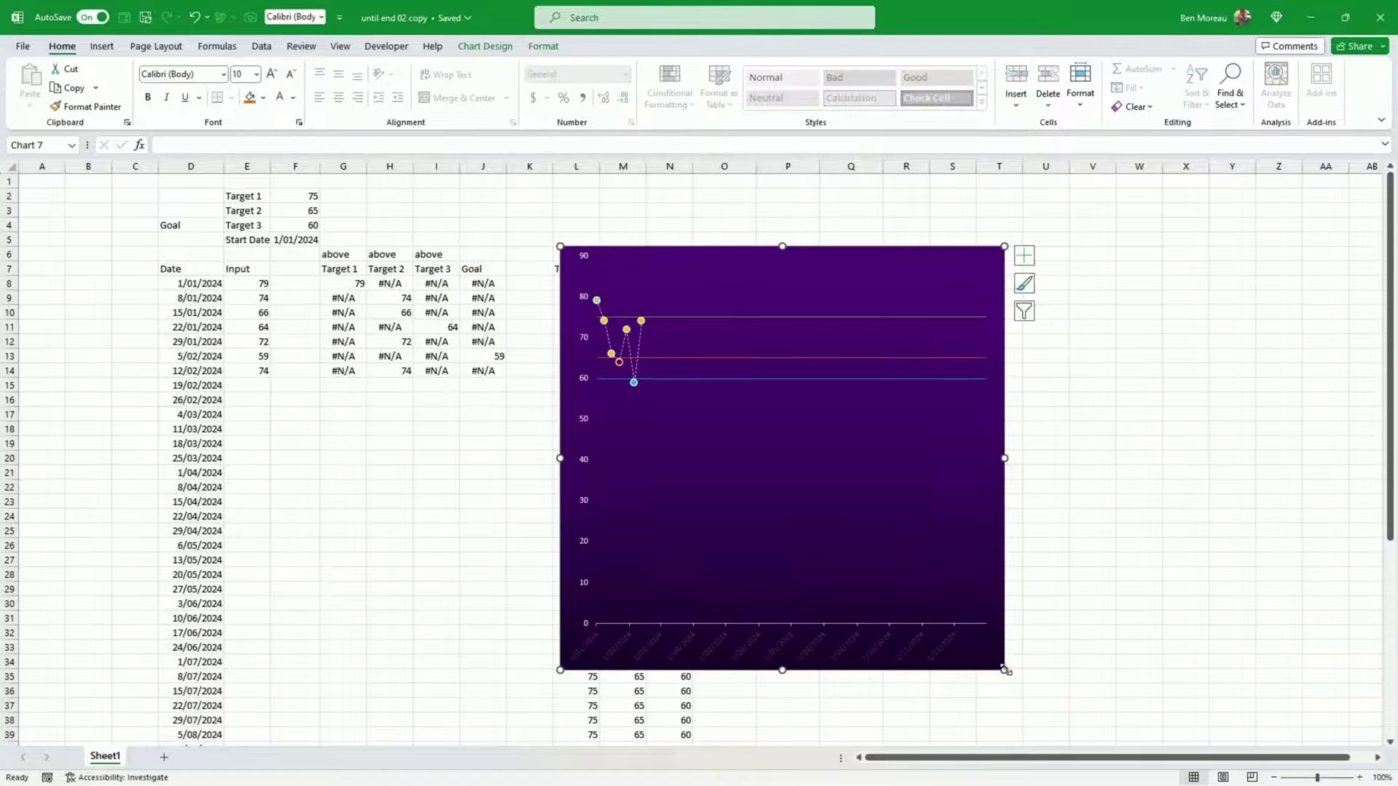
drag(1005, 669, 1172, 650)
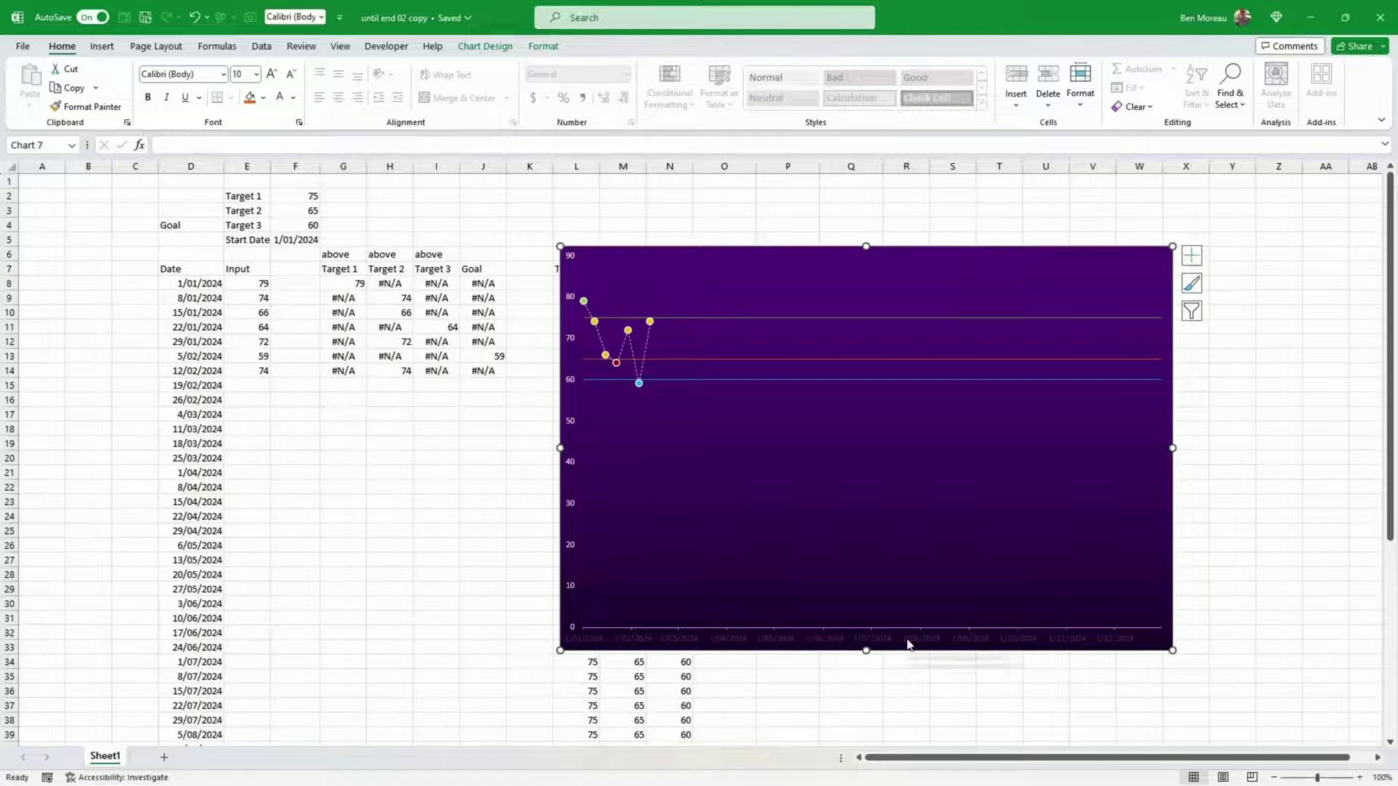
click(283, 99)
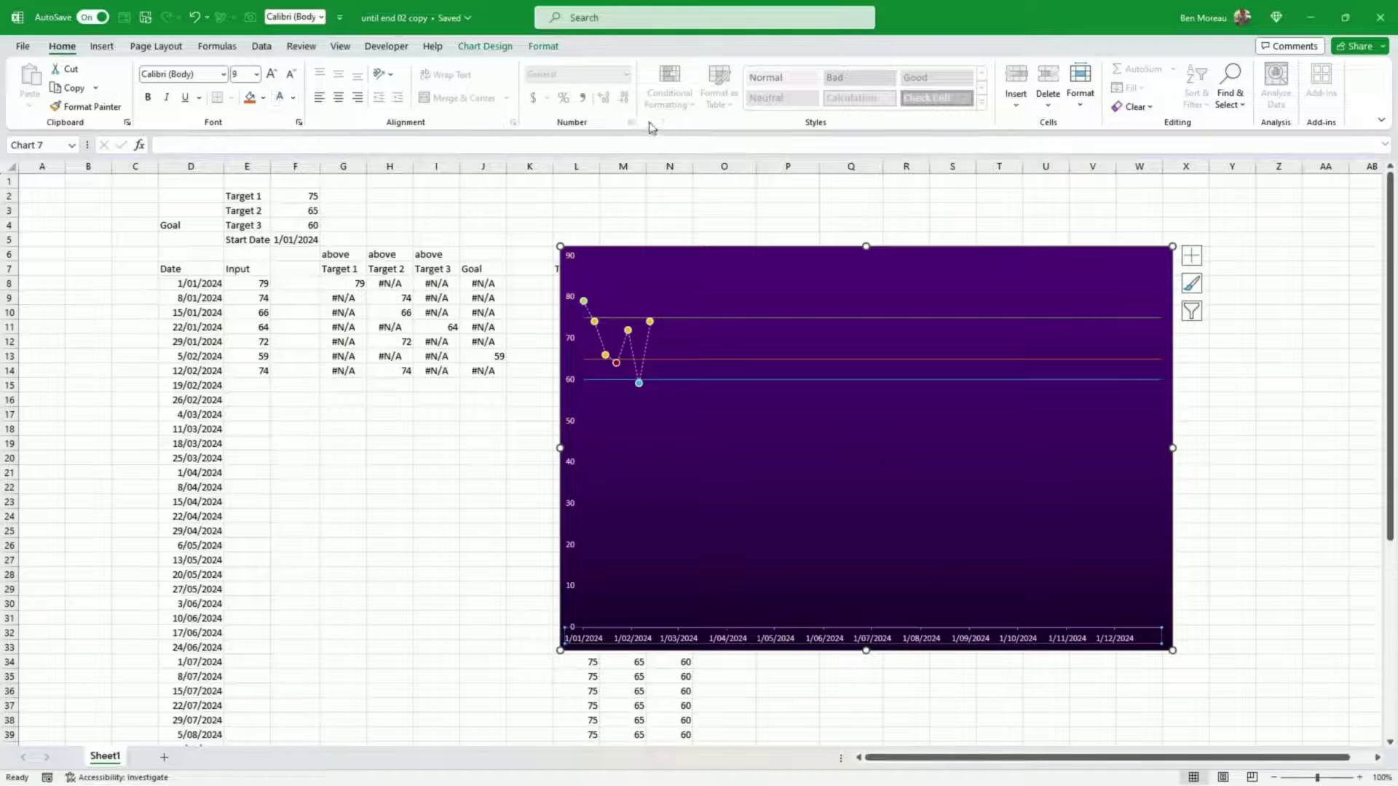
- Extend the chart's upper edge to about row 4 and set the Target 1 line's data label range to Sheet1!Q8:Q60
click(1168, 243)
drag(1168, 242, 1164, 224)
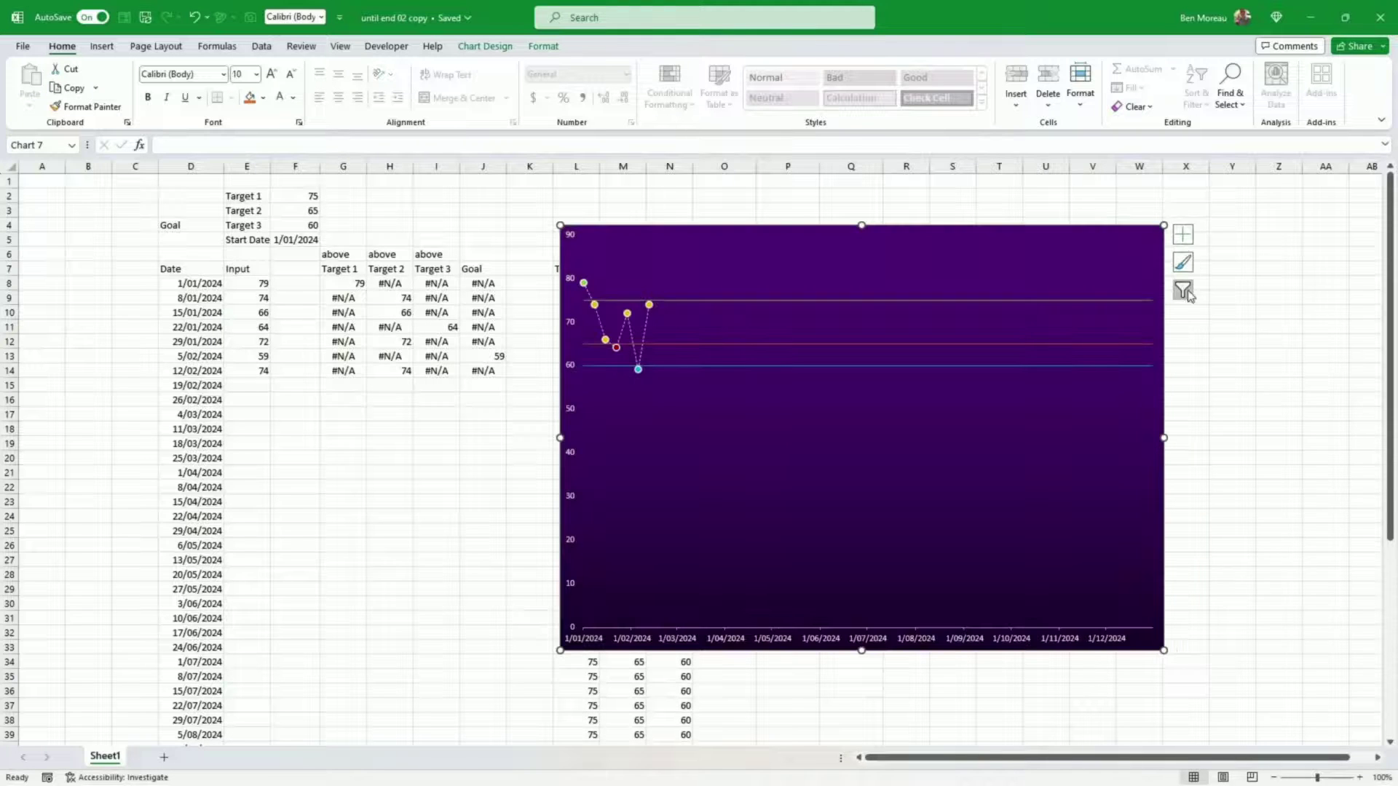
click(985, 300)
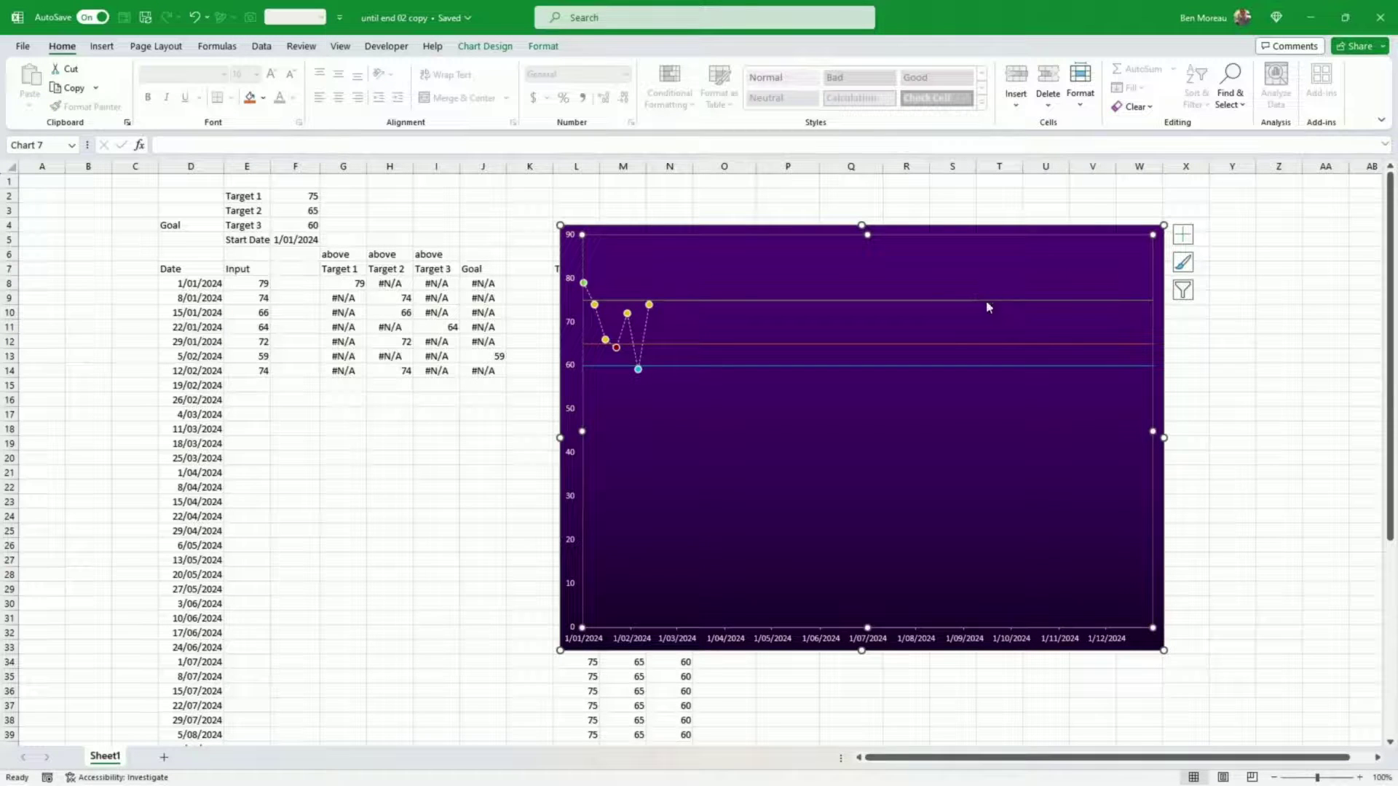
click(987, 300)
right_click(987, 301)
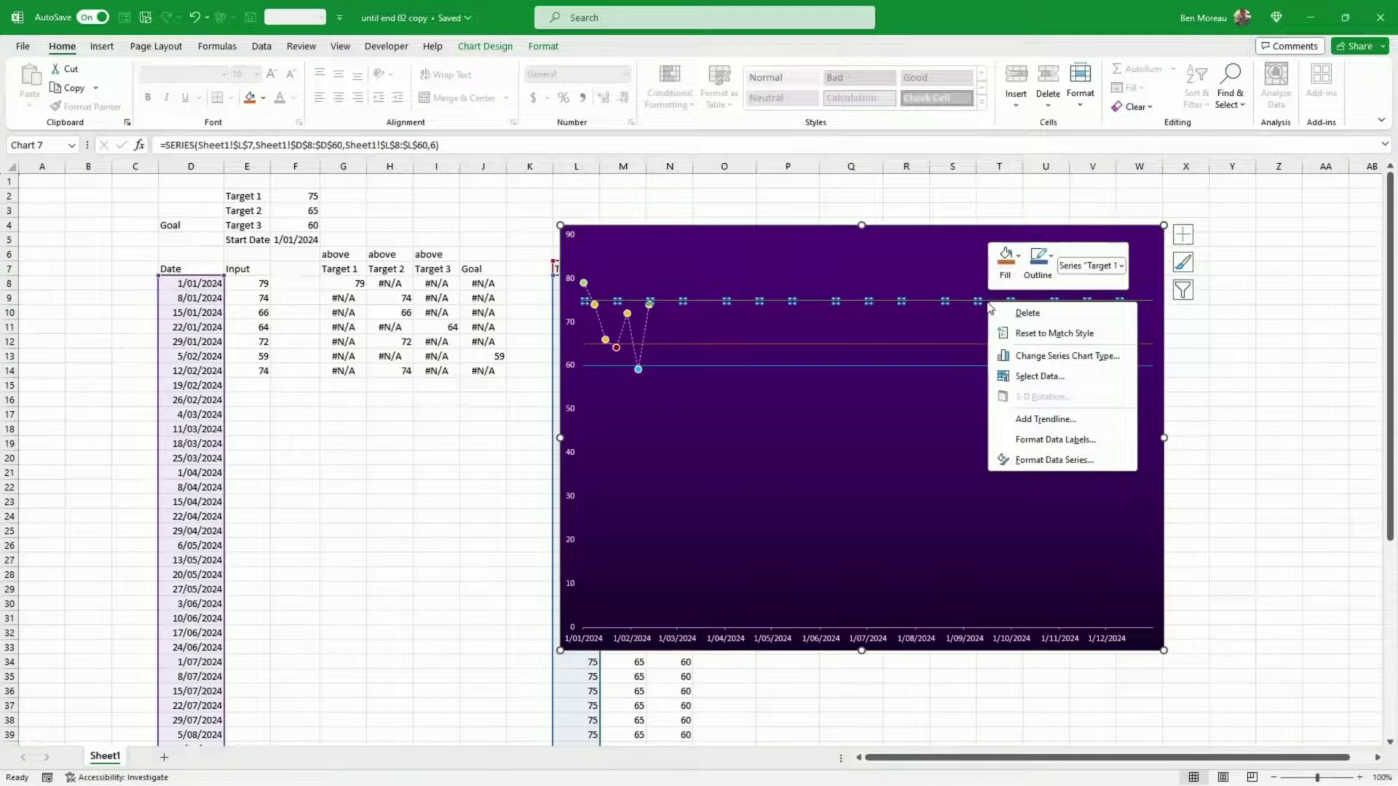
click(1068, 439)
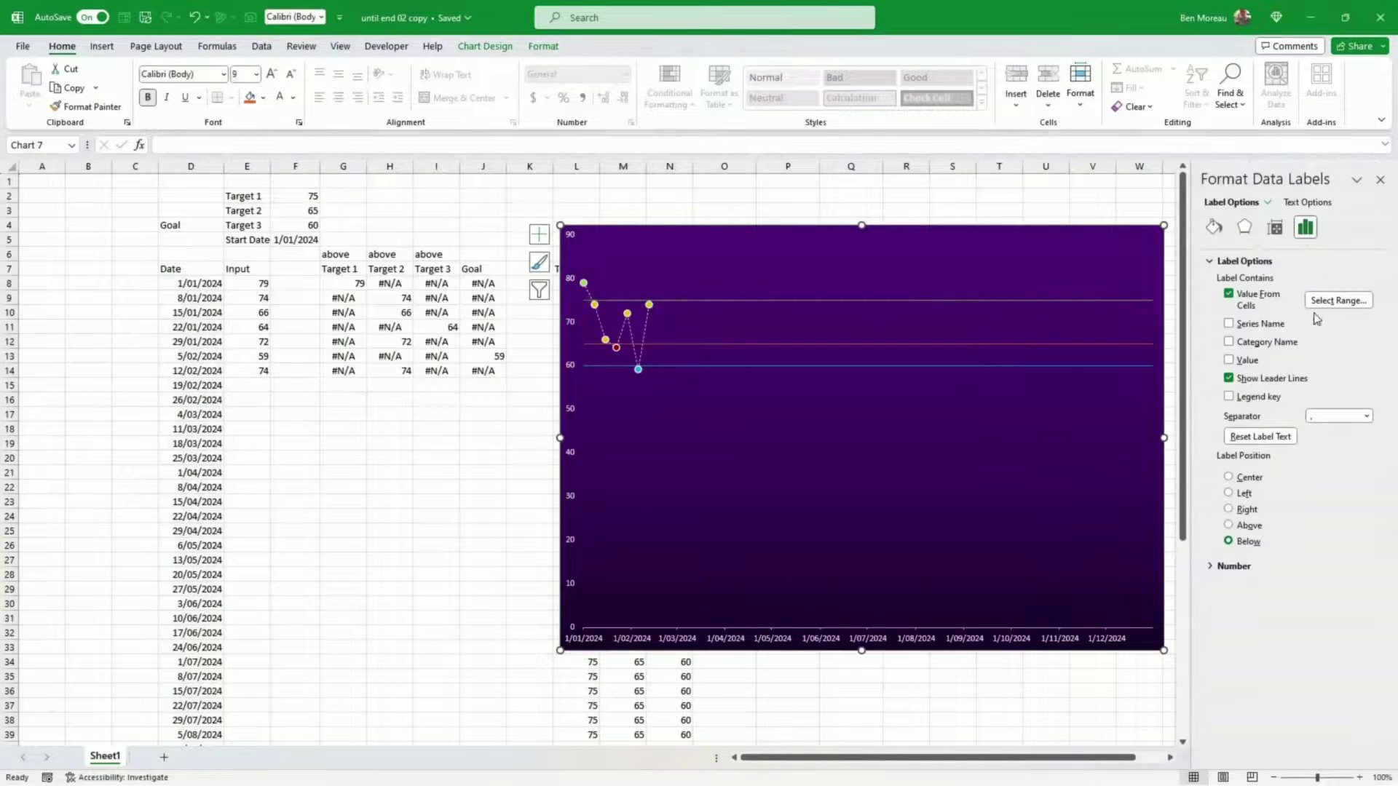
click(1330, 301)
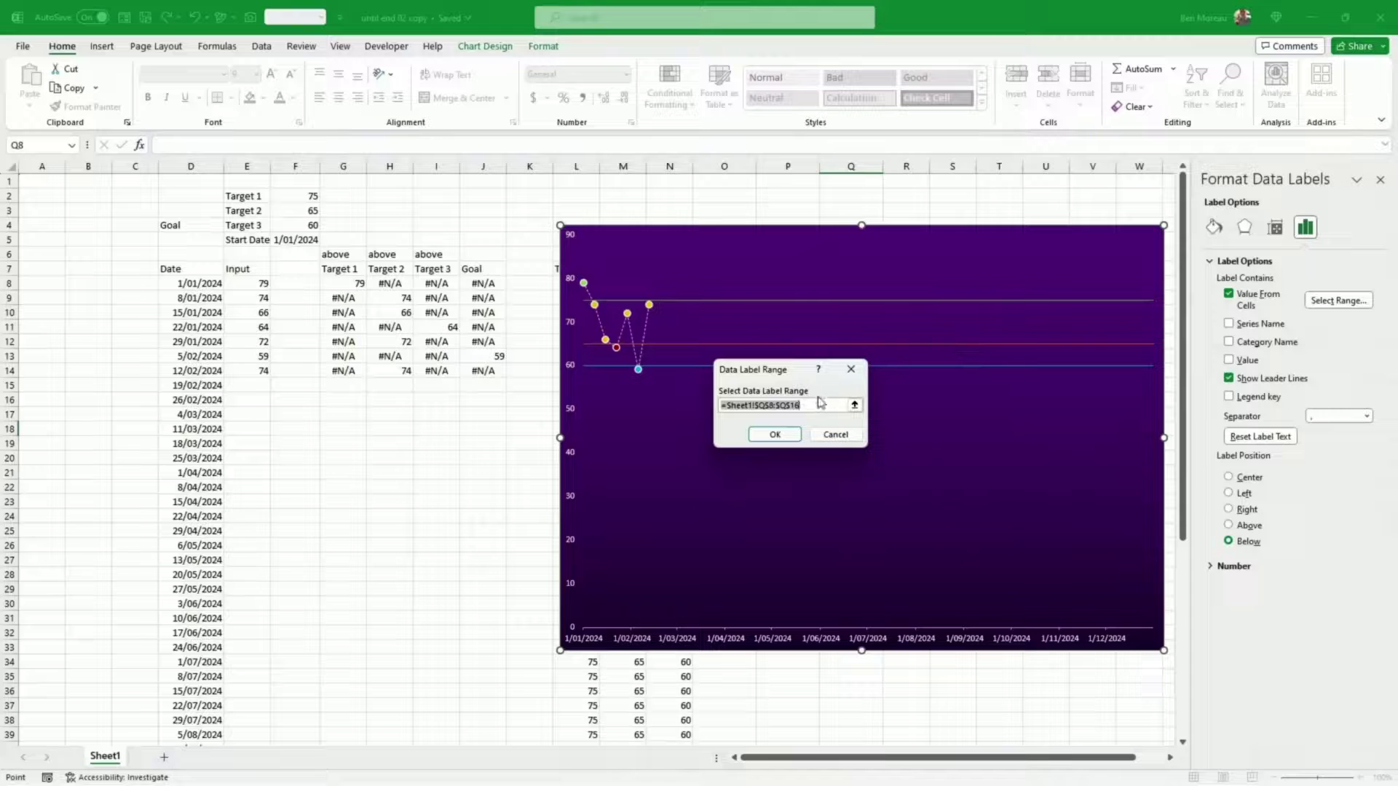
drag(793, 405, 801, 405)
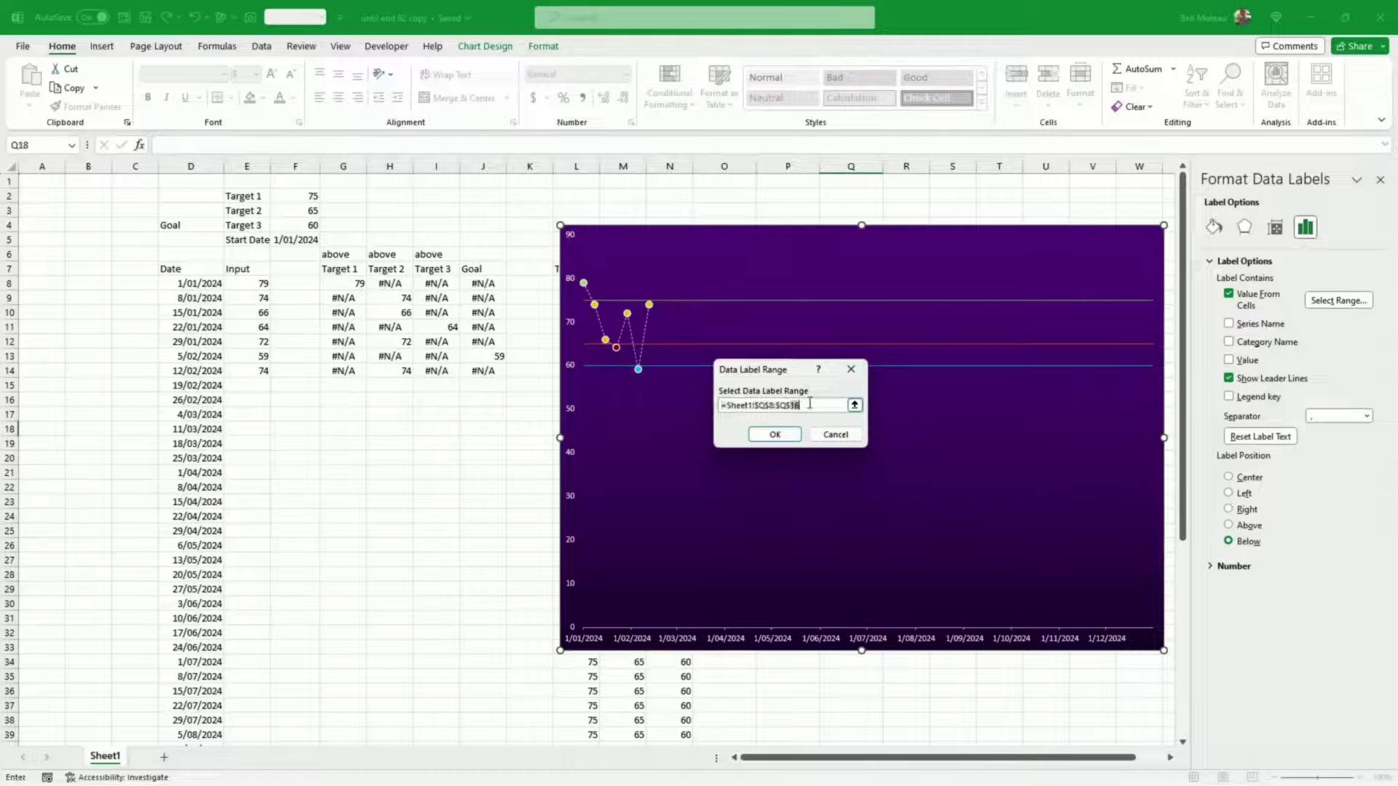
click(775, 435)
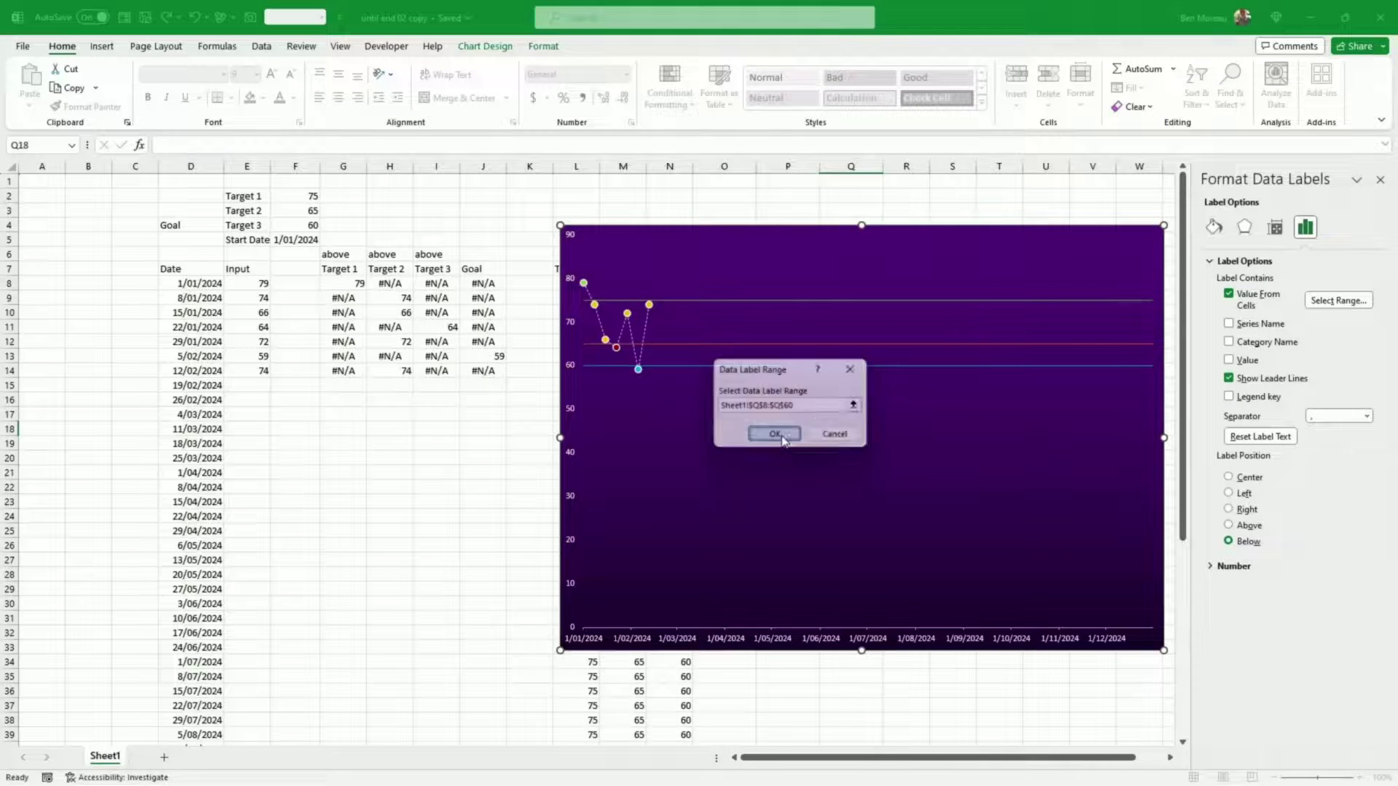
- Extend the Target 2 line's data label range in column P down to the last date row
click(1024, 343)
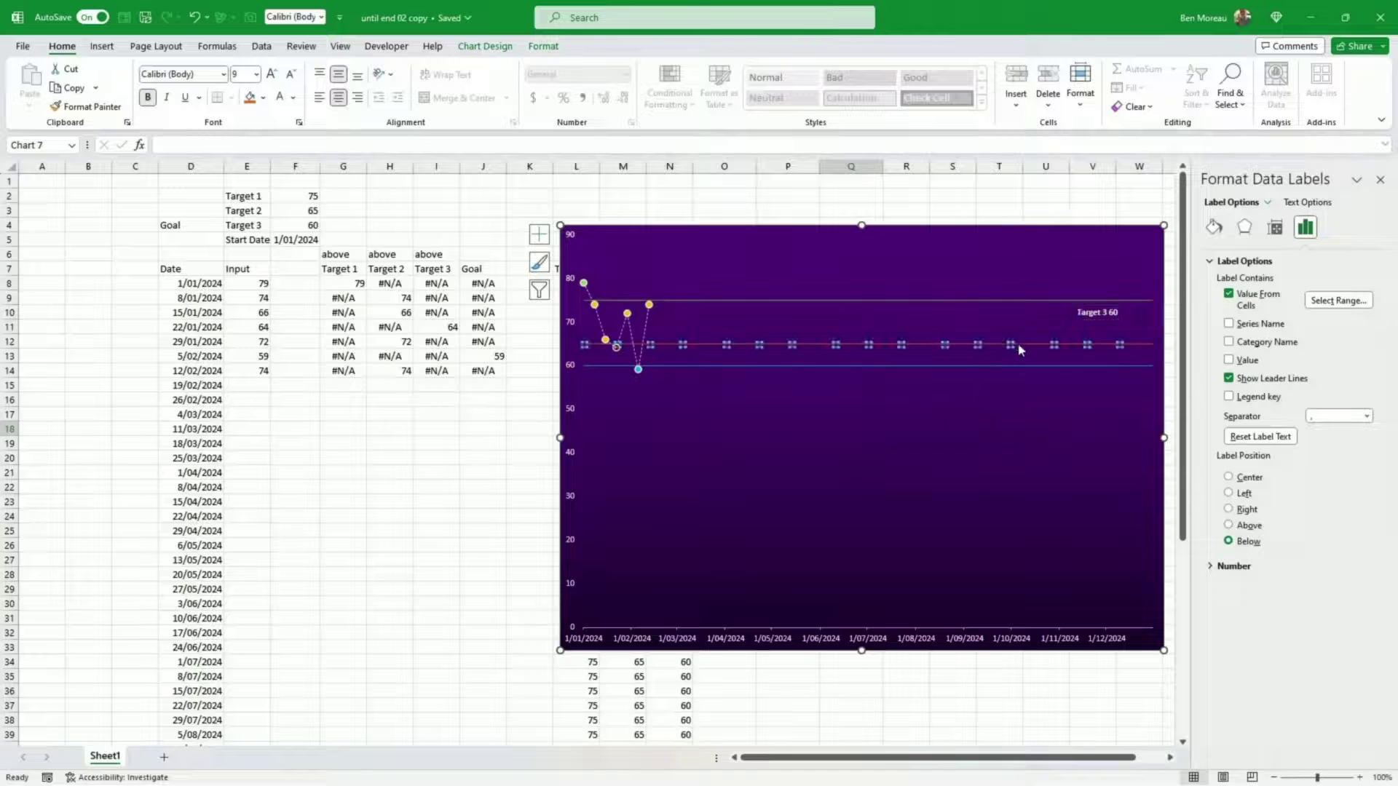
scroll(1024, 343, down, 1)
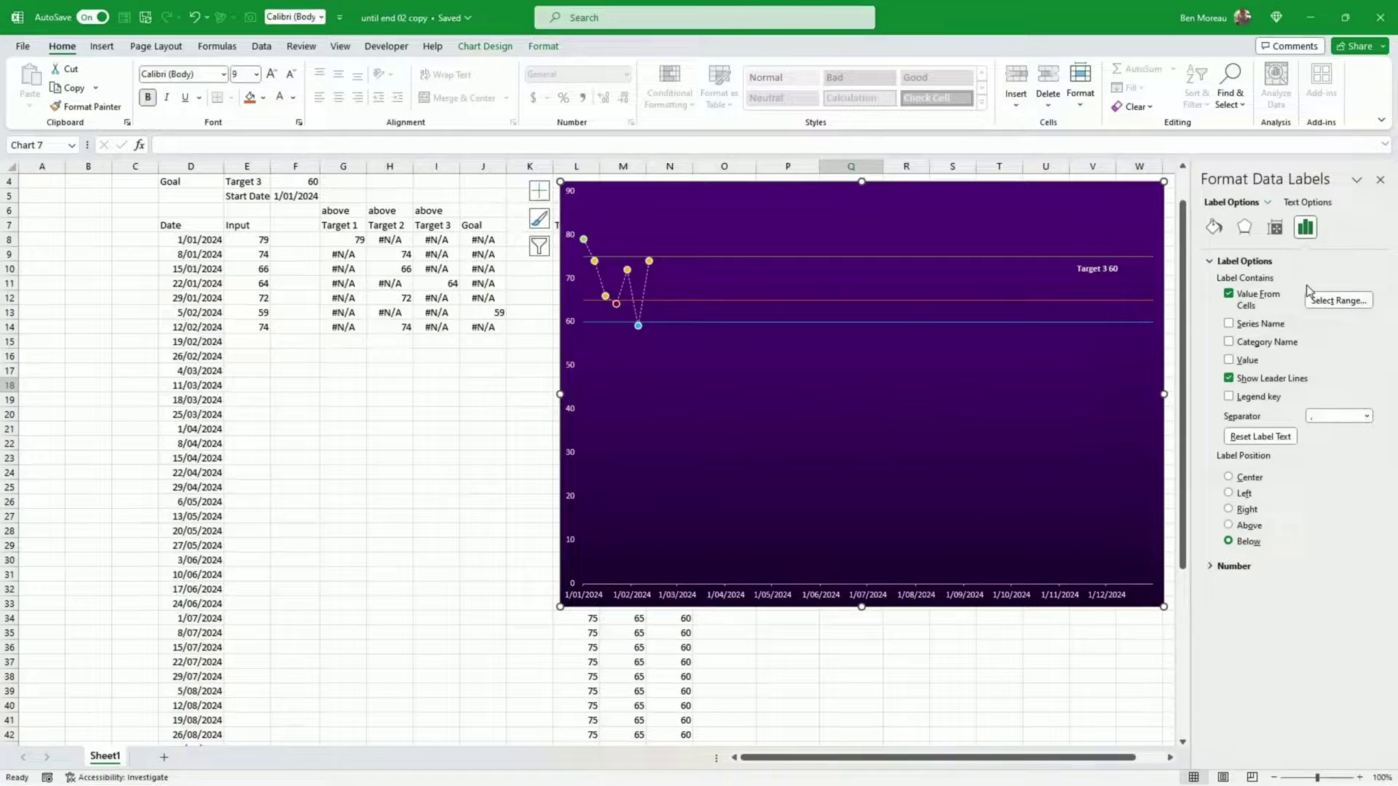
click(1343, 297)
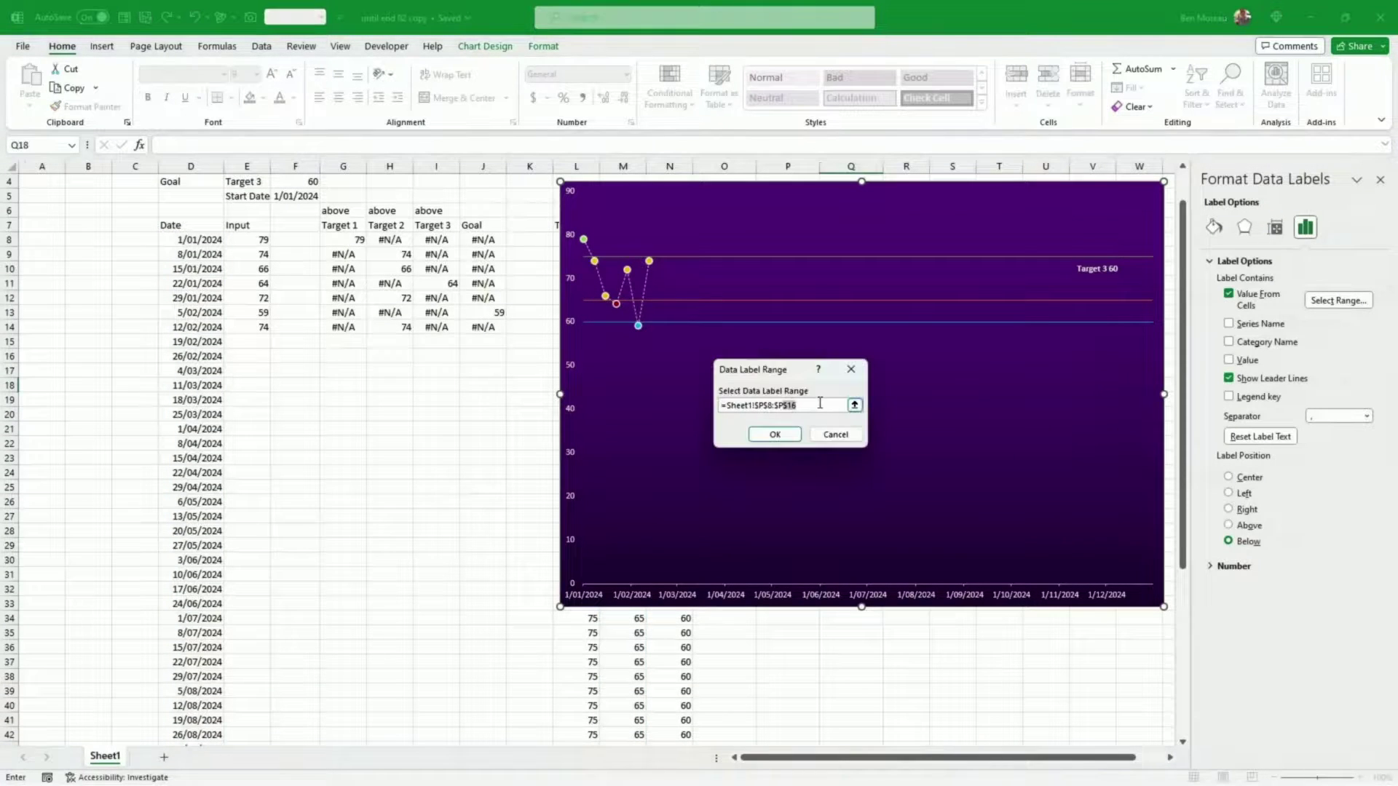
click(776, 435)
- Extend the Target 3 line's data label range in column O down to the last date row
click(1132, 322)
right_click(1132, 326)
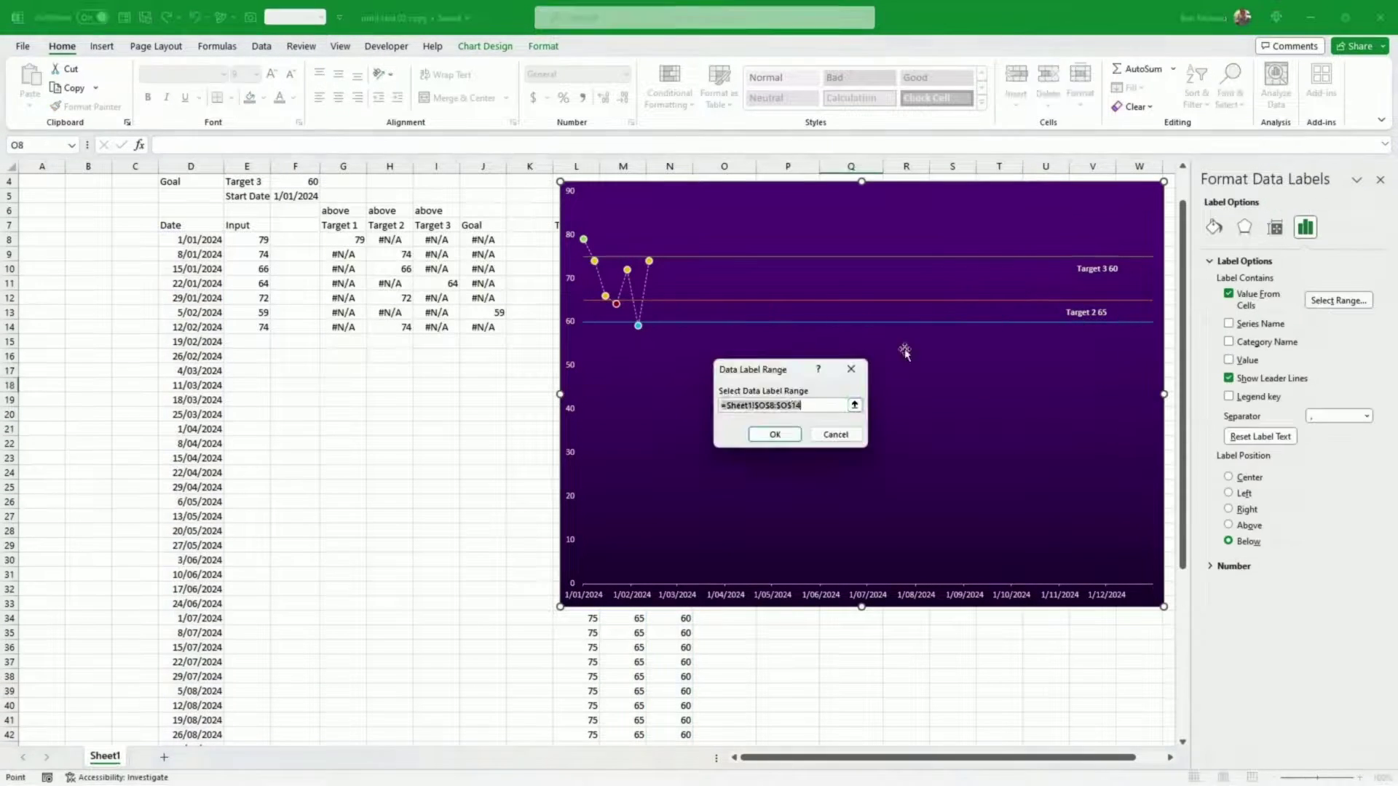
click(776, 435)
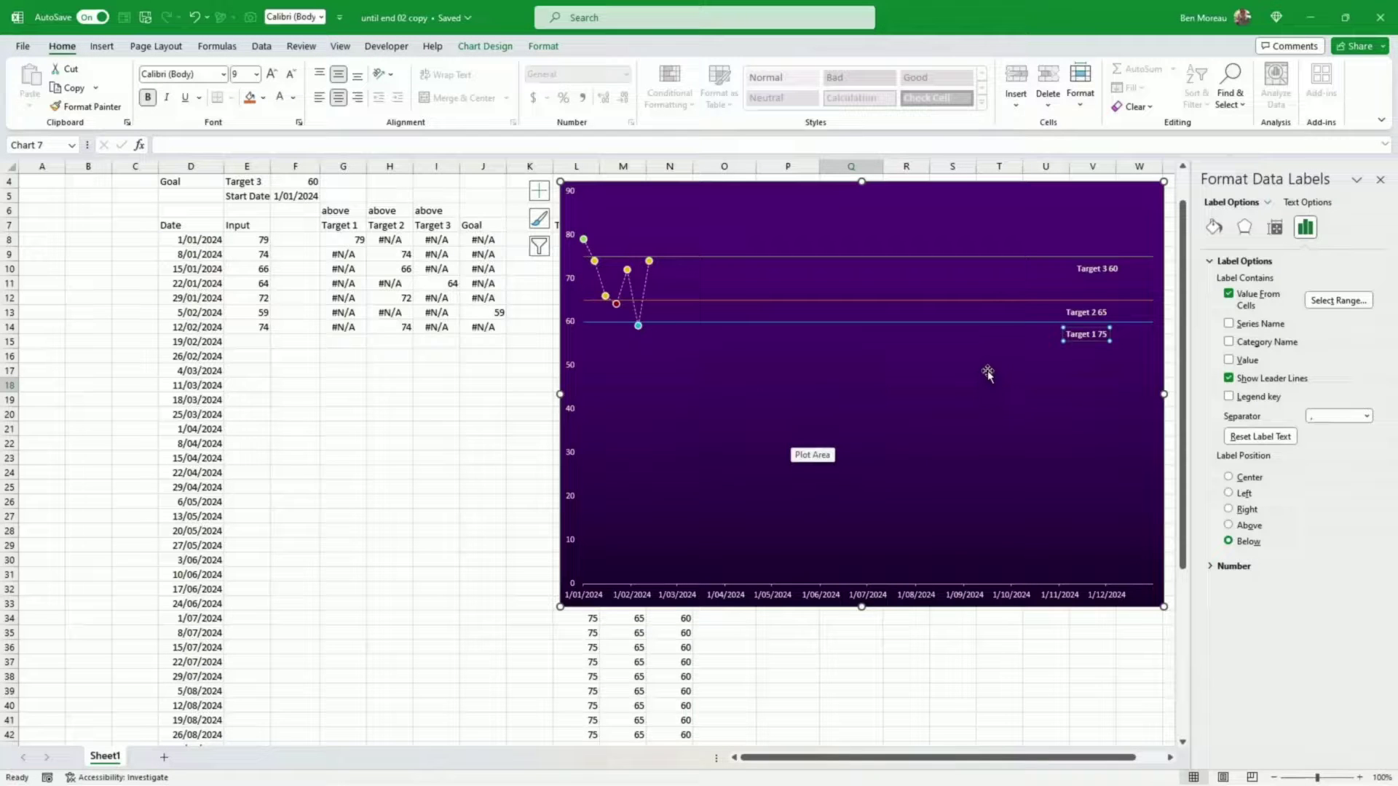
- Move the chart over the data table so it spans about columns B to N and rows 7 to 35
click(722, 179)
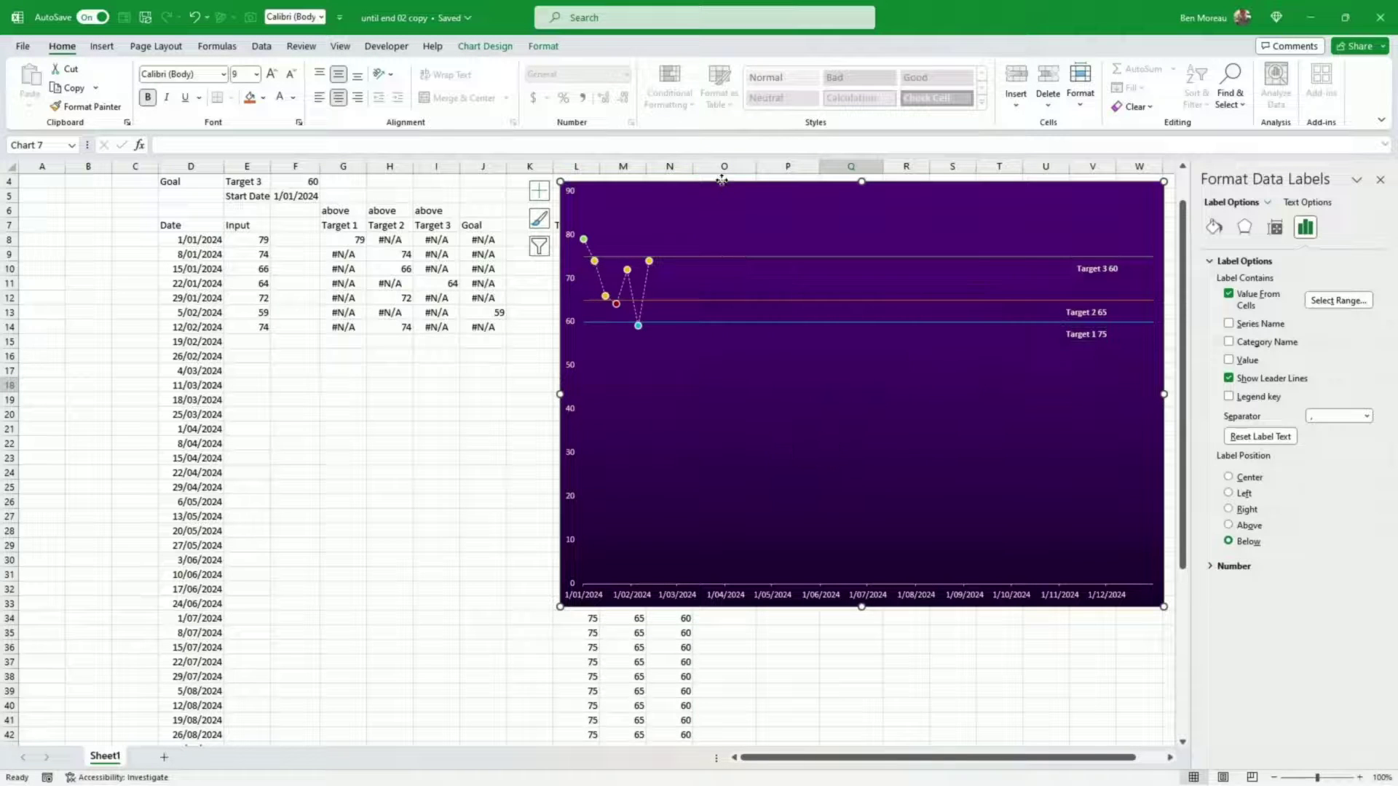
drag(722, 180, 214, 210)
scroll(624, 312, down, 4)
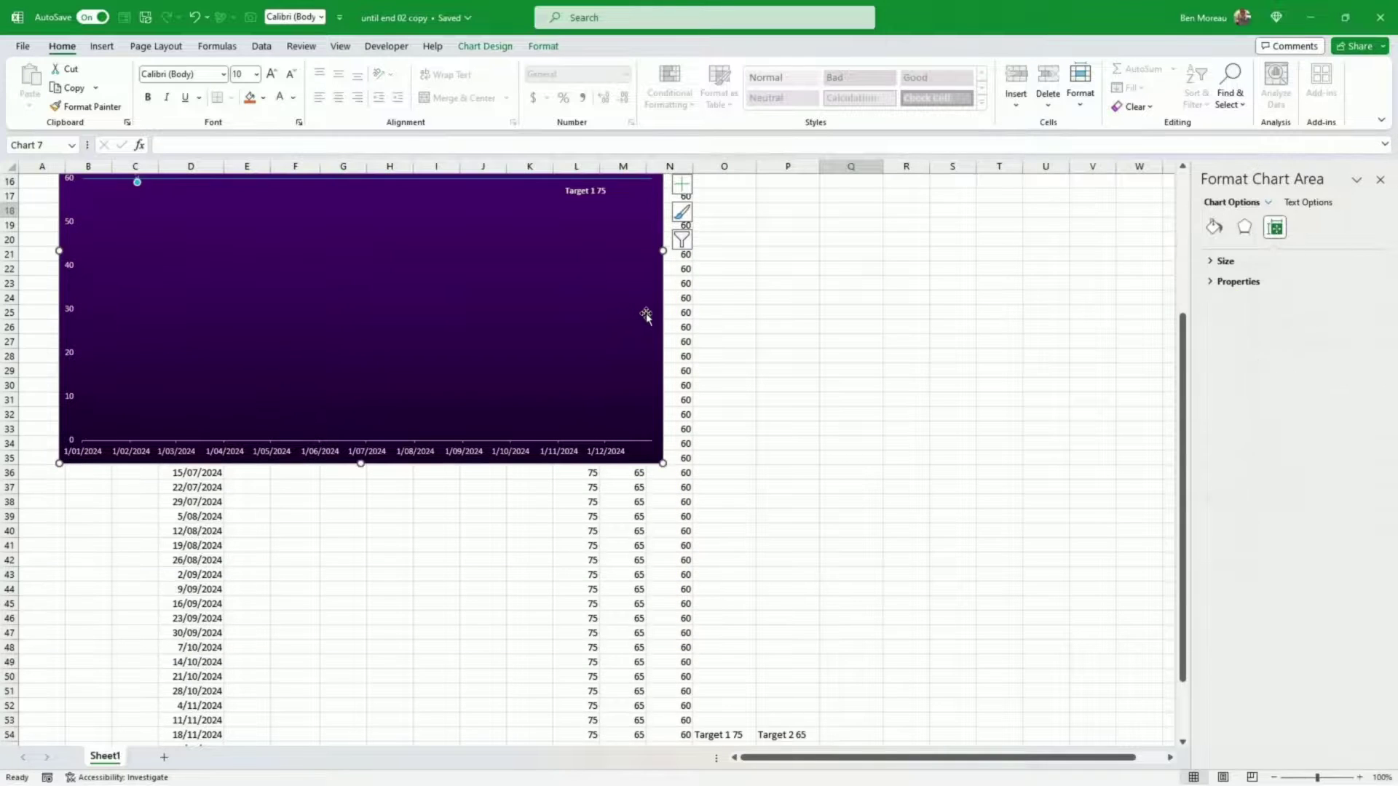
scroll(645, 314, down, 6)
scroll(792, 367, up, 10)
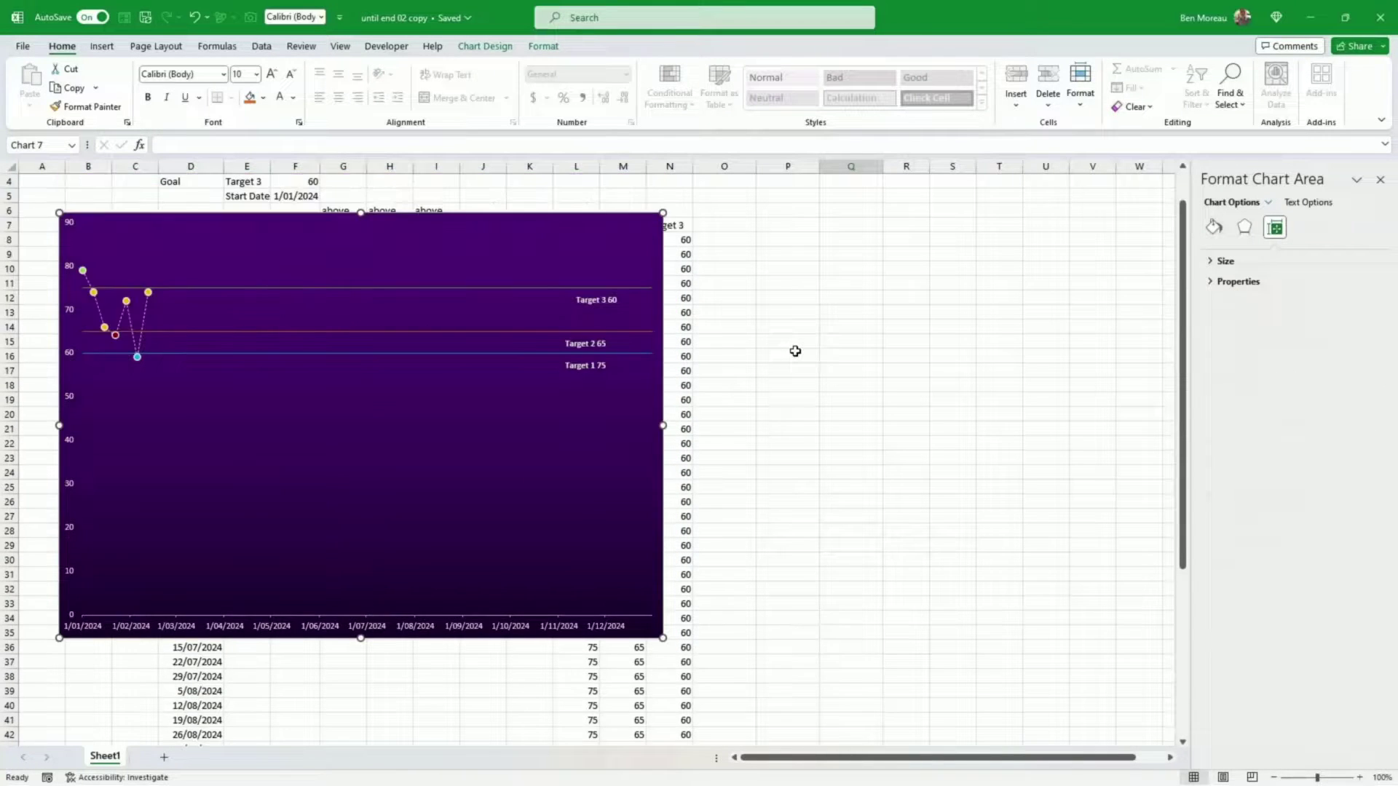
- Copy the target label formulas in O54:Q55 and paste them starting at O57
scroll(793, 350, down, 10)
drag(729, 475, 830, 490)
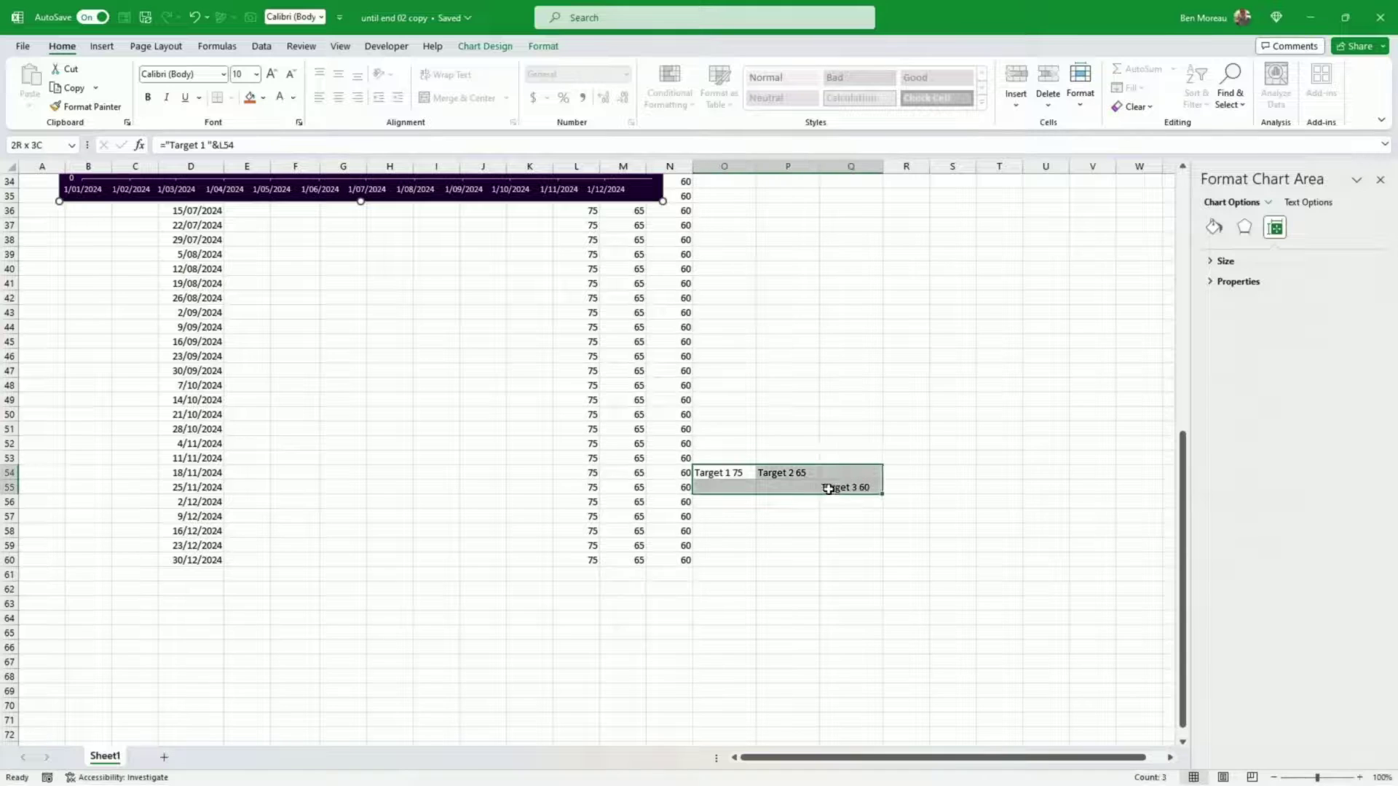
key(ctrl+c)
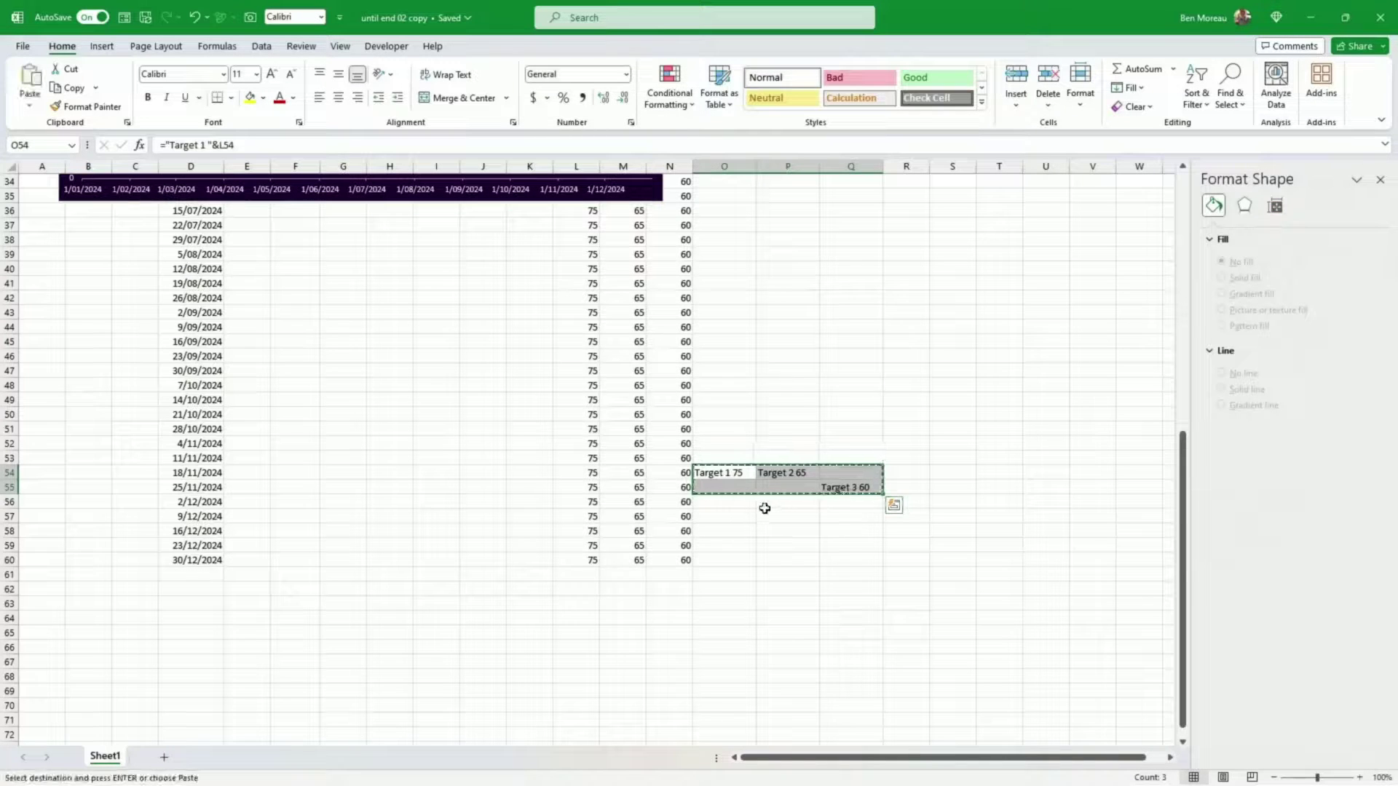
drag(740, 478, 827, 491)
click(737, 516)
key(ctrl+v)
- Clear the original target label cells O54:Q55 so only the copied labels near the year's end are used
scroll(722, 402, up, 9)
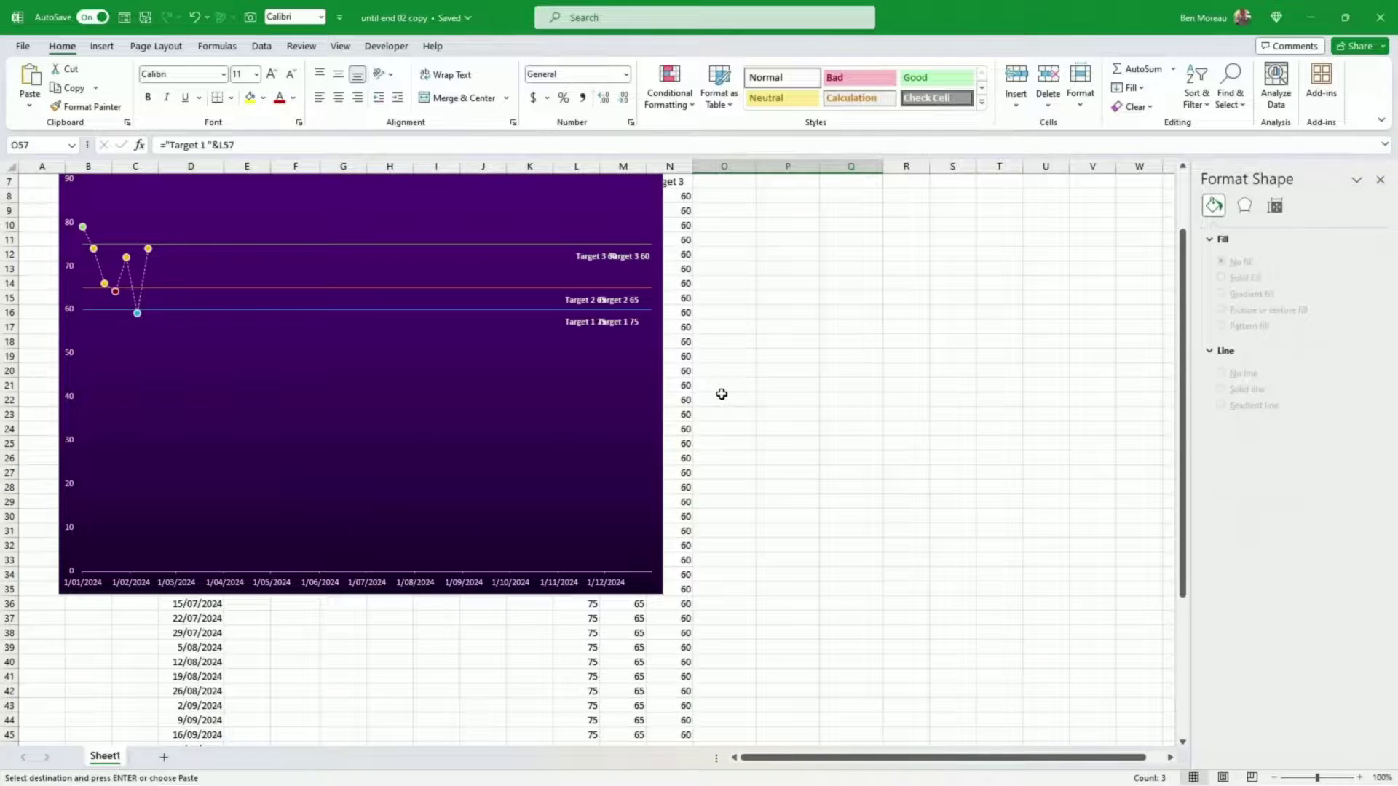
scroll(722, 394, up, 2)
scroll(843, 477, down, 7)
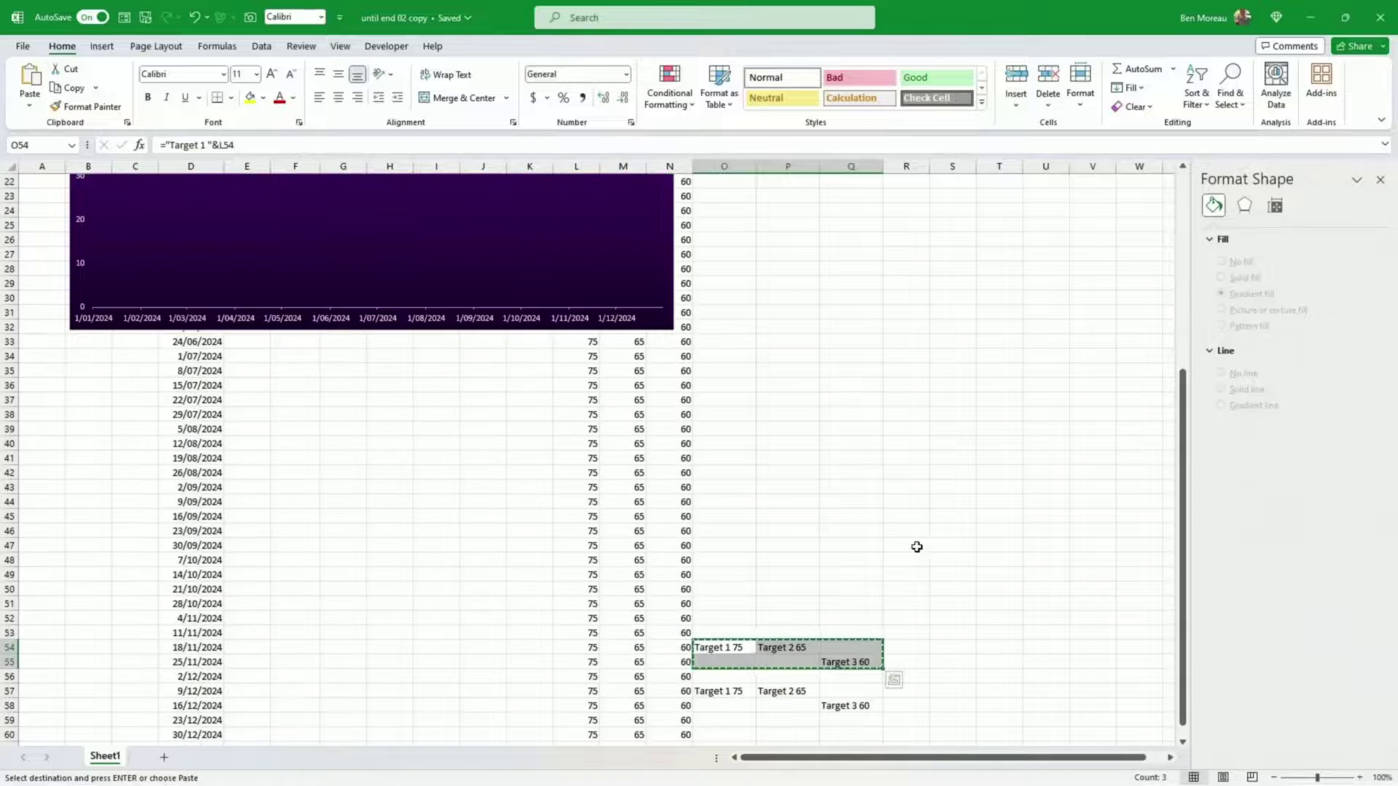
key(Delete)
scroll(918, 536, up, 7)
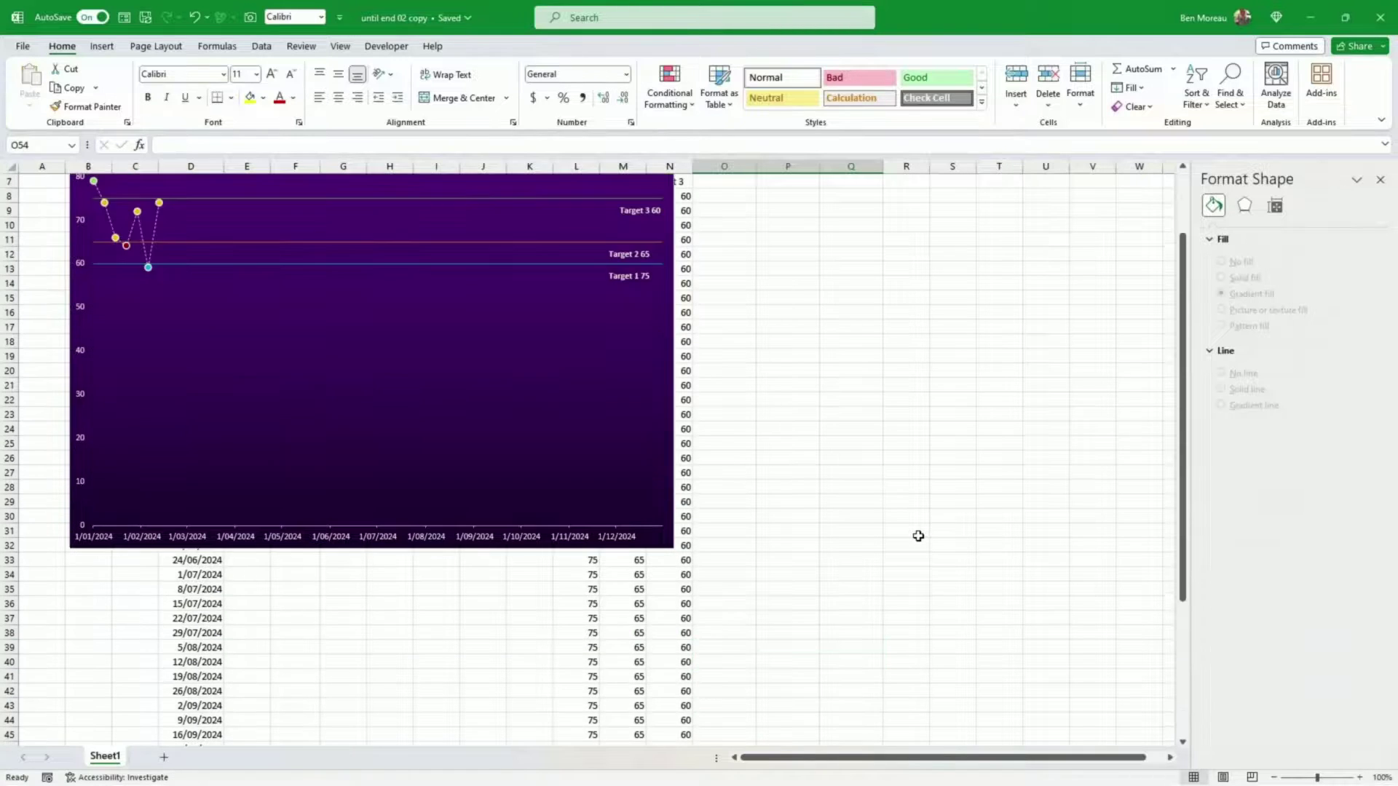
click(809, 218)
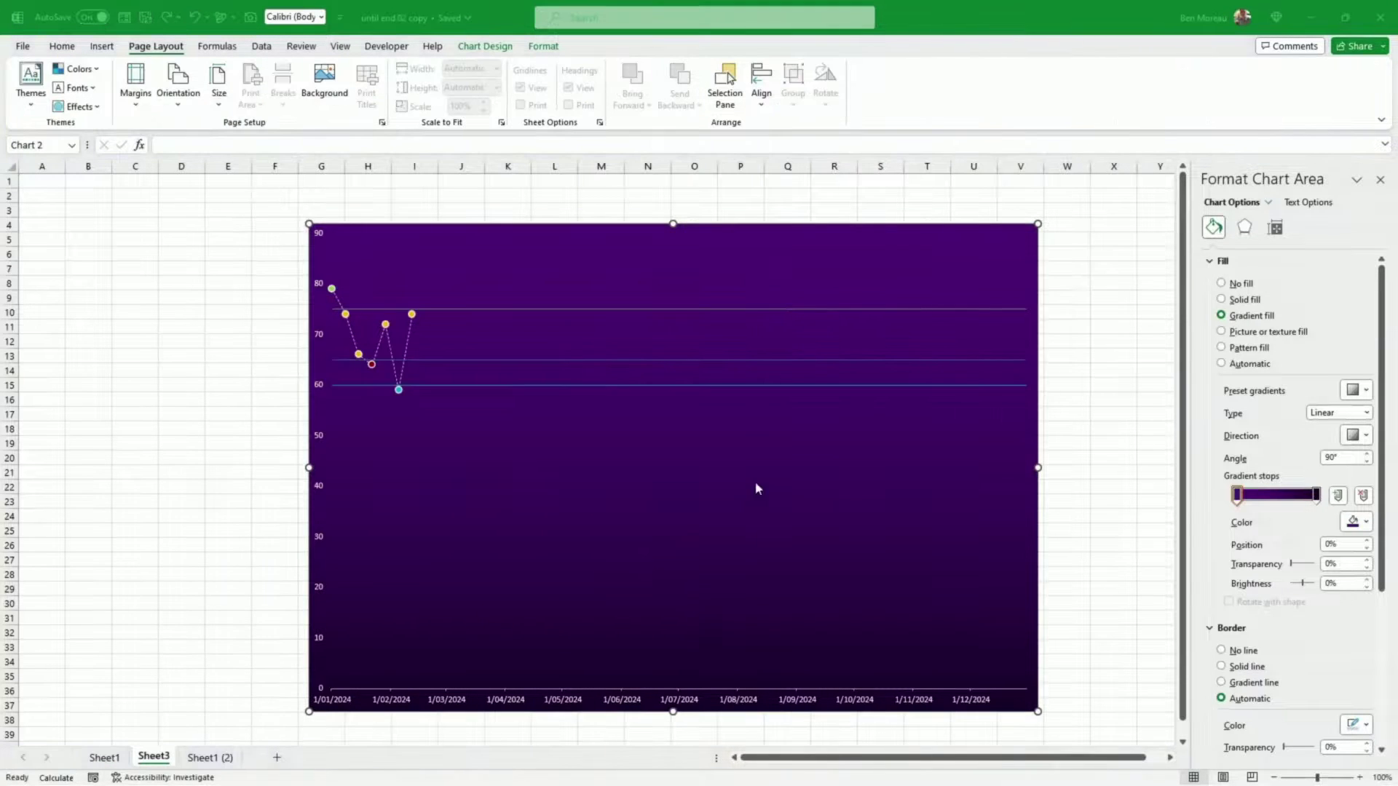
- Change the chart type of the Target 1, Target 2 and Target 3 series to Area in the Sheet3 chart
click(714, 386)
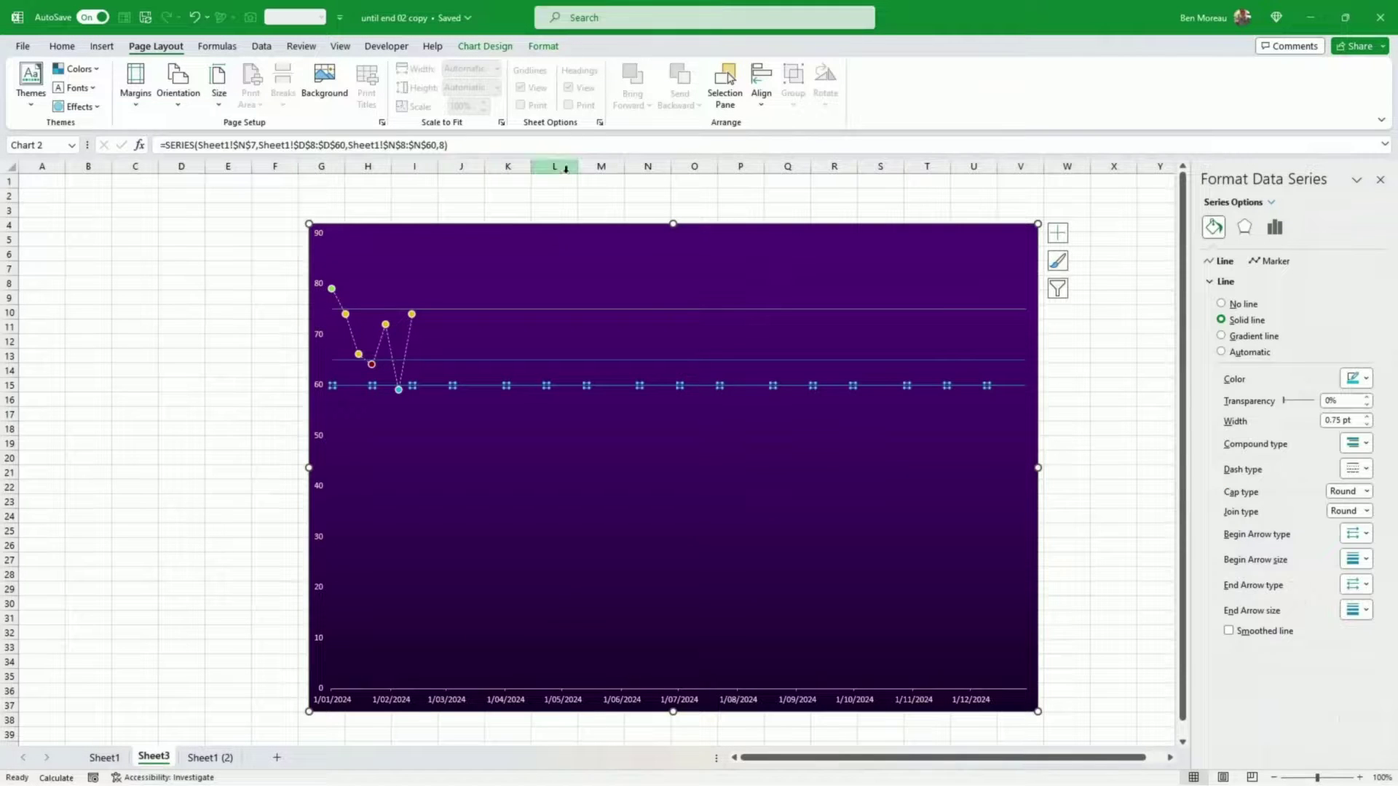
right_click(601, 387)
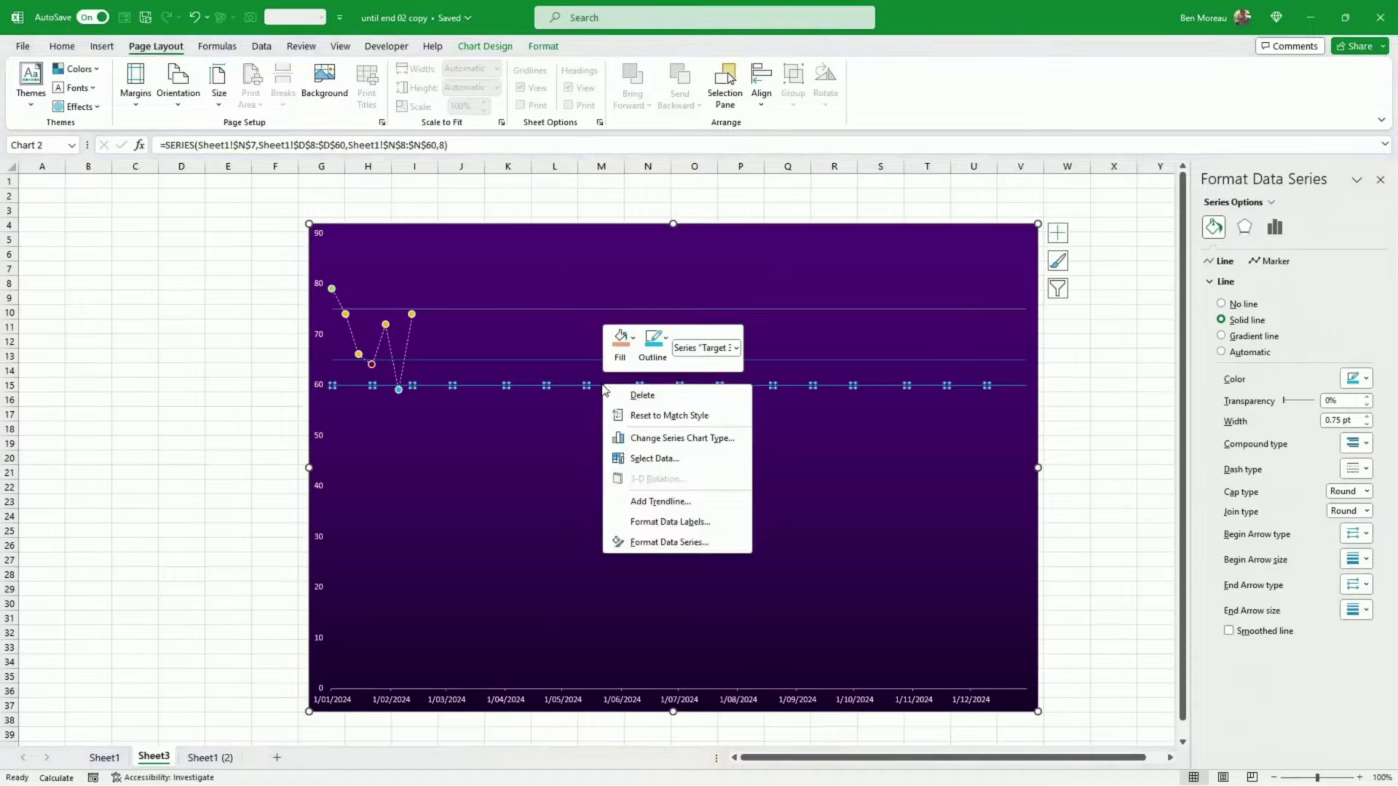
click(639, 440)
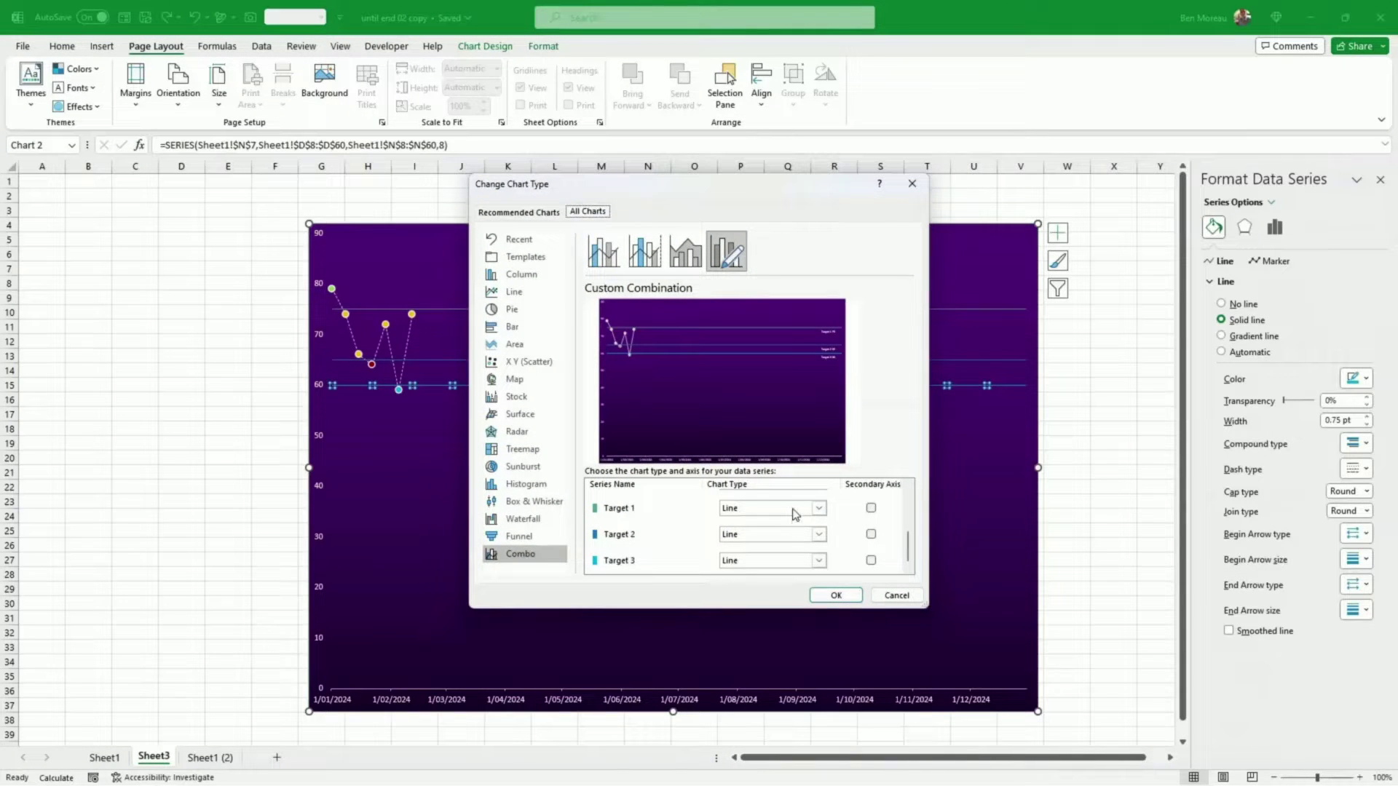
click(796, 509)
click(743, 470)
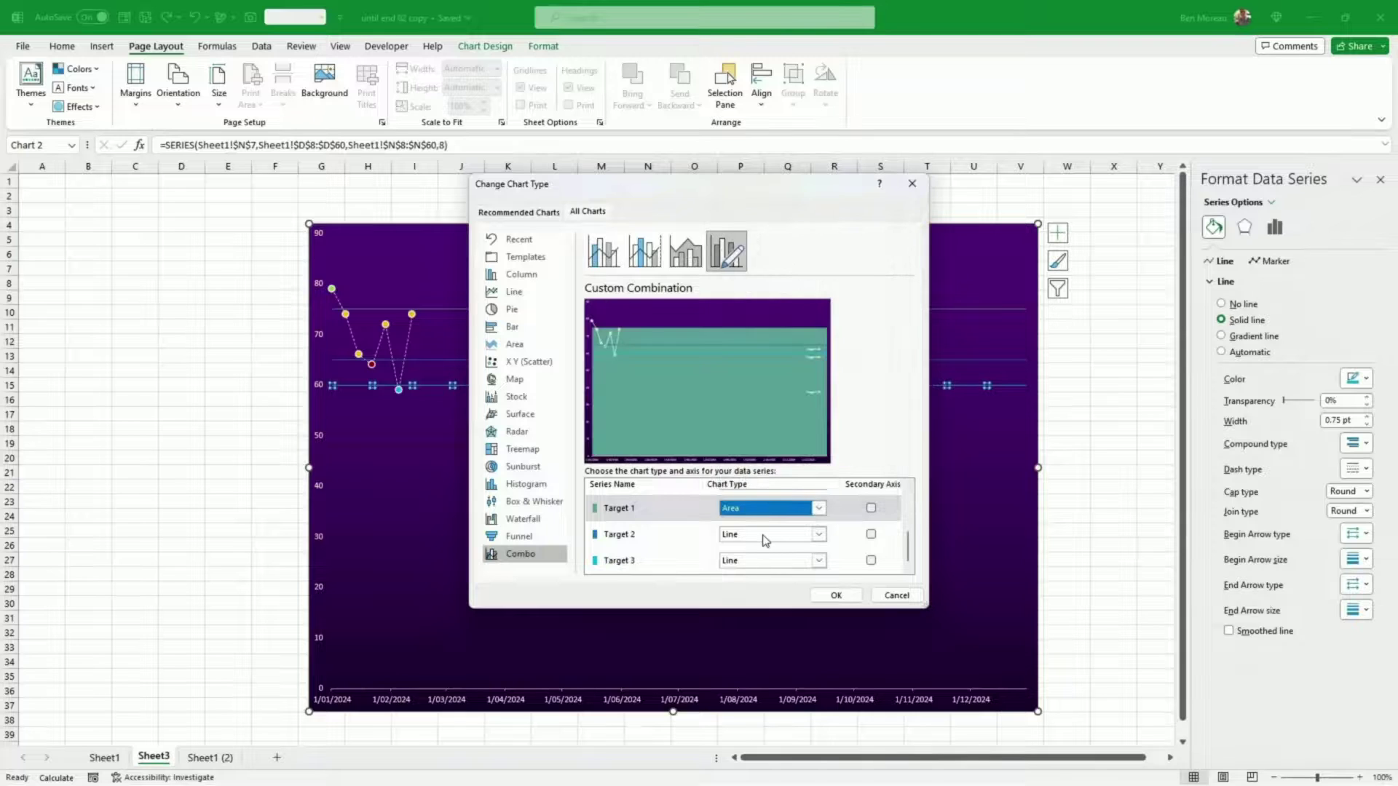
click(764, 536)
click(756, 511)
click(764, 562)
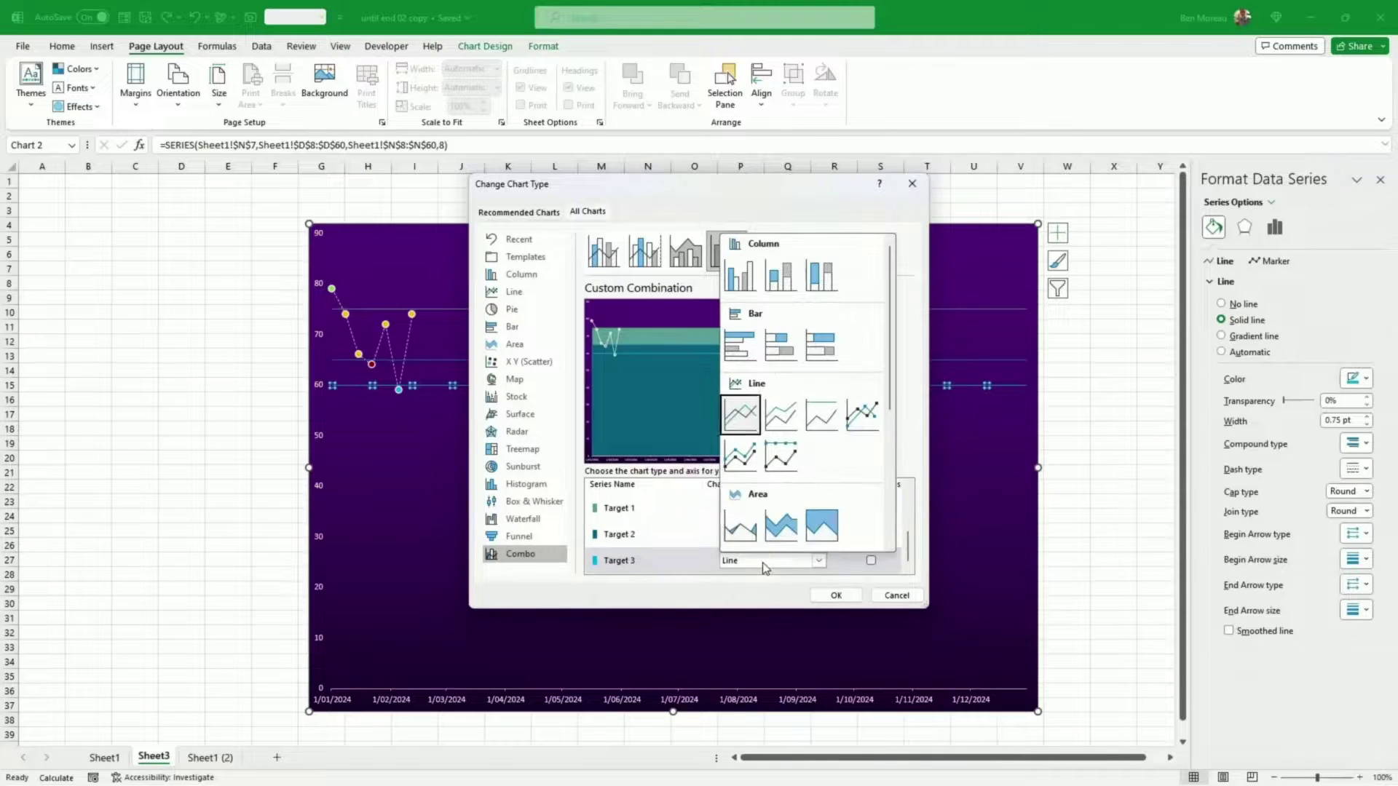
click(753, 535)
click(844, 597)
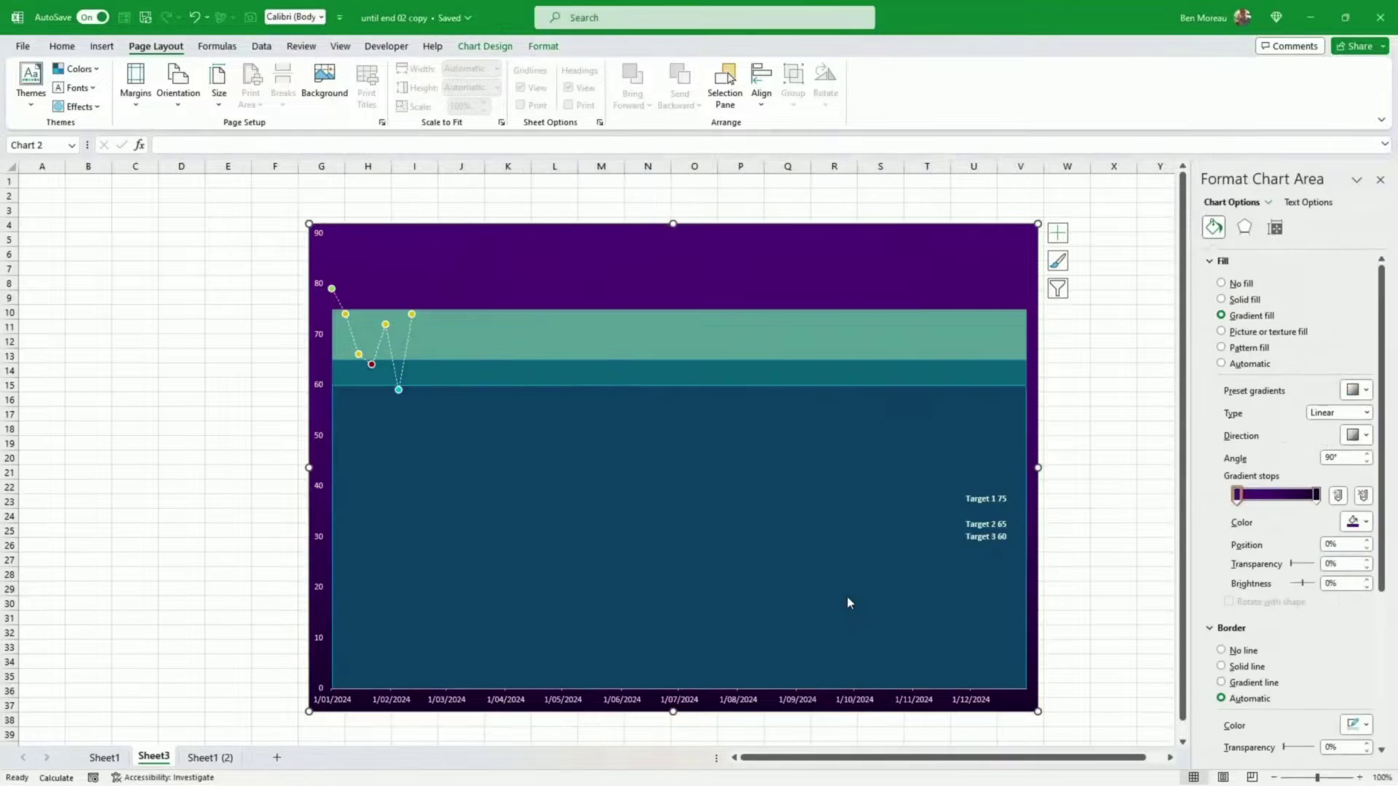
key(Escape)
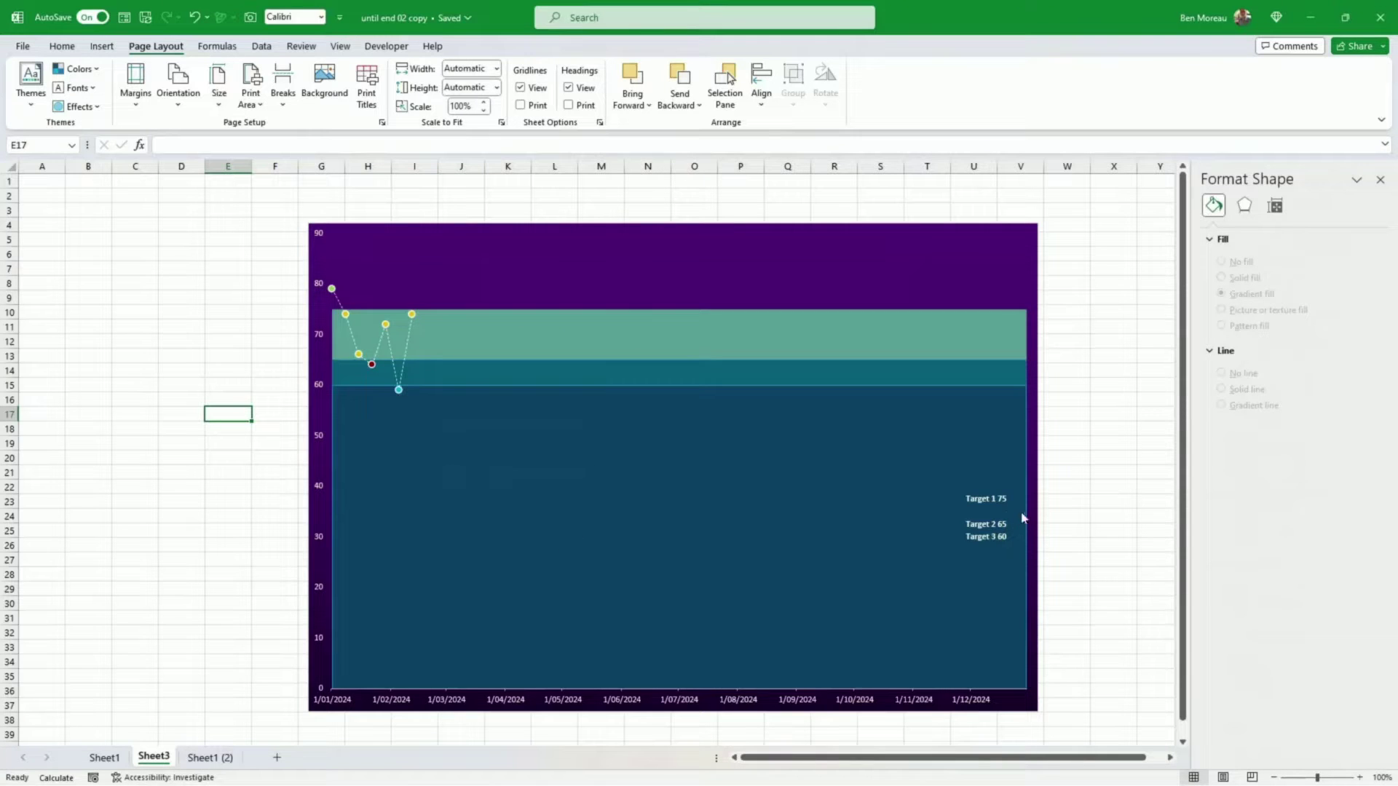
- Delete the Target 1, Target 2 and Target 3 data labels from the Sheet3 area chart
click(992, 501)
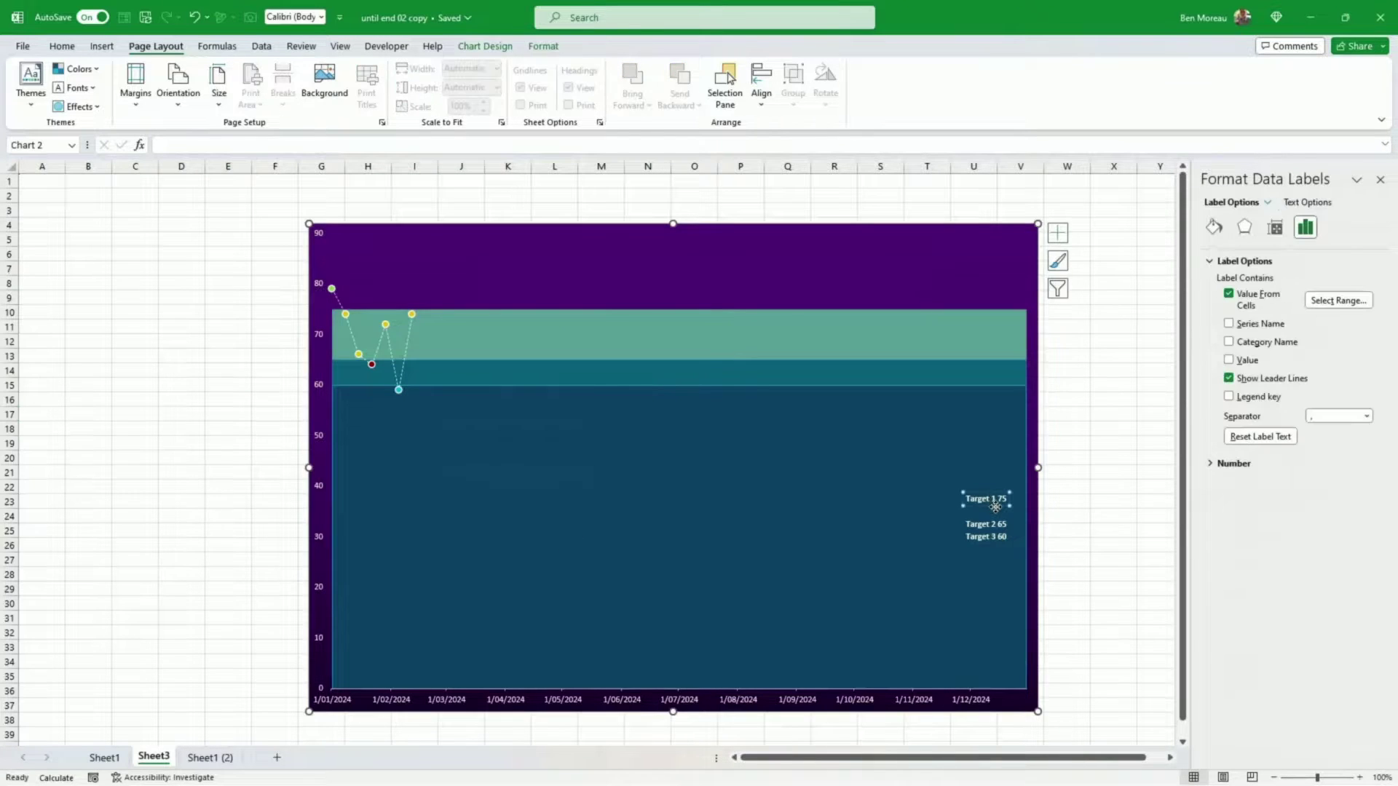
key(Delete)
click(987, 525)
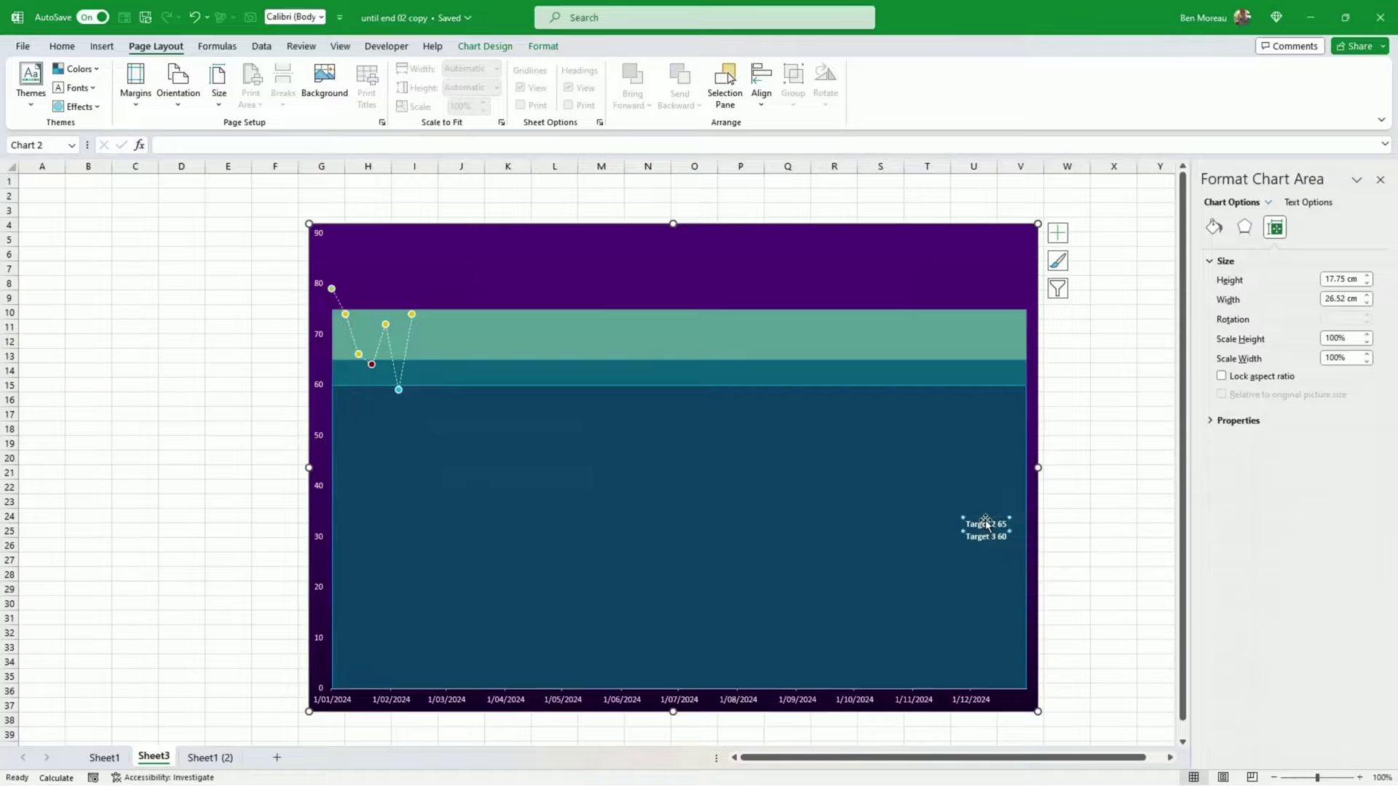
key(Delete)
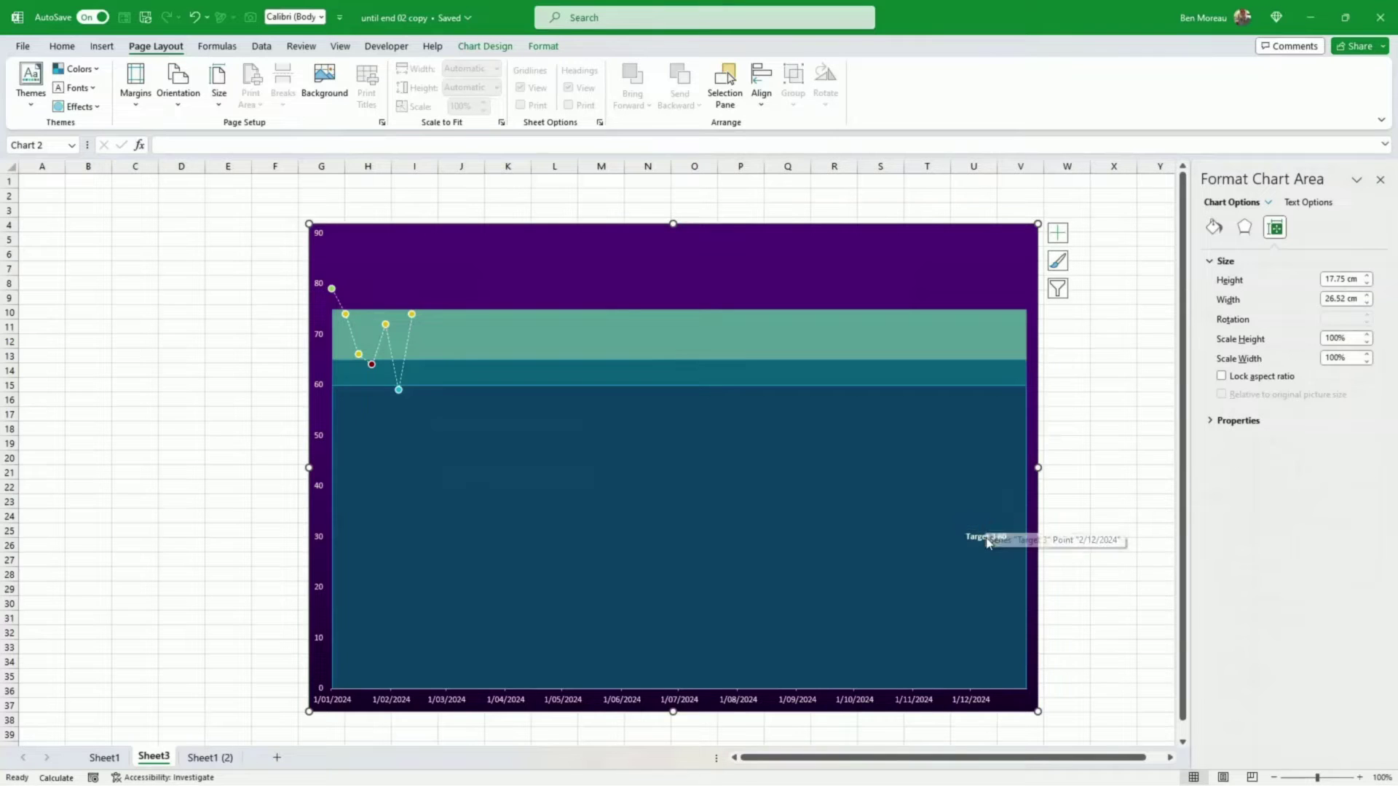
click(986, 538)
key(Delete)
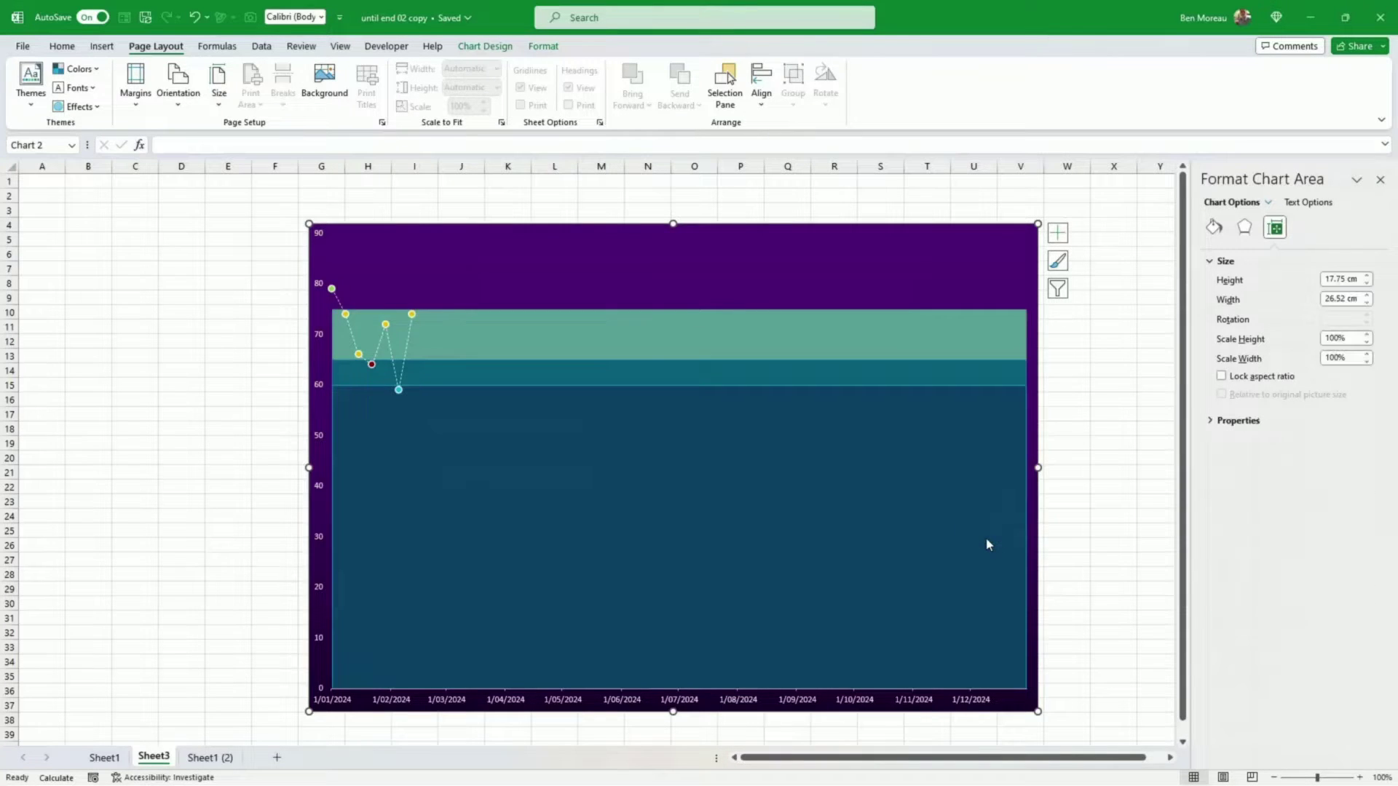
click(654, 321)
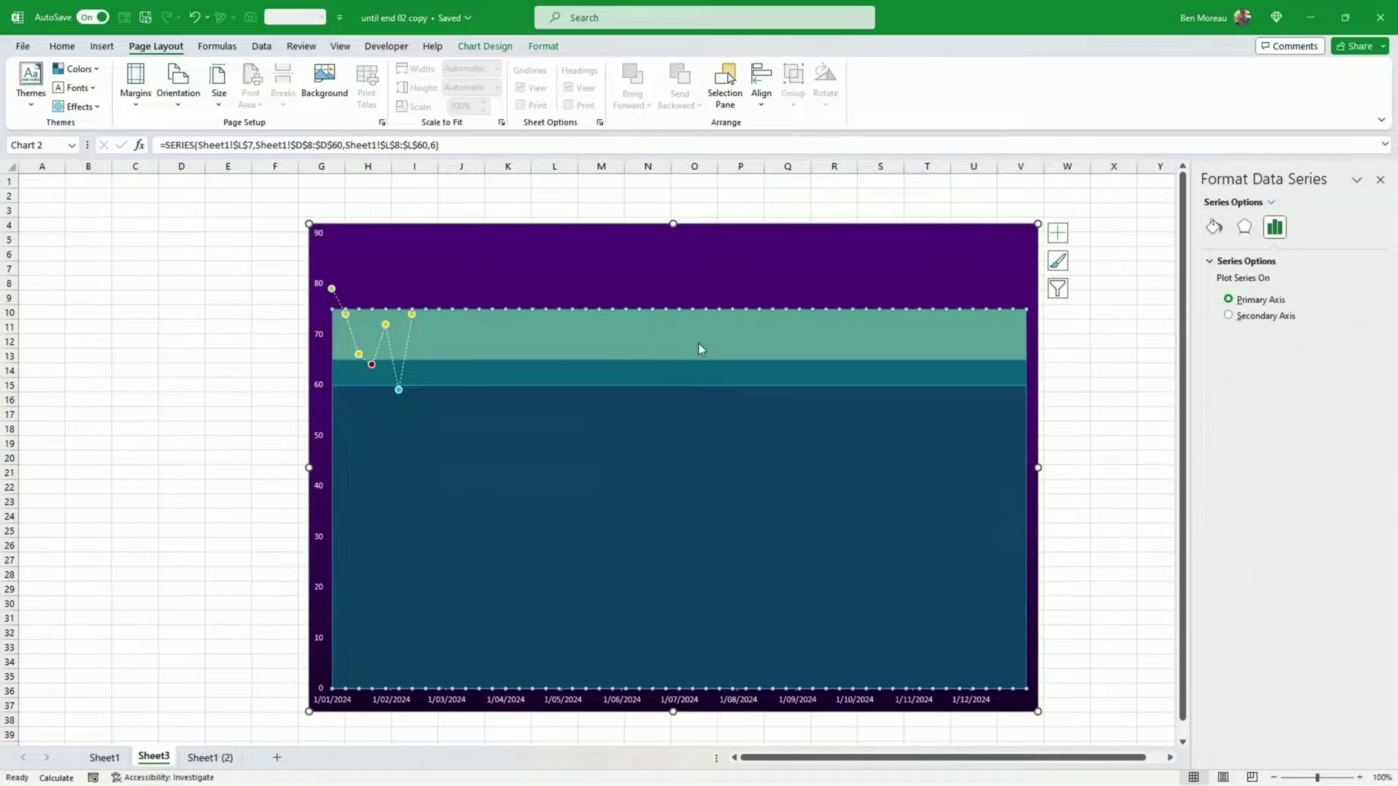
click(684, 369)
click(693, 391)
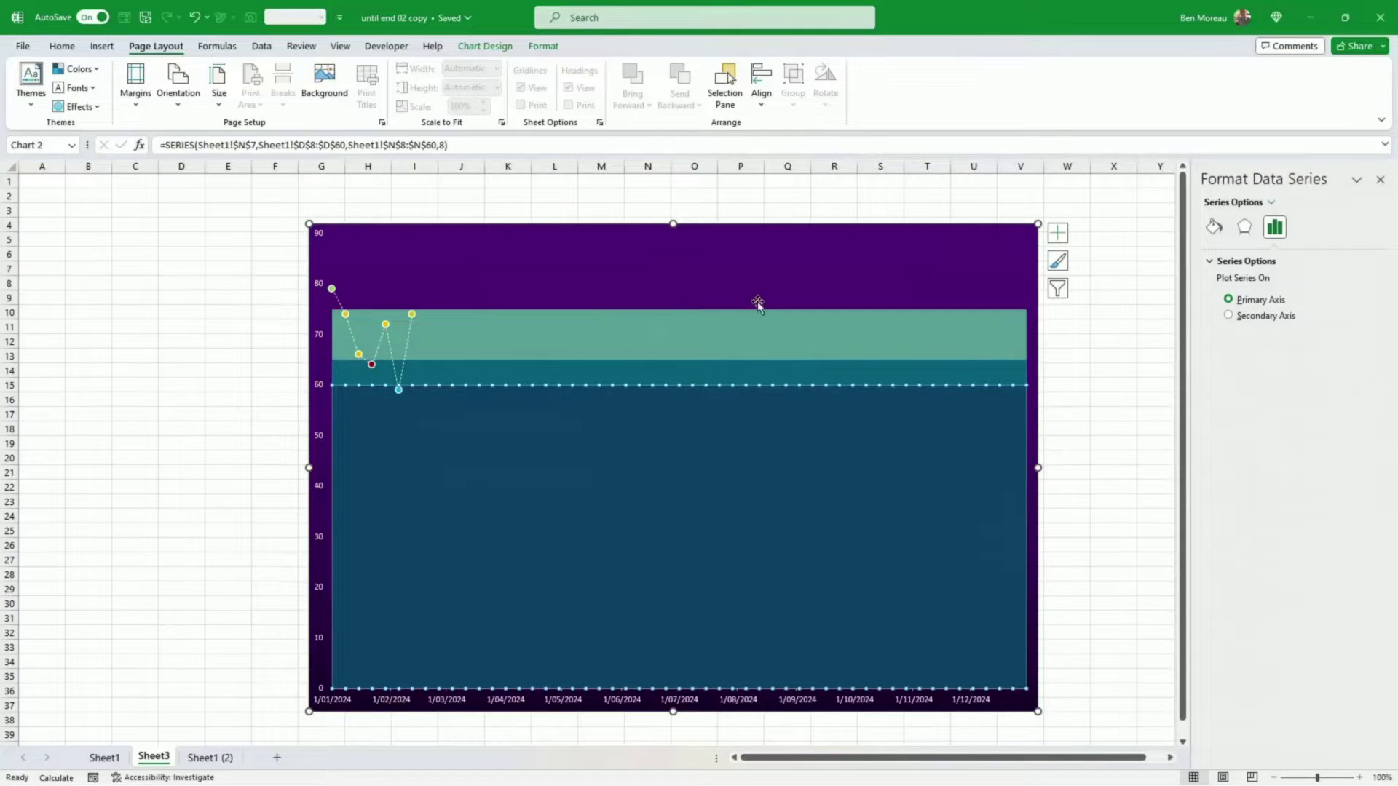
- Change the chart area's fill from gradient to a solid, very light aqua theme colour
click(770, 252)
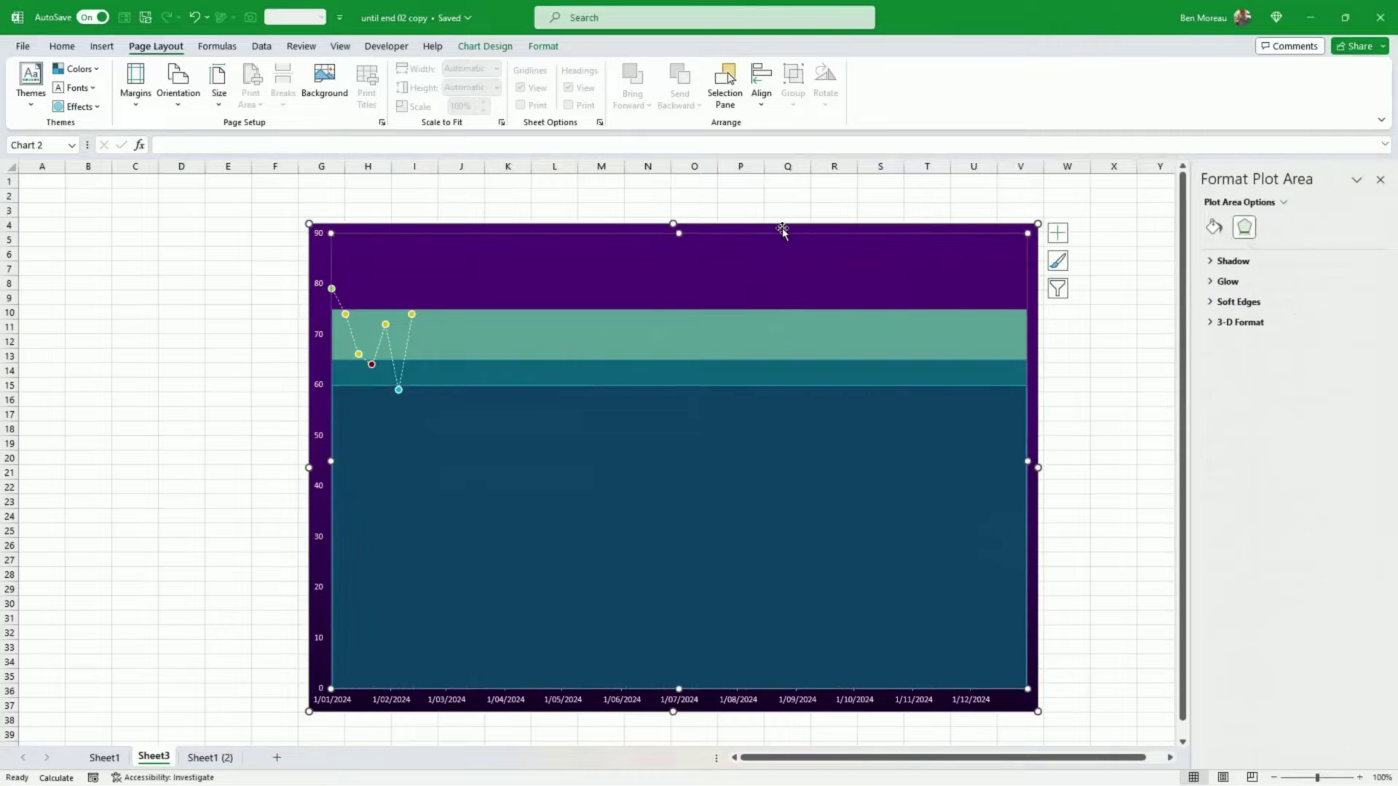
click(782, 228)
click(1215, 229)
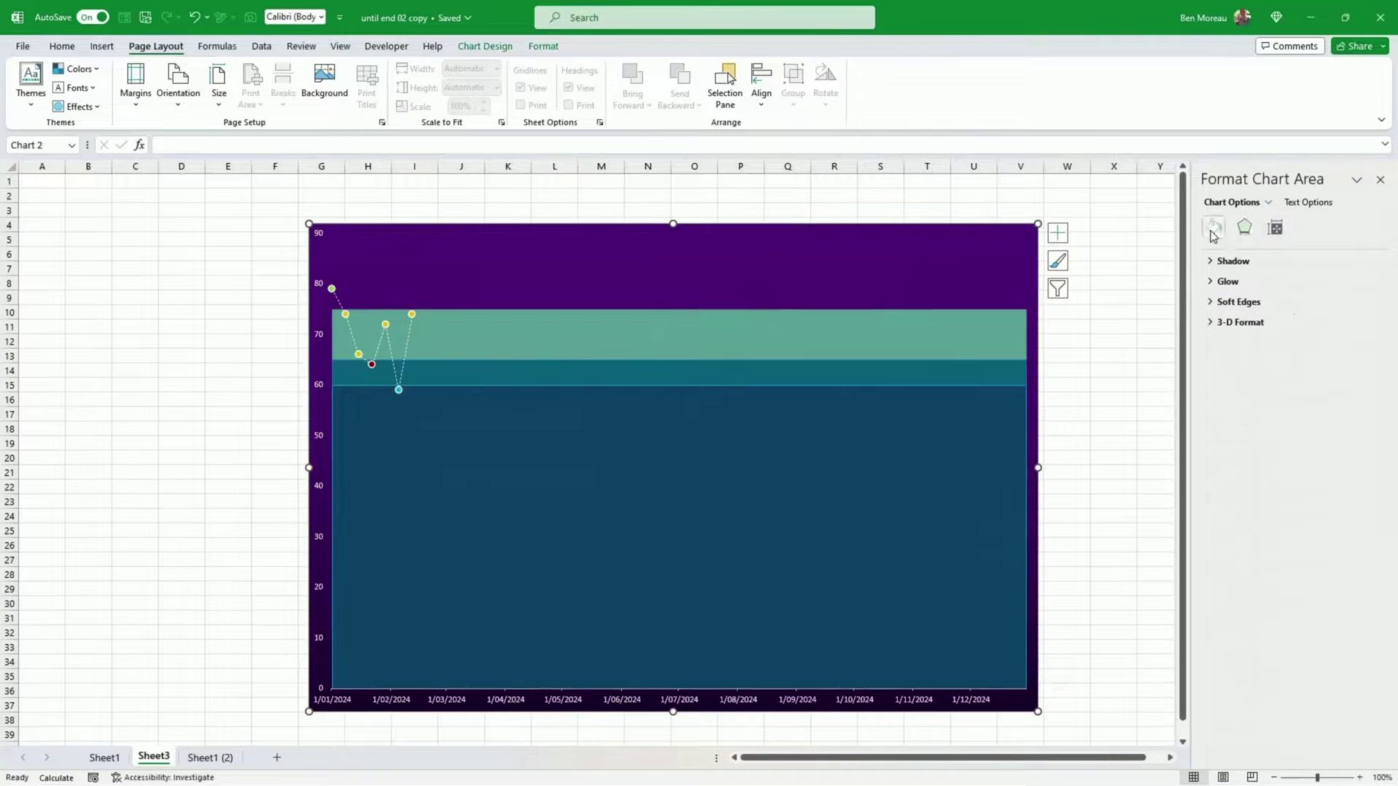
click(1246, 300)
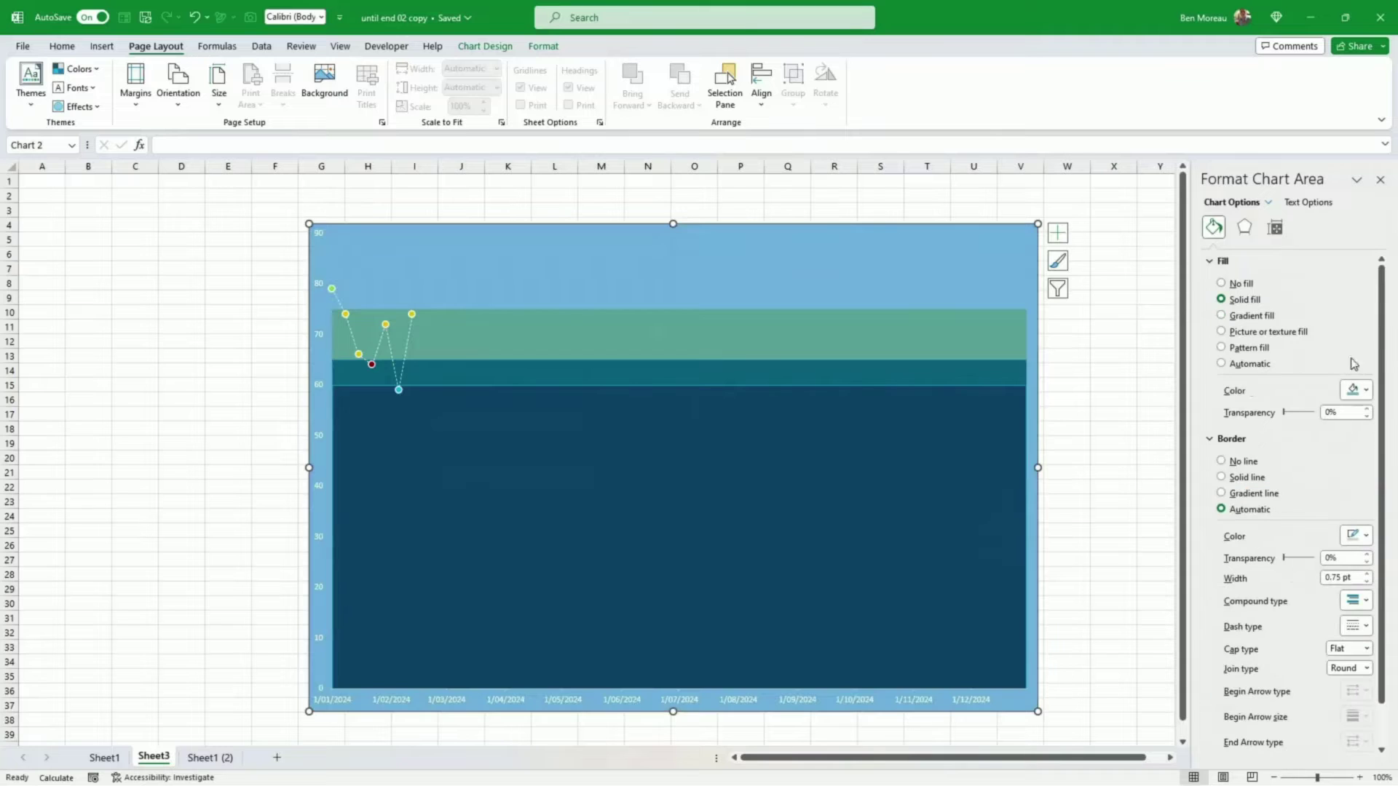
click(1356, 391)
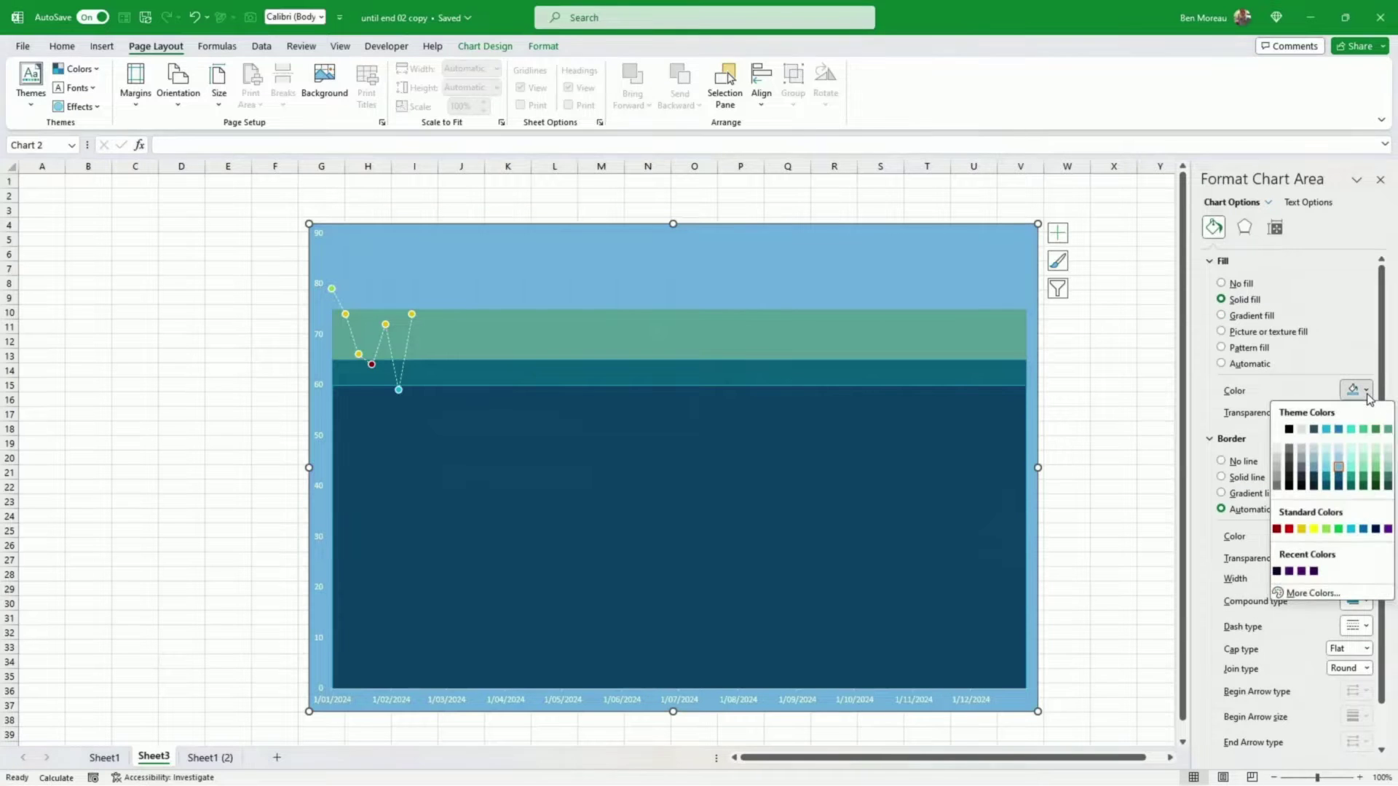
click(1349, 451)
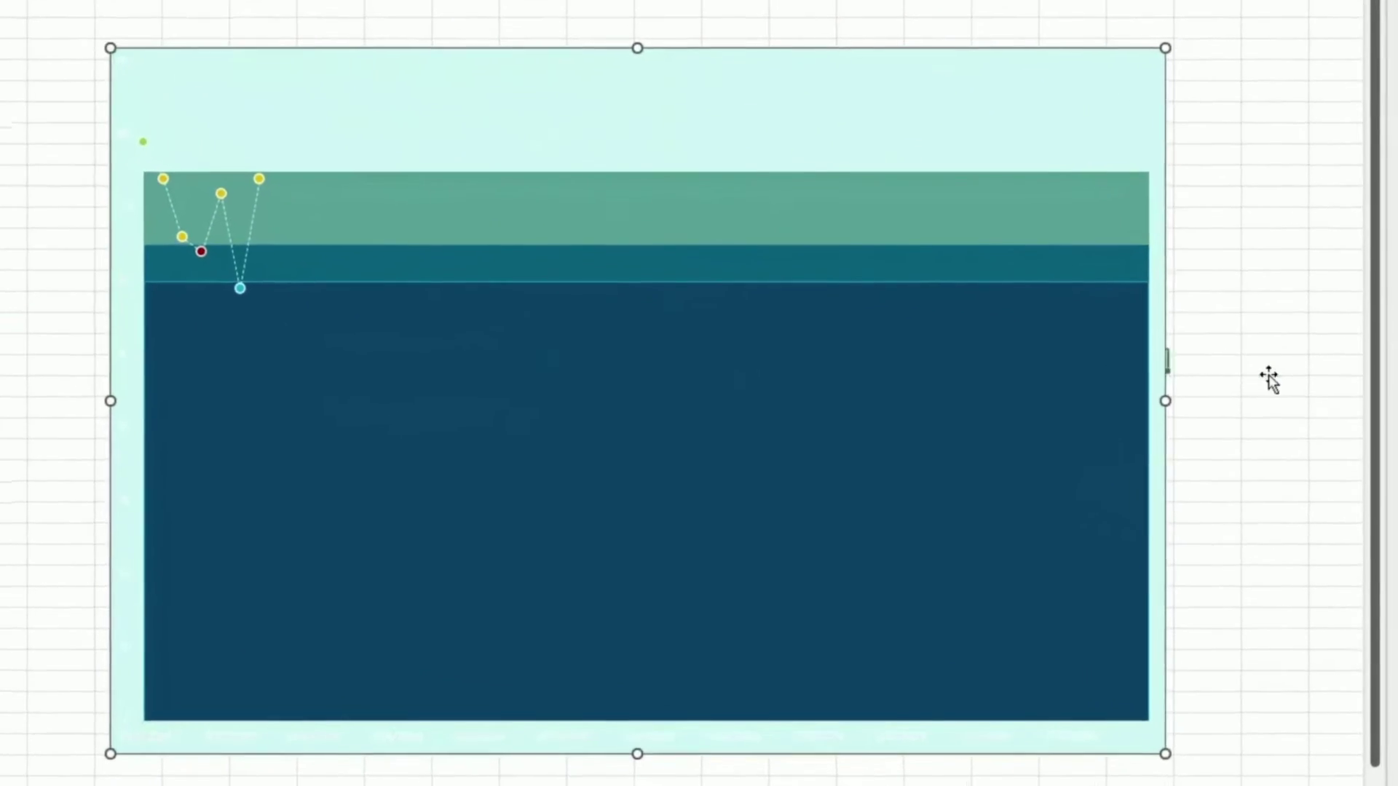
click(1113, 442)
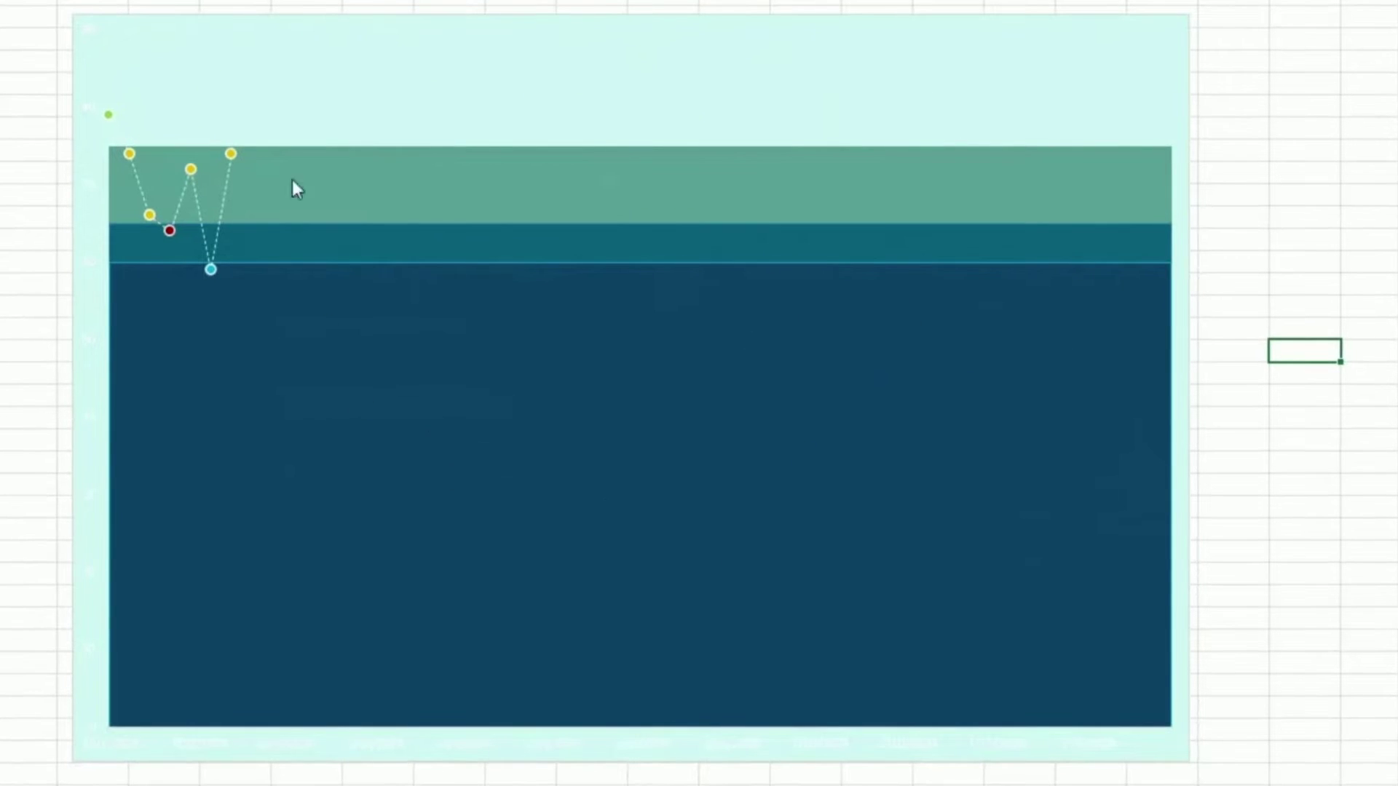